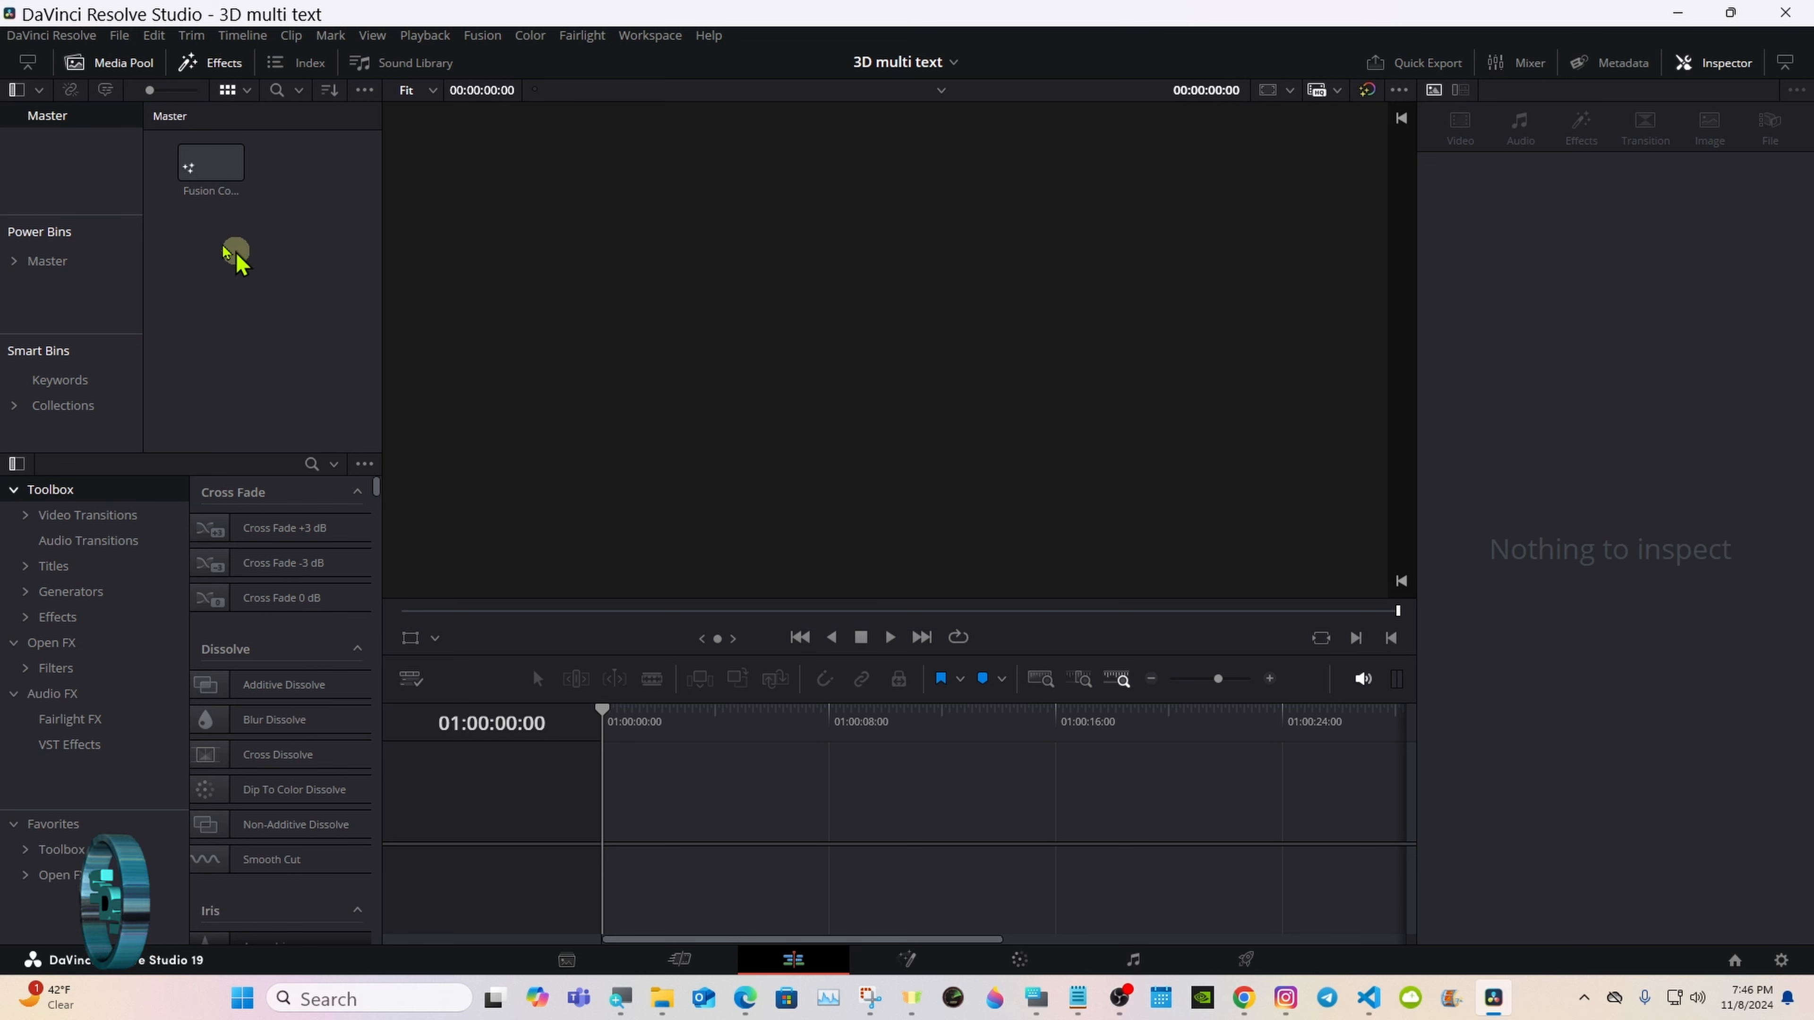
# Step: Place the Fusion Composition clip at the start of a new timeline and open it on the Fusion page
pyautogui.moveTo(180, 165); pyautogui.dragTo(683, 420)
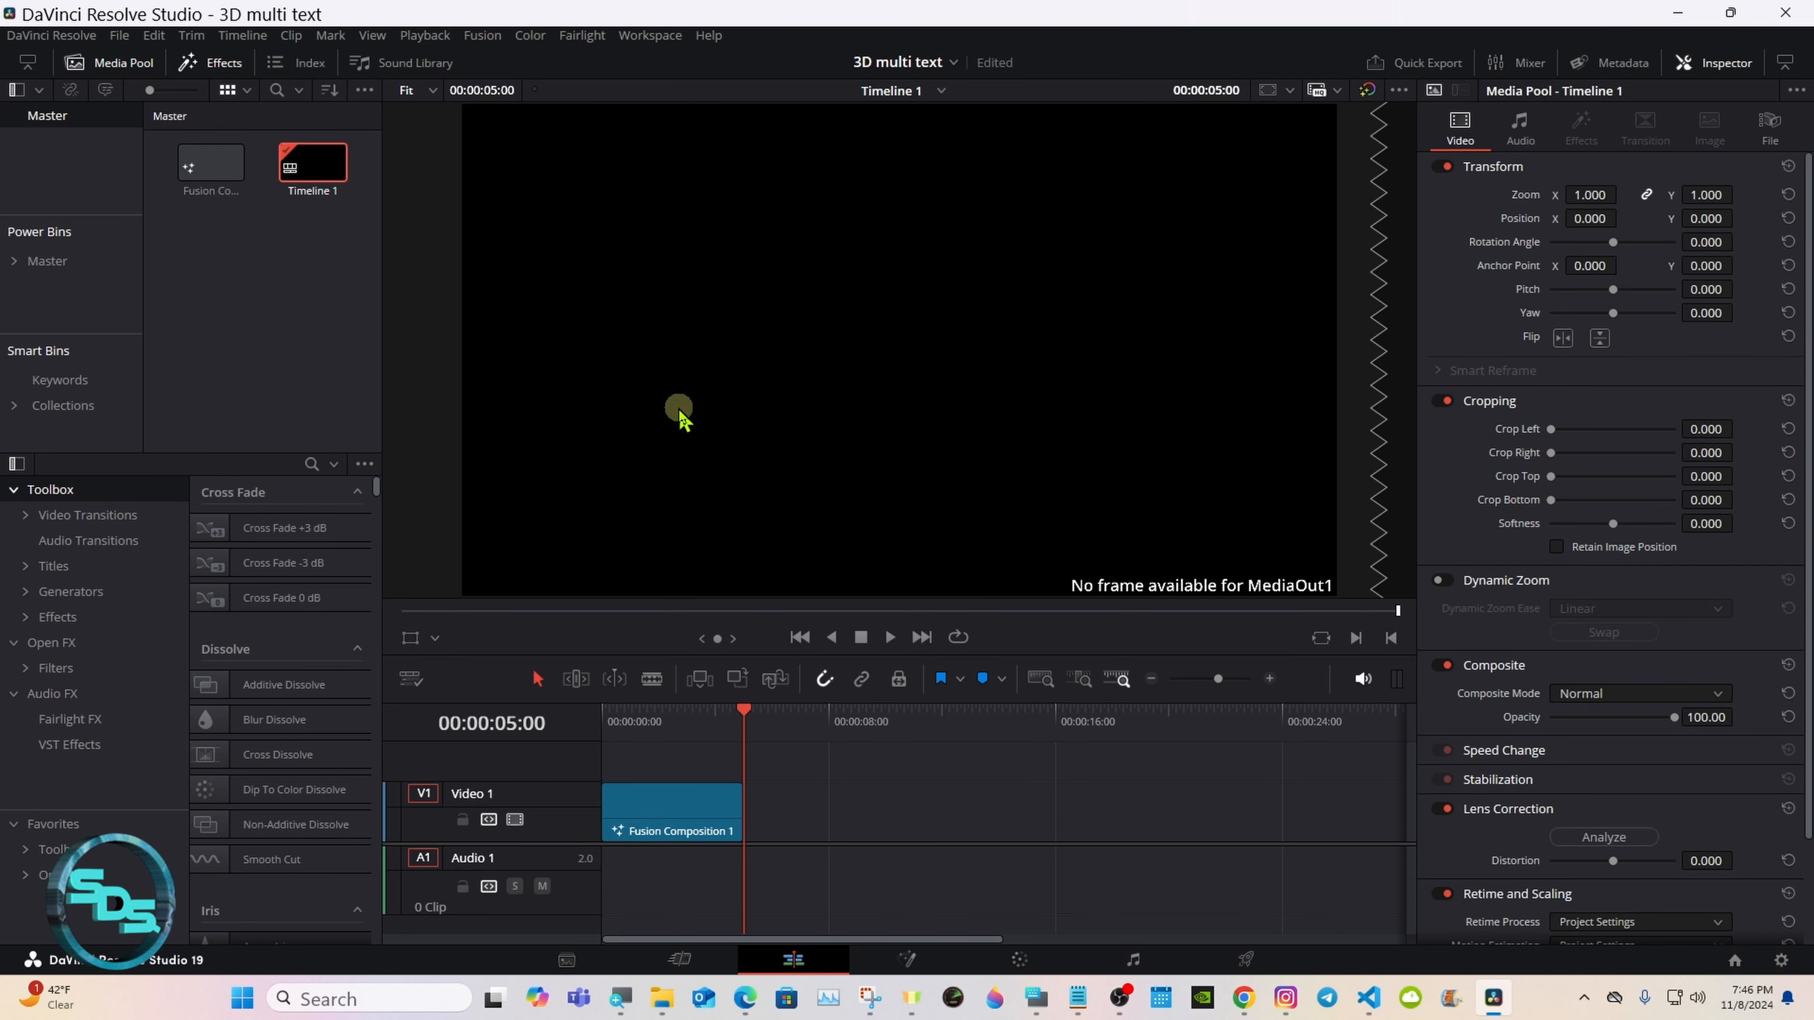
pyautogui.click(907, 957)
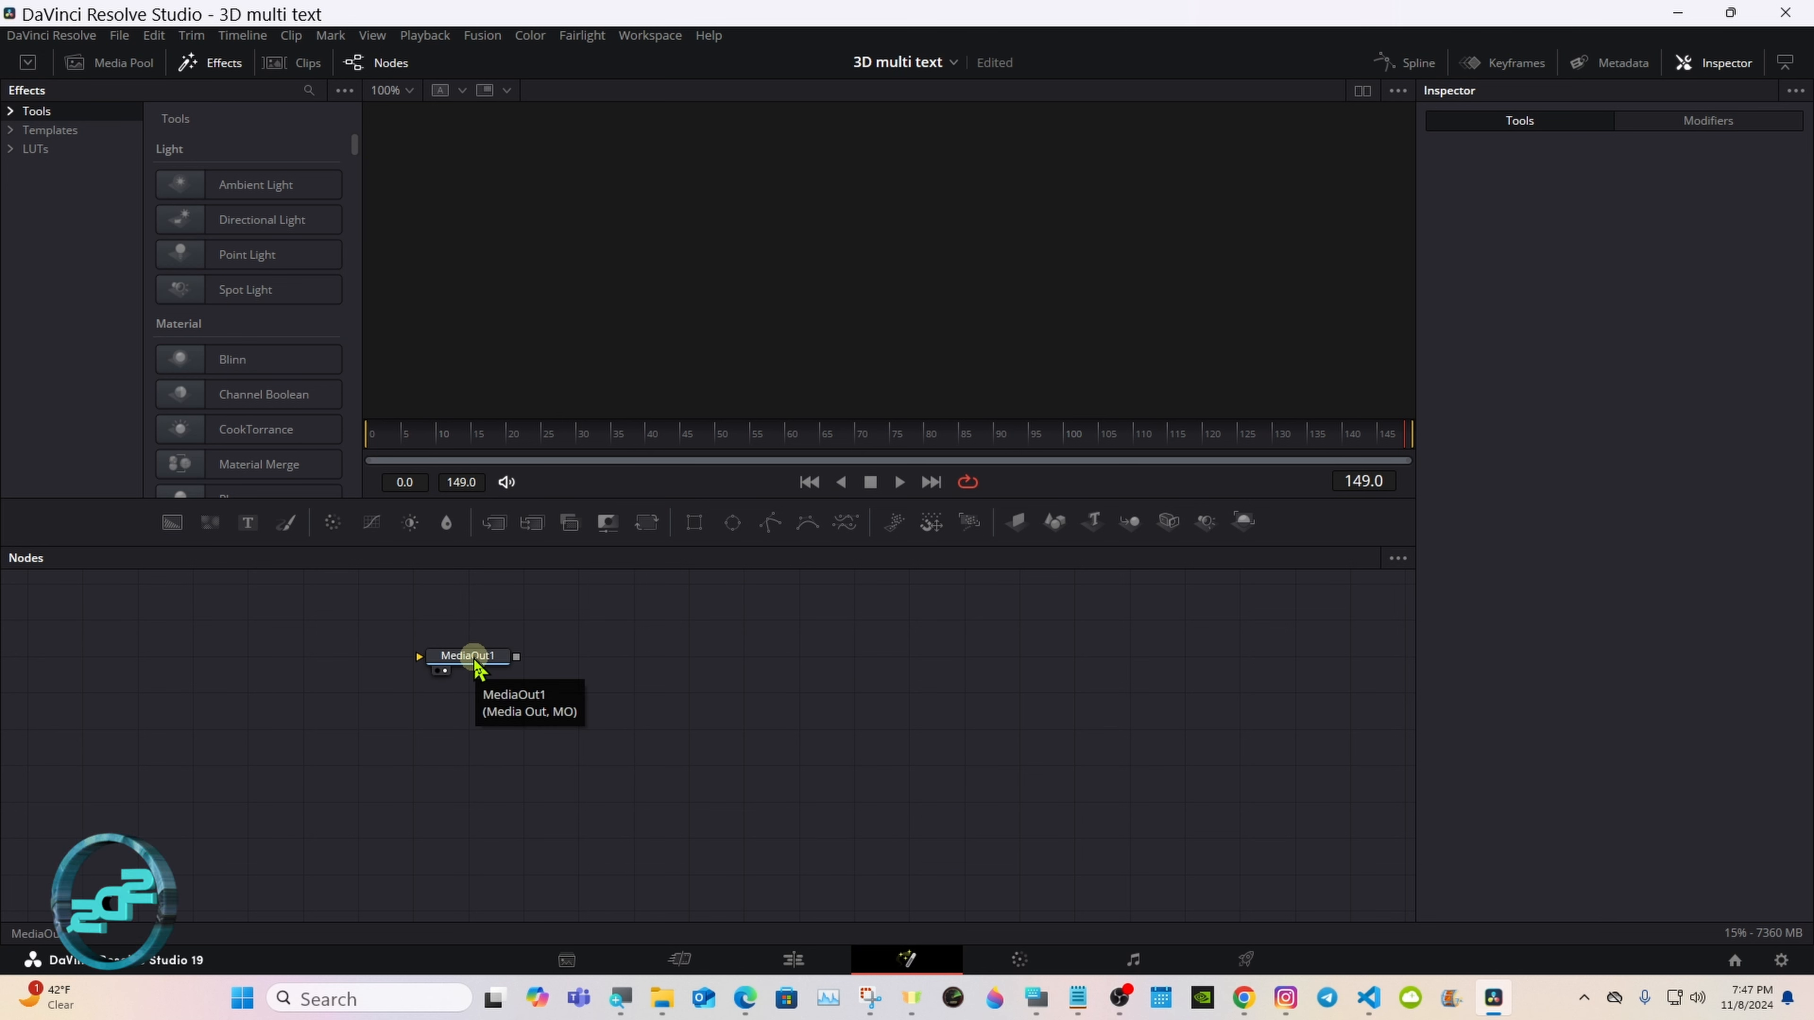
# Step: Move MediaOut1 aside, connect a new Background node to it, and set the background's alpha to 0
pyautogui.moveTo(475, 665); pyautogui.dragTo(972, 707)
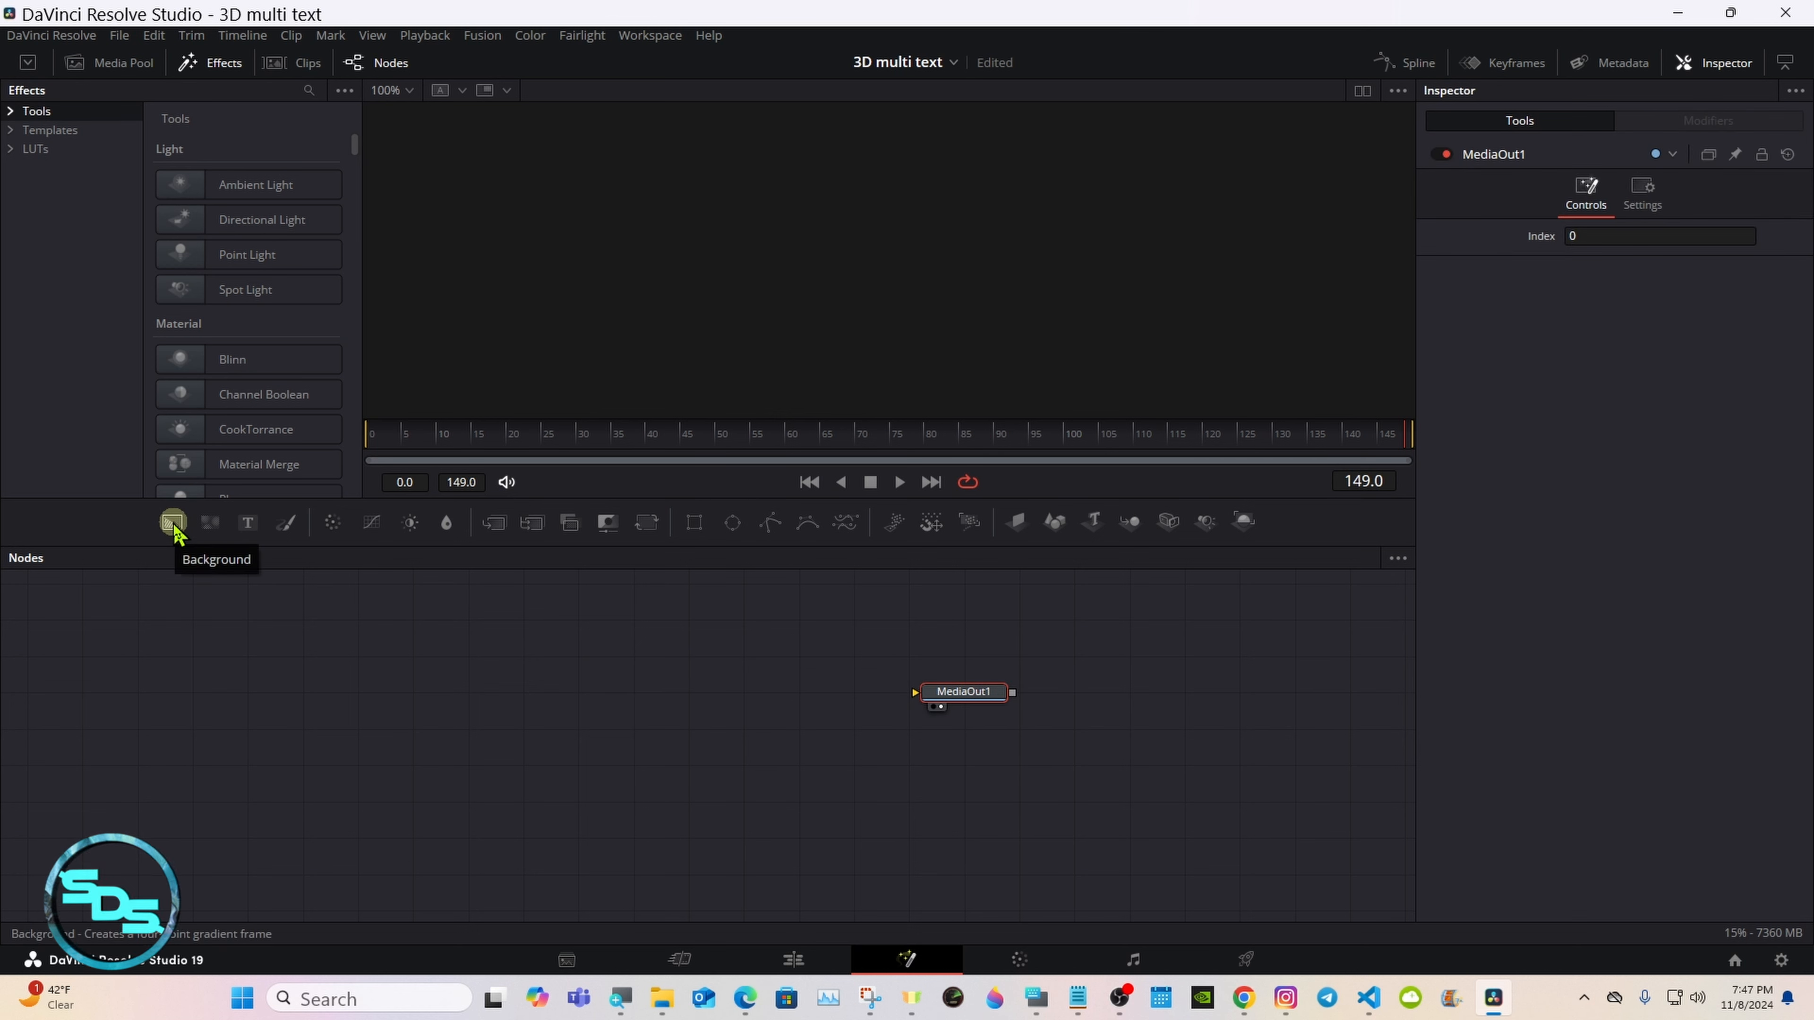
pyautogui.moveTo(173, 526); pyautogui.dragTo(943, 692)
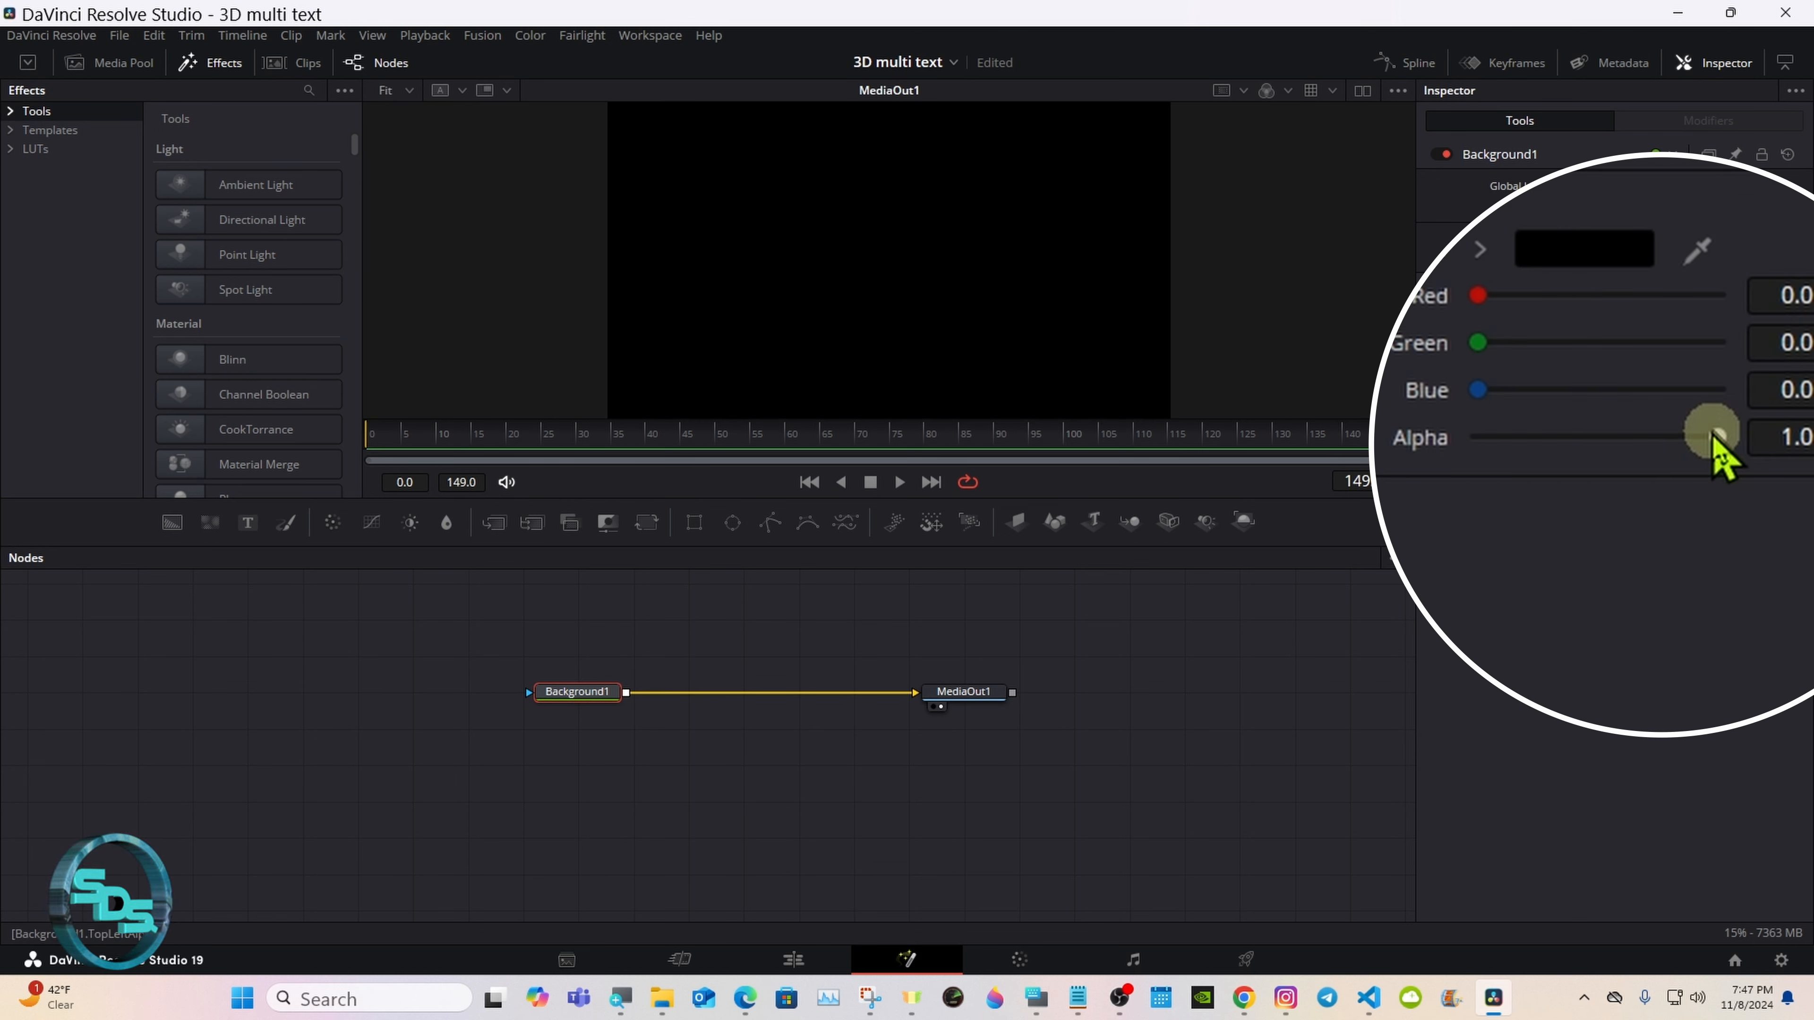
pyautogui.moveTo(1718, 437); pyautogui.dragTo(1414, 437)
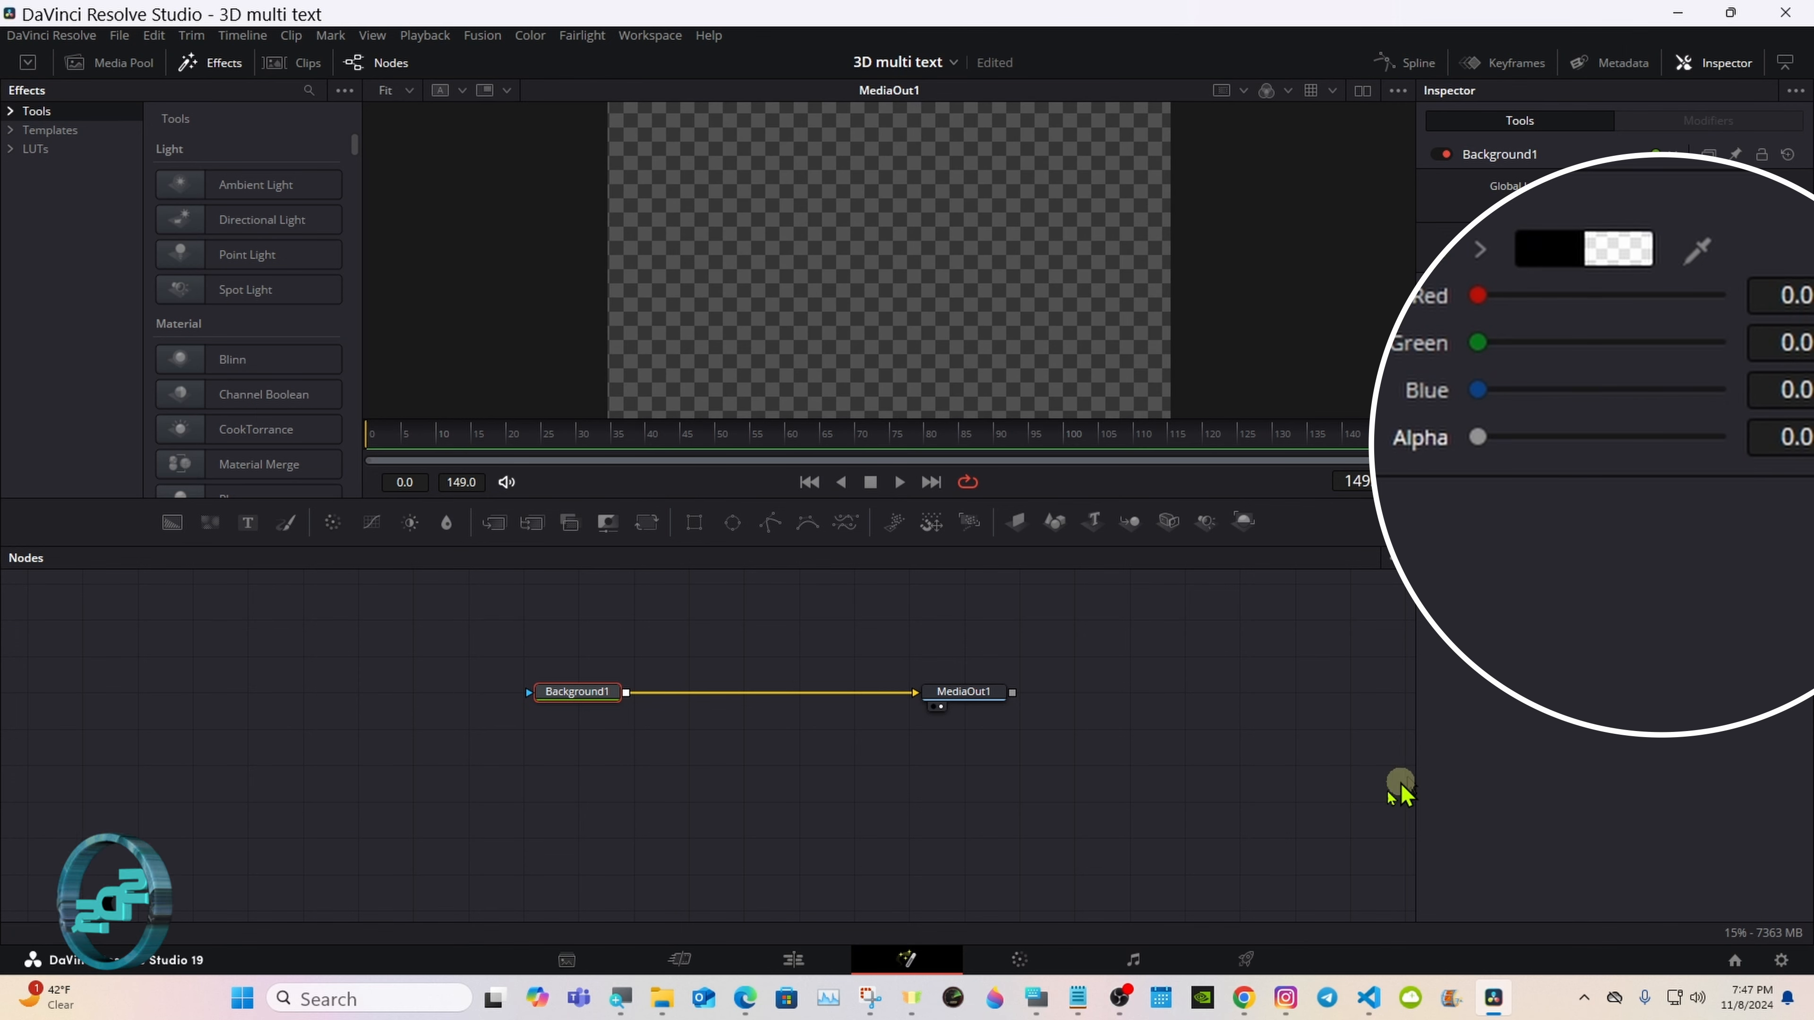
# Step: Open the On-Screen Keyboard and space the Background1 and MediaOut1 nodes further apart on one lower row
pyautogui.click(1037, 998)
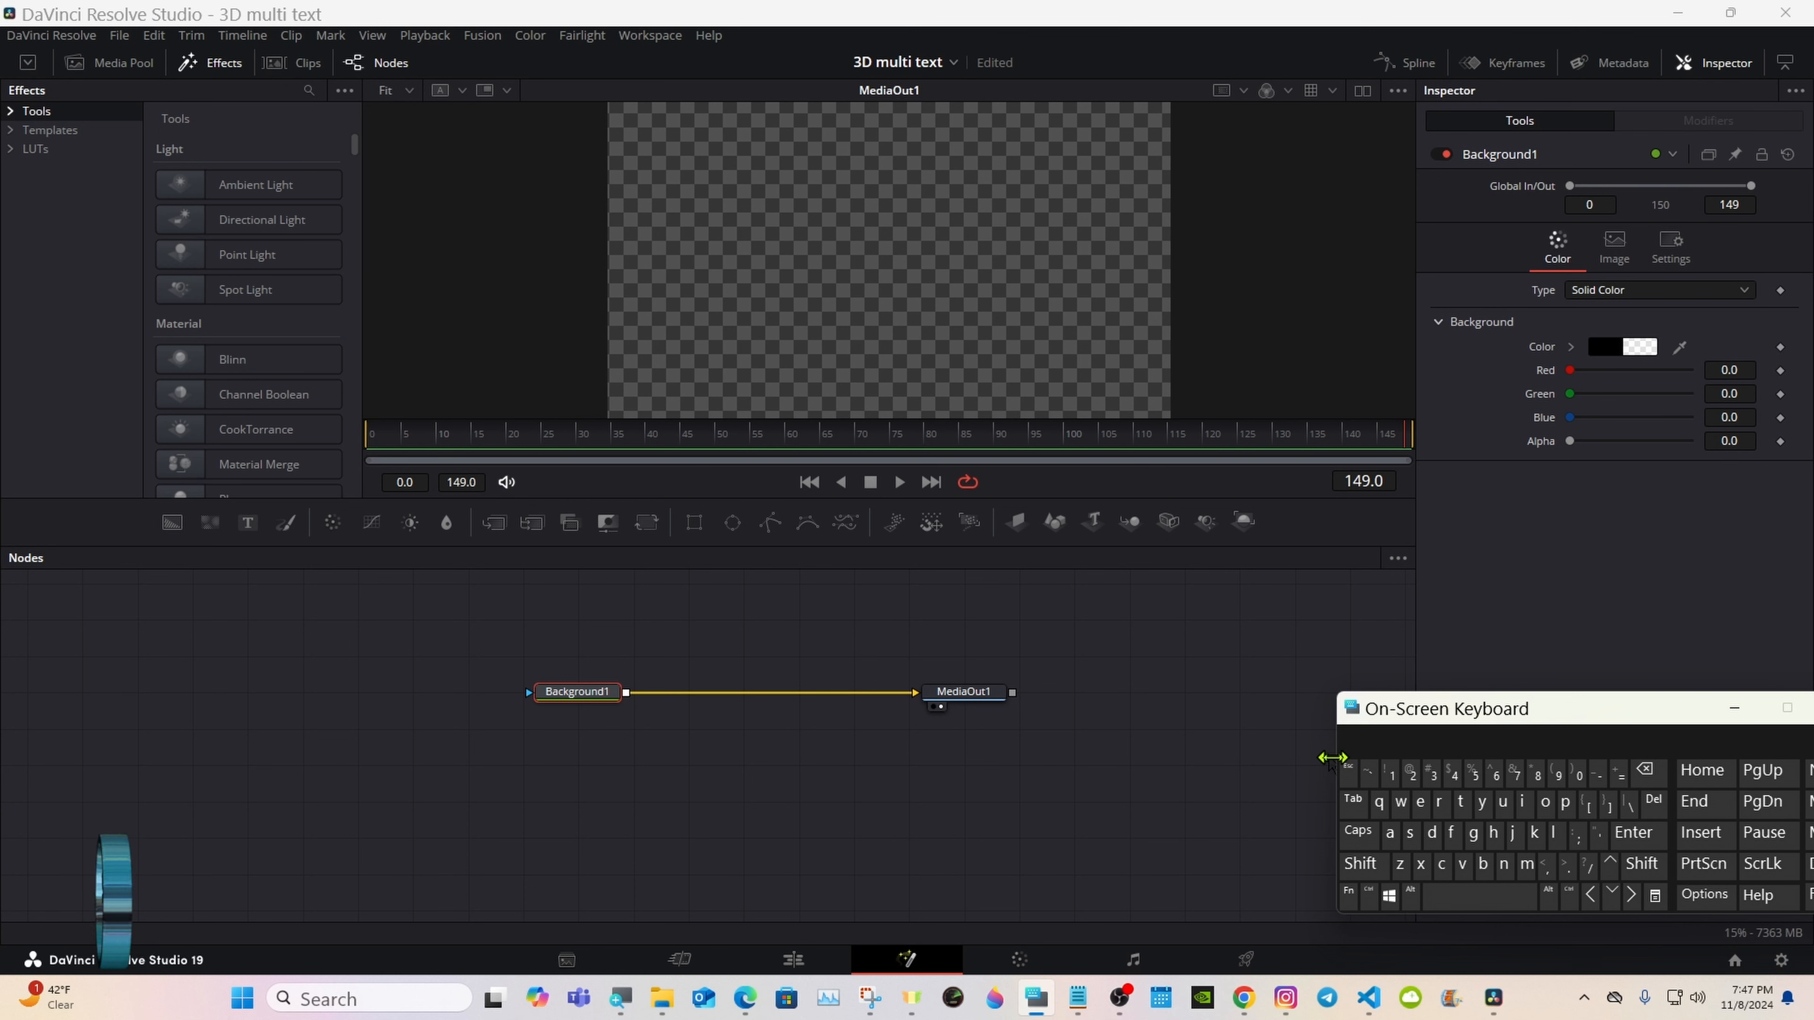
pyautogui.moveTo(1003, 694); pyautogui.dragTo(1143, 732)
pyautogui.moveTo(596, 690); pyautogui.dragTo(597, 762)
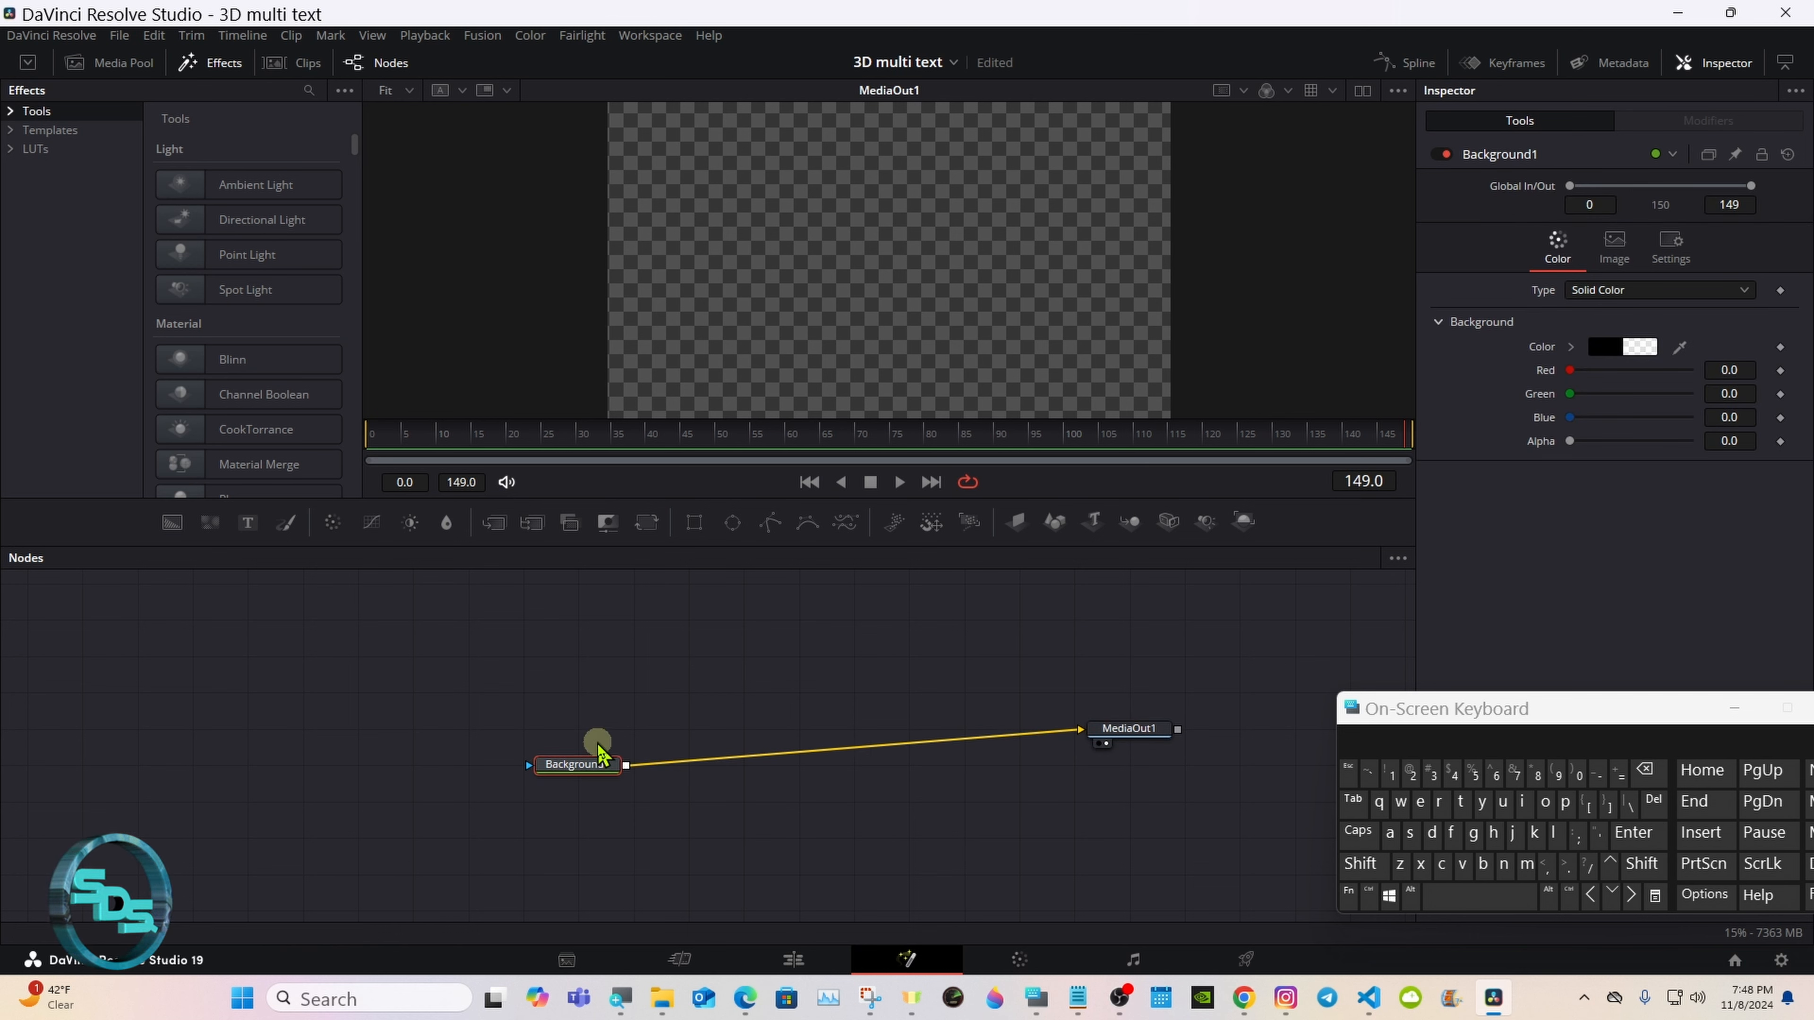
pyautogui.moveTo(1128, 729); pyautogui.dragTo(1129, 764)
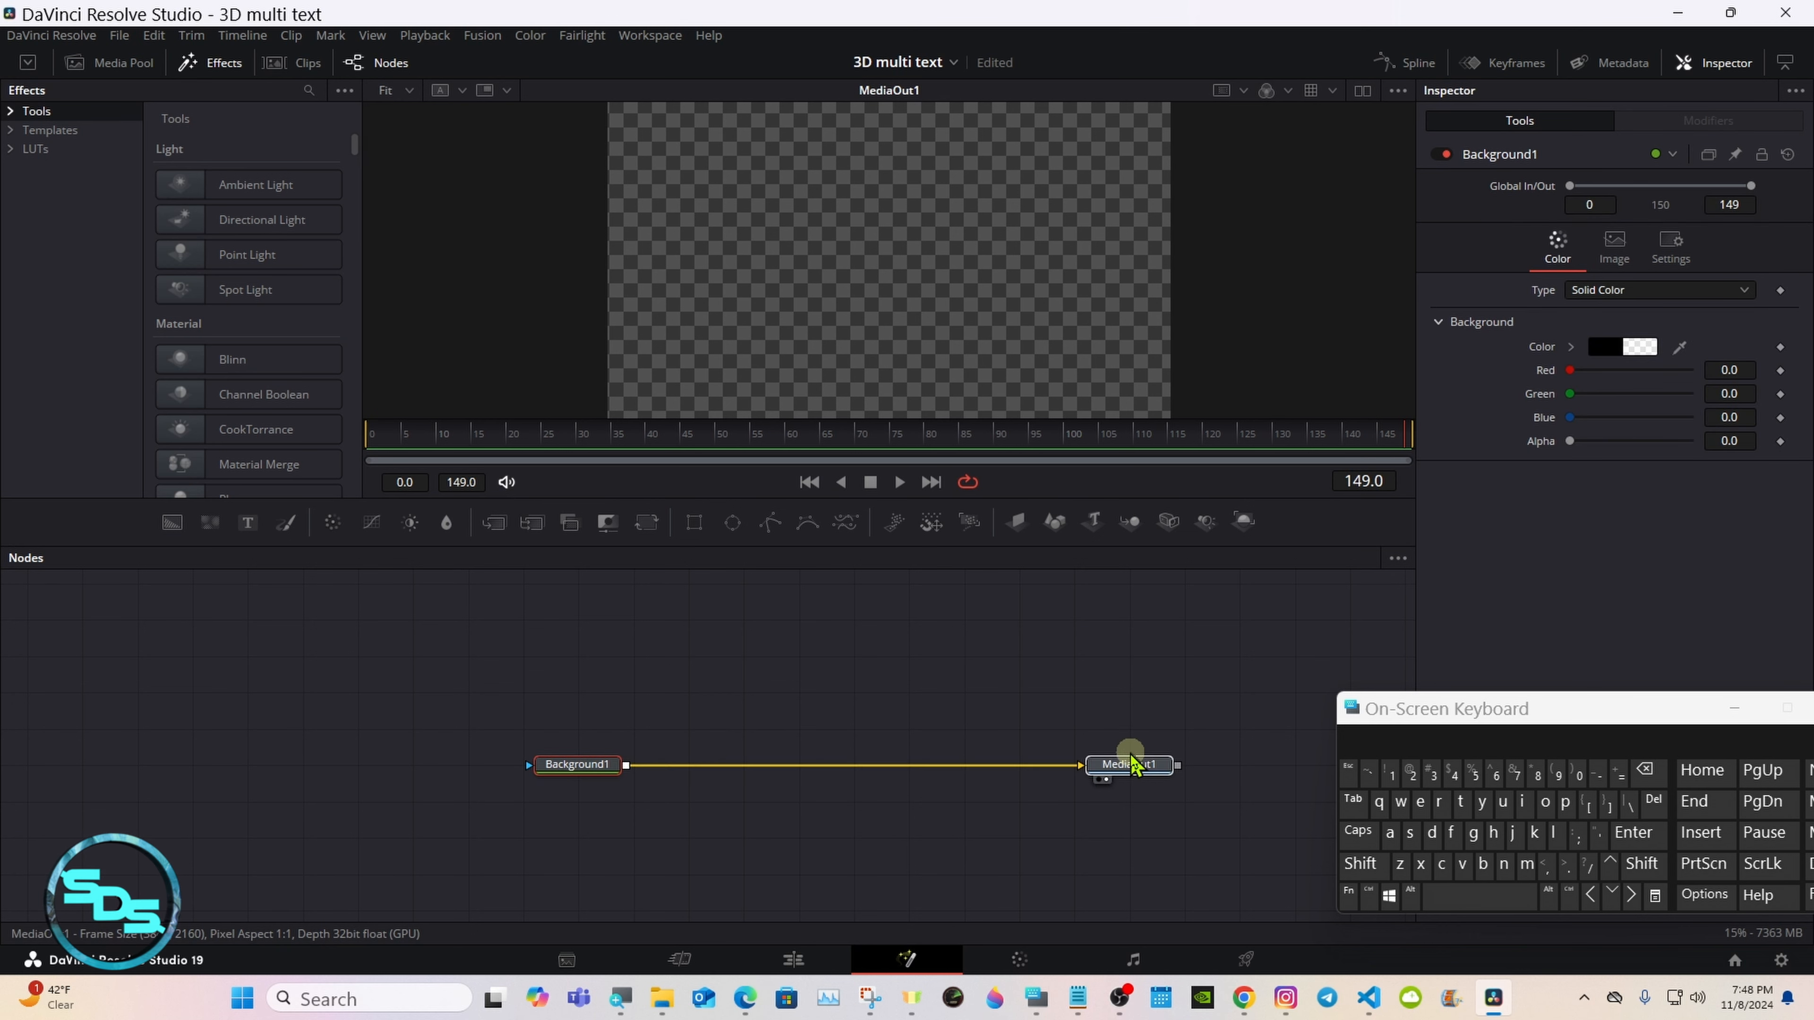
# Step: Build a 3D chain from Text 3D, Merge 3D, Camera 3D, Spot Light and Renderer 3D nodes above the background
pyautogui.moveTo(1104, 529); pyautogui.dragTo(623, 653)
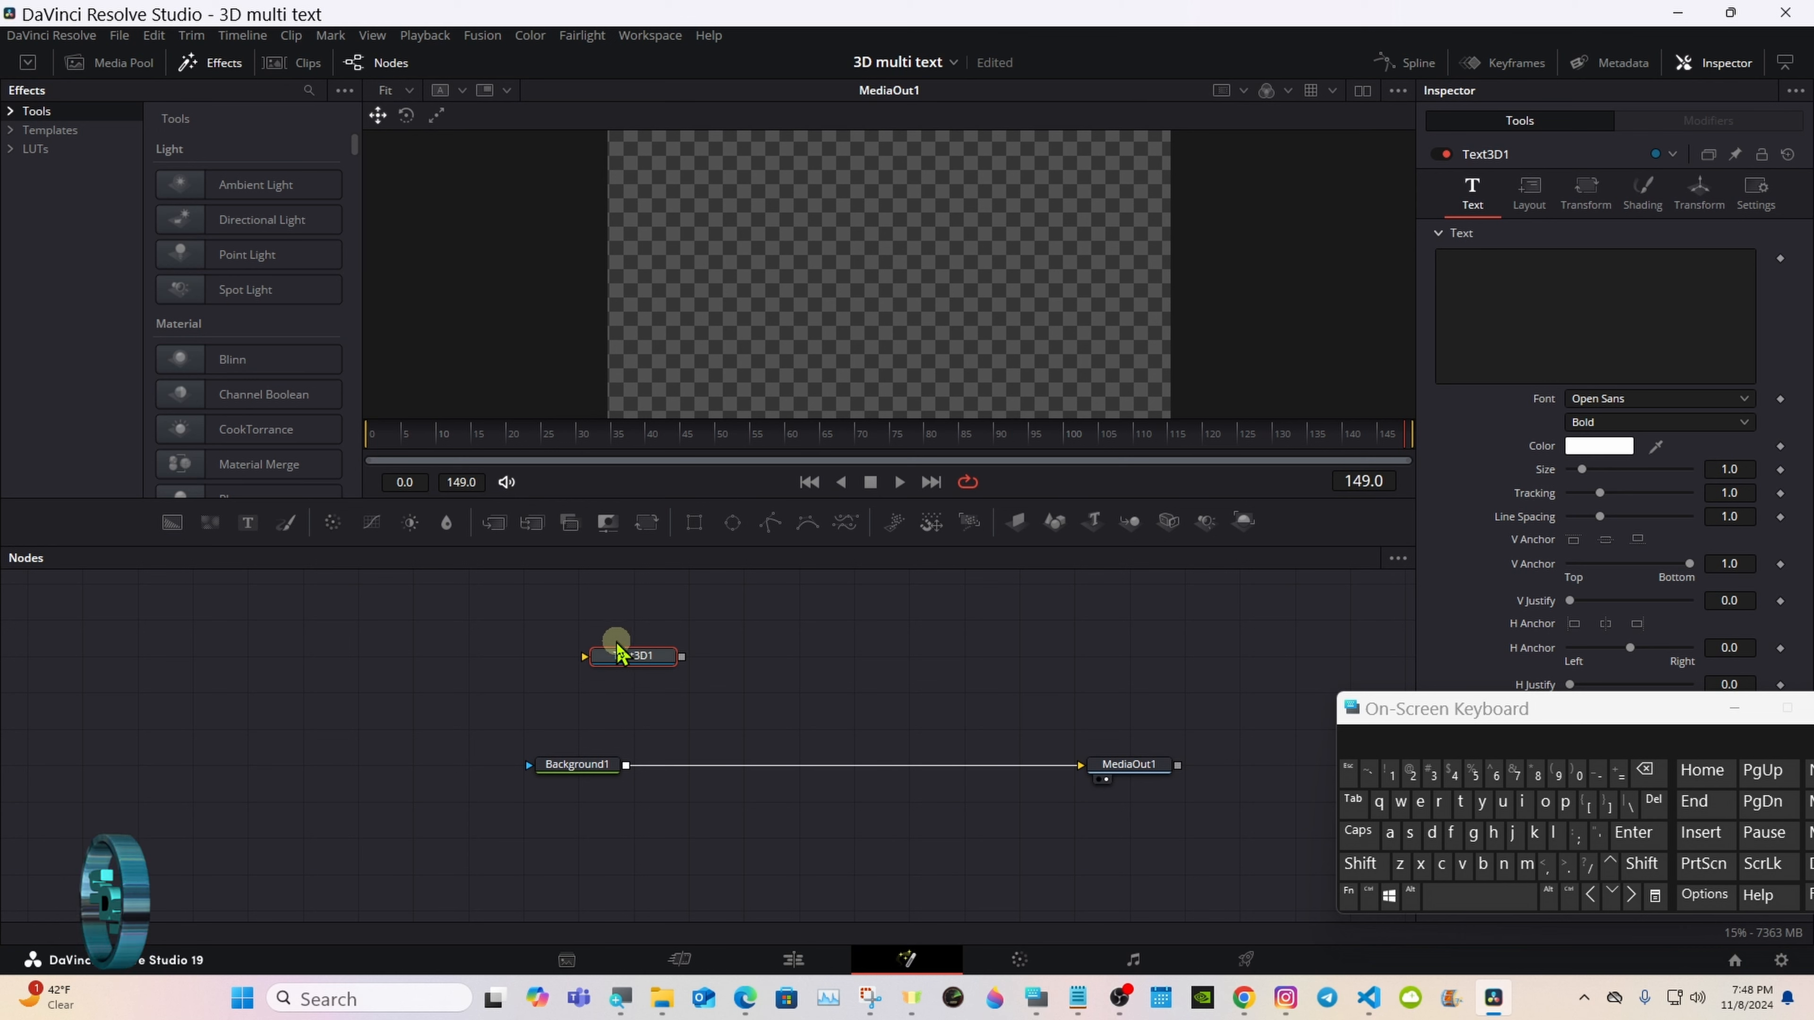
pyautogui.click(1134, 525)
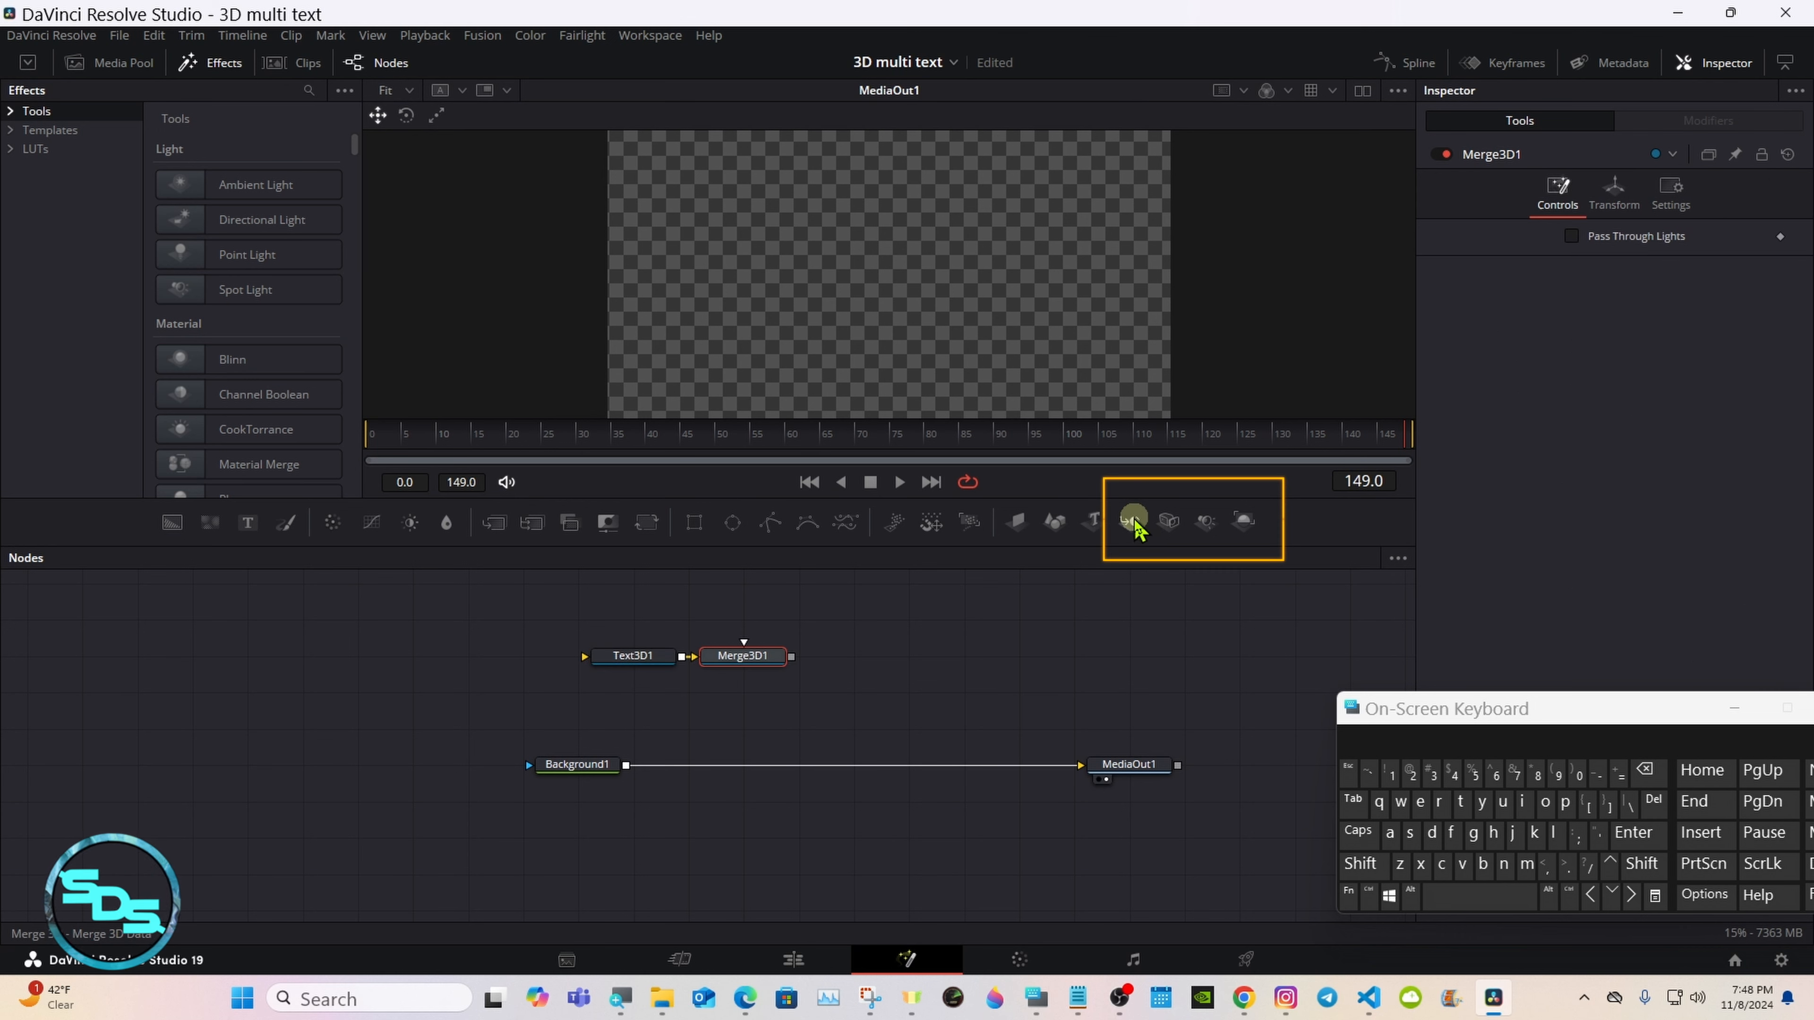
pyautogui.click(1169, 527)
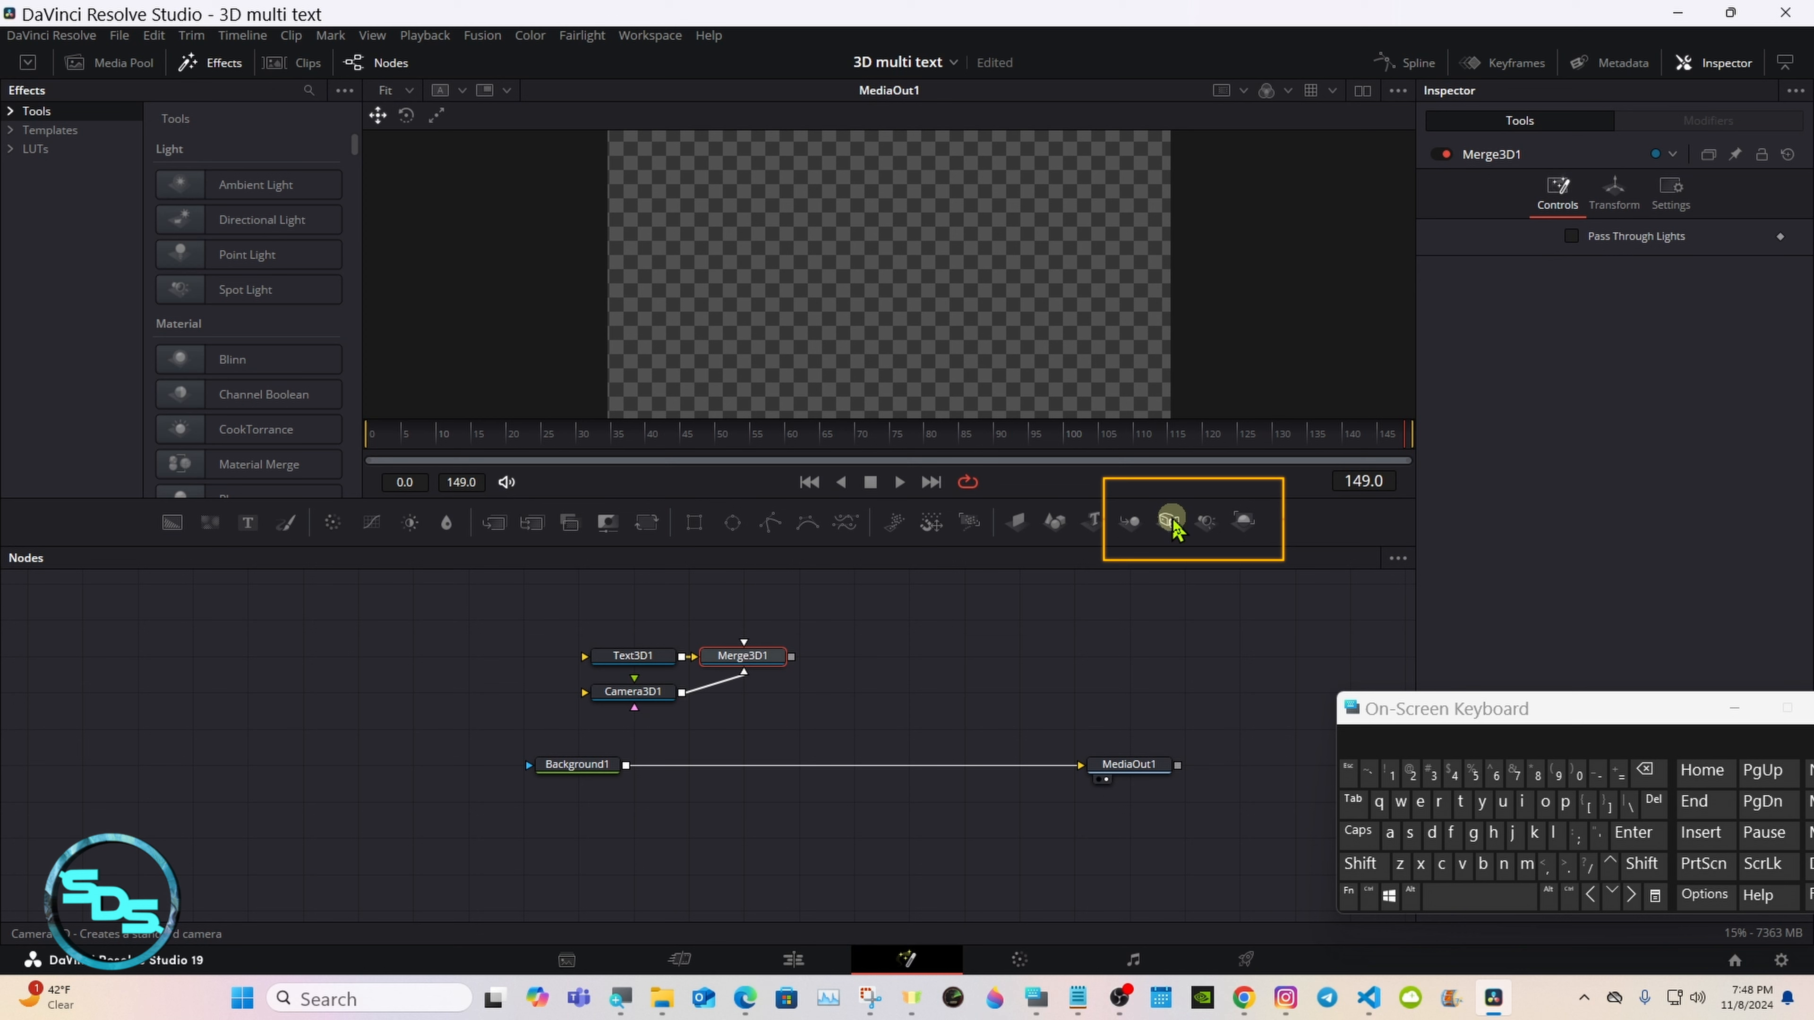
pyautogui.click(1208, 522)
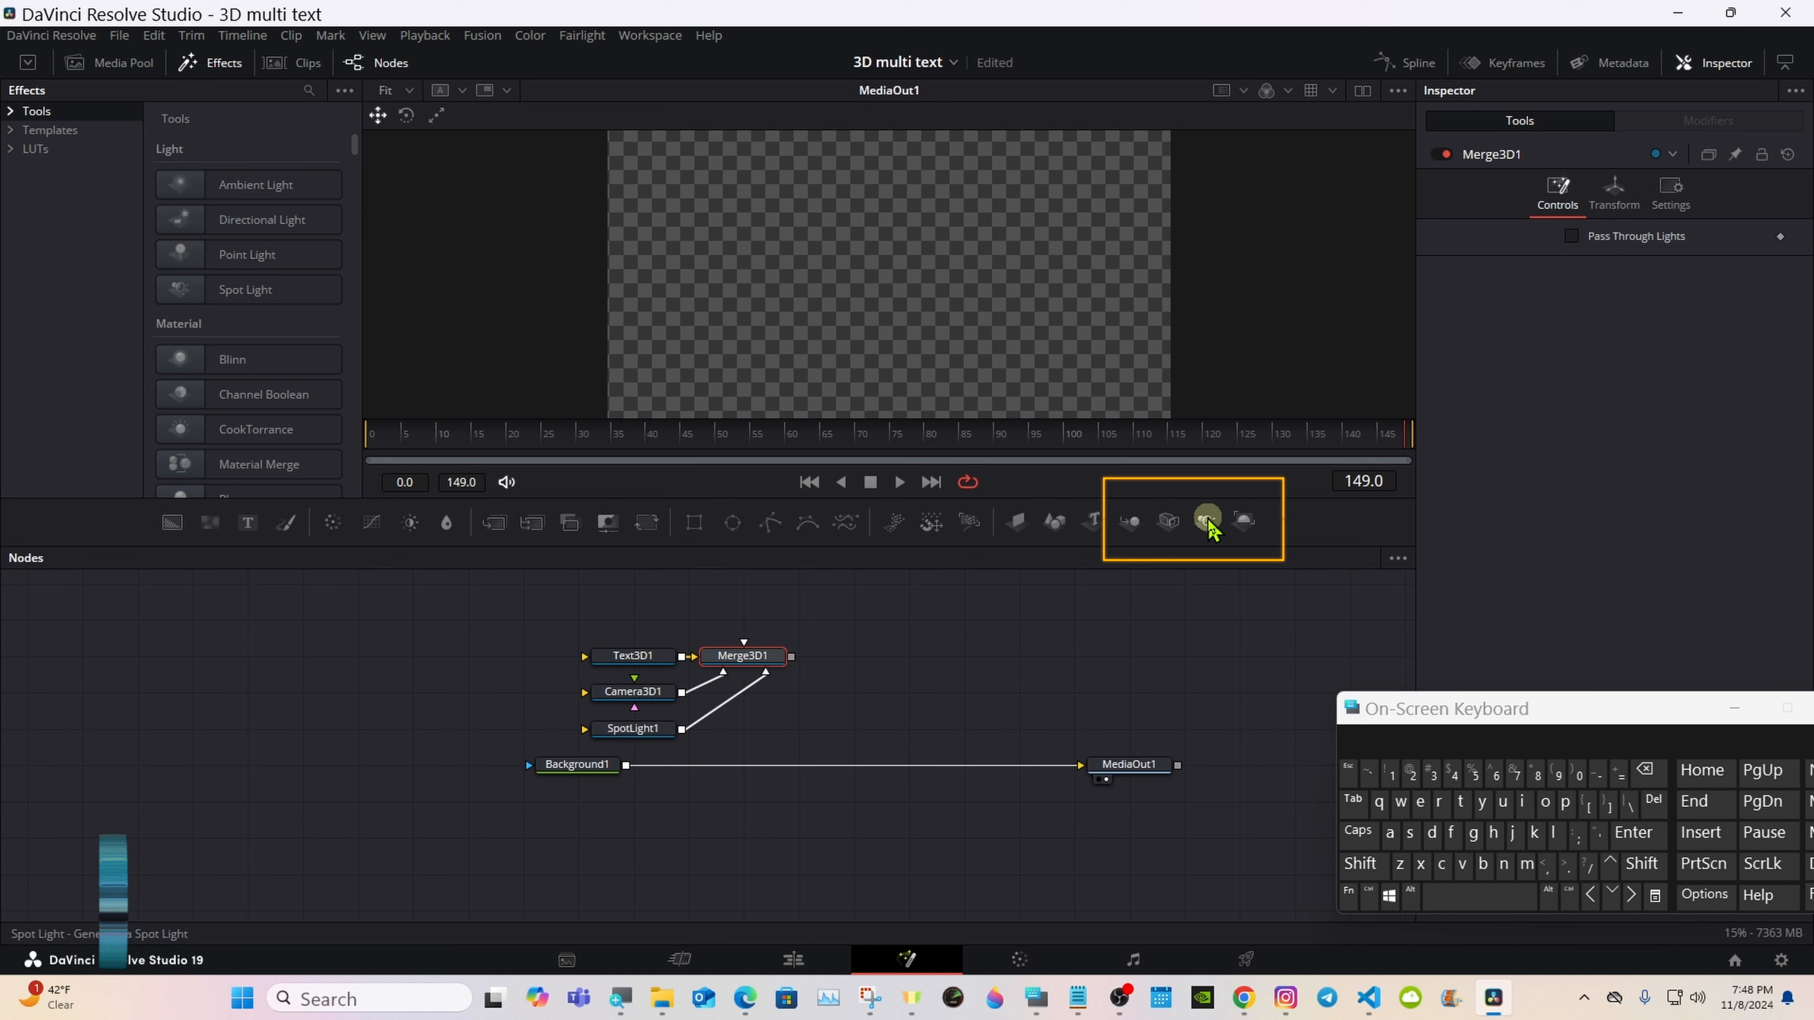
pyautogui.click(1236, 520)
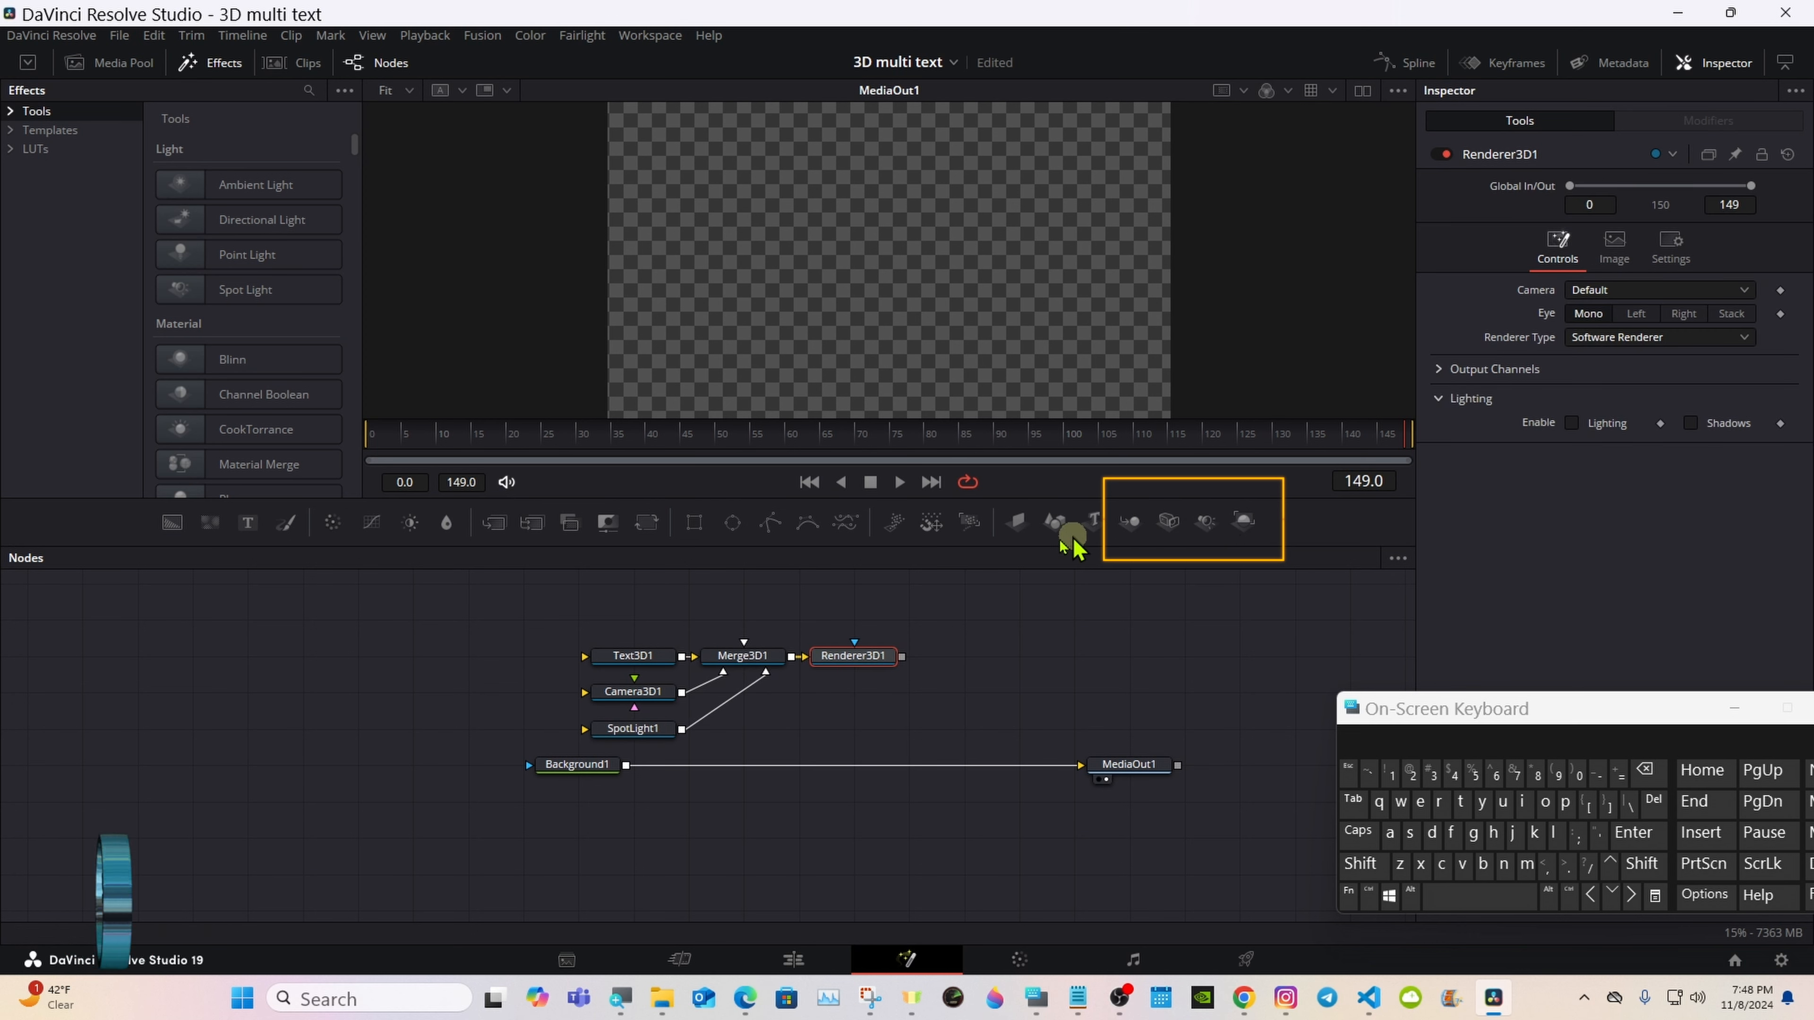
# Step: Spread out the 3D nodes, move Background1 near MediaOut1, and merge the Renderer3D1 output over the background
pyautogui.moveTo(729, 615); pyautogui.dragTo(832, 660)
pyautogui.moveTo(864, 657); pyautogui.dragTo(1087, 669)
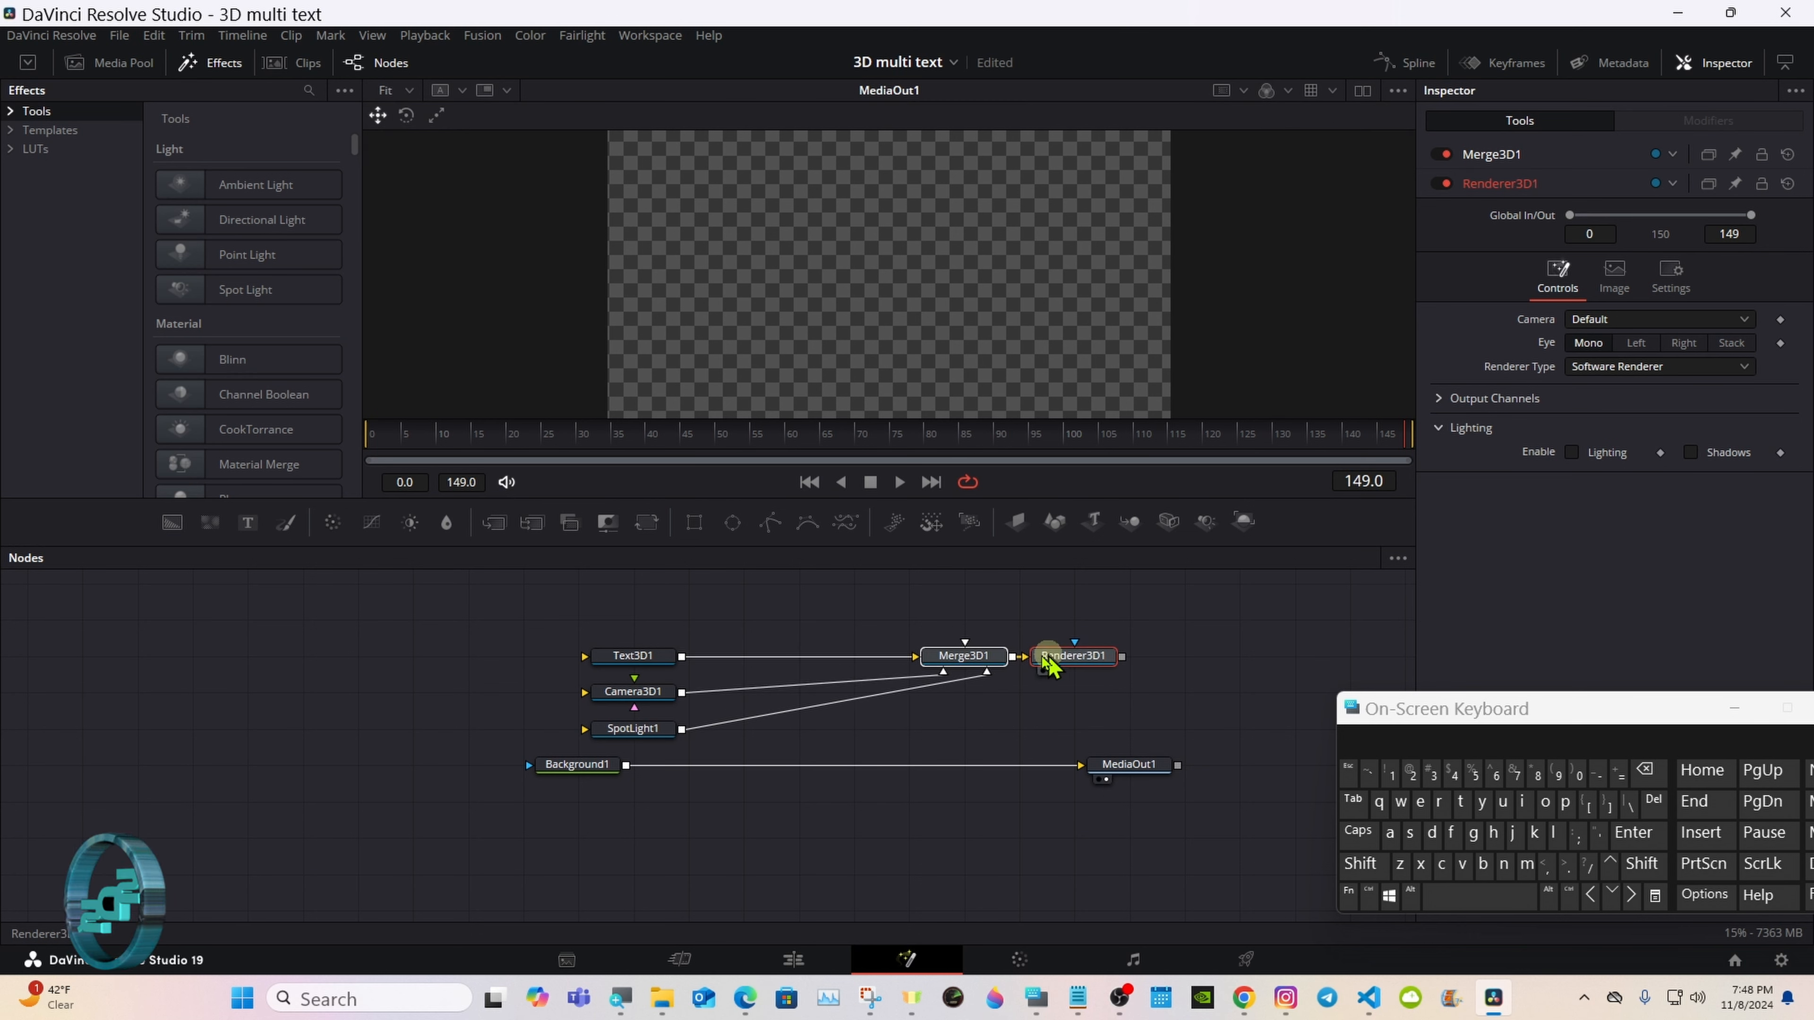
pyautogui.moveTo(582, 699); pyautogui.dragTo(1072, 696)
pyautogui.moveTo(640, 743); pyautogui.dragTo(861, 706)
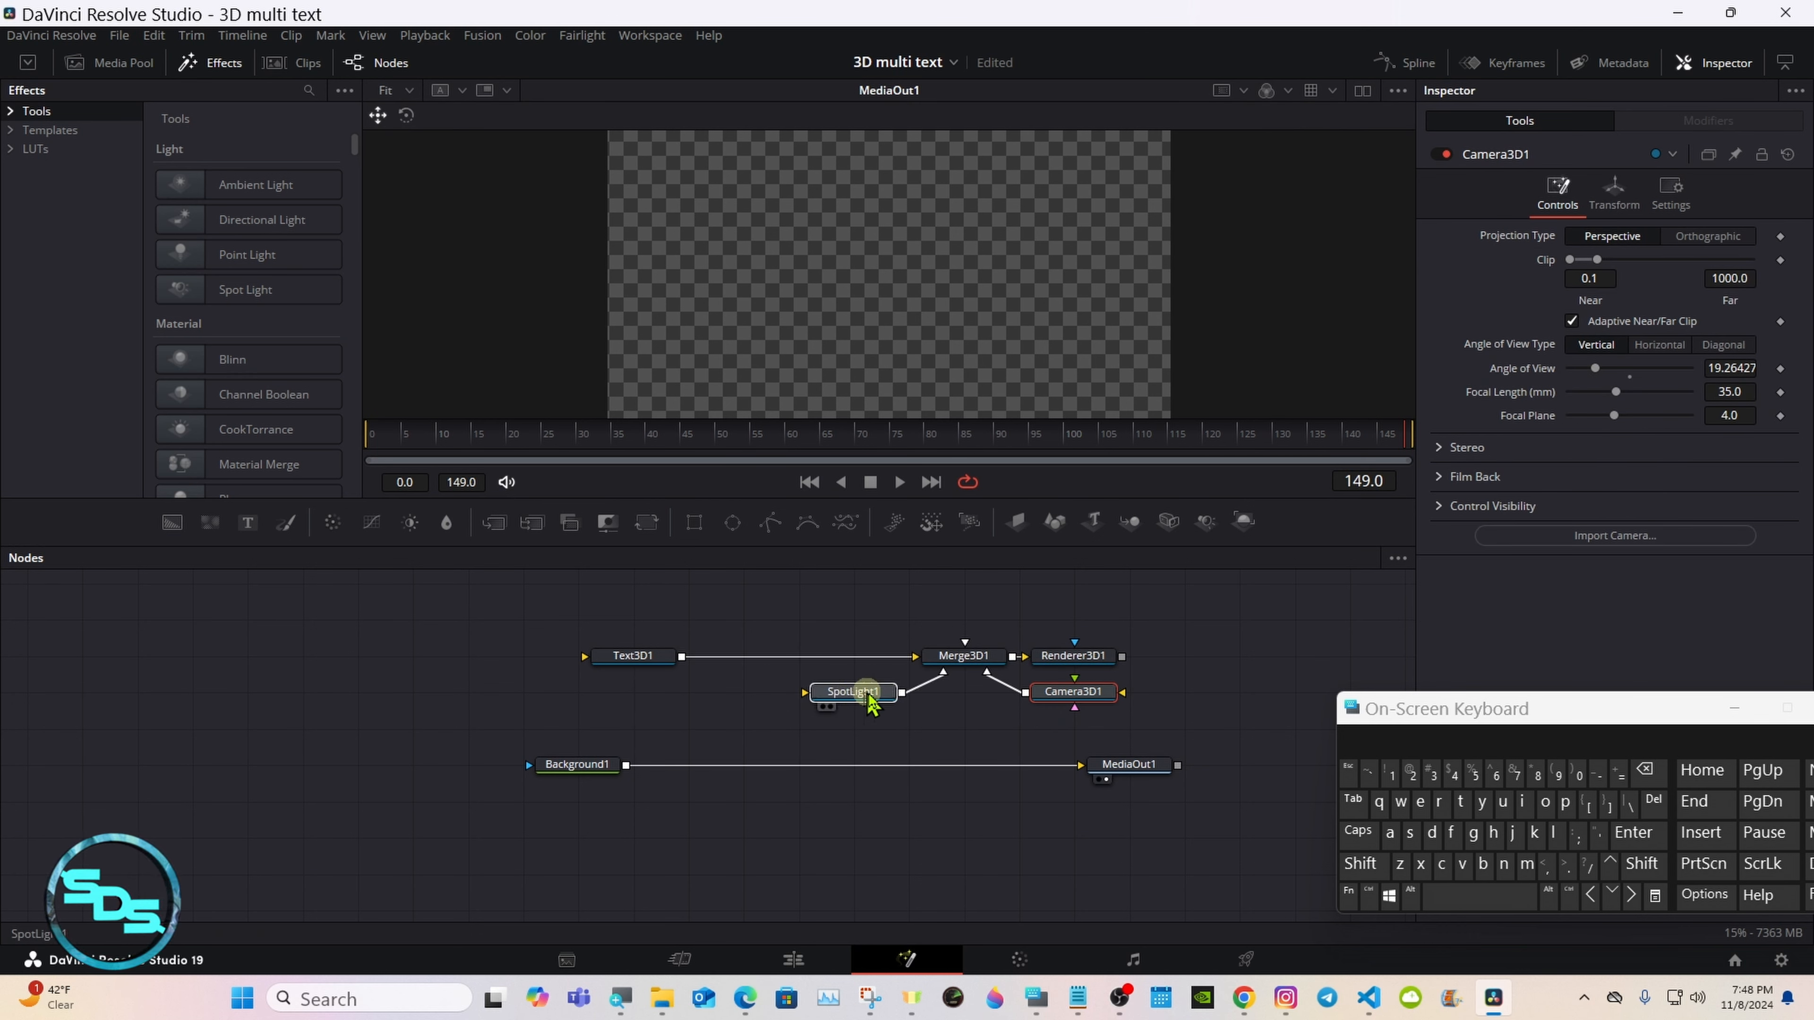
pyautogui.moveTo(689, 661); pyautogui.dragTo(579, 665)
pyautogui.moveTo(578, 766); pyautogui.dragTo(761, 770)
pyautogui.moveTo(1134, 775); pyautogui.dragTo(1189, 776)
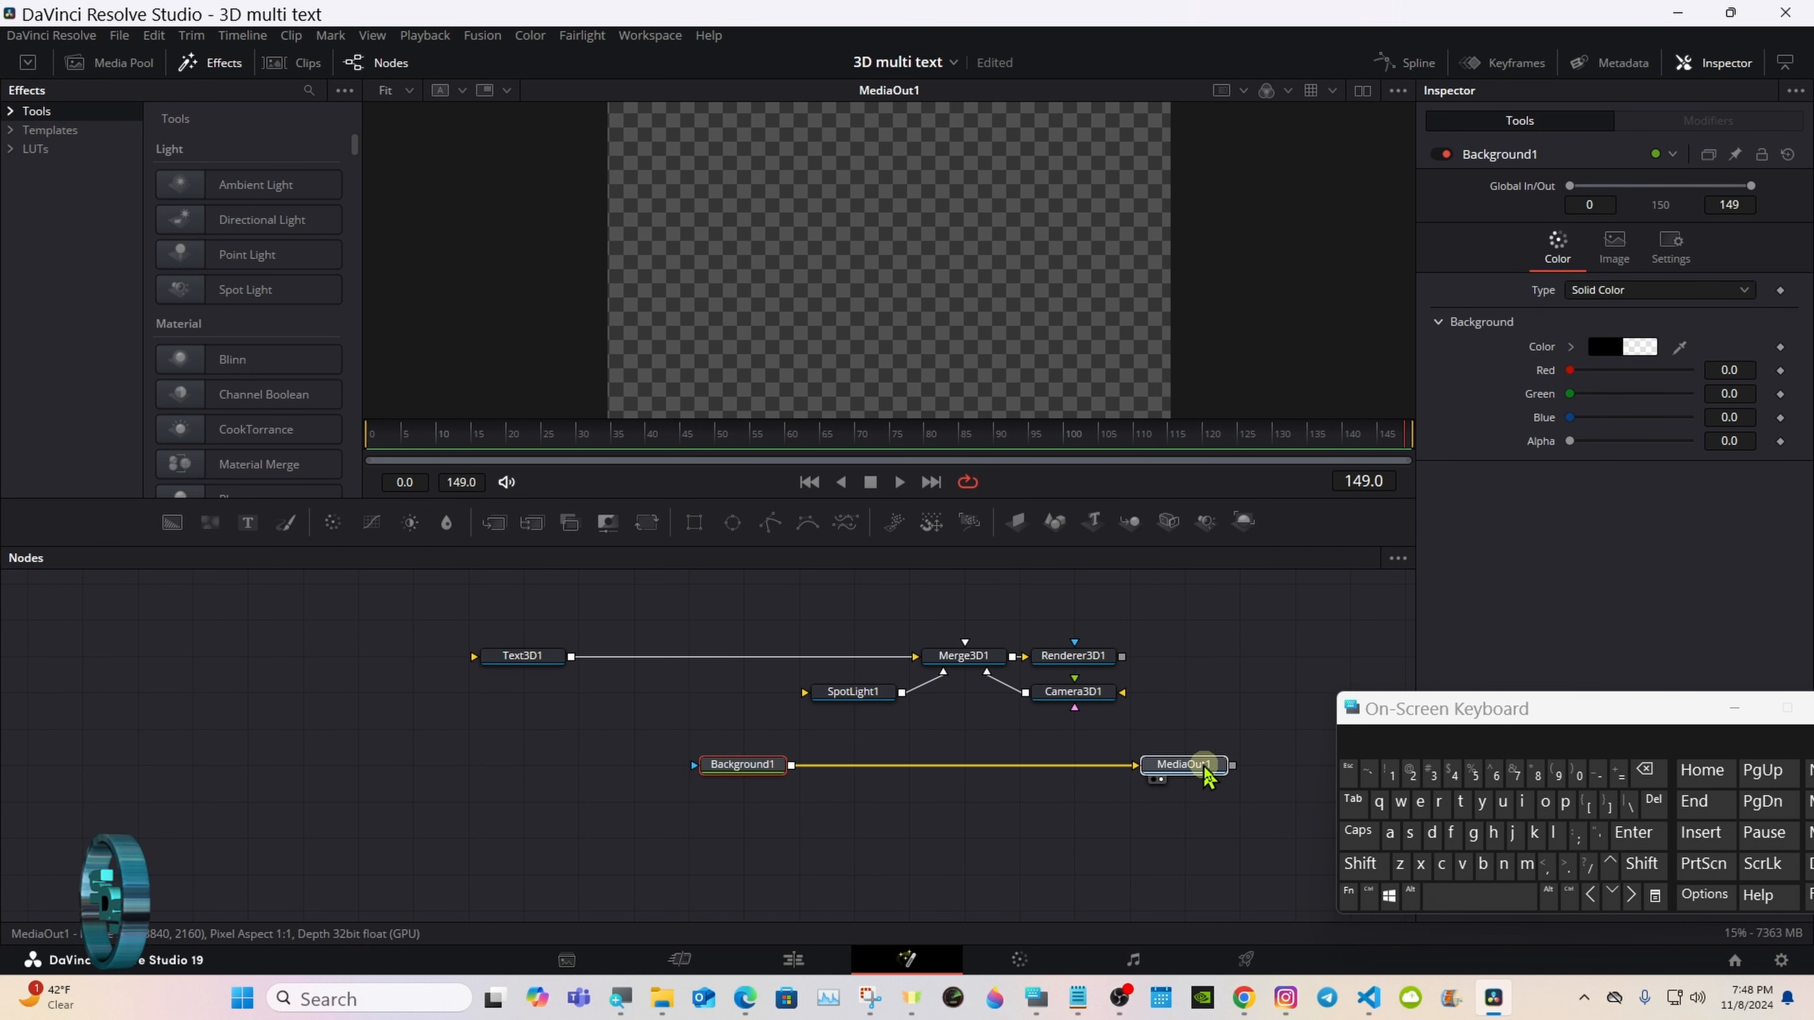
pyautogui.moveTo(745, 776); pyautogui.dragTo(965, 775)
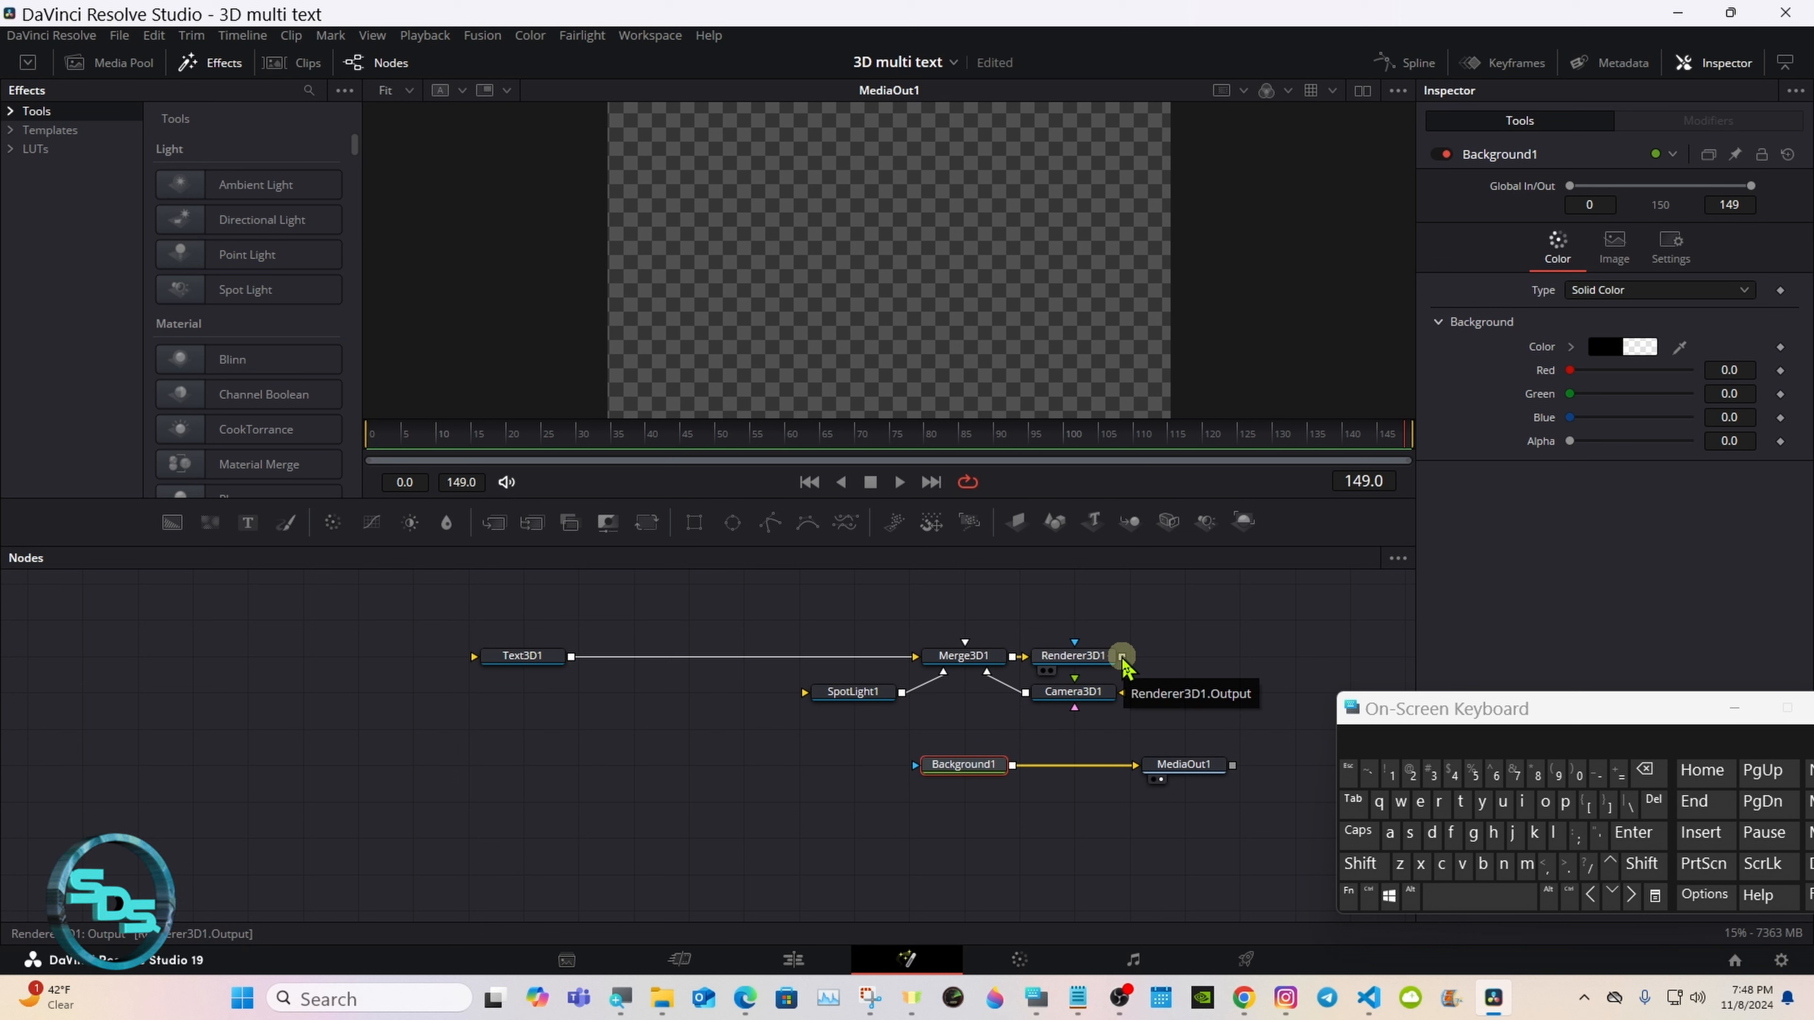
pyautogui.moveTo(1122, 658); pyautogui.dragTo(1013, 763)
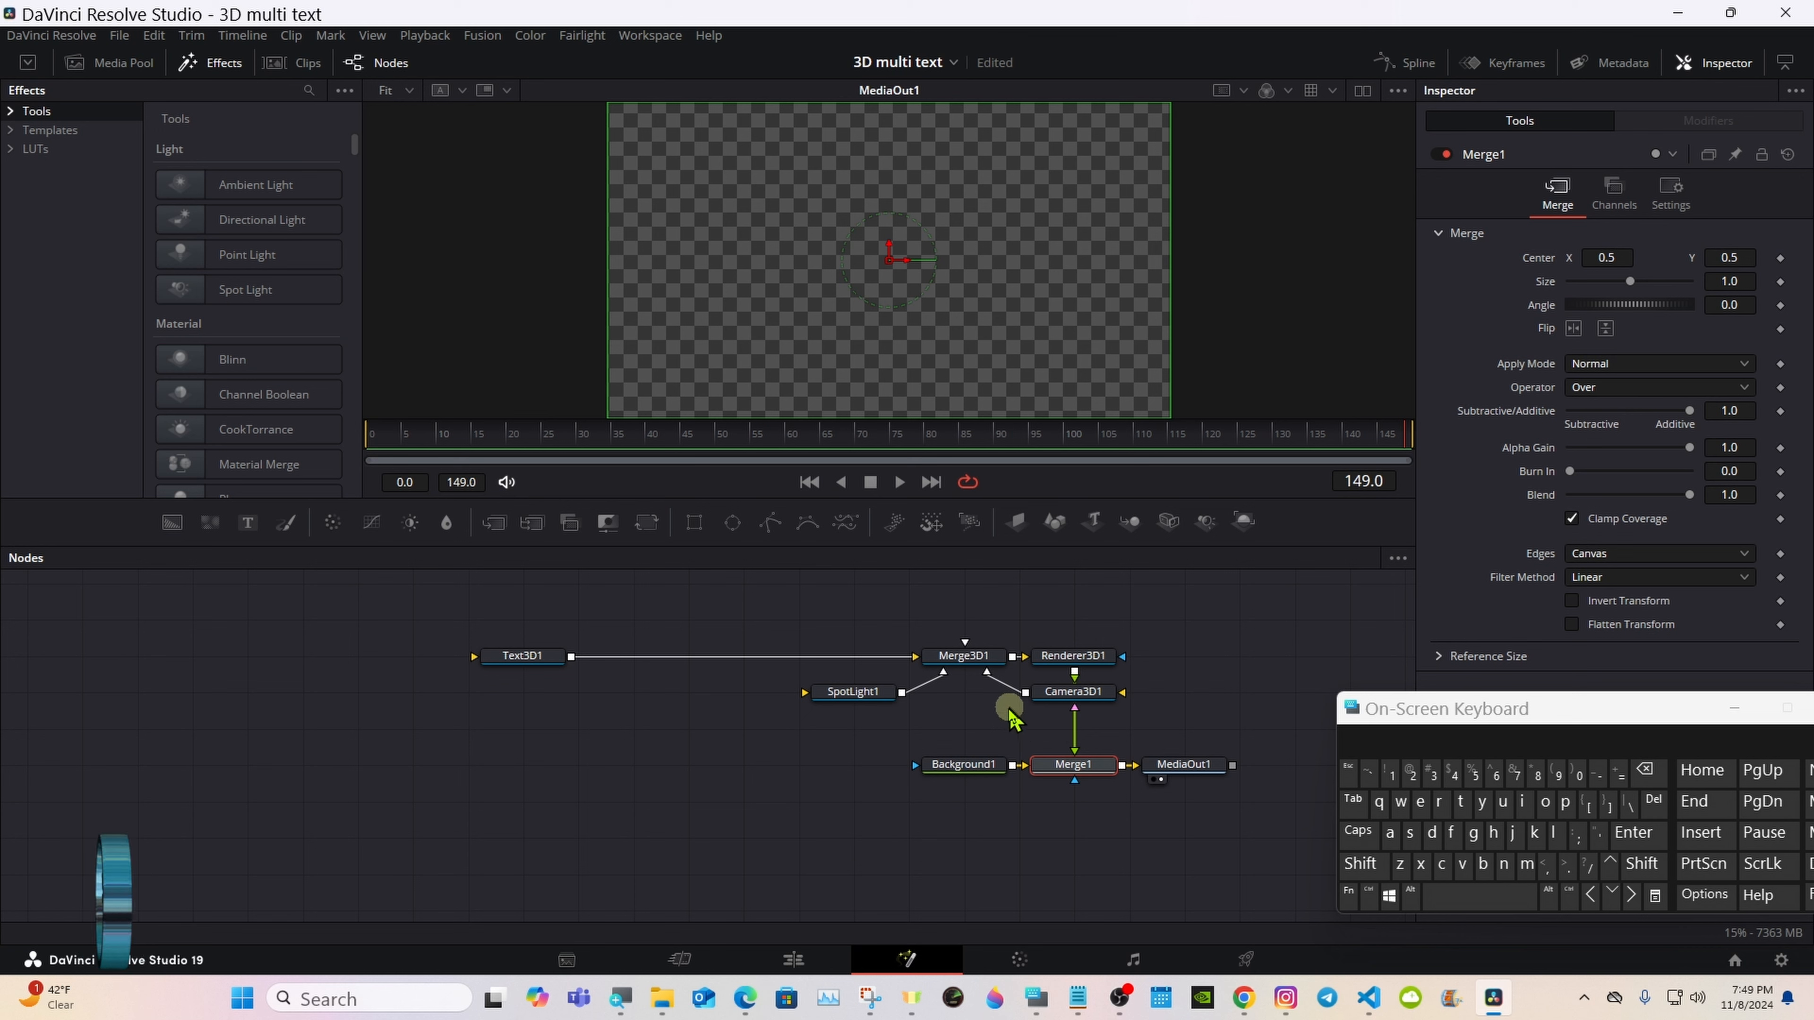
# Step: Enter DAVINCI in capitals as the text of the Text3D1 node
pyautogui.click(523, 658)
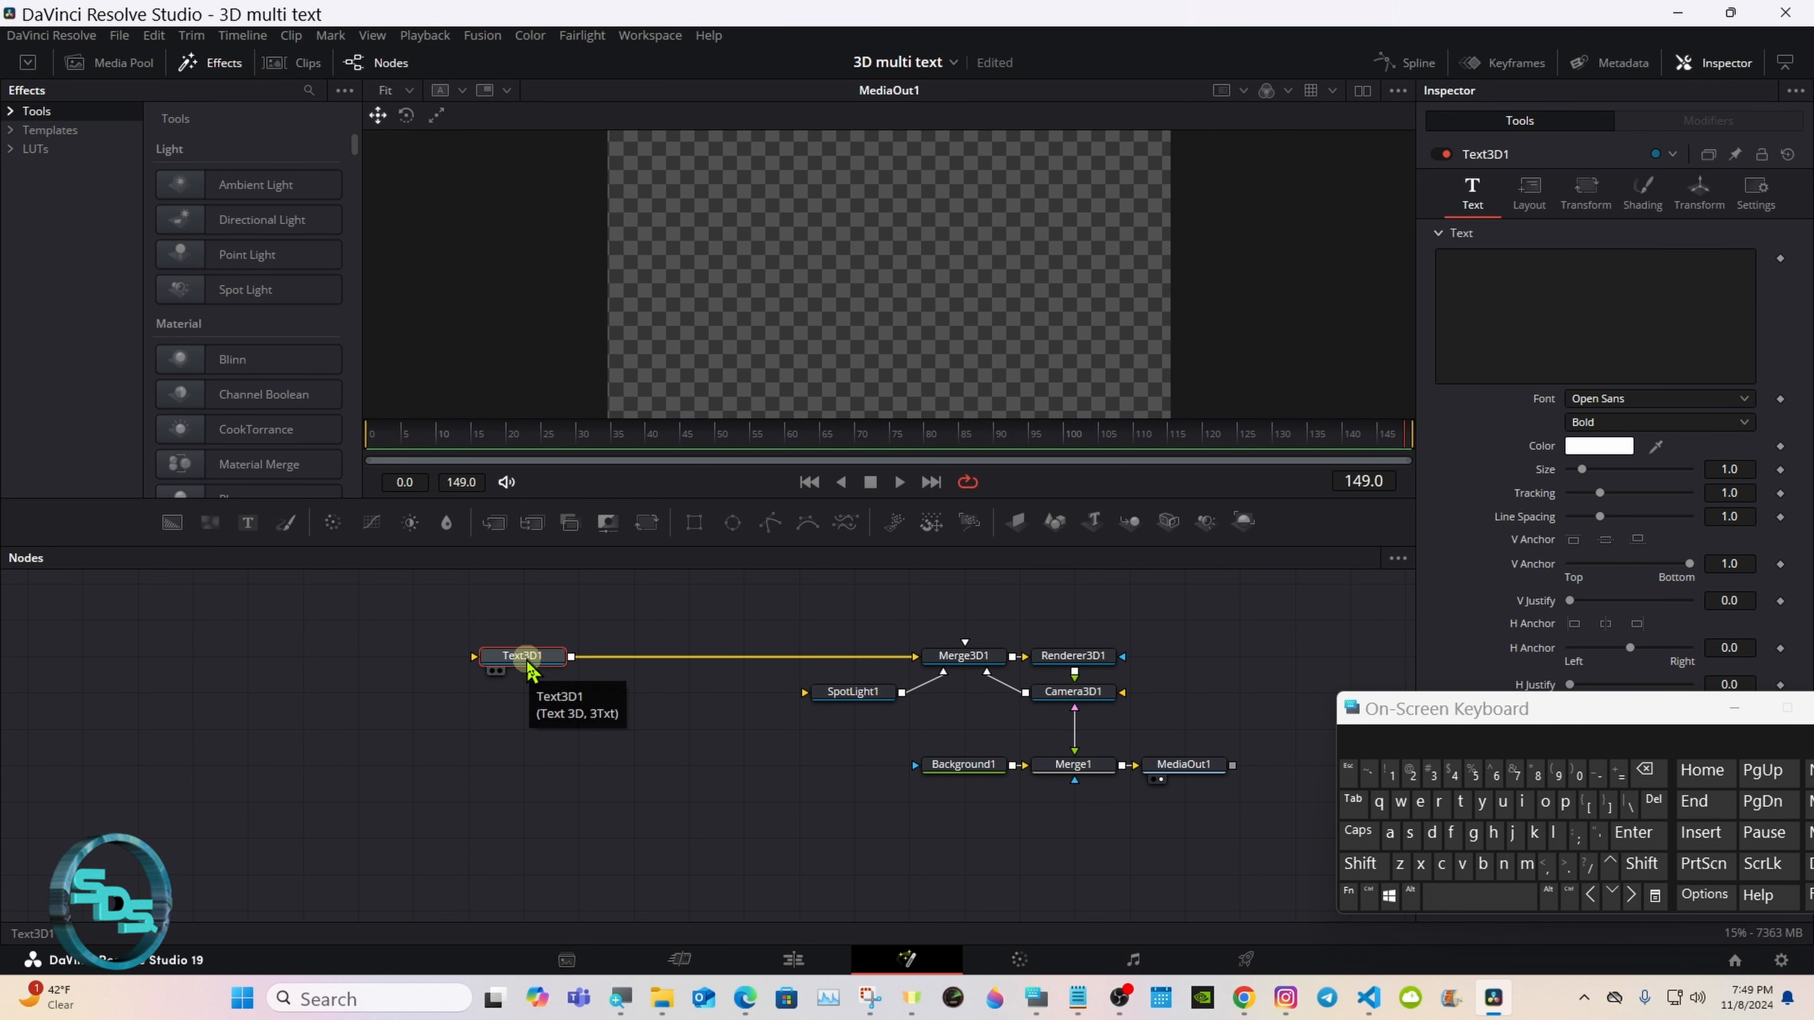
pyautogui.click(1484, 285)
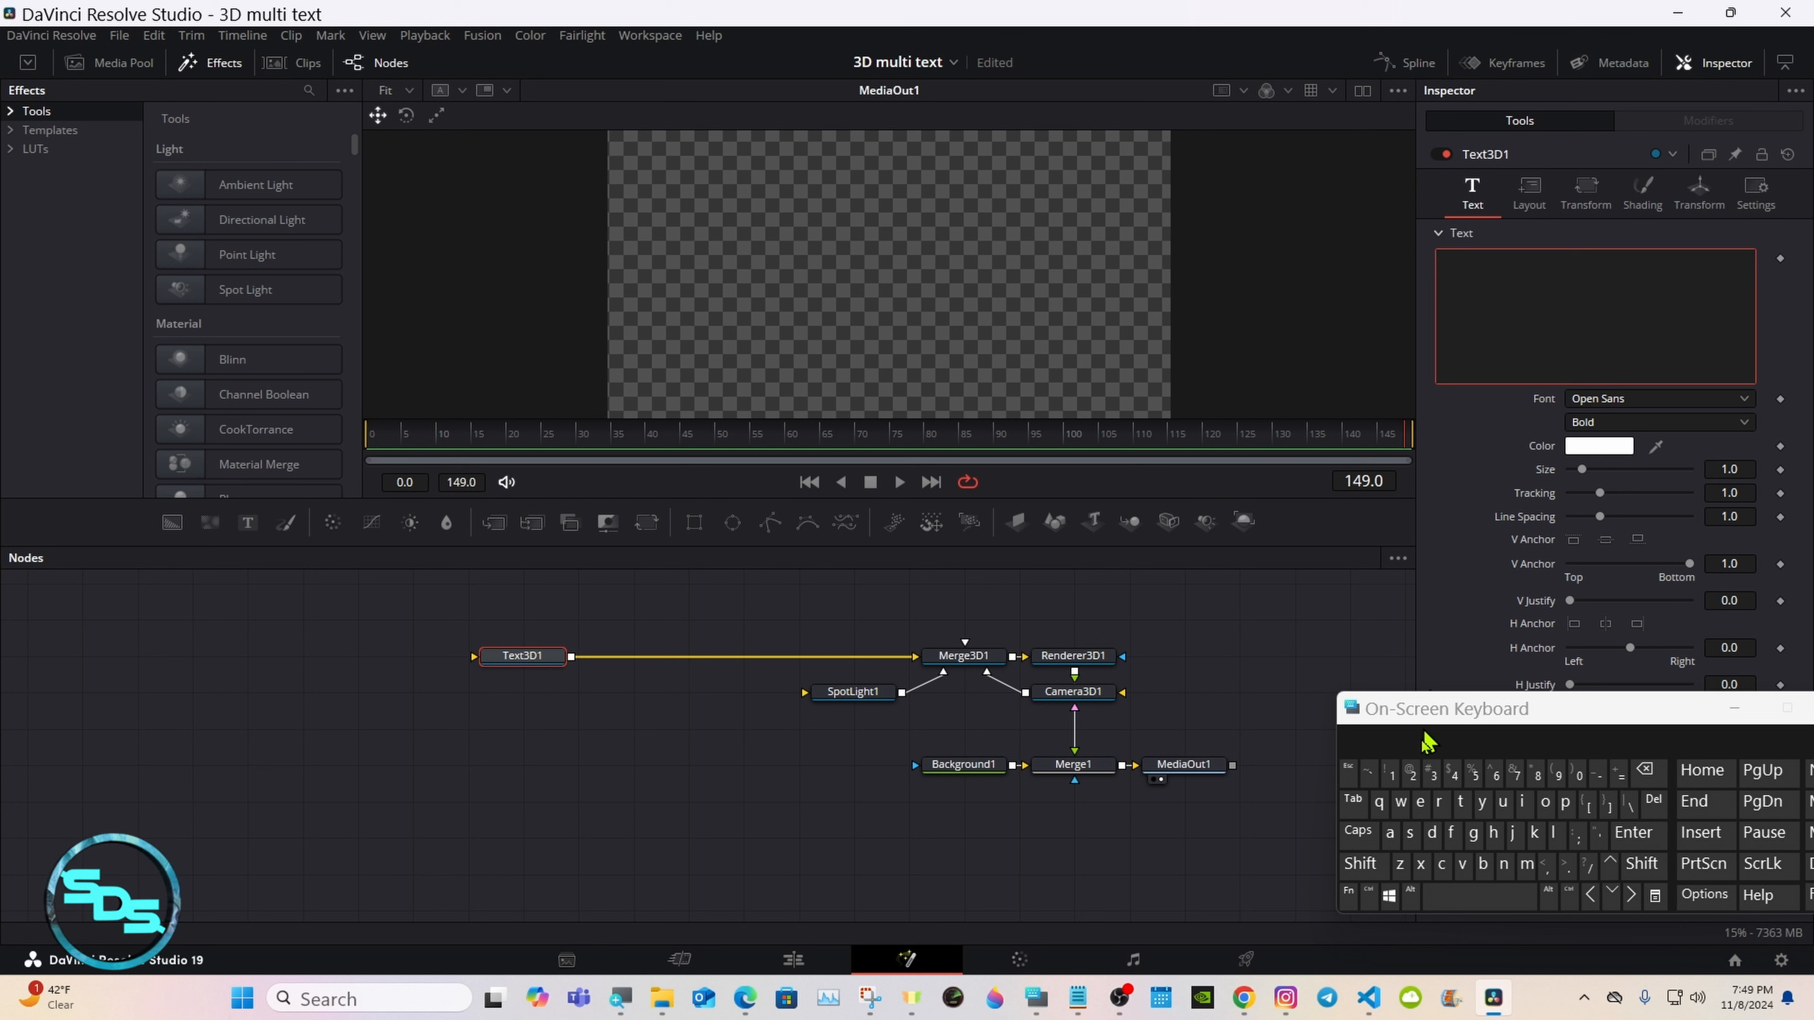
pyautogui.click(1358, 832)
pyautogui.click(1432, 835)
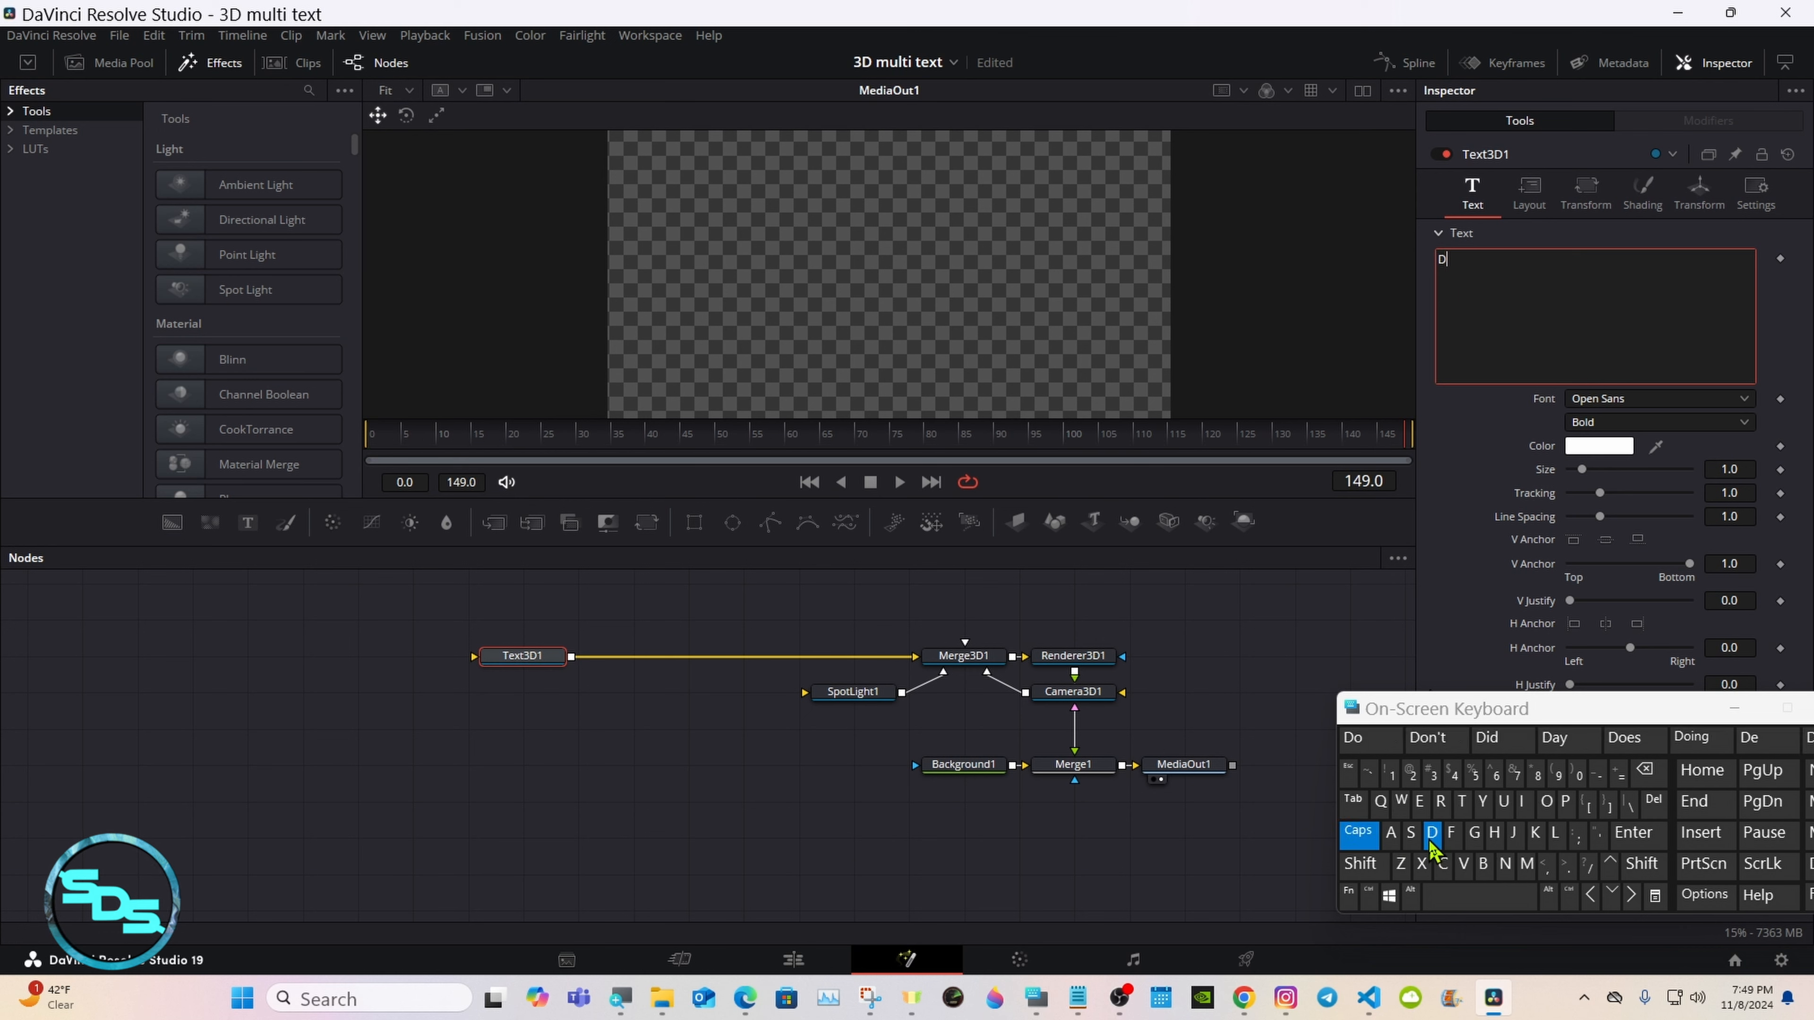
pyautogui.click(1390, 833)
pyautogui.click(1464, 864)
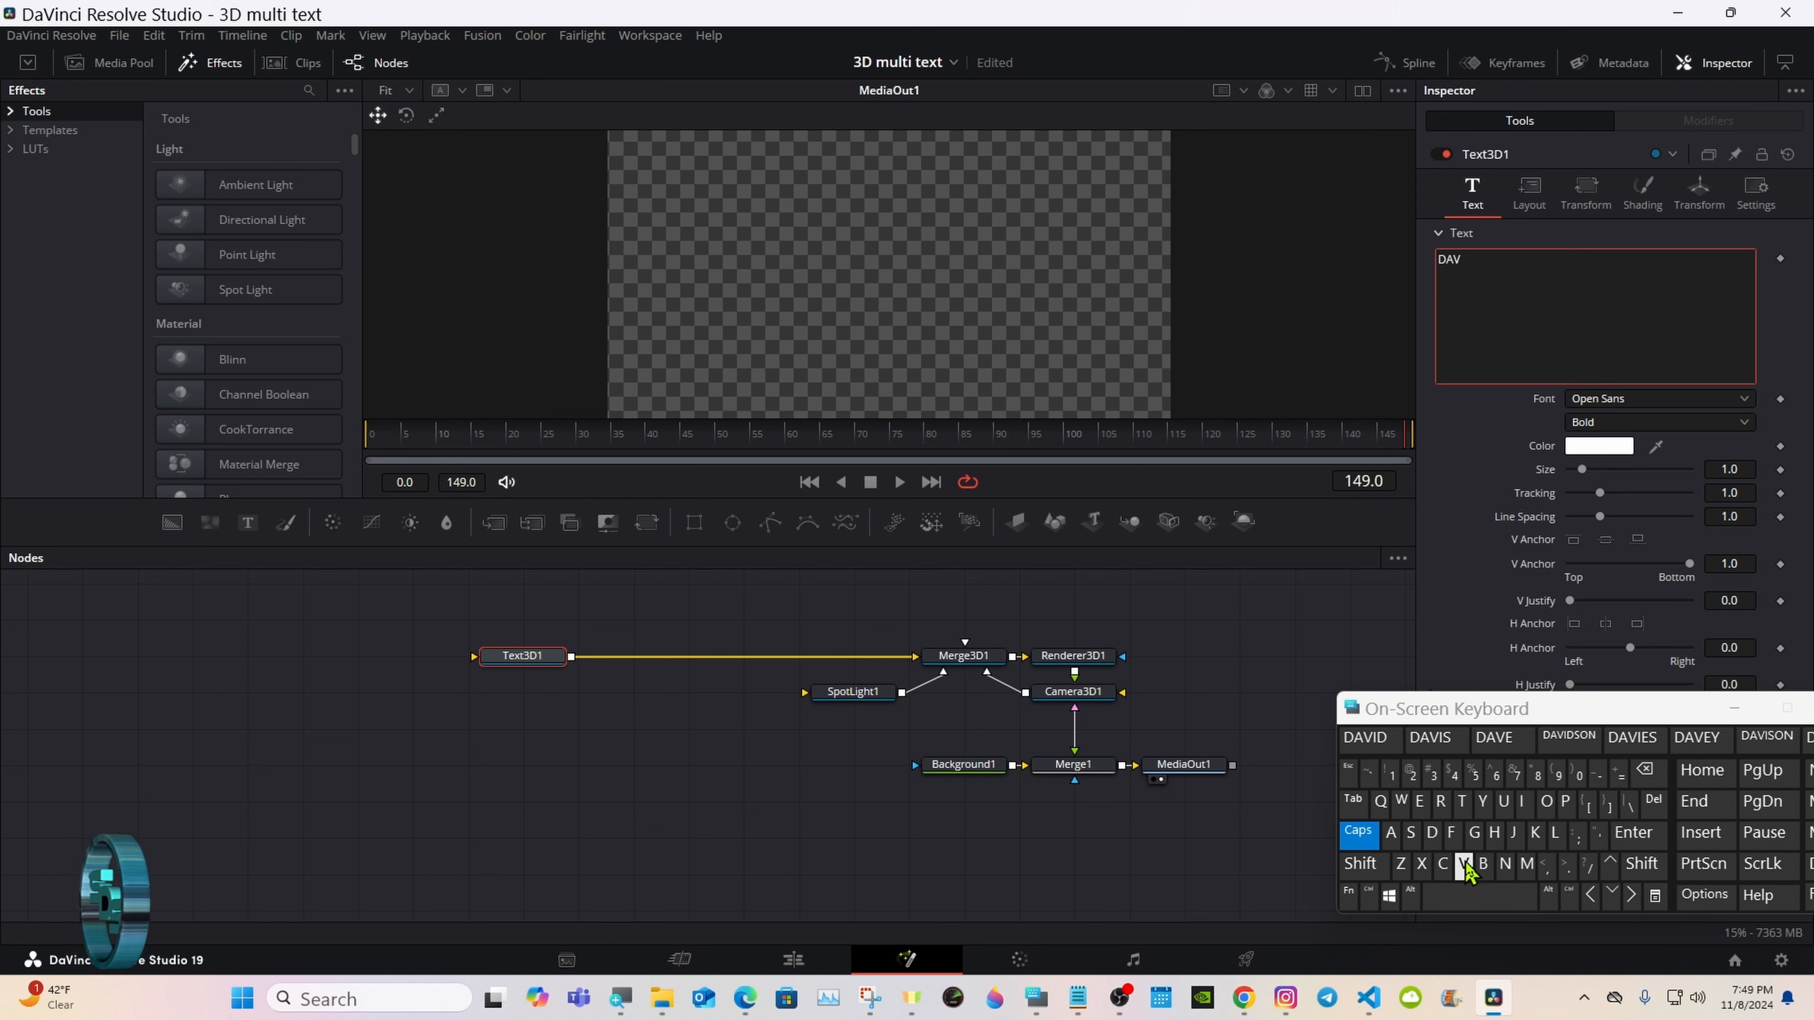
pyautogui.click(1522, 801)
pyautogui.click(1504, 865)
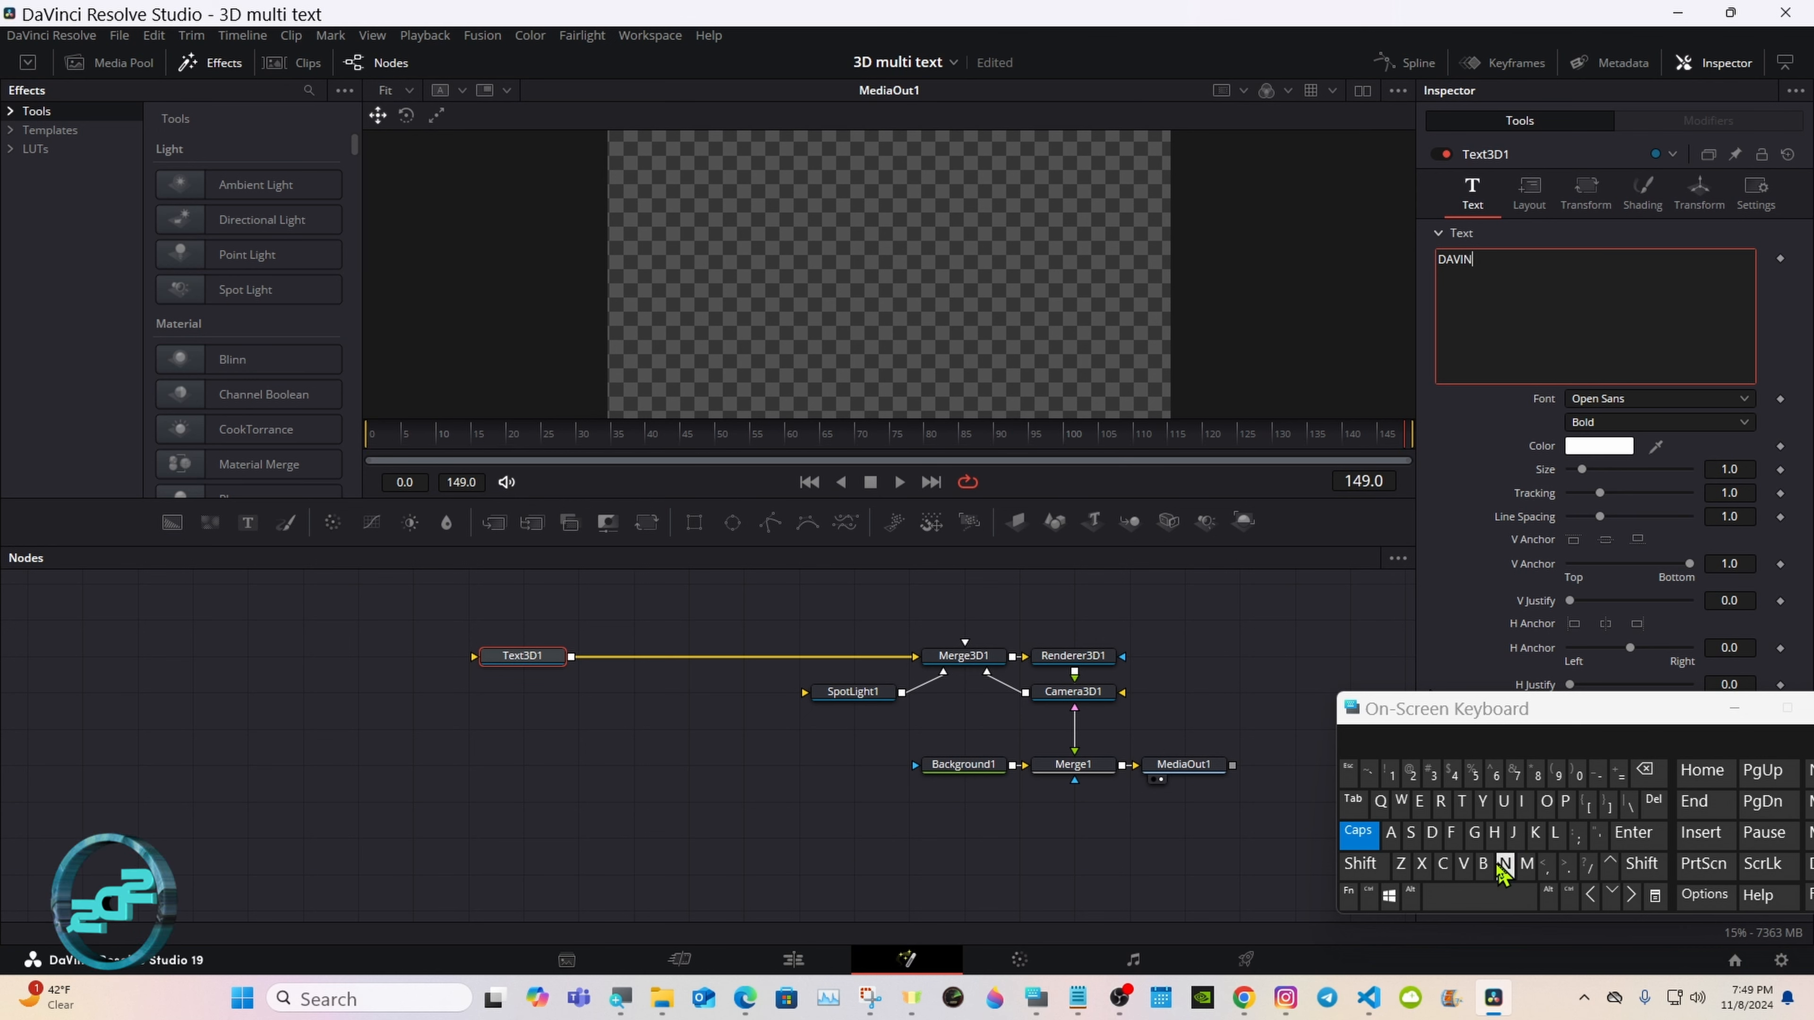
pyautogui.click(1442, 865)
pyautogui.click(1524, 803)
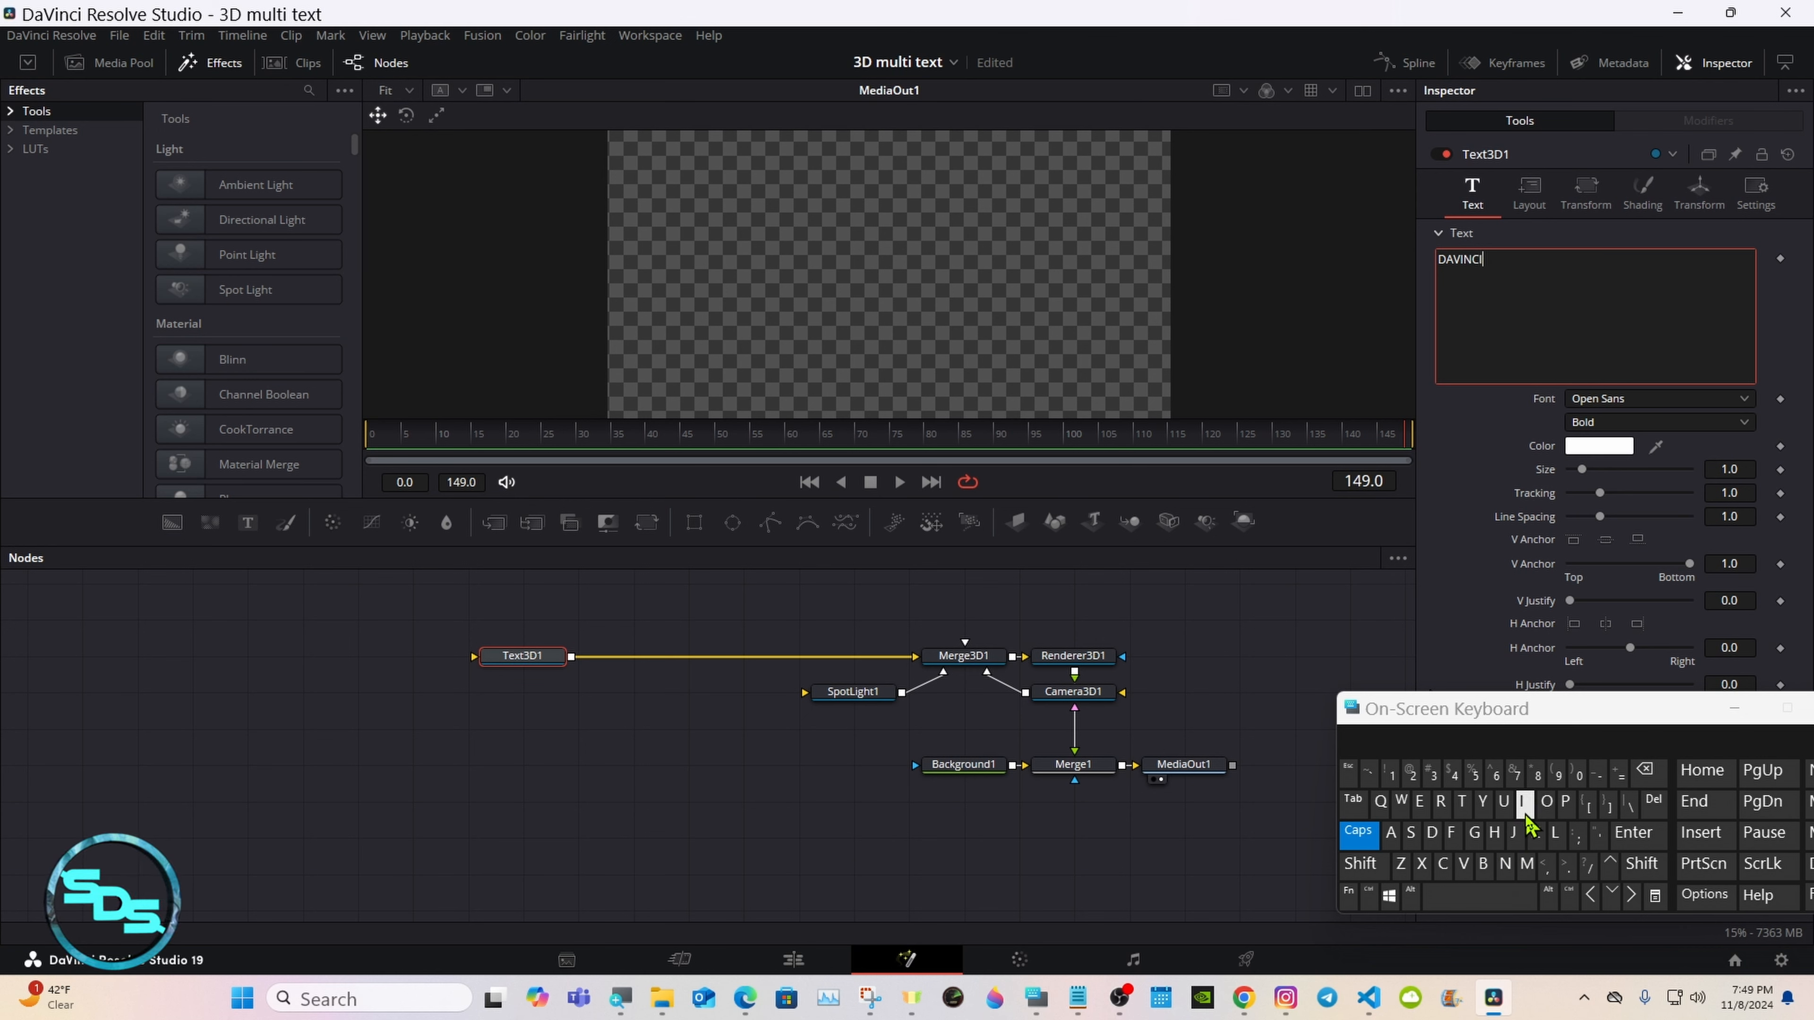
pyautogui.moveTo(1366, 715); pyautogui.dragTo(1366, 736)
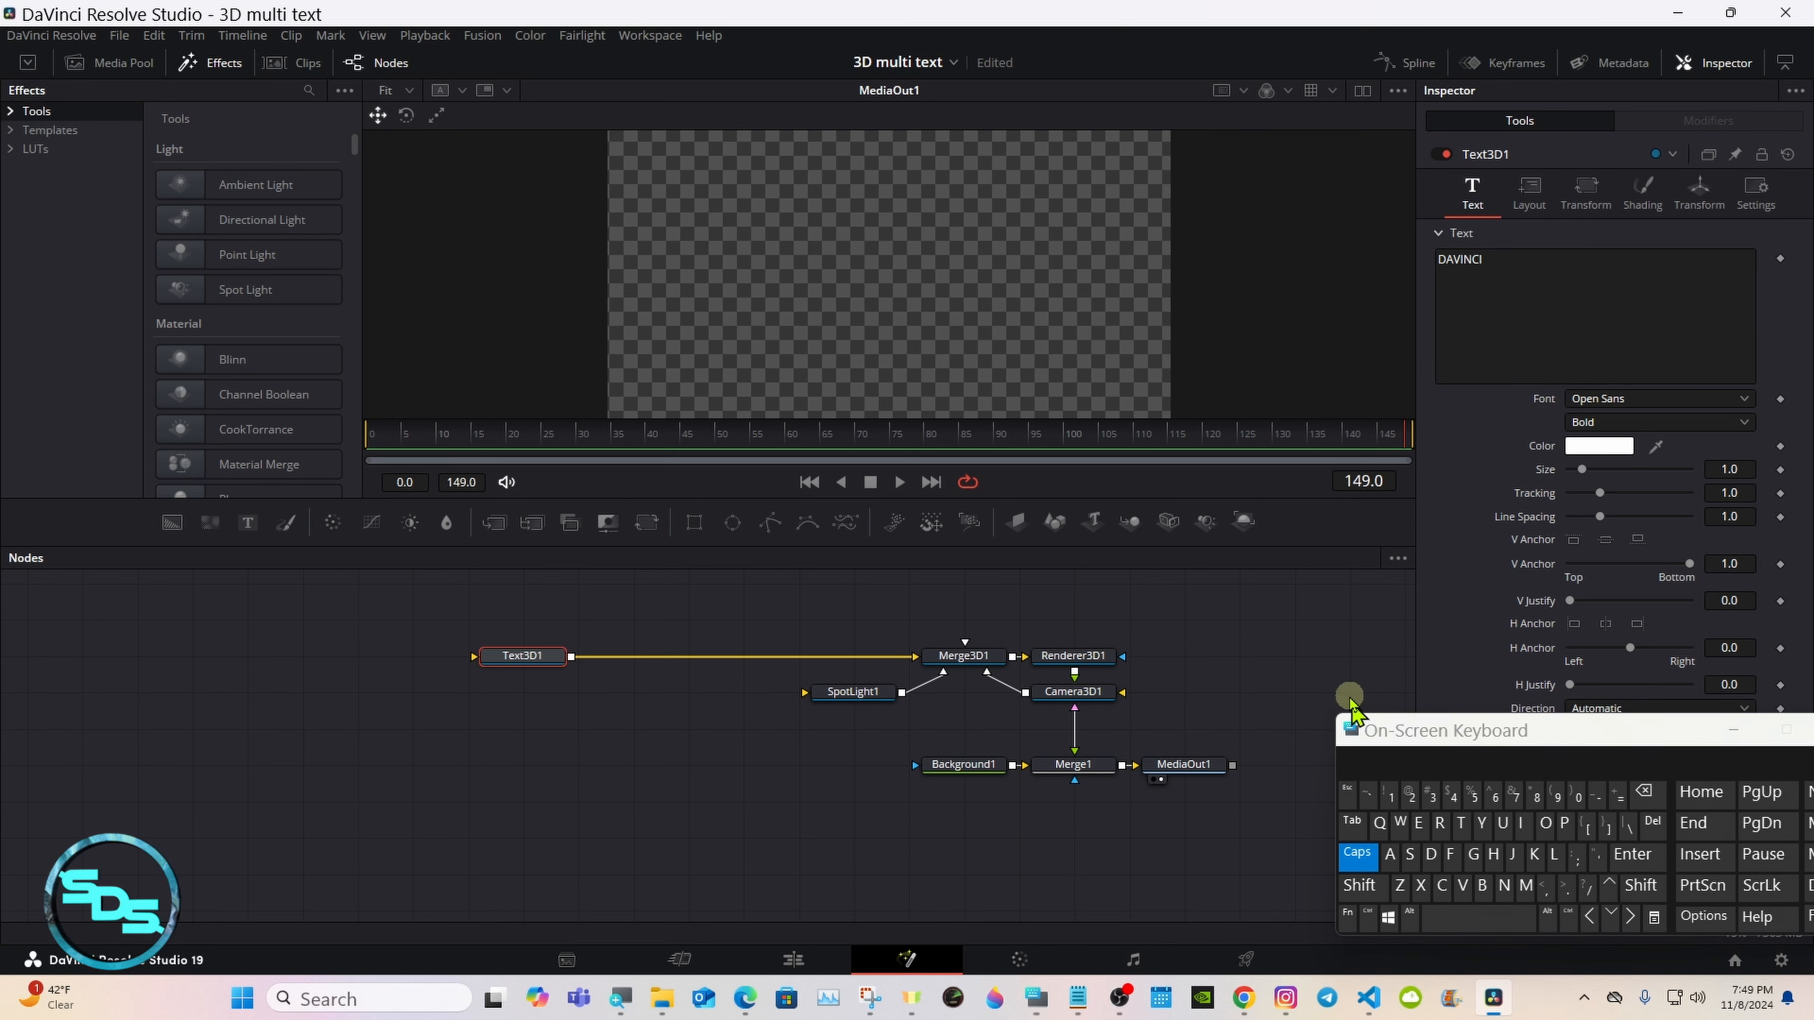
# Step: Switch to dual viewers, load Merge3D1 into the empty one, and orbit its 3D scene to a side view
pyautogui.click(1359, 92)
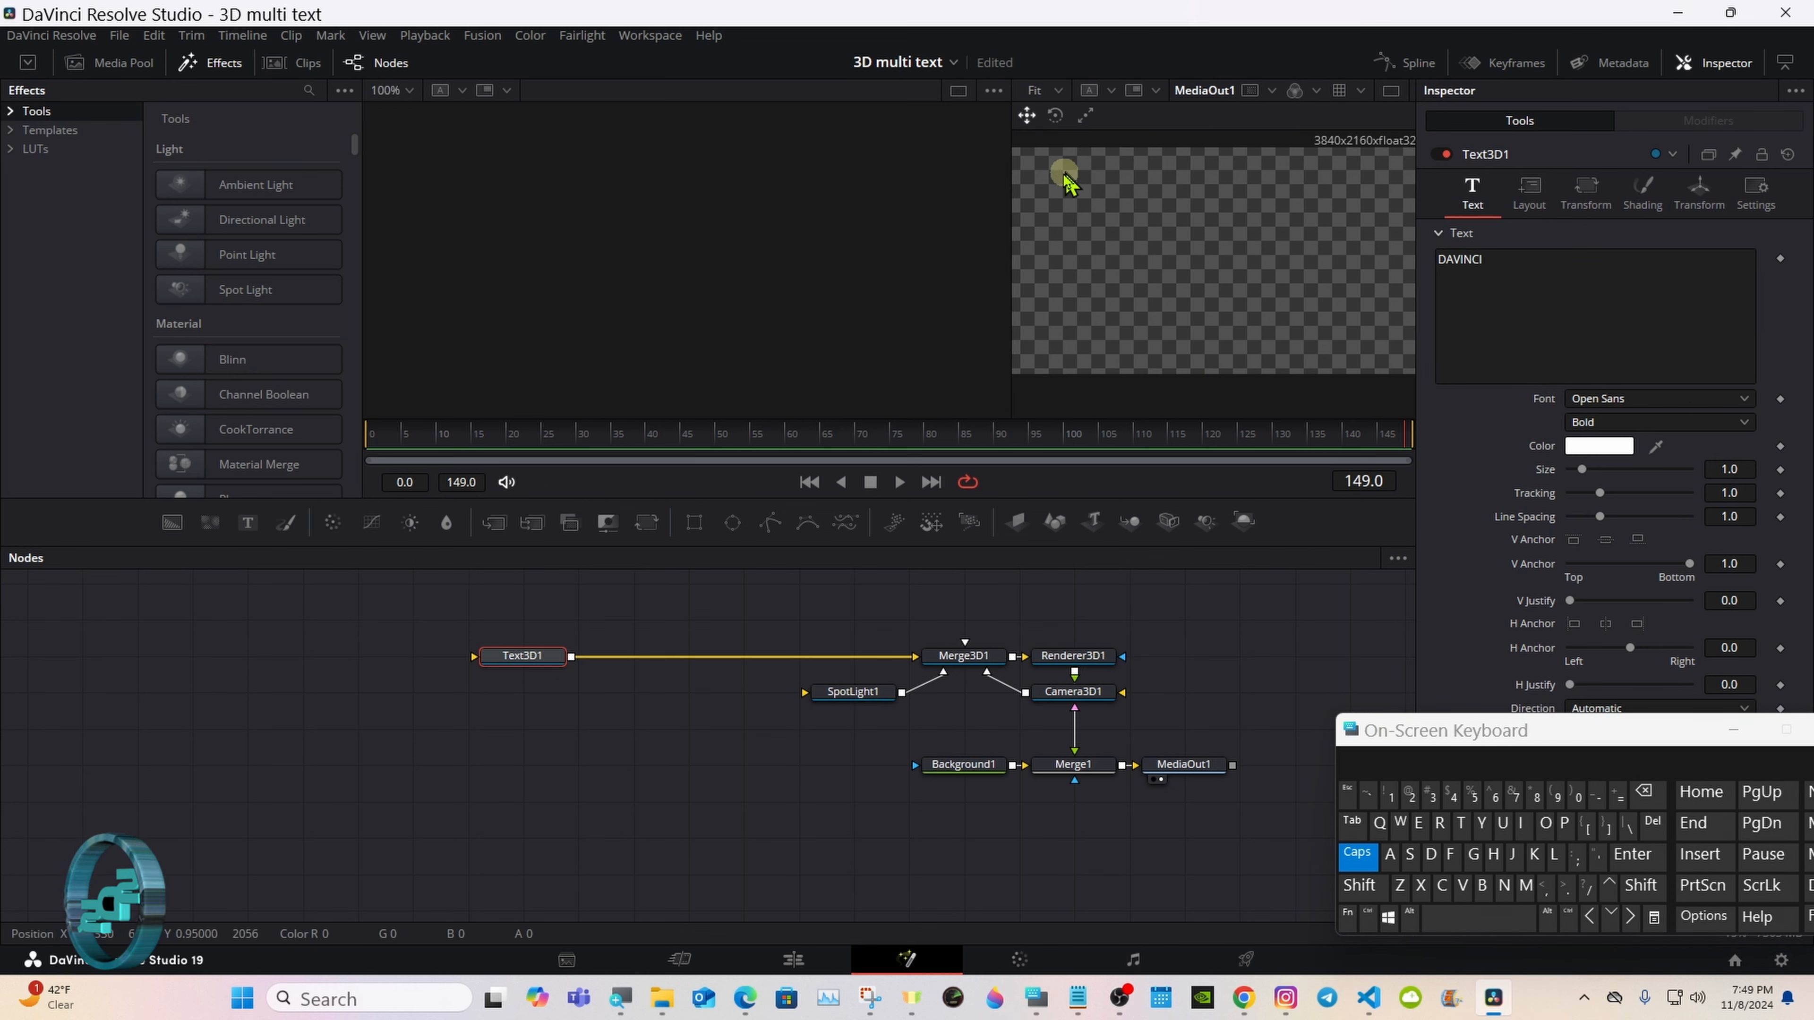
pyautogui.moveTo(1013, 204); pyautogui.dragTo(928, 213)
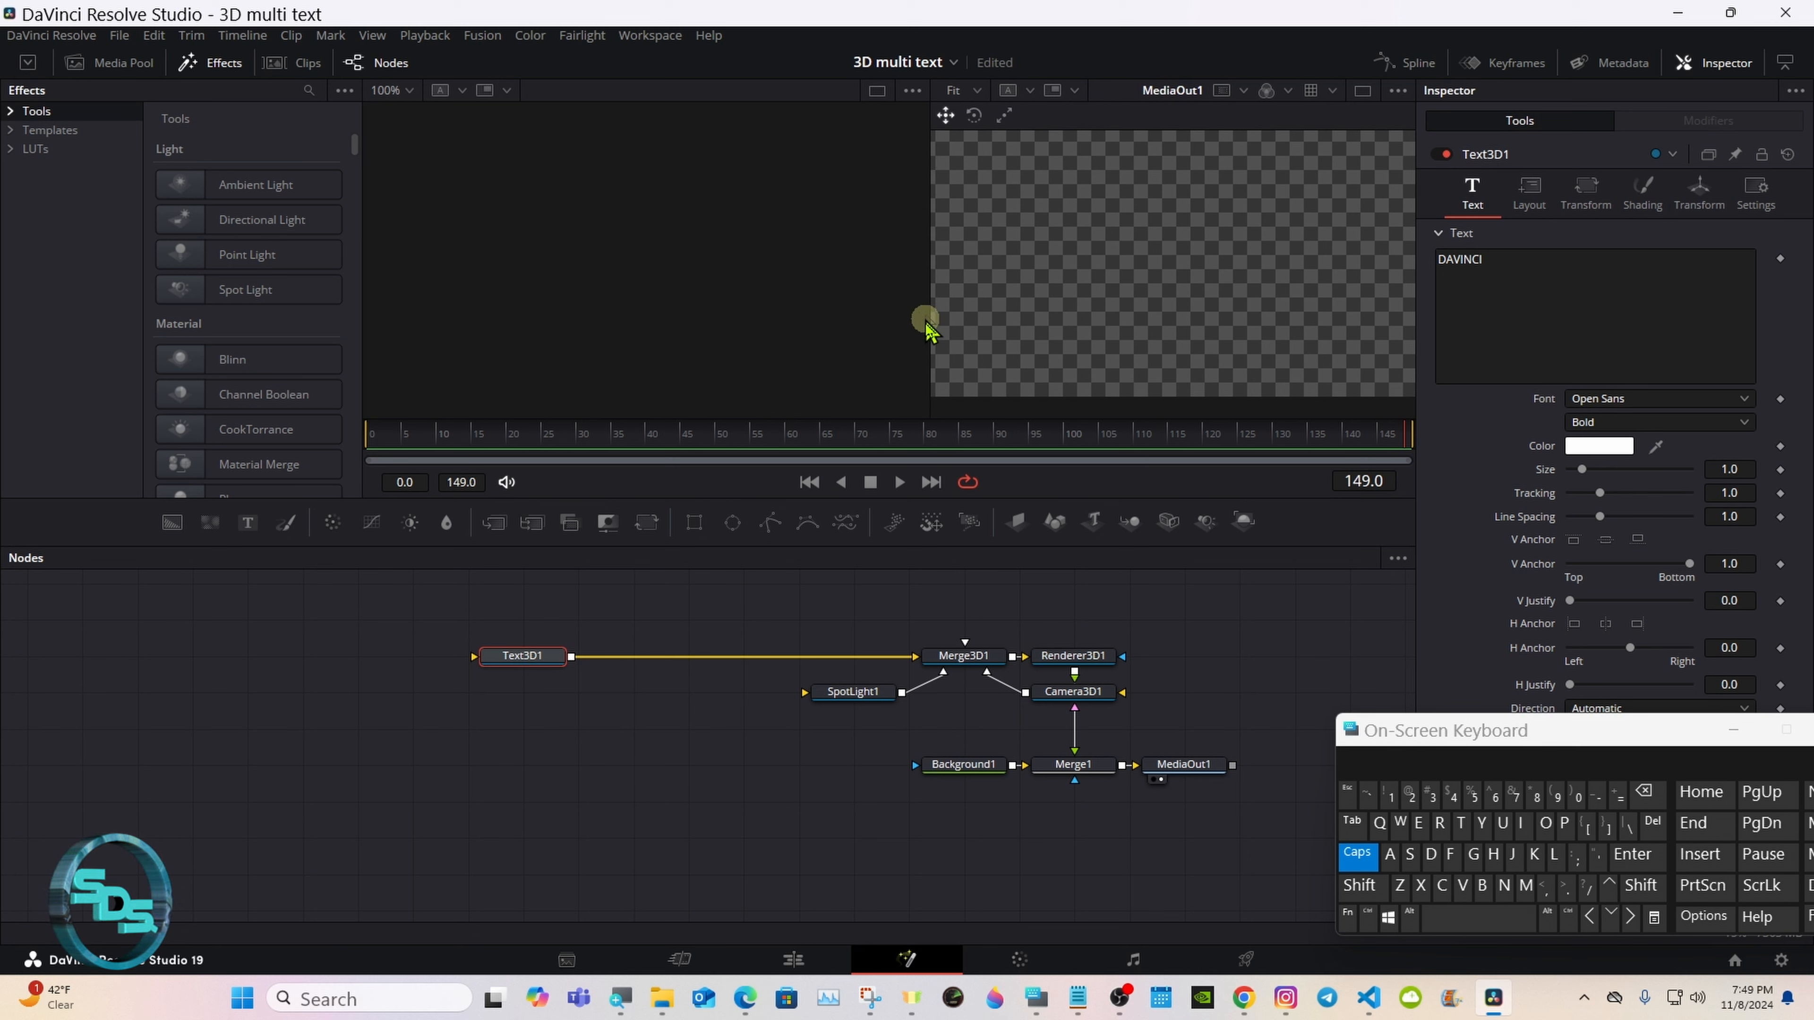
pyautogui.moveTo(936, 636); pyautogui.dragTo(813, 288)
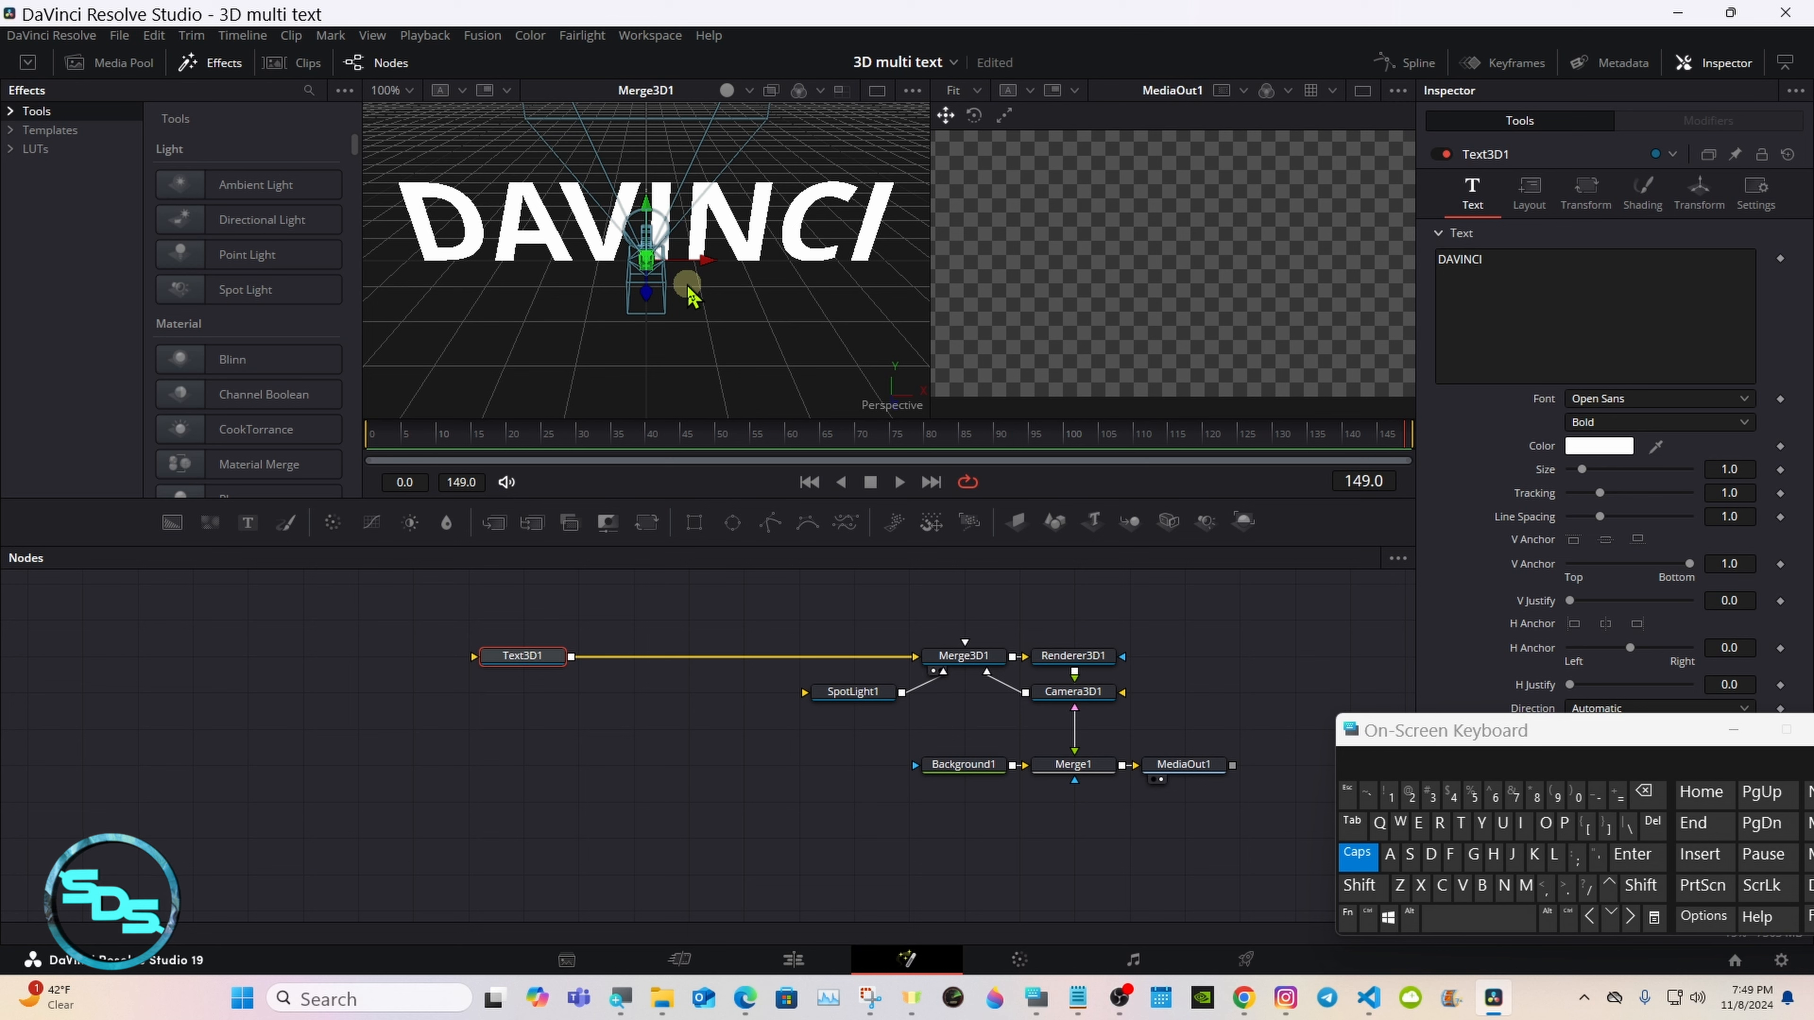
pyautogui.click(1357, 854)
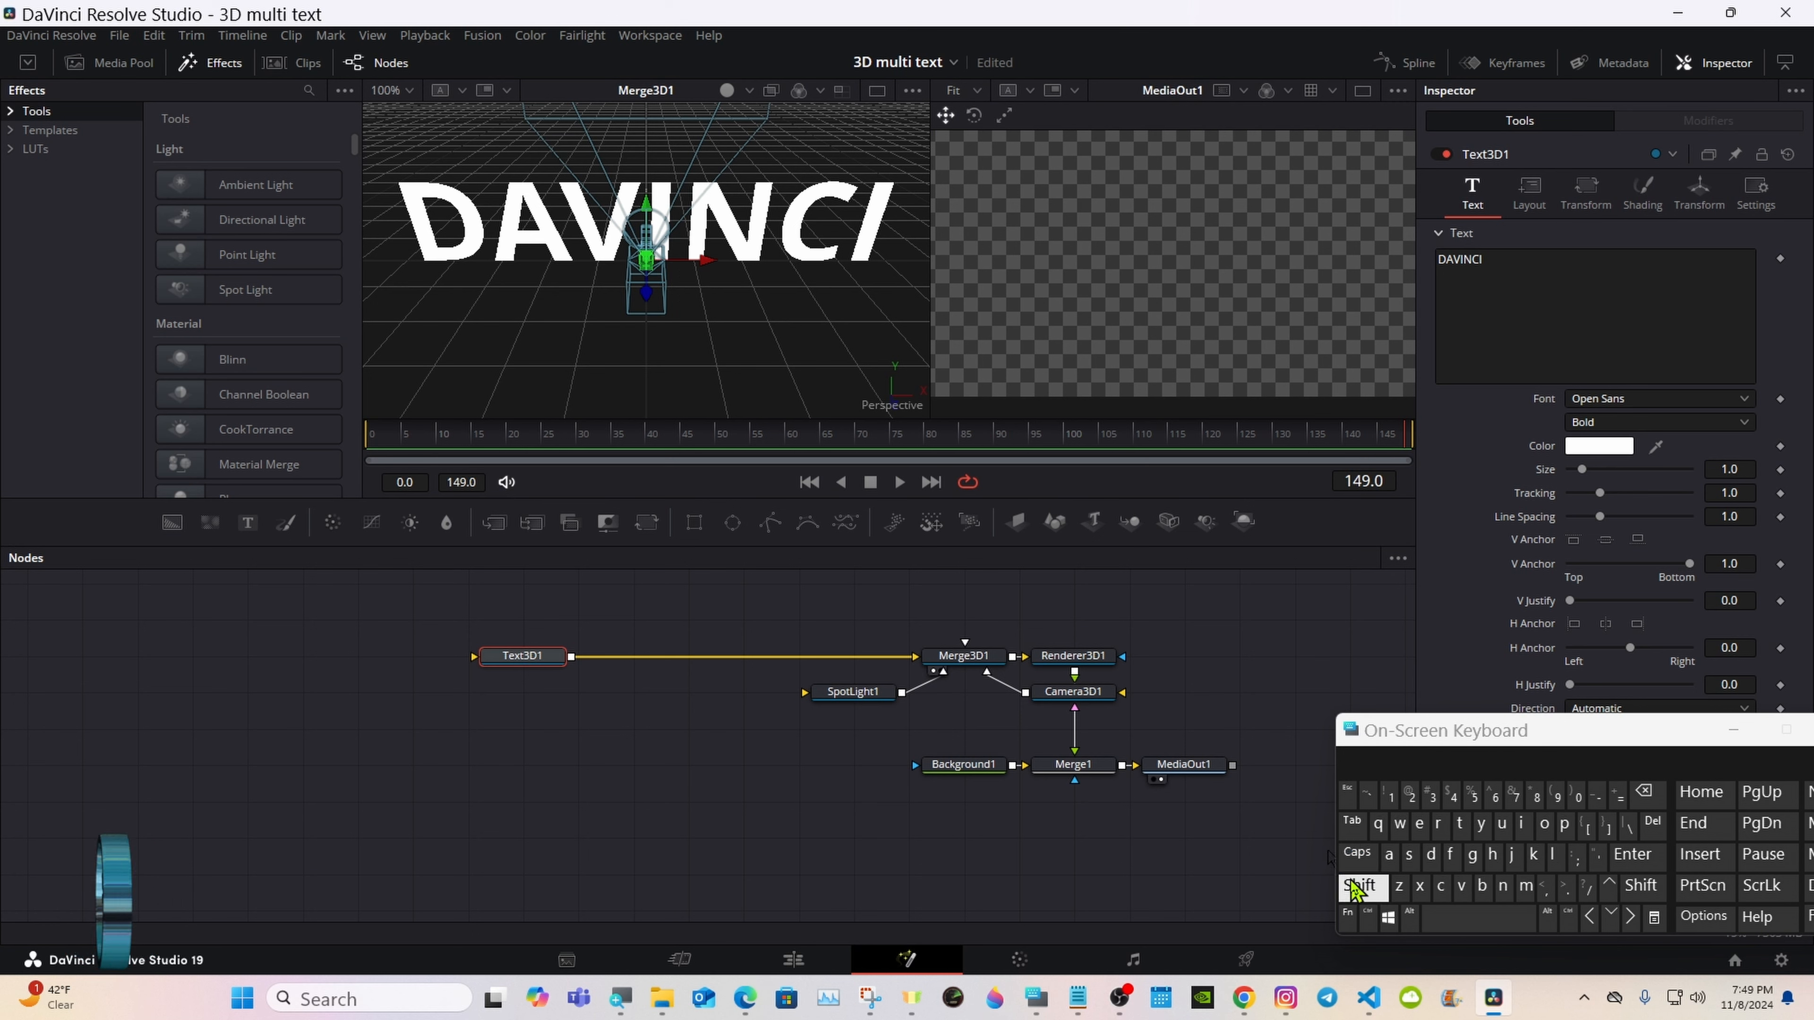
pyautogui.click(1357, 888)
pyautogui.moveTo(599, 381); pyautogui.dragTo(992, 251)
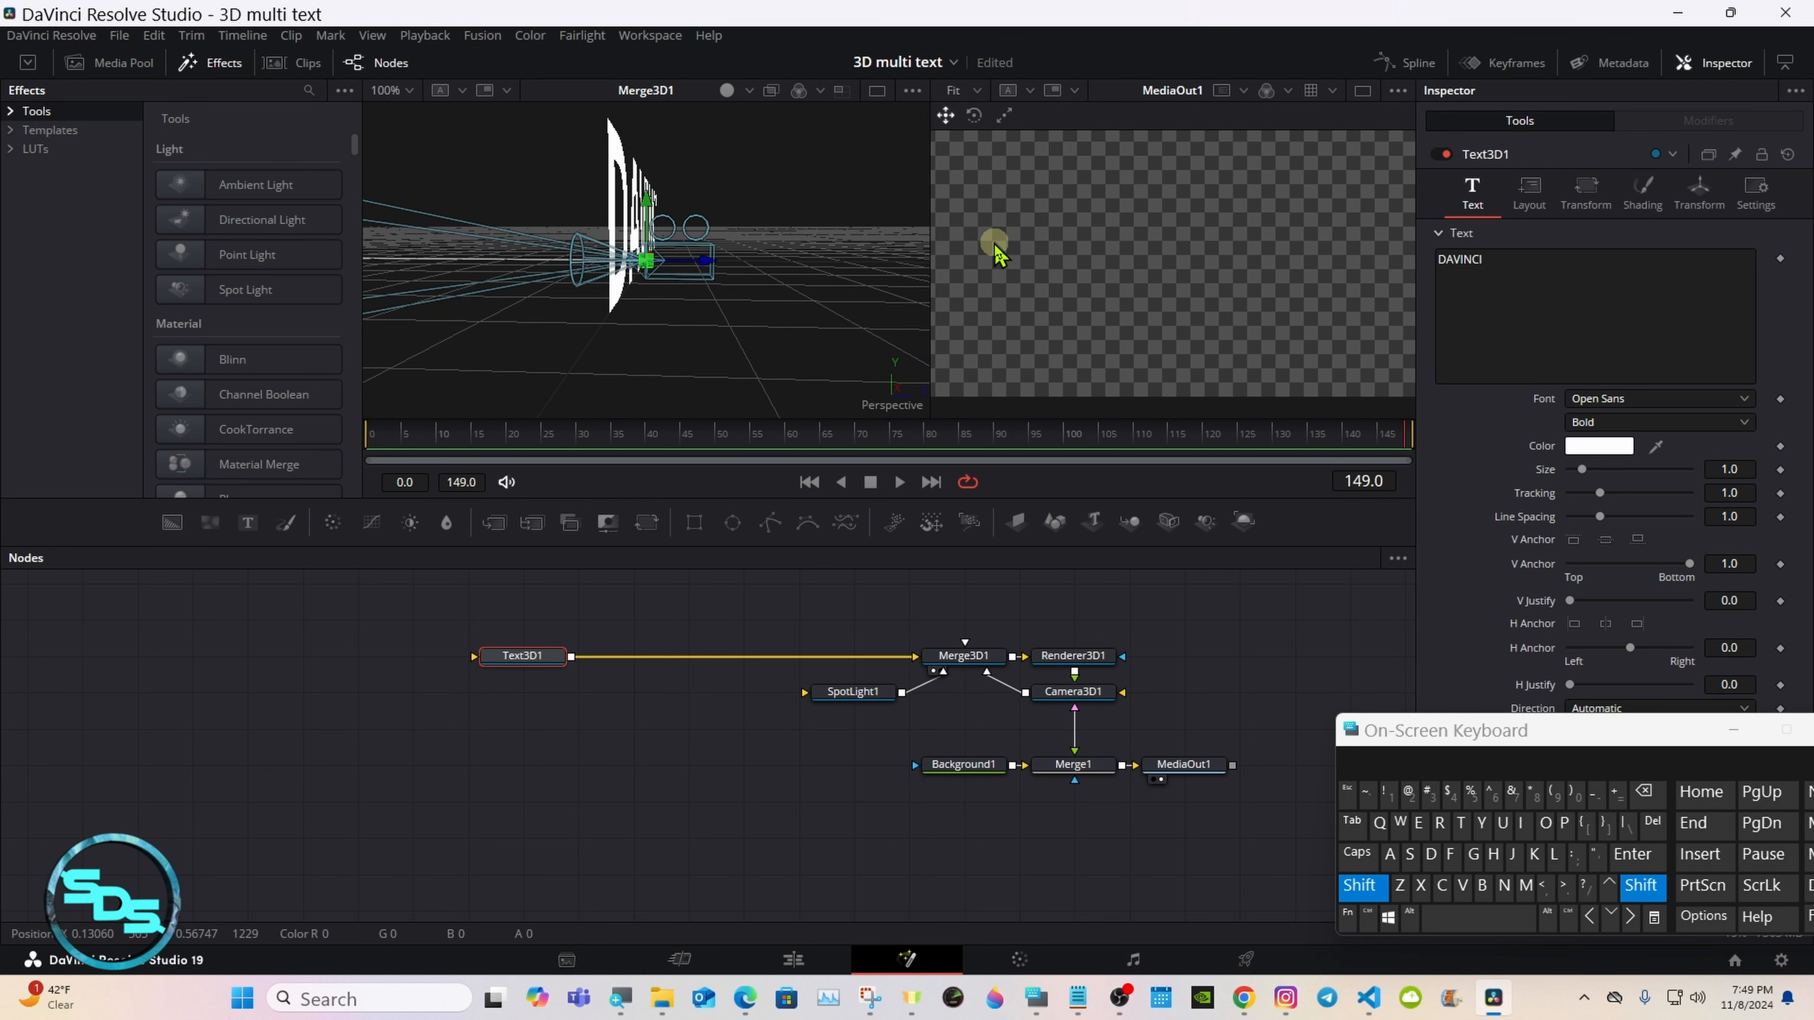
pyautogui.click(1356, 888)
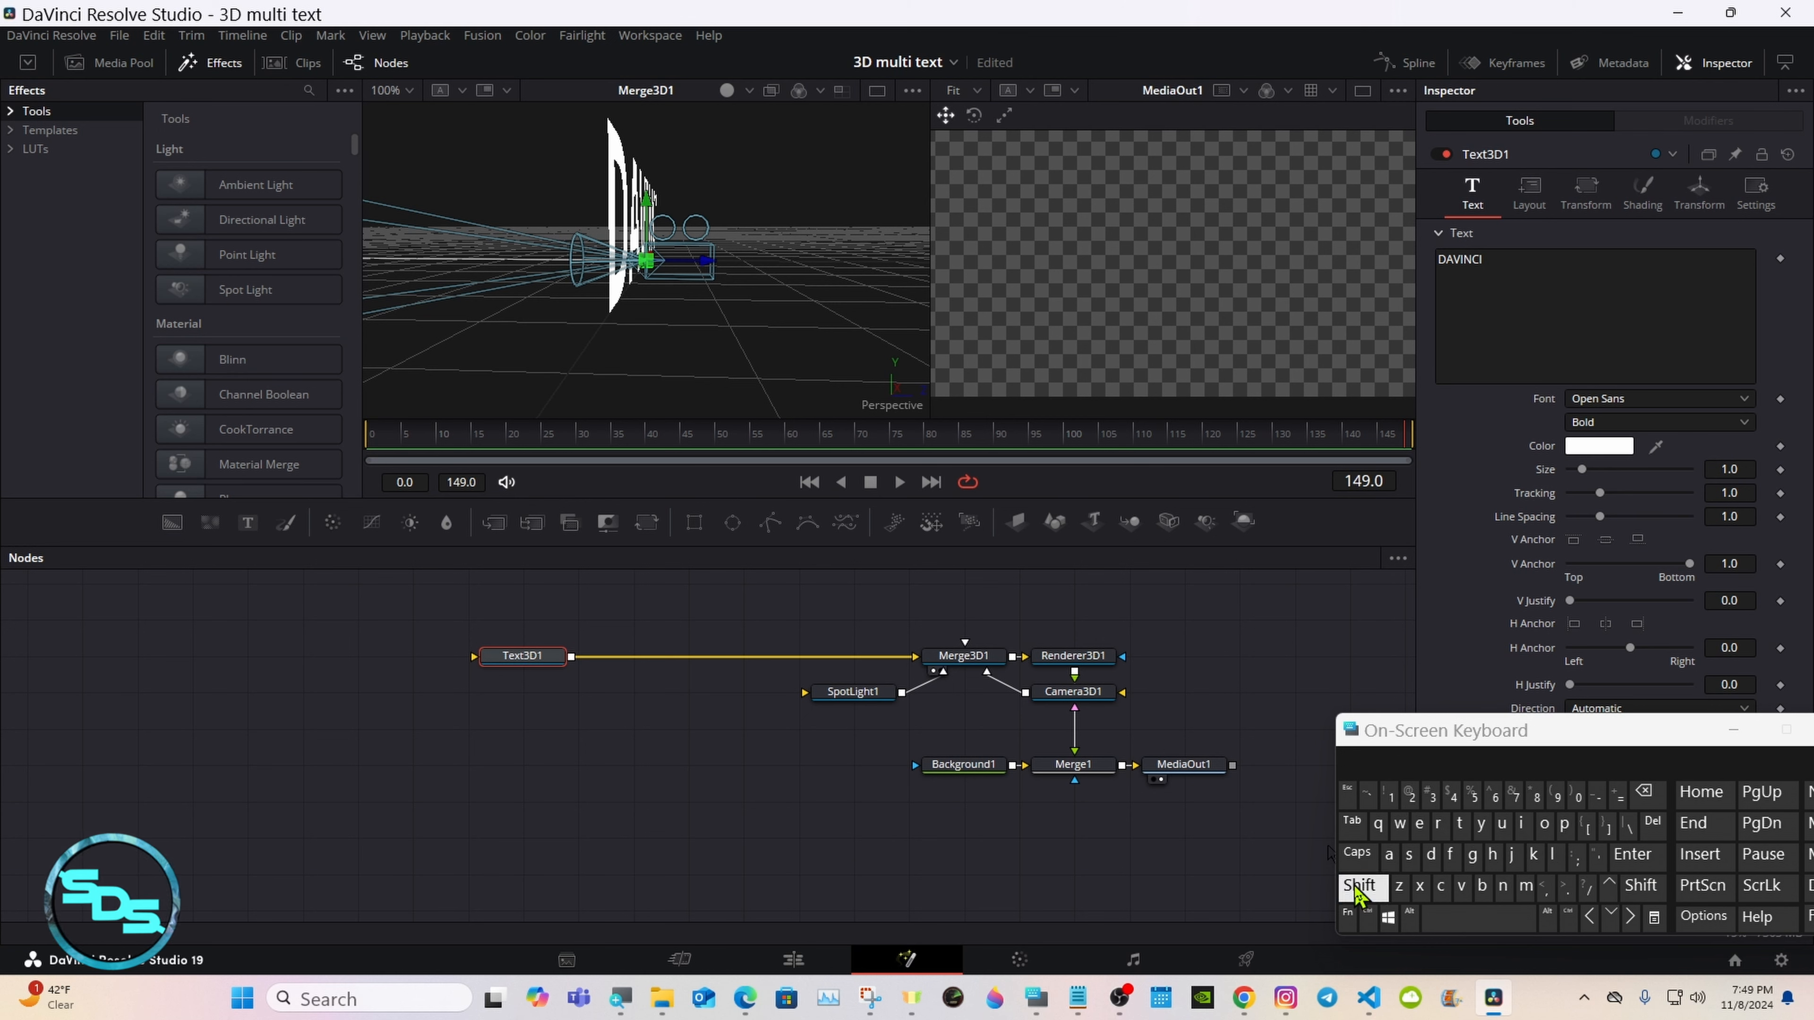
# Step: Turn on Use Target for Camera3D1 and set its Z translation to 7.54
pyautogui.click(1070, 693)
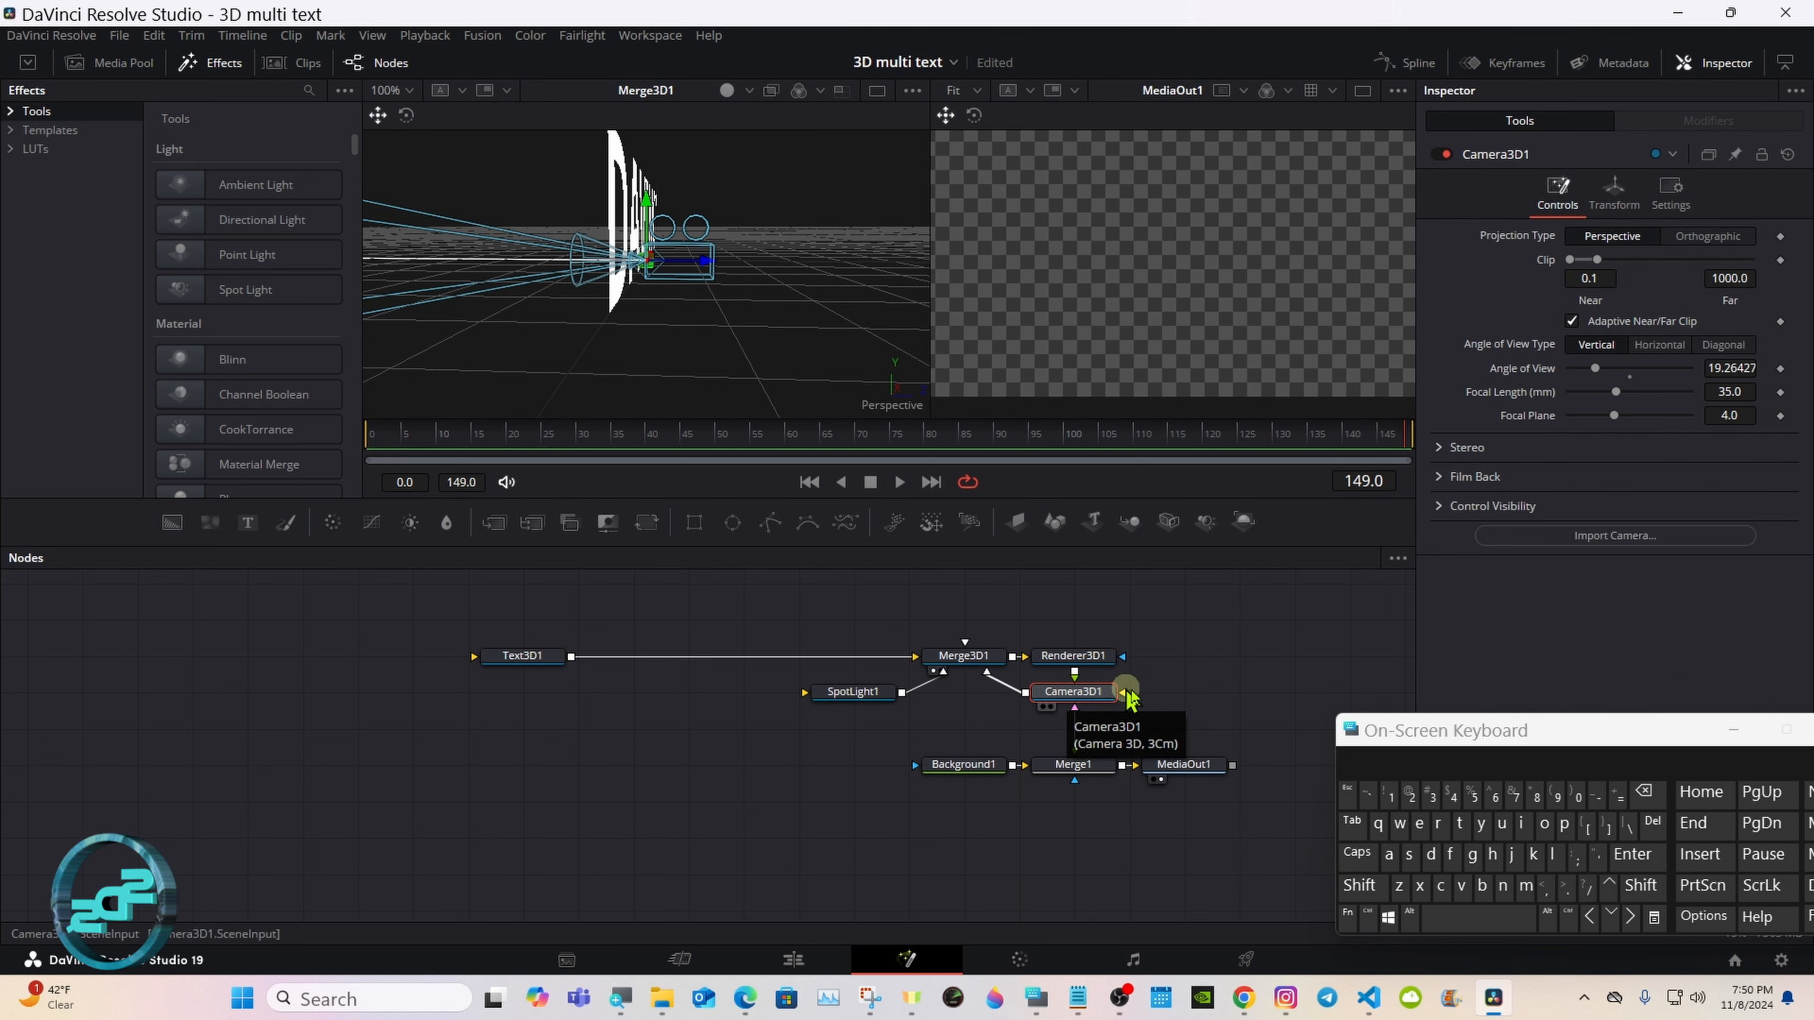
pyautogui.click(1616, 199)
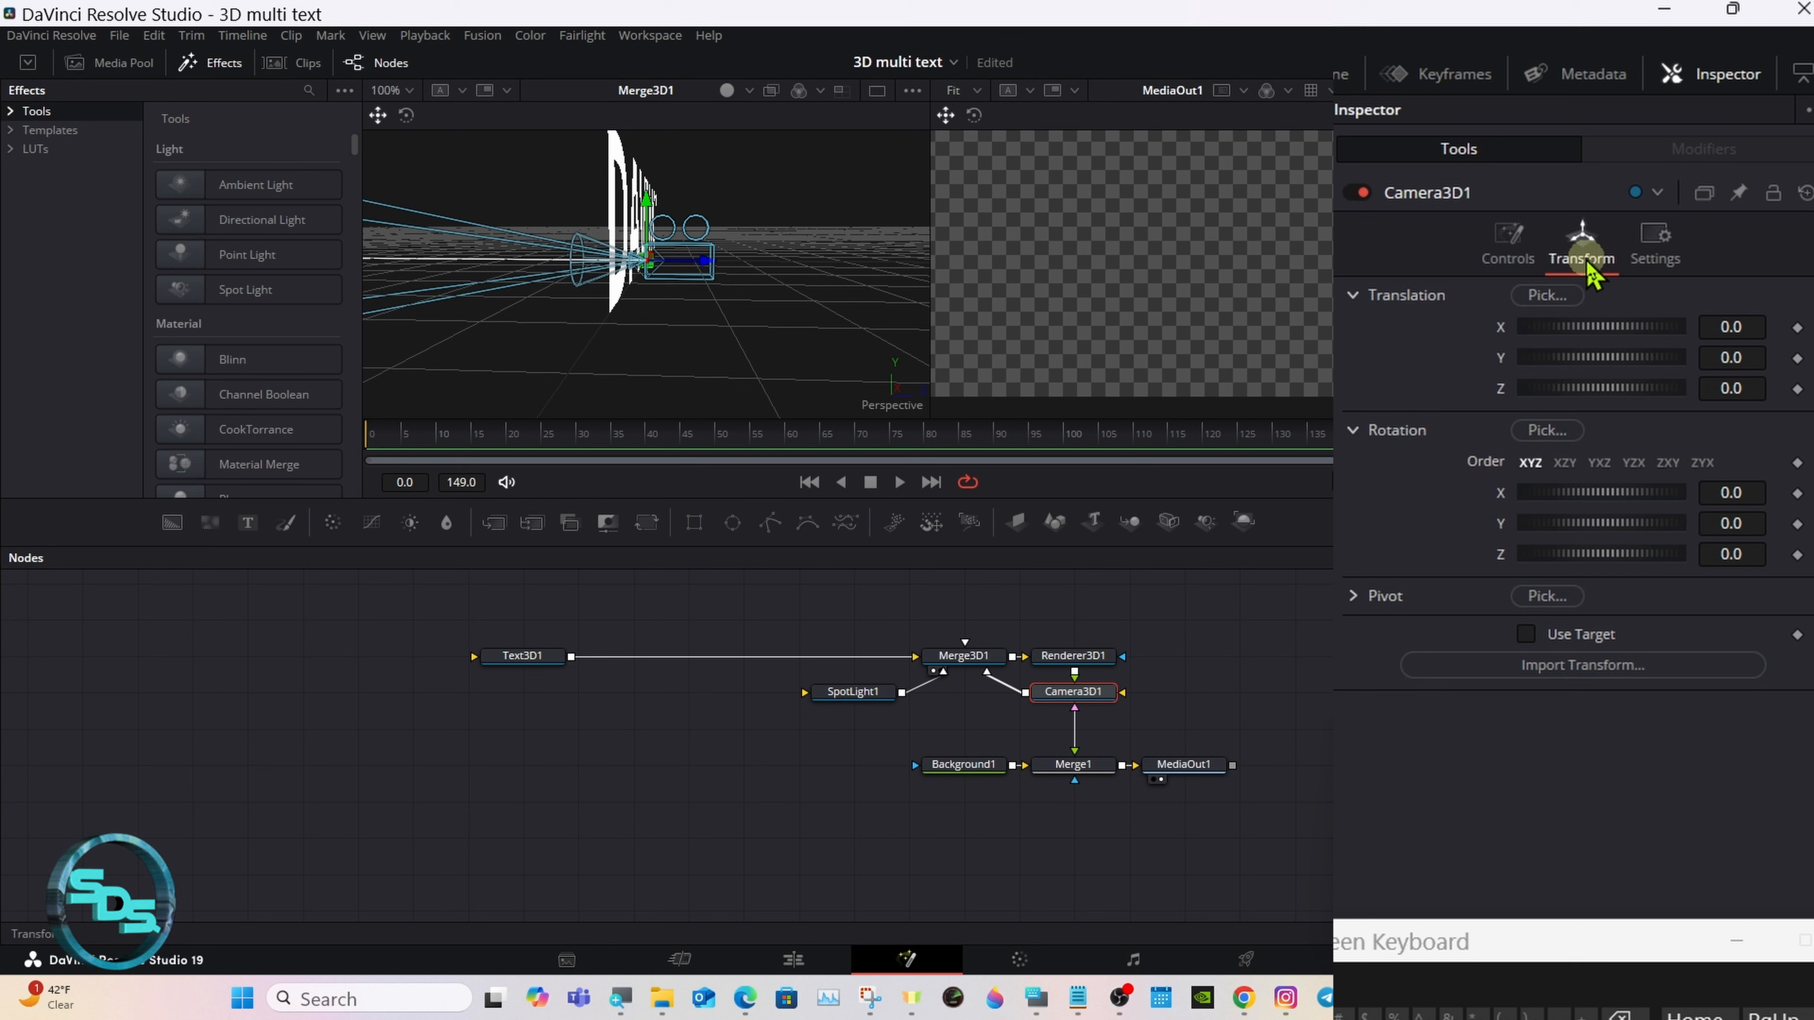
pyautogui.click(1526, 634)
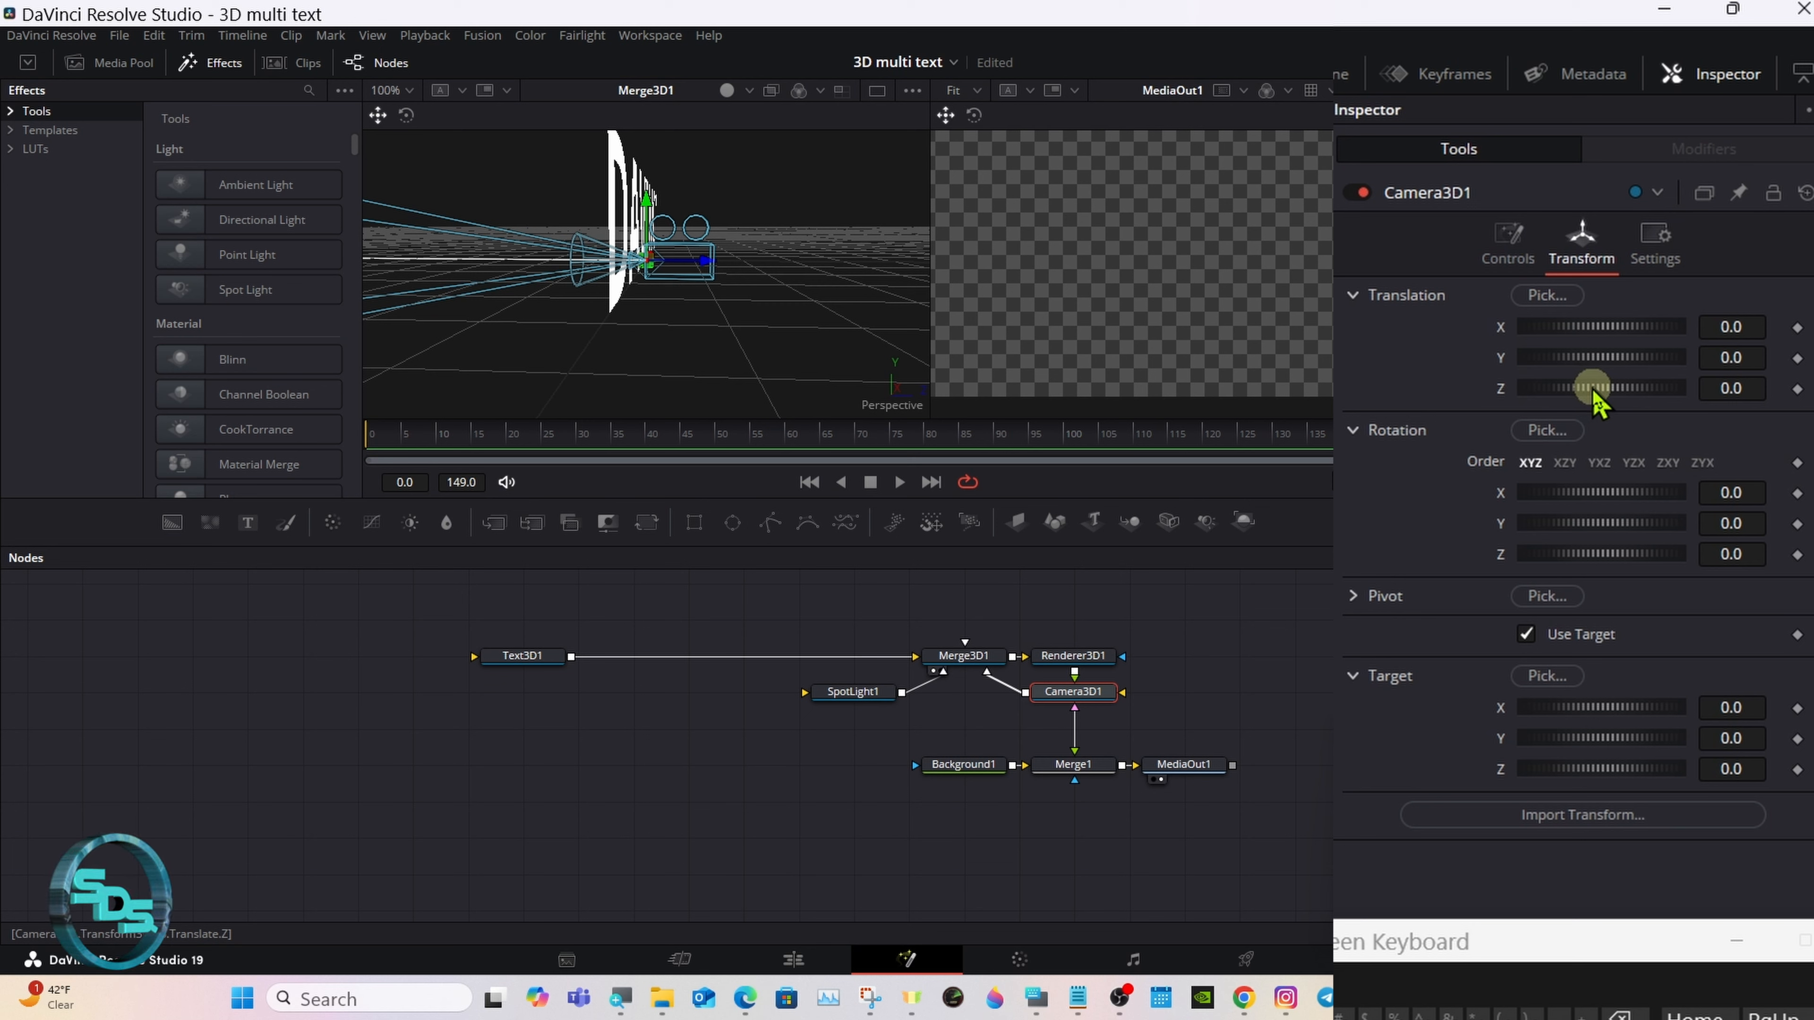
pyautogui.moveTo(1596, 393); pyautogui.dragTo(1665, 375)
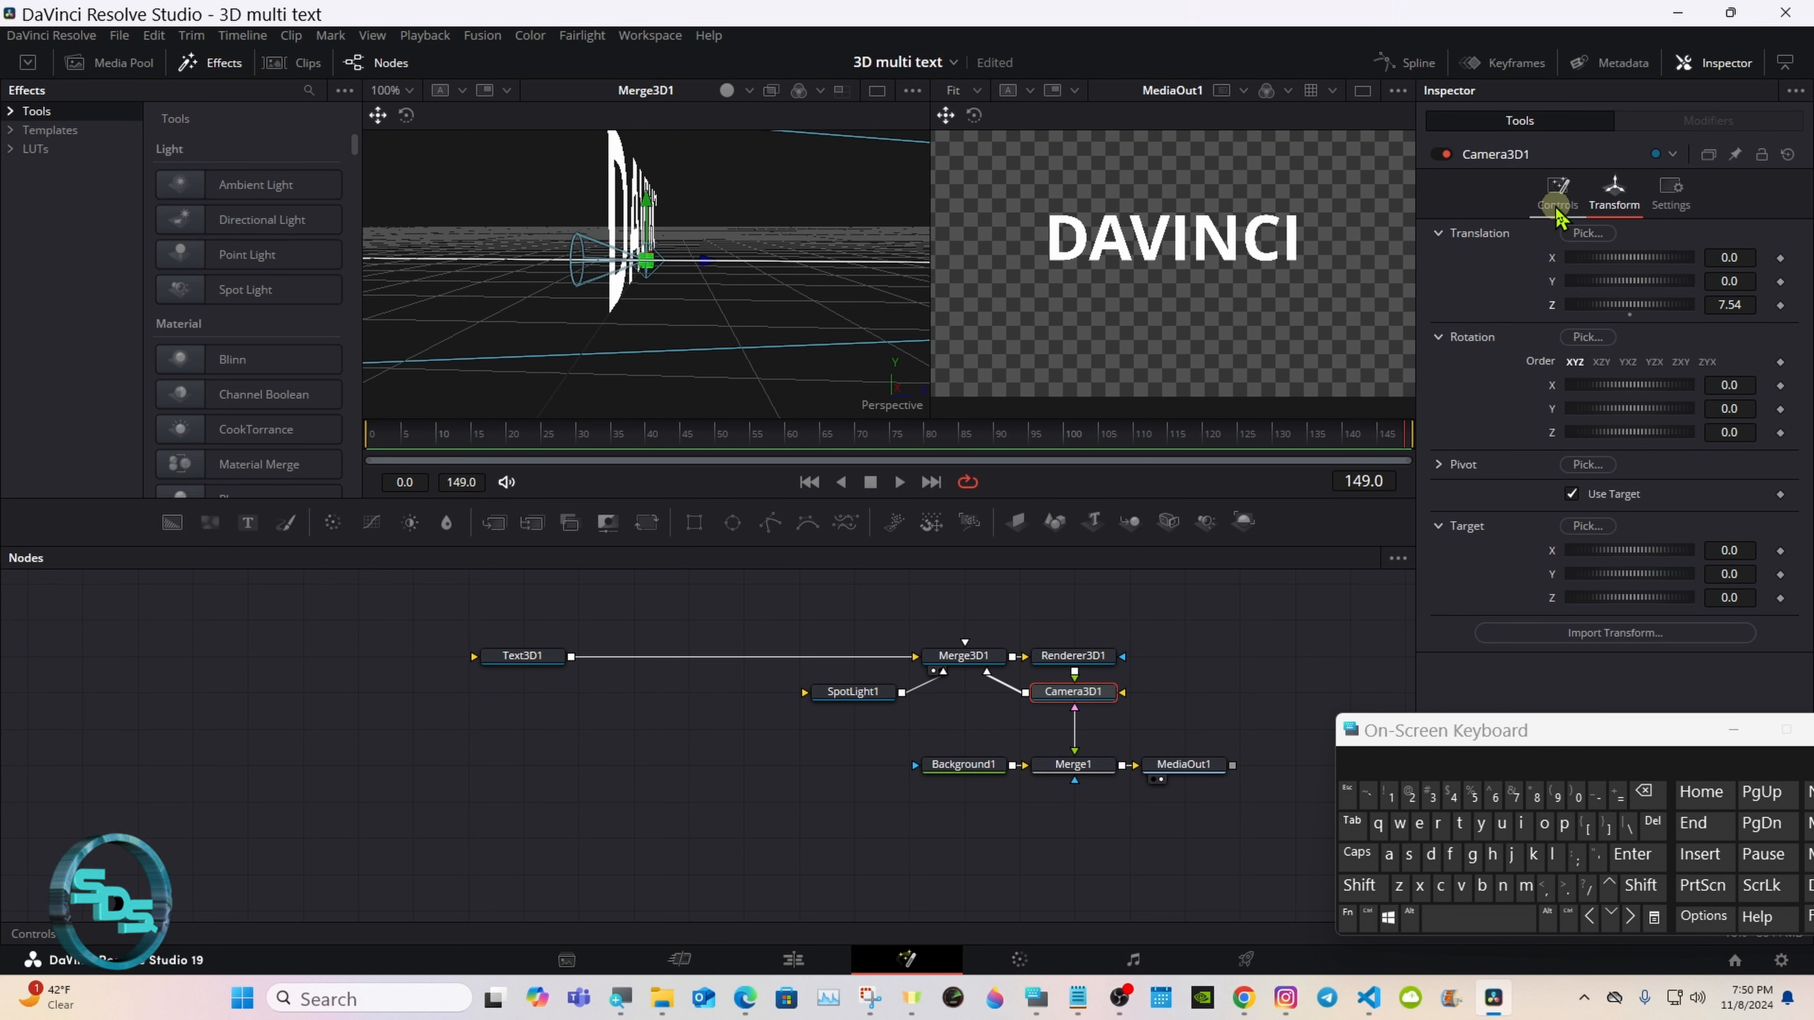
# Step: In a single viewer, format the Text3D1 text with a centered vertical anchor, Semibold style and 1.03 tracking
pyautogui.click(1361, 90)
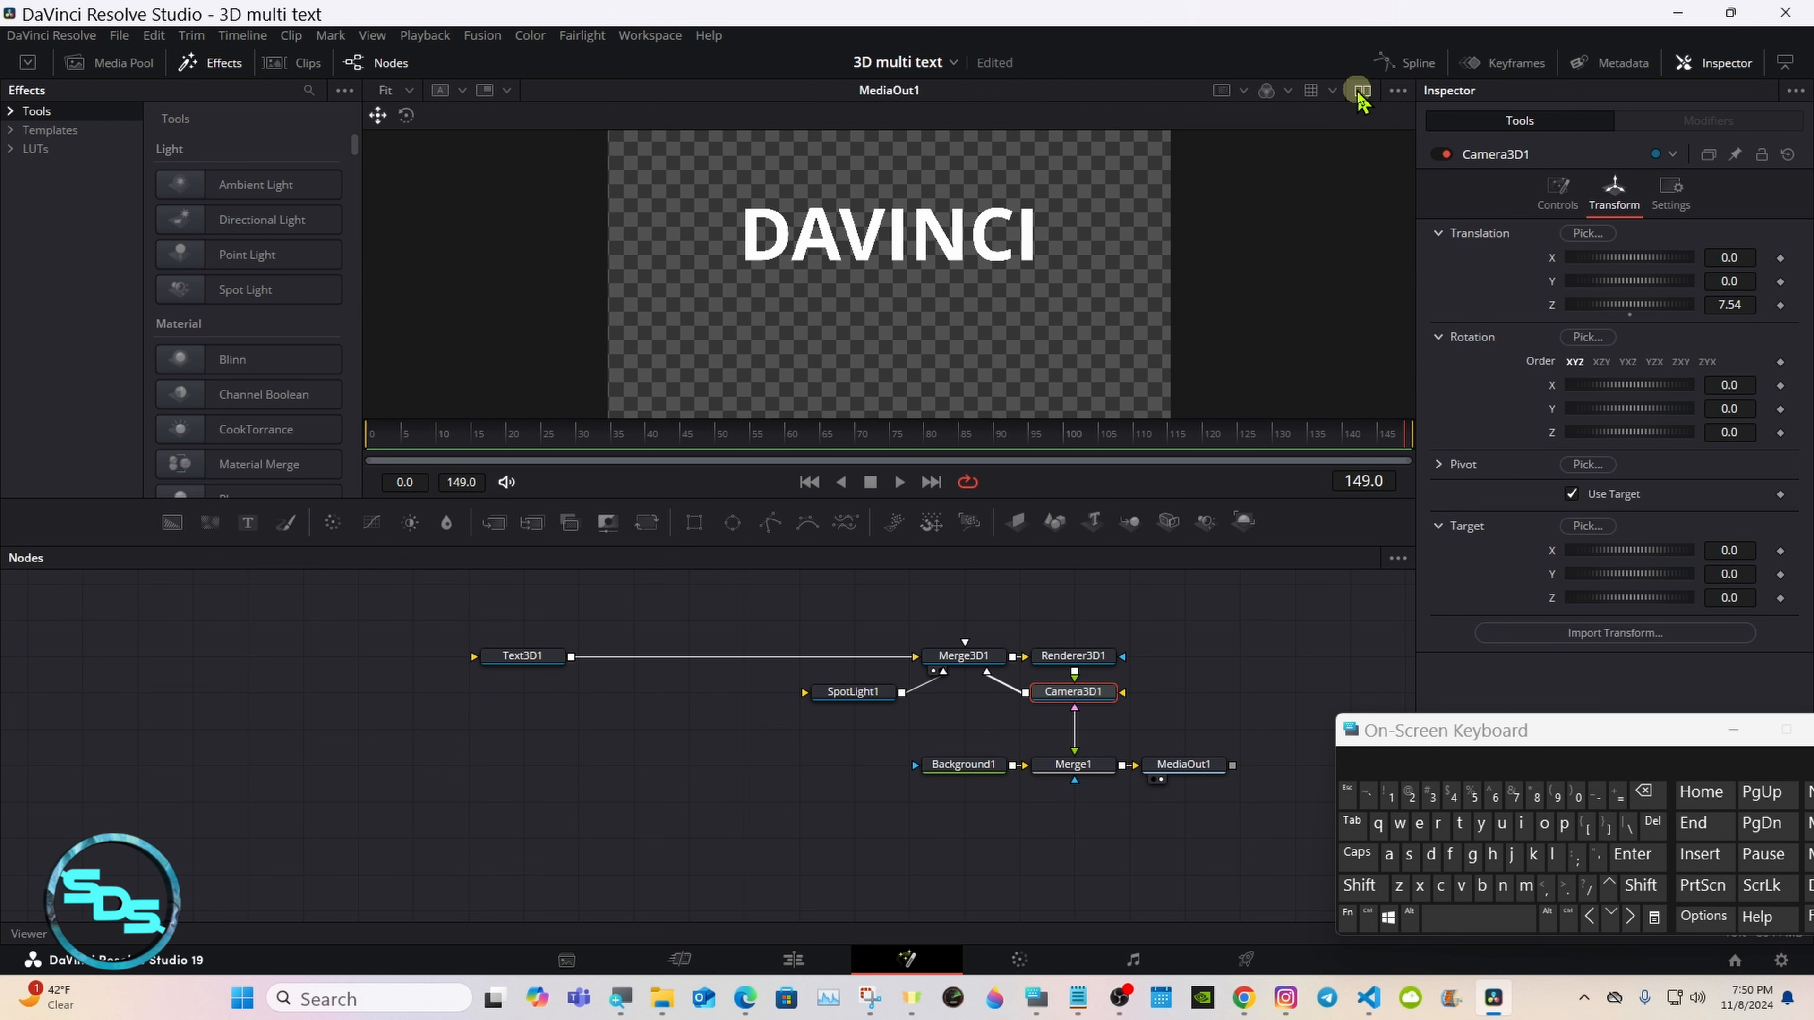
pyautogui.click(514, 659)
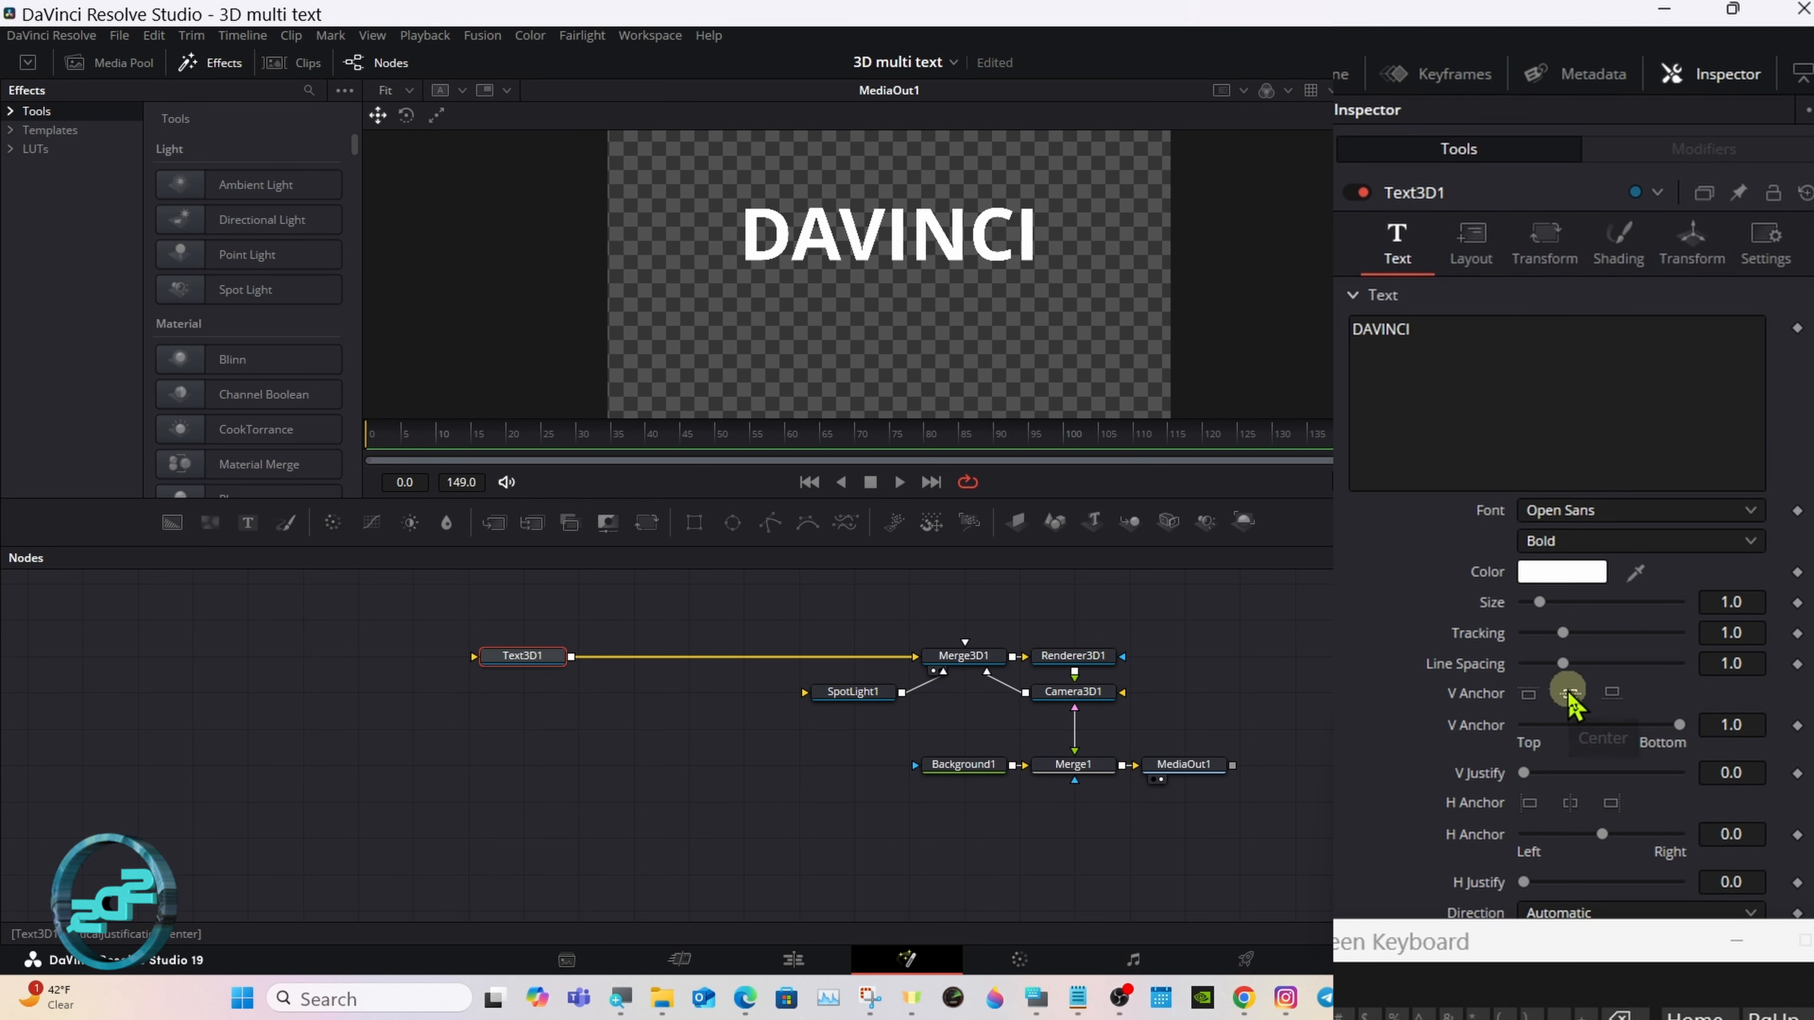
pyautogui.click(1607, 539)
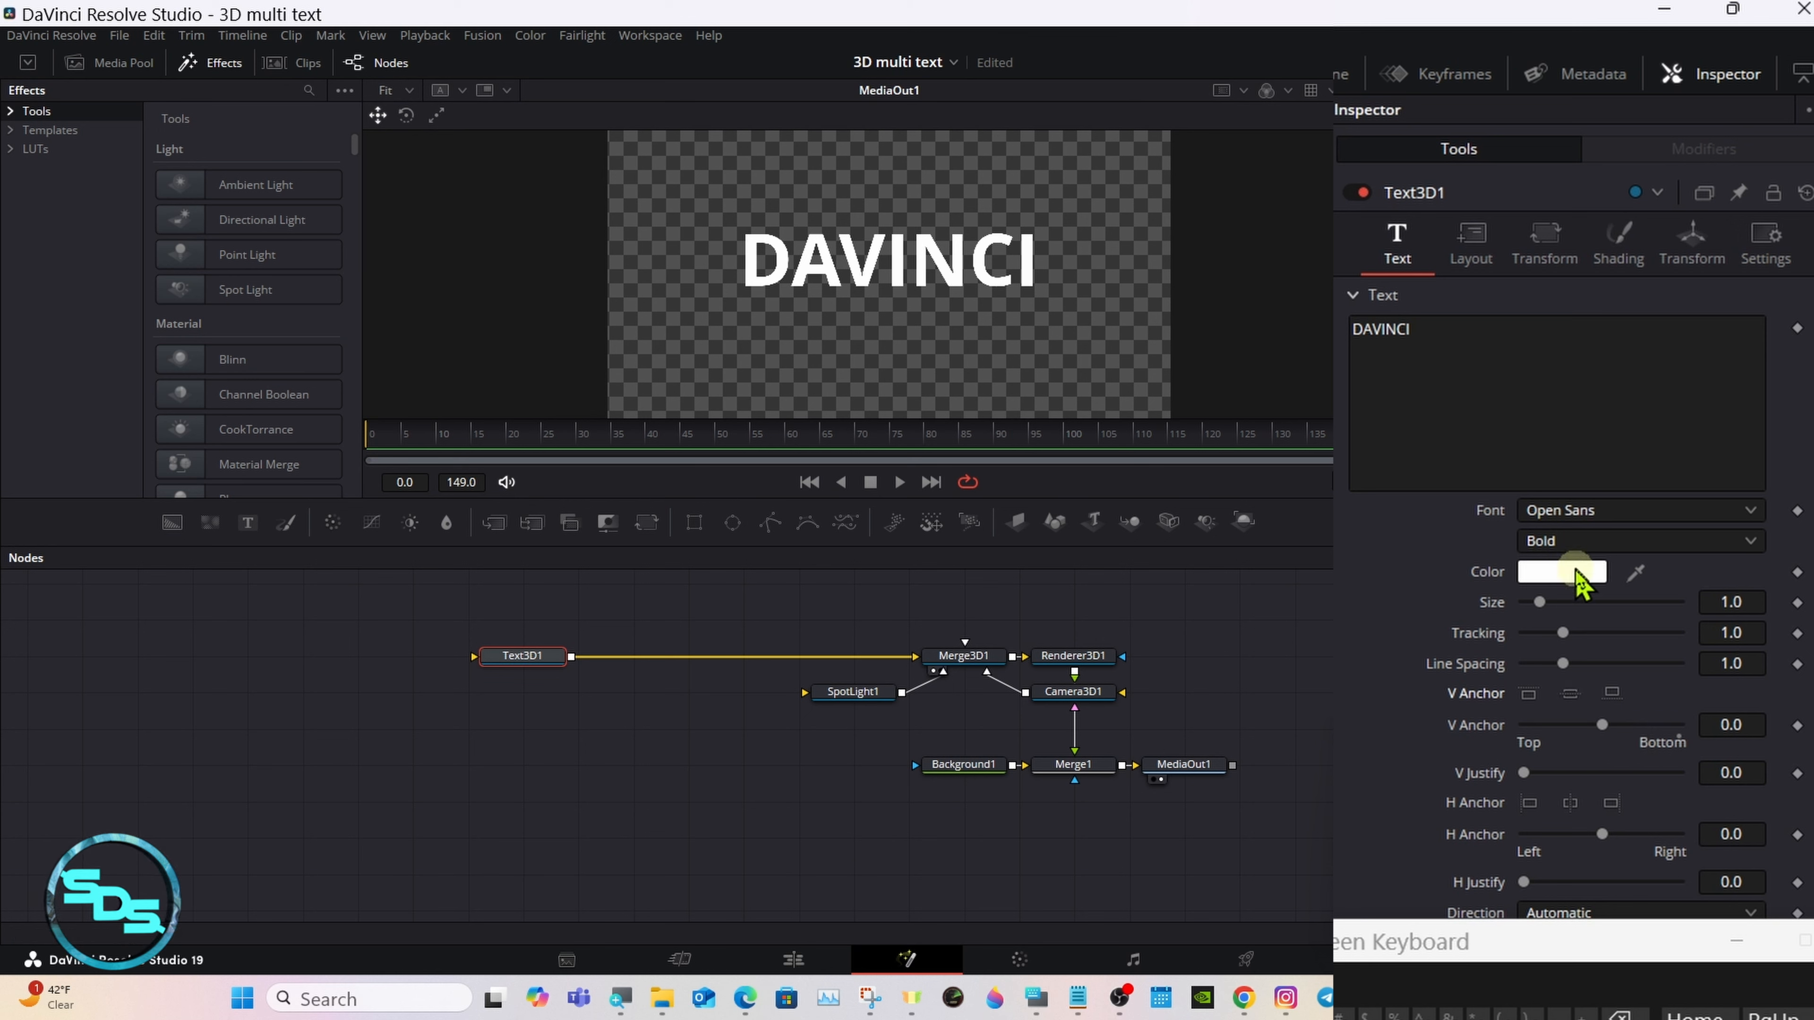
pyautogui.click(1575, 541)
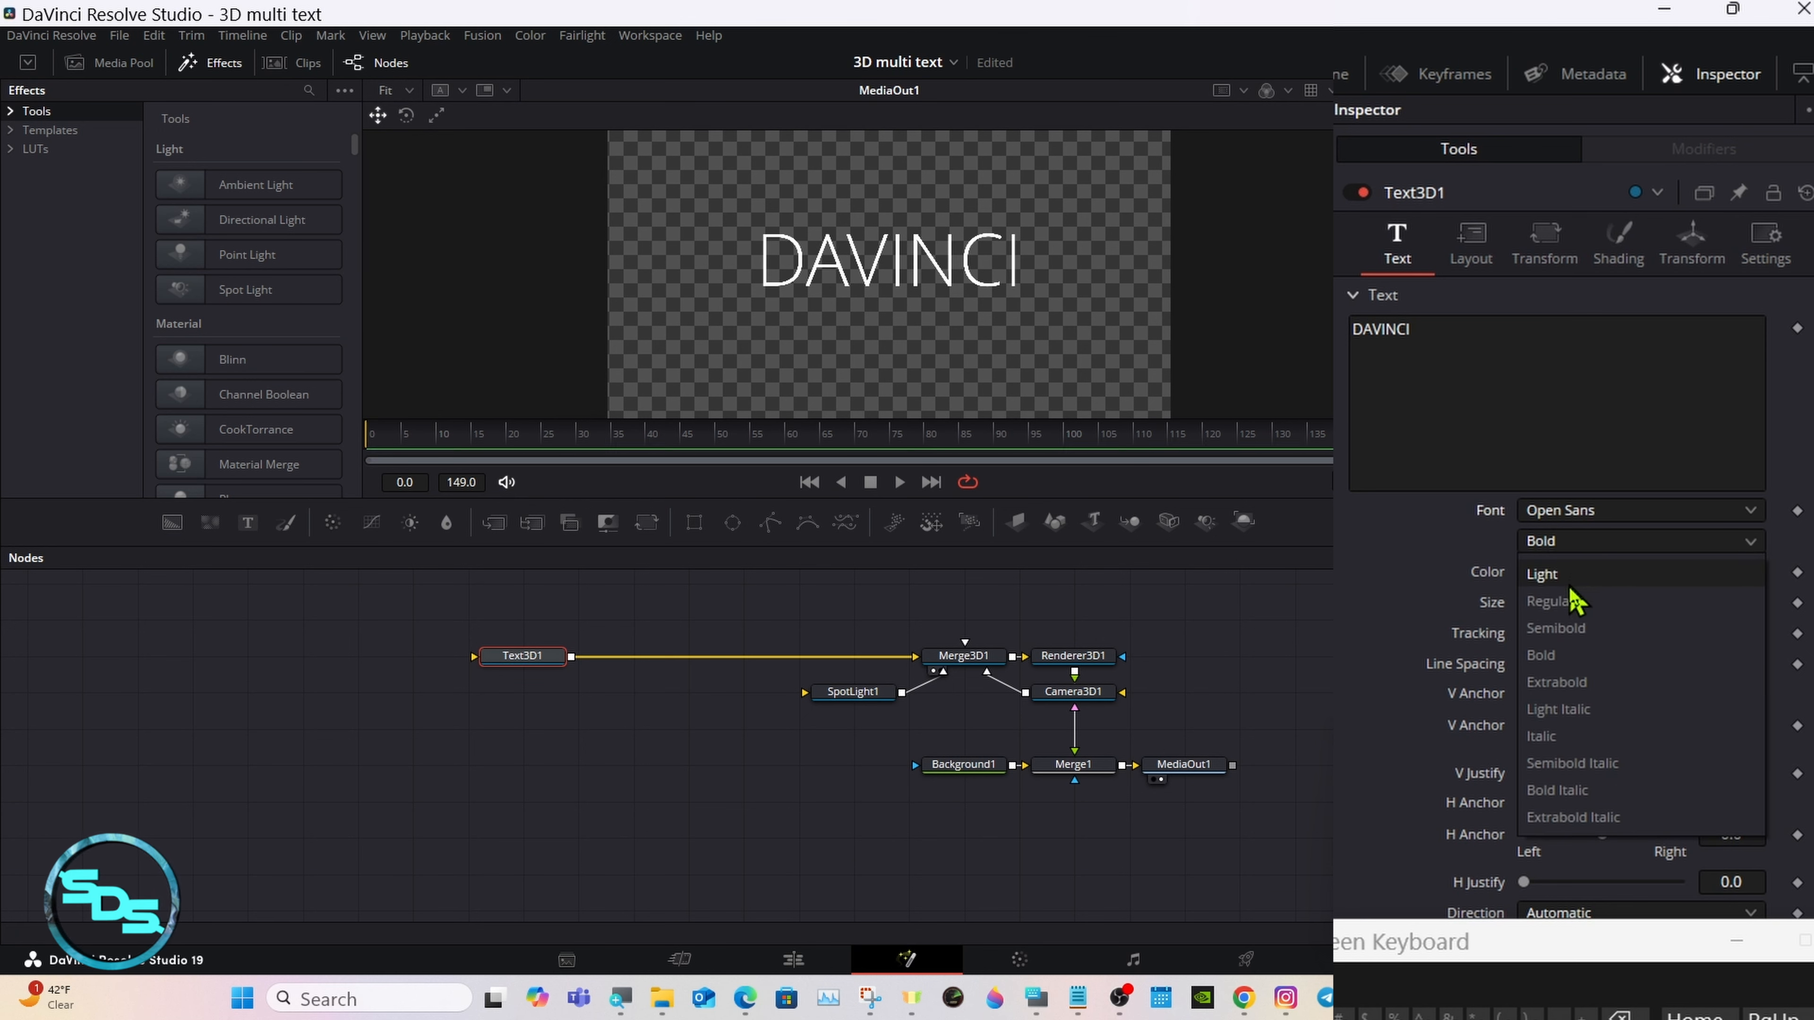
pyautogui.click(1566, 629)
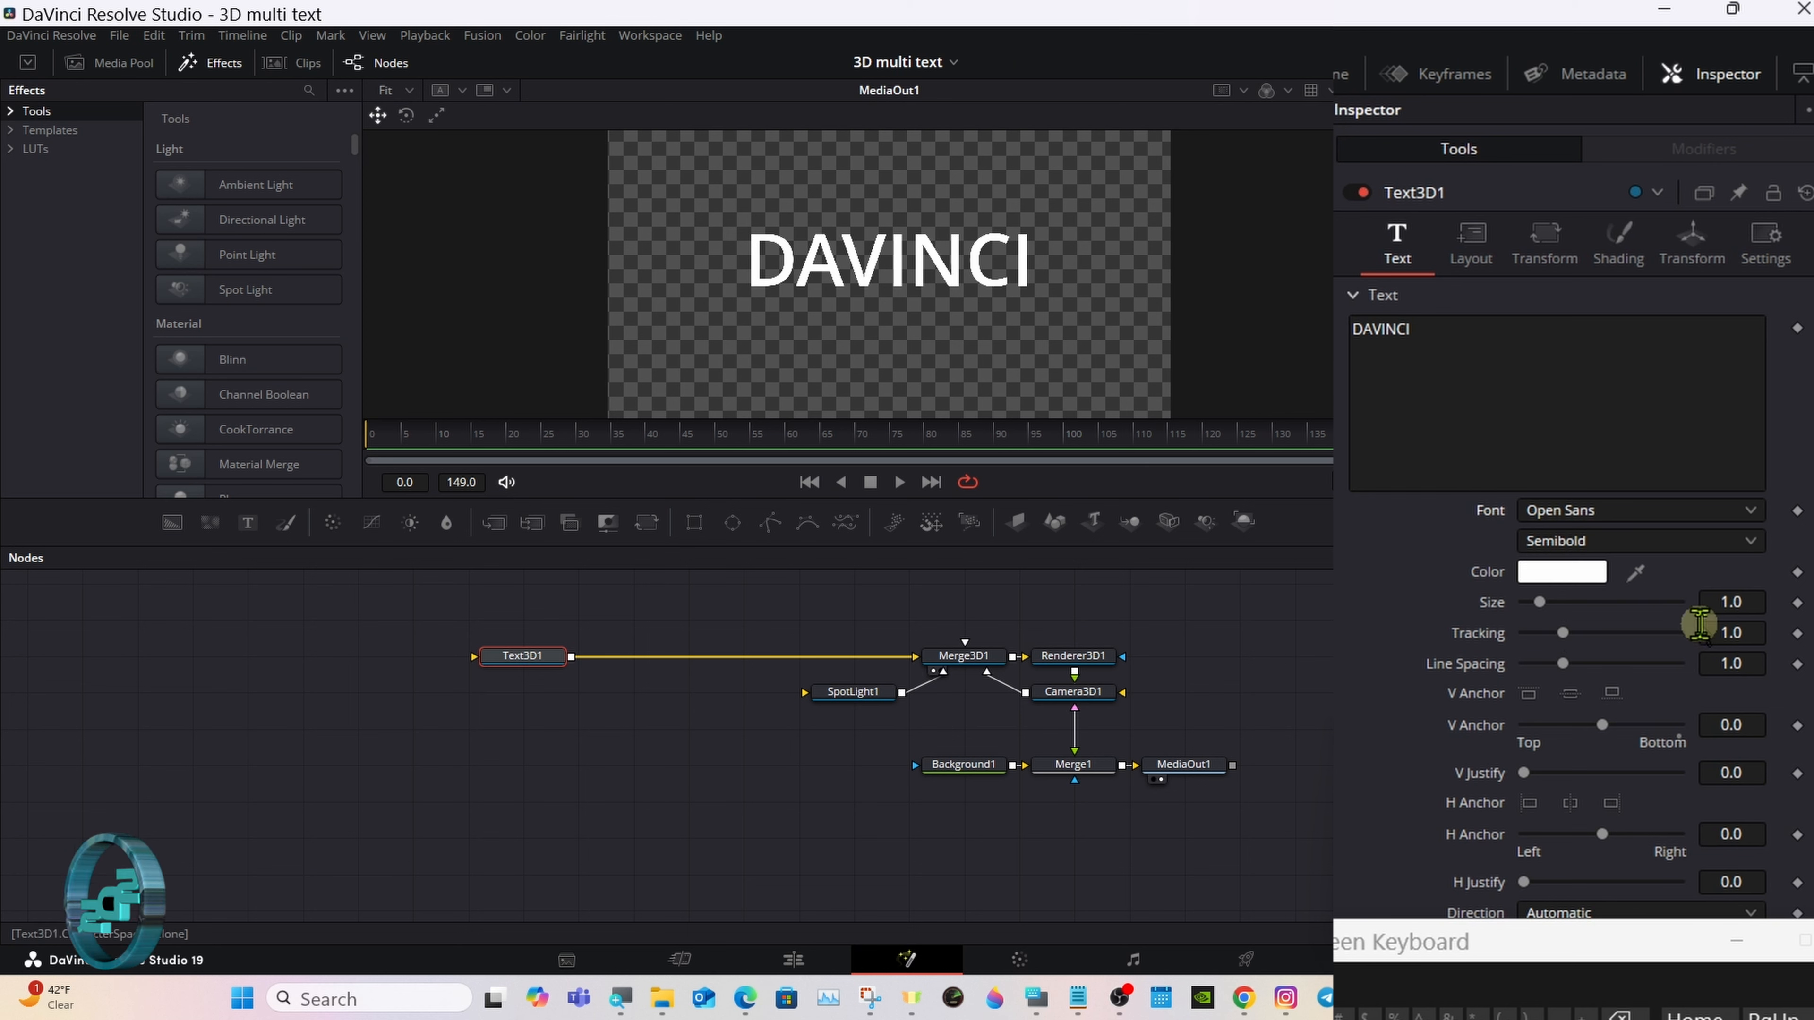
pyautogui.click(1734, 633)
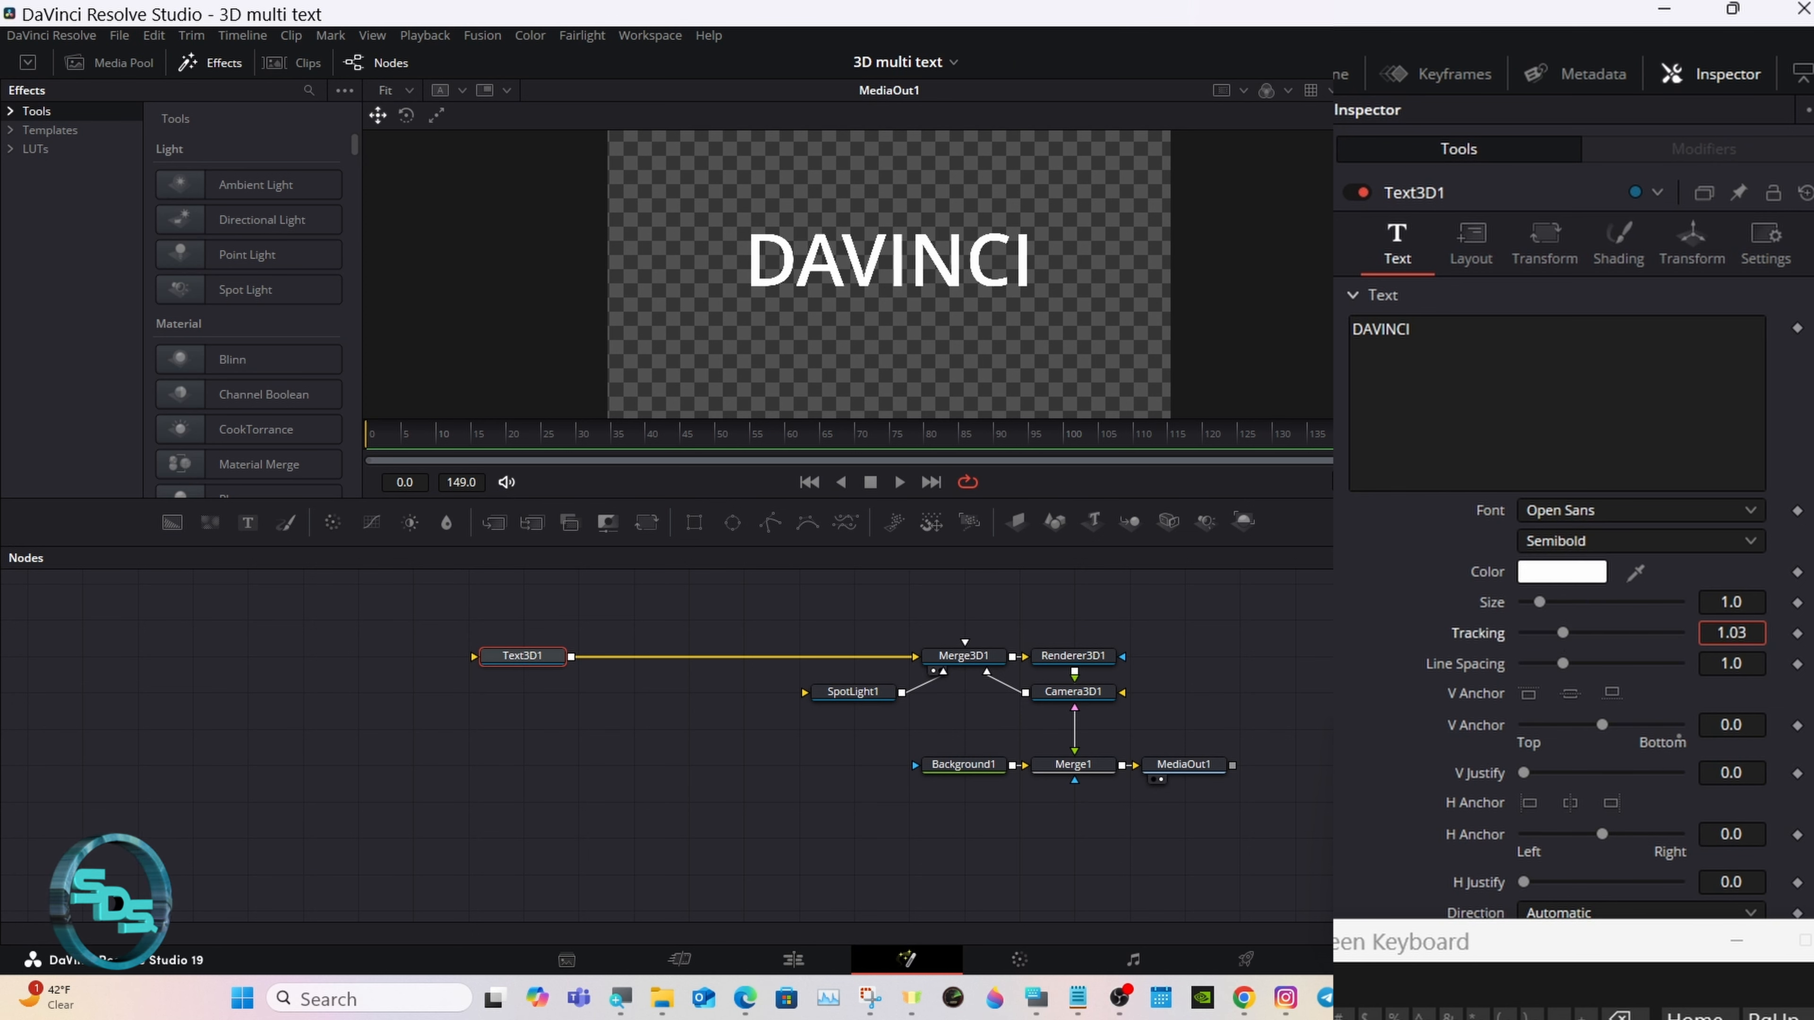
pyautogui.press('Tab')
# Step: Add a Background node before Text3D1 and connect it as the image source of the text's material, with material type Image
pyautogui.moveTo(1517, 951); pyautogui.dragTo(1057, 766)
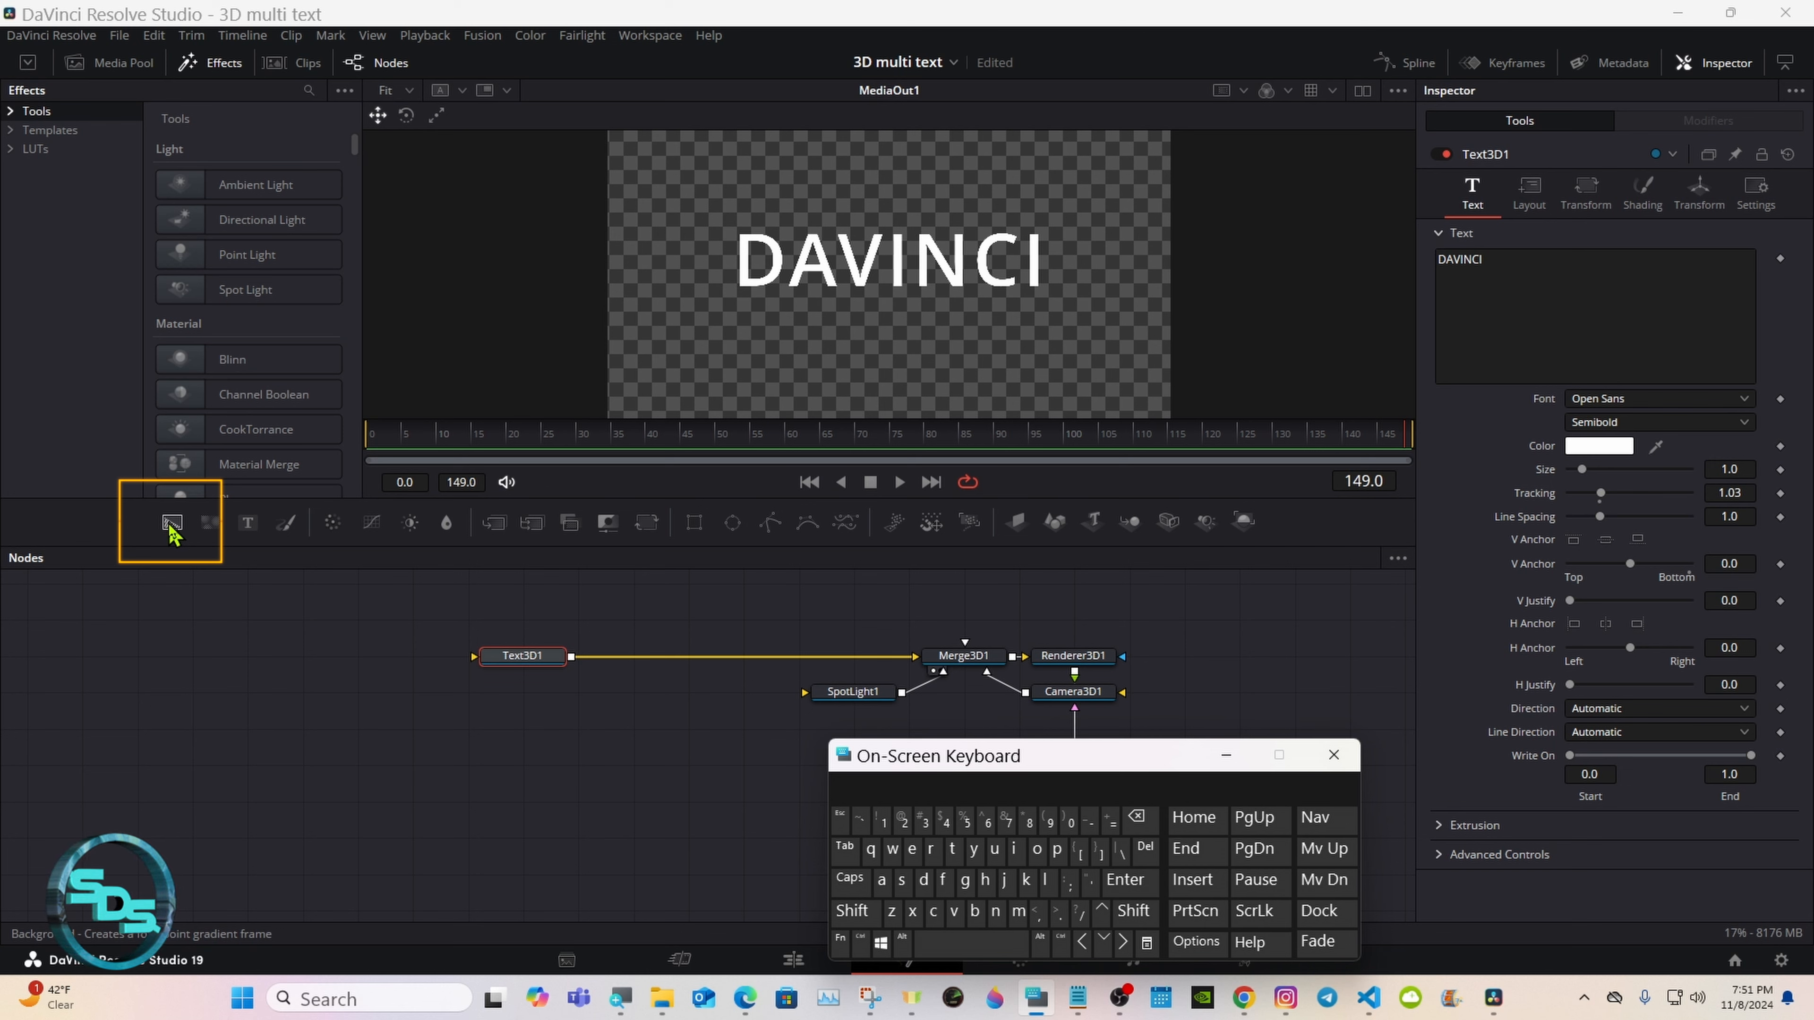
pyautogui.moveTo(171, 527); pyautogui.dragTo(358, 654)
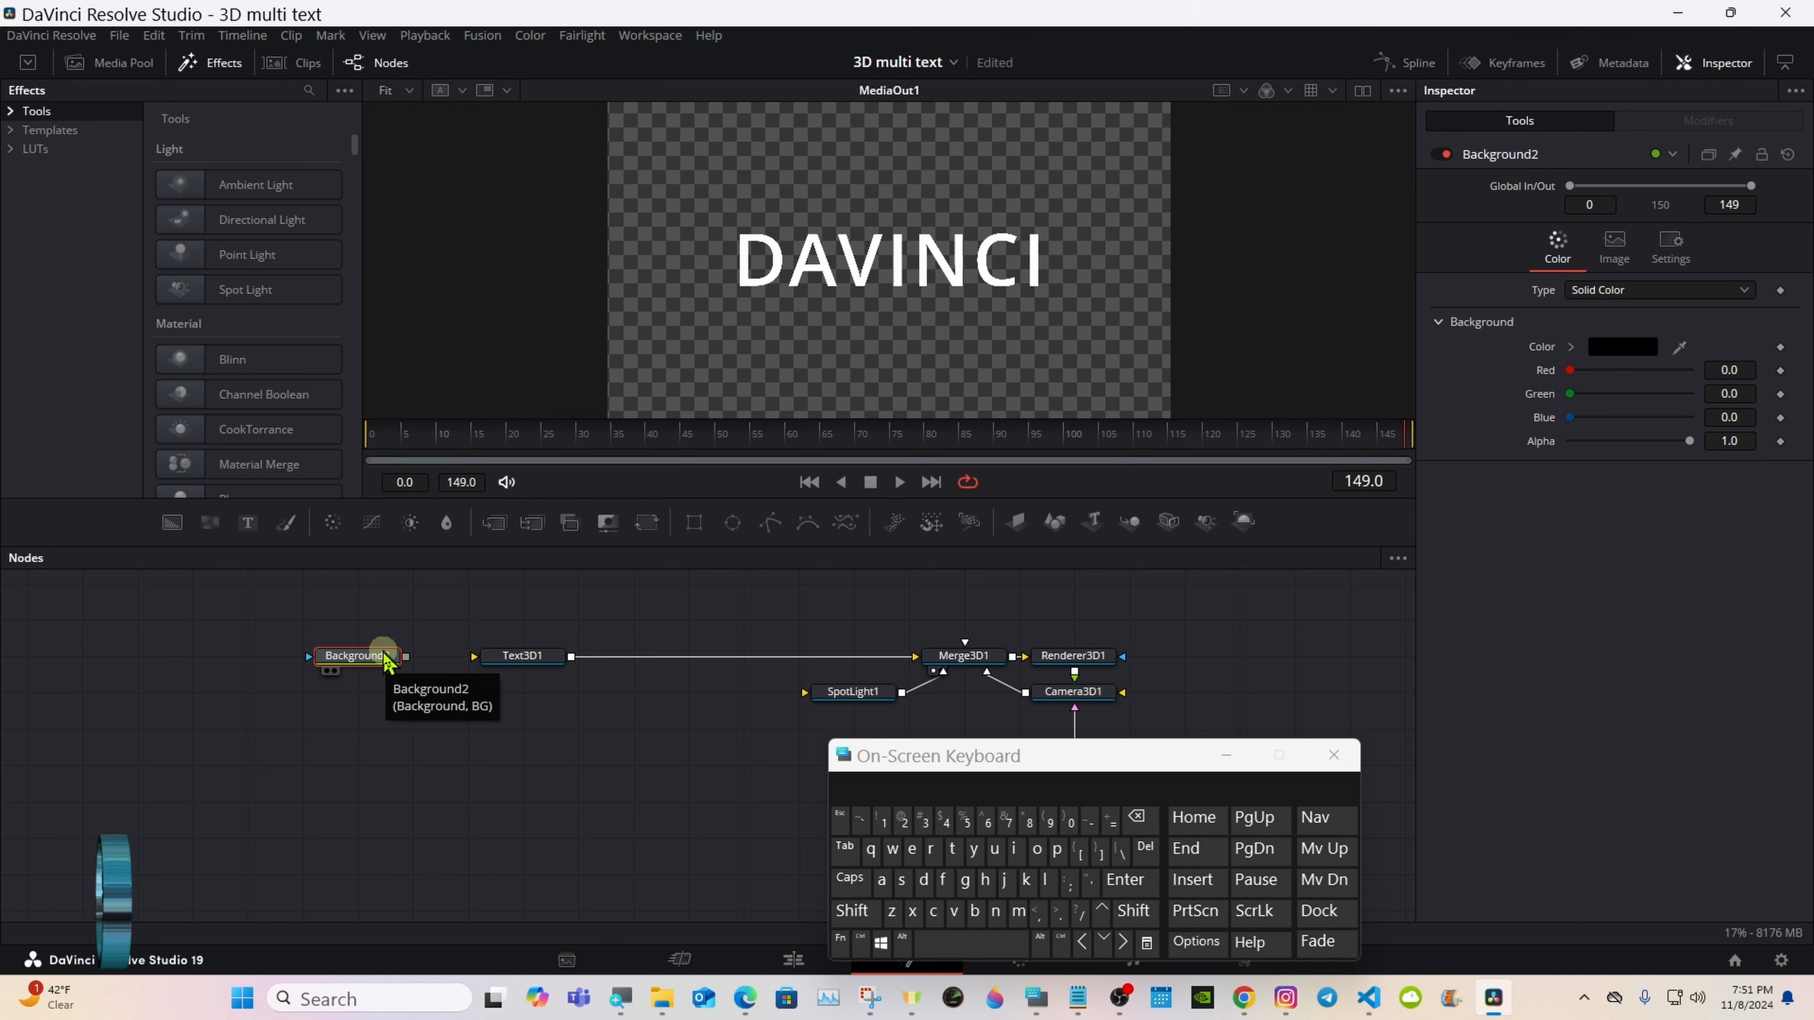
pyautogui.click(517, 662)
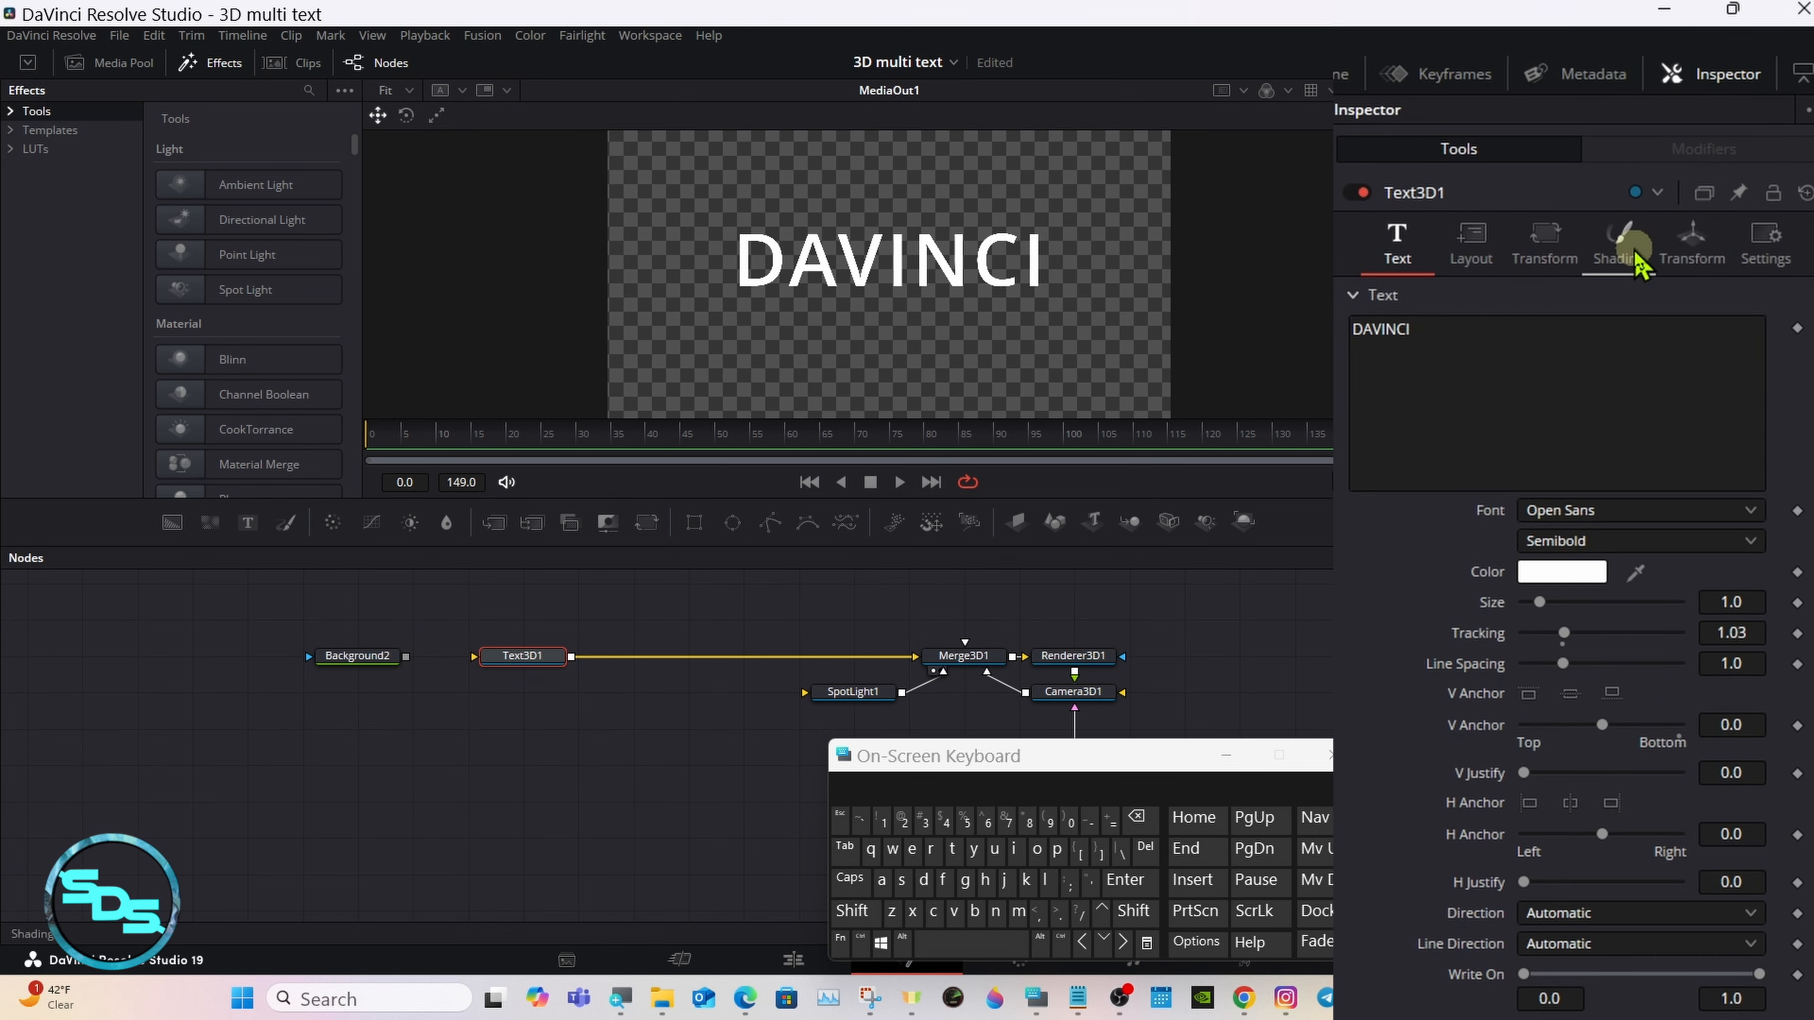
pyautogui.click(1636, 263)
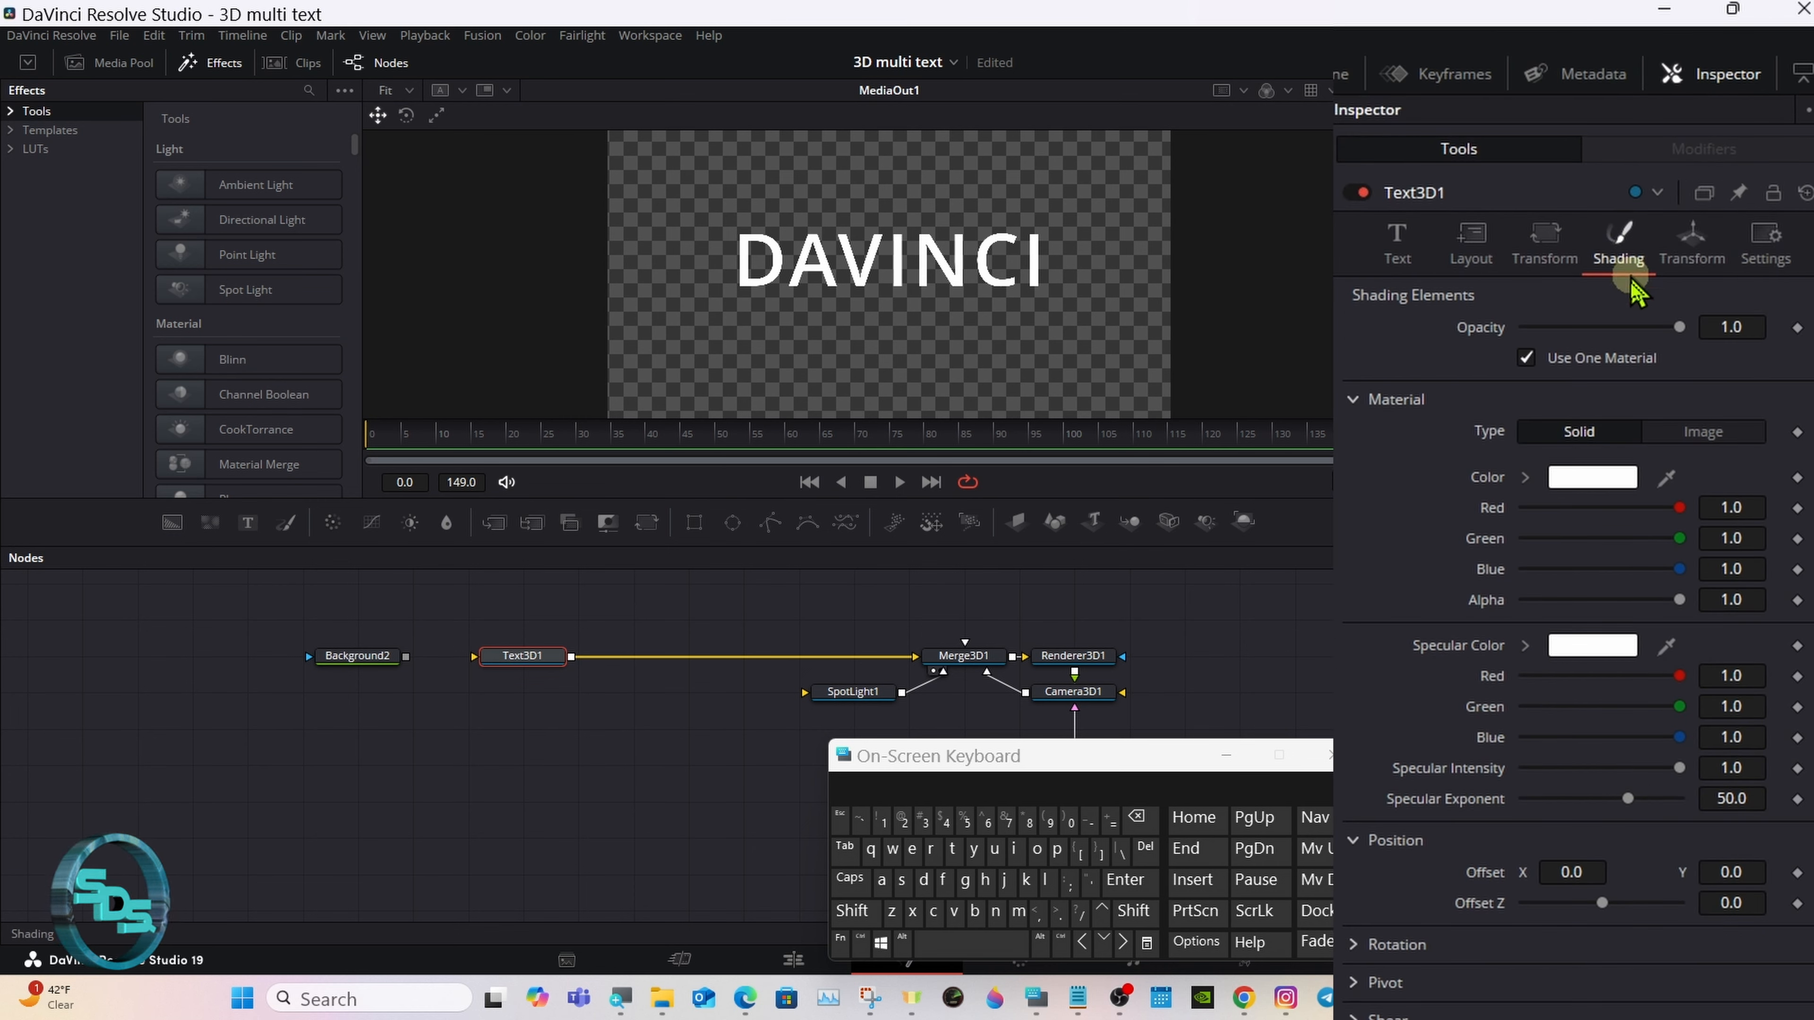
pyautogui.click(1691, 441)
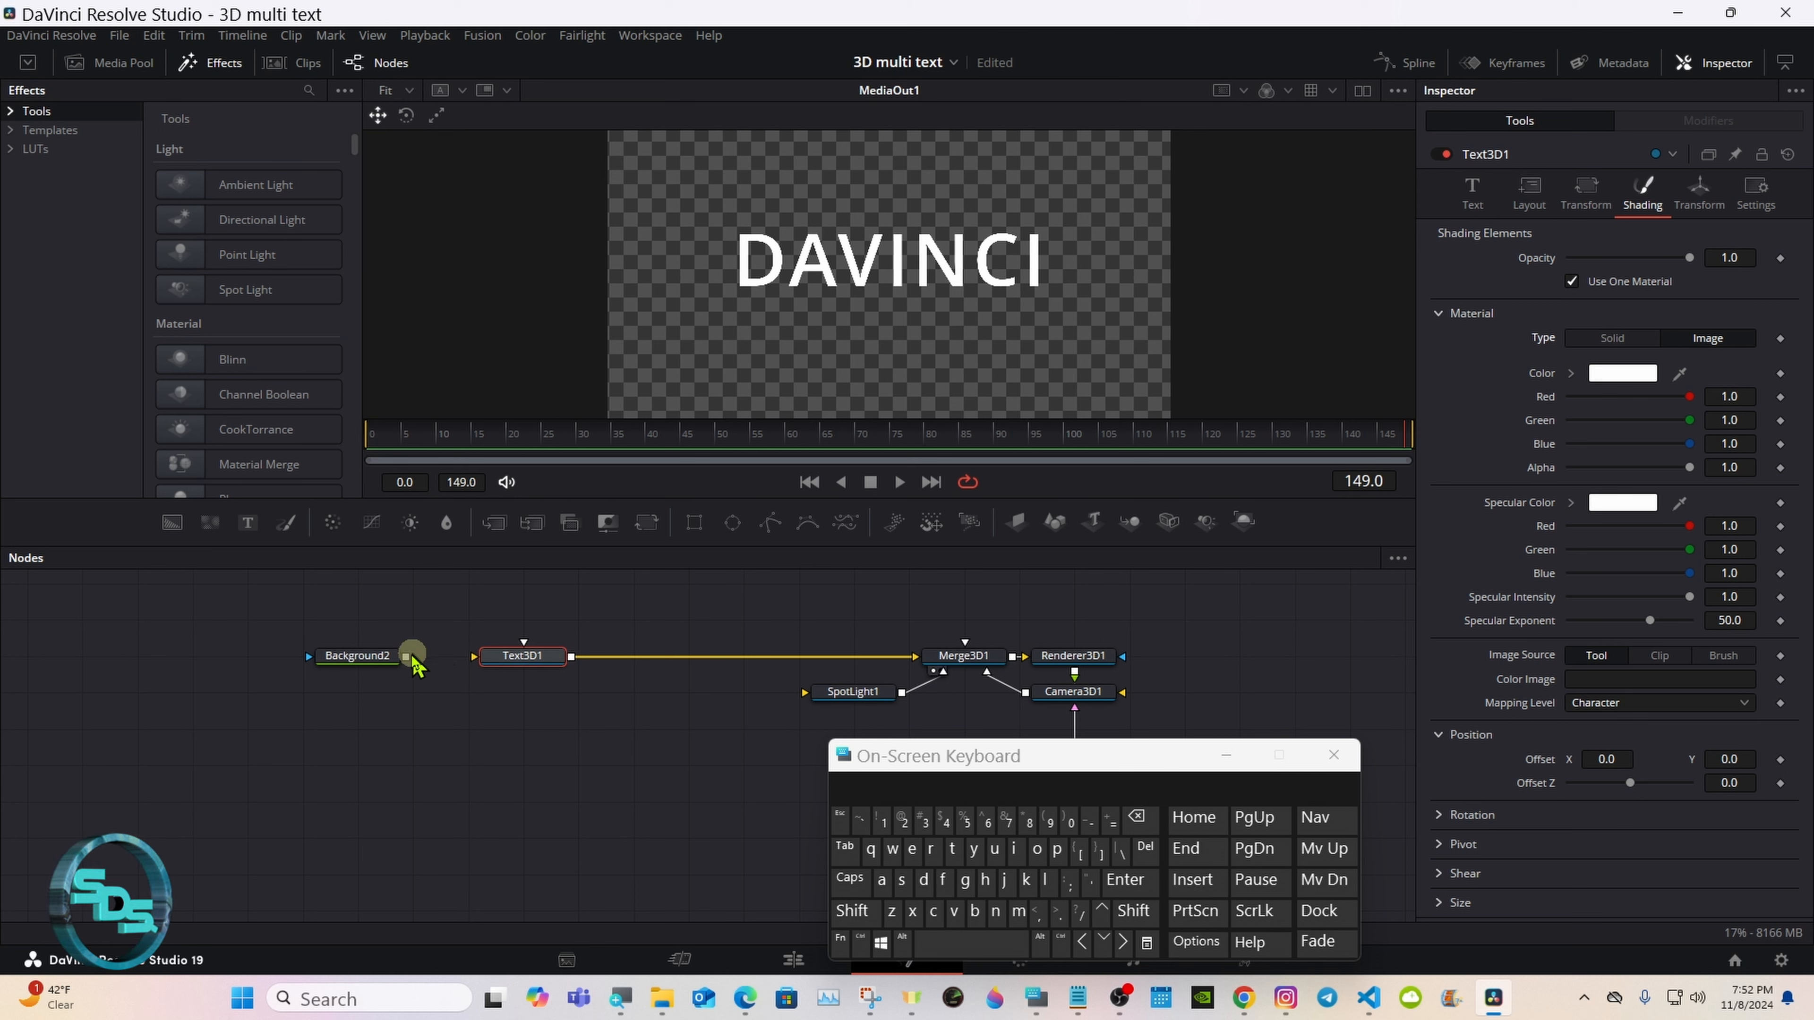
pyautogui.moveTo(406, 656); pyautogui.dragTo(506, 663)
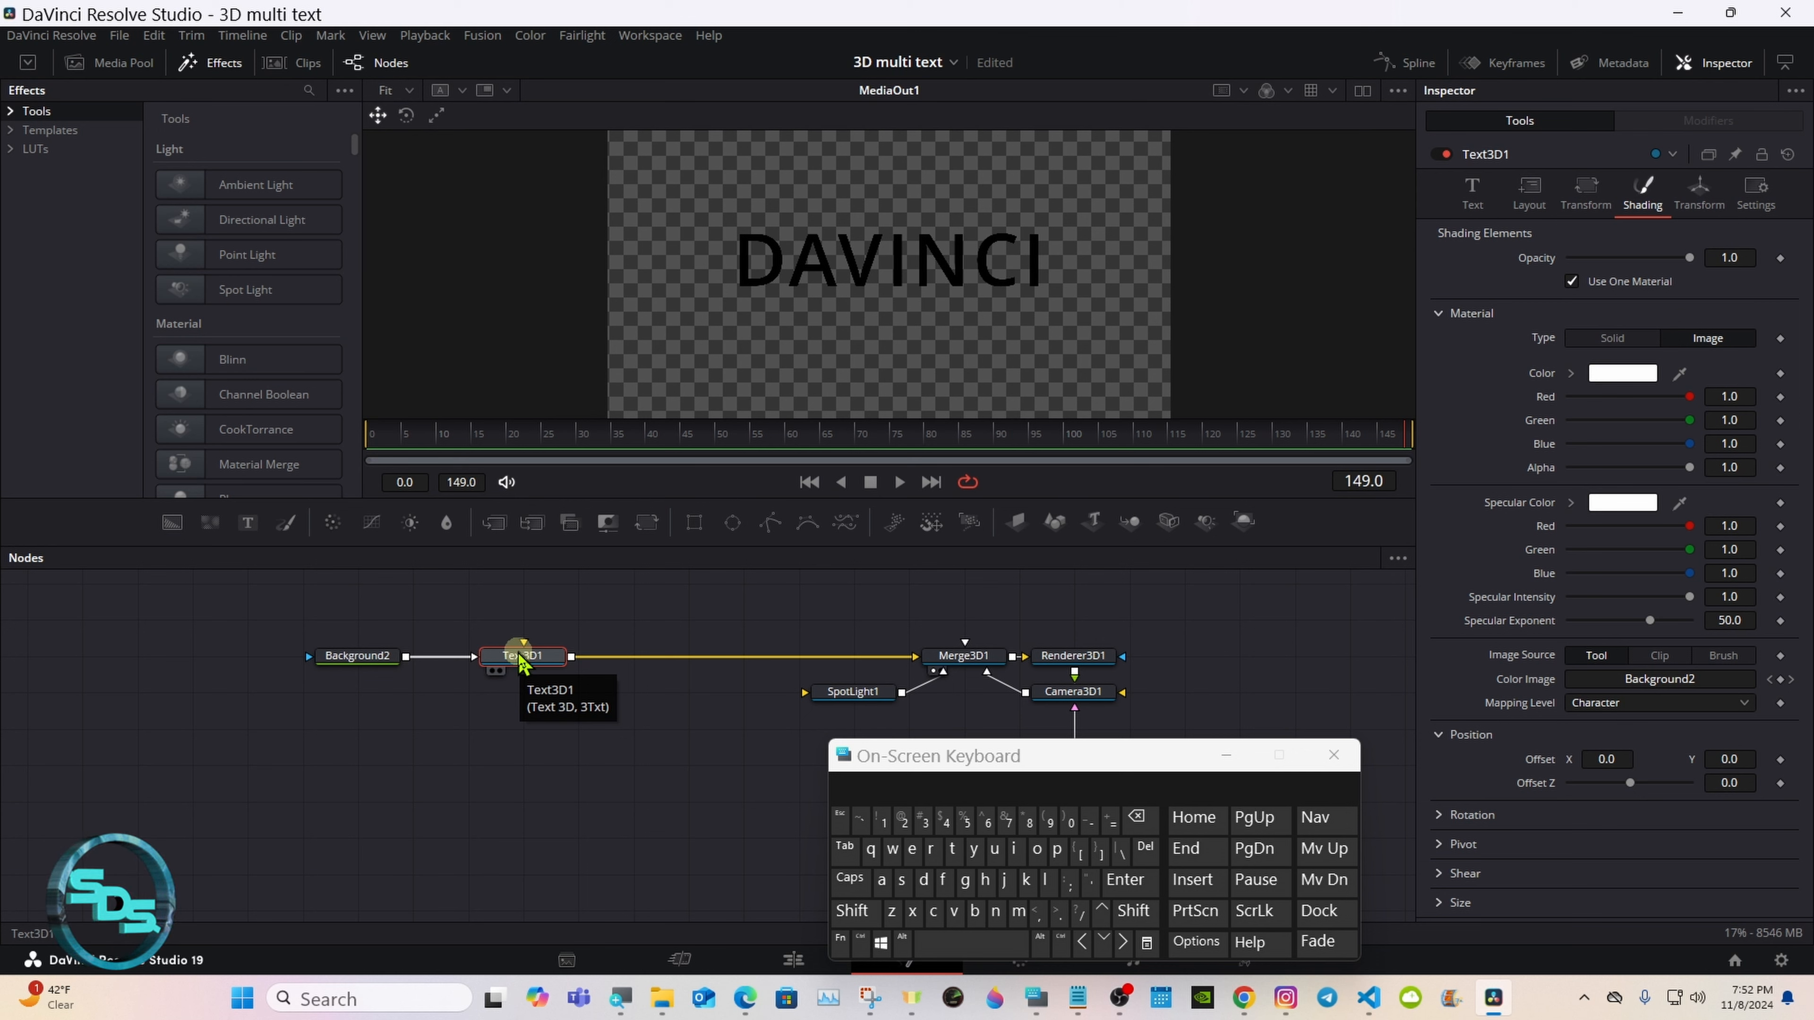
# Step: Set the color of Background2 to pure red (Red 1.0, Green 0.0, Blue 0.0)
pyautogui.moveTo(946, 764); pyautogui.dragTo(952, 769)
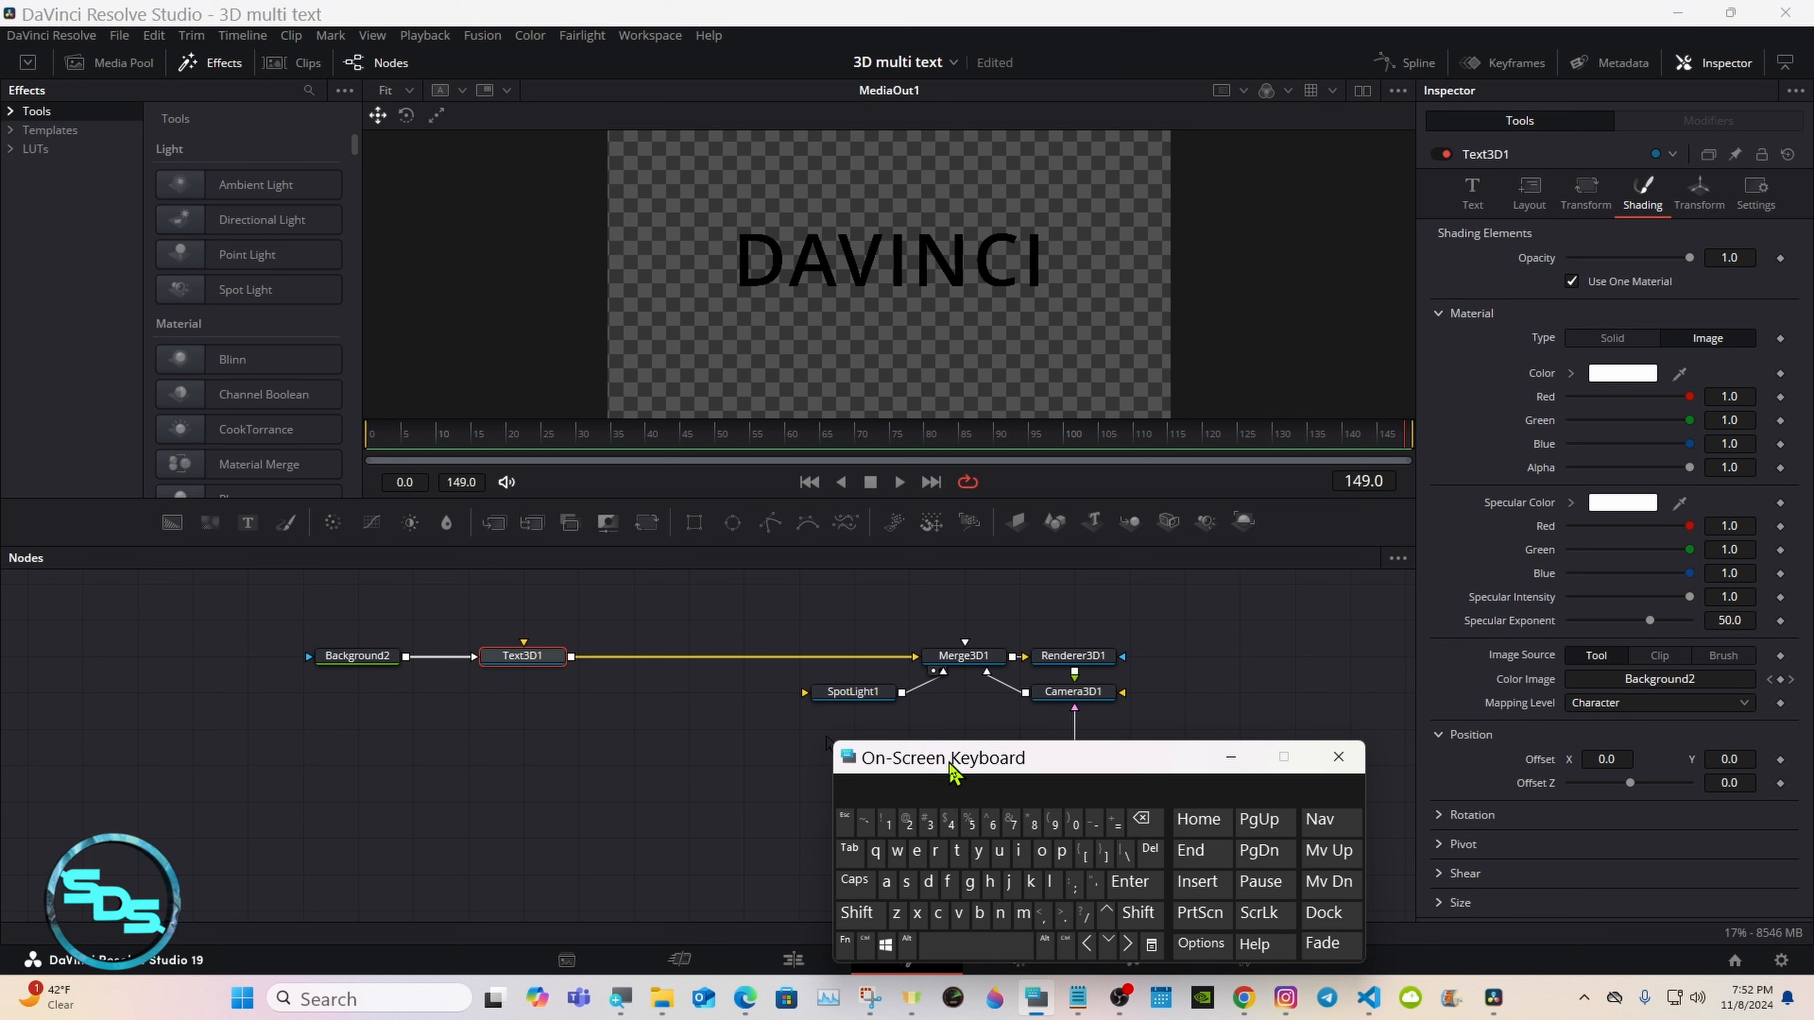
pyautogui.click(1474, 194)
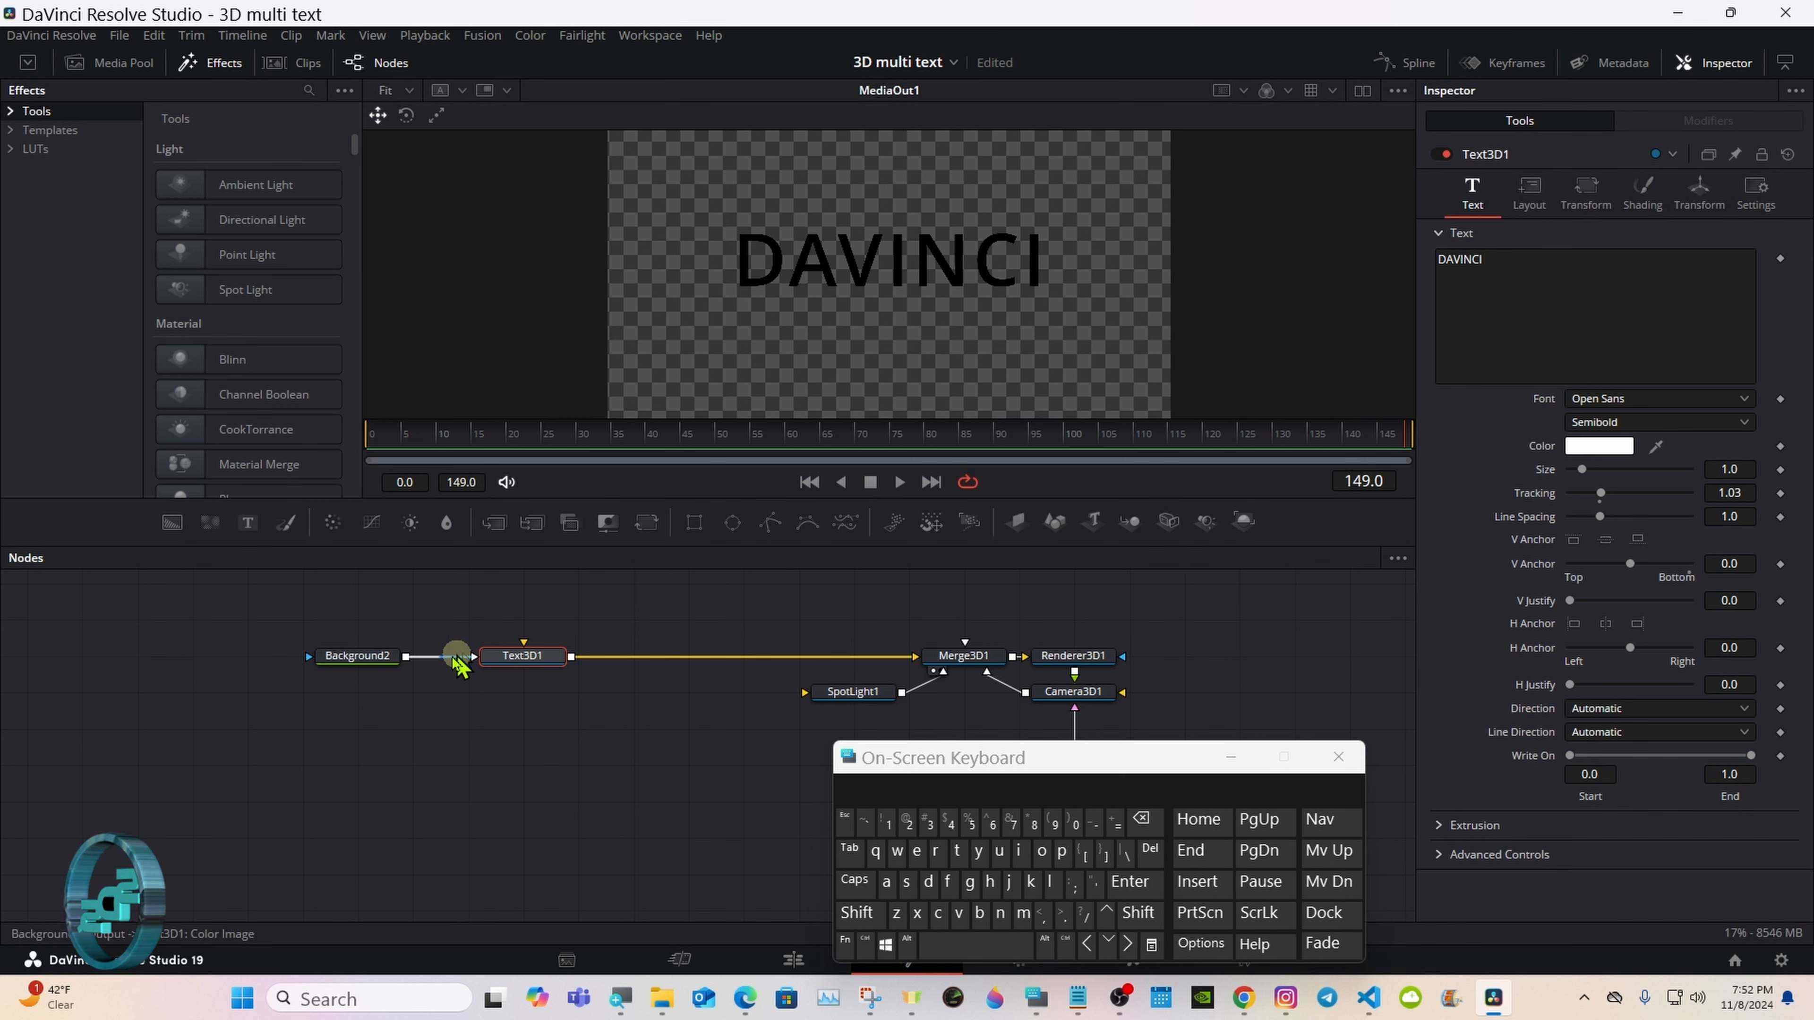
pyautogui.click(376, 658)
pyautogui.click(1624, 348)
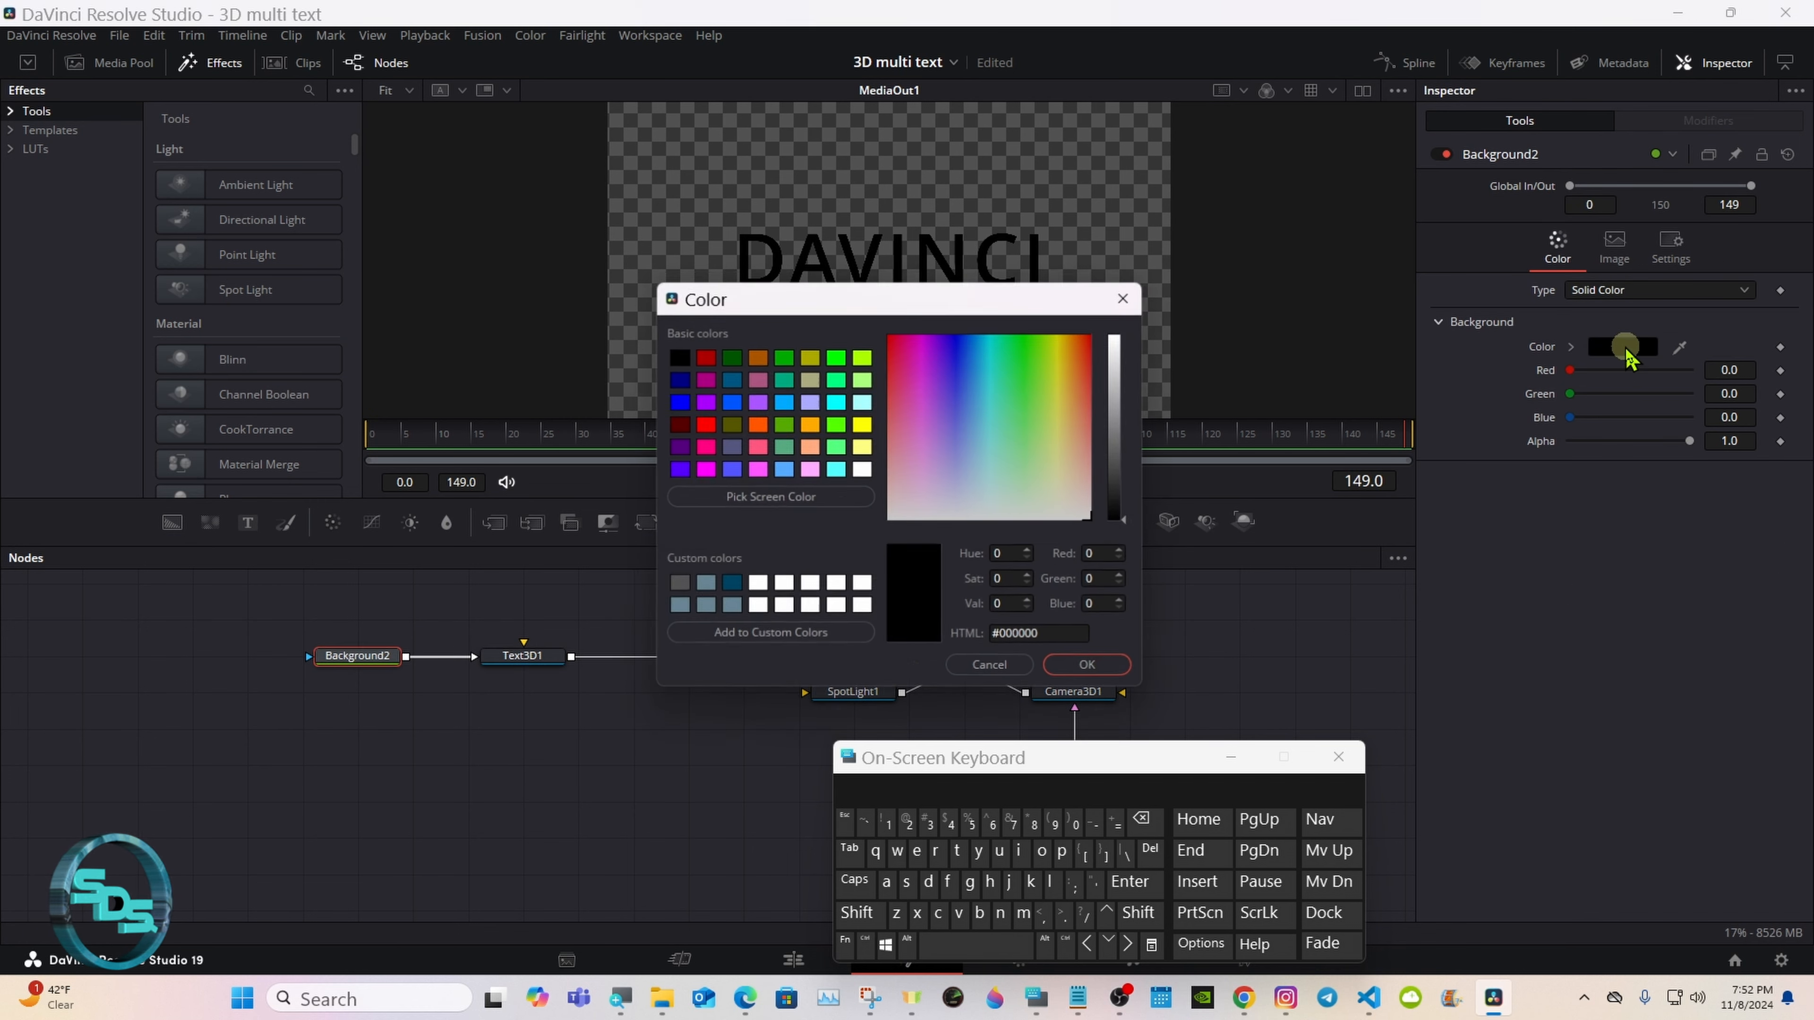
pyautogui.click(703, 424)
pyautogui.click(1092, 668)
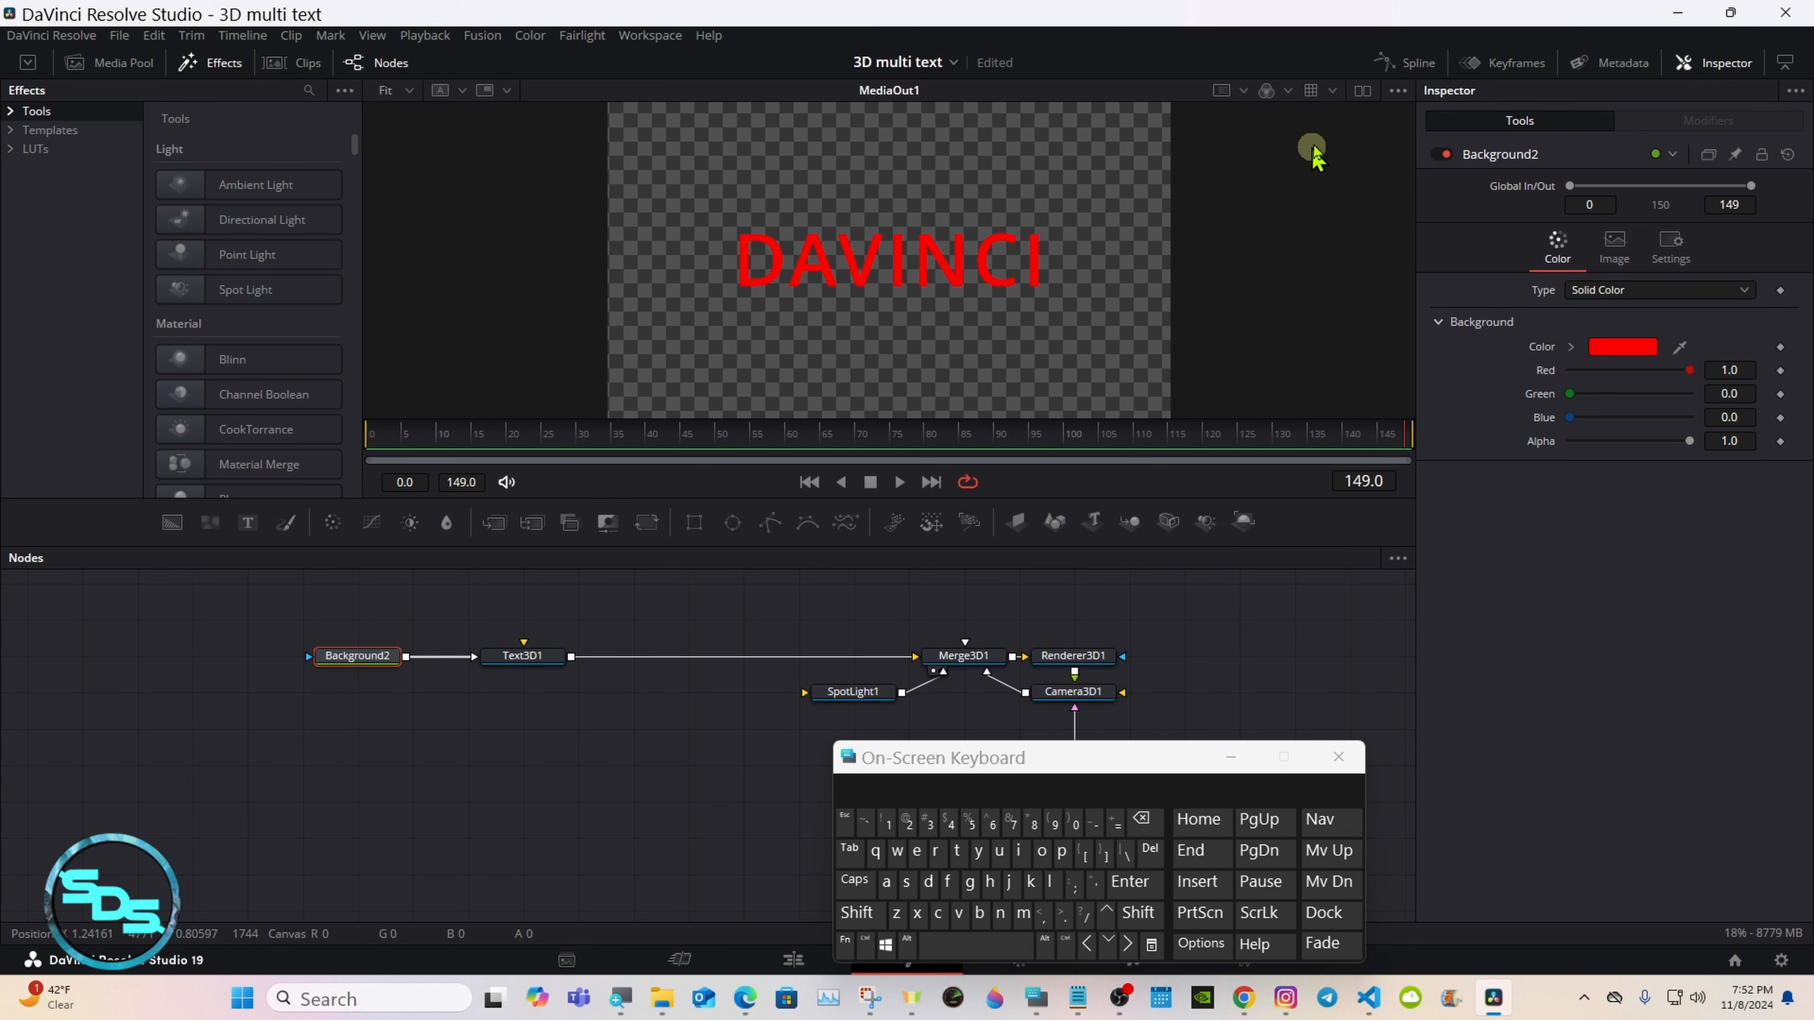
# Step: Return to dual viewers and turn on Use Target for SpotLight1
pyautogui.click(1362, 91)
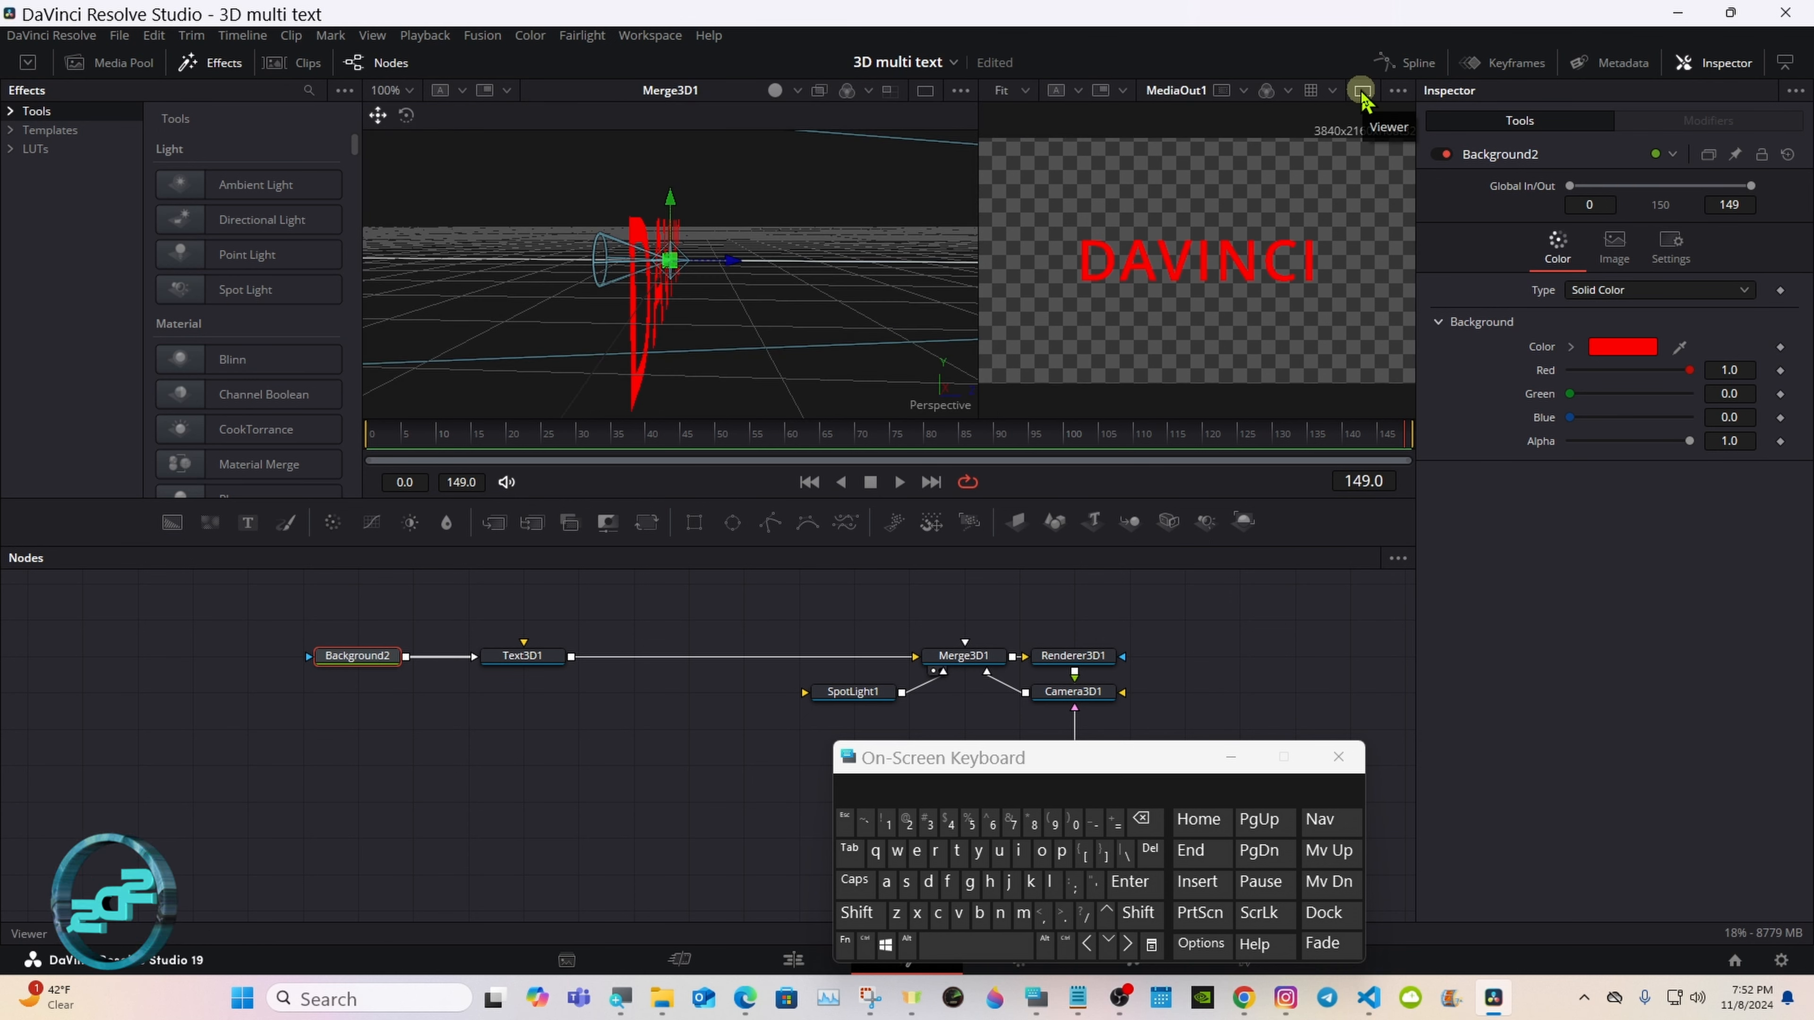
pyautogui.click(879, 691)
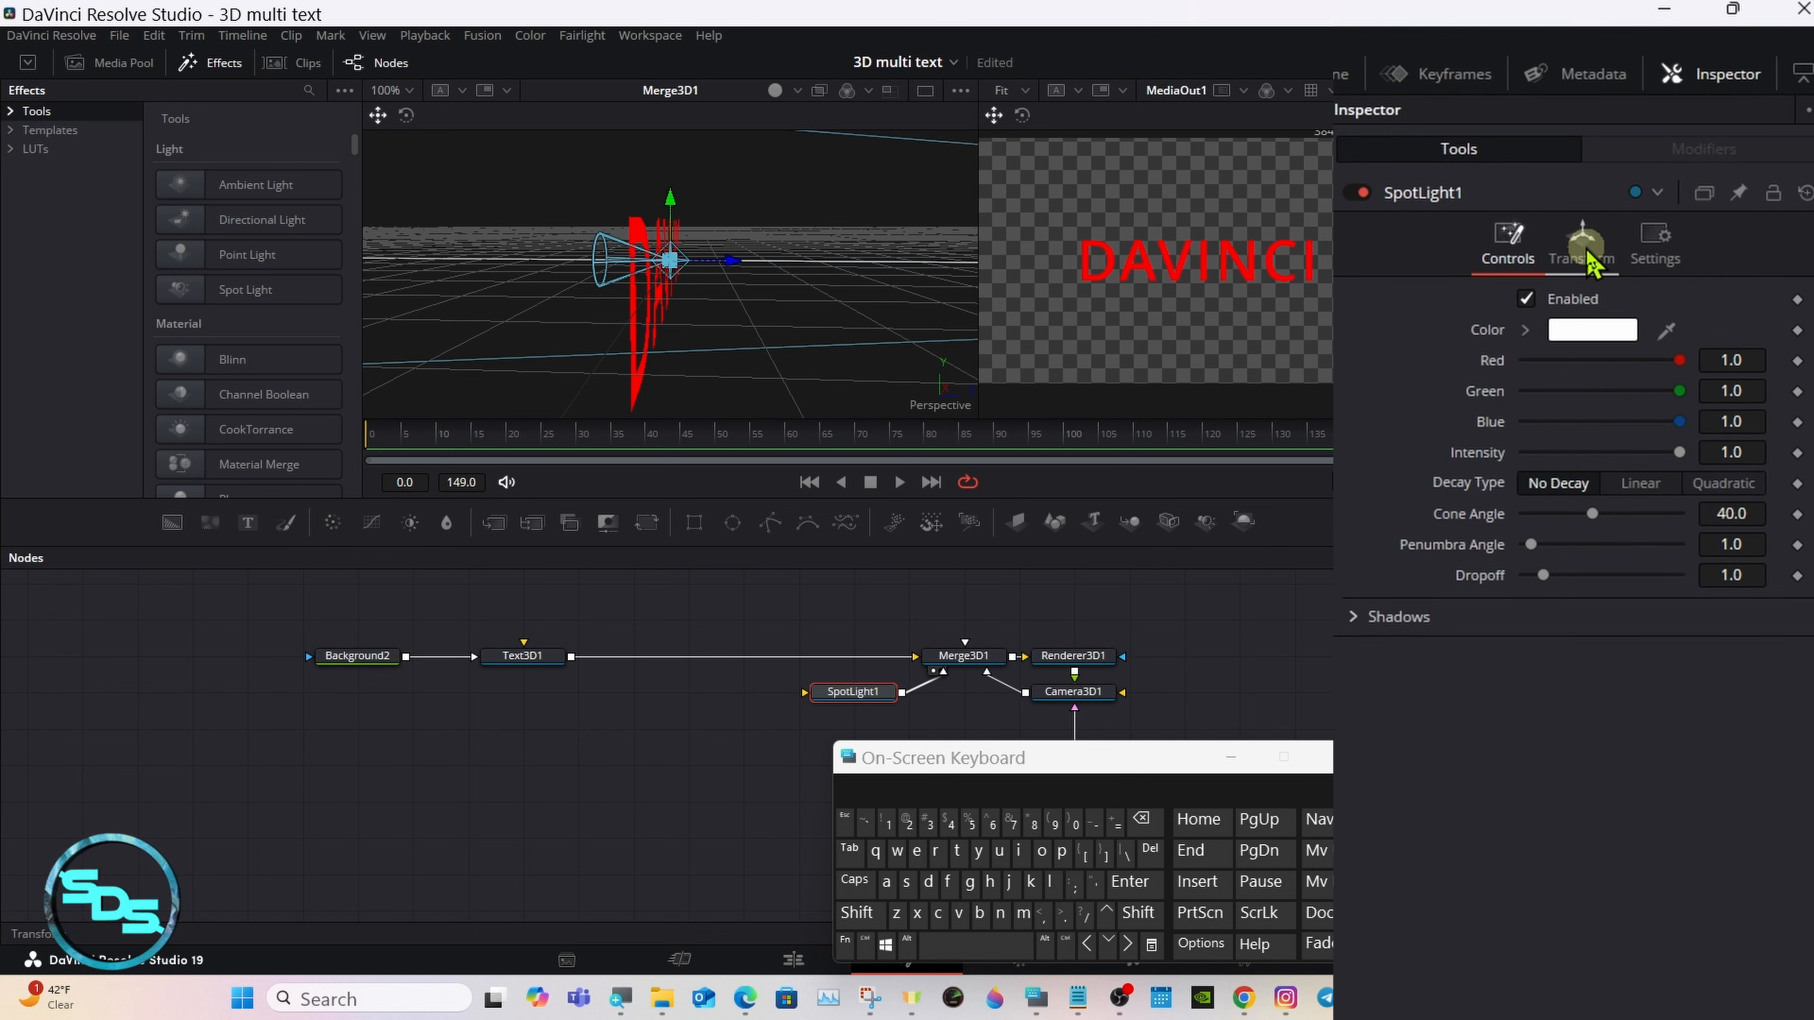
pyautogui.click(1587, 254)
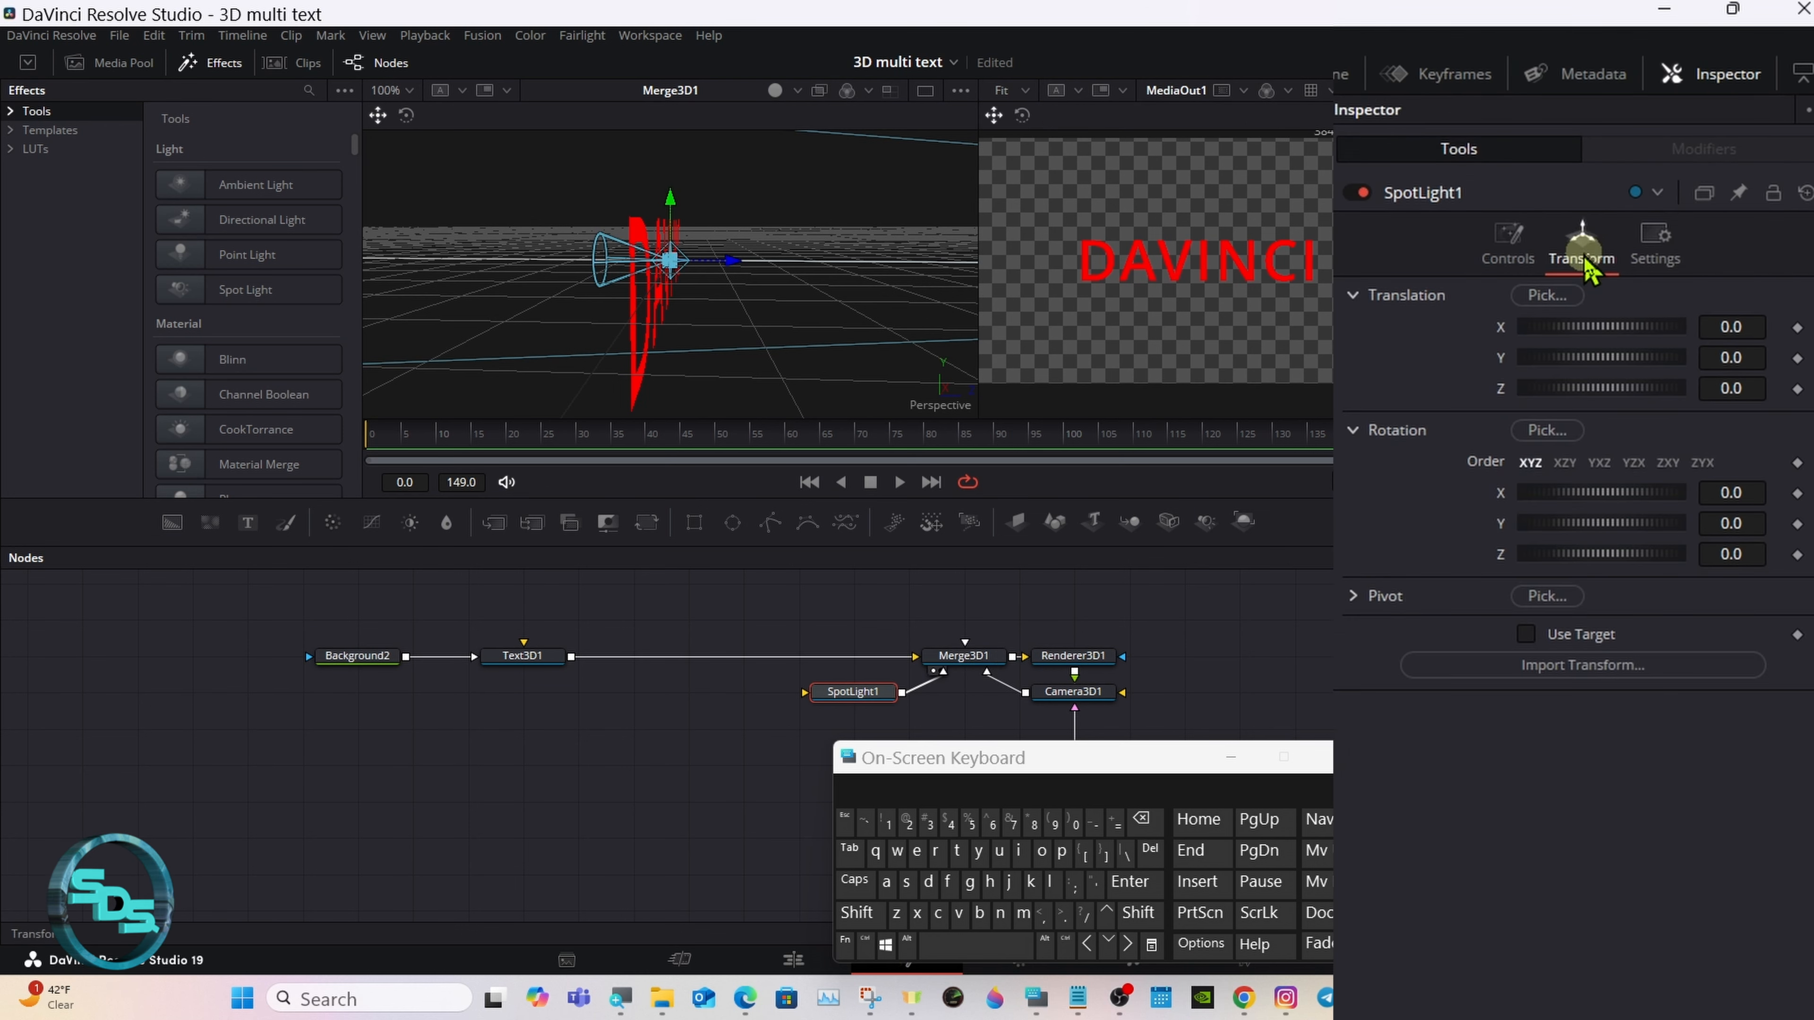
pyautogui.click(1527, 635)
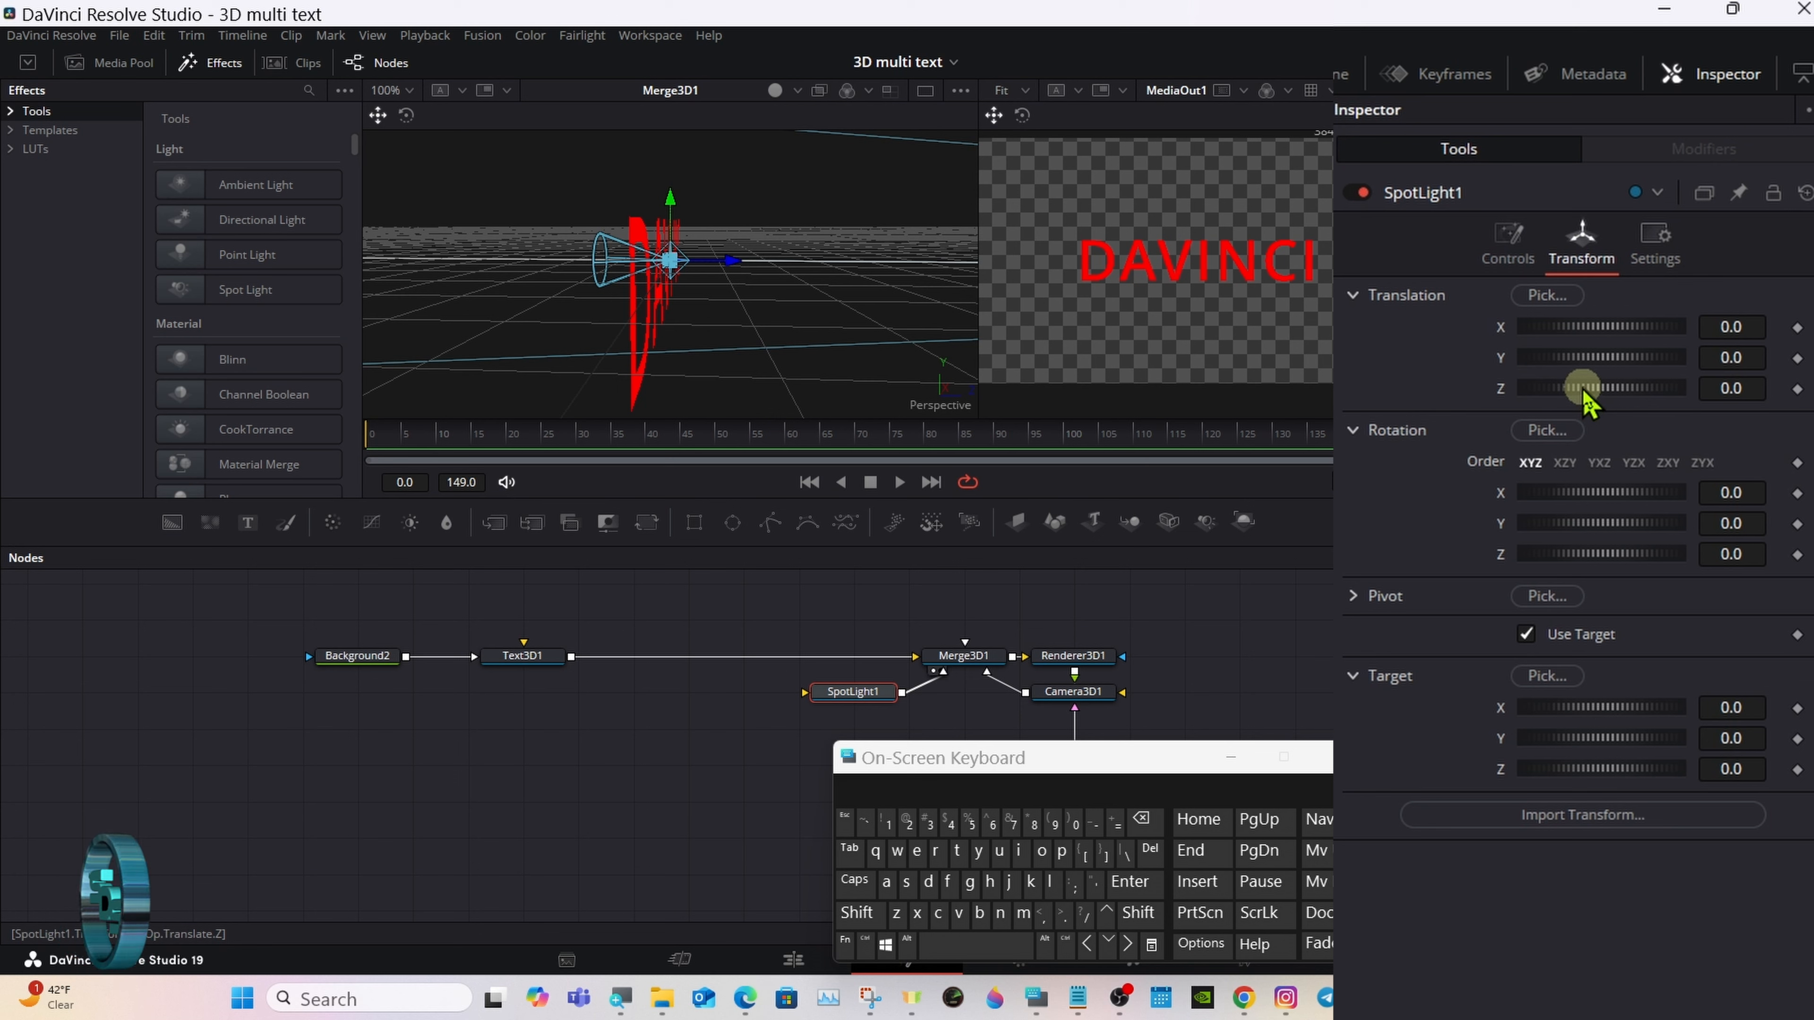
# Step: Set Renderer3D1 to Hardware Renderer and enable its lighting and shadows
pyautogui.click(1052, 667)
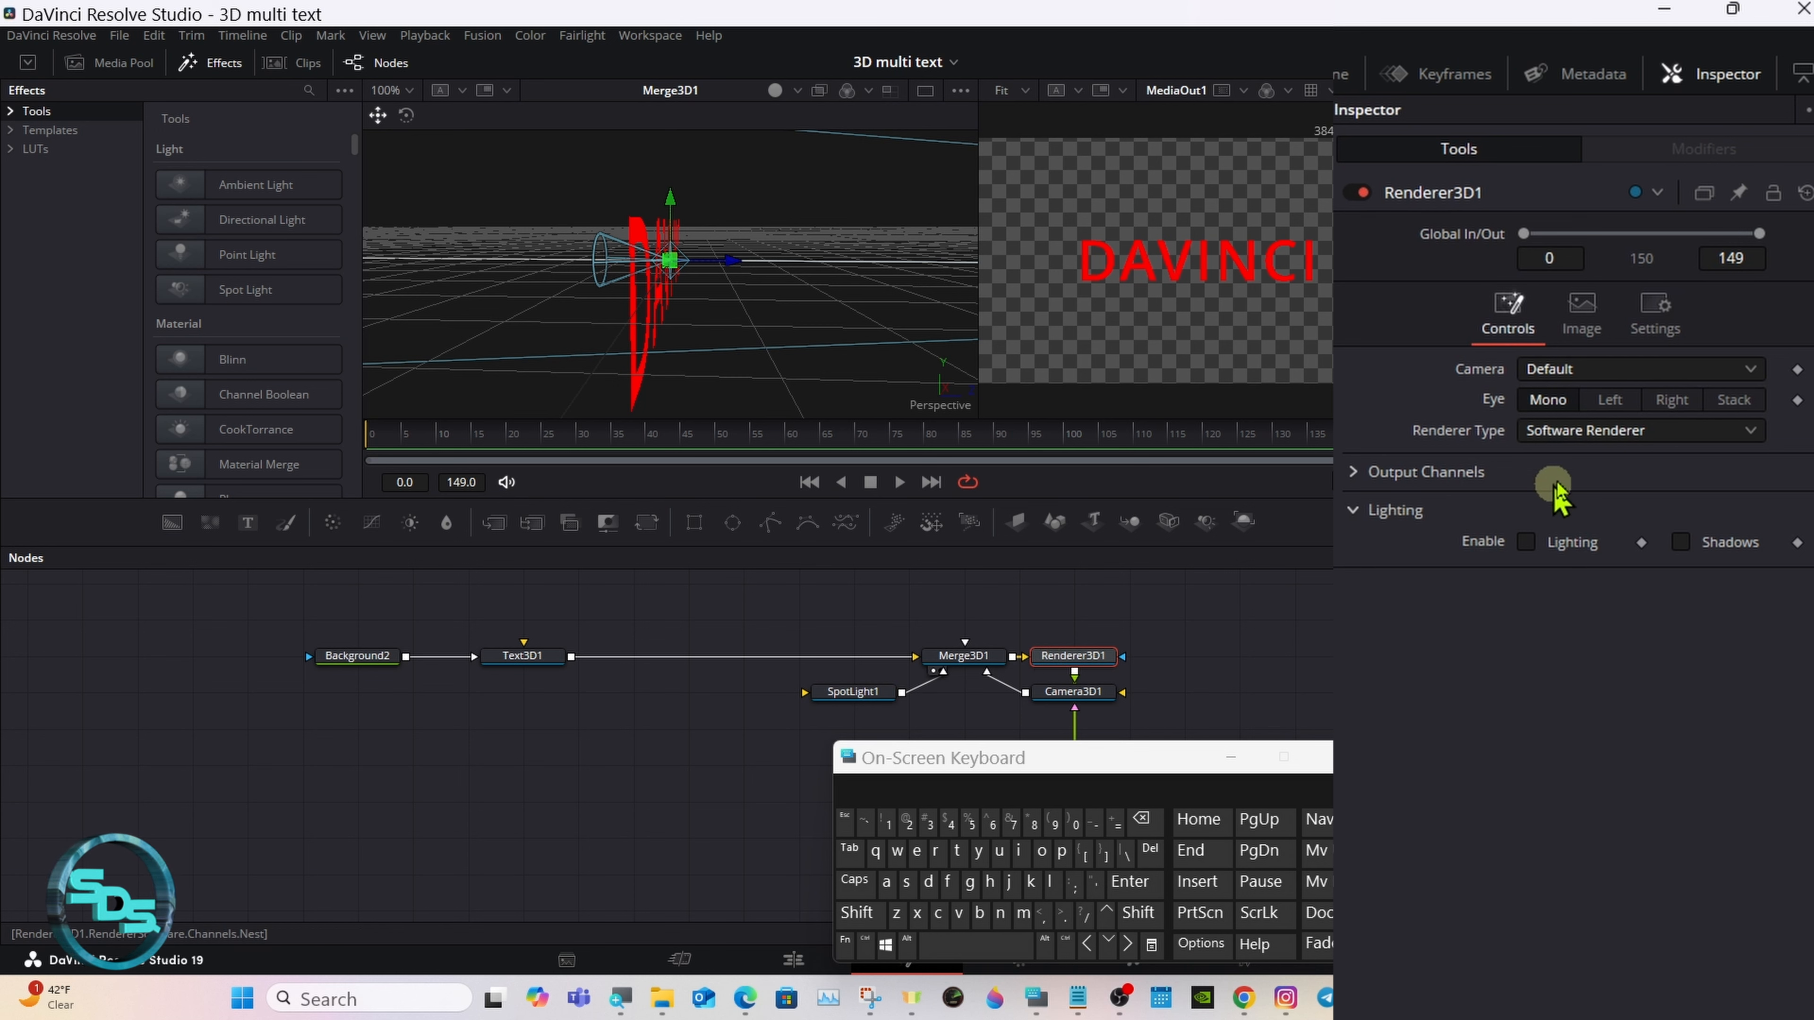
pyautogui.click(1603, 437)
pyautogui.click(1603, 473)
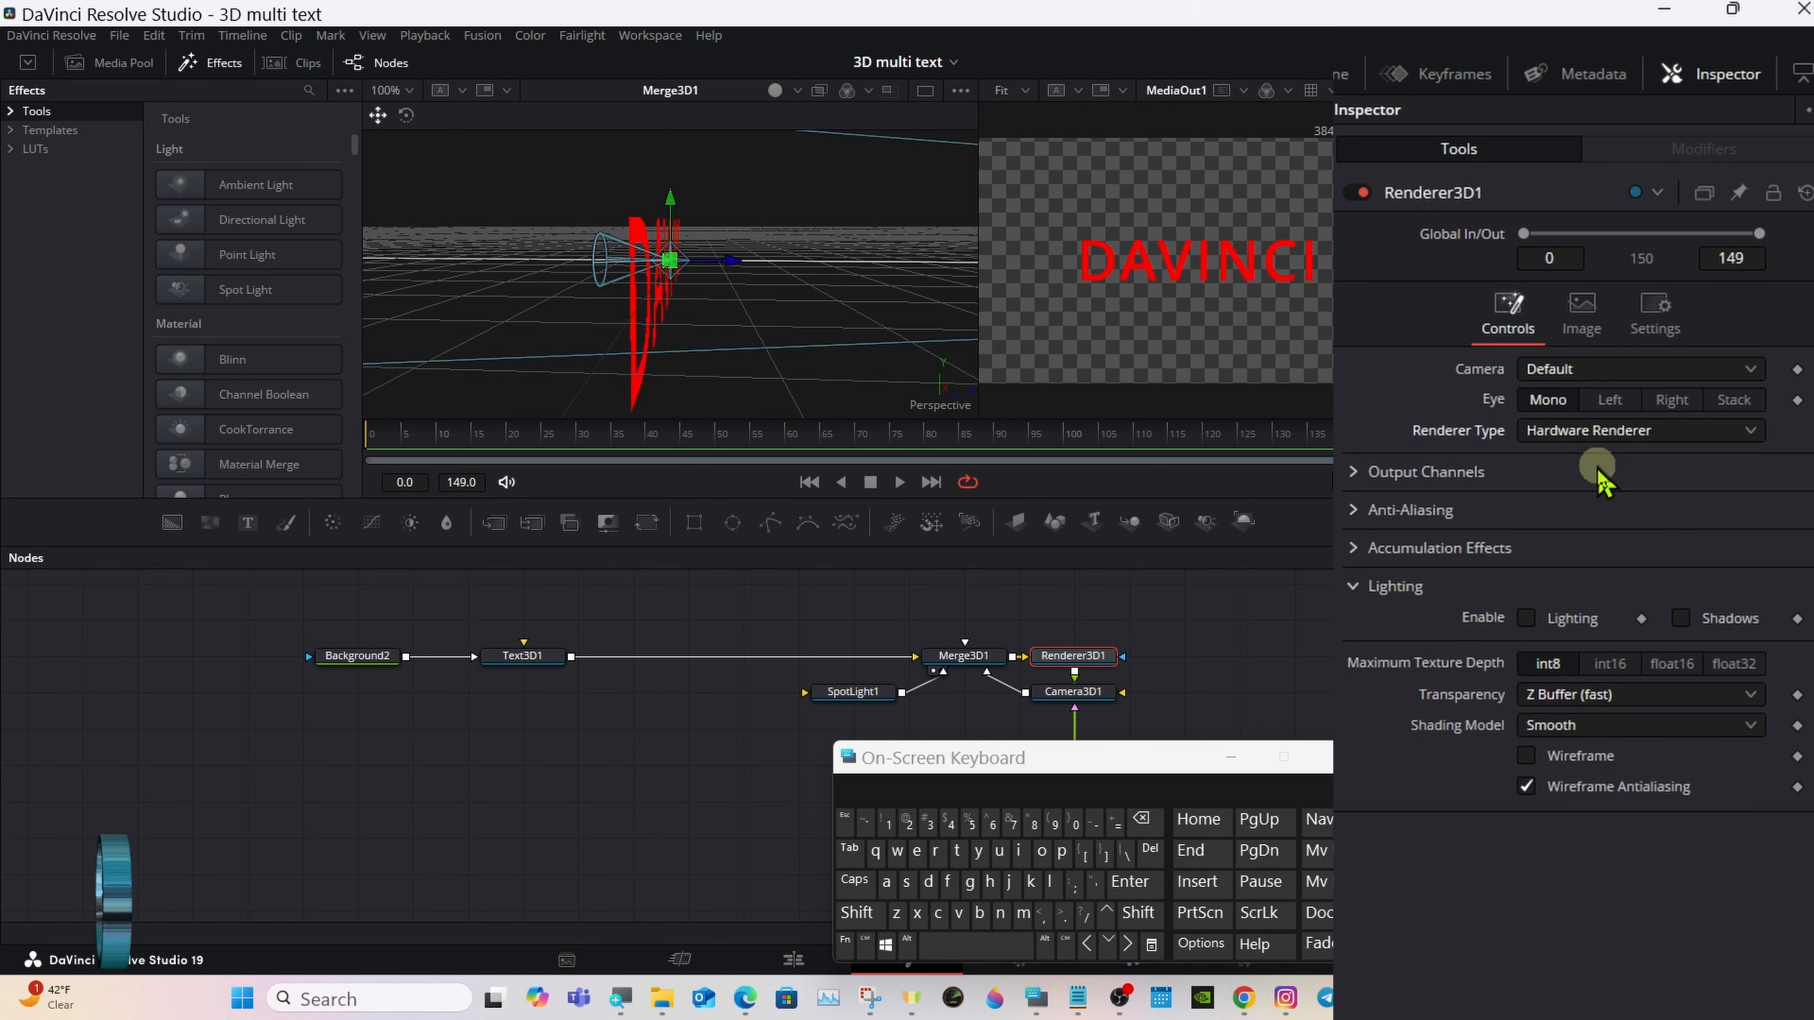
pyautogui.click(1528, 616)
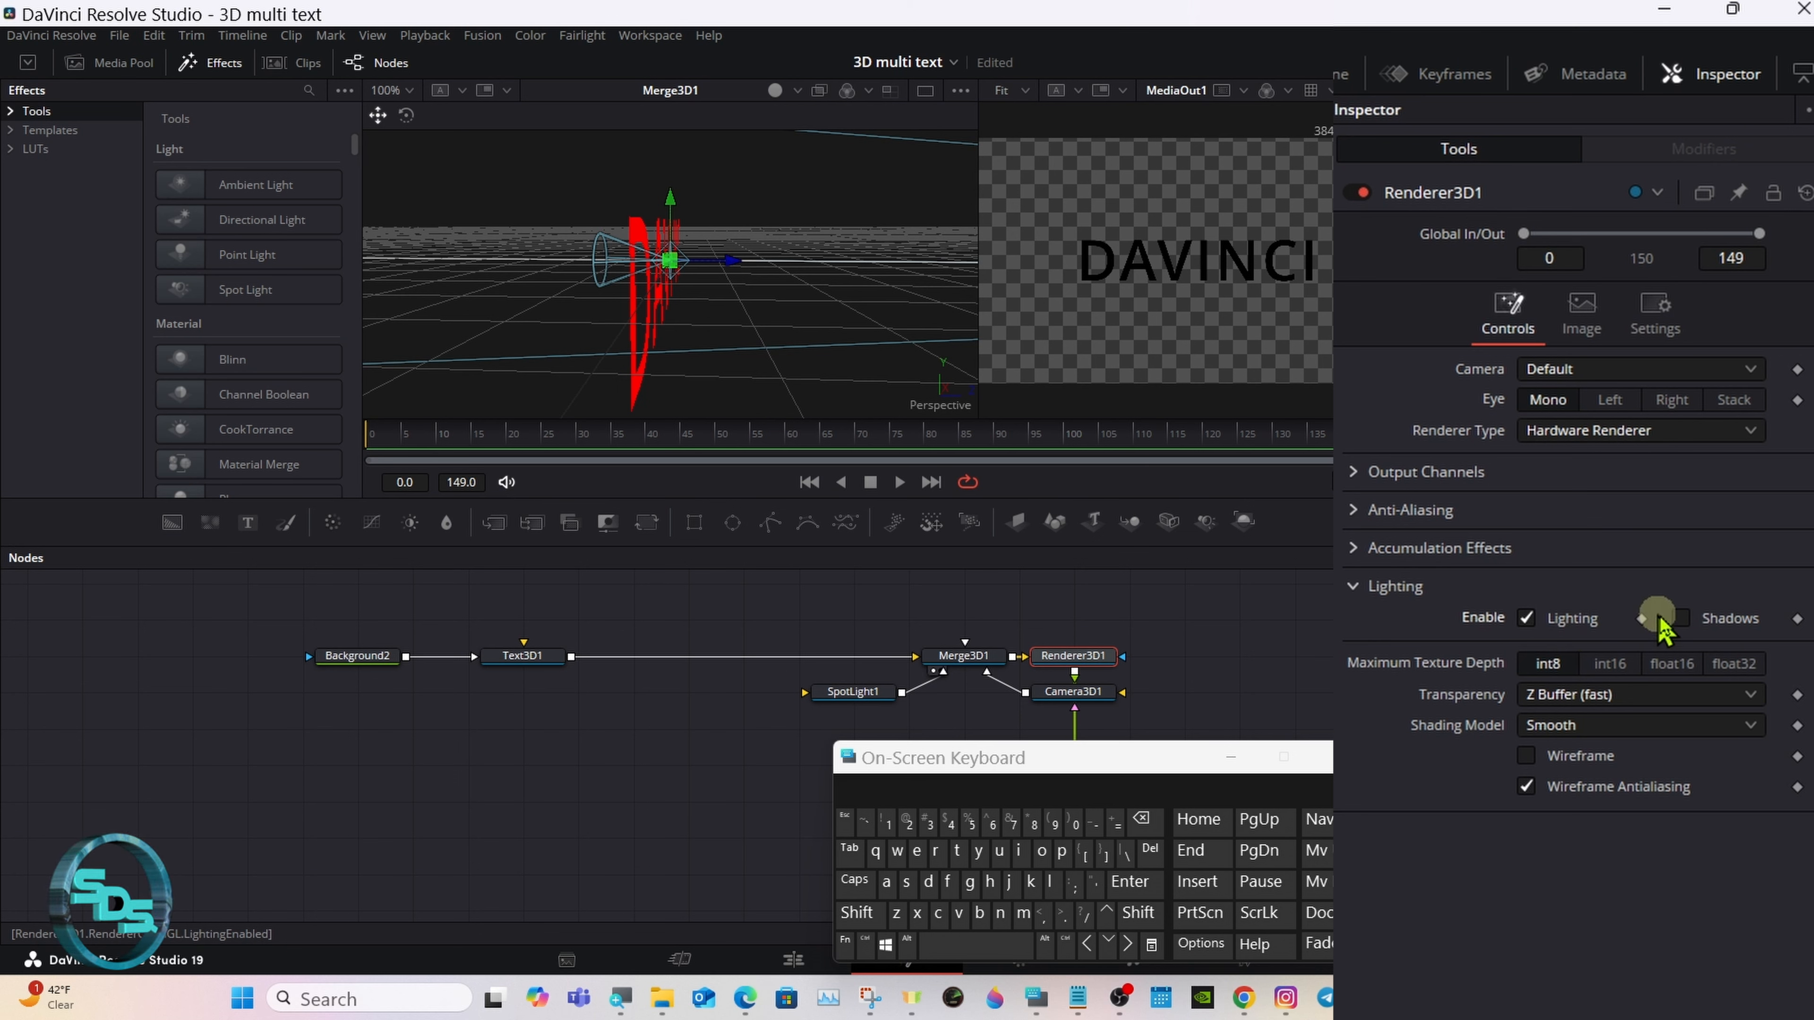
pyautogui.click(1680, 619)
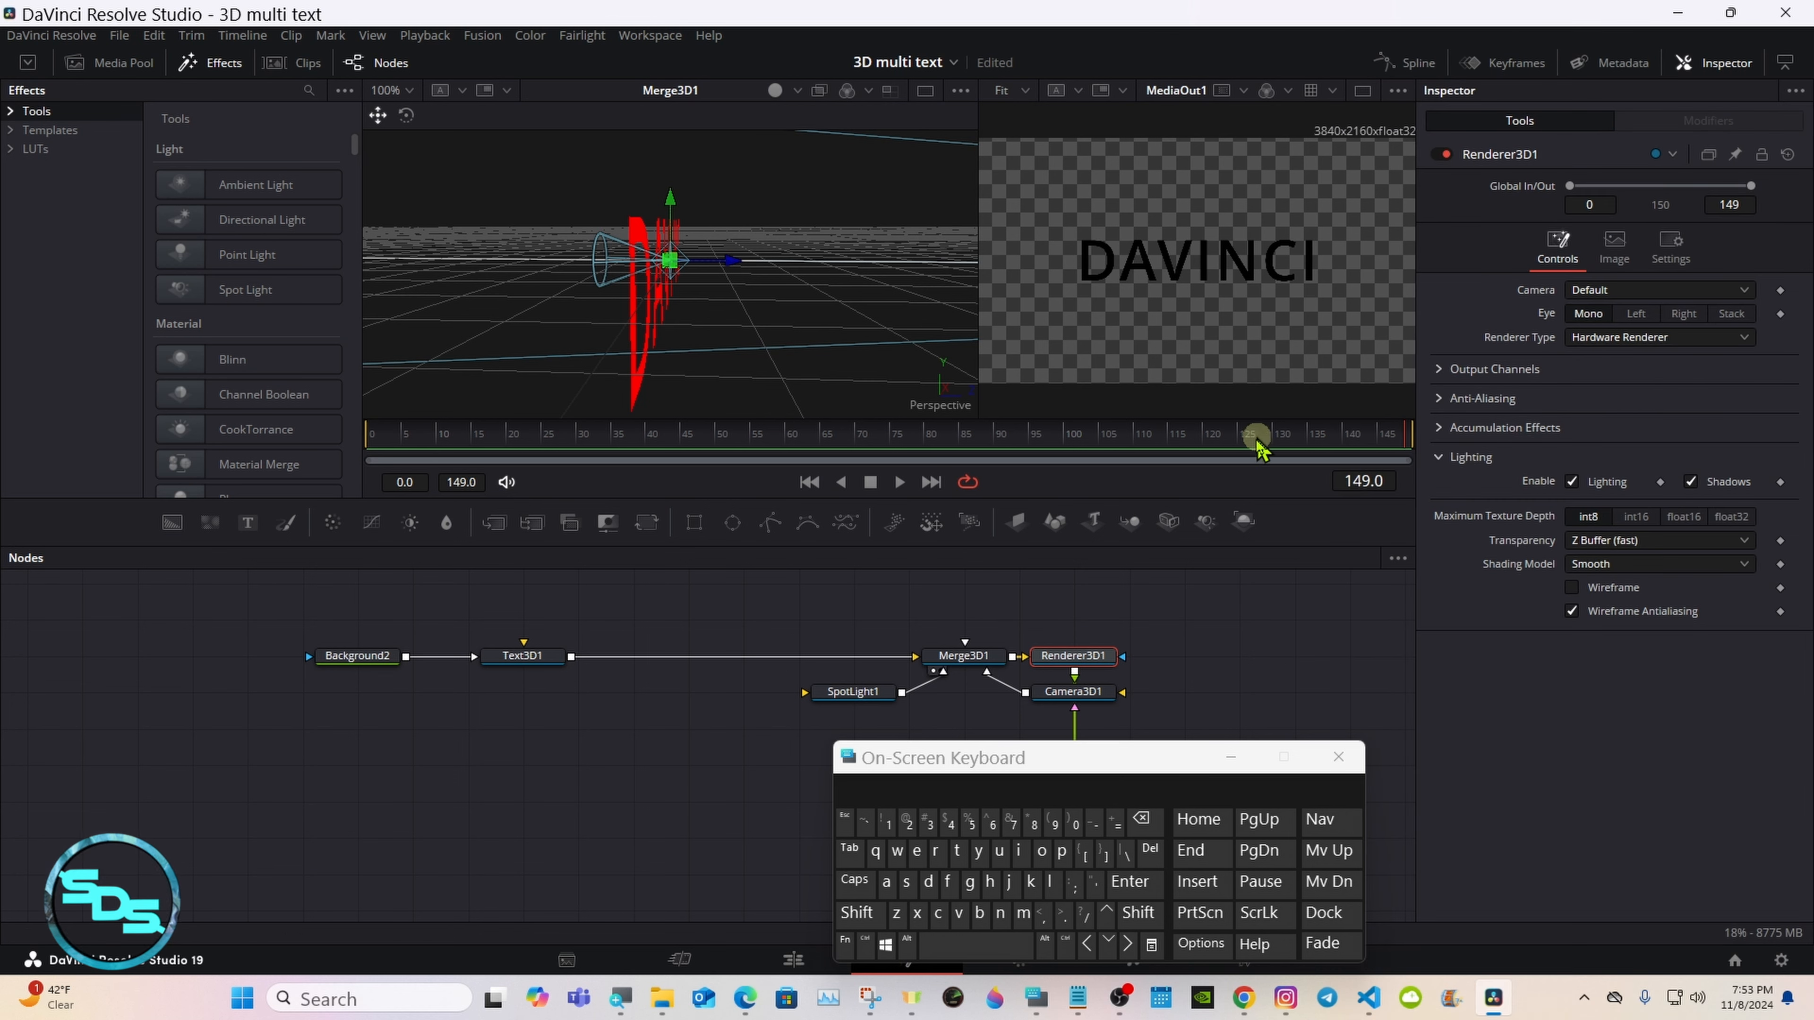
# Step: Move SpotLight1 forward to a Z translation of about 4.49, scaling the Merge3D1 viewer to fit the scene
pyautogui.click(868, 691)
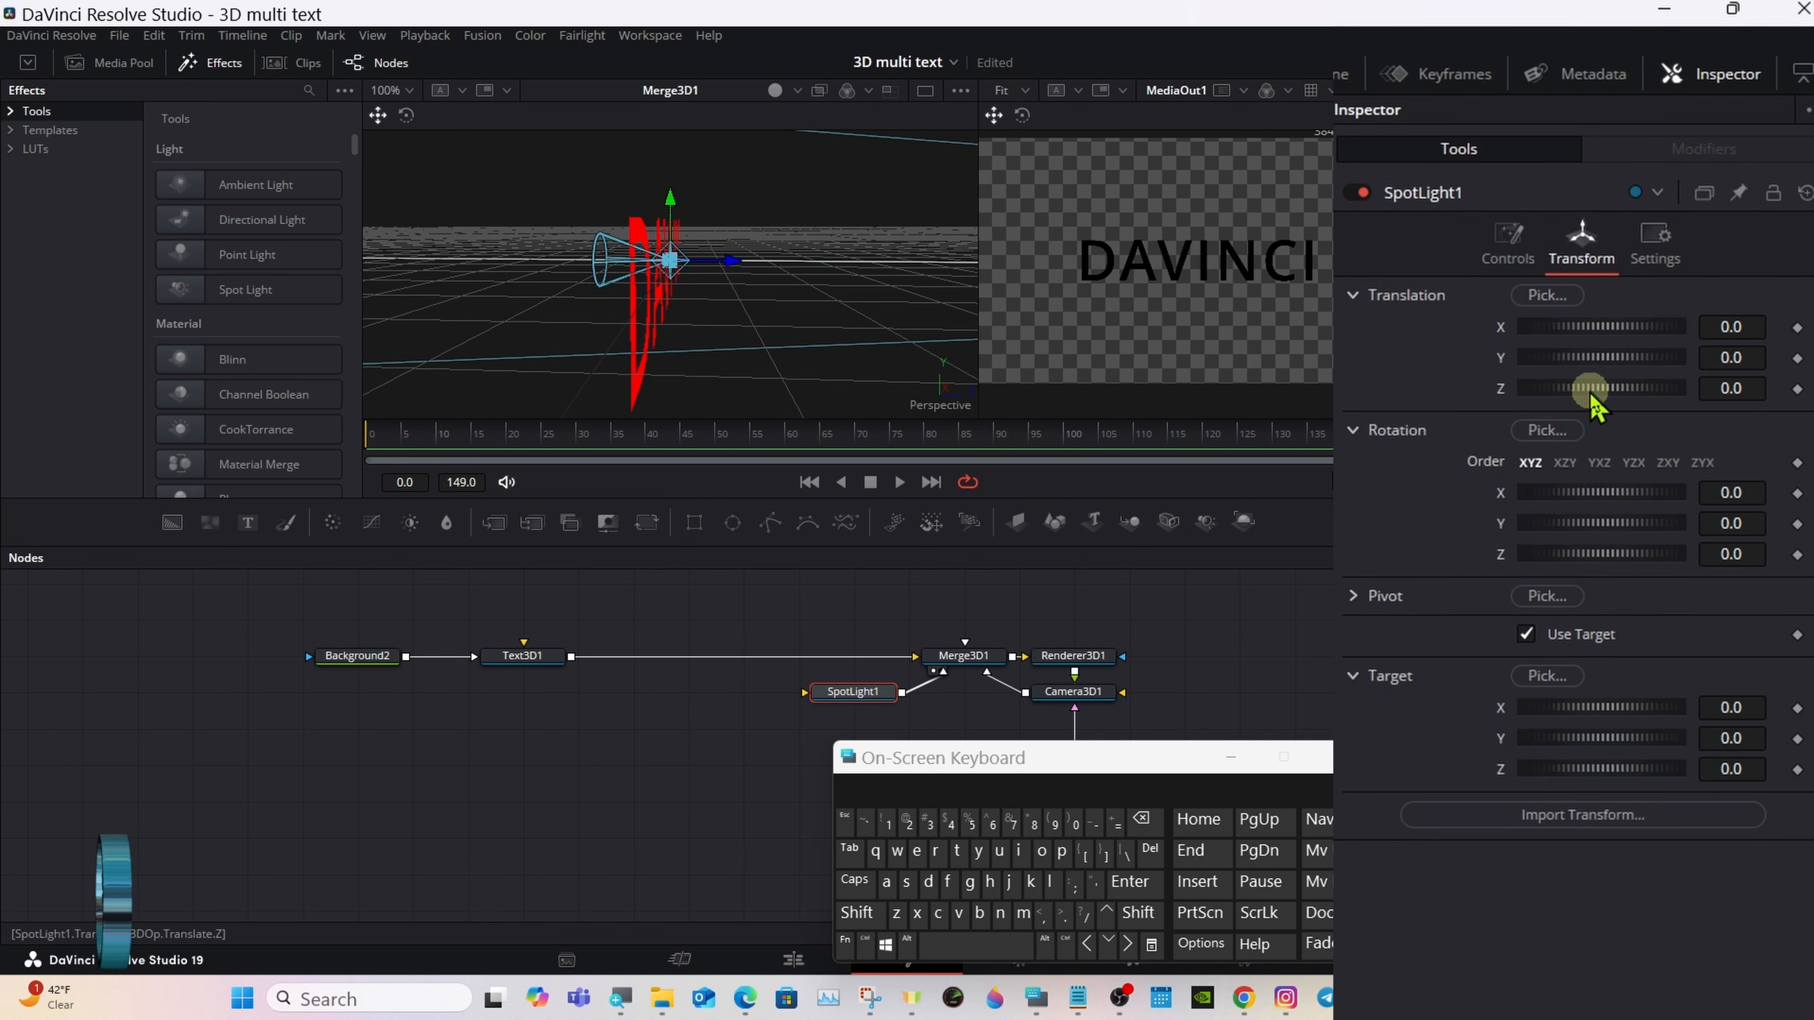
pyautogui.moveTo(1597, 393); pyautogui.dragTo(1606, 393)
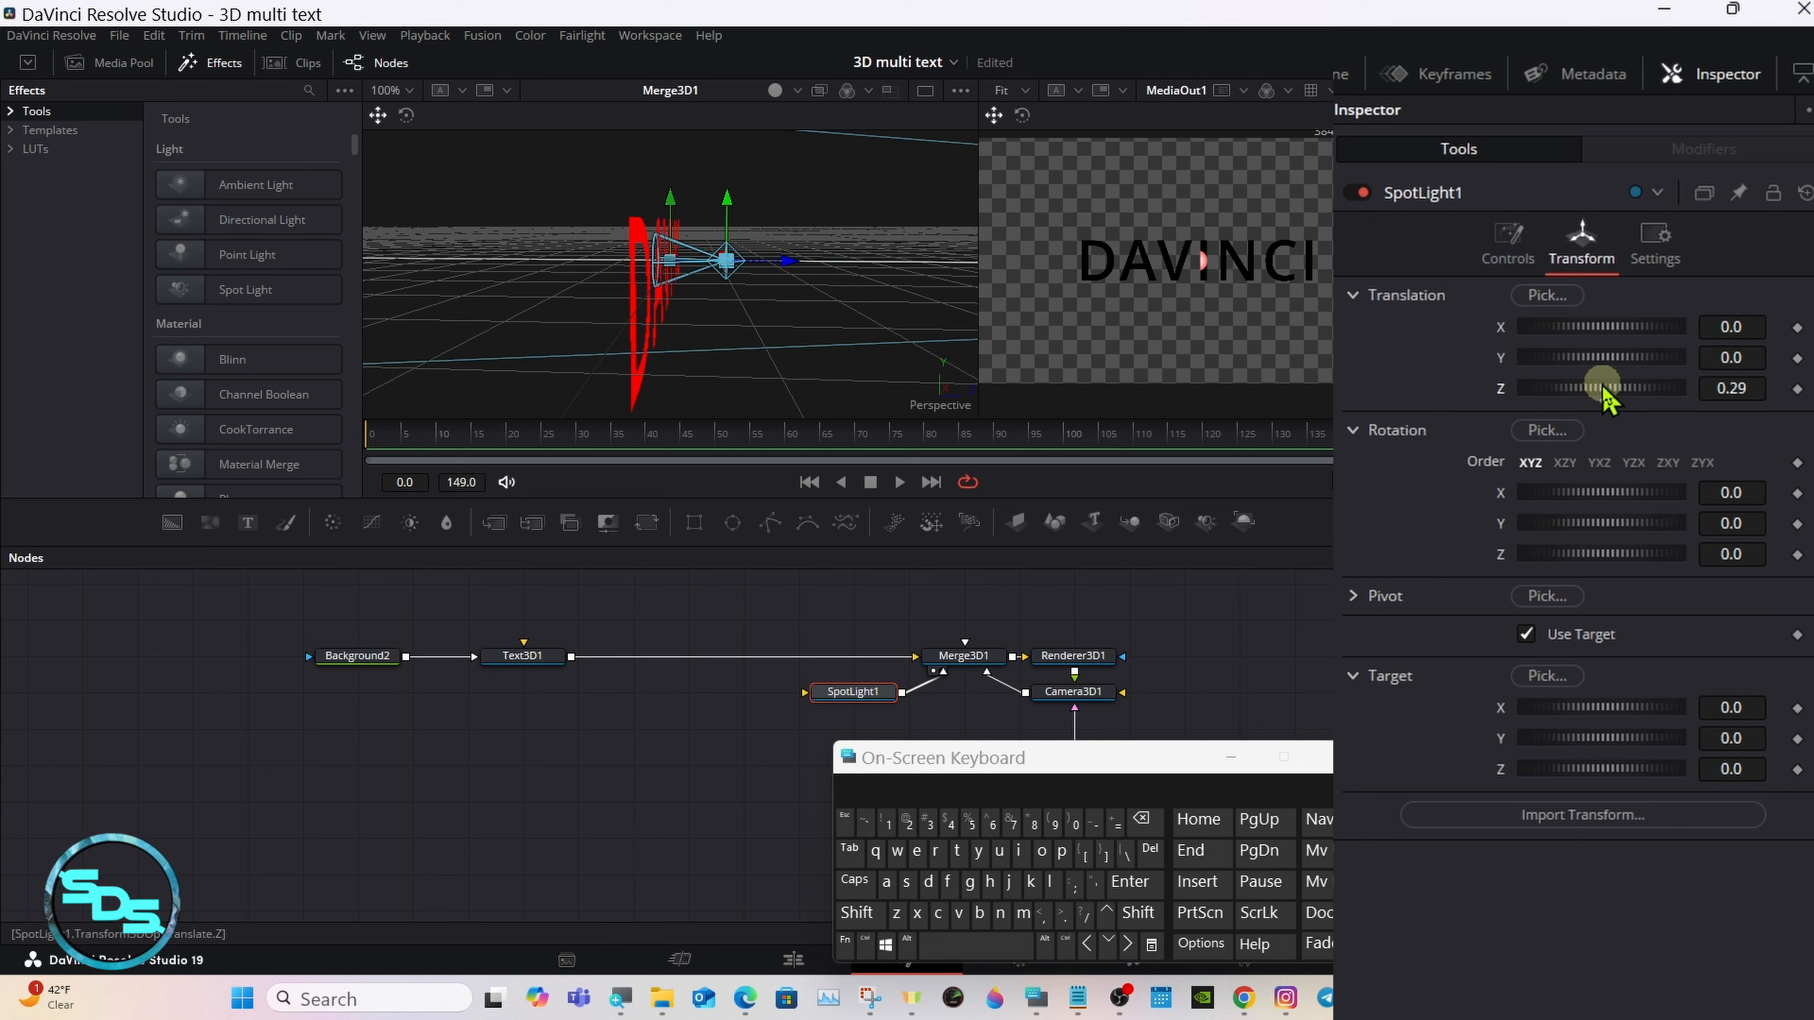
pyautogui.moveTo(1608, 393); pyautogui.dragTo(1612, 393)
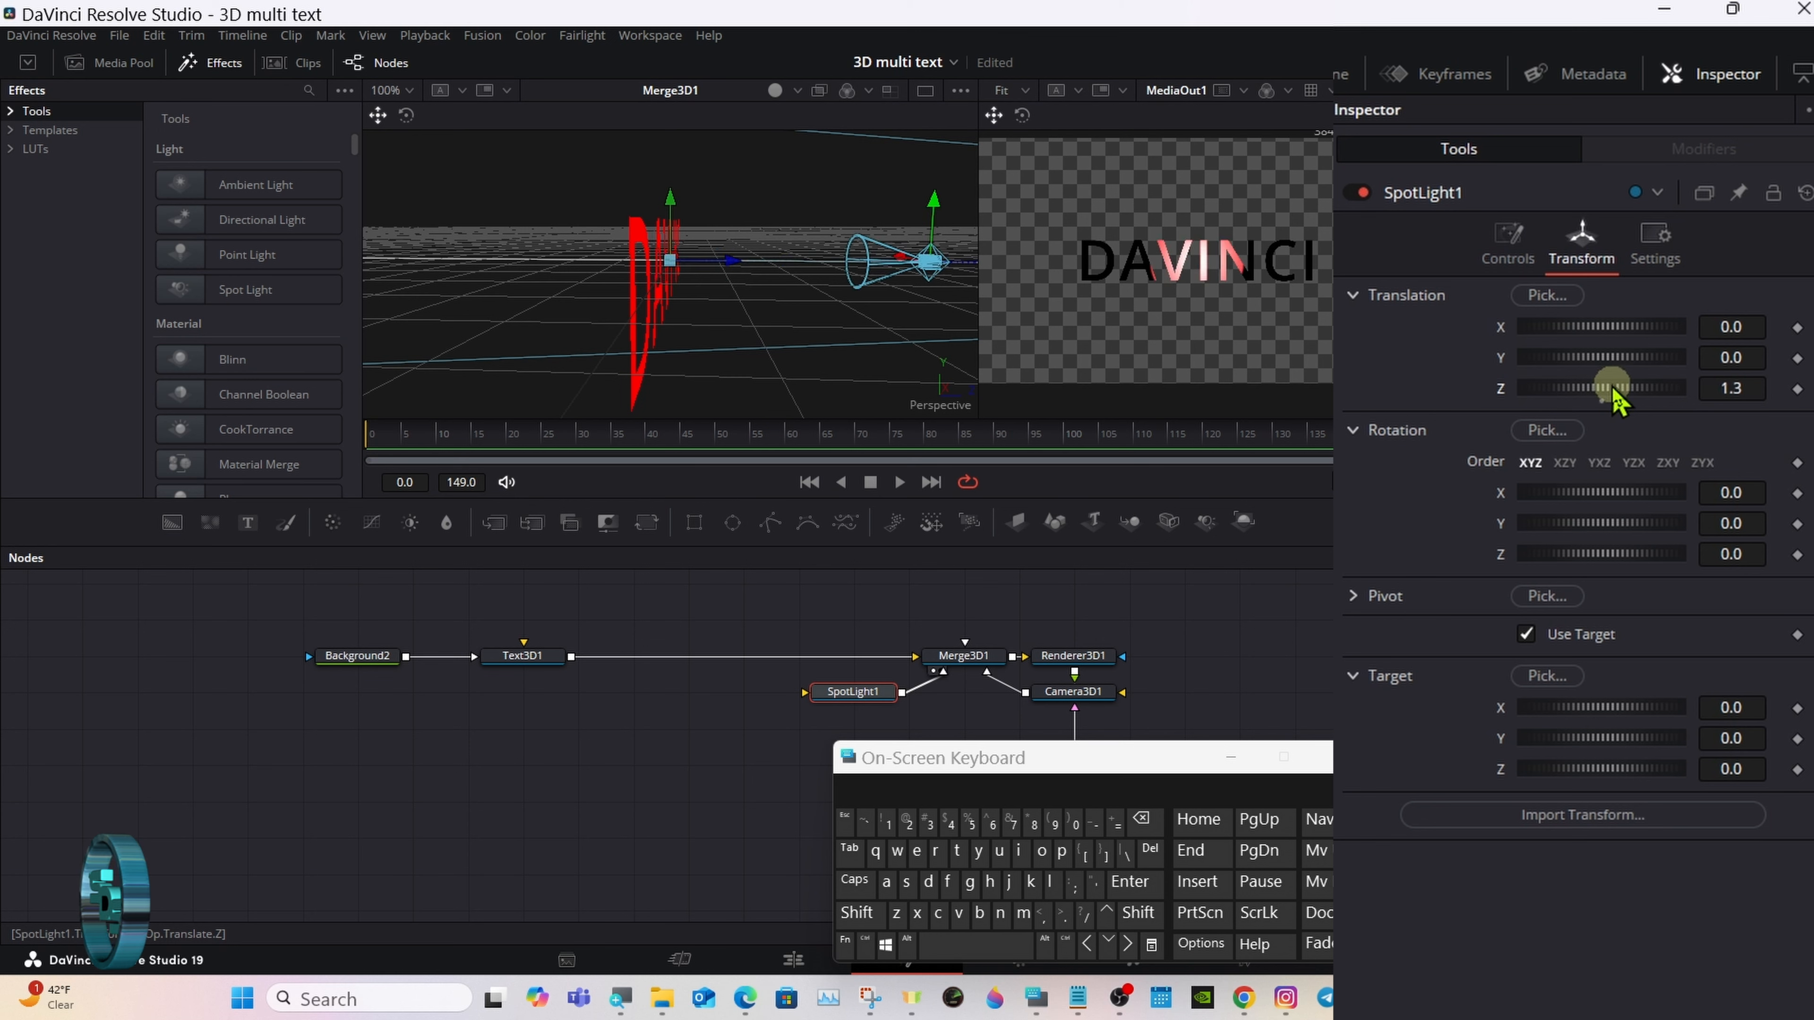
pyautogui.rightClick(774, 303)
pyautogui.moveTo(807, 304)
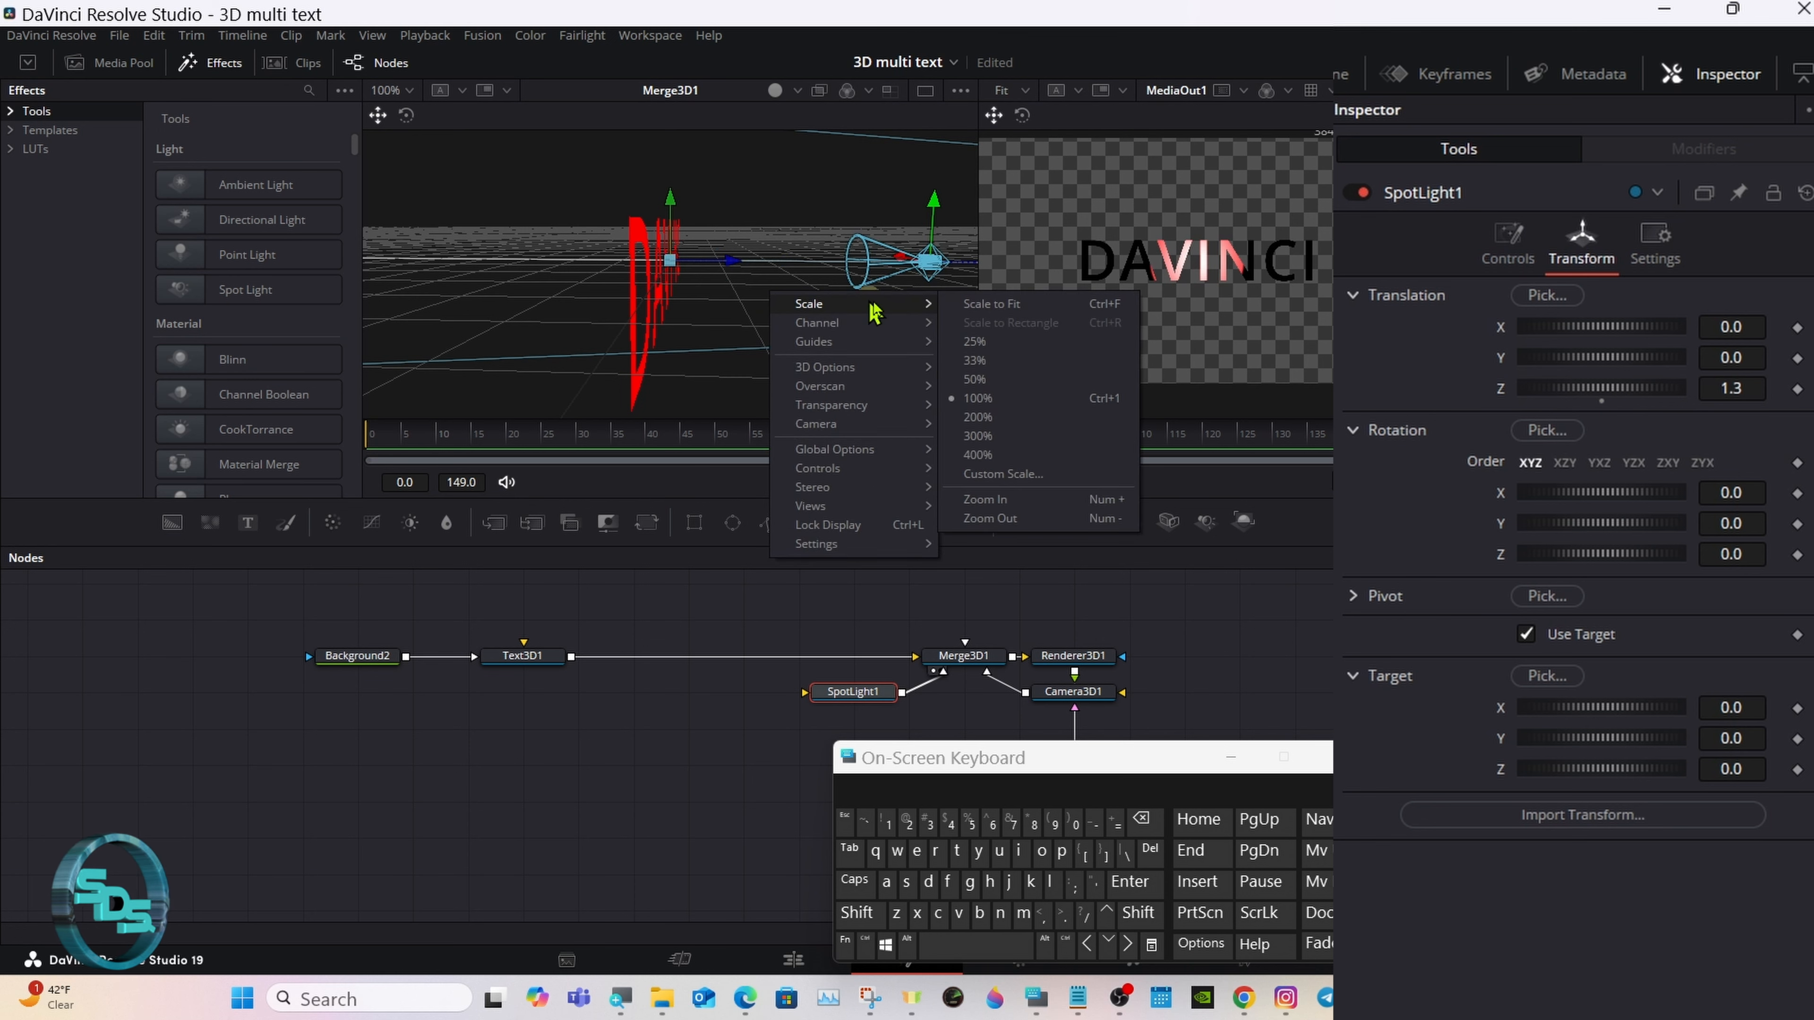
pyautogui.click(978, 304)
pyautogui.moveTo(1576, 392); pyautogui.dragTo(1623, 386)
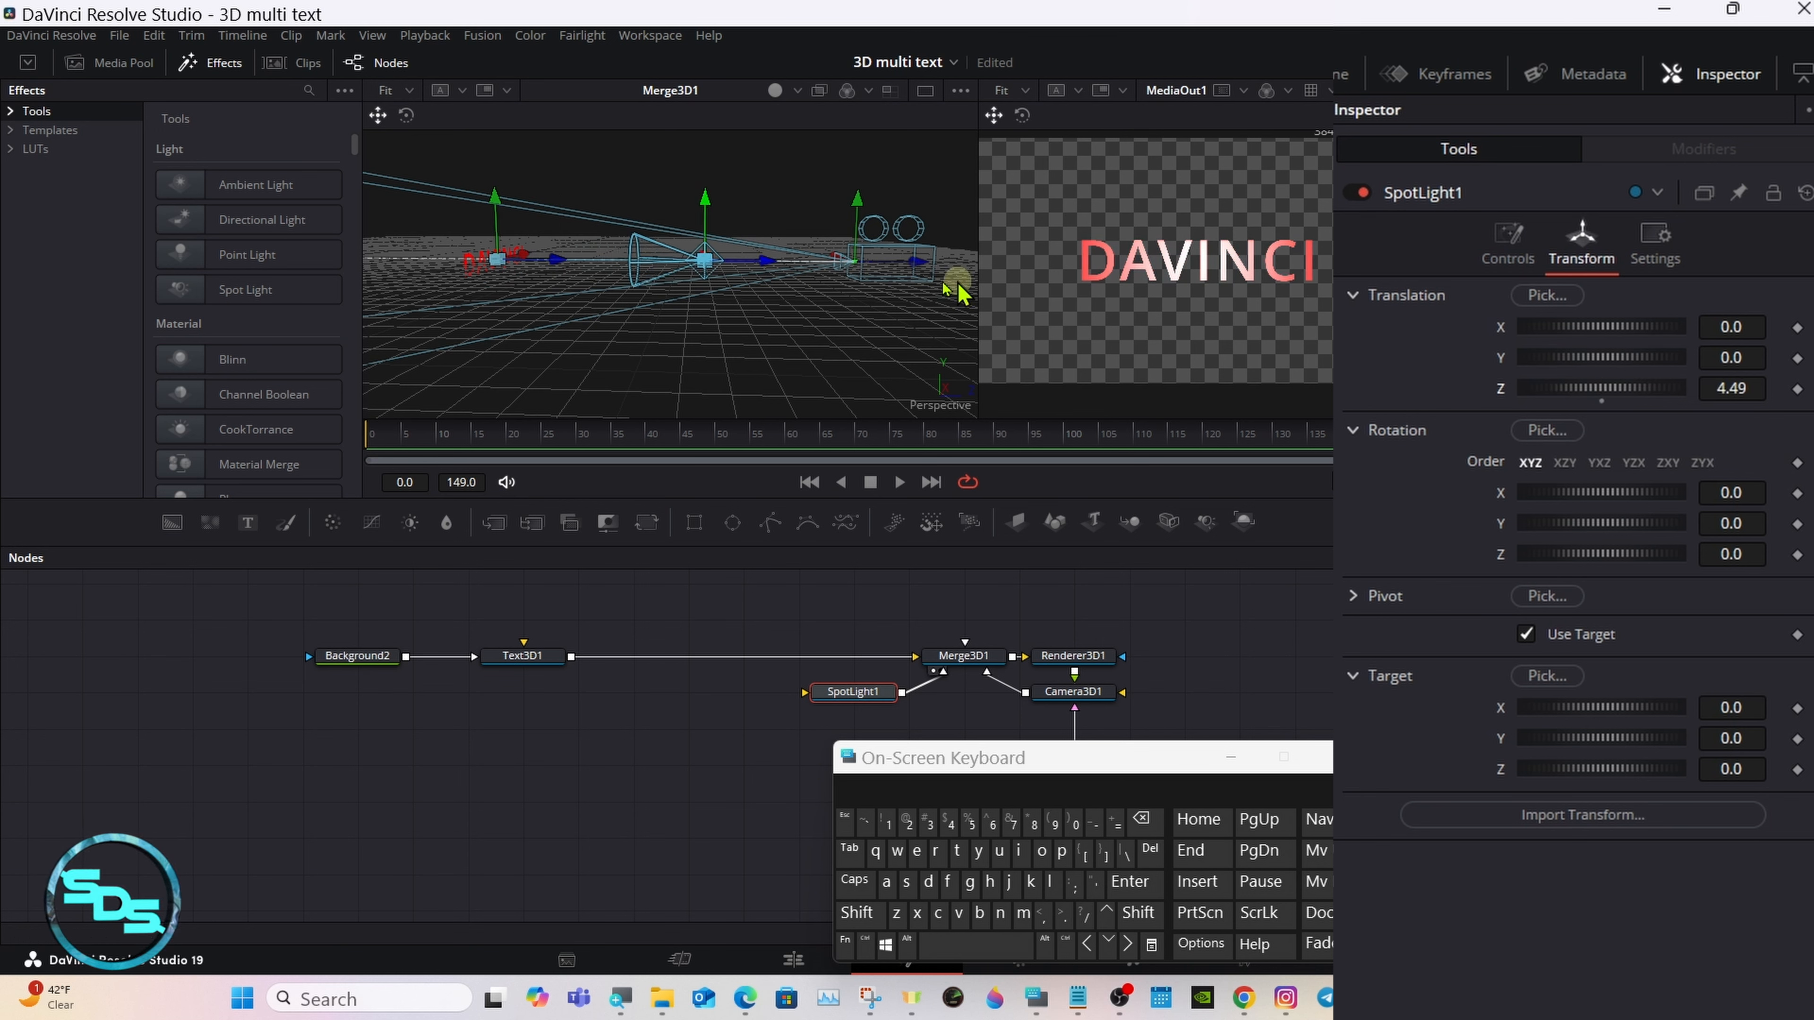
# Step: Raise SpotLight1 and move it farther from the text, to about 2.235 in Y and 6.51 in Z
pyautogui.click(760, 259)
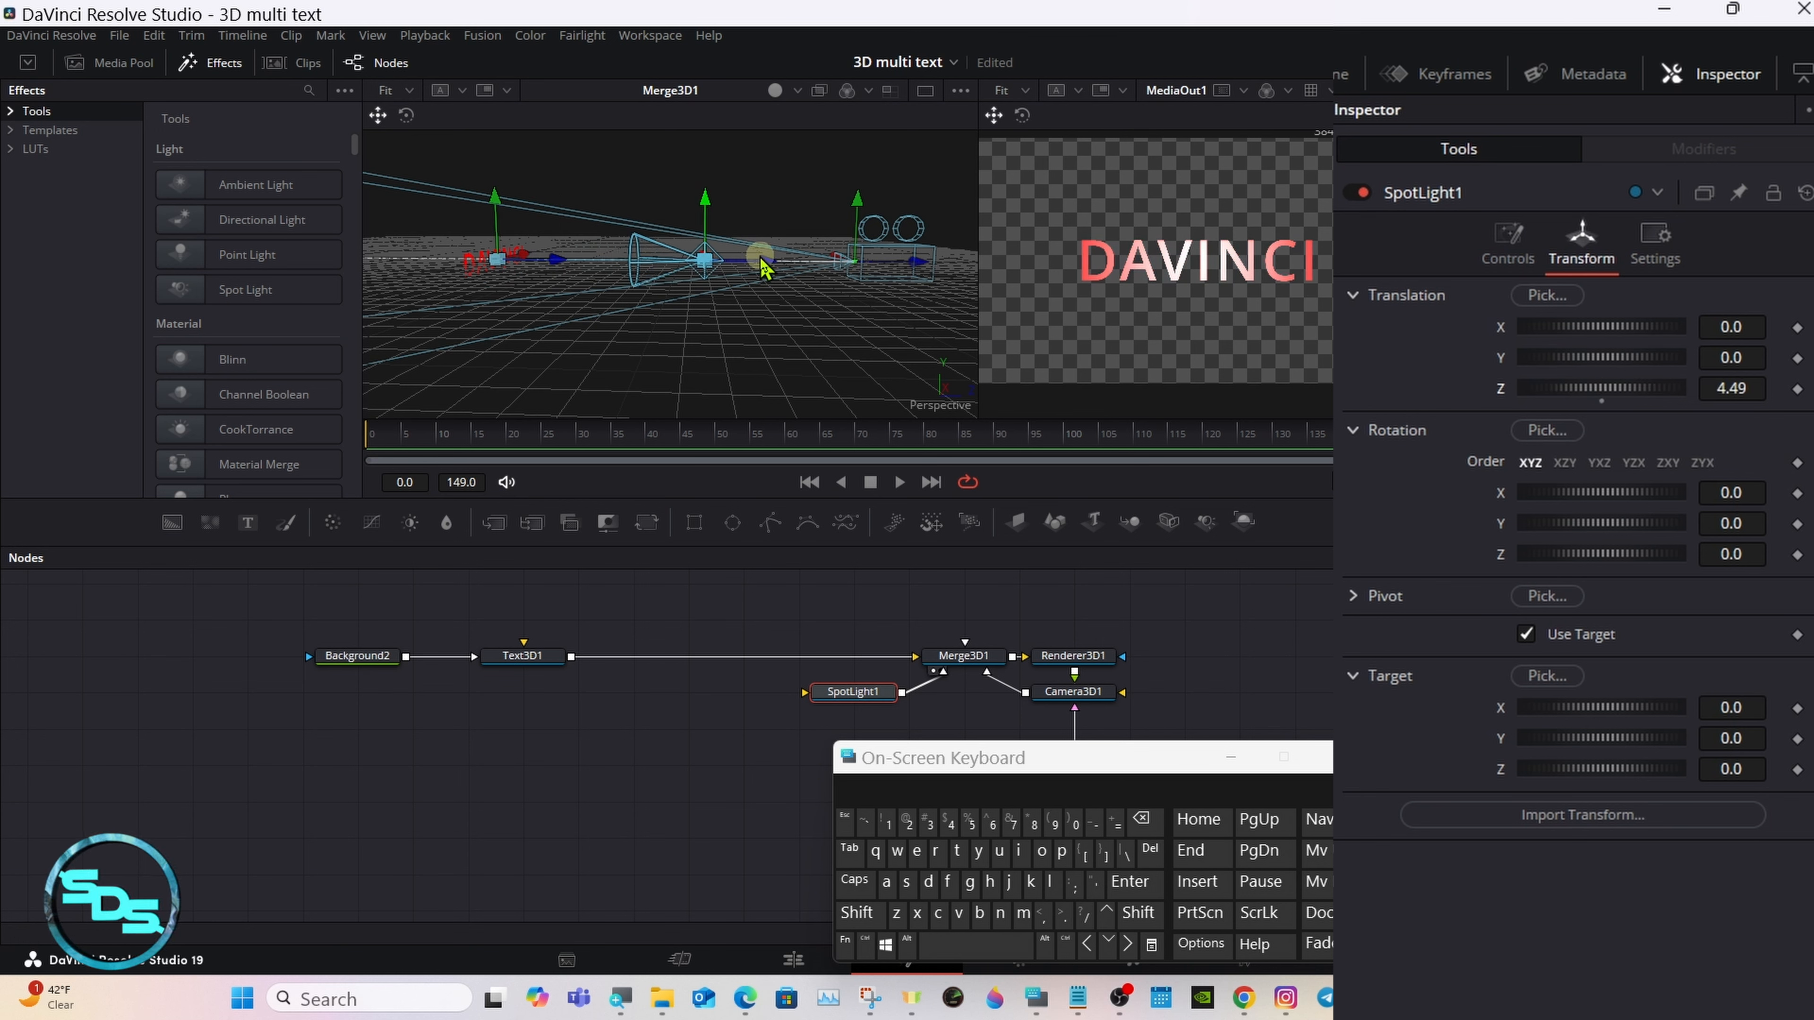
pyautogui.moveTo(765, 268); pyautogui.dragTo(822, 153)
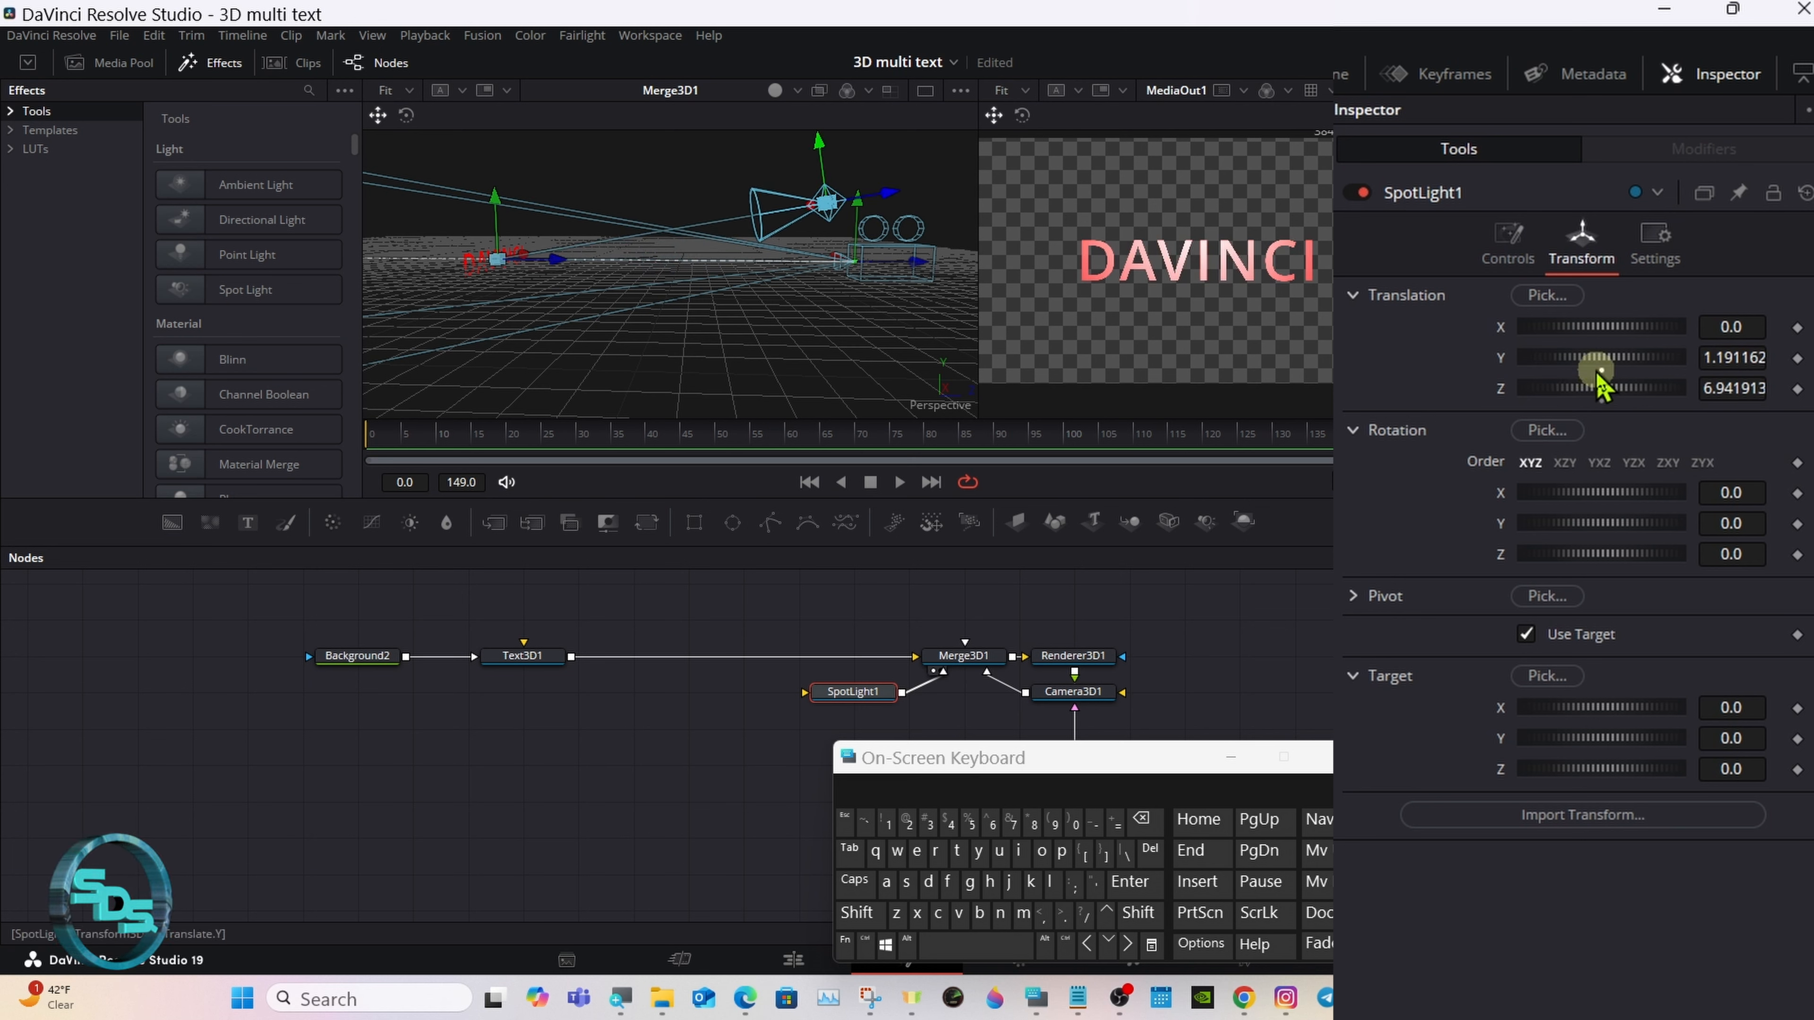
pyautogui.moveTo(1600, 375); pyautogui.dragTo(1642, 363)
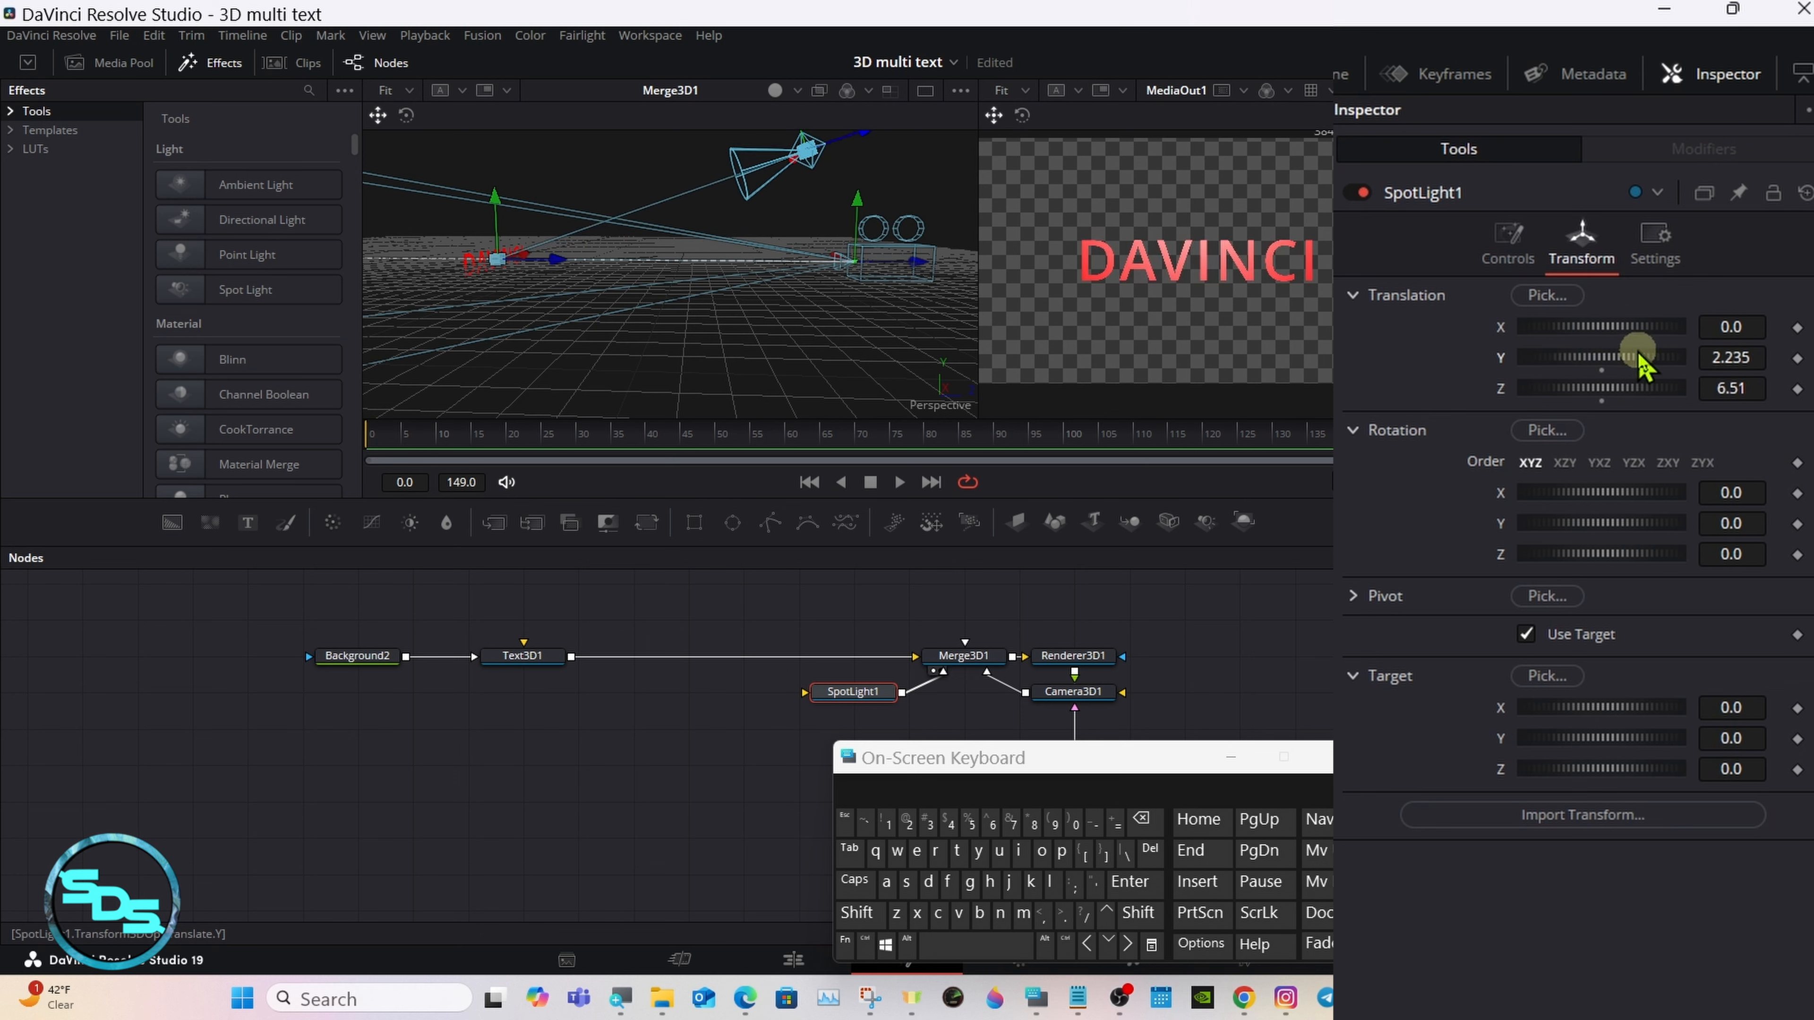
# Step: Widen the cone angle of SpotLight1 to 90
pyautogui.click(1532, 261)
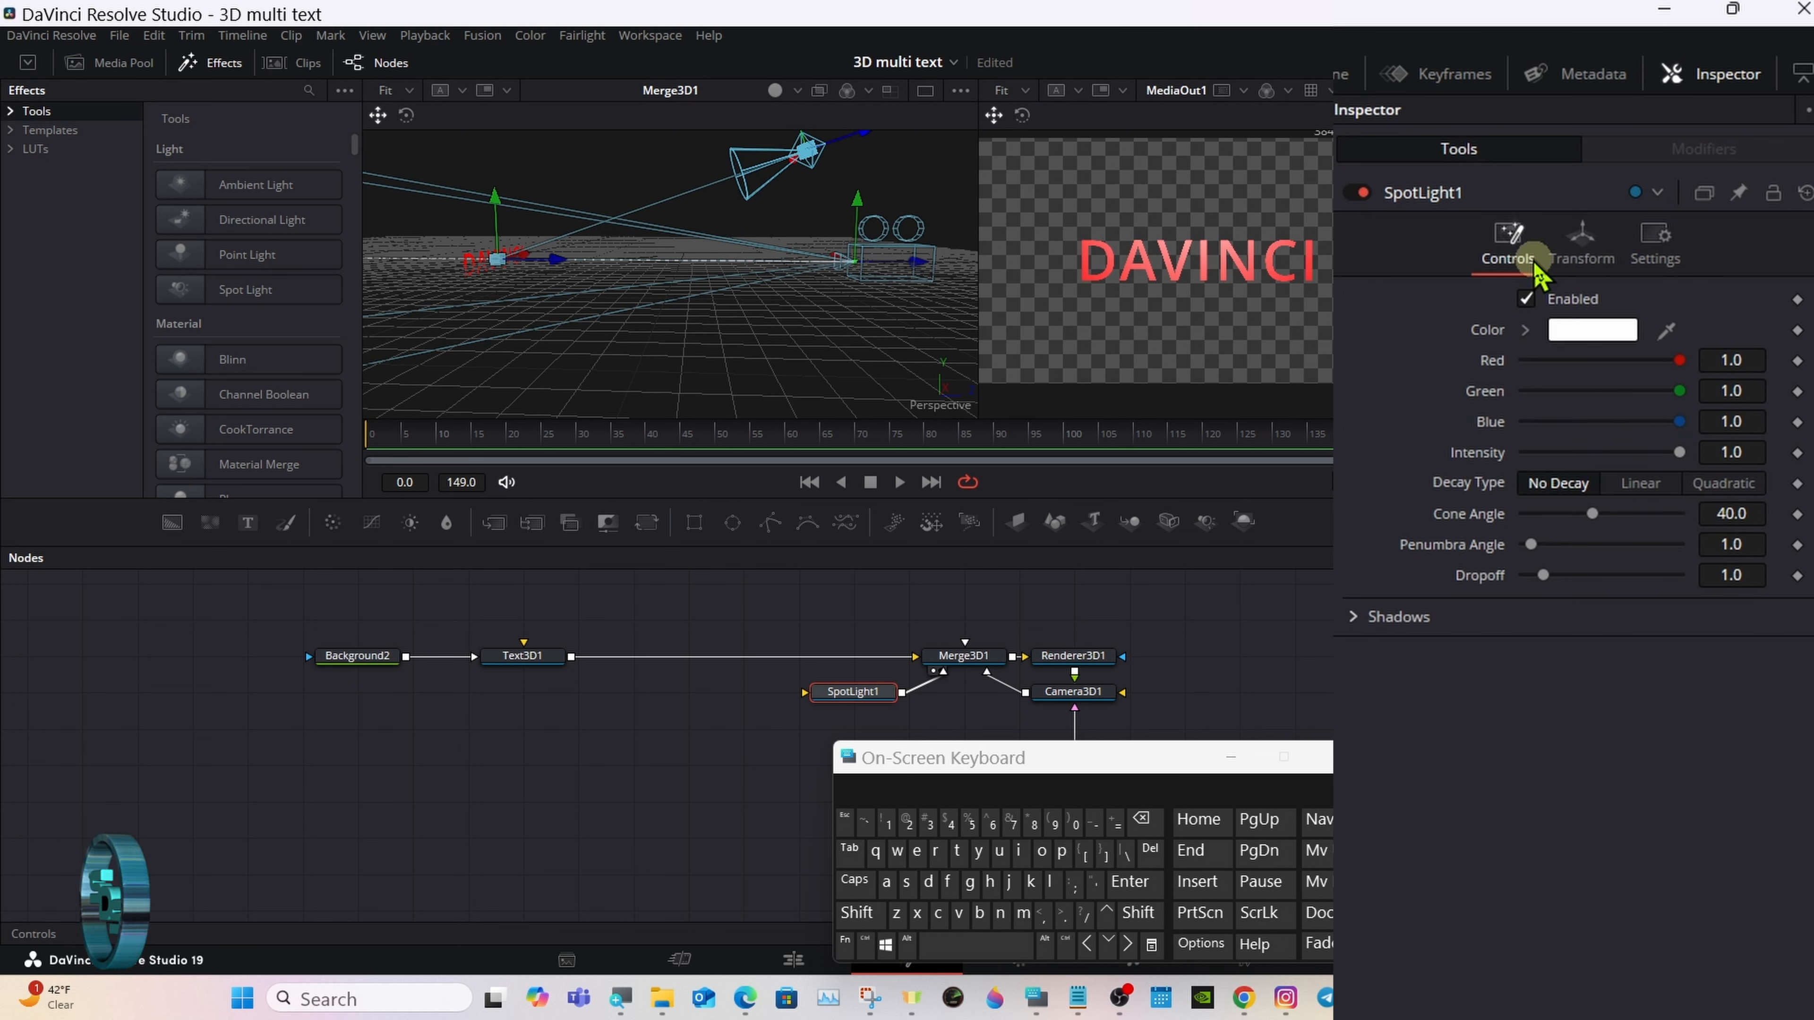
pyautogui.moveTo(1592, 515); pyautogui.dragTo(1680, 516)
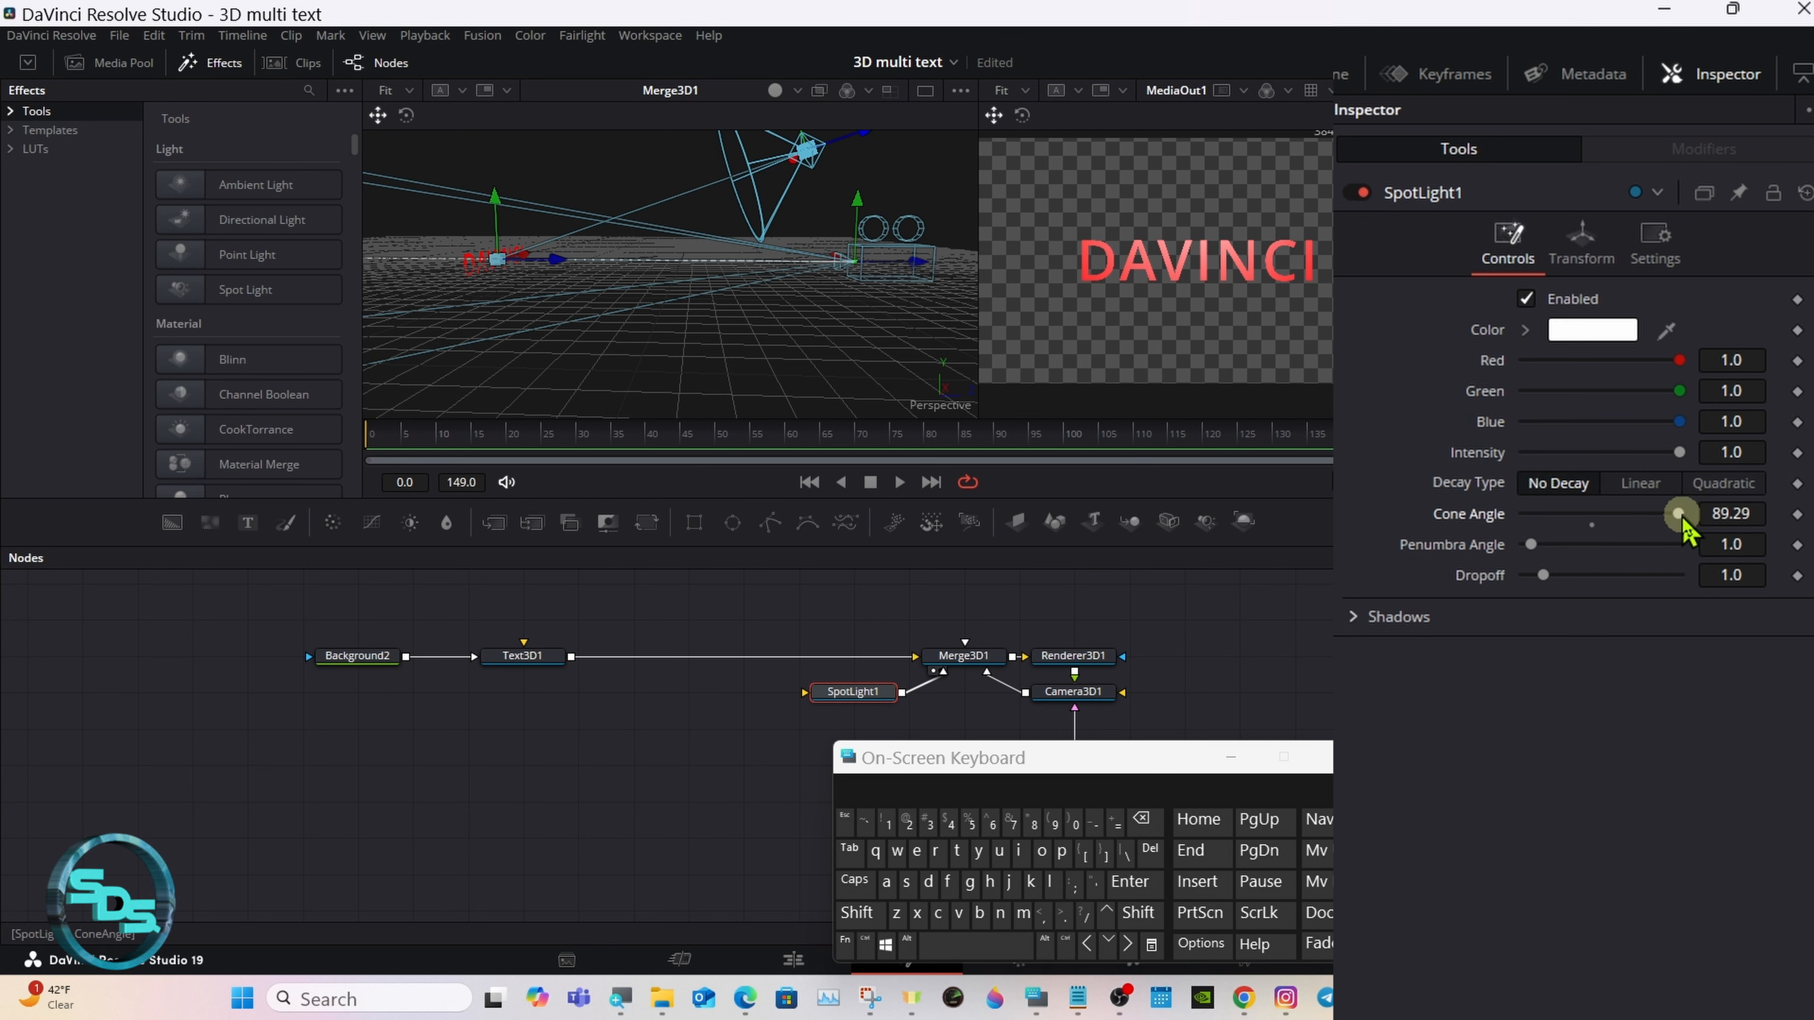
pyautogui.moveTo(1685, 528); pyautogui.dragTo(1691, 527)
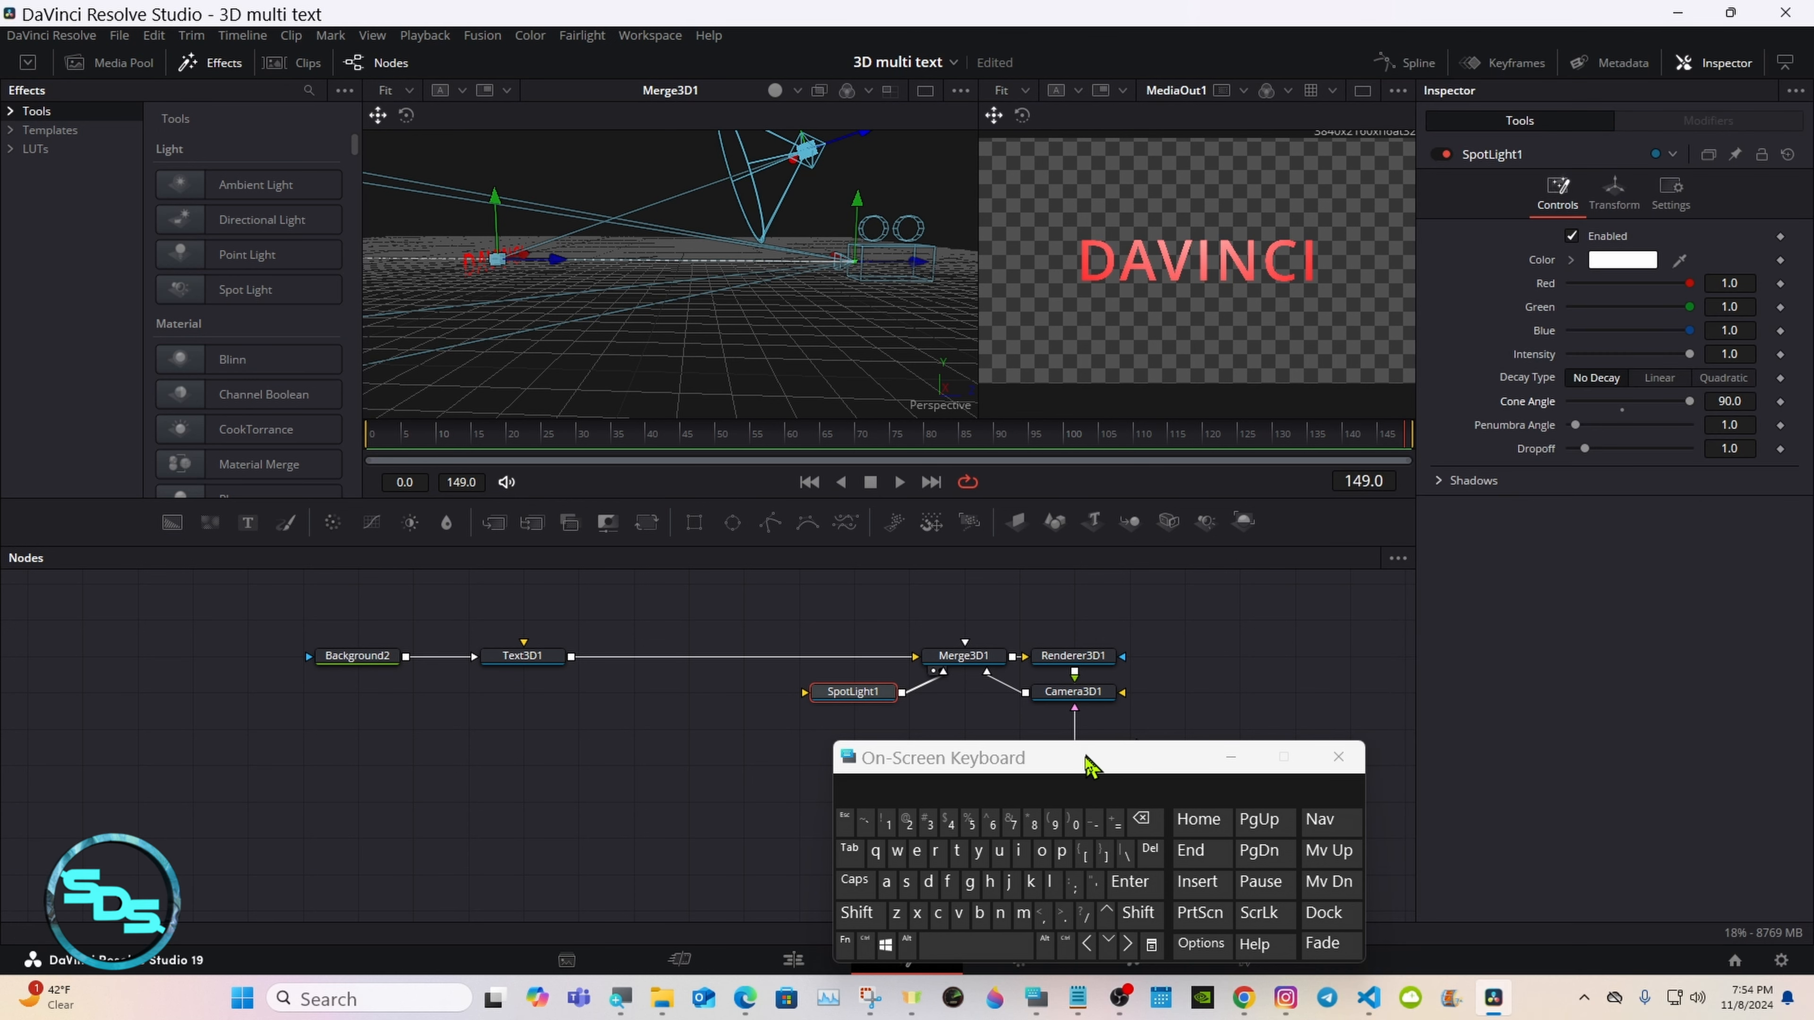
# Step: Select the Text3D1 node and scale the Merge3D1 viewer to fit it
pyautogui.moveTo(1087, 760); pyautogui.dragTo(1315, 647)
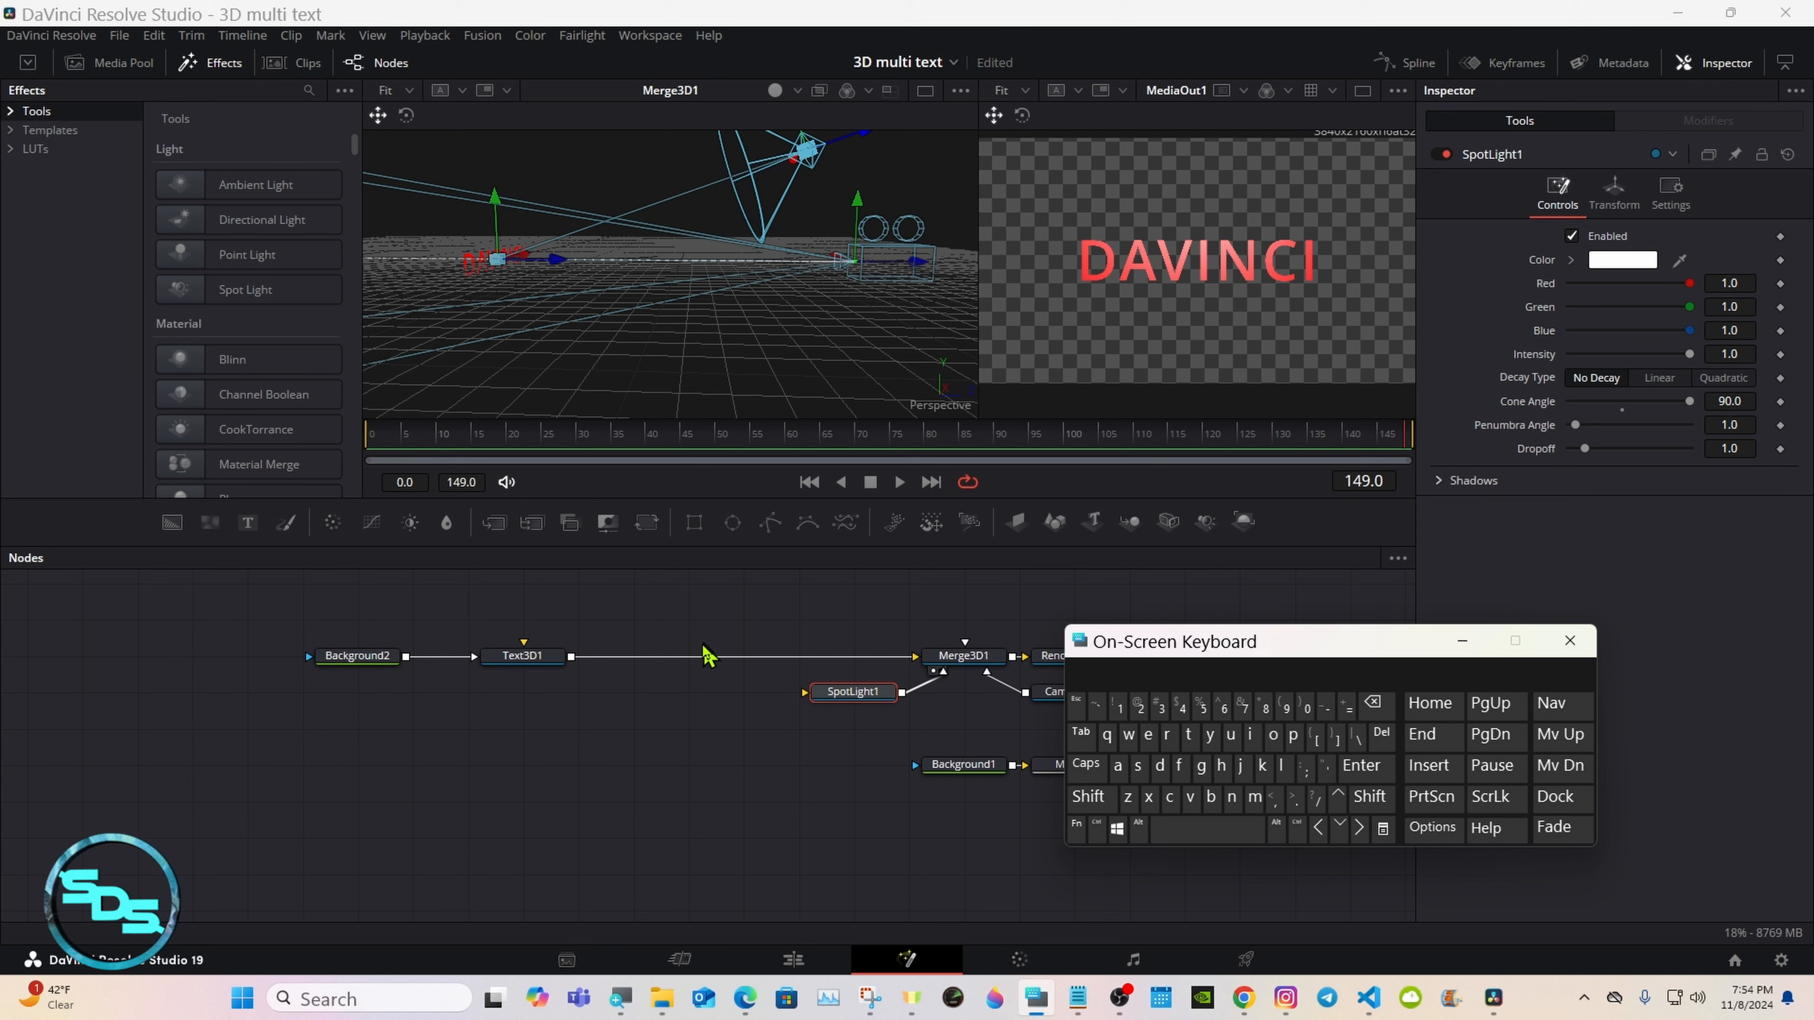
pyautogui.click(537, 665)
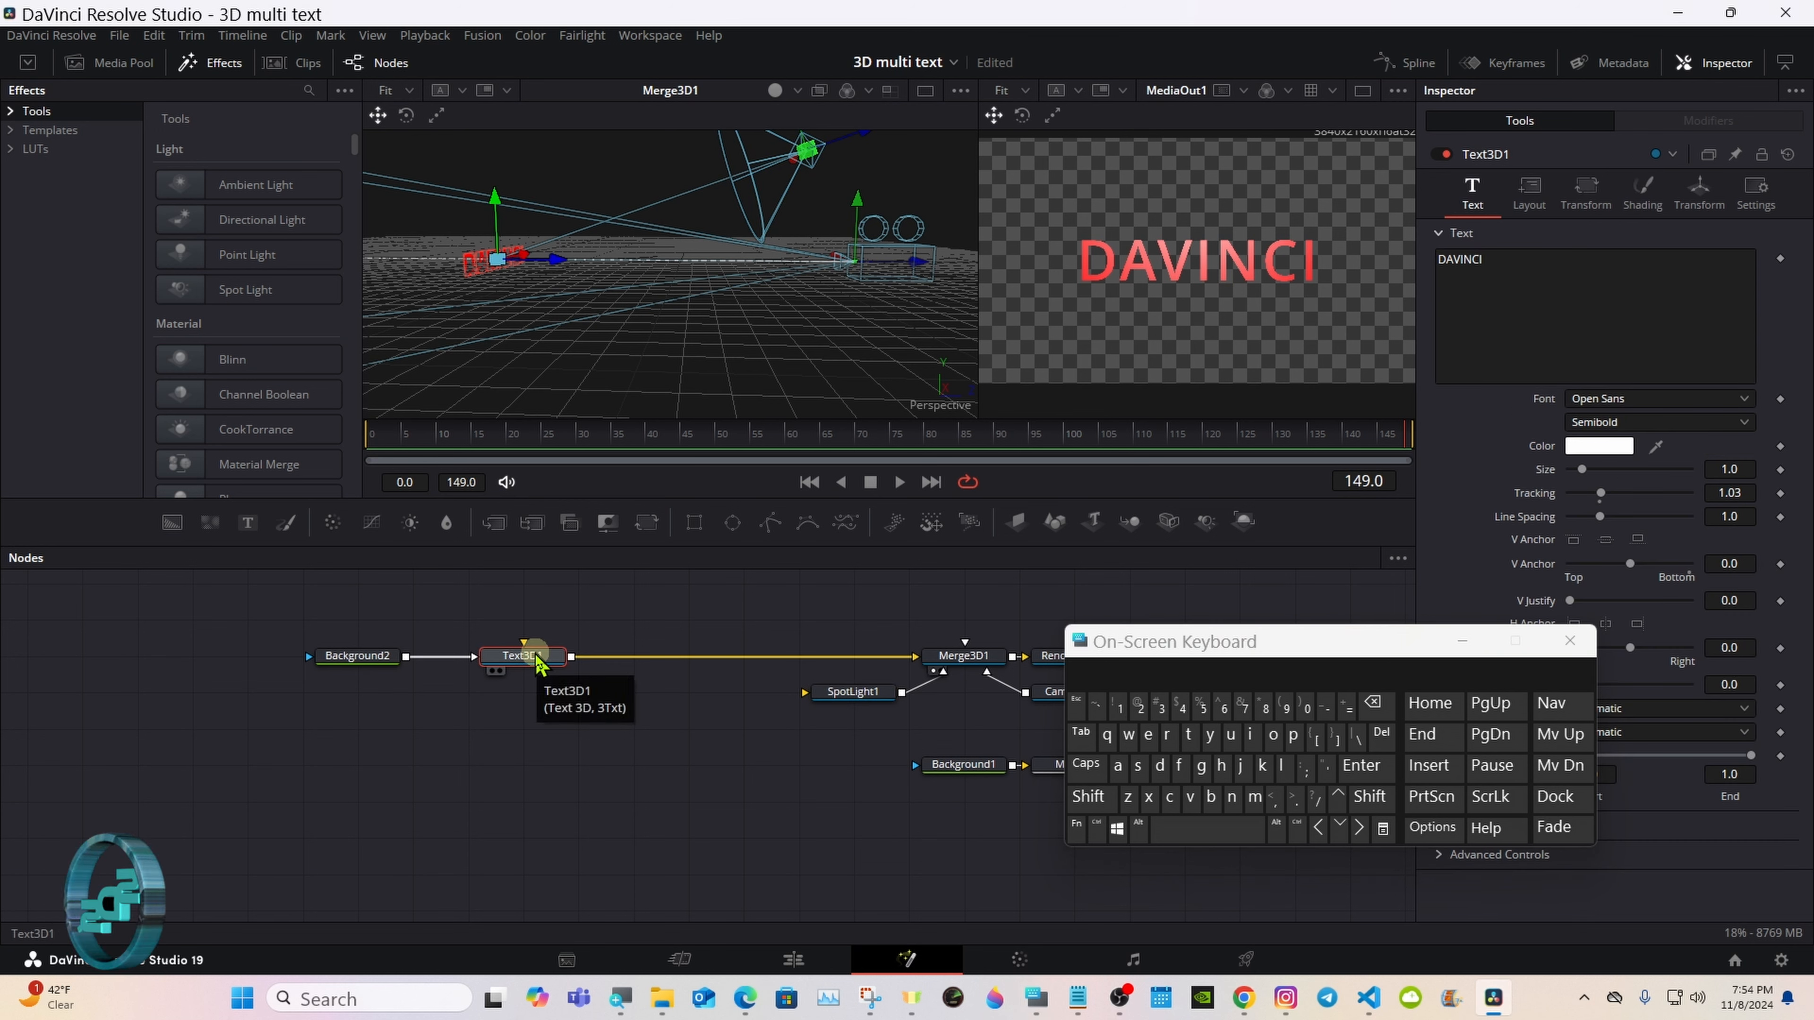
pyautogui.rightClick(714, 311)
pyautogui.moveTo(761, 325)
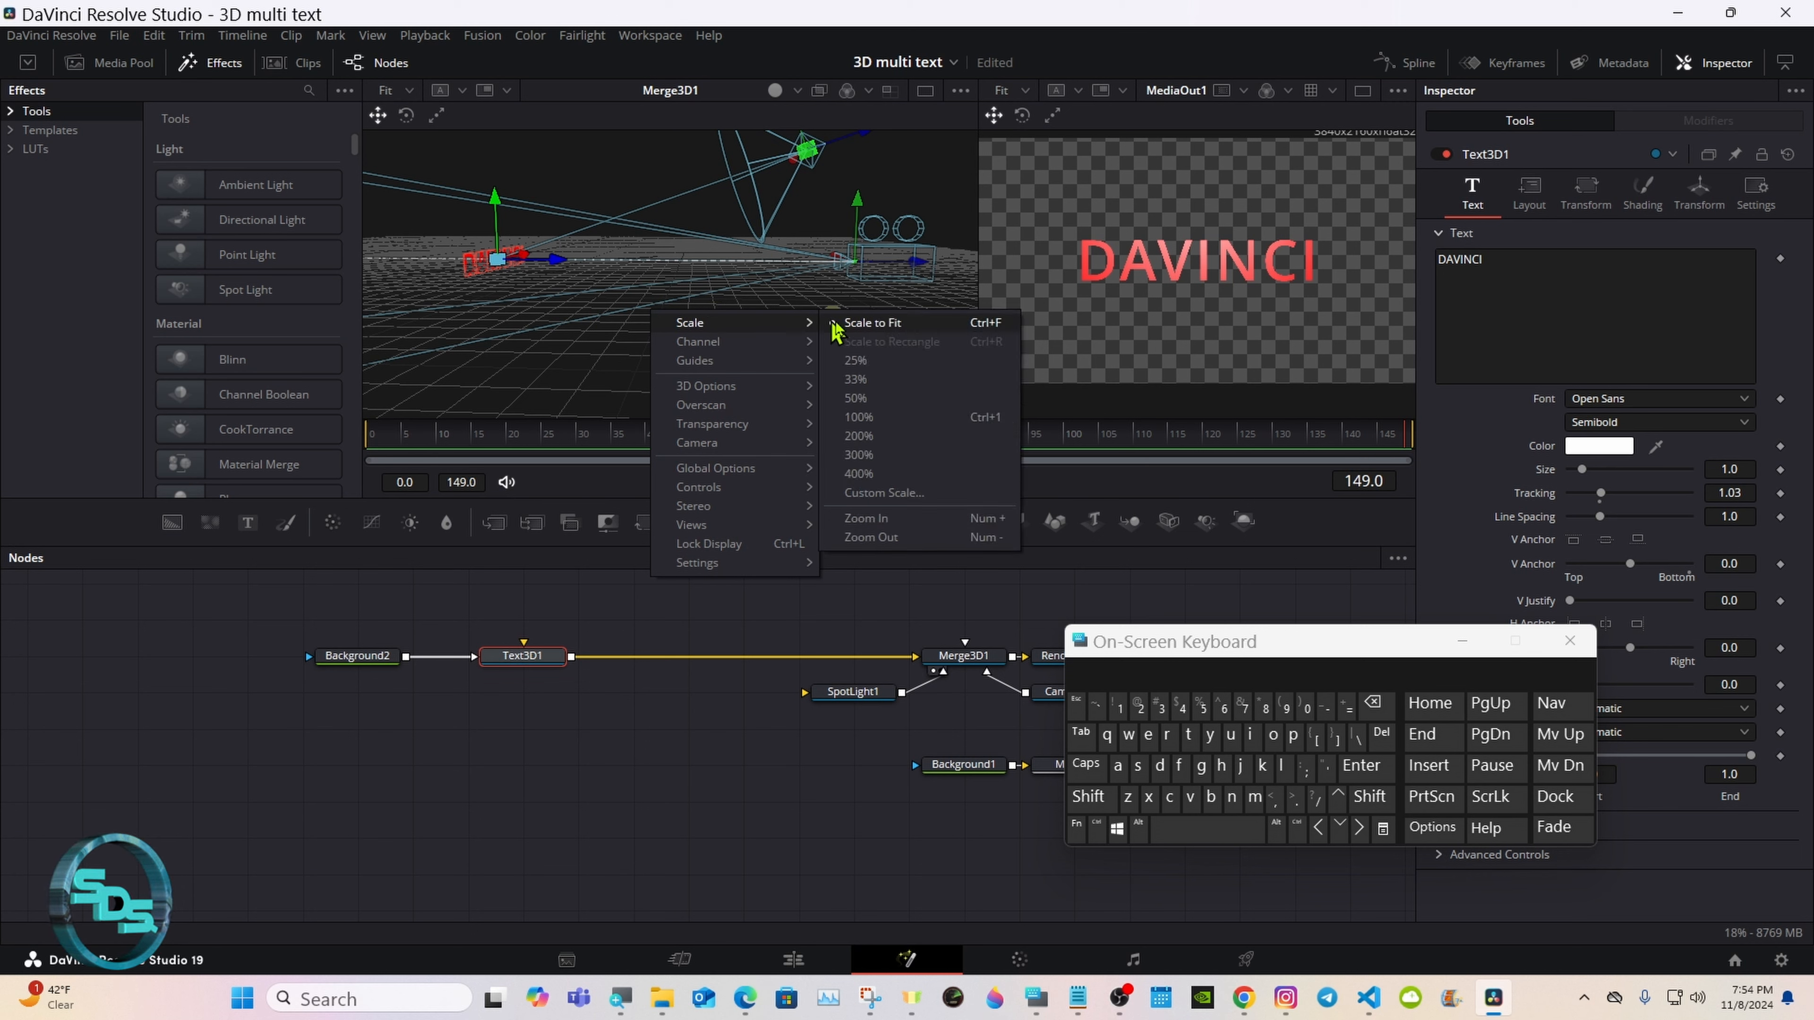
pyautogui.click(858, 333)
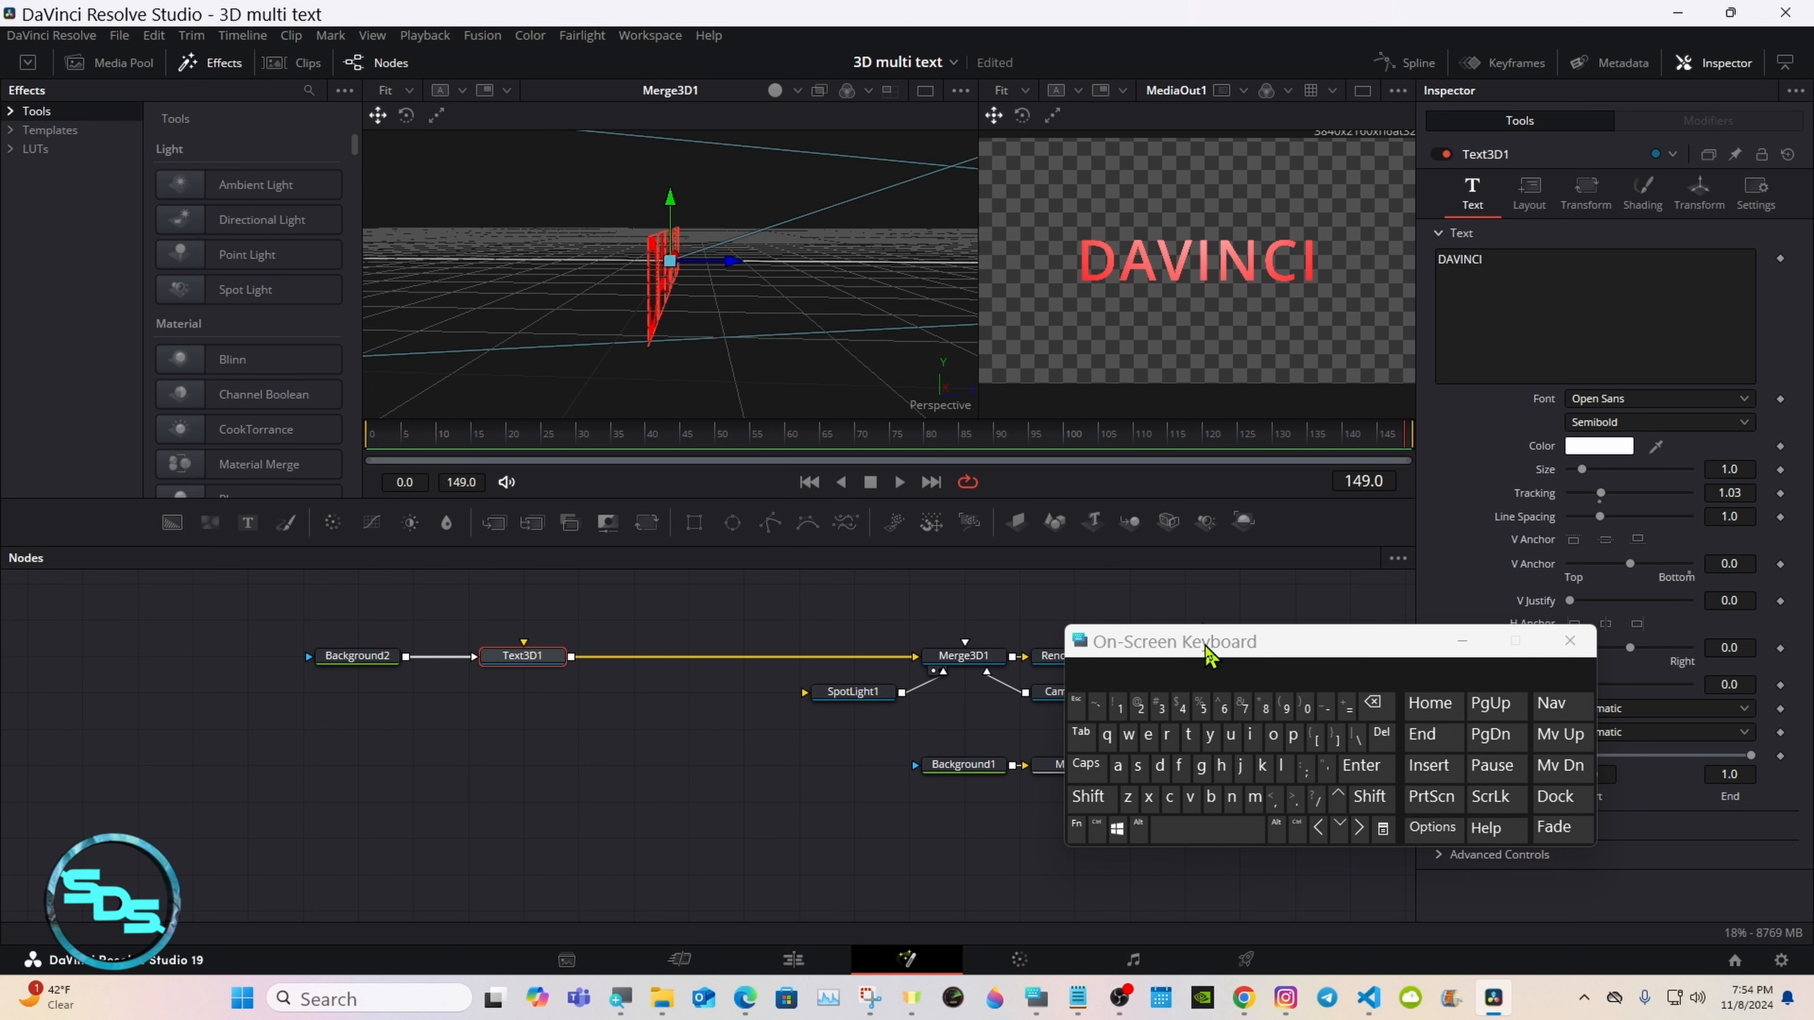
# Step: Set the extrusion depth of Text3D1 to 0.1
pyautogui.moveTo(1211, 654); pyautogui.dragTo(818, 665)
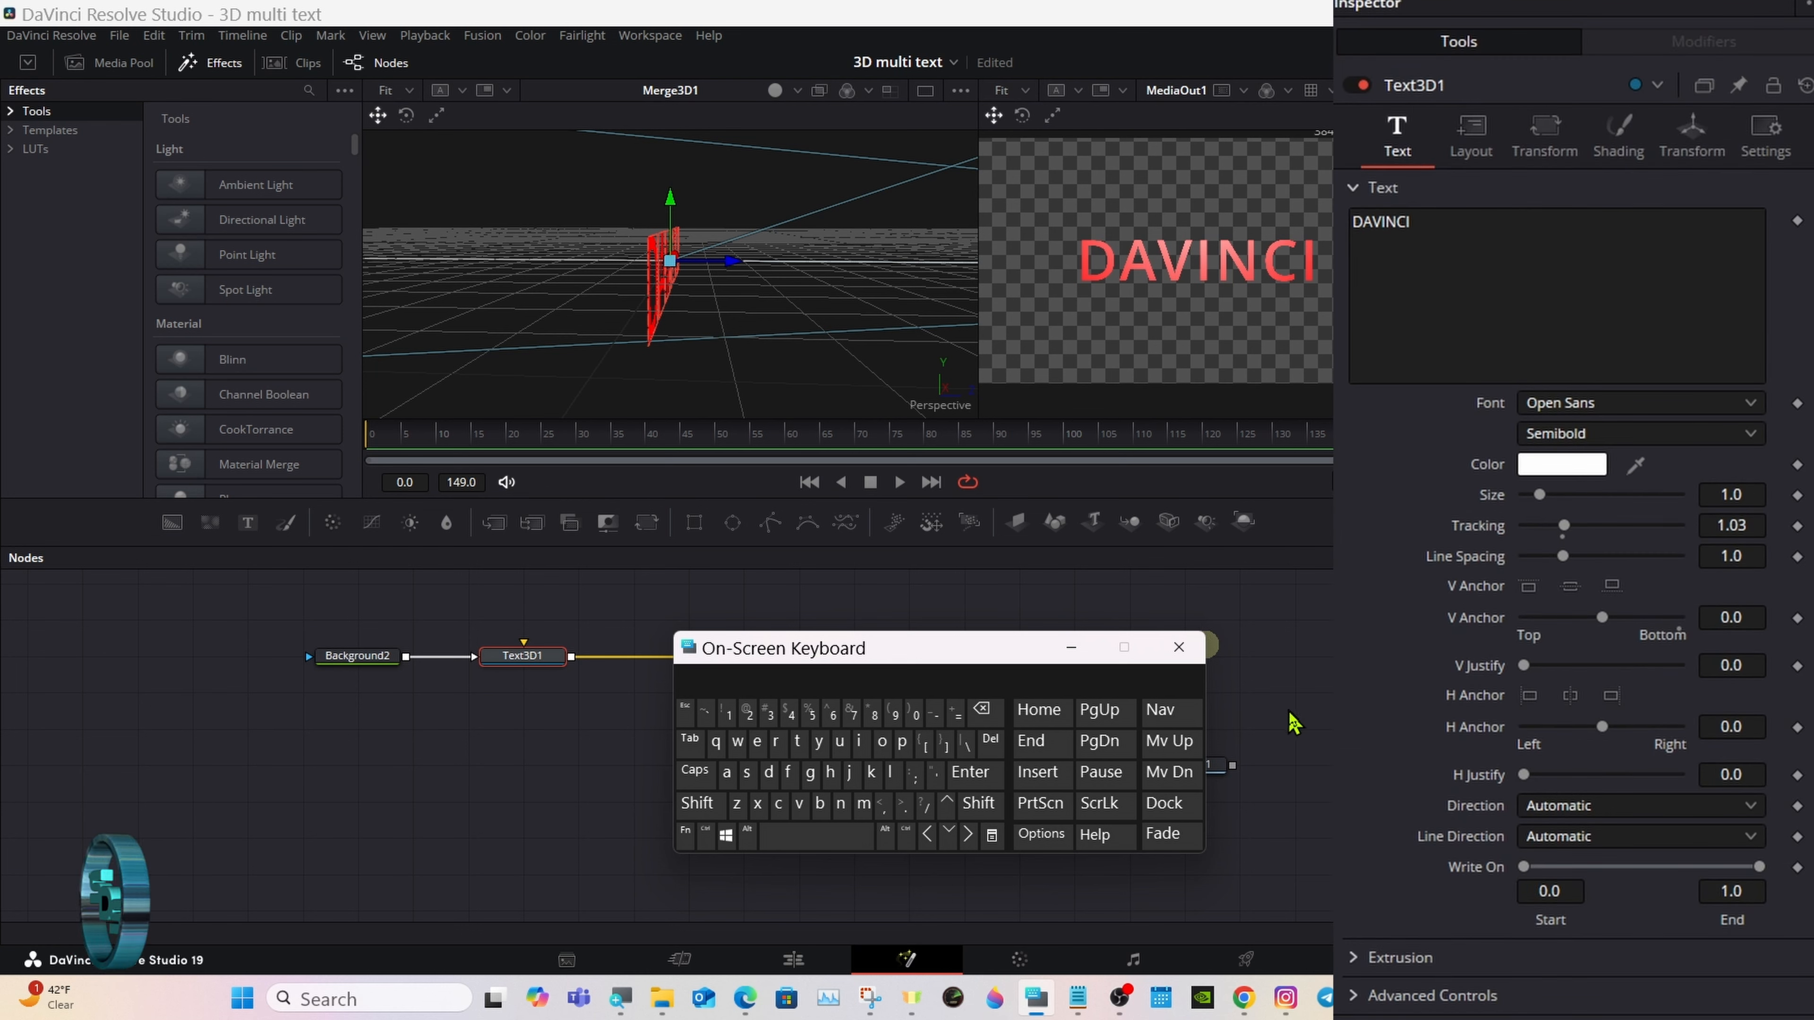
pyautogui.click(1357, 961)
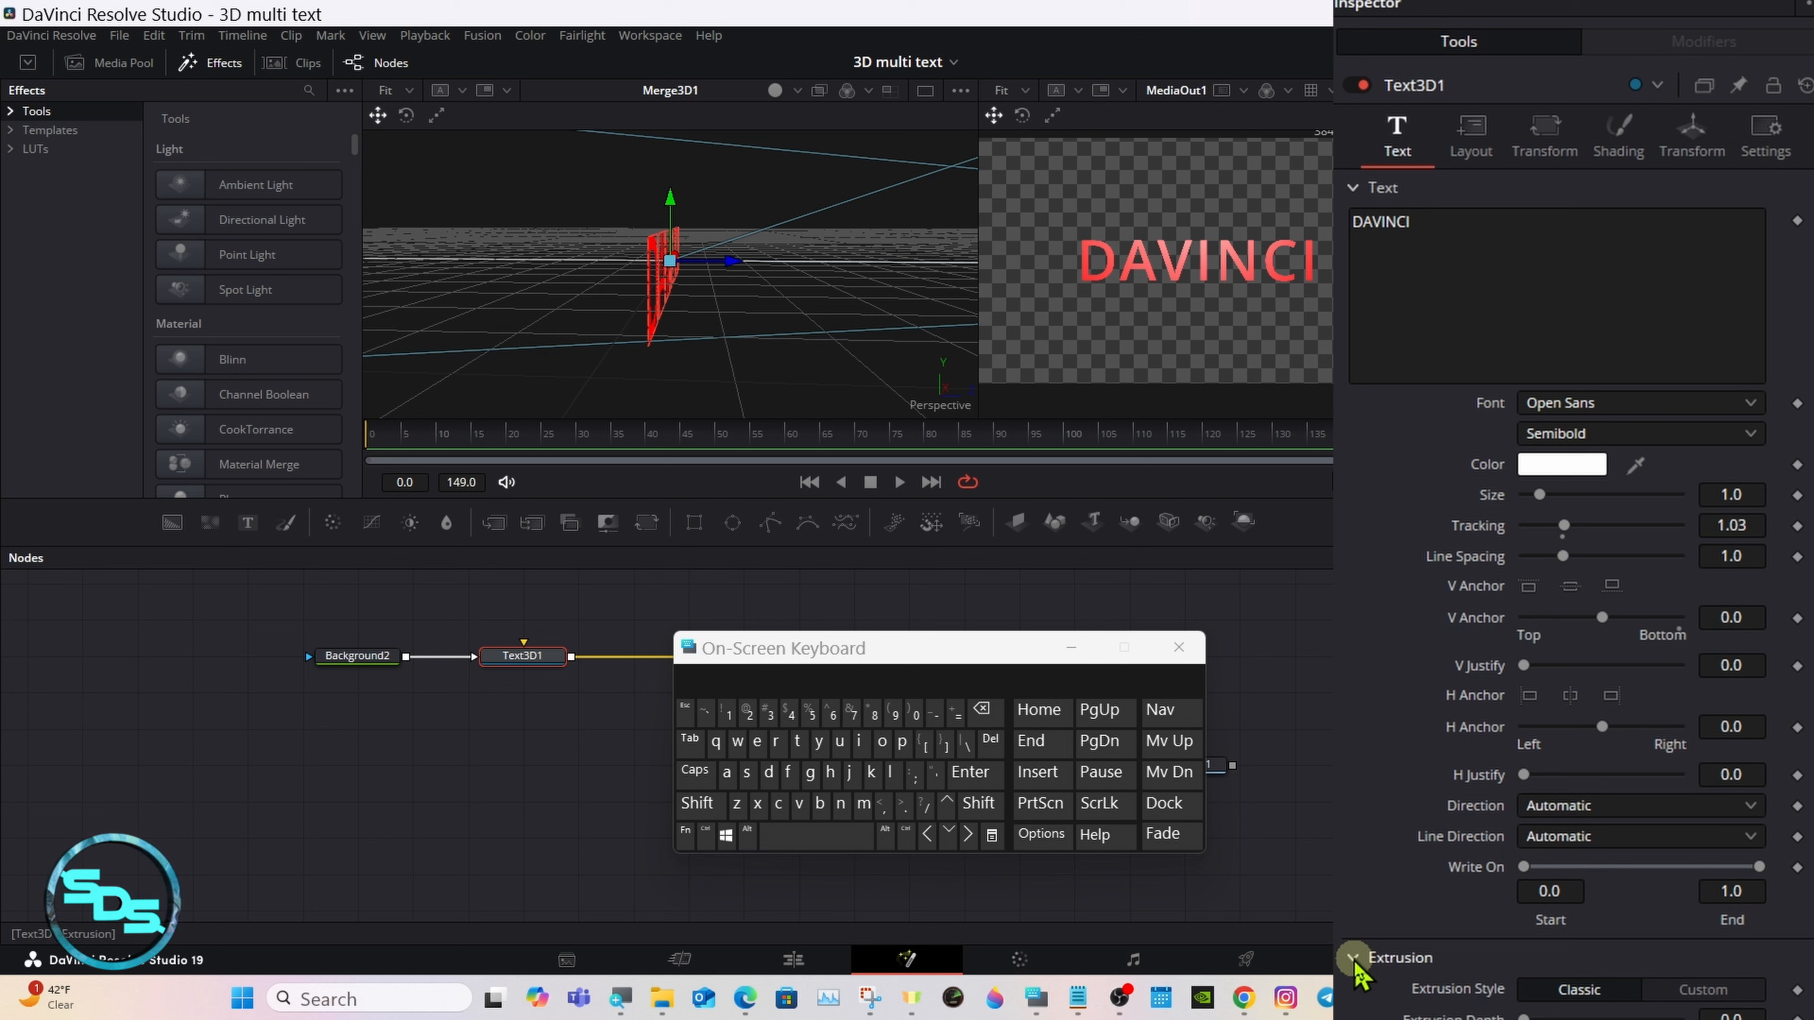
pyautogui.scroll(-1, 1807, 429)
pyautogui.scroll(-1, 1807, 501)
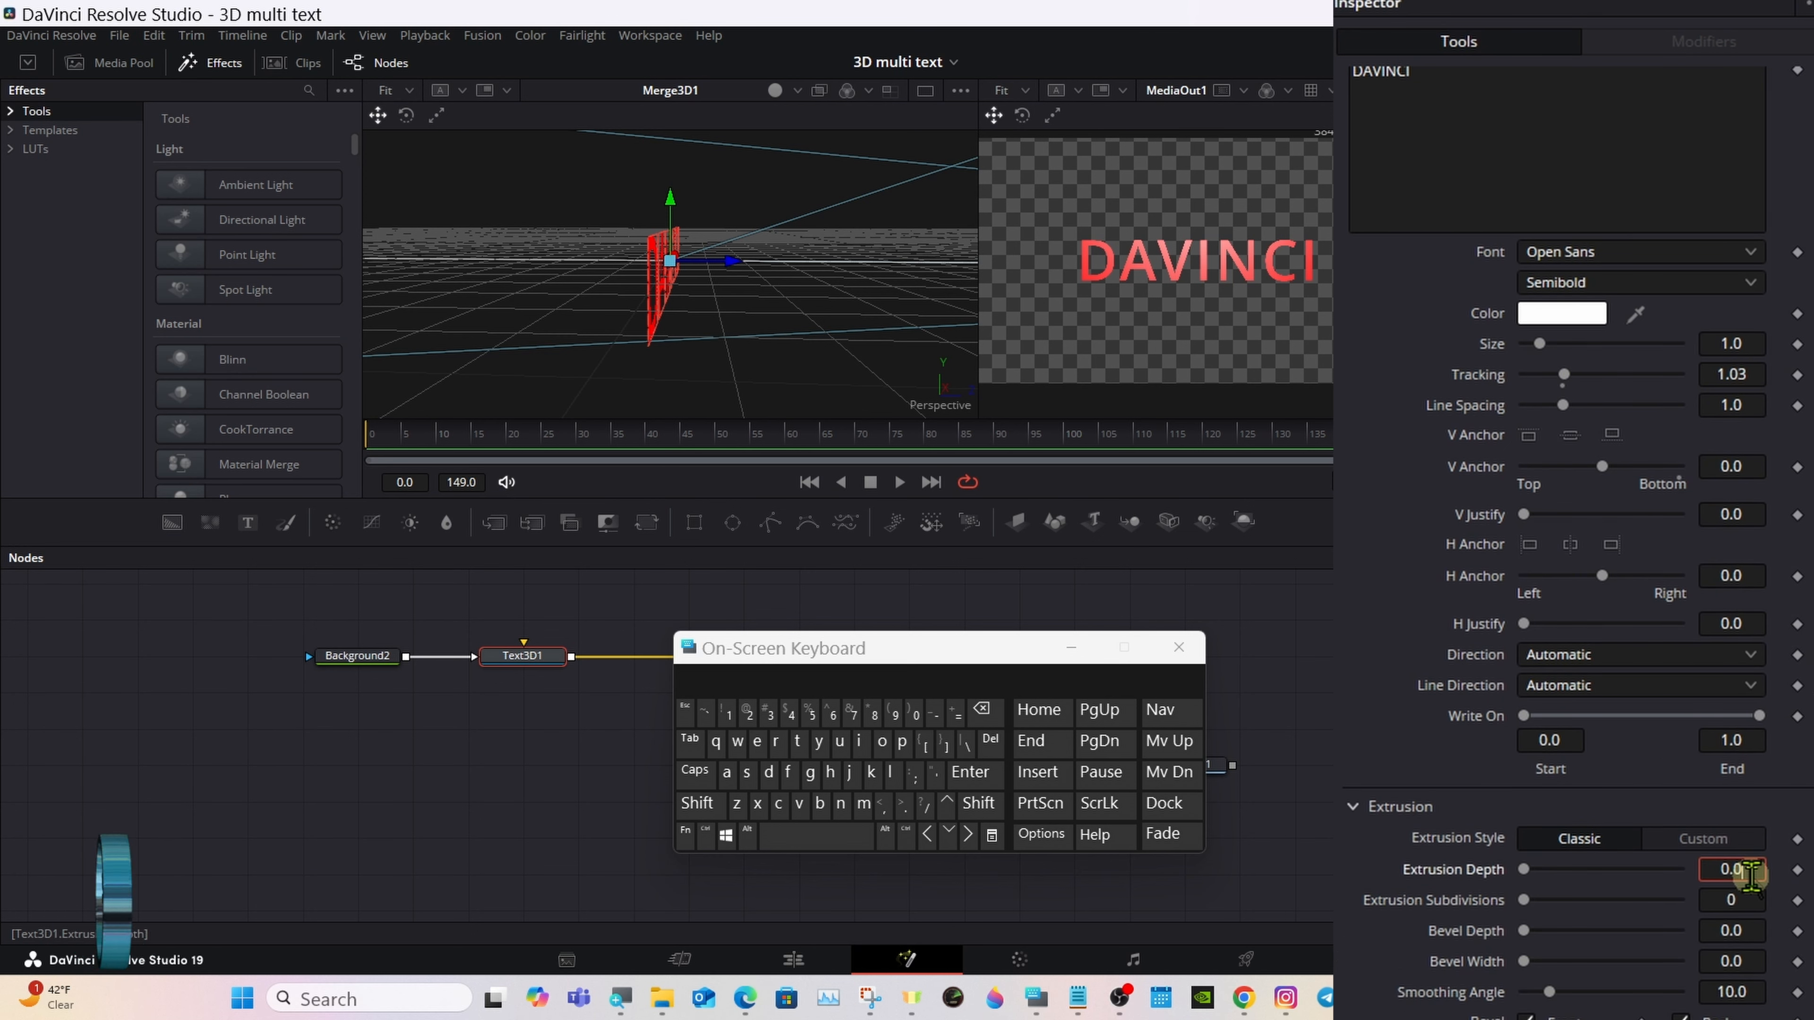
pyautogui.click(1751, 873)
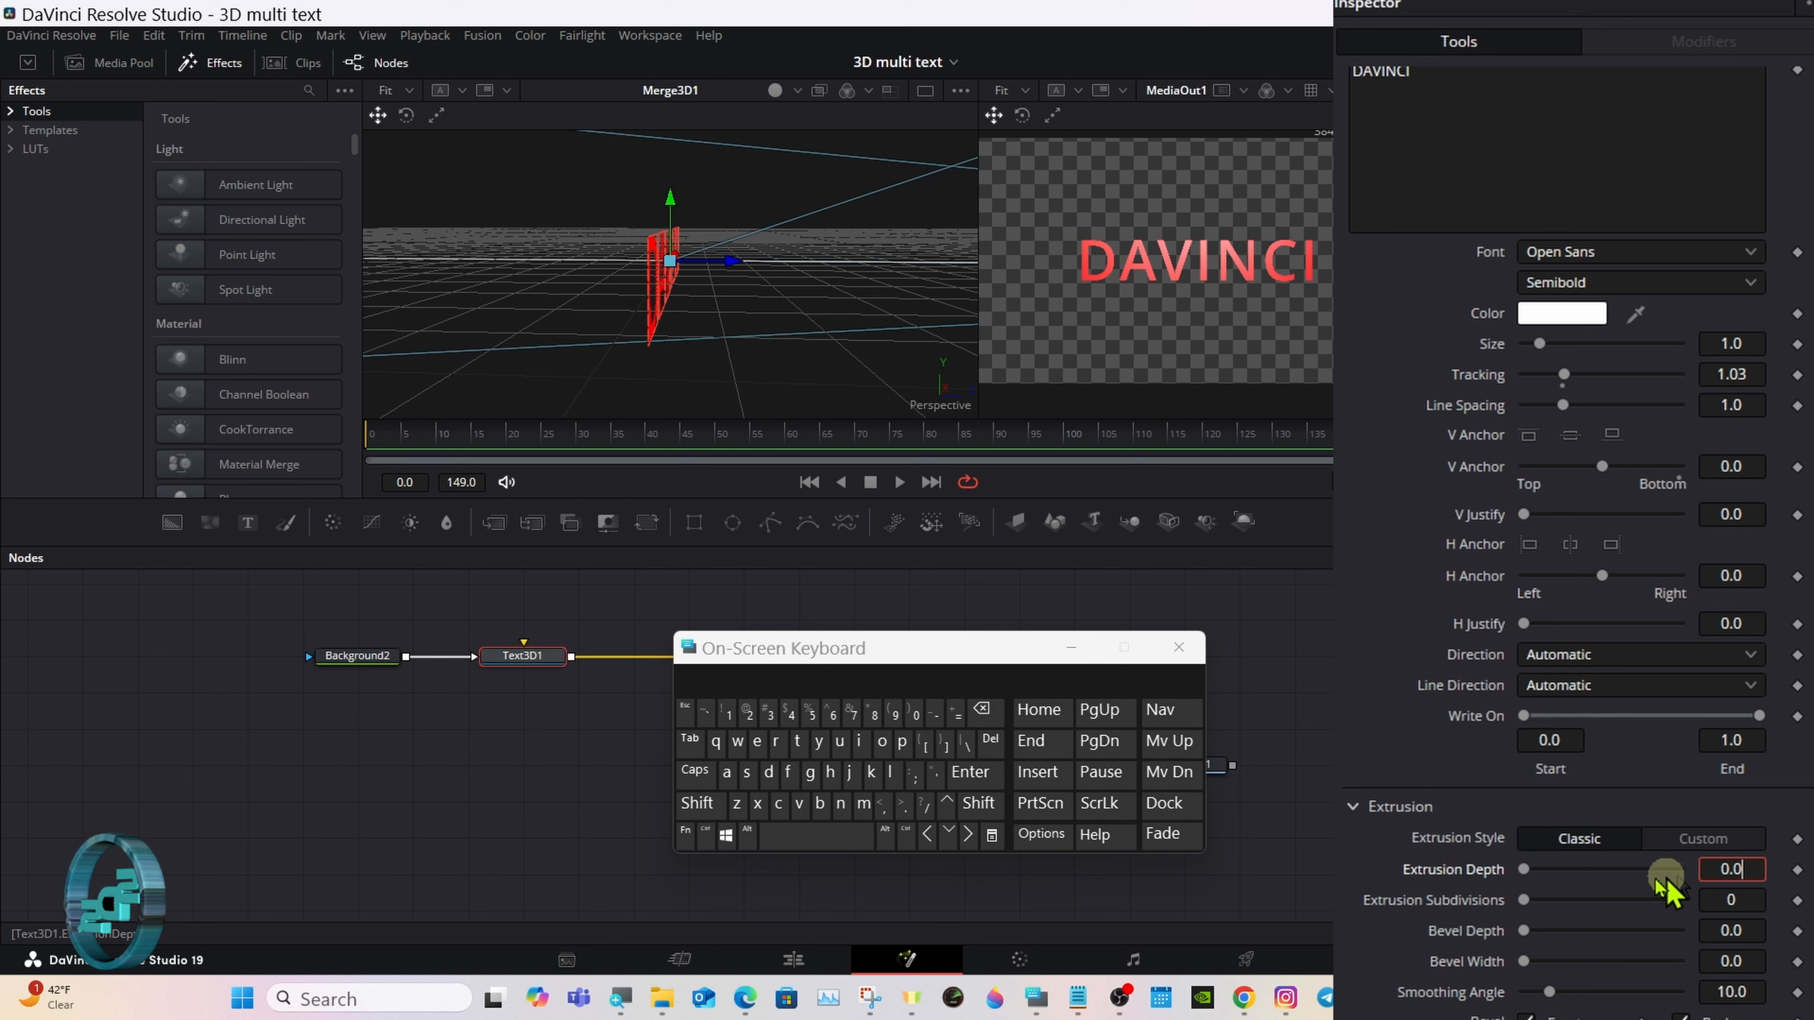
pyautogui.click(997, 721)
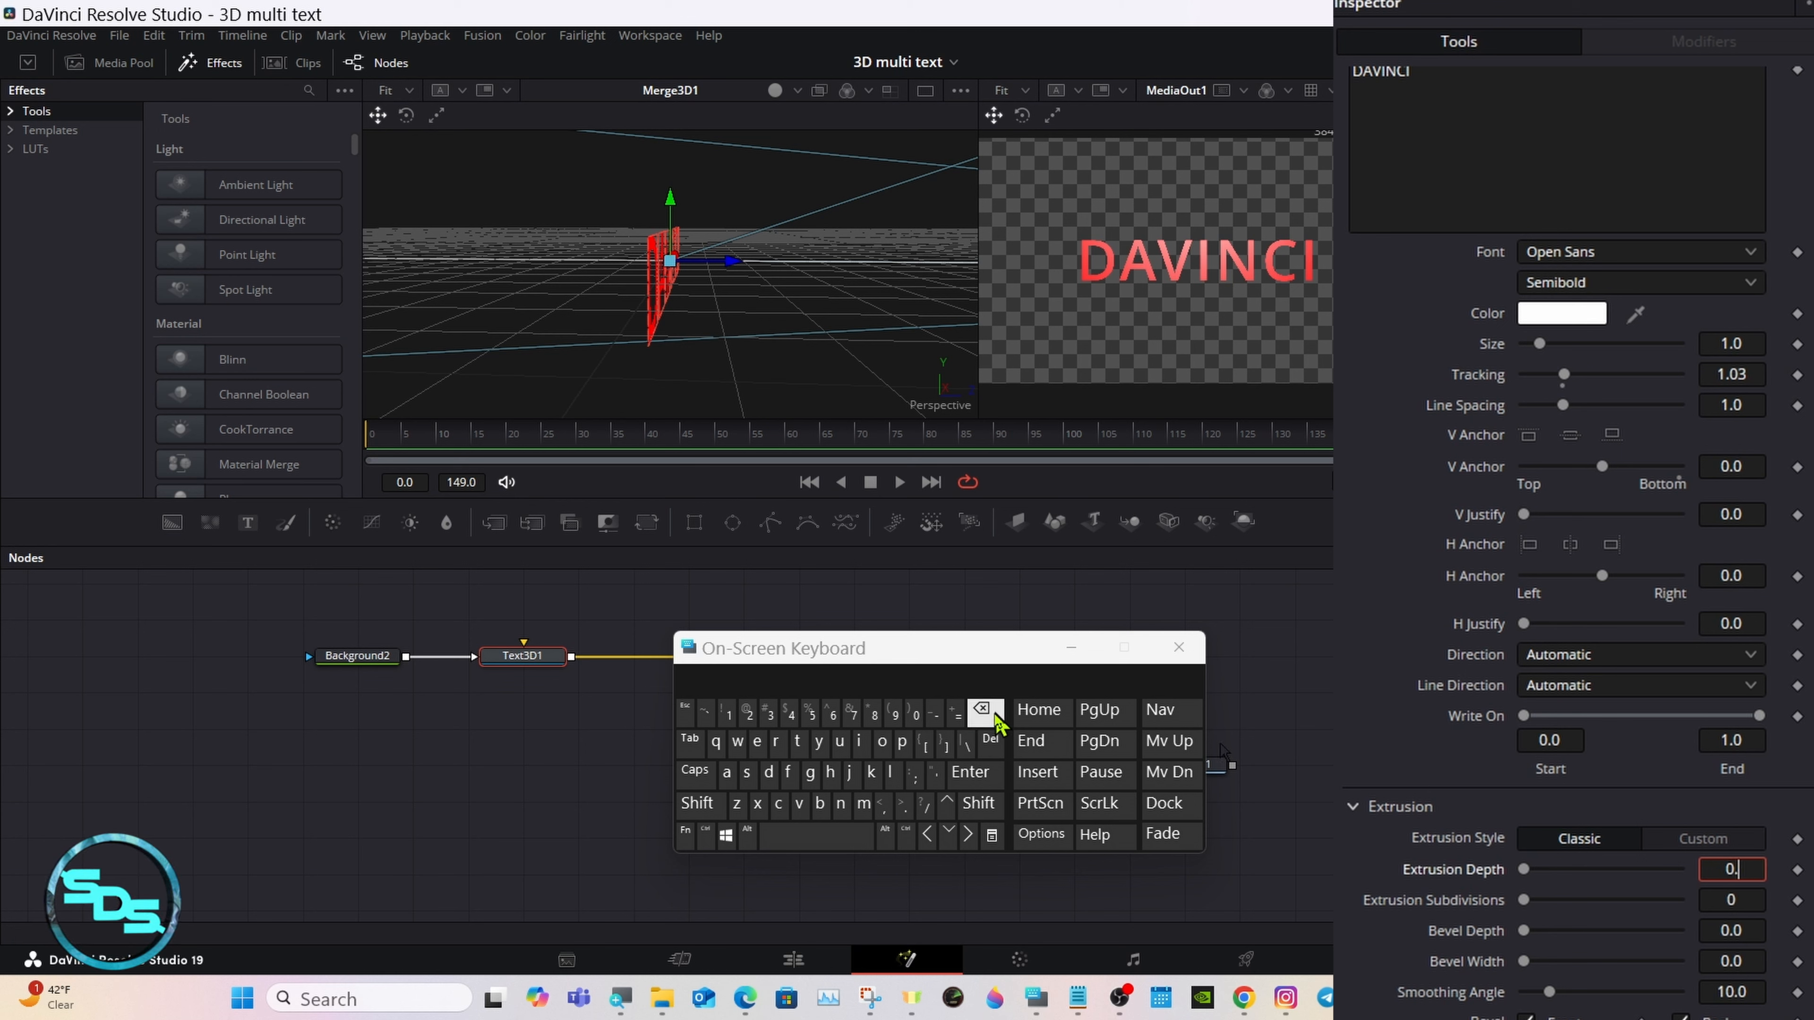
pyautogui.click(729, 713)
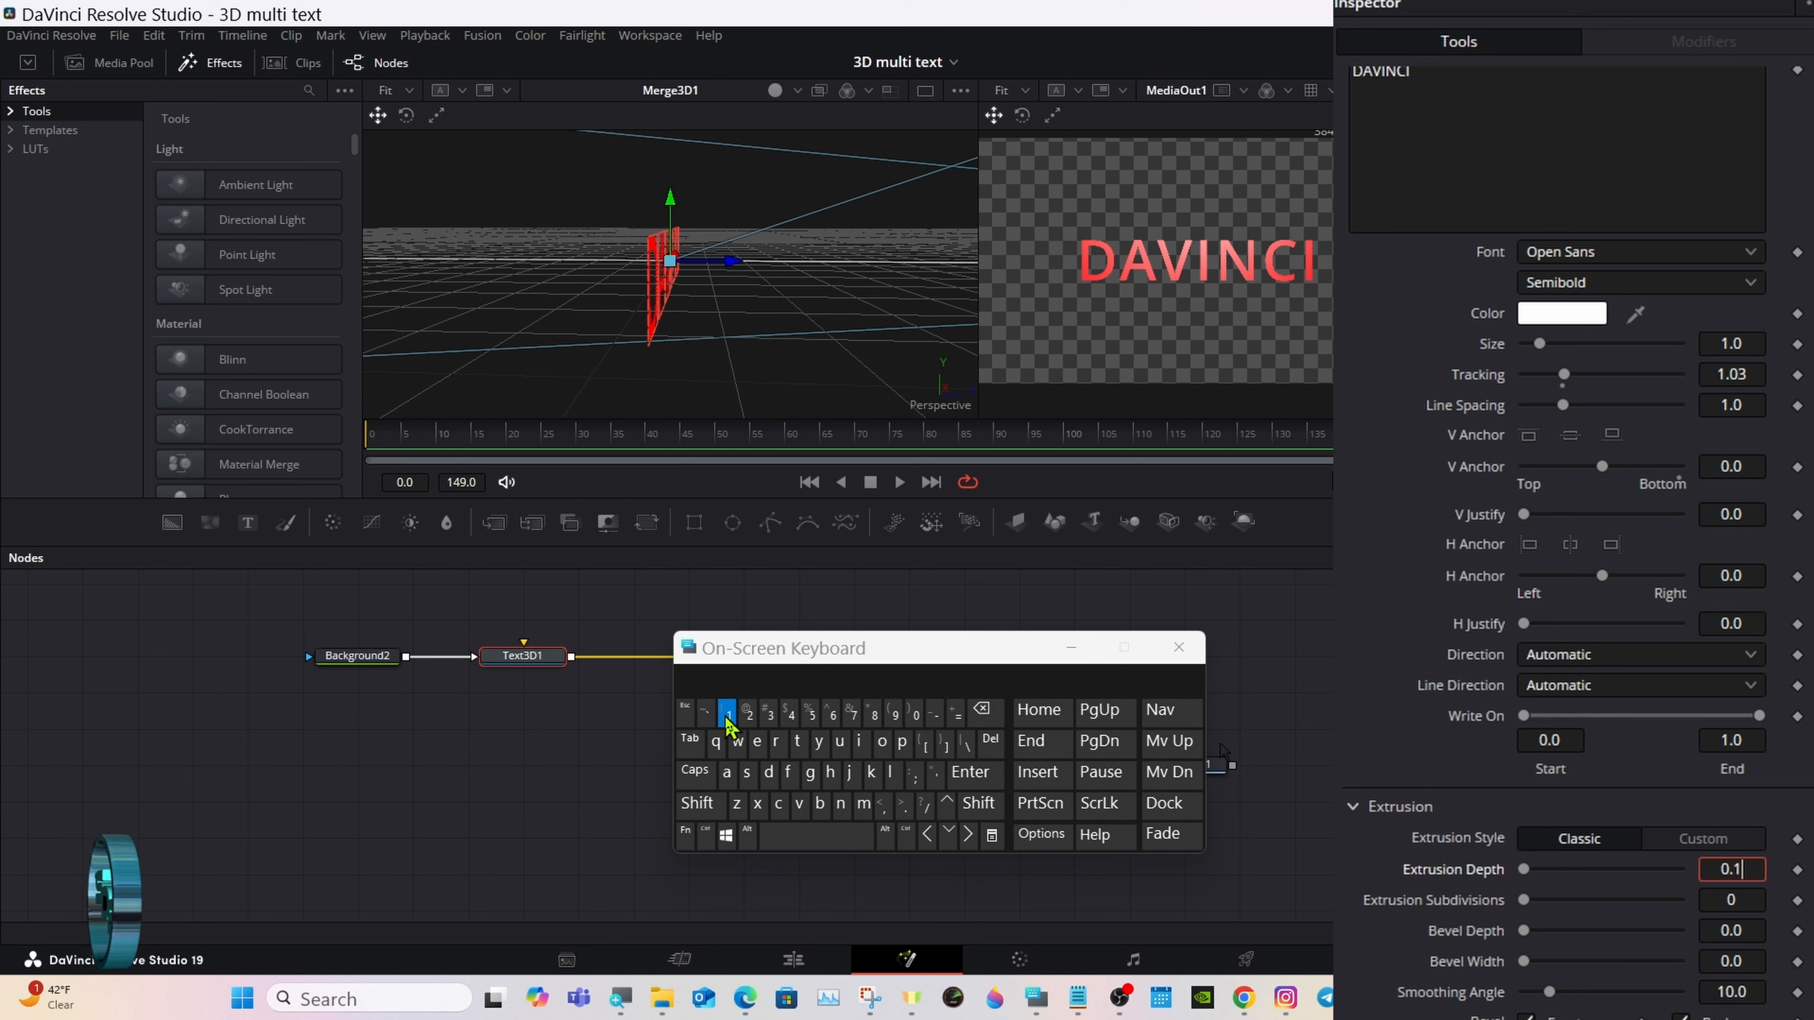
pyautogui.click(970, 772)
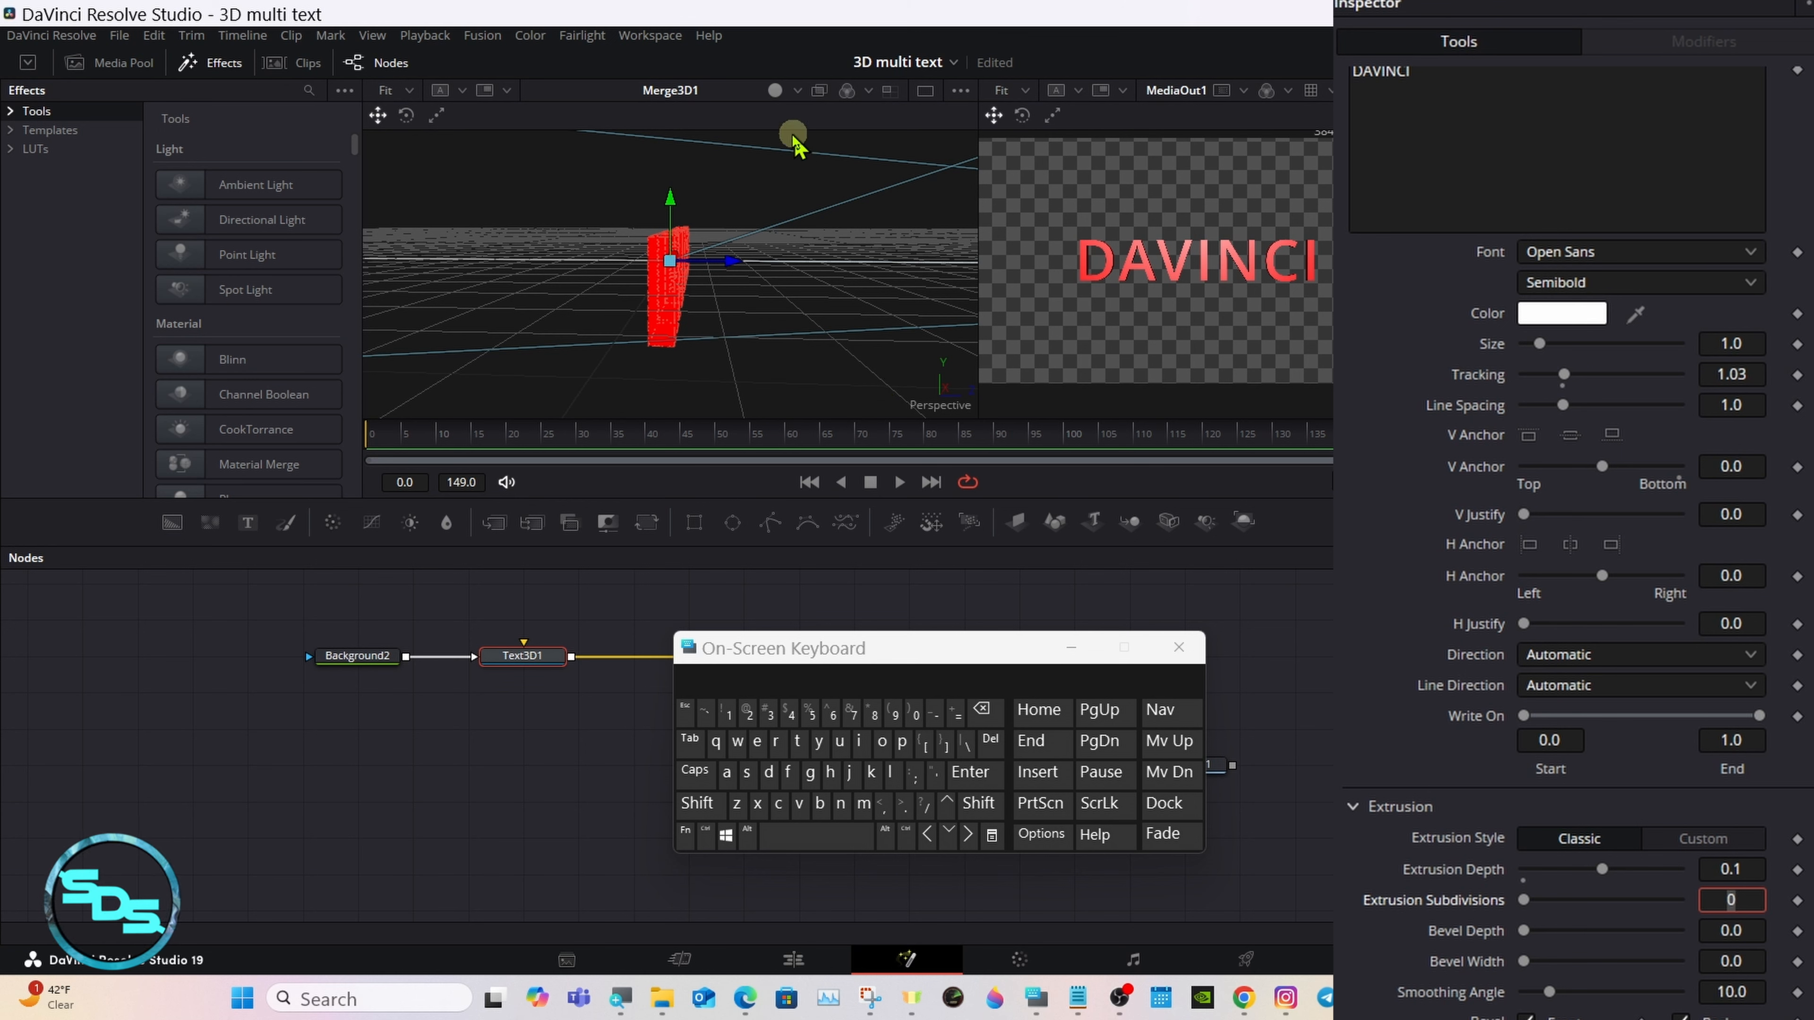
# Step: Turn on lighting in the Merge3D1 viewer and view the extruded text from the side
pyautogui.click(775, 92)
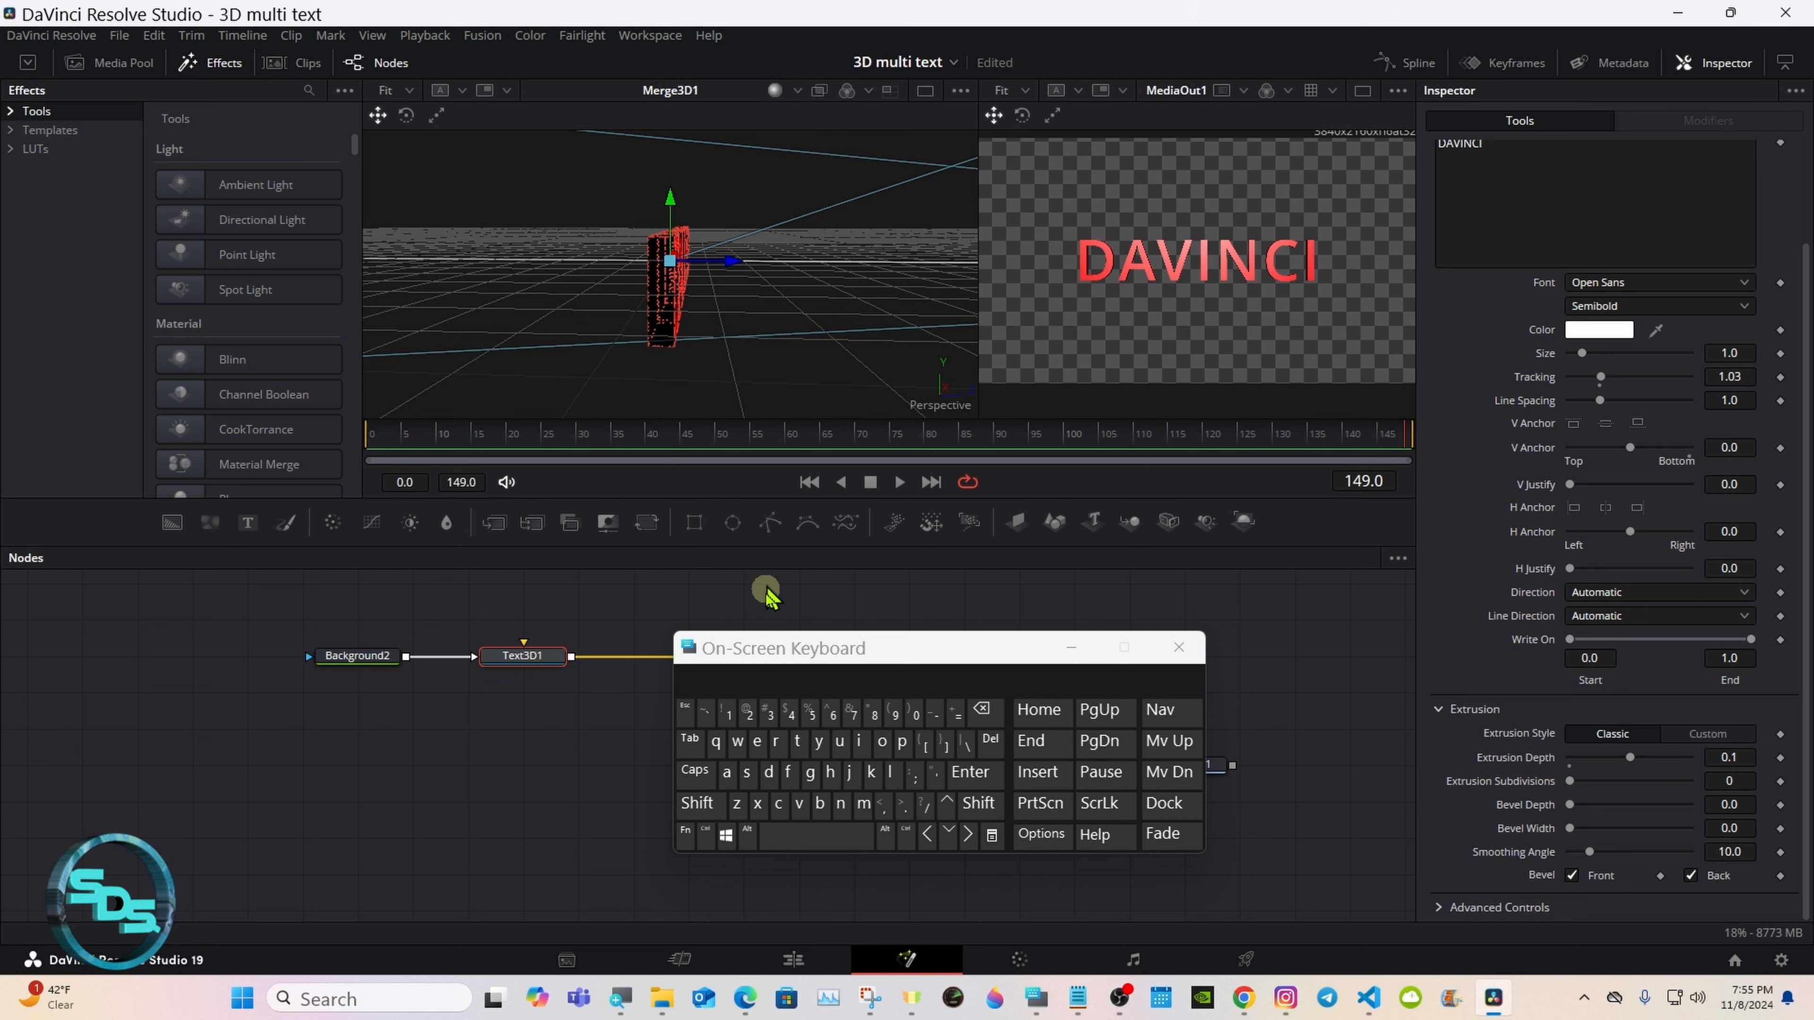
pyautogui.click(698, 804)
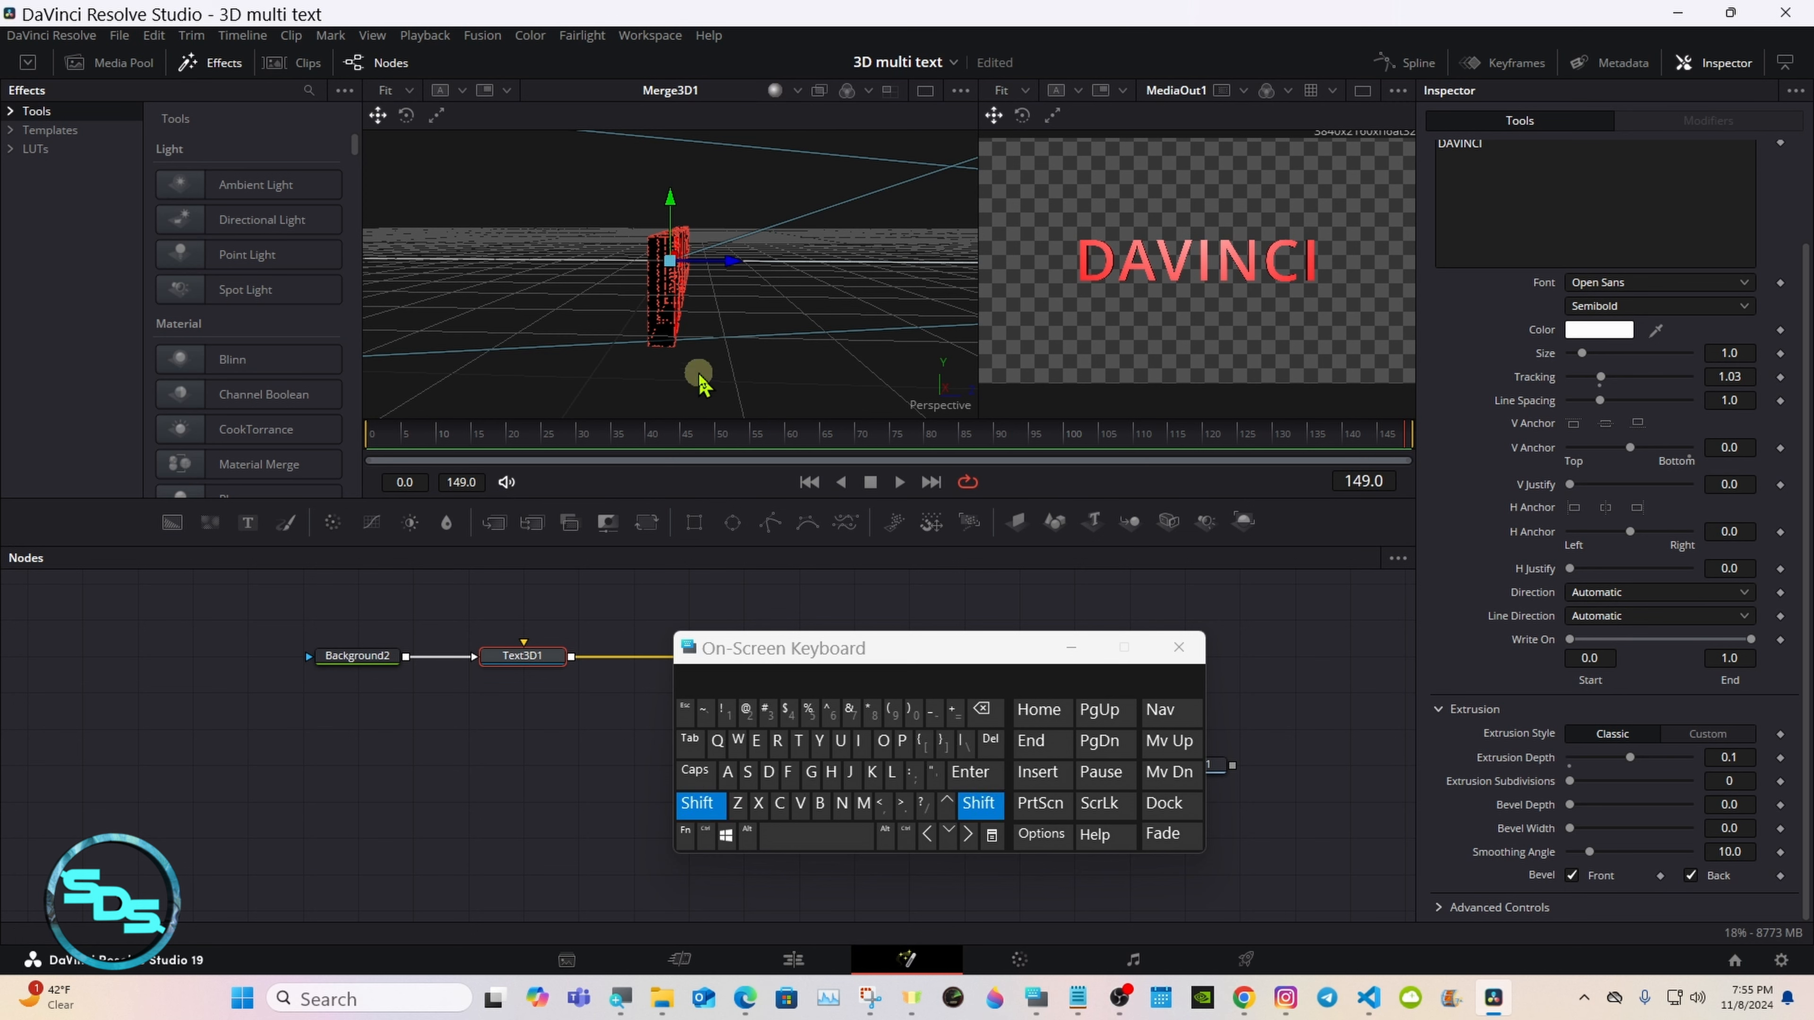
pyautogui.moveTo(718, 379); pyautogui.dragTo(734, 343)
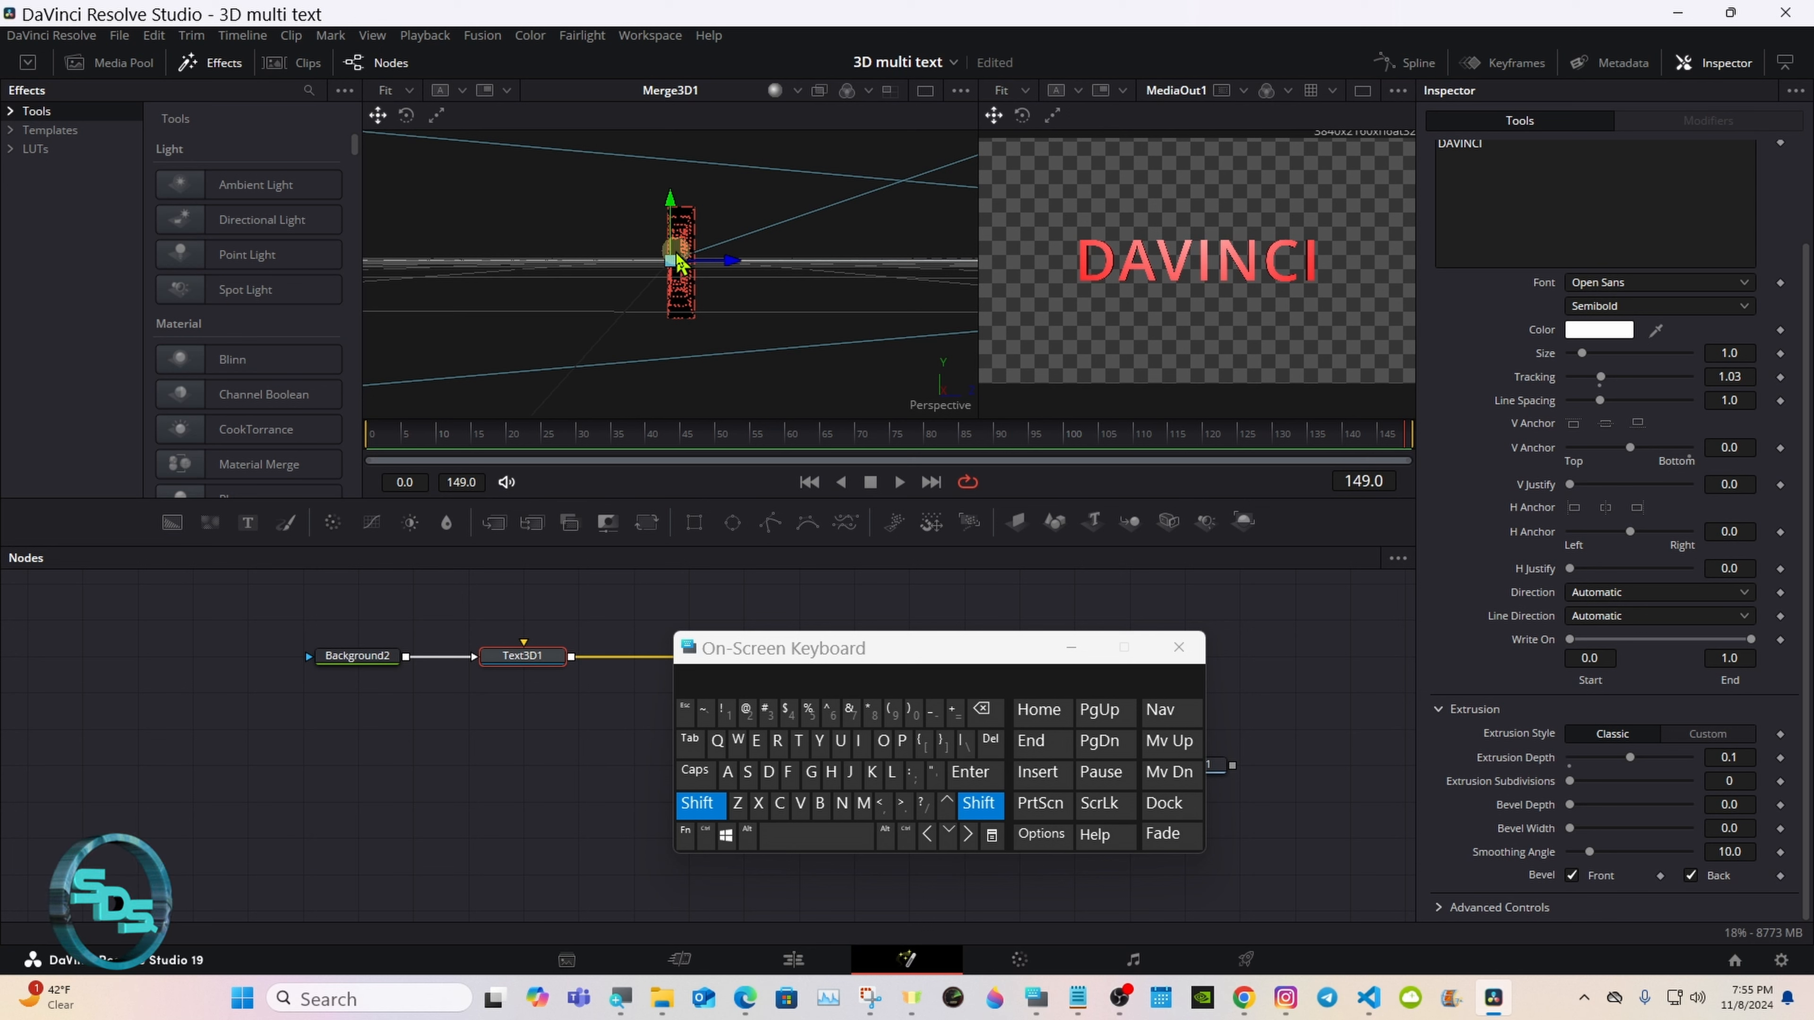
pyautogui.click(696, 803)
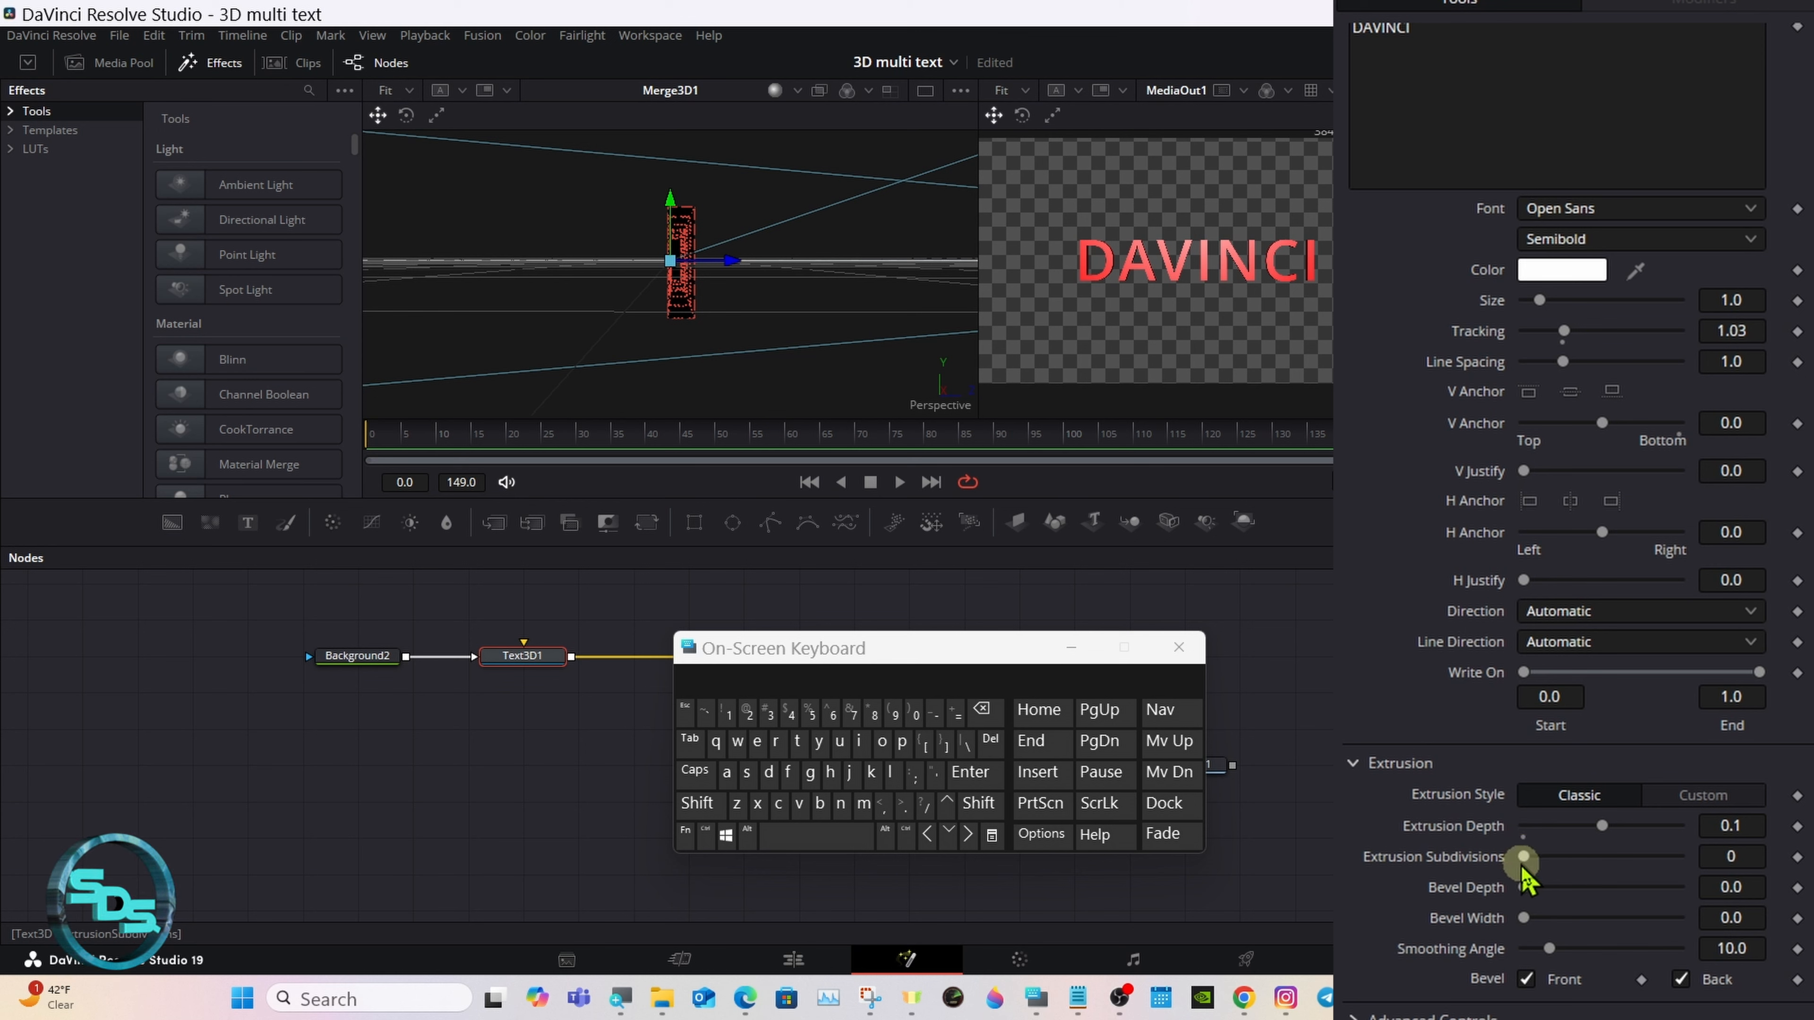
# Step: Refine the text's extrusion with 10 subdivisions, a smoothing angle of 60, and bevel depth and width of 0.0063
pyautogui.moveTo(1525, 863); pyautogui.dragTo(1755, 875)
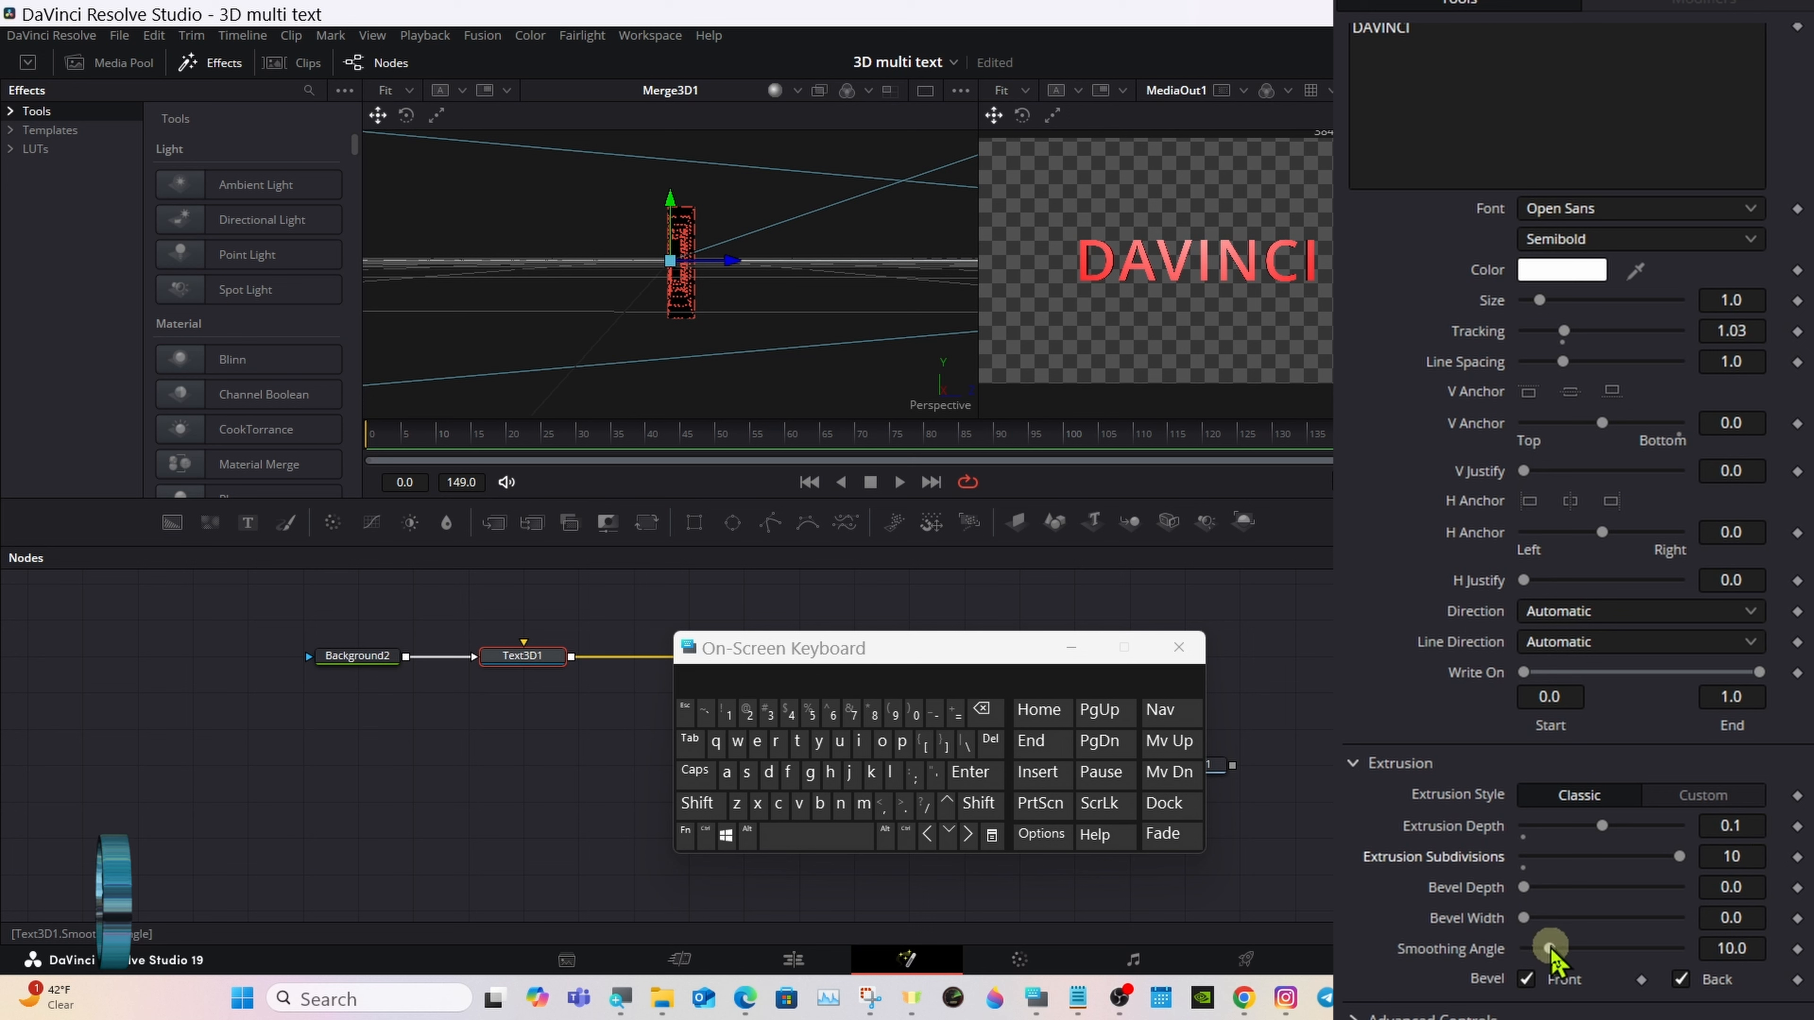
pyautogui.moveTo(1549, 948); pyautogui.dragTo(1702, 945)
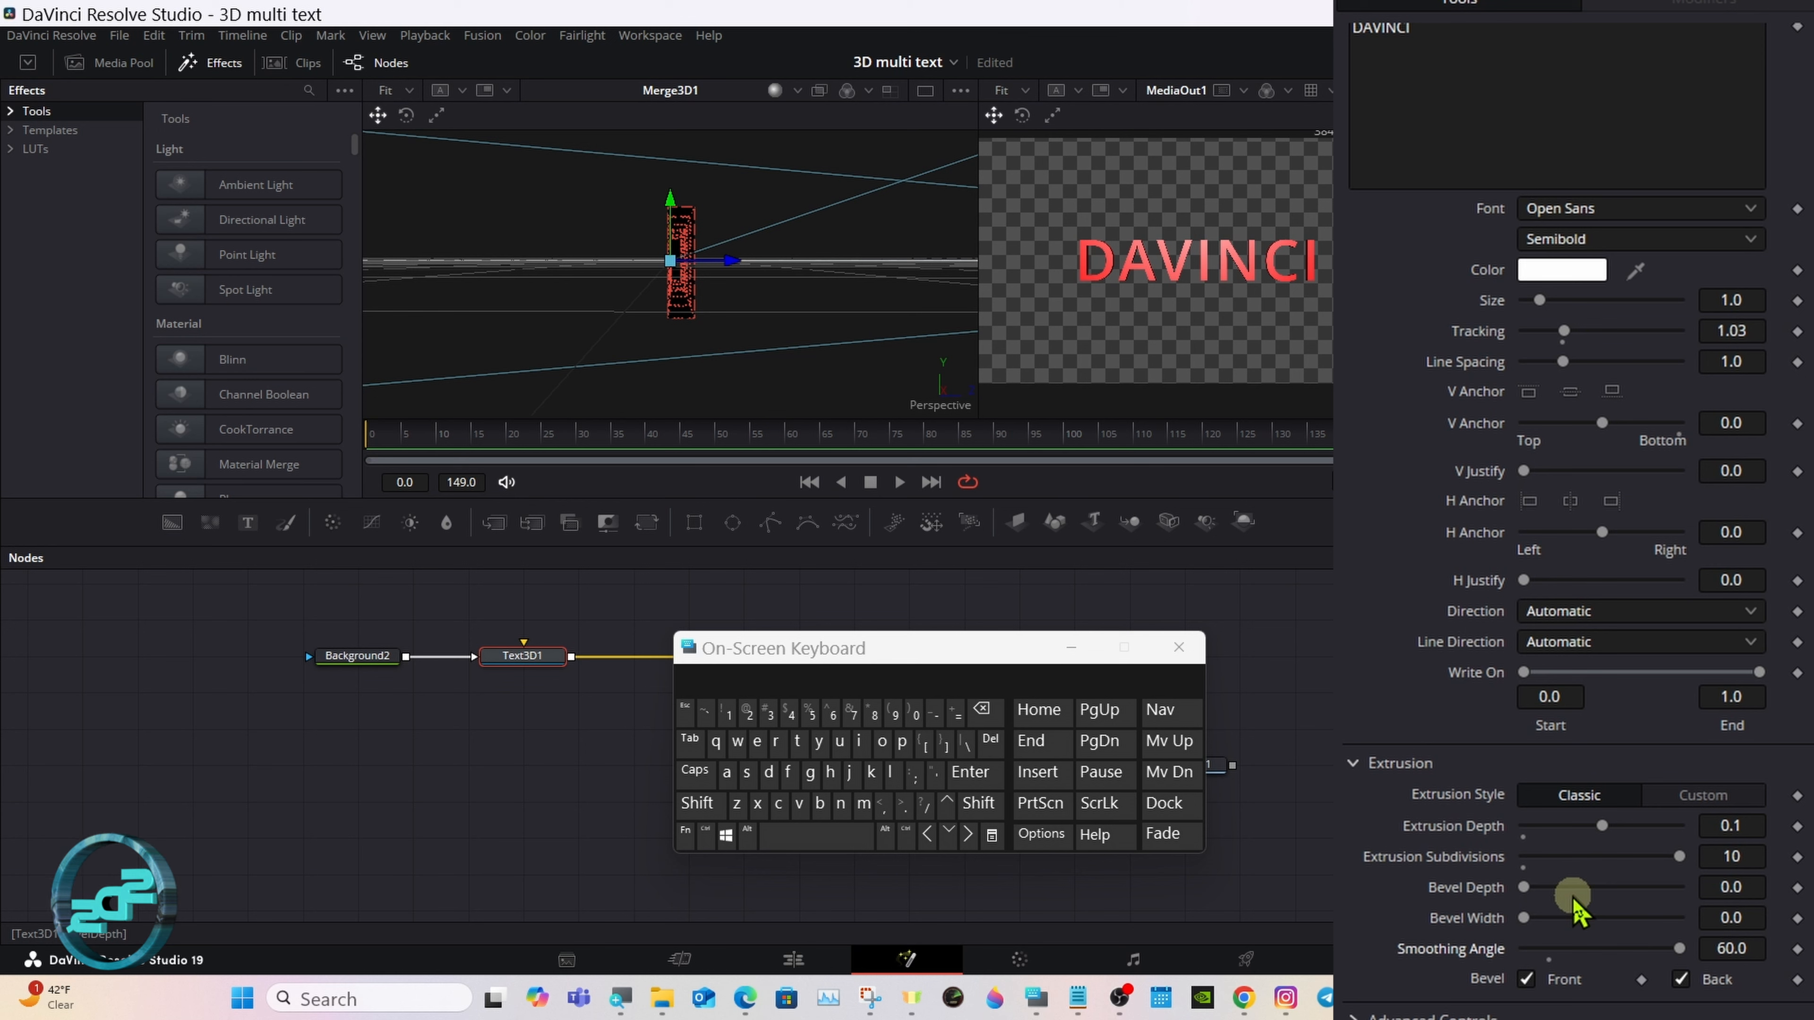
pyautogui.moveTo(1525, 893); pyautogui.dragTo(1540, 931)
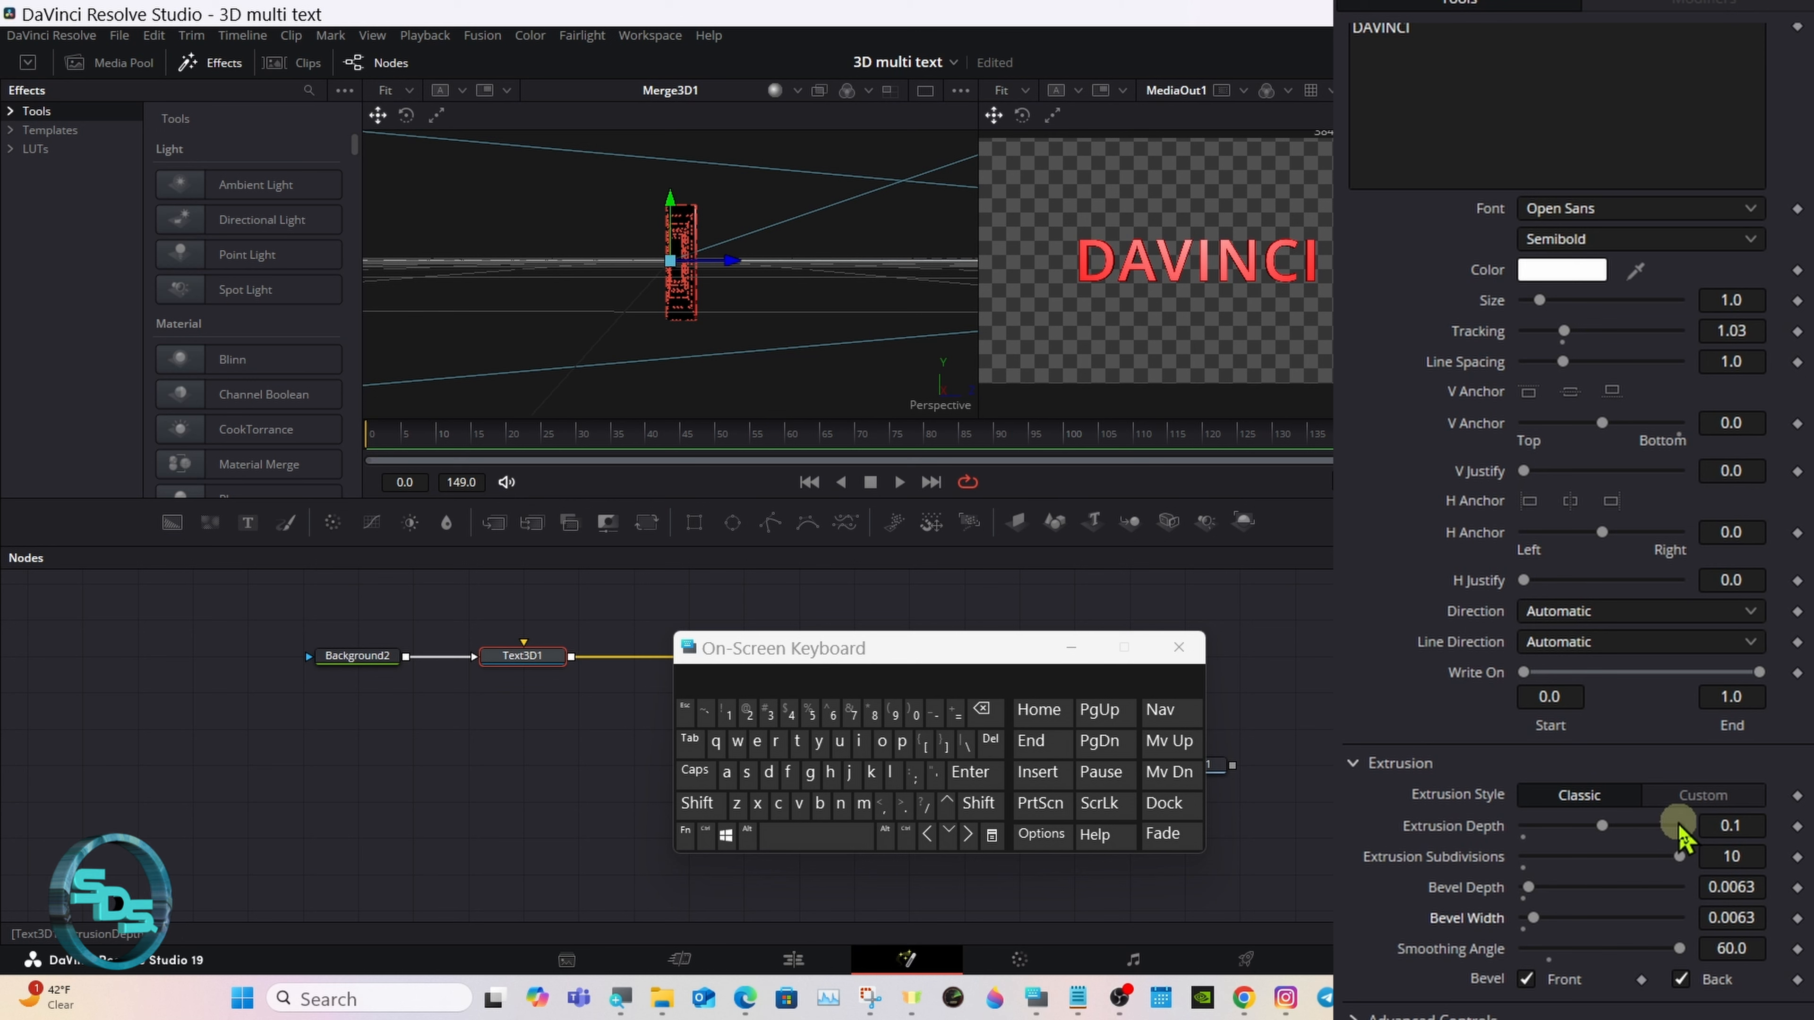
# Step: Try the Custom extrusion style with a rounded profile whose upper points reach both corners, and return to the Classic style
pyautogui.click(1701, 798)
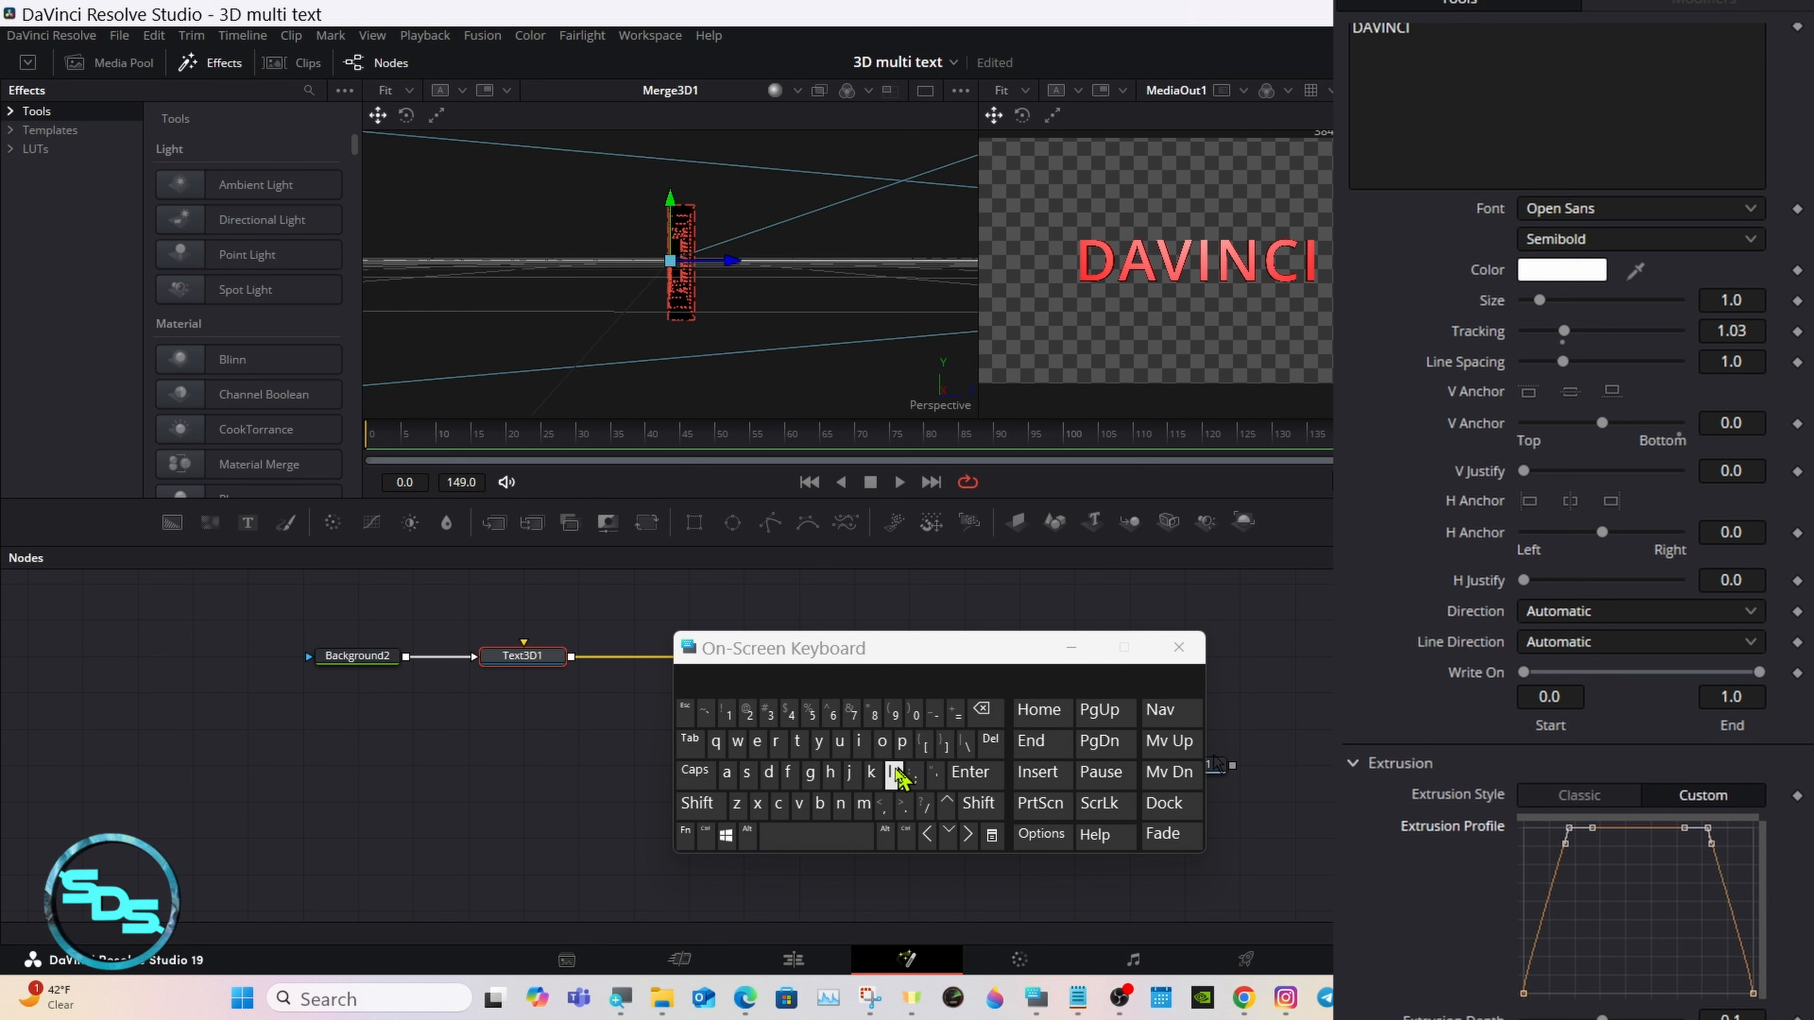
pyautogui.click(789, 773)
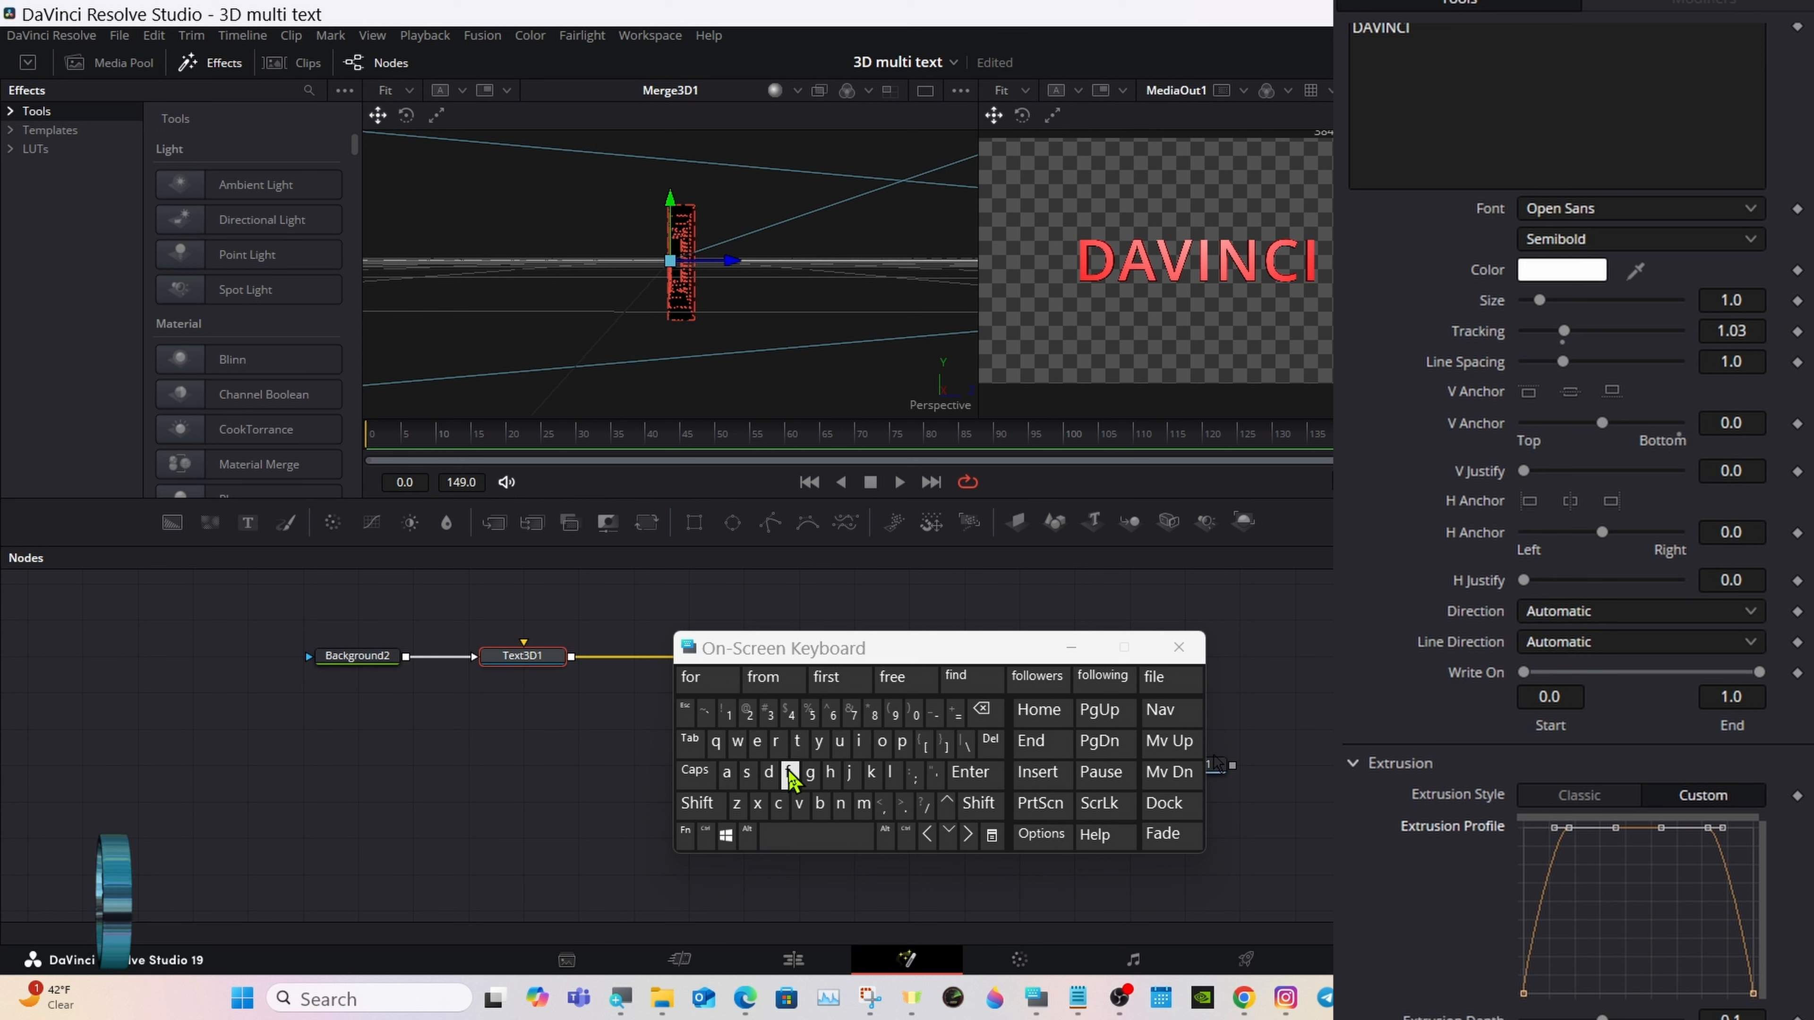
pyautogui.click(1543, 831)
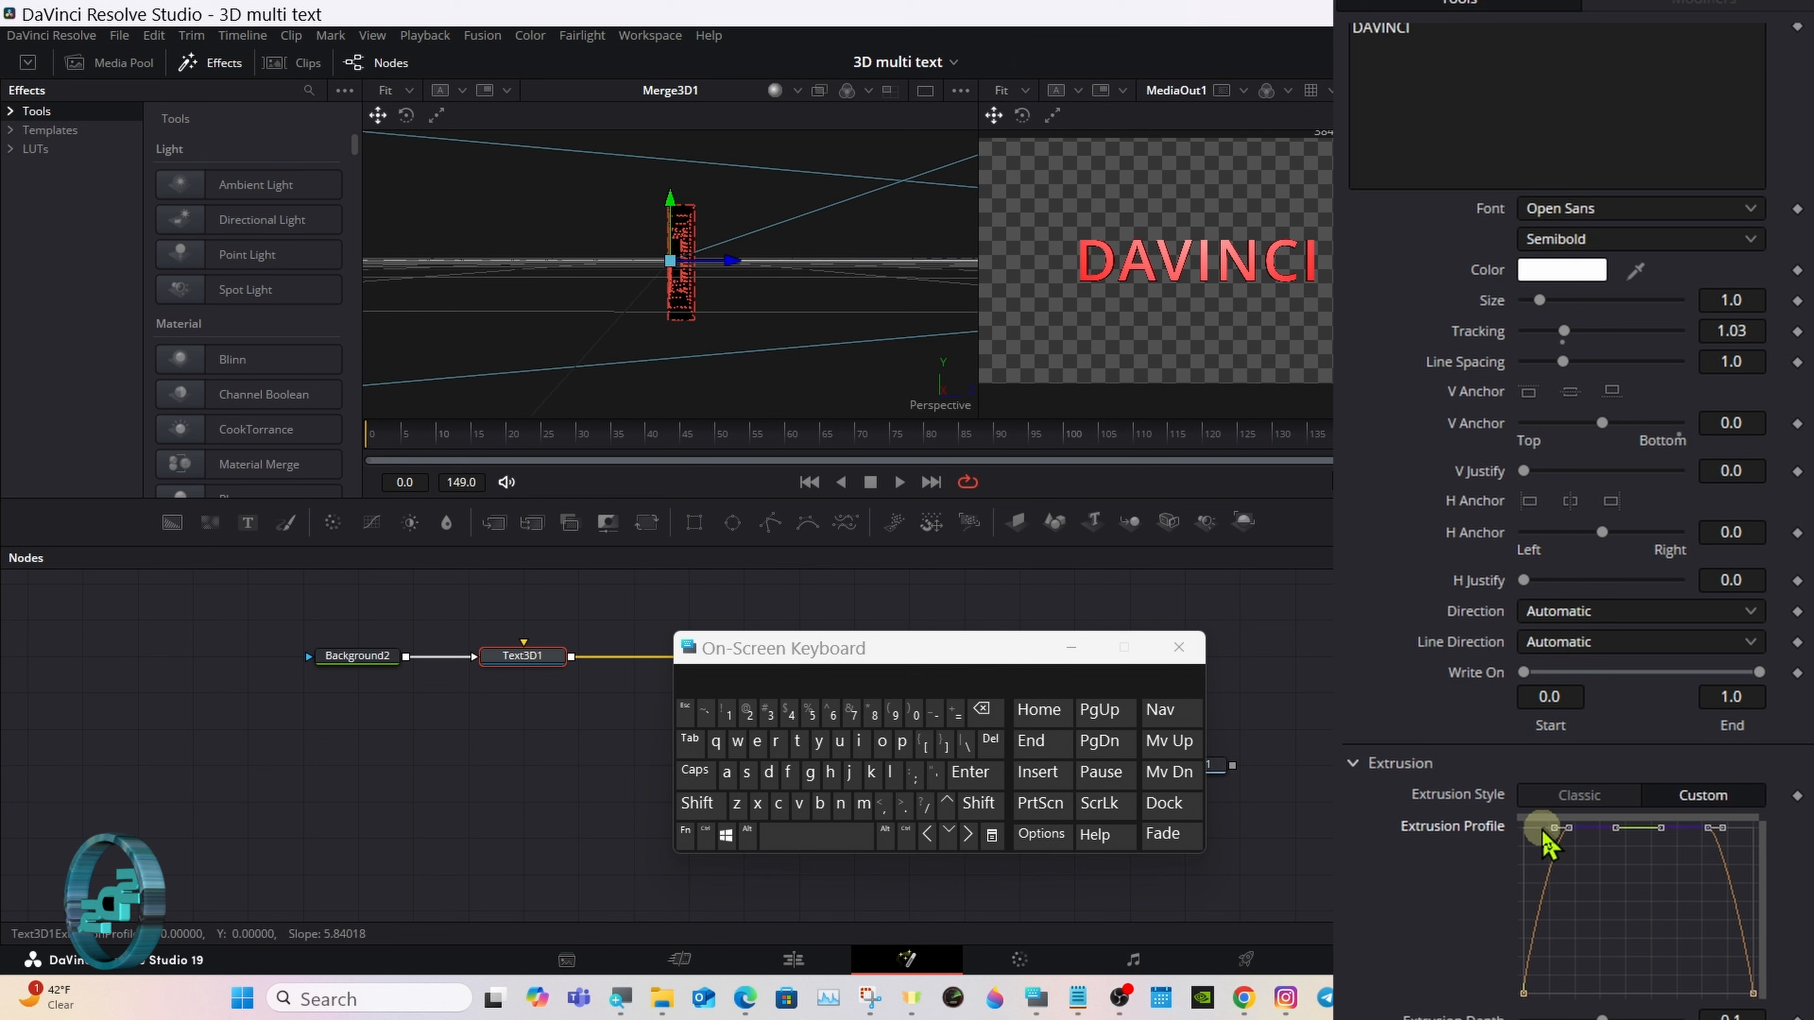
pyautogui.click(1554, 829)
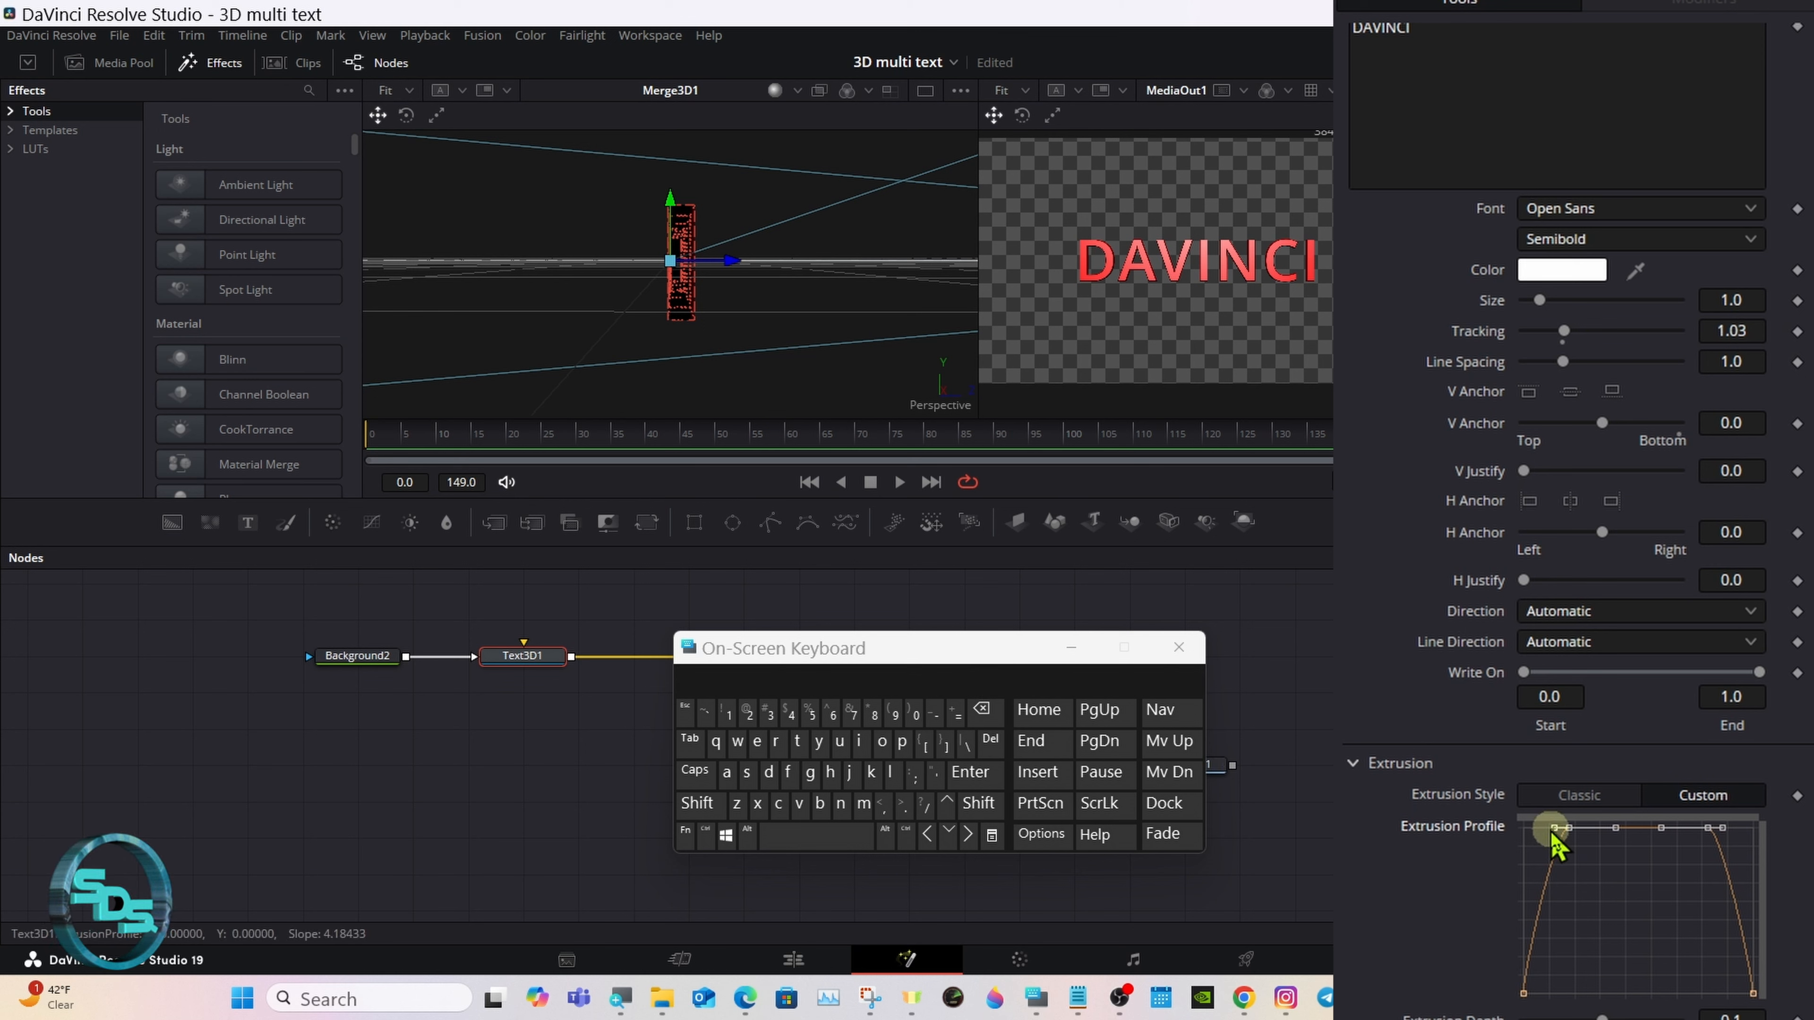
pyautogui.moveTo(1555, 833); pyautogui.dragTo(1514, 827)
pyautogui.moveTo(1722, 828); pyautogui.dragTo(1776, 837)
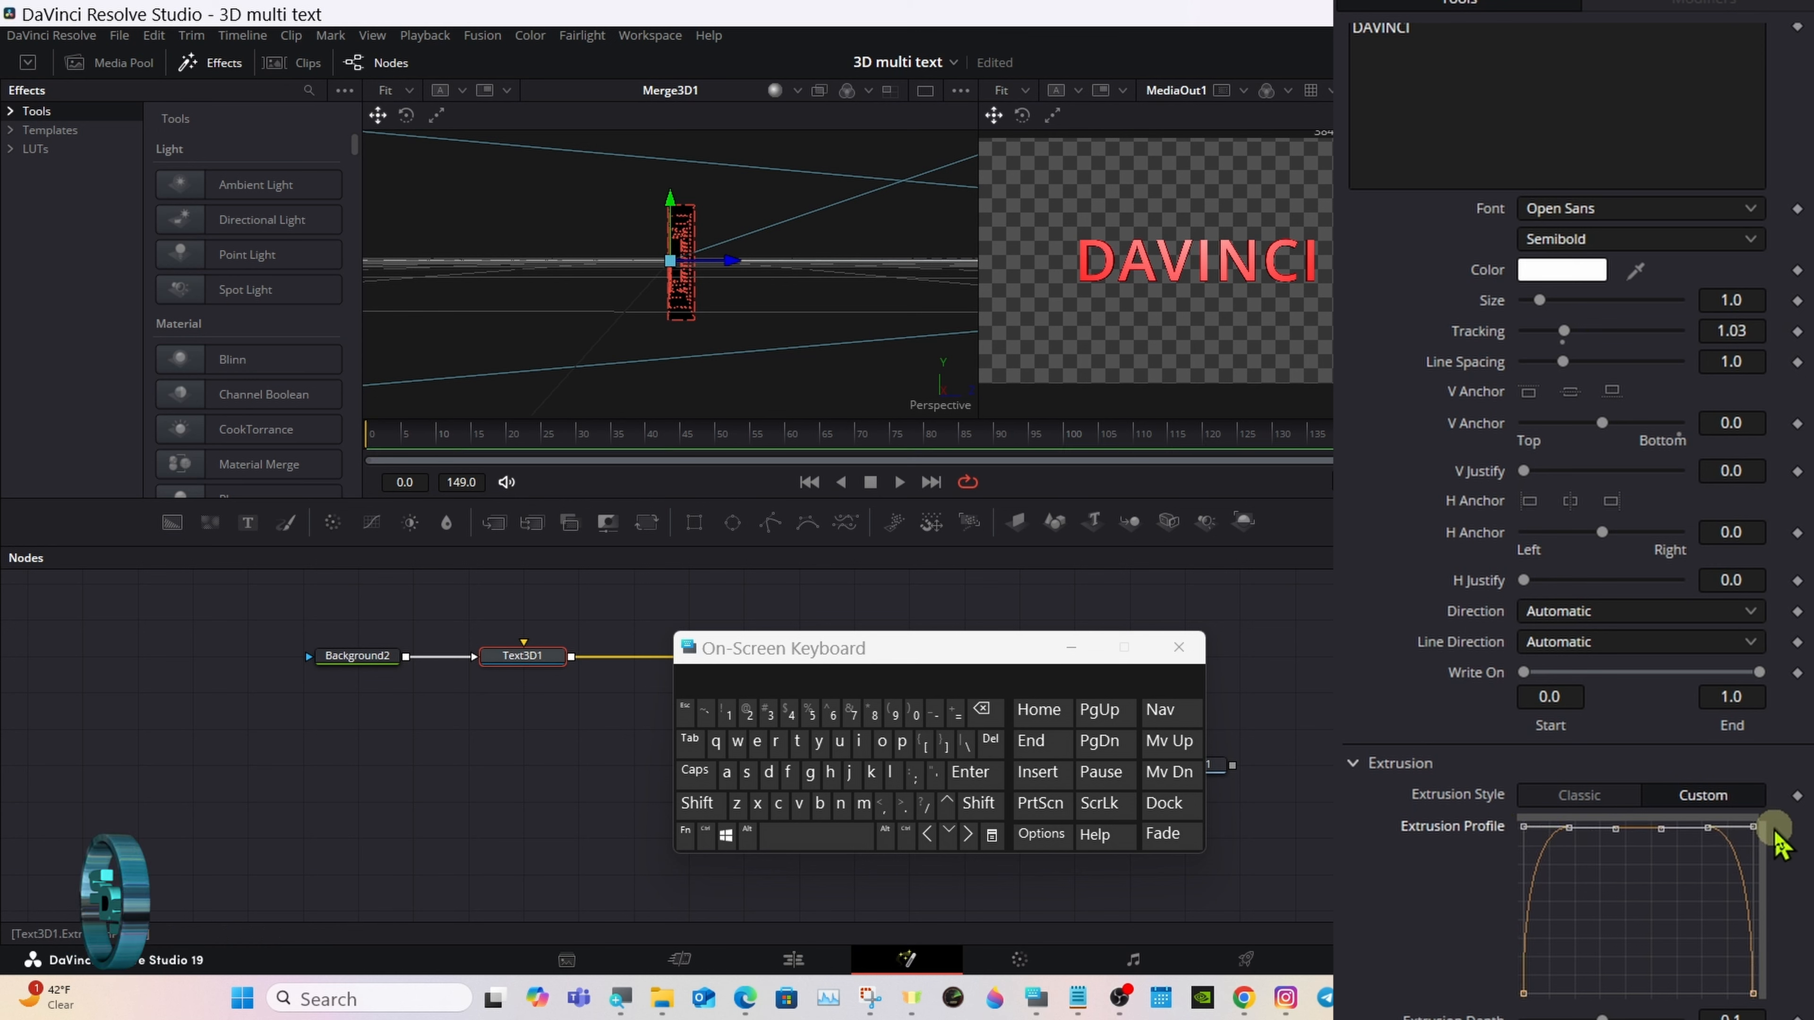
pyautogui.rightClick(1644, 899)
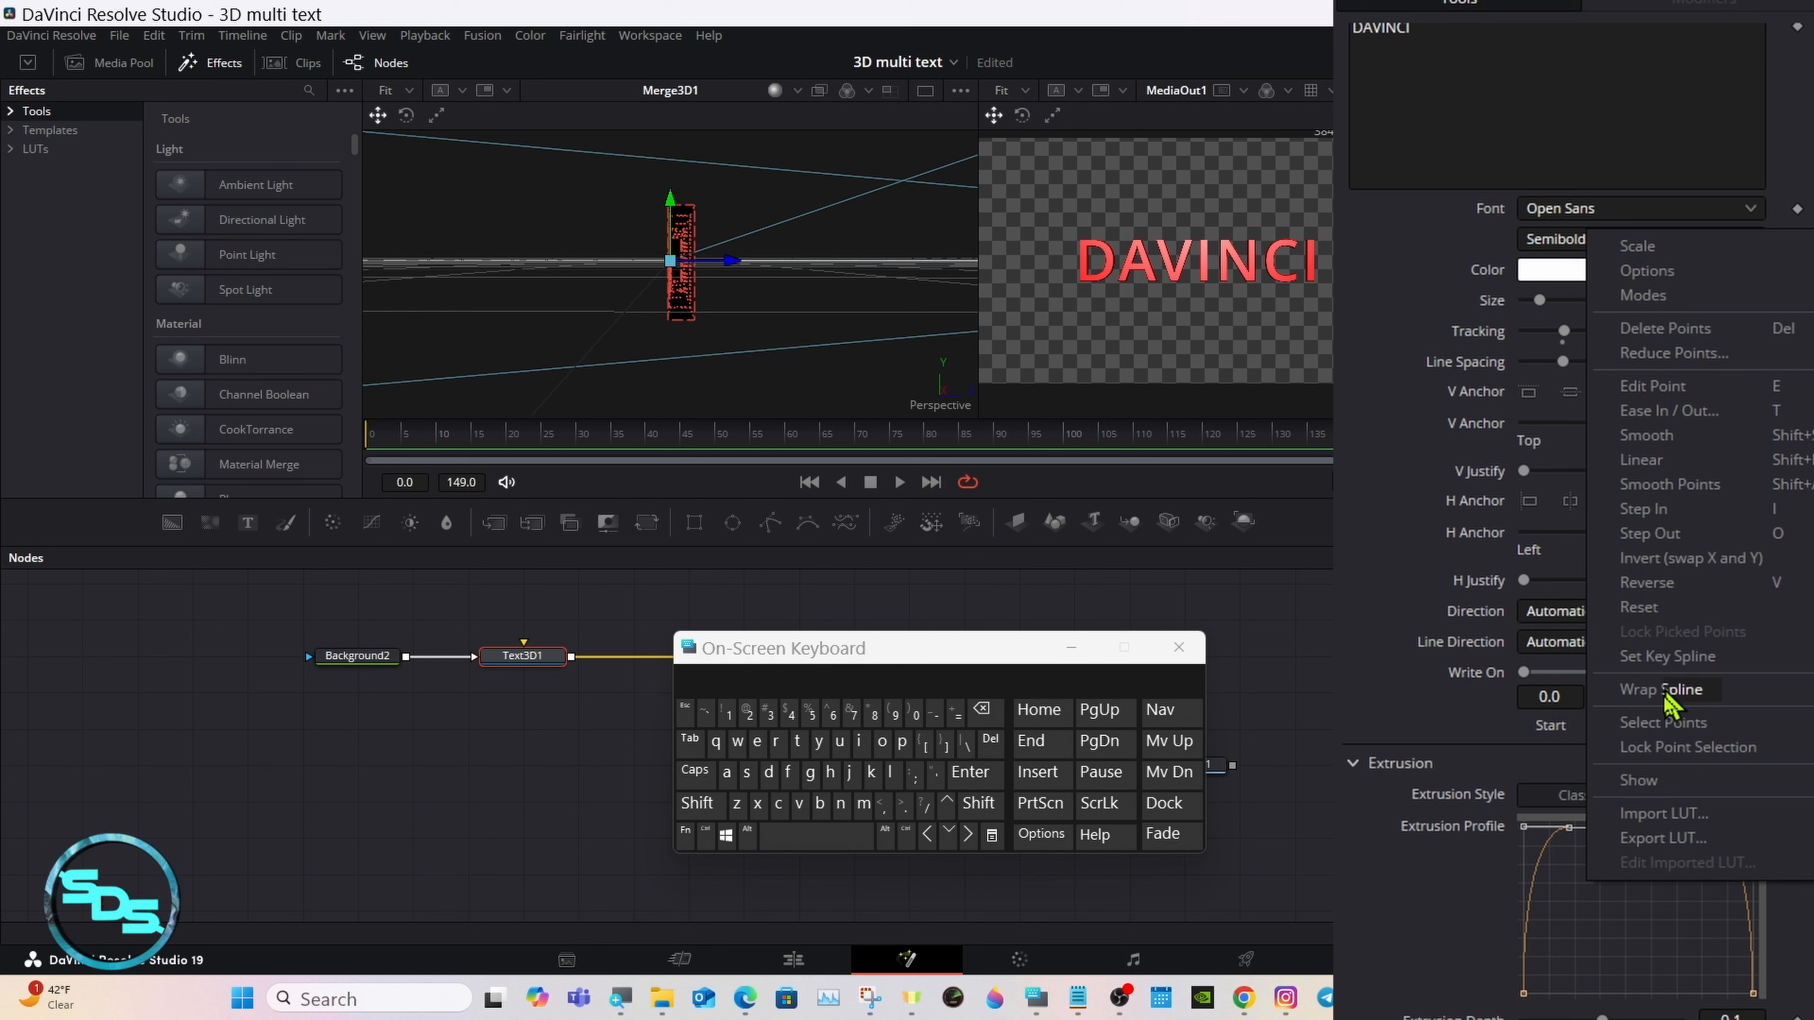
pyautogui.click(1461, 920)
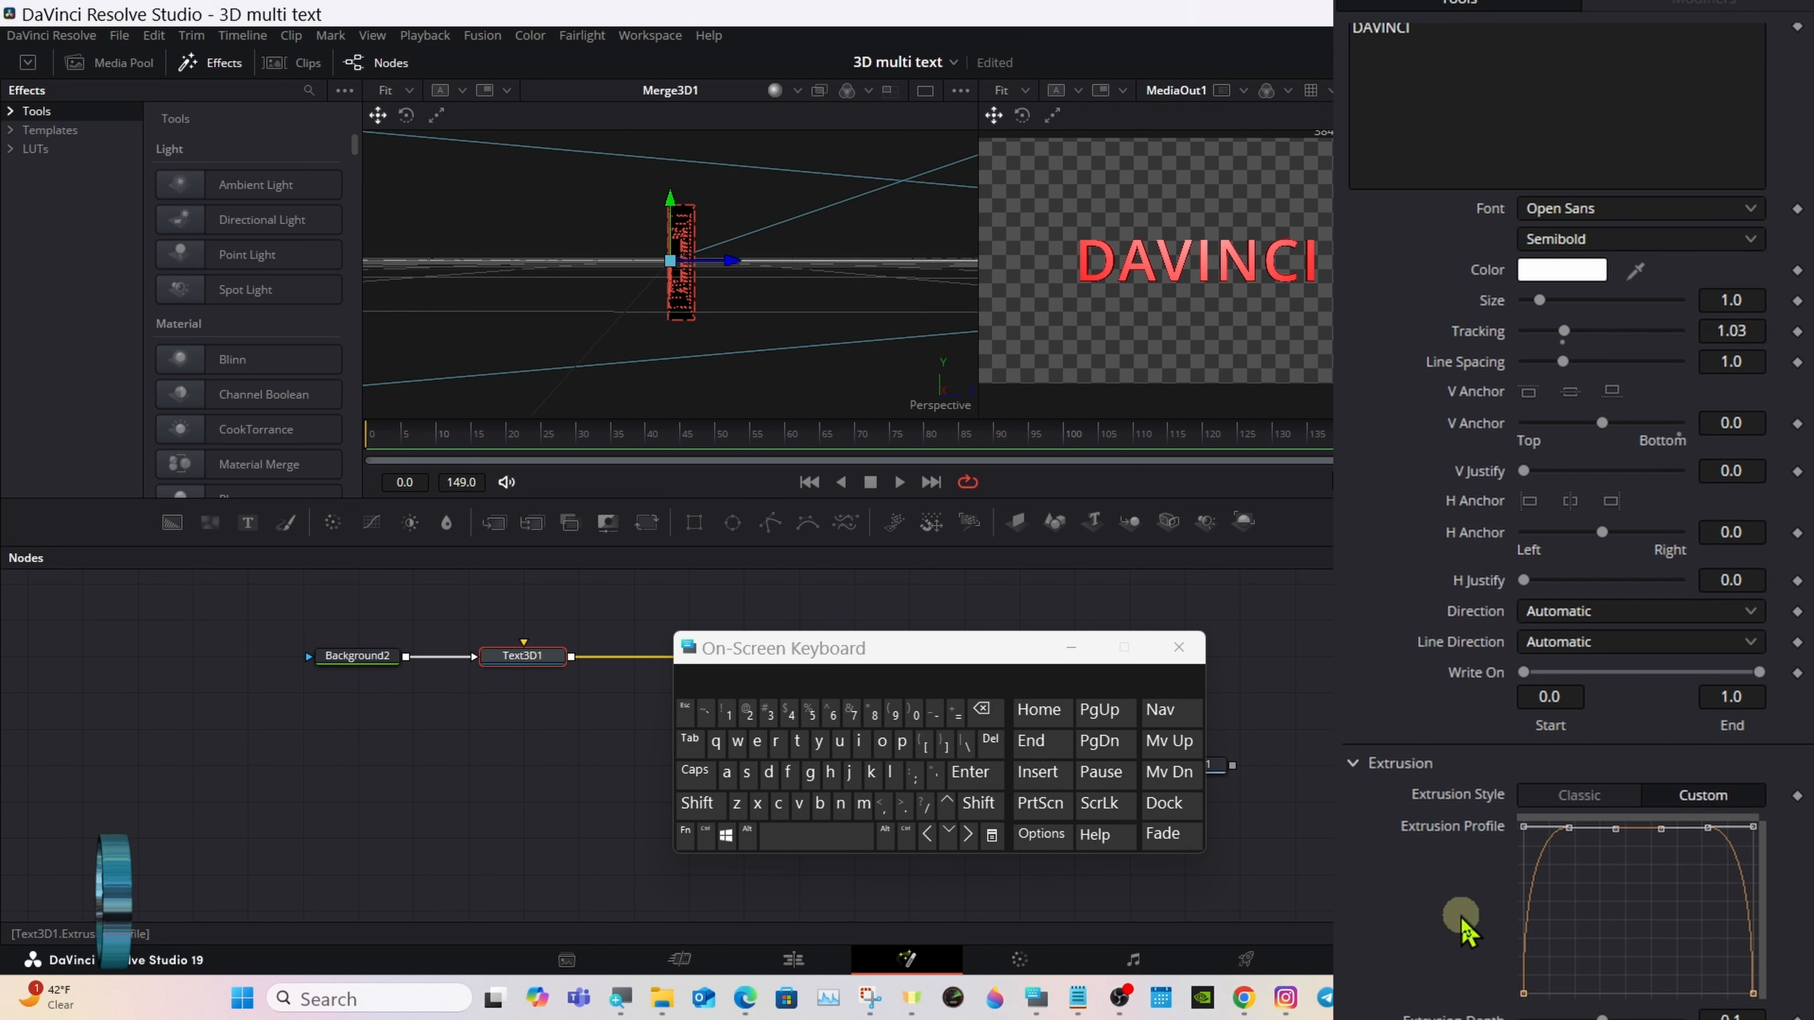
pyautogui.click(1580, 797)
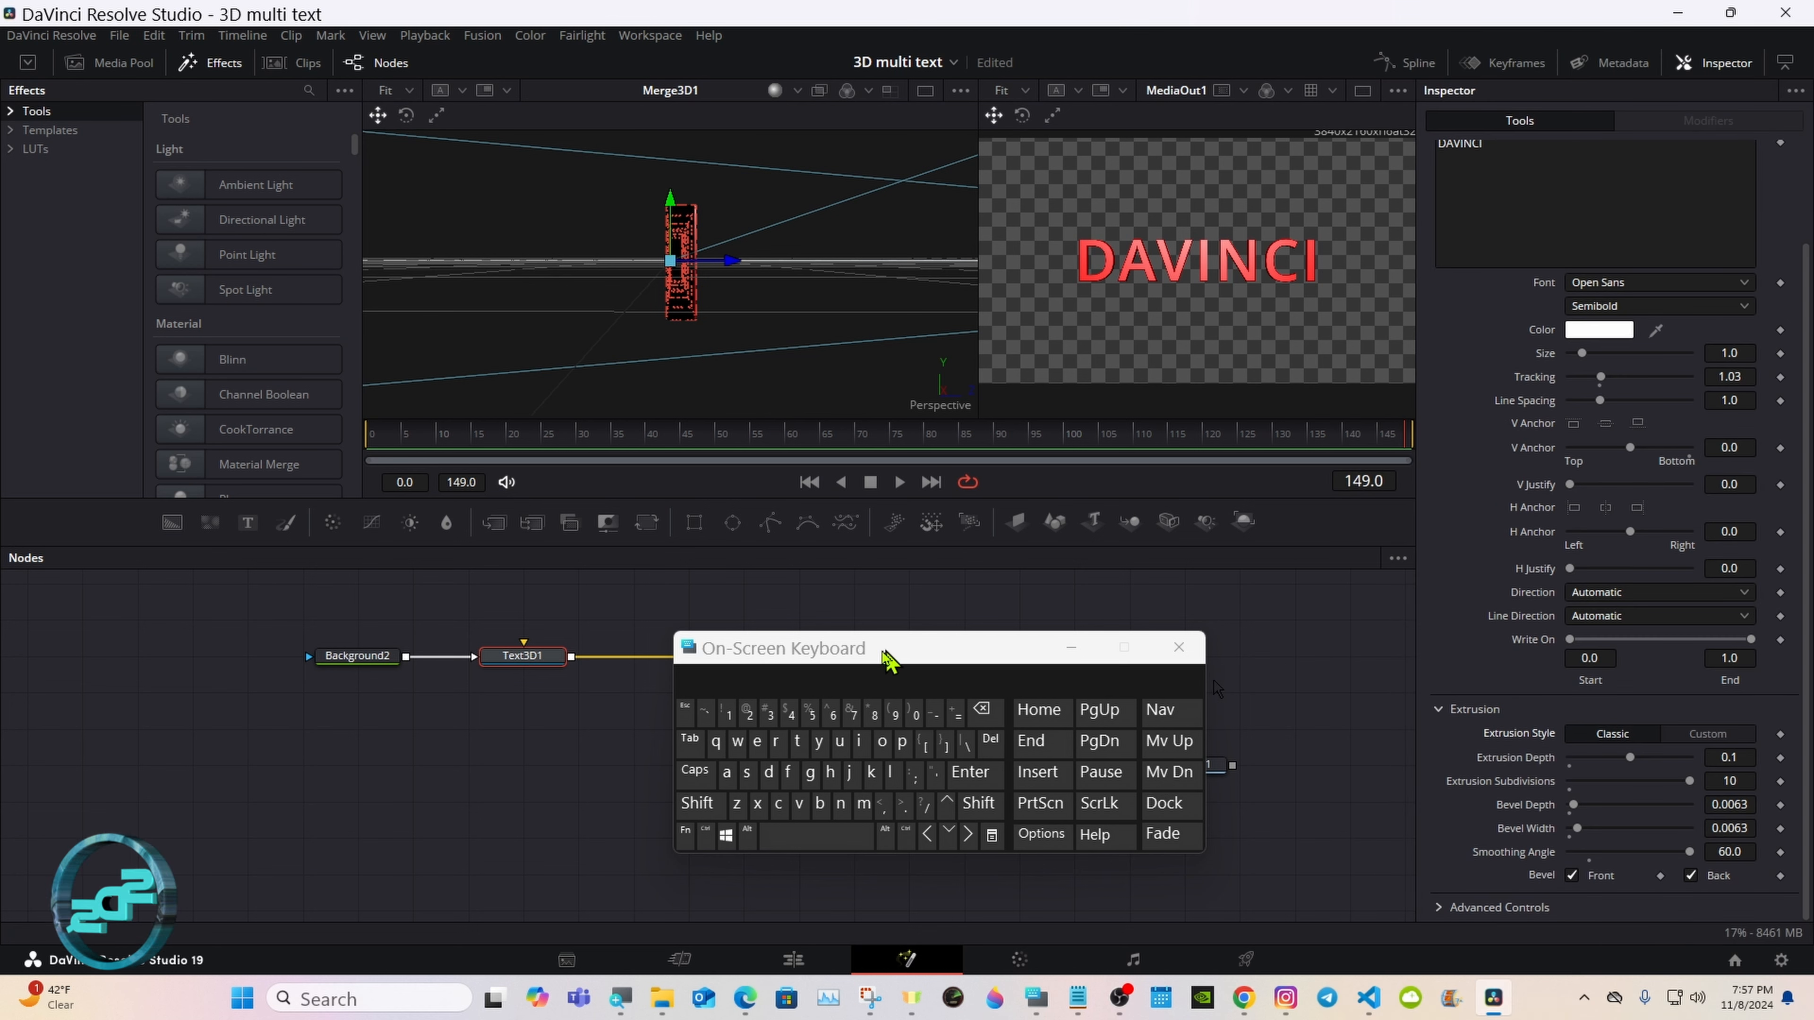
# Step: Insert a Replace Material 3D node after Text3D1 and place it midway between Text3D1 and Merge3D1
pyautogui.moveTo(885, 656); pyautogui.dragTo(1233, 706)
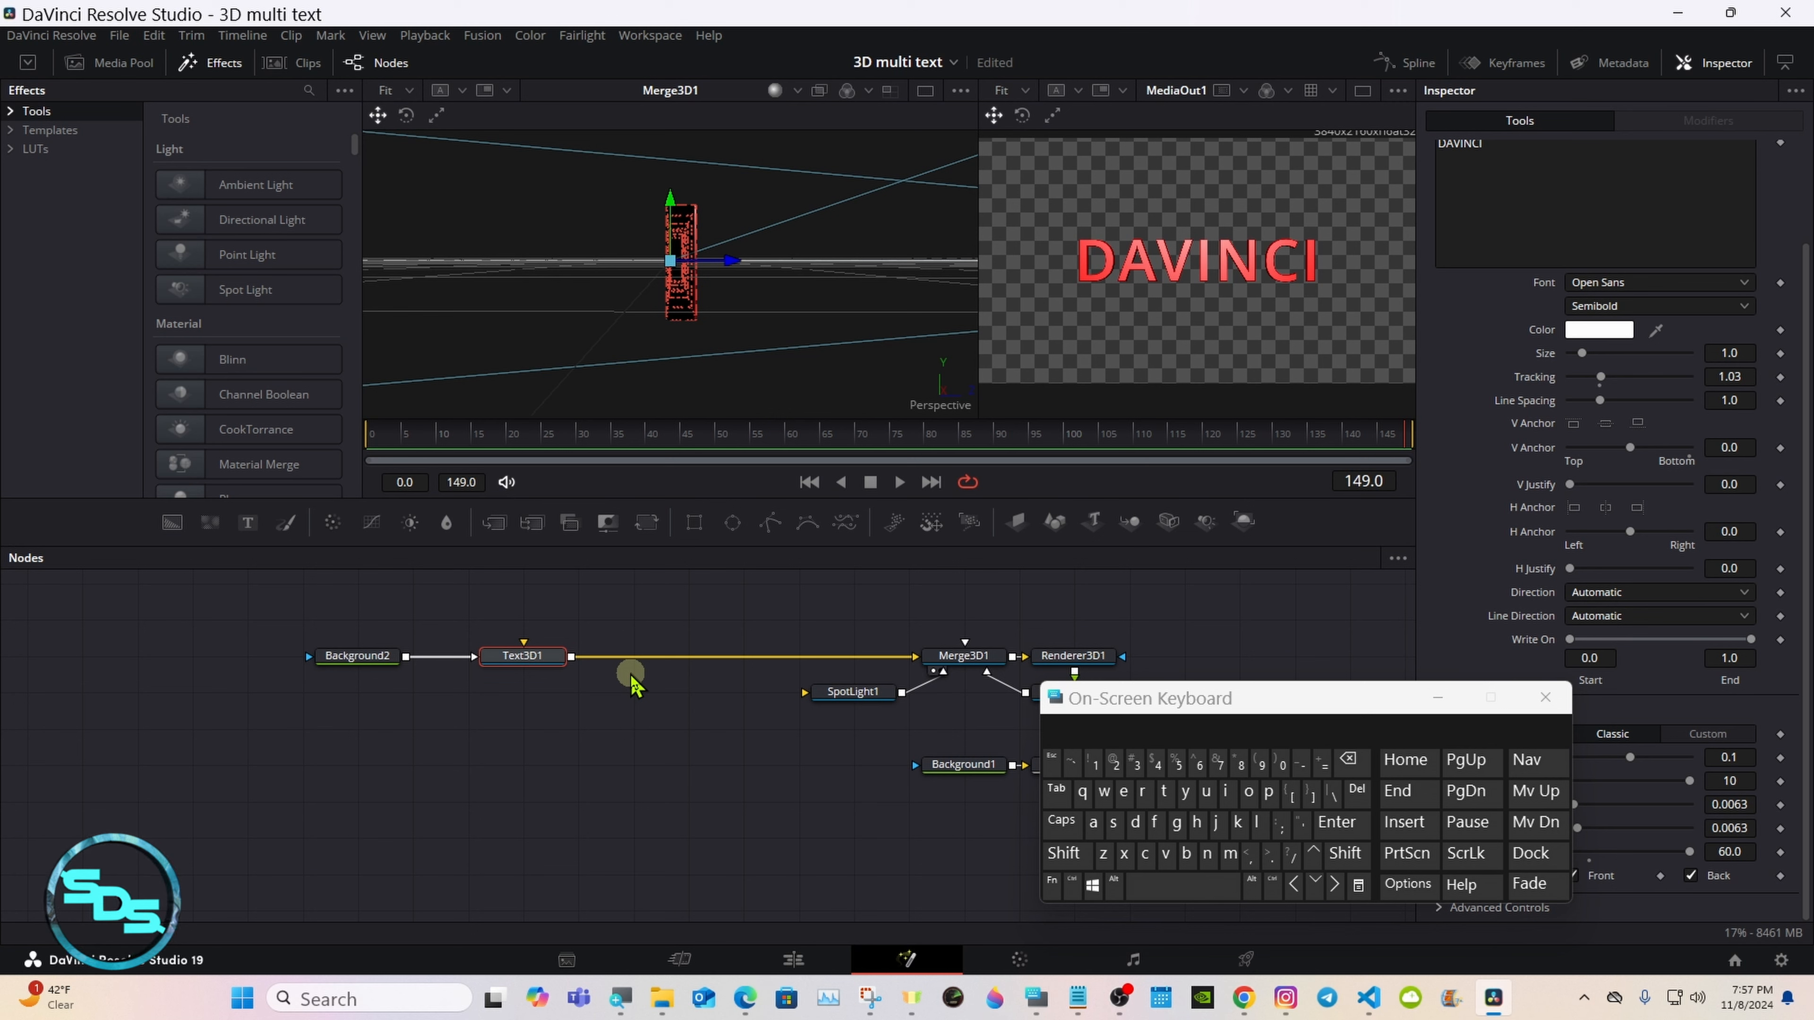
pyautogui.click(1065, 855)
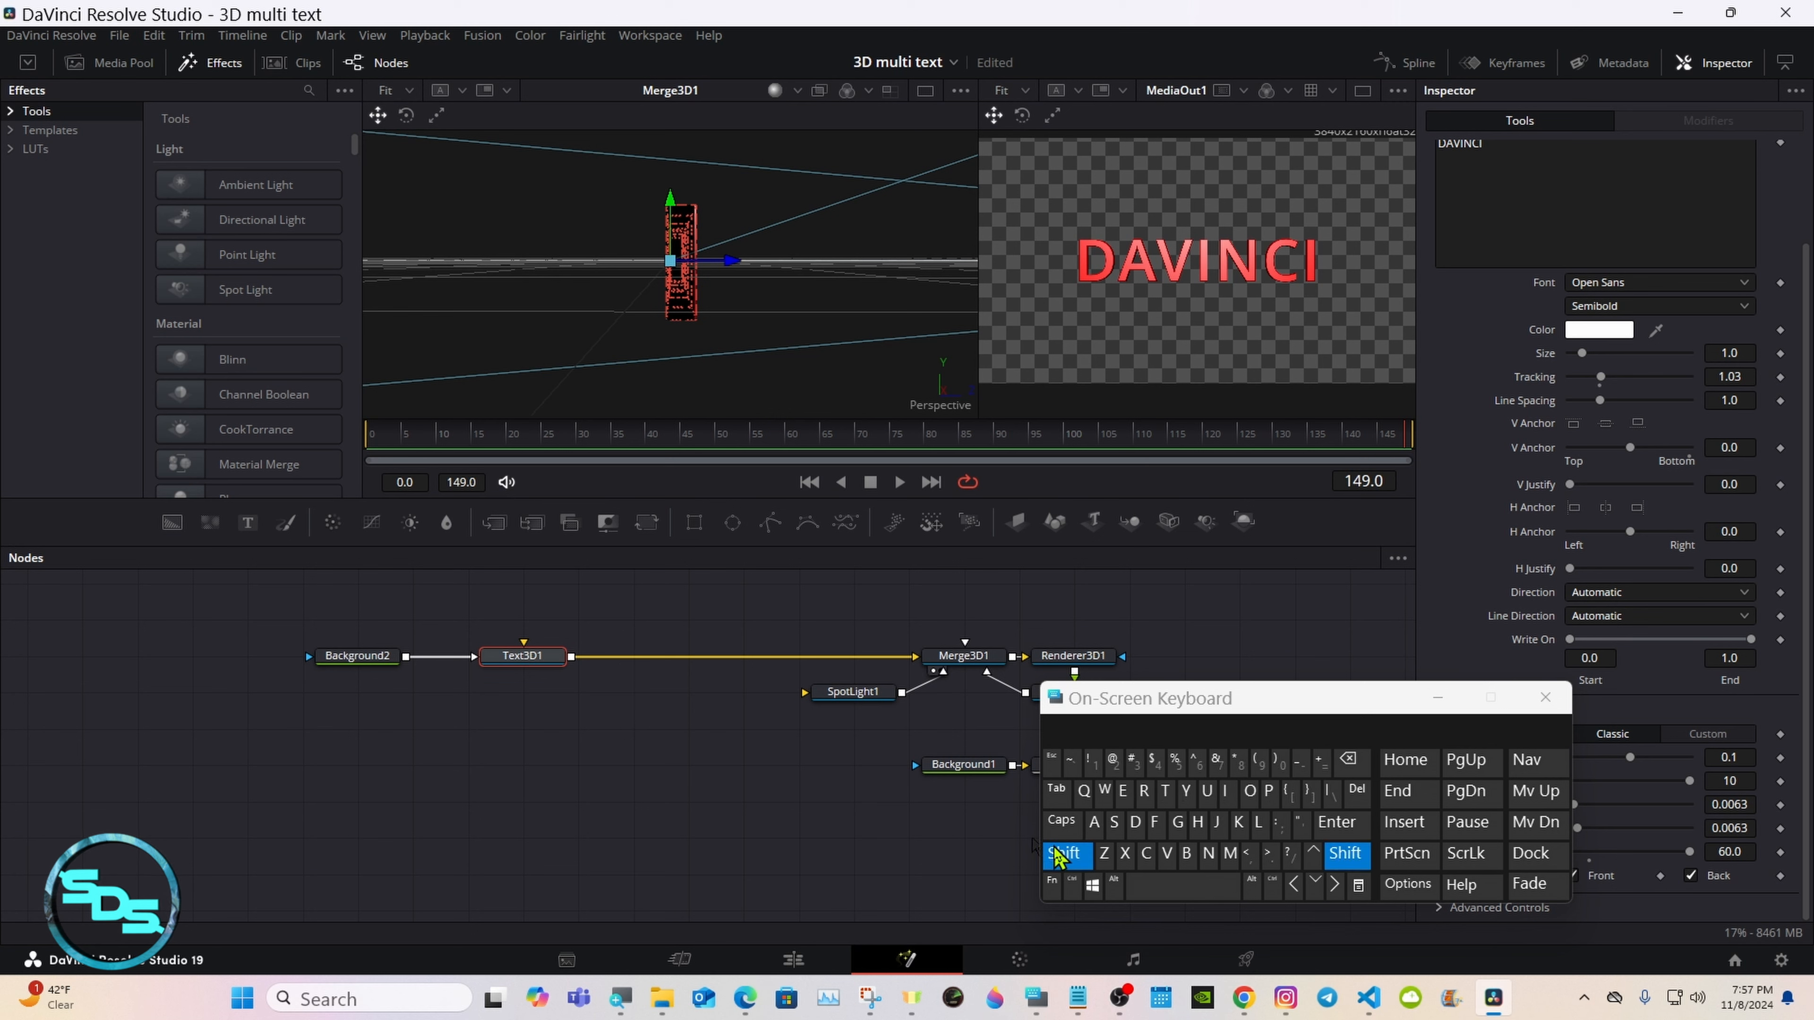
pyautogui.click(1172, 891)
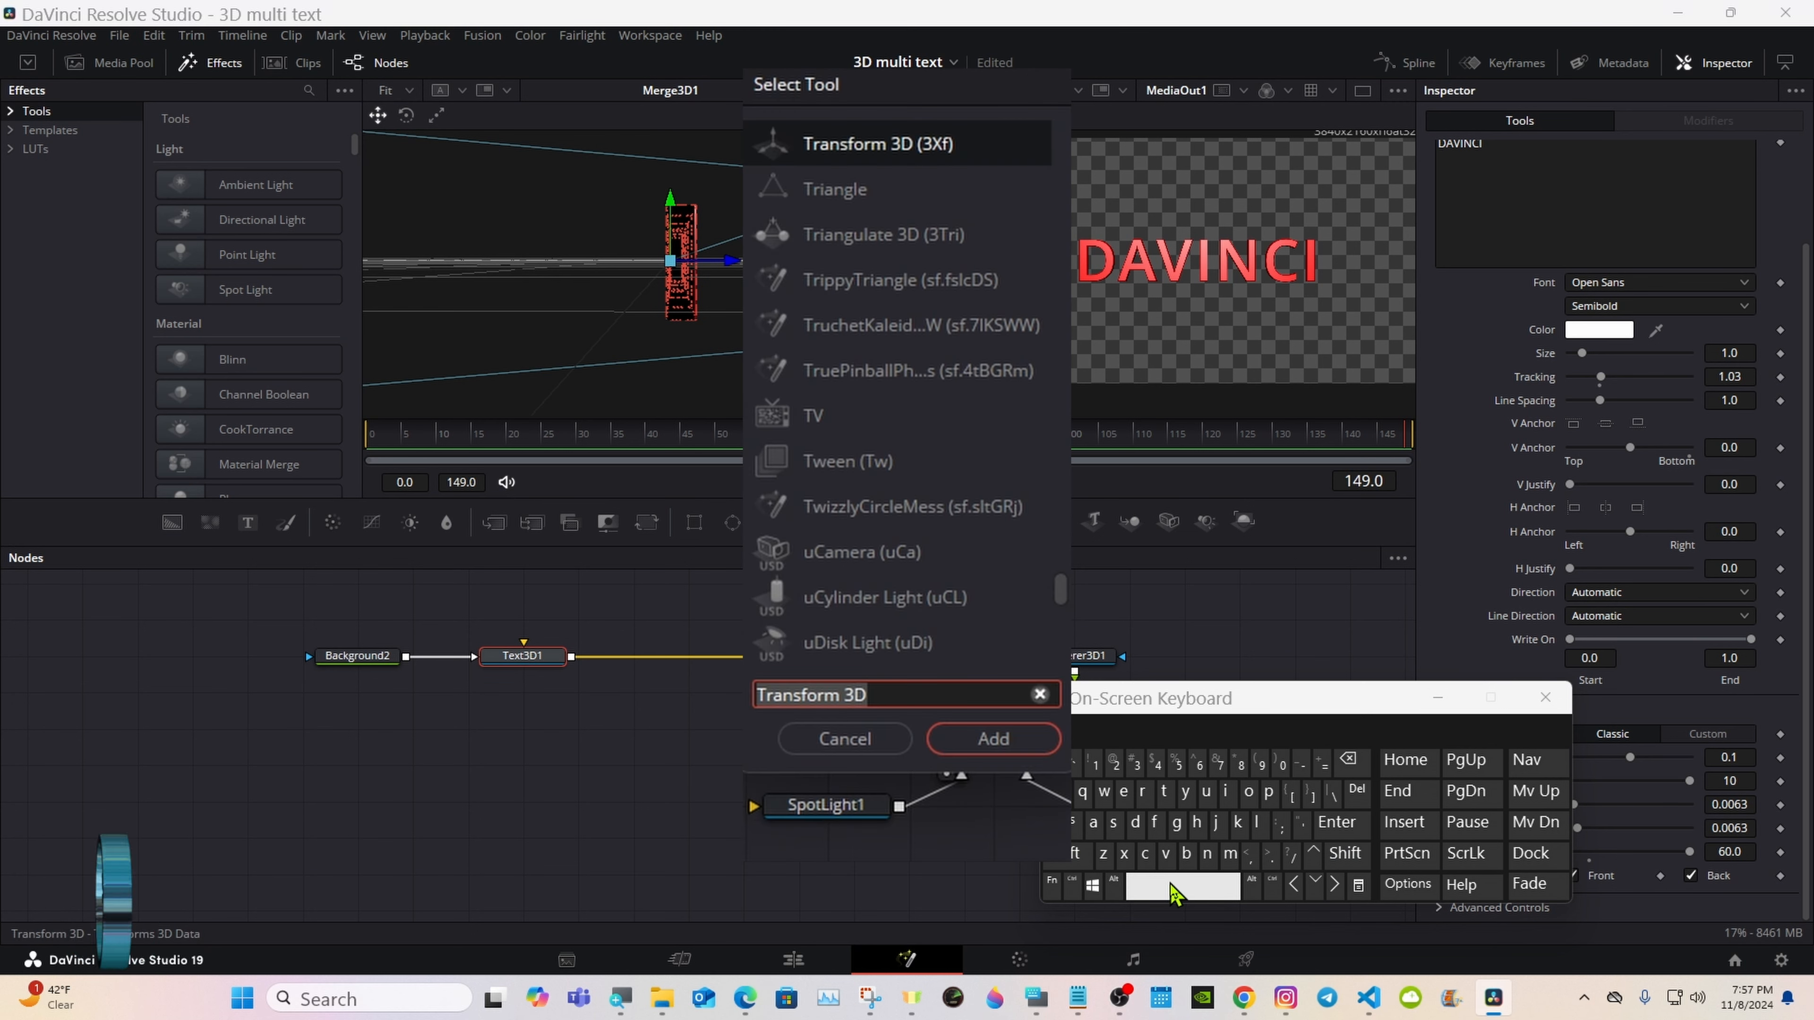
pyautogui.click(1143, 791)
pyautogui.click(1124, 791)
pyautogui.click(1268, 791)
pyautogui.click(1259, 823)
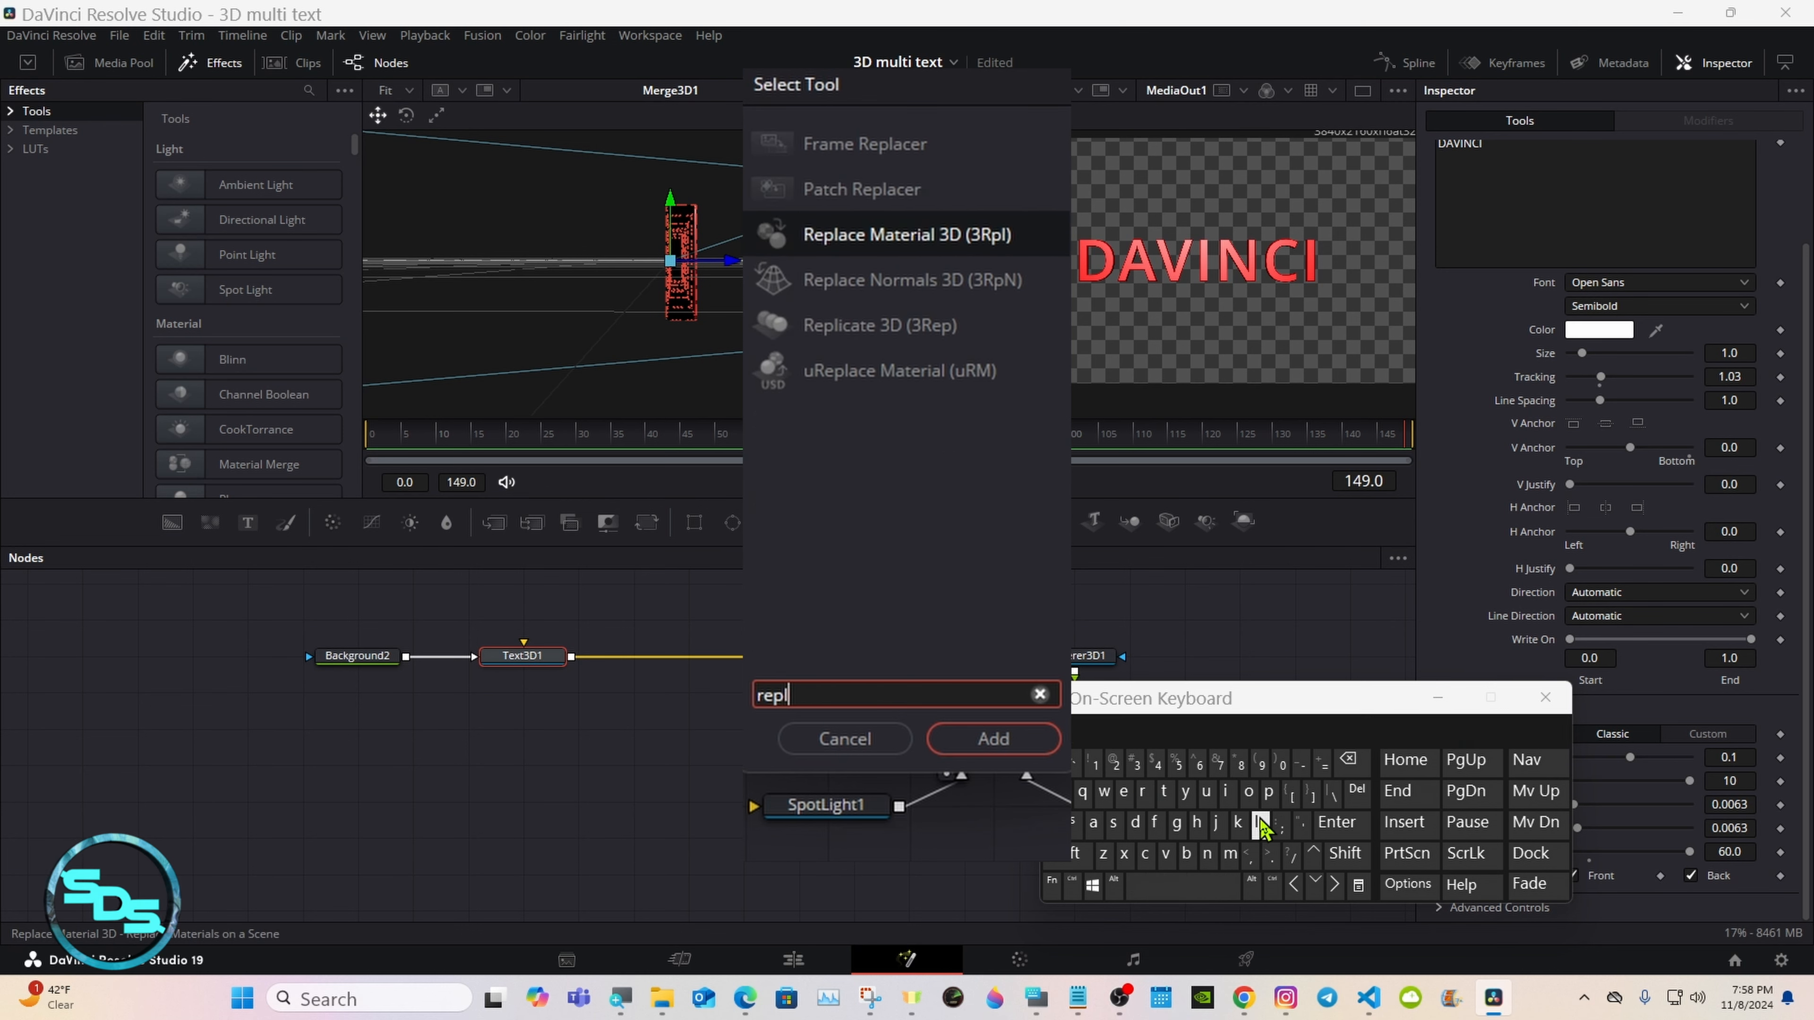
pyautogui.click(925, 238)
pyautogui.click(992, 739)
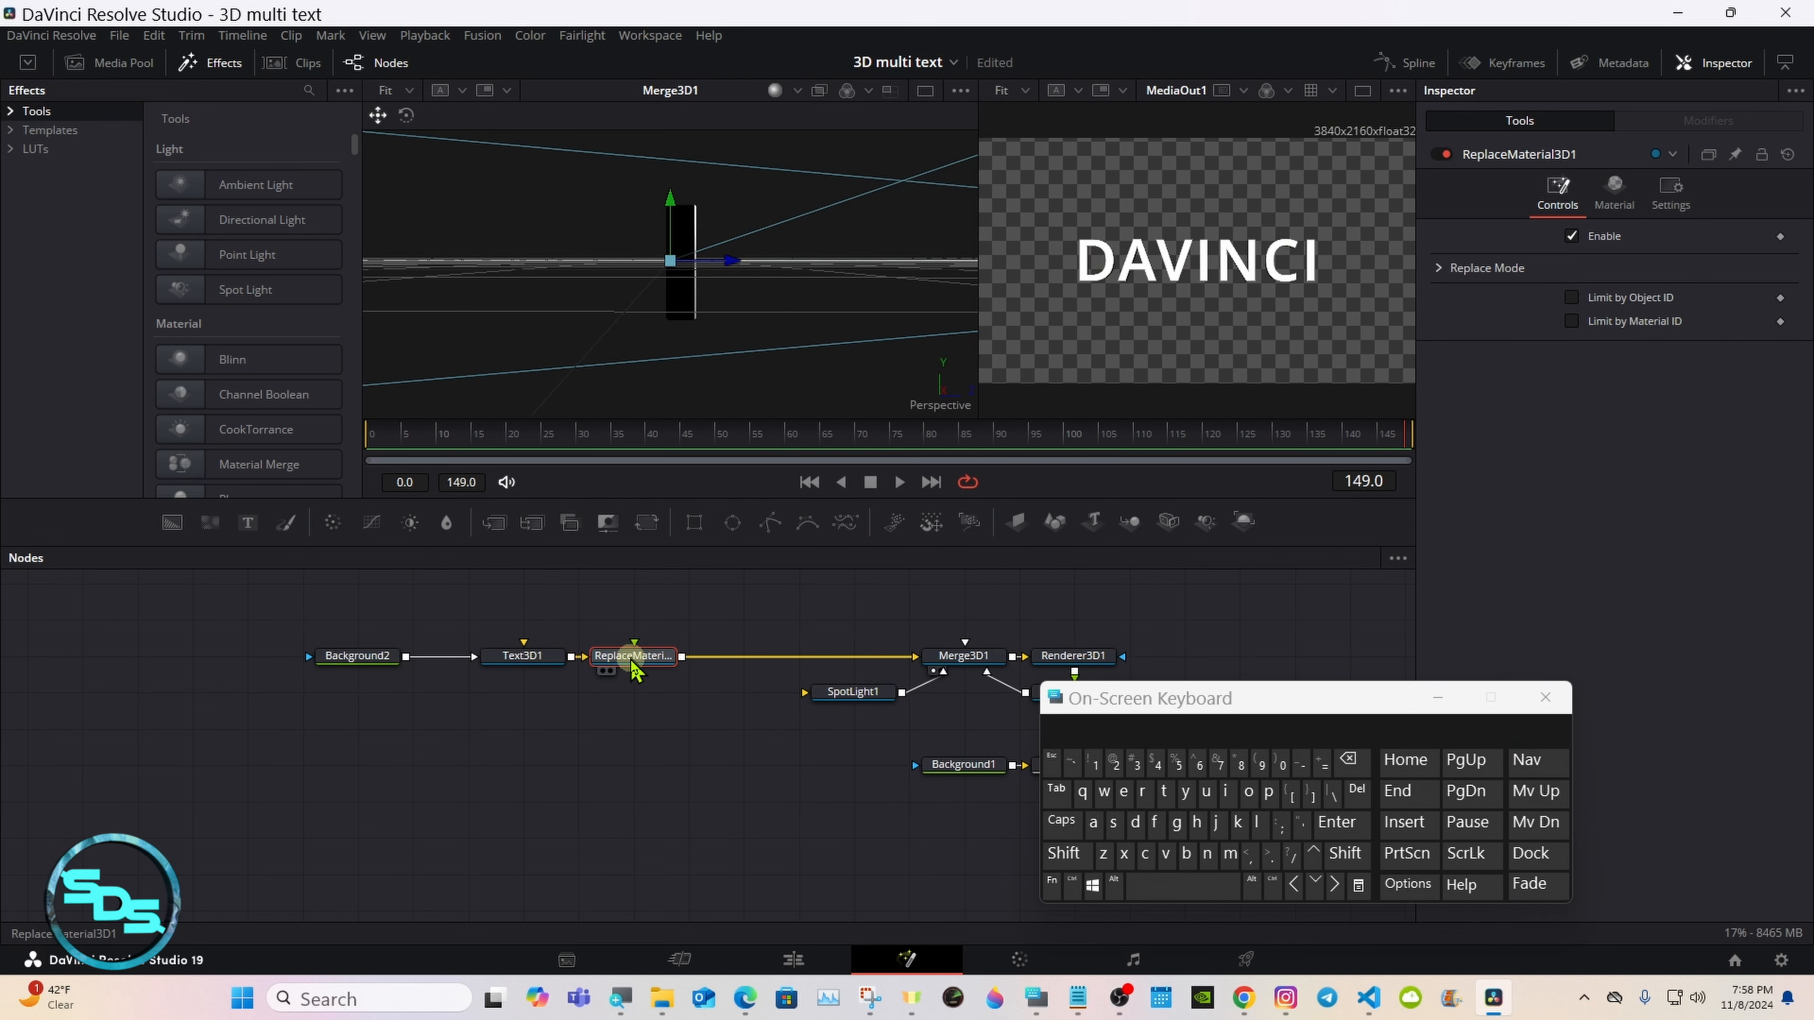
pyautogui.moveTo(643, 659); pyautogui.dragTo(764, 668)
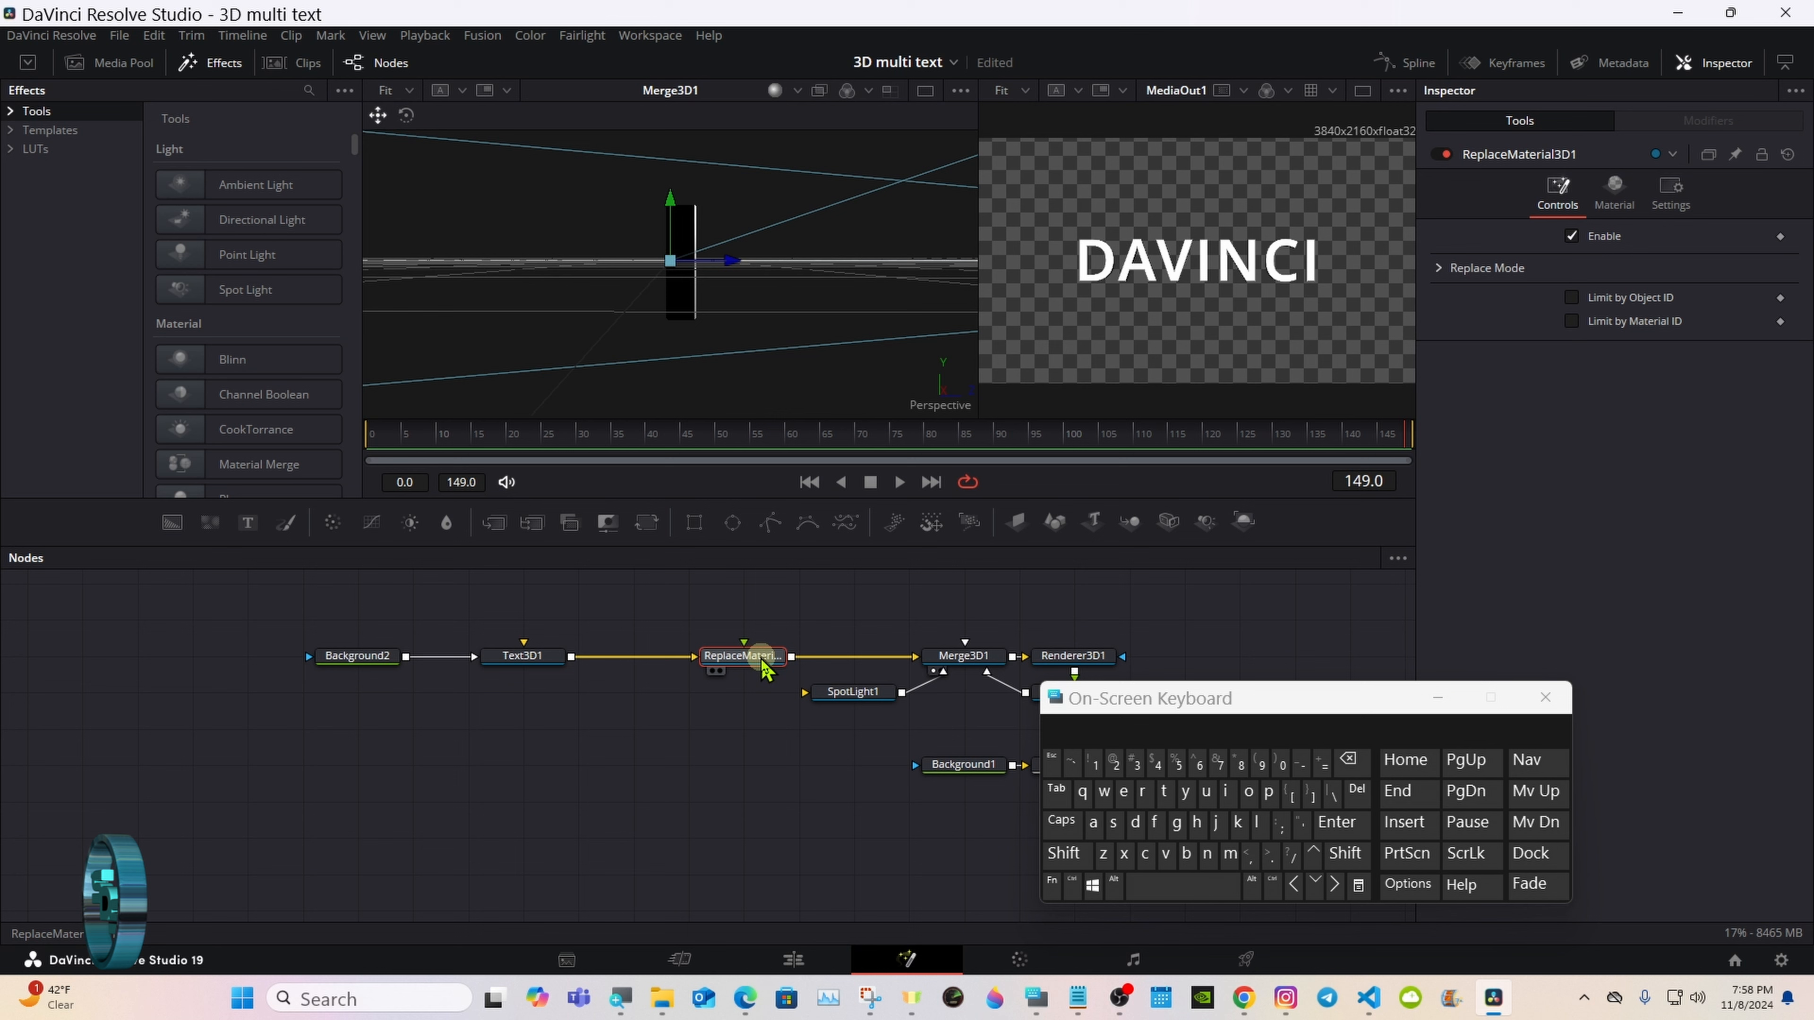
# Step: Insert a second Replace Material 3D node directly after Text3D1
pyautogui.click(542, 661)
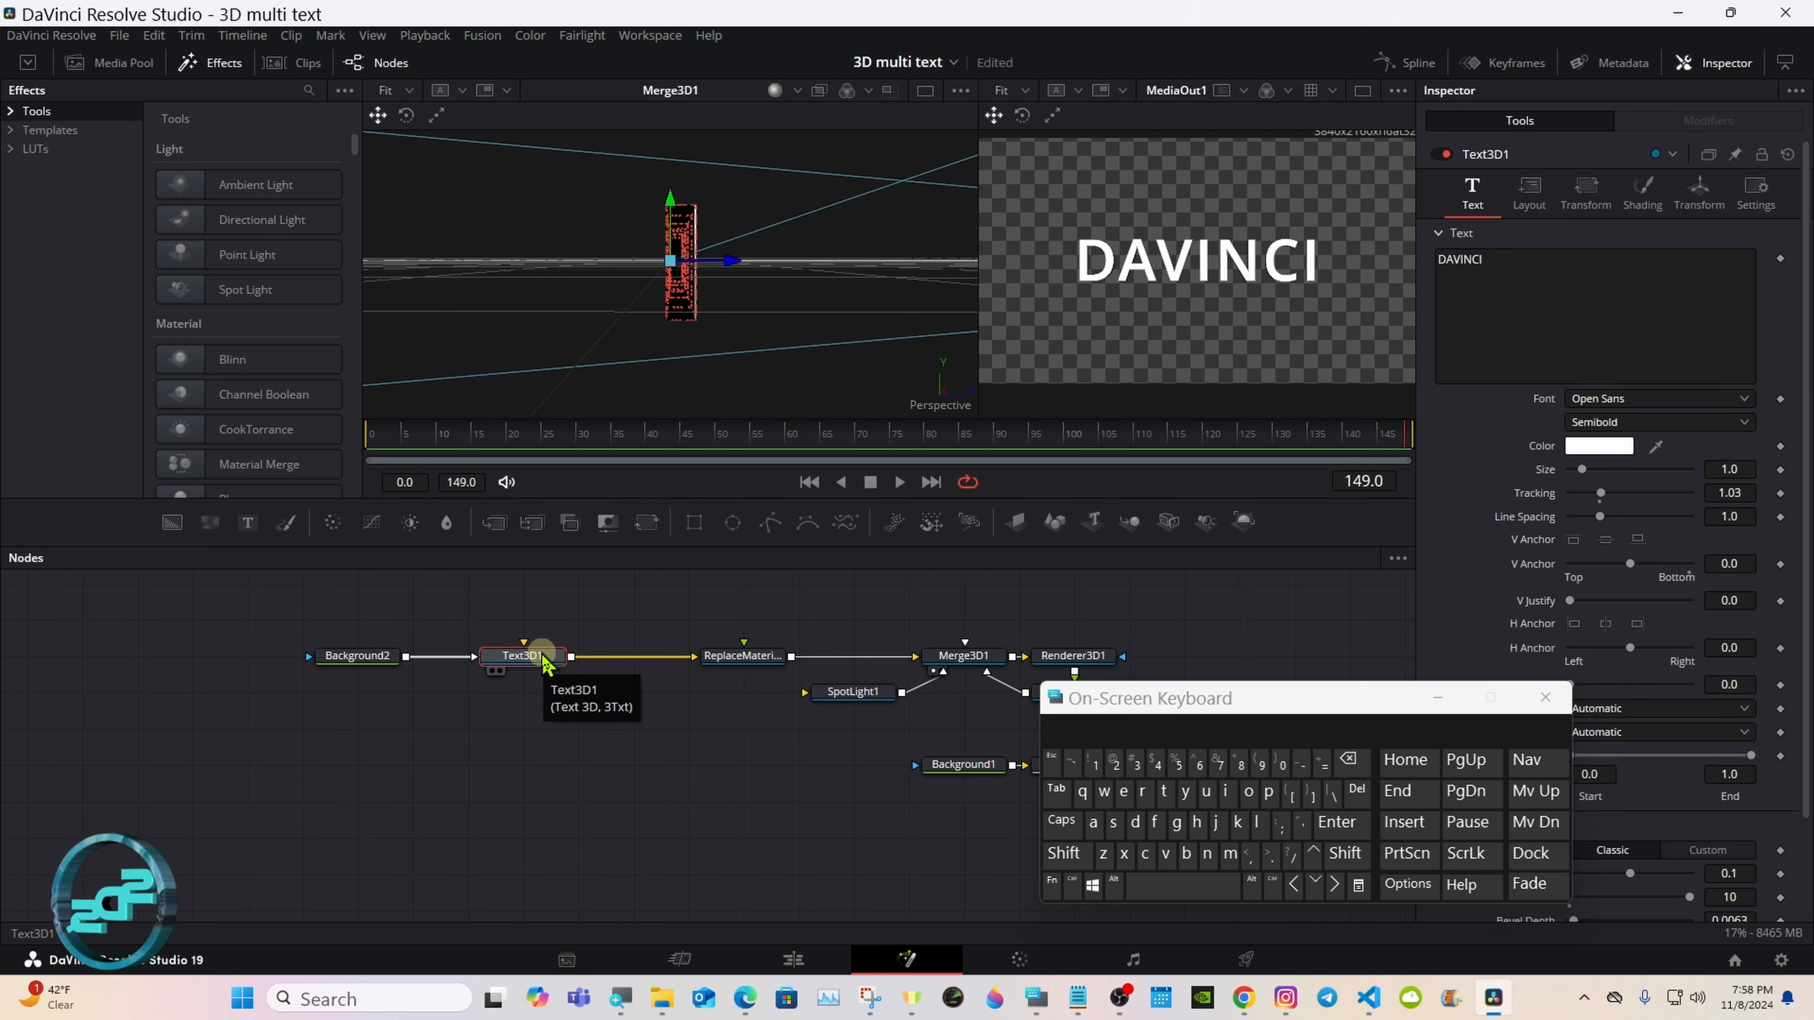
pyautogui.click(1063, 854)
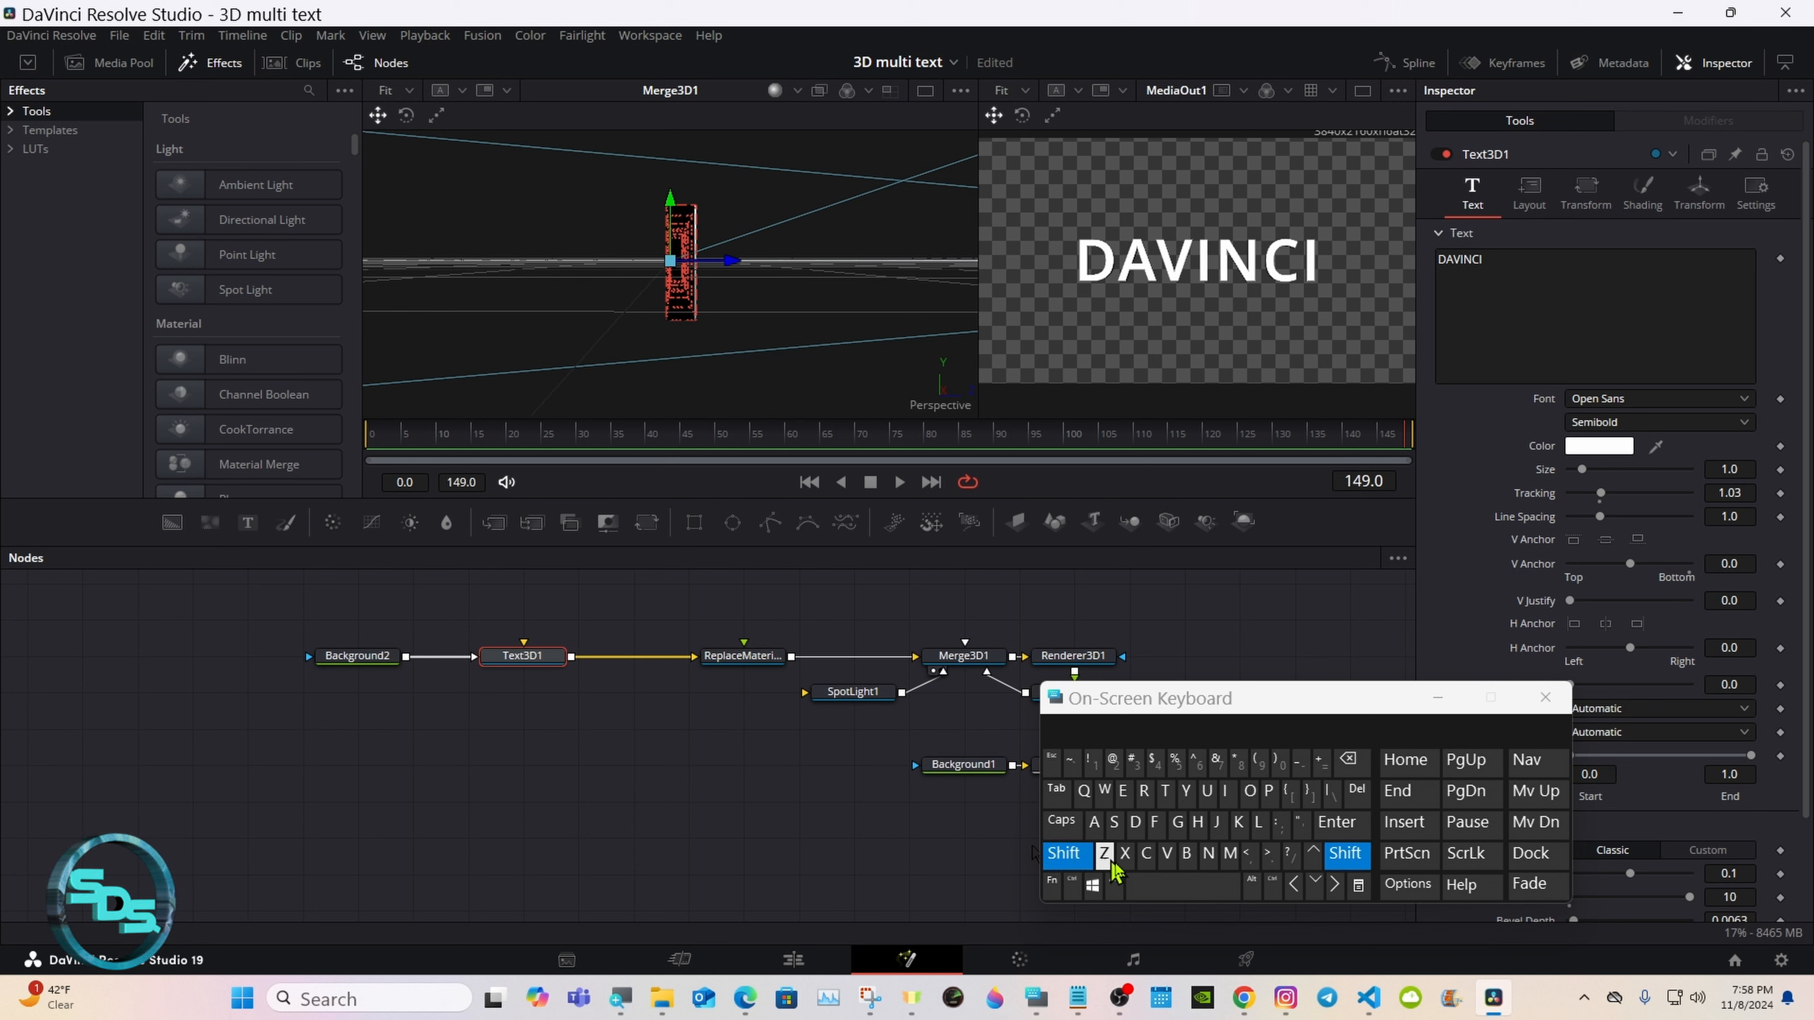
pyautogui.click(1183, 888)
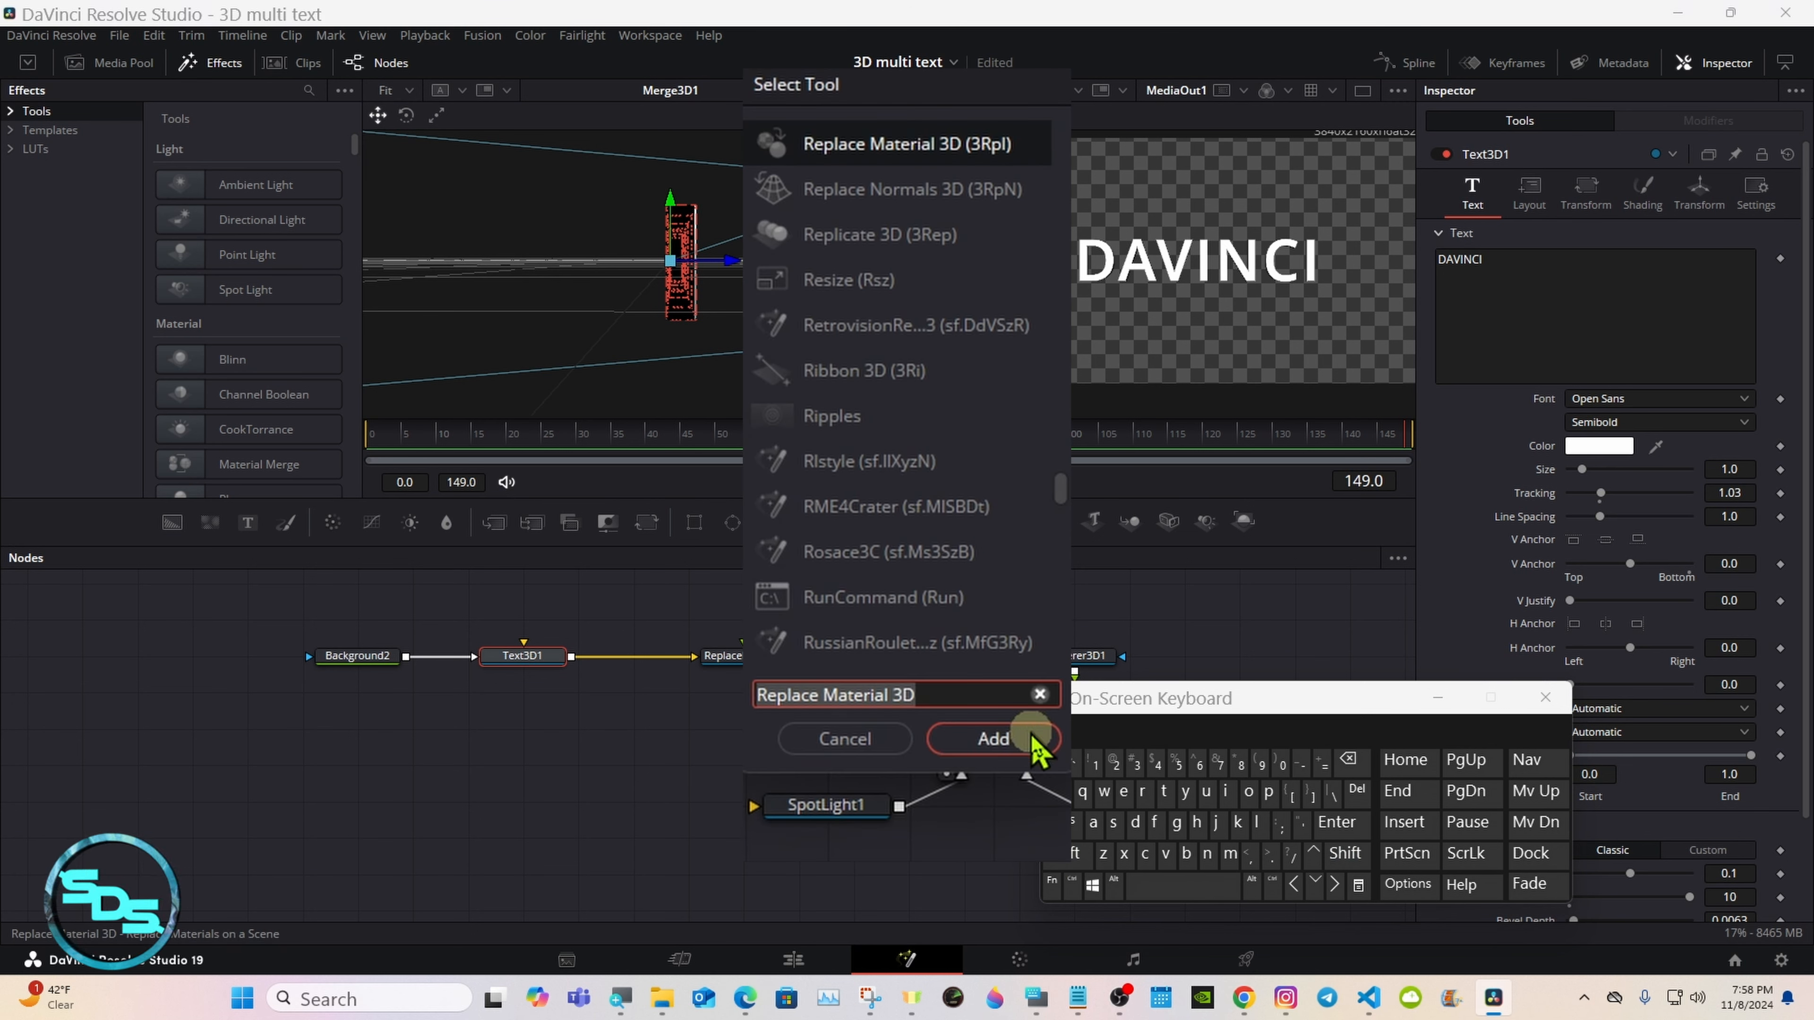
pyautogui.click(994, 739)
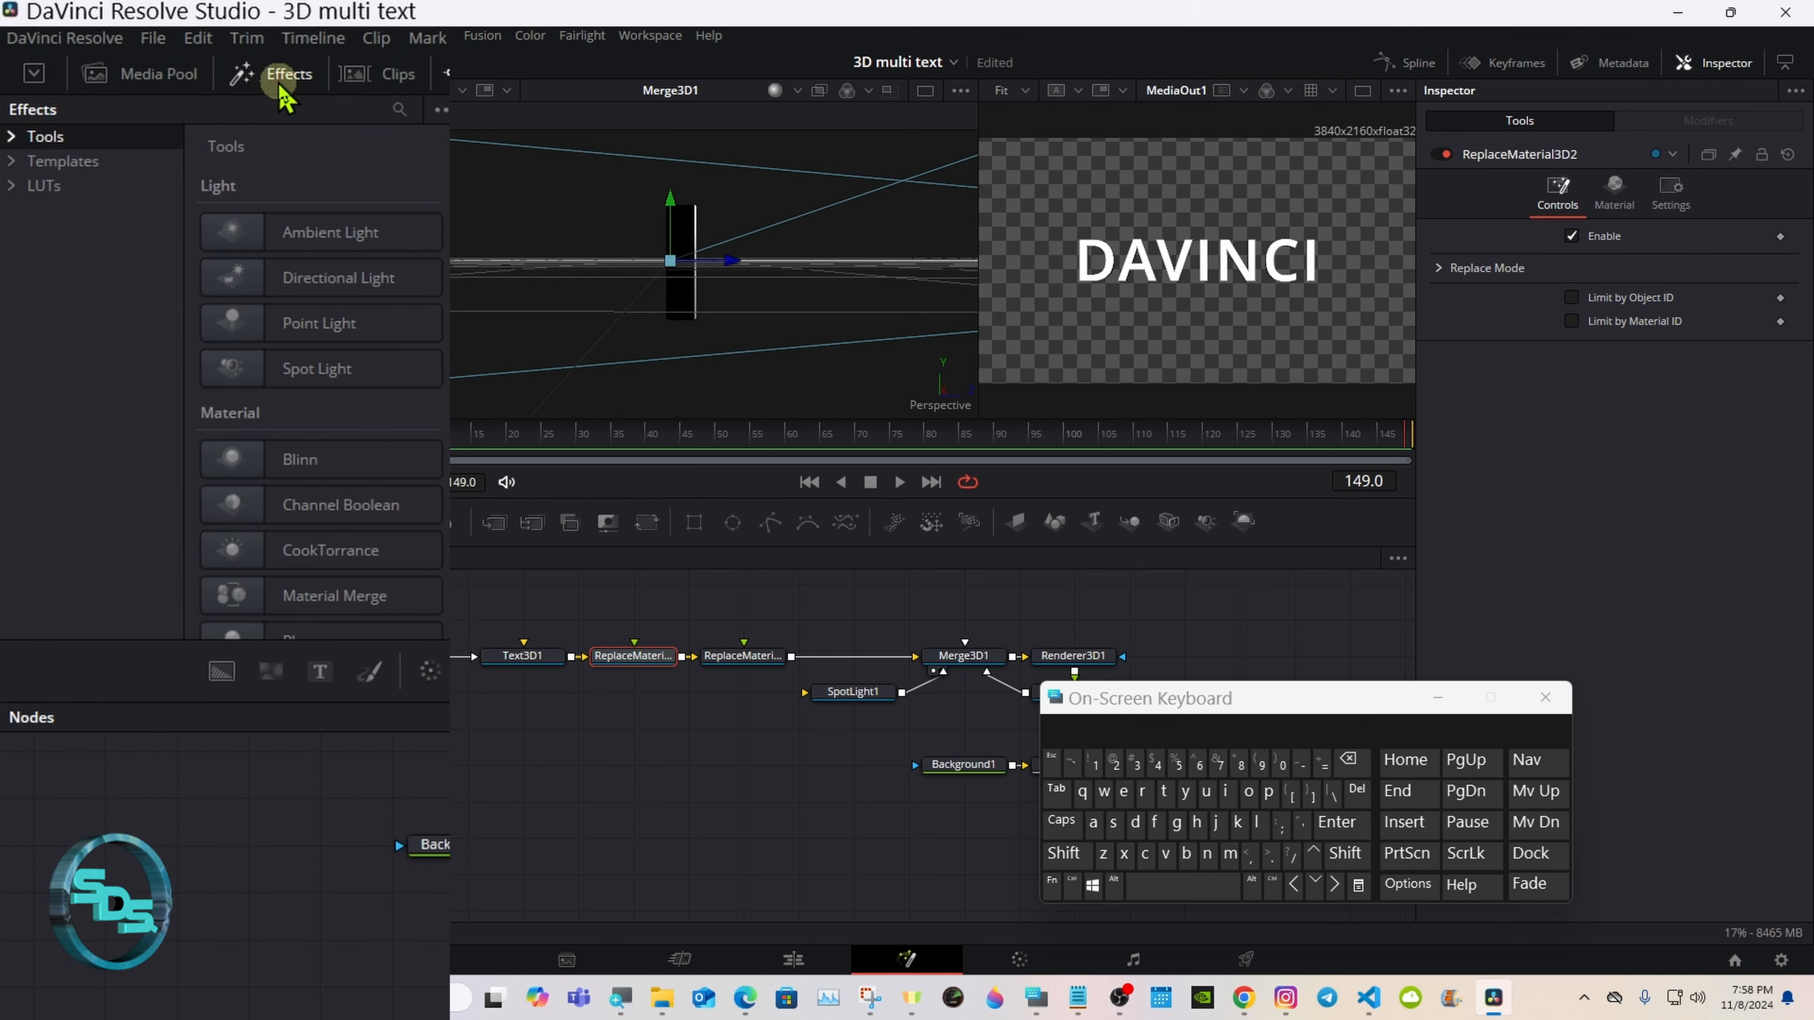
# Step: Add the Chrome shader from the Fusion templates and connect it to the material input of ReplaceMaterial3D2
pyautogui.click(281, 89)
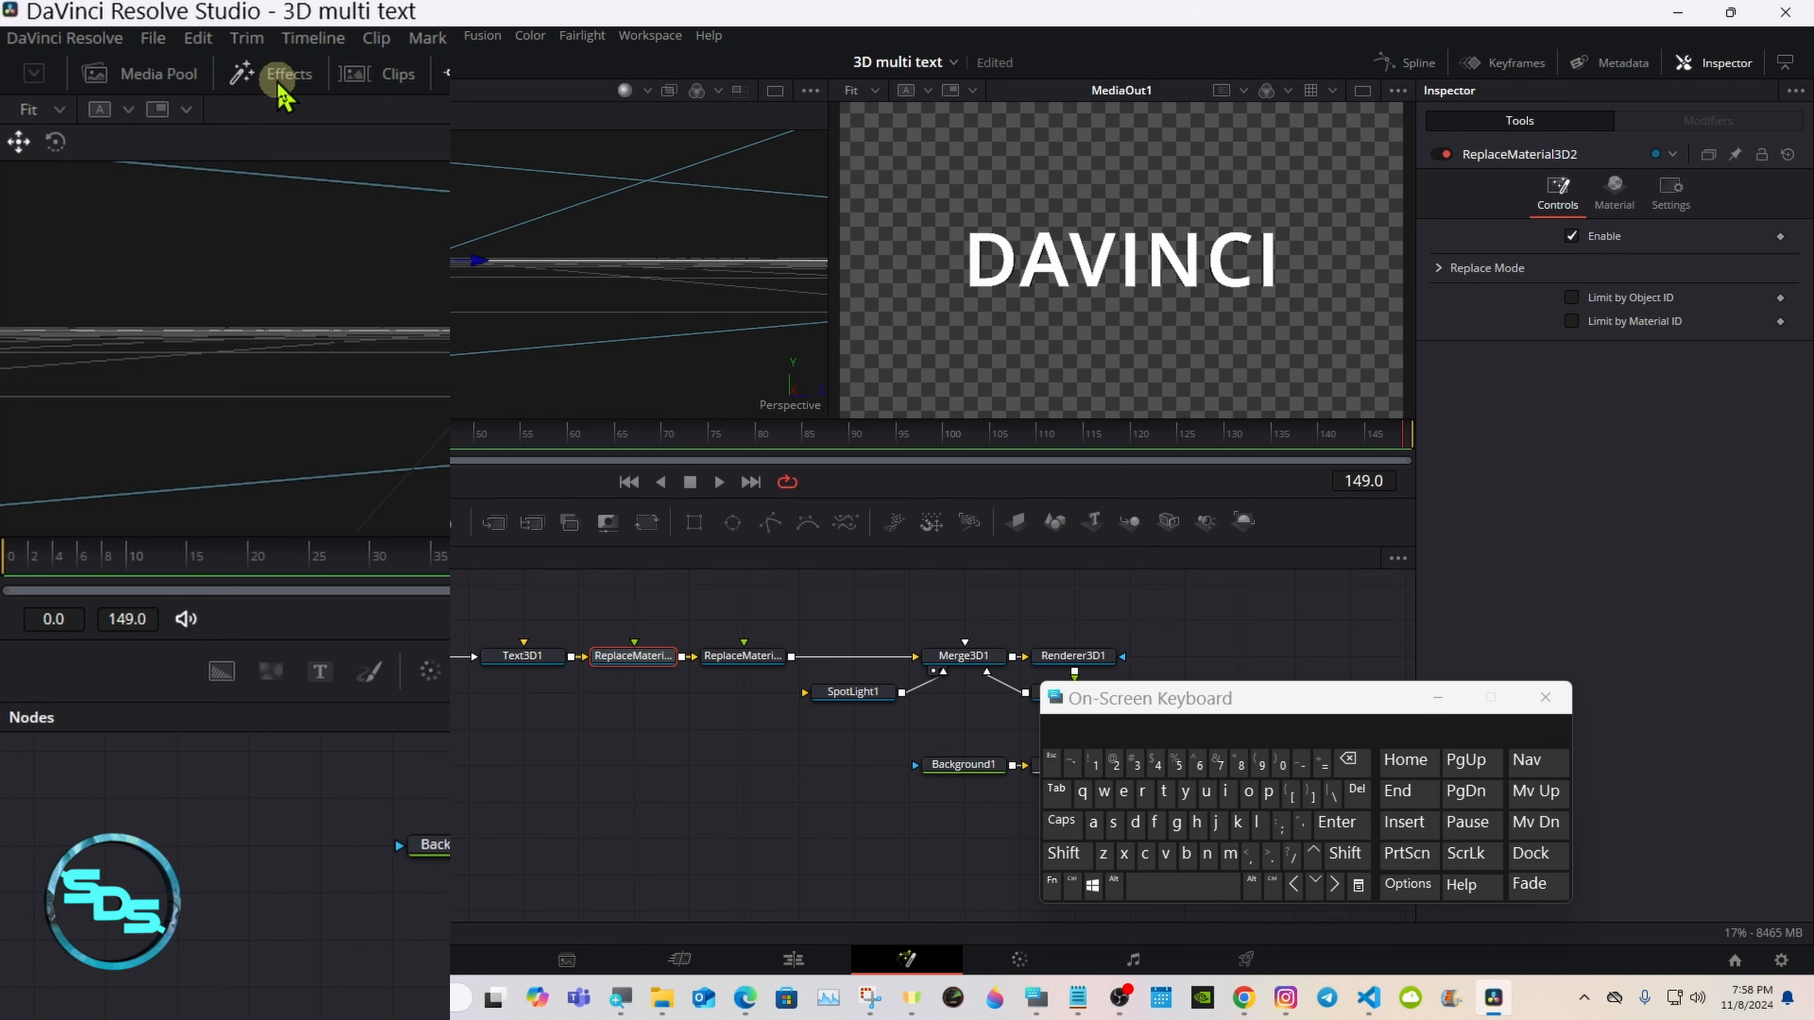
pyautogui.click(281, 89)
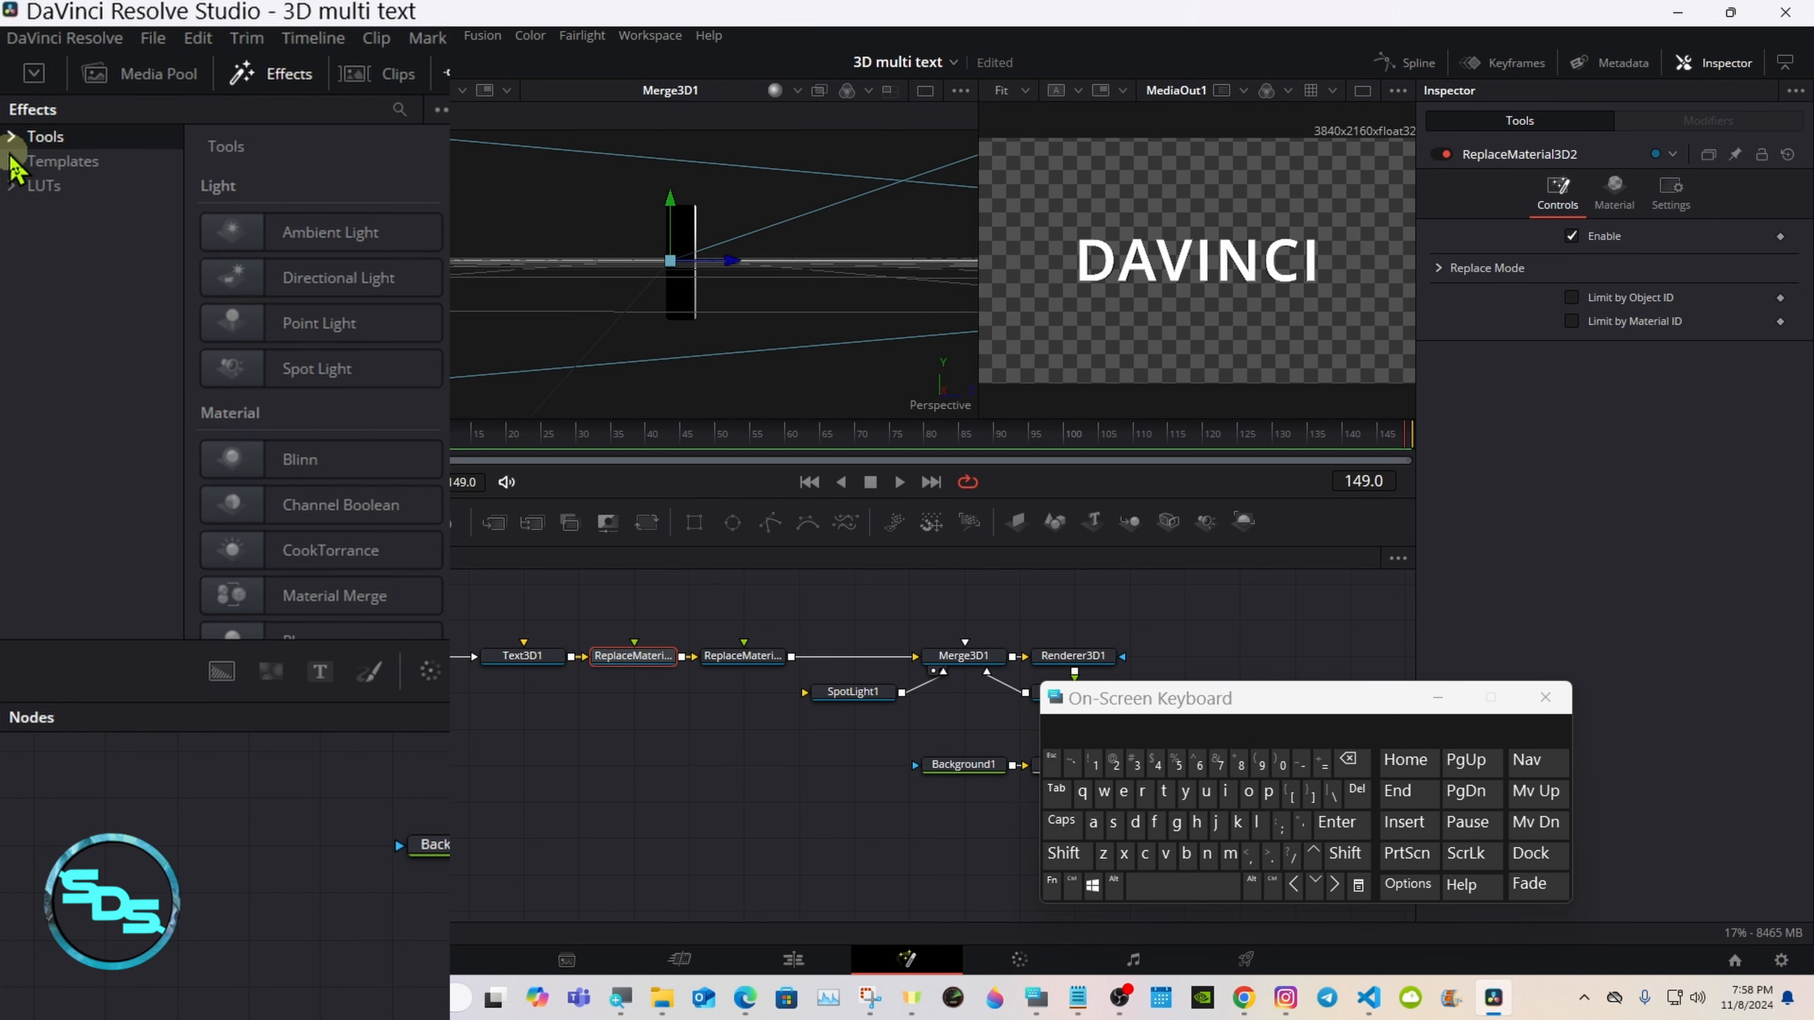
pyautogui.click(11, 161)
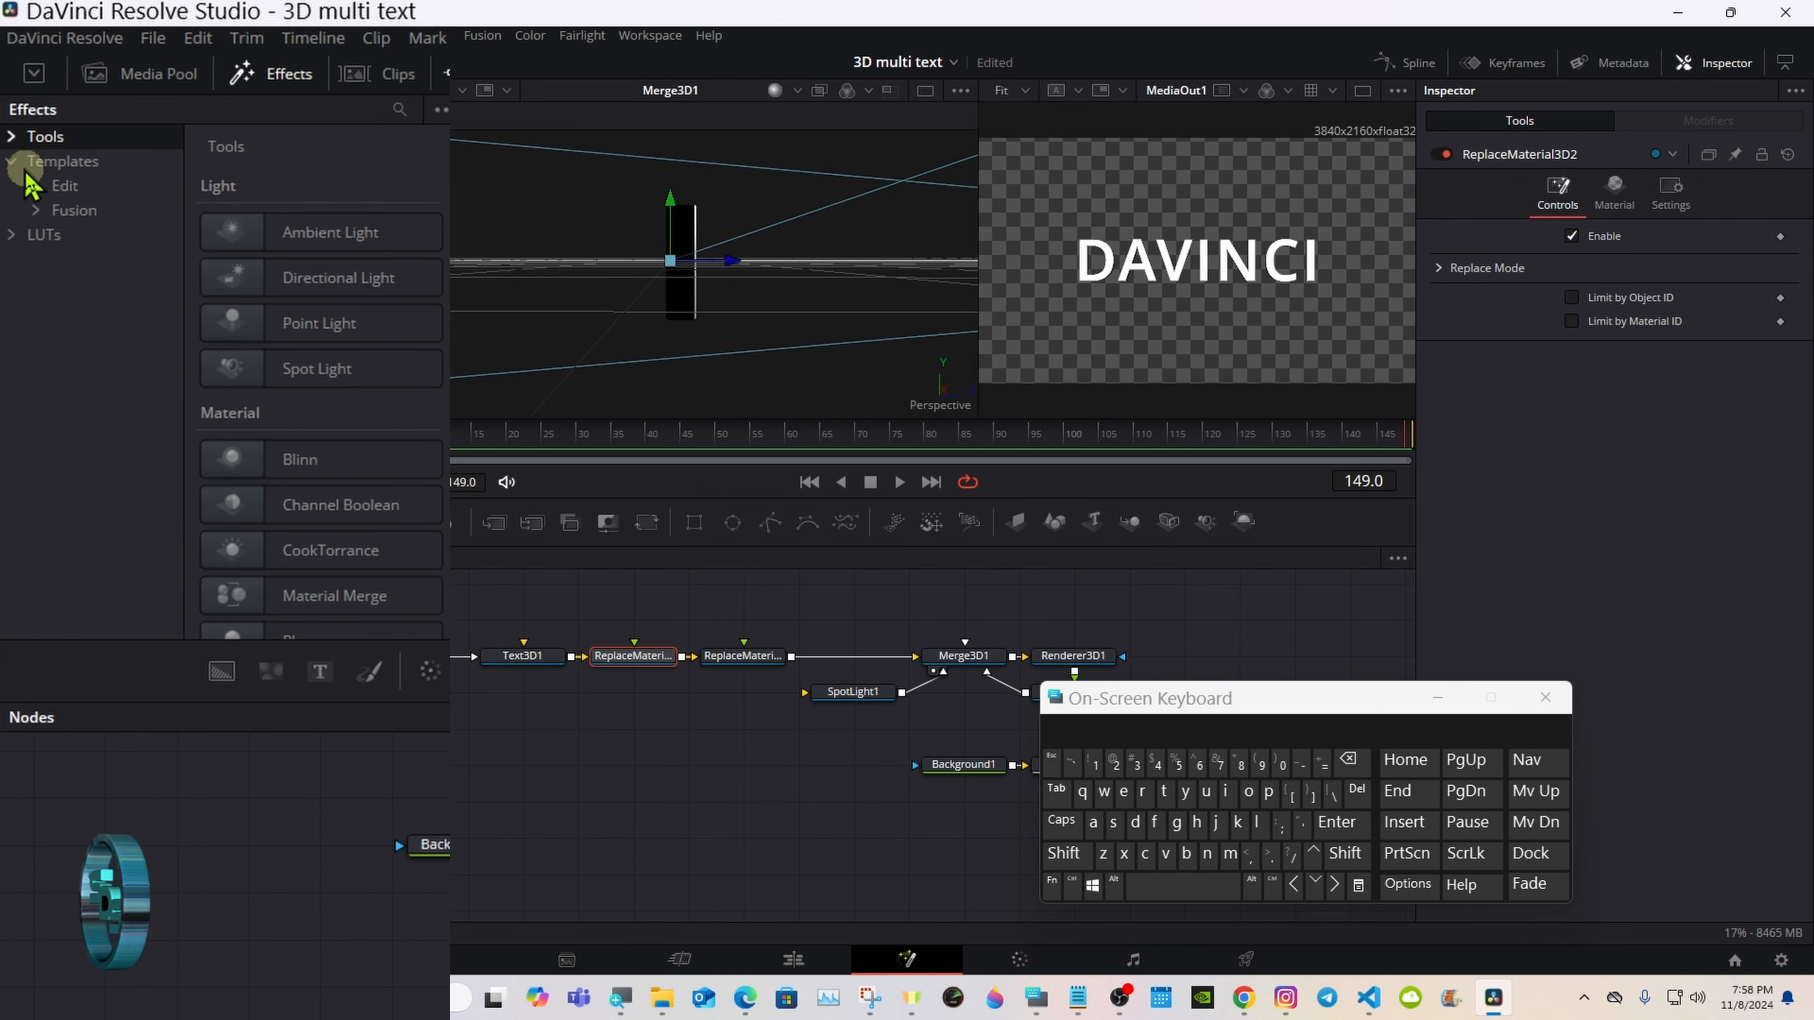
pyautogui.click(36, 210)
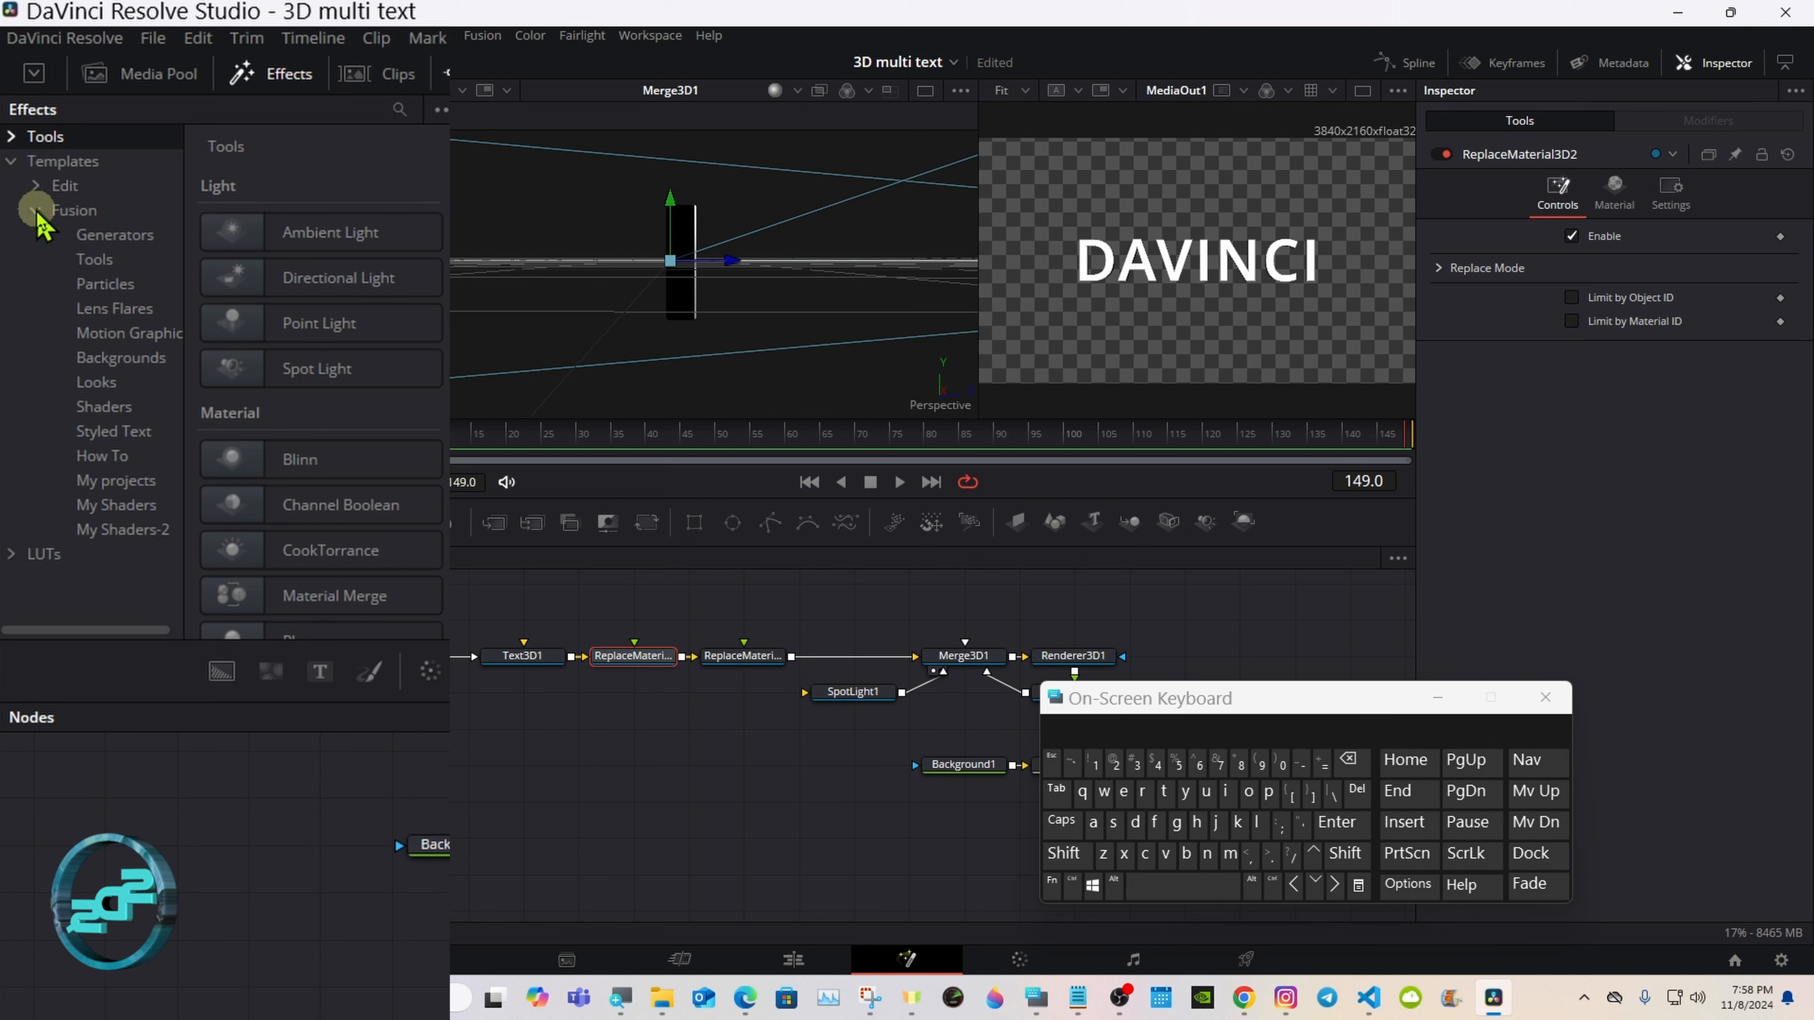
pyautogui.click(129, 408)
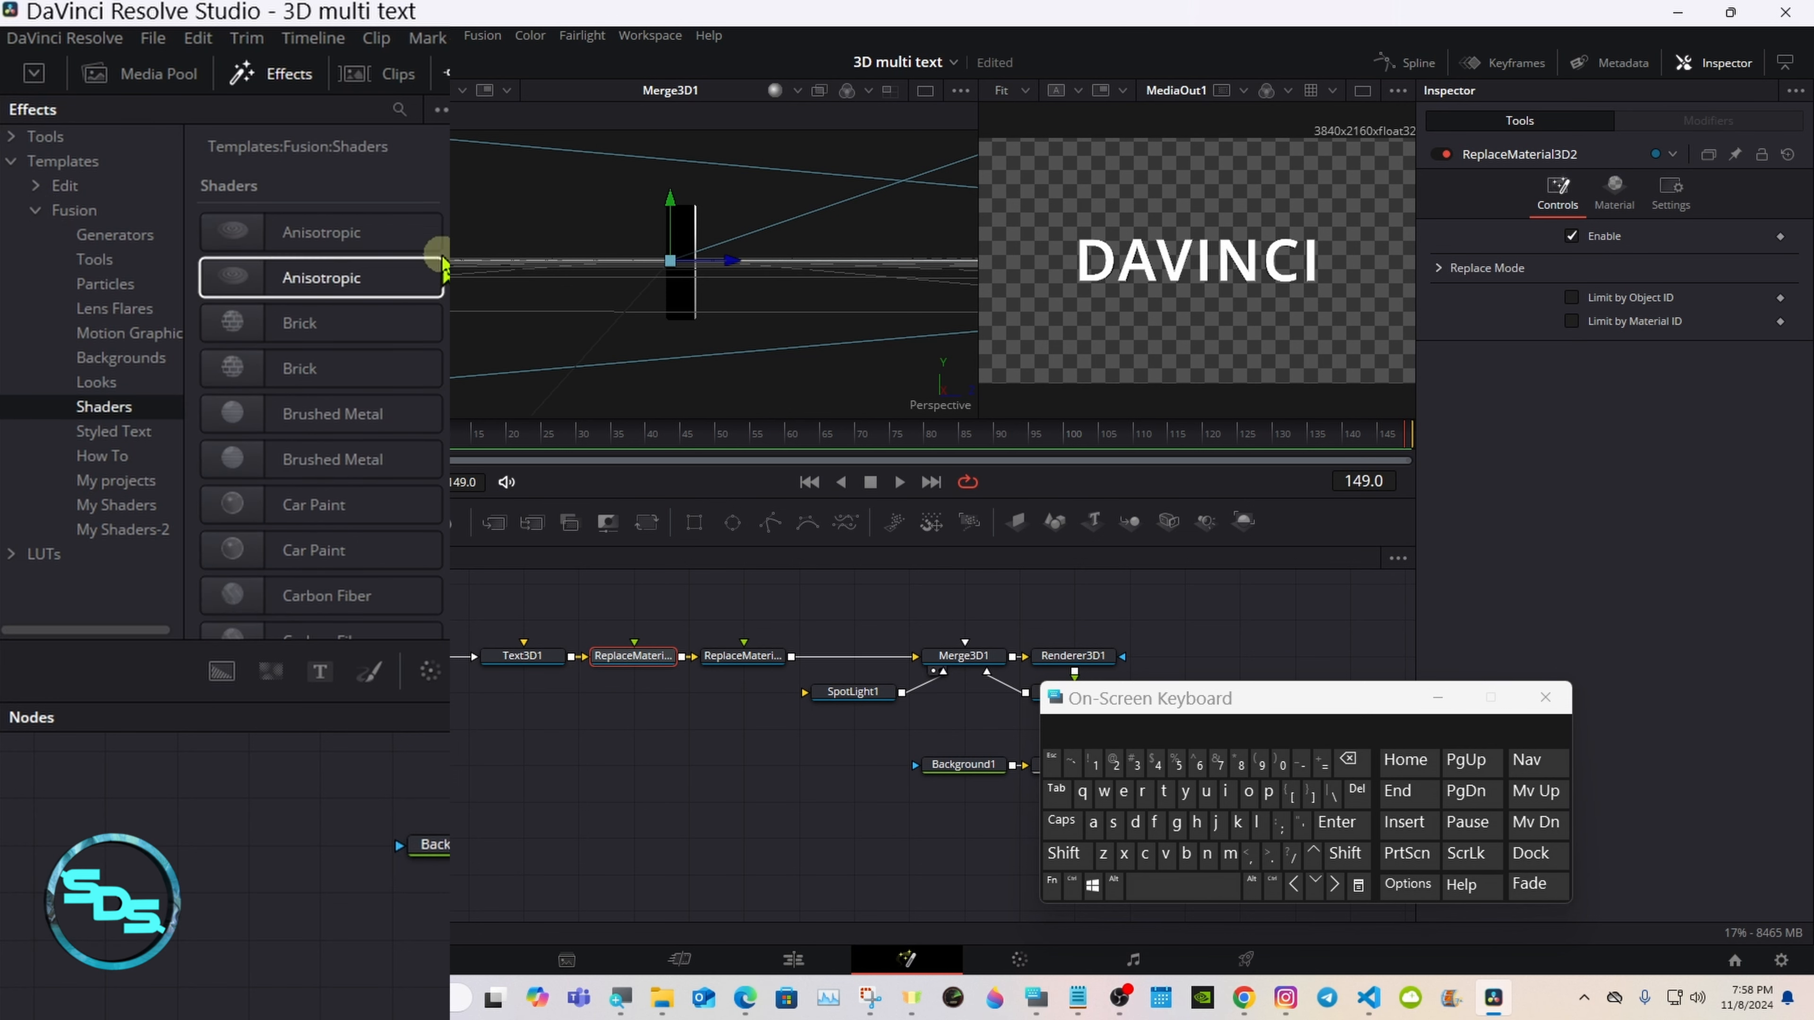
pyautogui.scroll(-4, 338, 331)
pyautogui.click(337, 330)
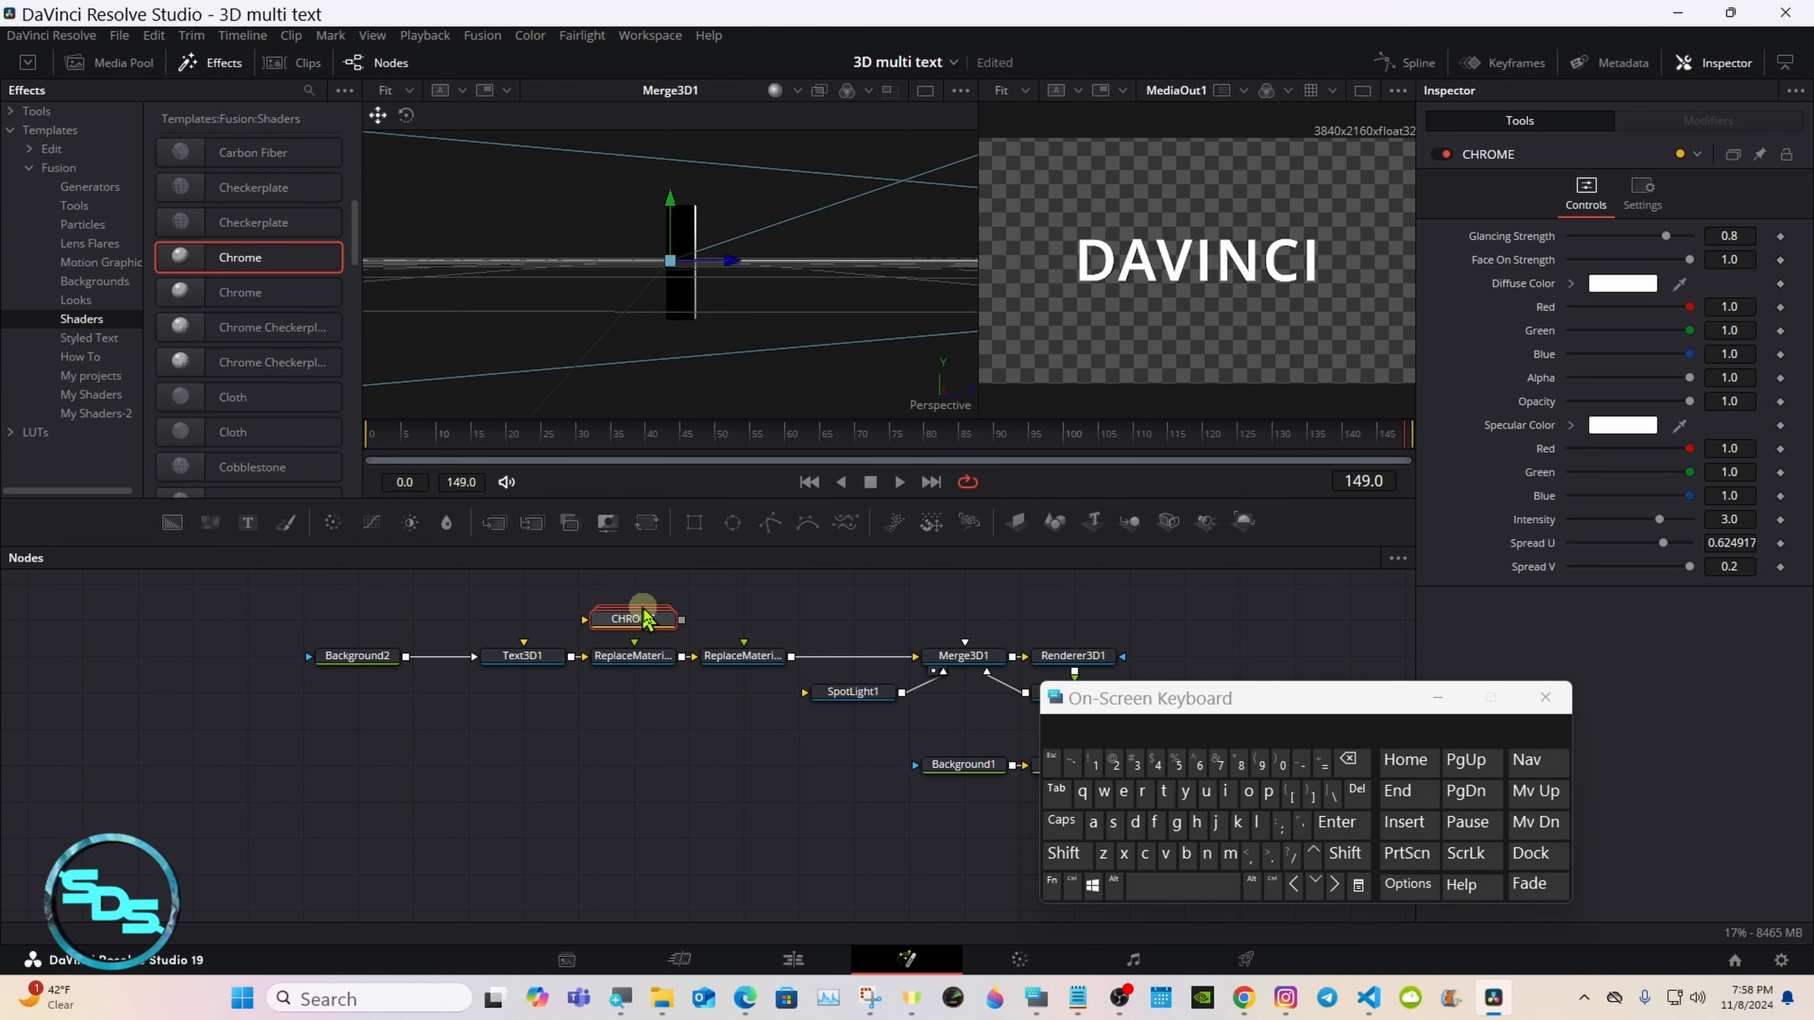
pyautogui.moveTo(683, 622); pyautogui.dragTo(627, 724)
# Step: Disable both ReplaceMaterial3D2 and ReplaceMaterial3D1 so the text uses the red Background2 colour
pyautogui.click(353, 657)
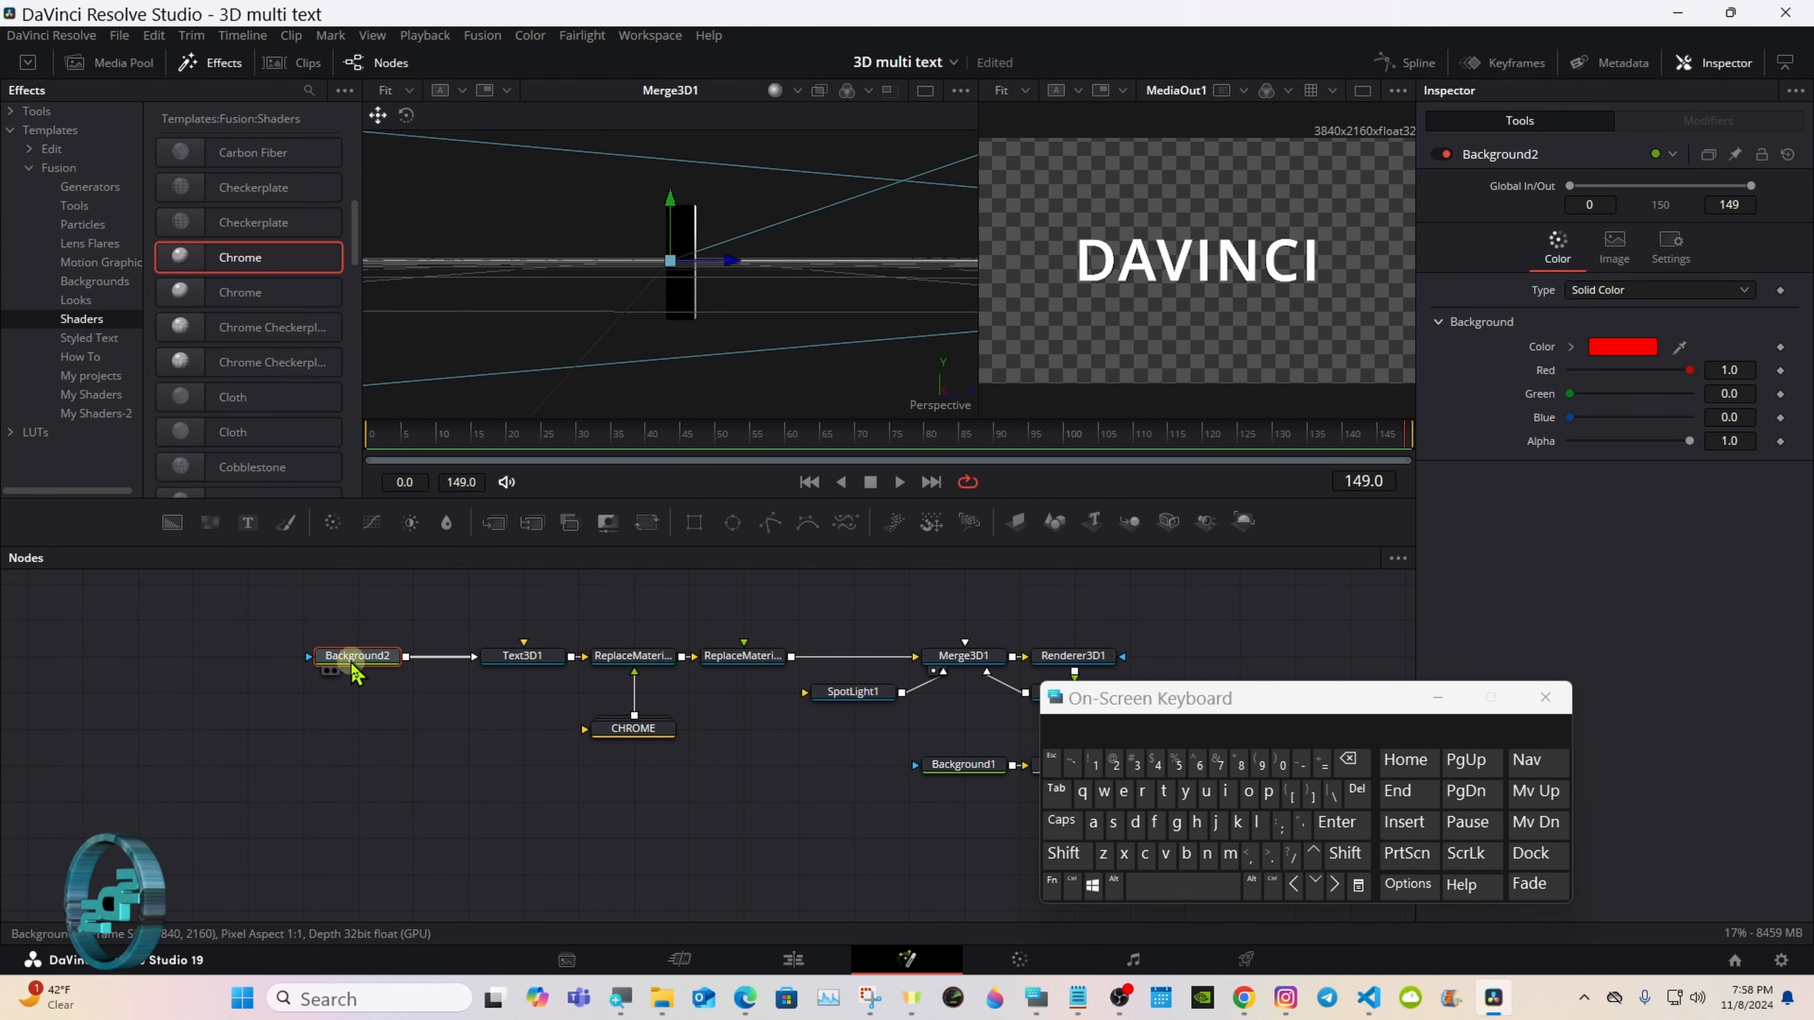
pyautogui.click(630, 664)
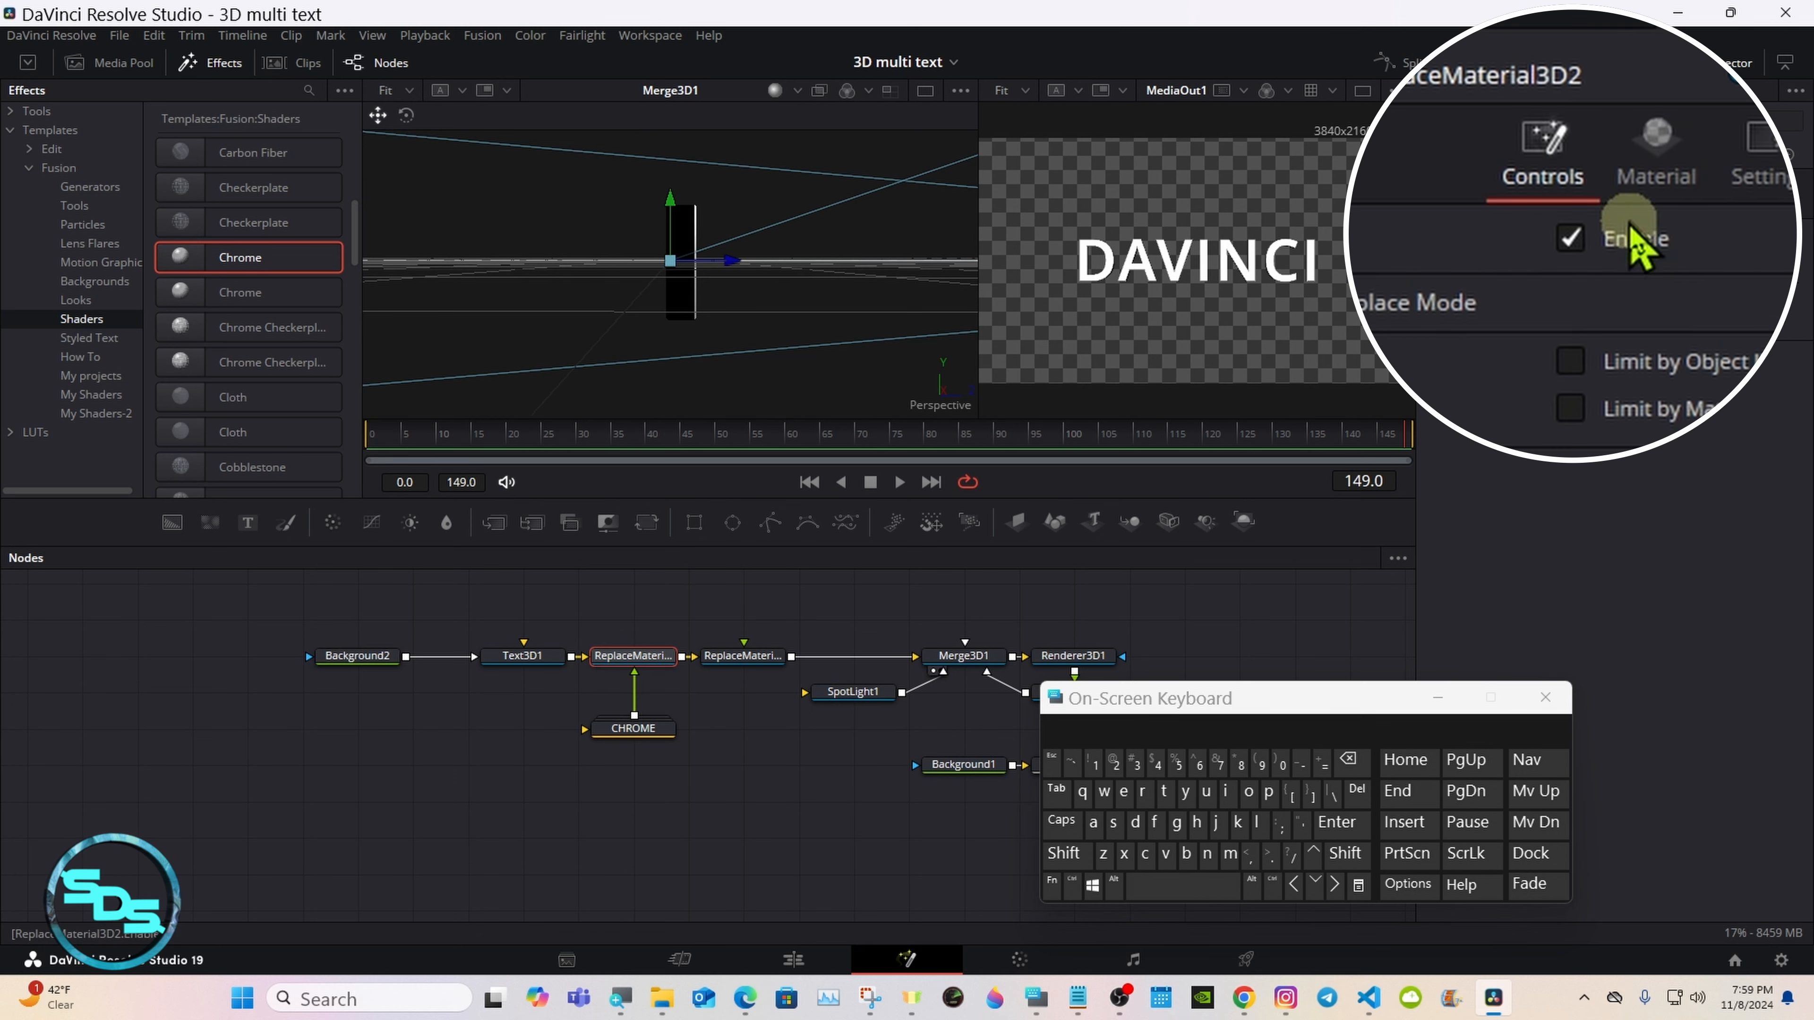
pyautogui.click(1567, 240)
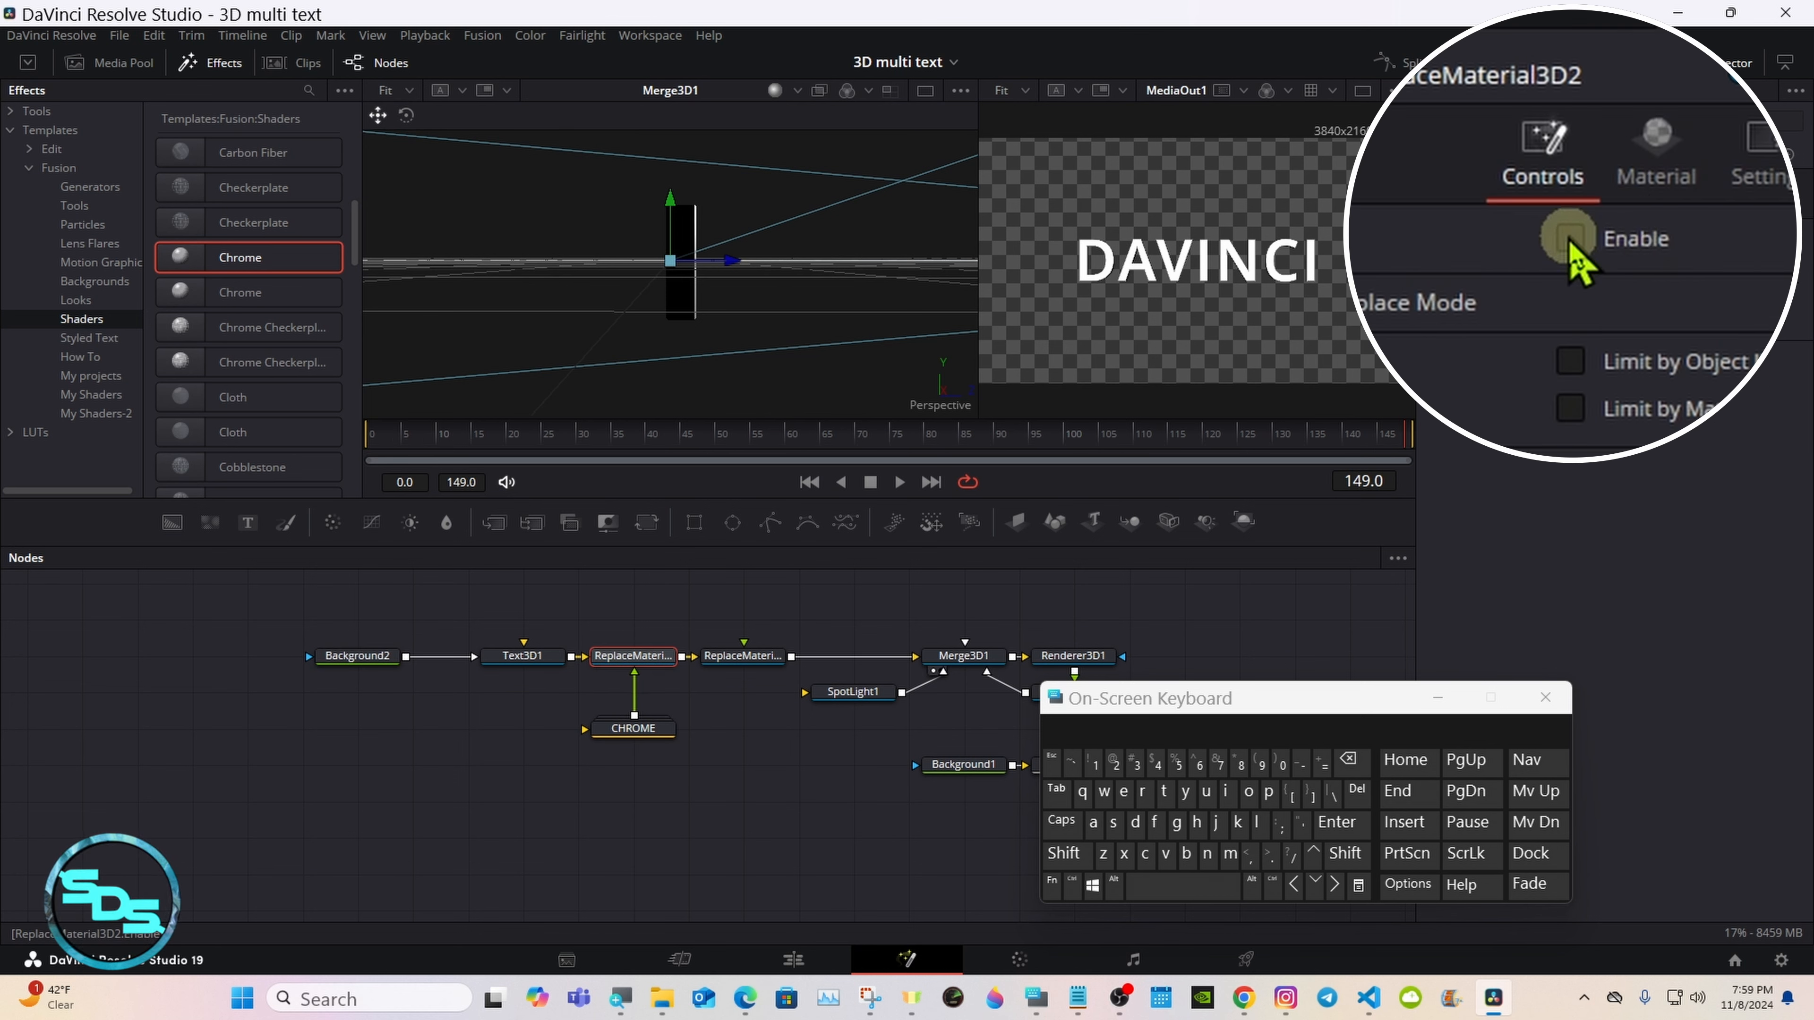
pyautogui.click(1567, 240)
pyautogui.click(1567, 240)
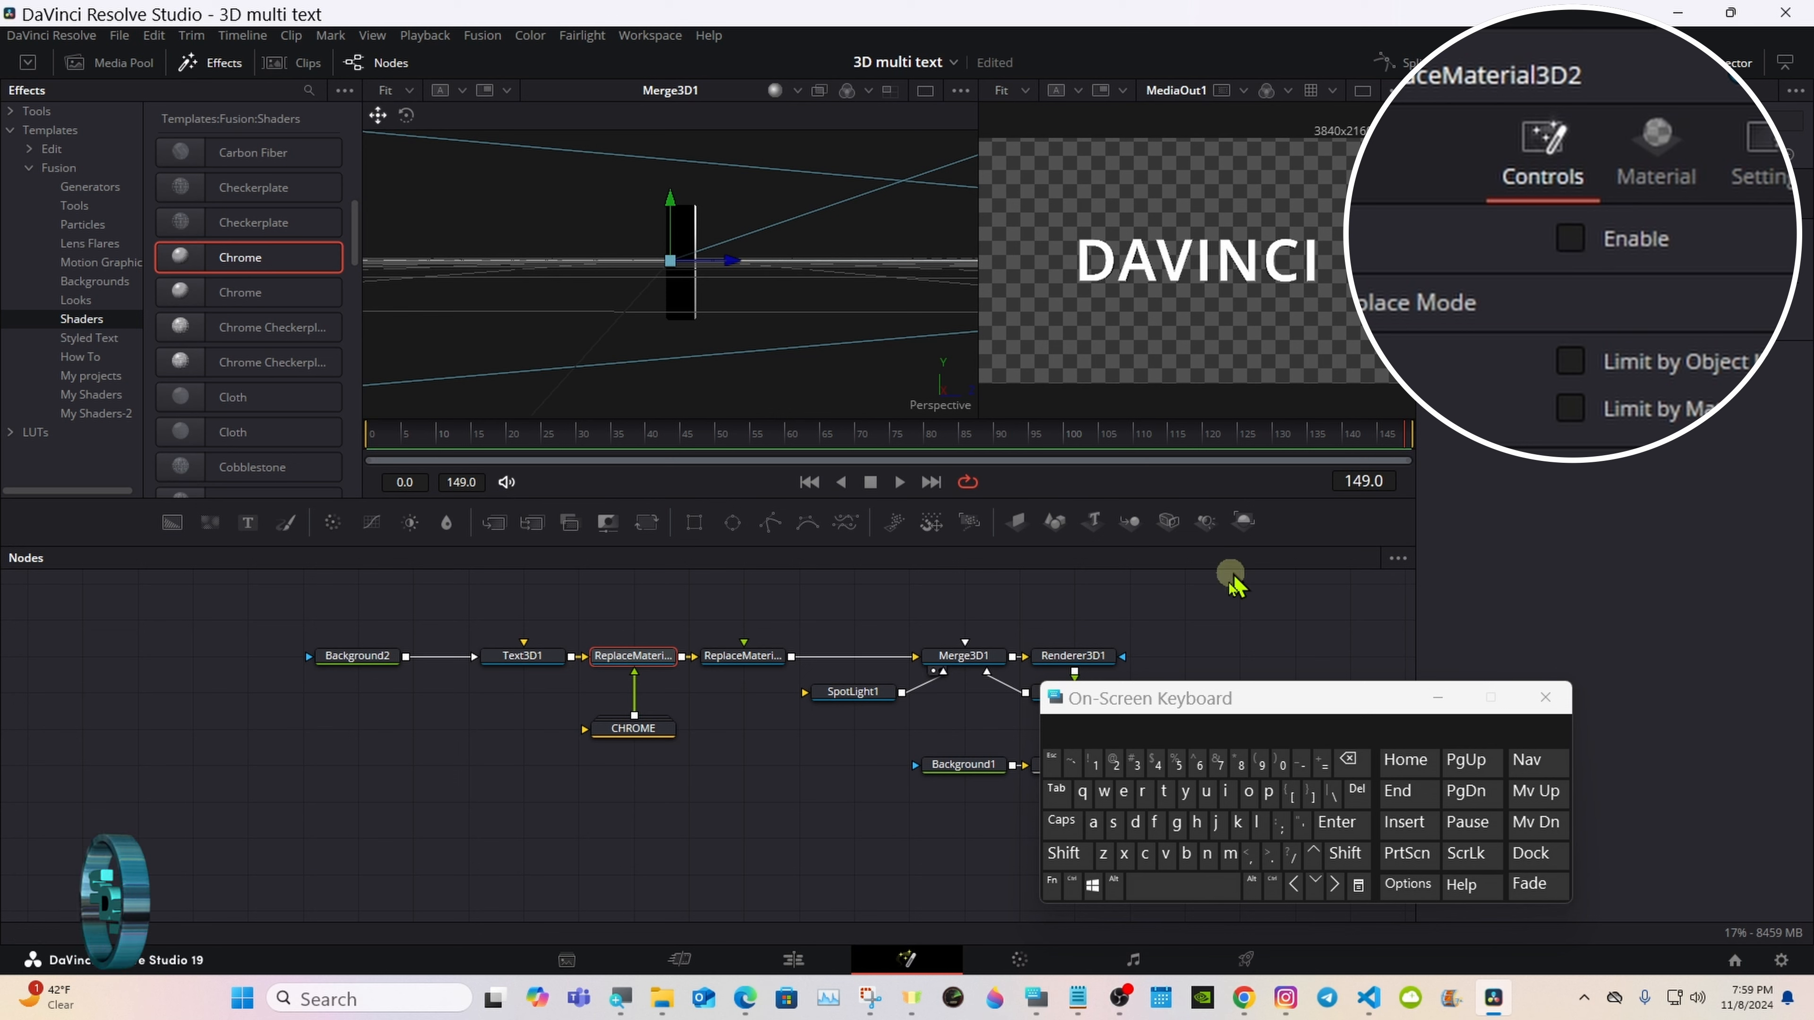
pyautogui.moveTo(1123, 697); pyautogui.dragTo(1164, 694)
pyautogui.click(763, 667)
pyautogui.click(1569, 238)
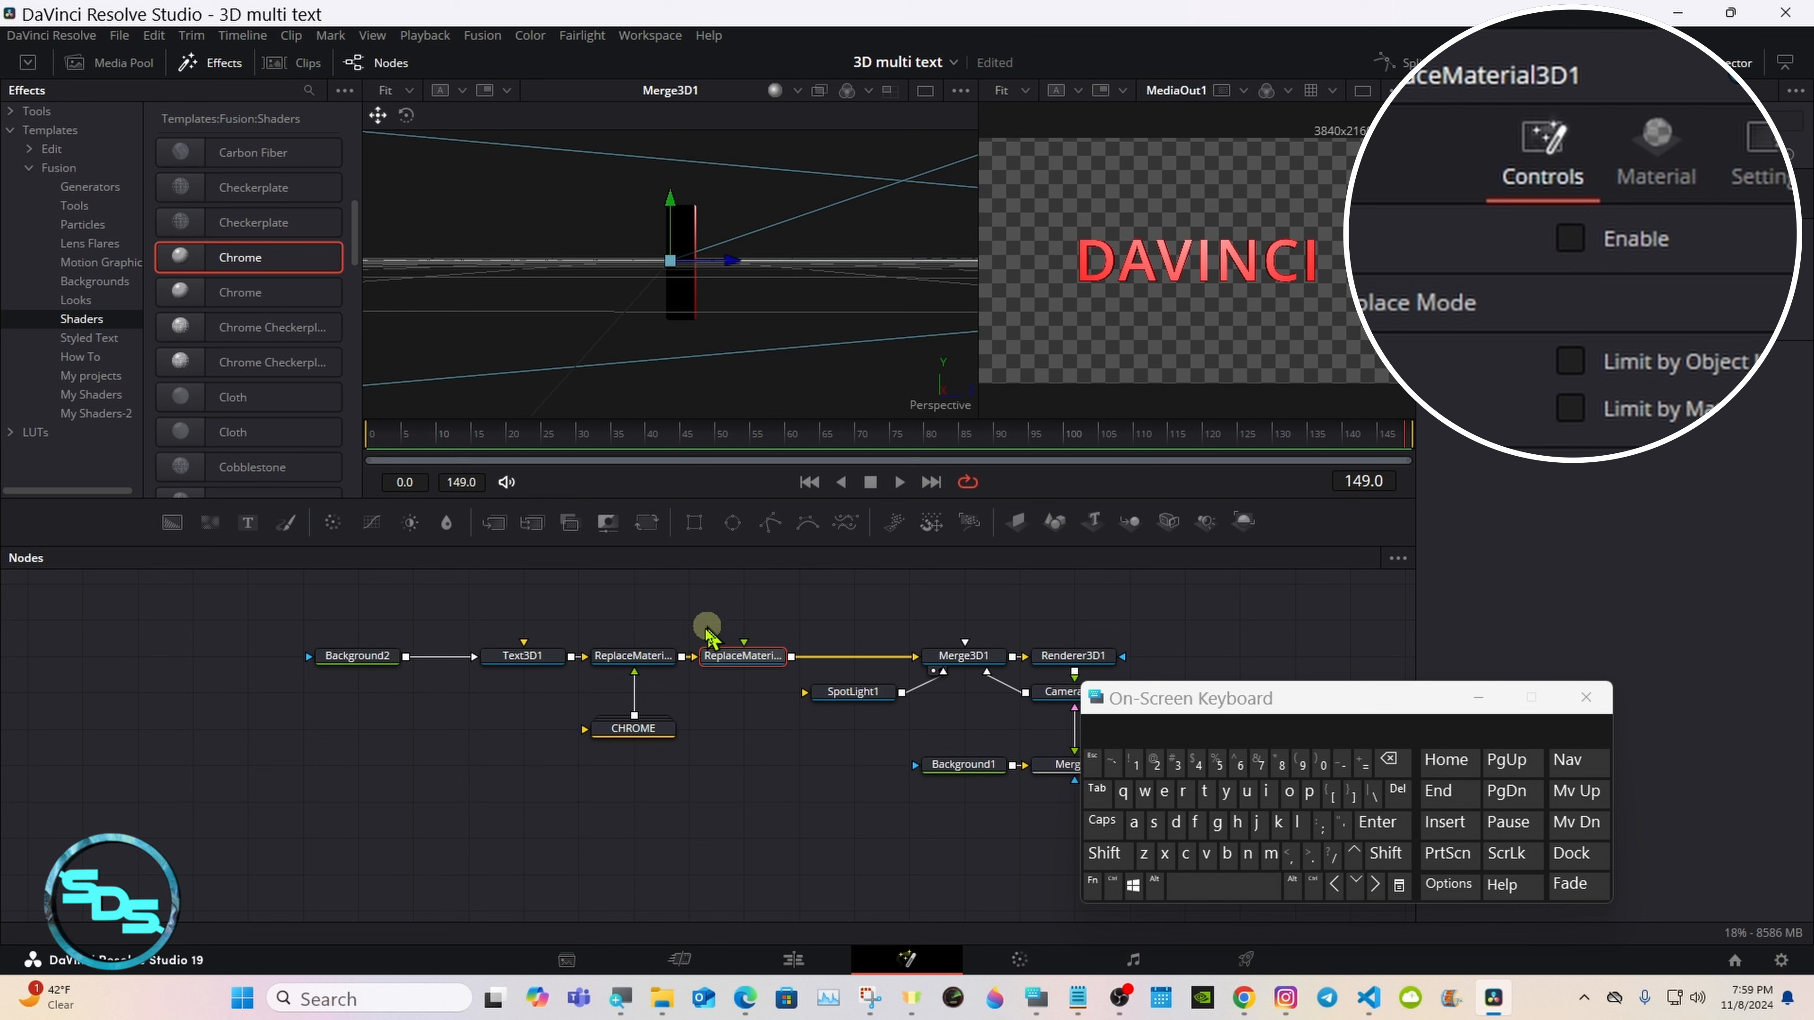
# Step: Switch ReplaceMaterial3D2 on and off again to compare the chrome material with the red text
pyautogui.click(649, 659)
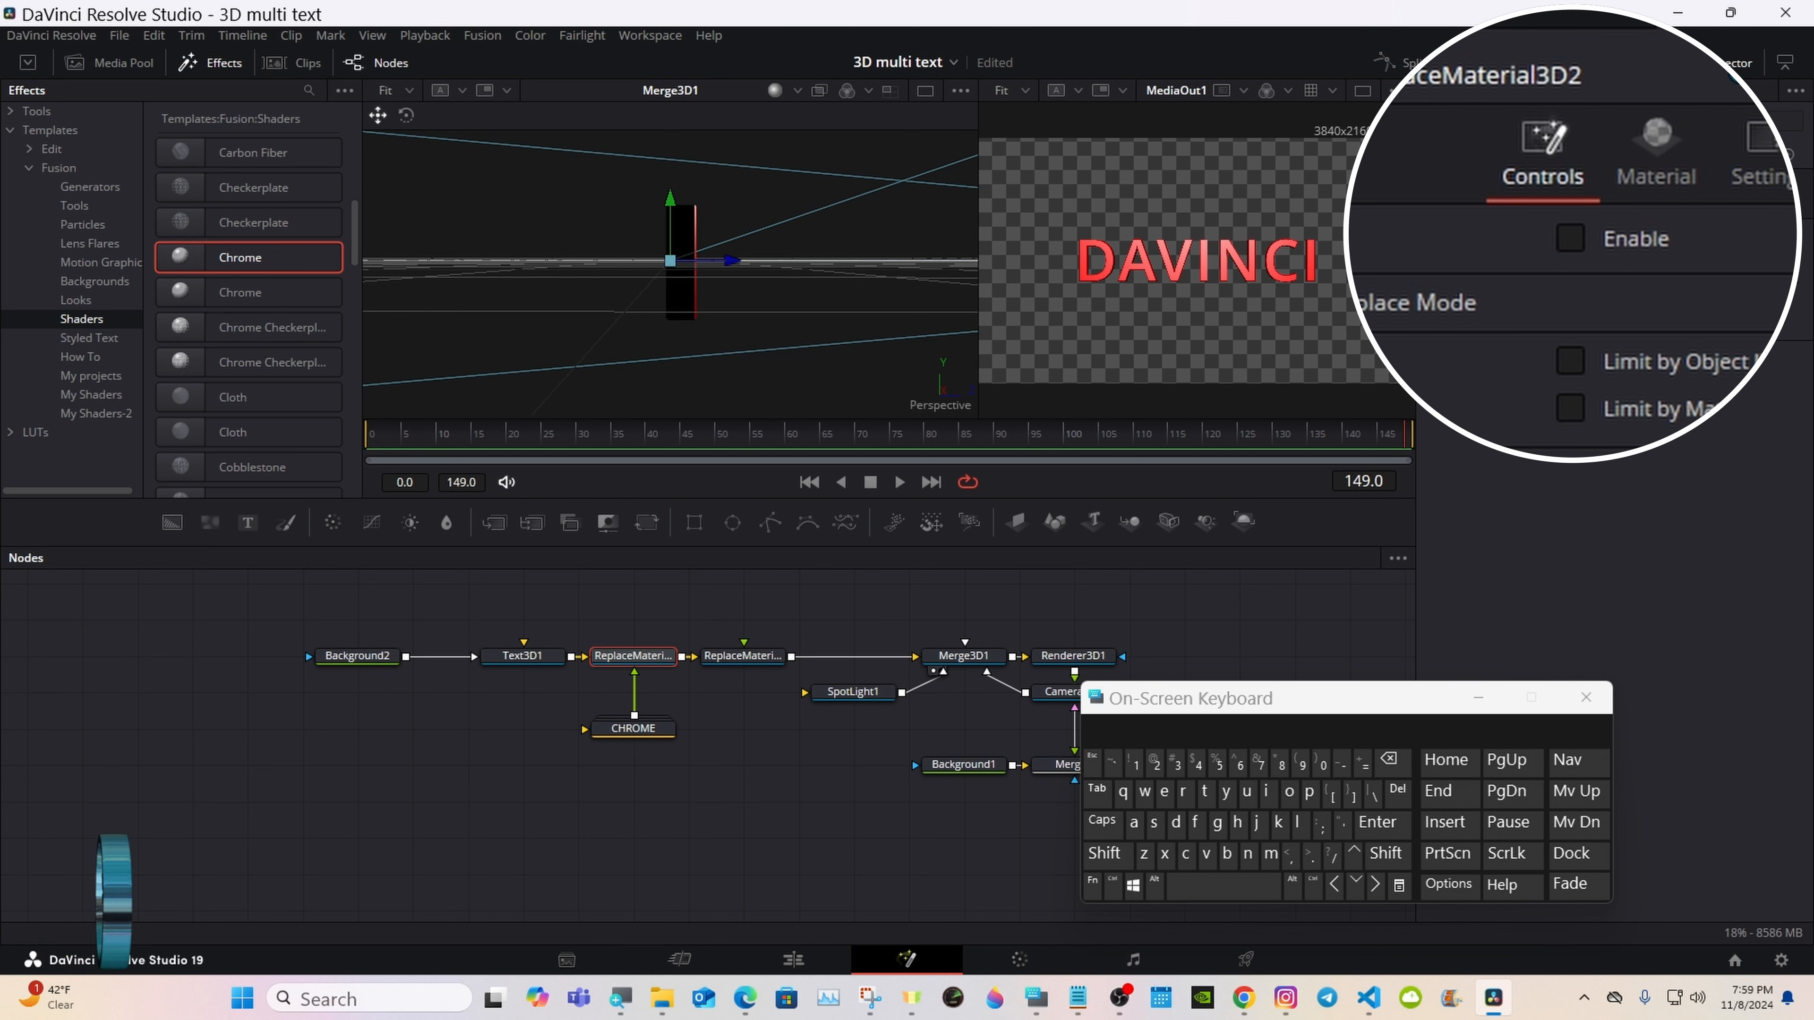
pyautogui.click(1569, 237)
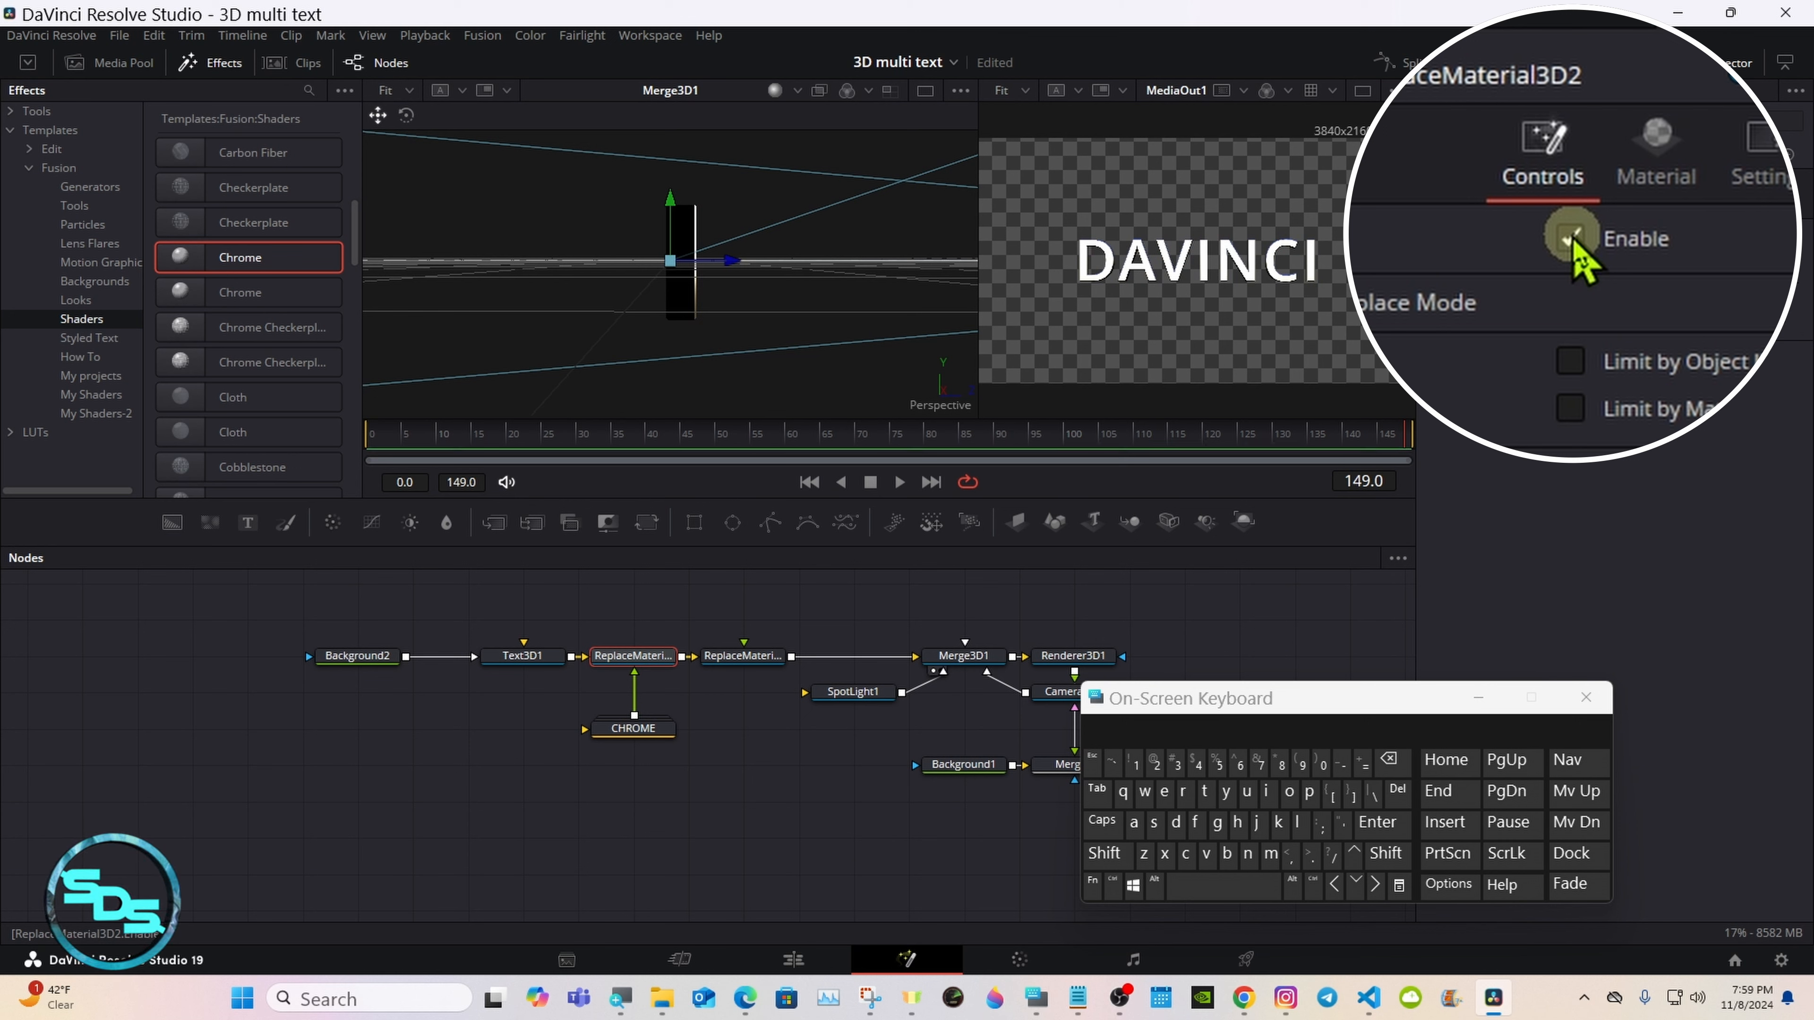
pyautogui.click(1569, 237)
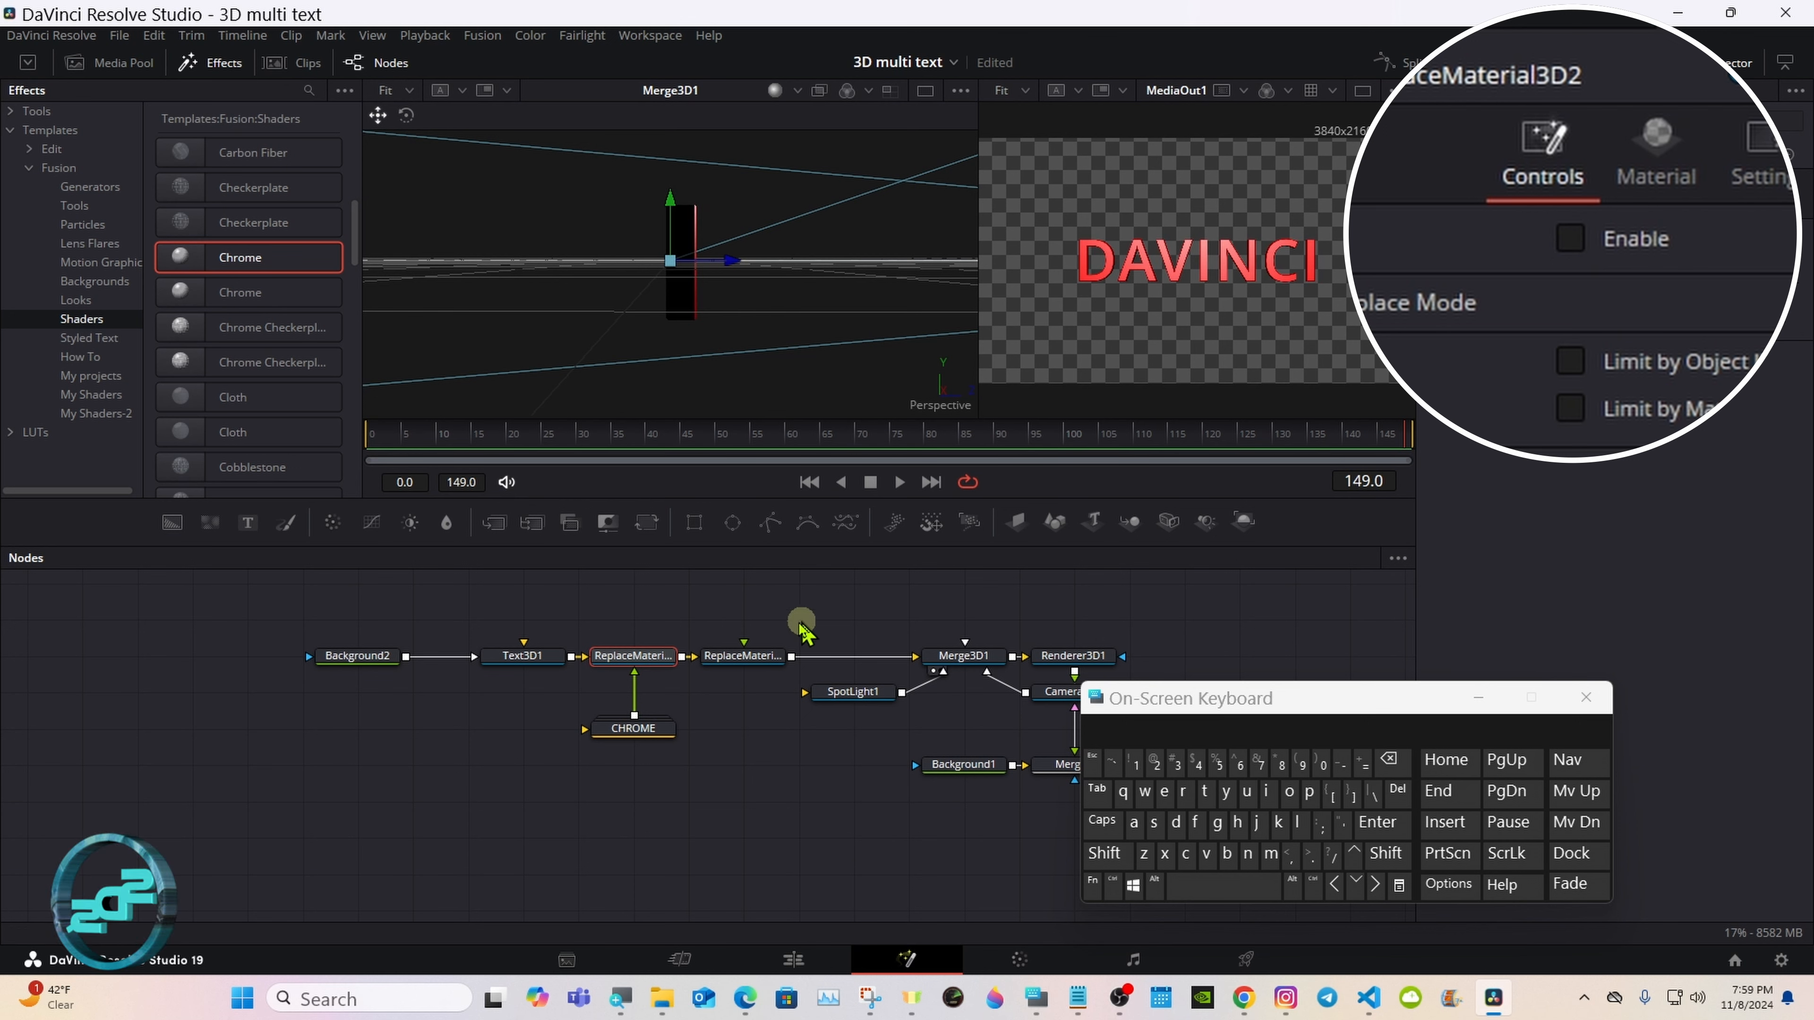
# Step: Shift the whole node tree slightly down and place the CHROME node directly beneath ReplaceMaterial3D2
pyautogui.moveTo(1403, 711); pyautogui.dragTo(1632, 715)
pyautogui.moveTo(264, 609); pyautogui.dragTo(1171, 783)
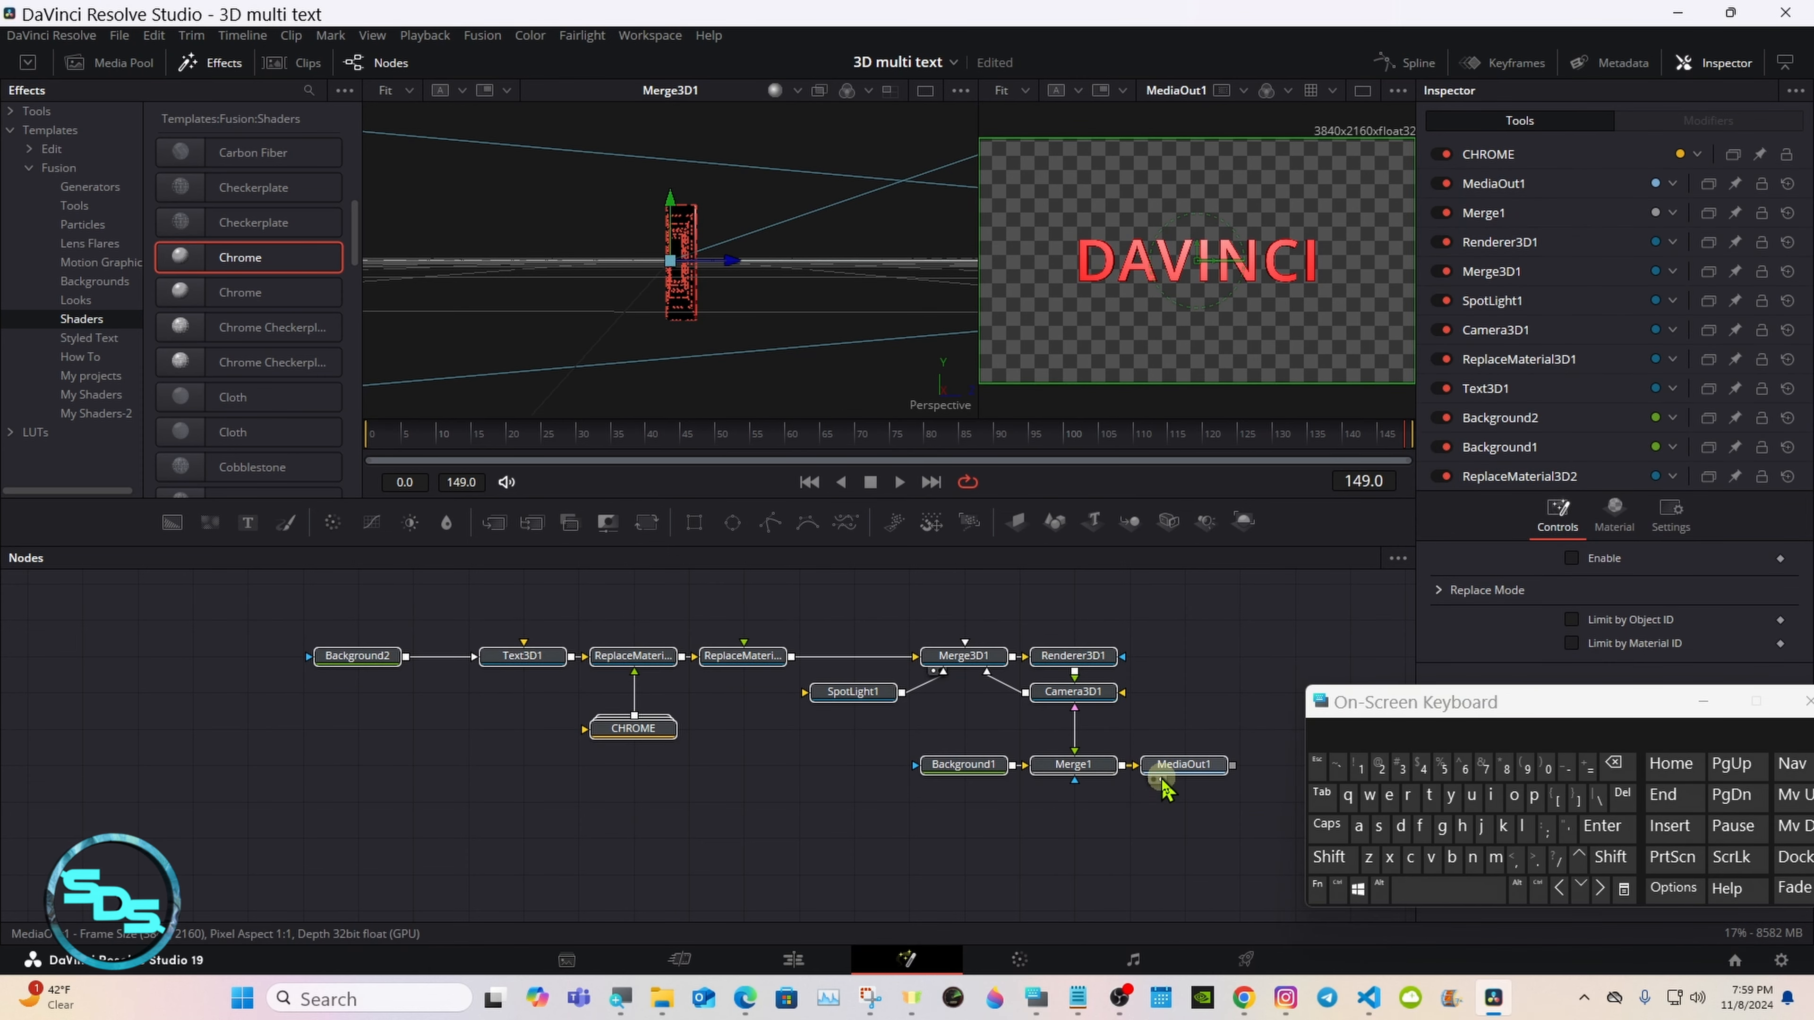
pyautogui.scroll(1, 1001, 786)
pyautogui.click(664, 769)
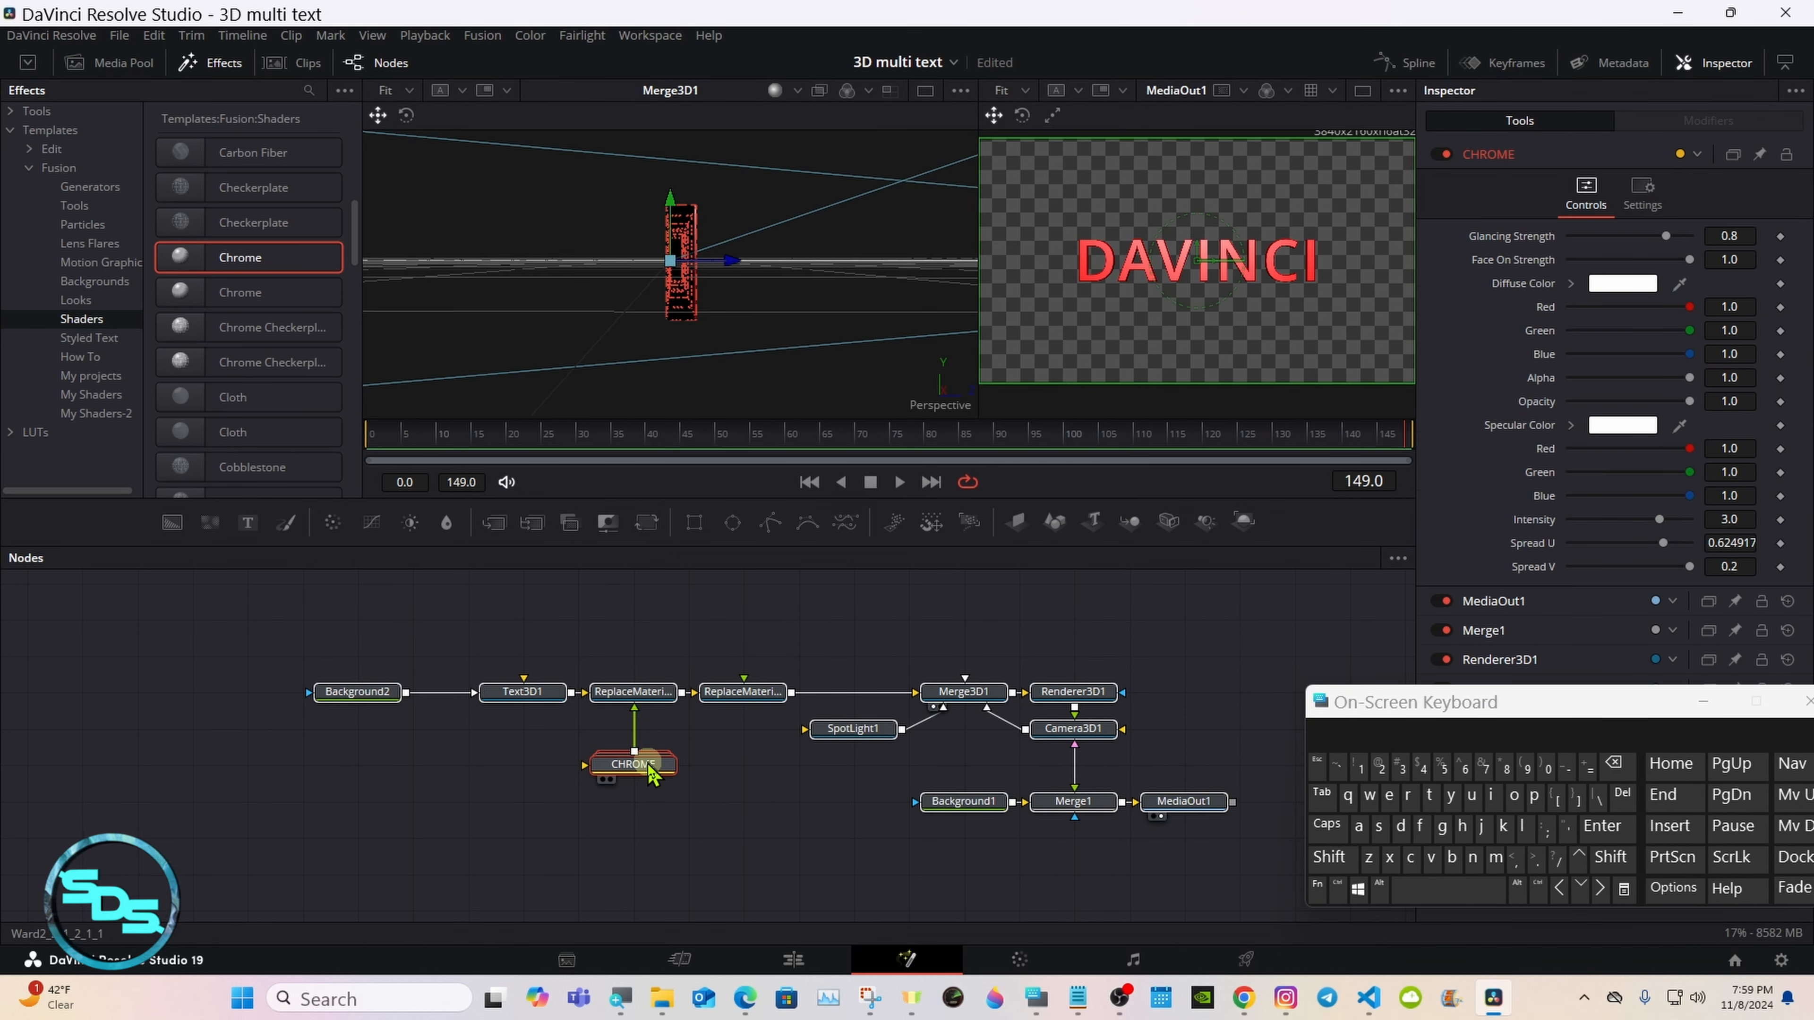
pyautogui.moveTo(668, 763); pyautogui.dragTo(646, 725)
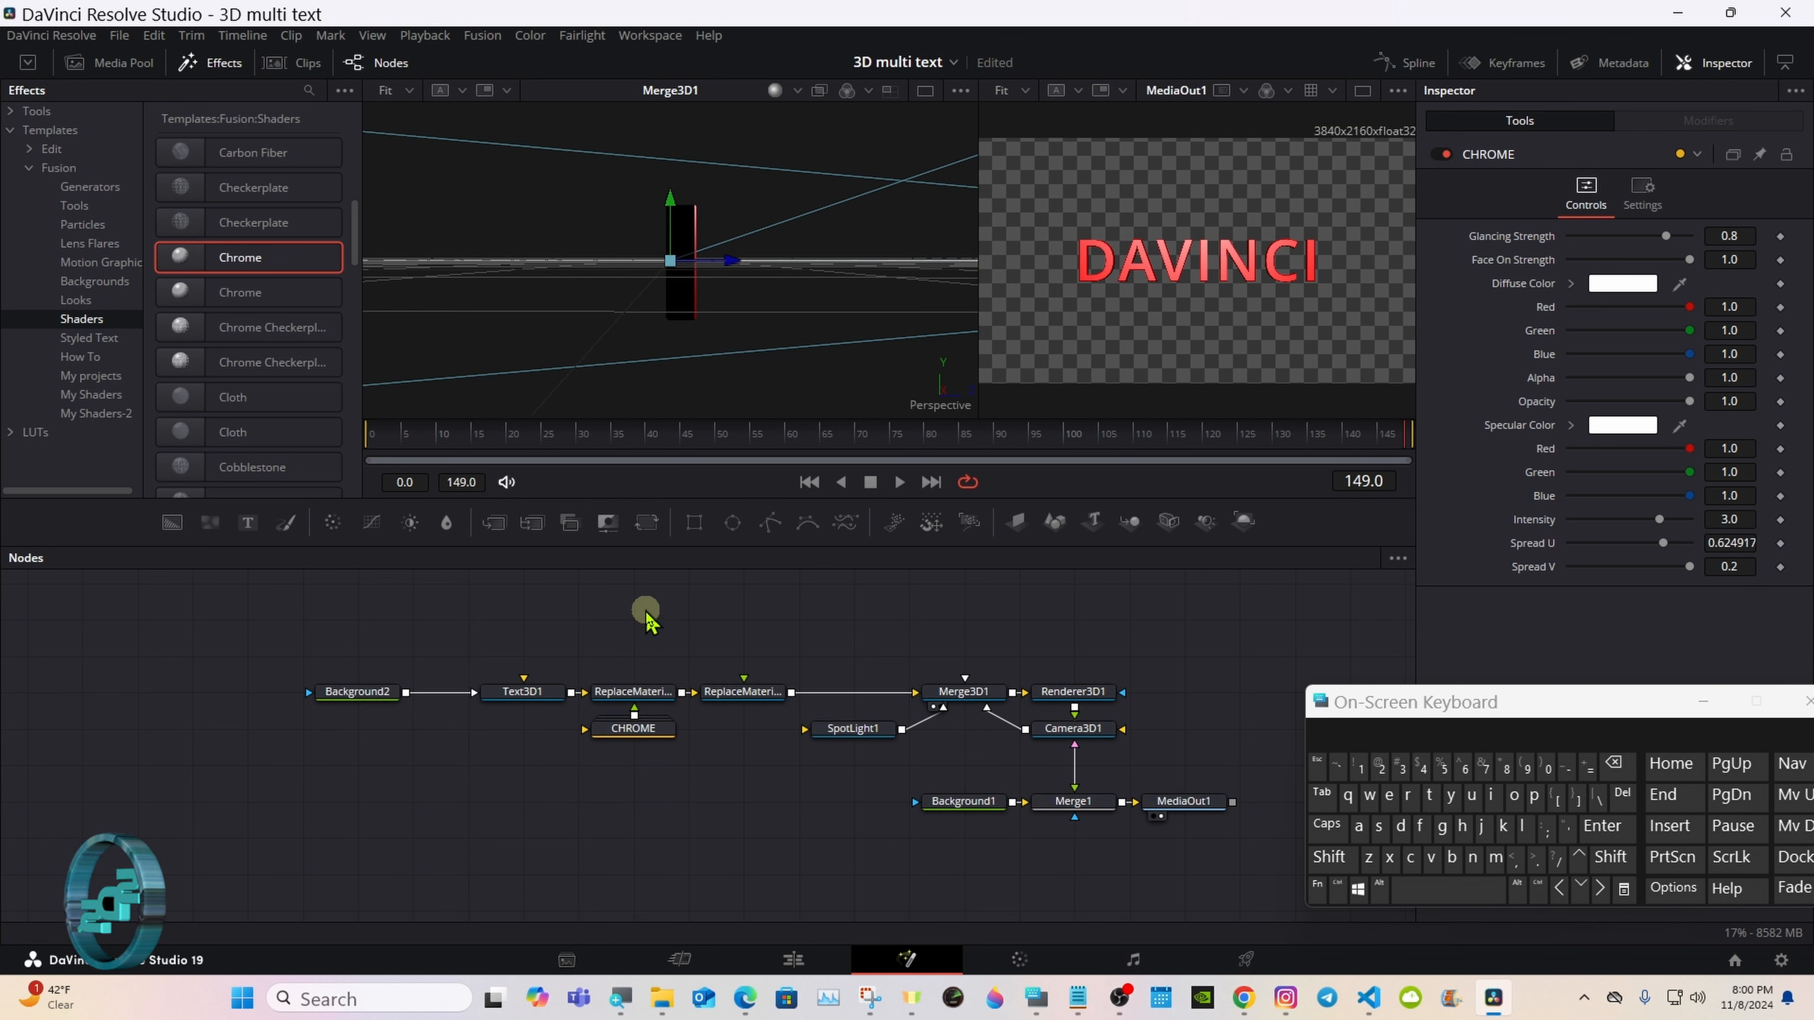
# Step: Add an unconnected Blinn material node above ReplaceMaterial3D2
pyautogui.click(1339, 861)
pyautogui.click(1425, 890)
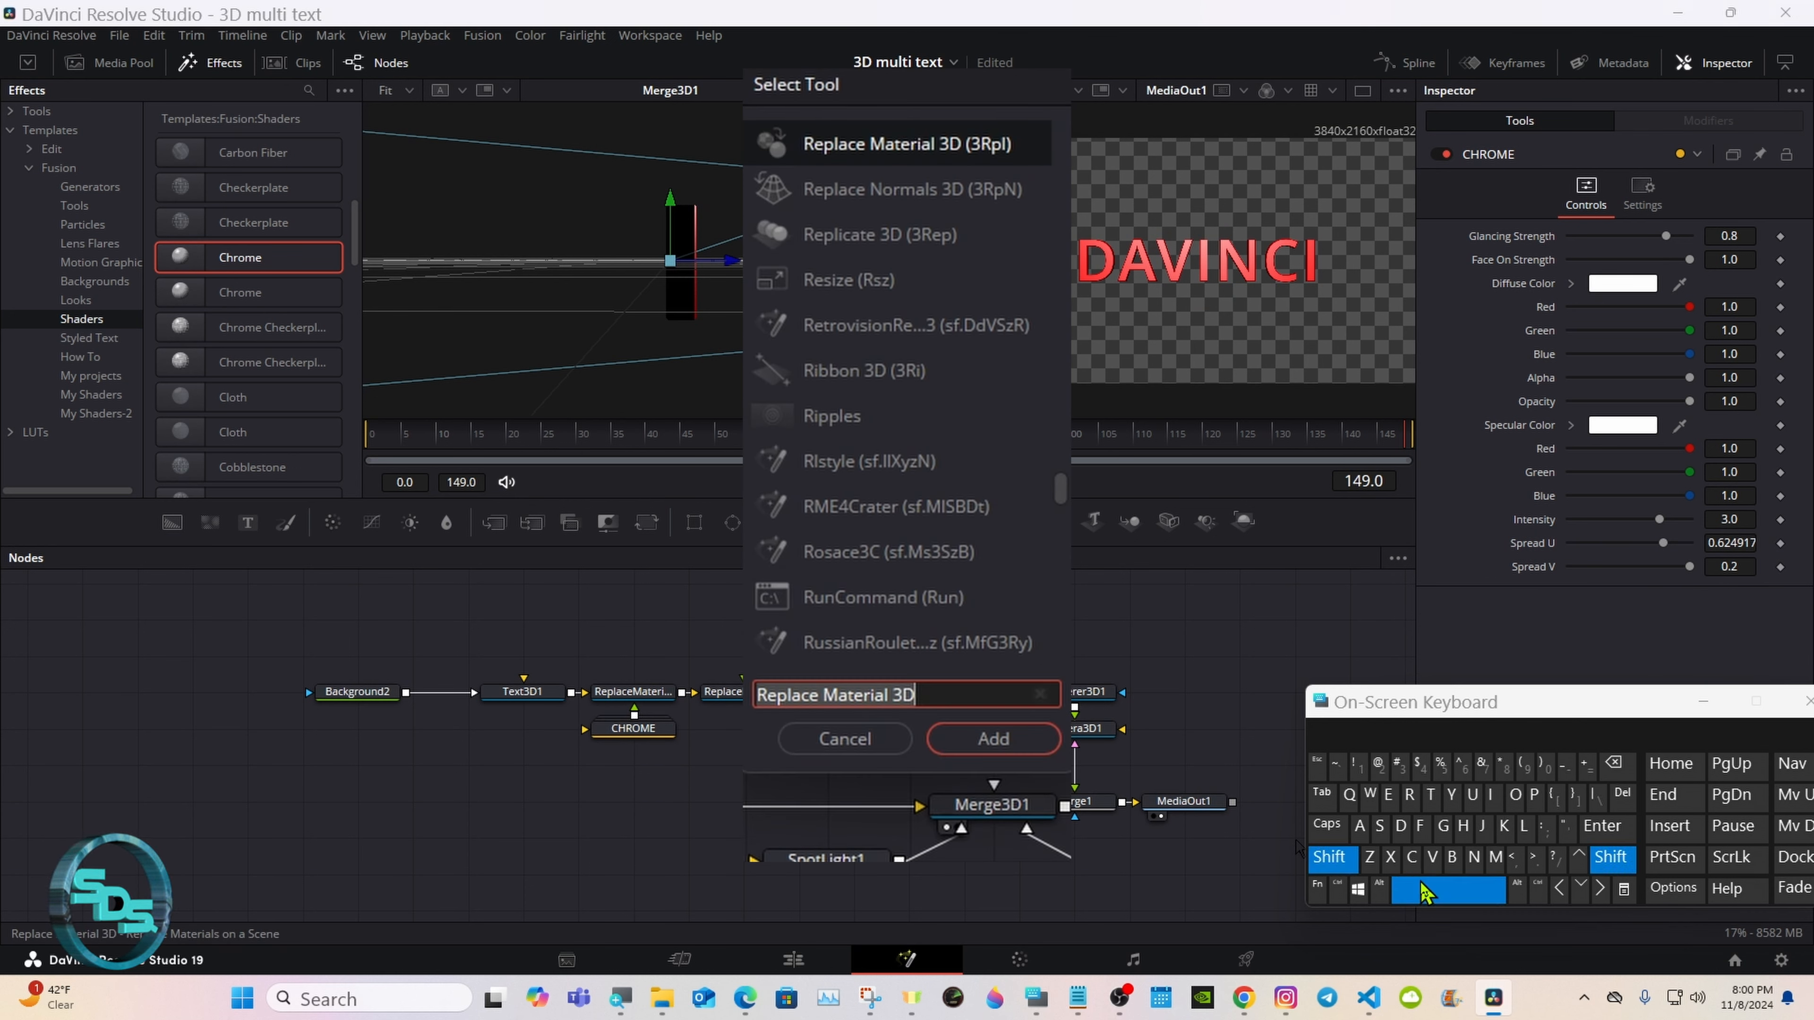
pyautogui.click(1452, 857)
pyautogui.click(1521, 827)
pyautogui.click(1490, 794)
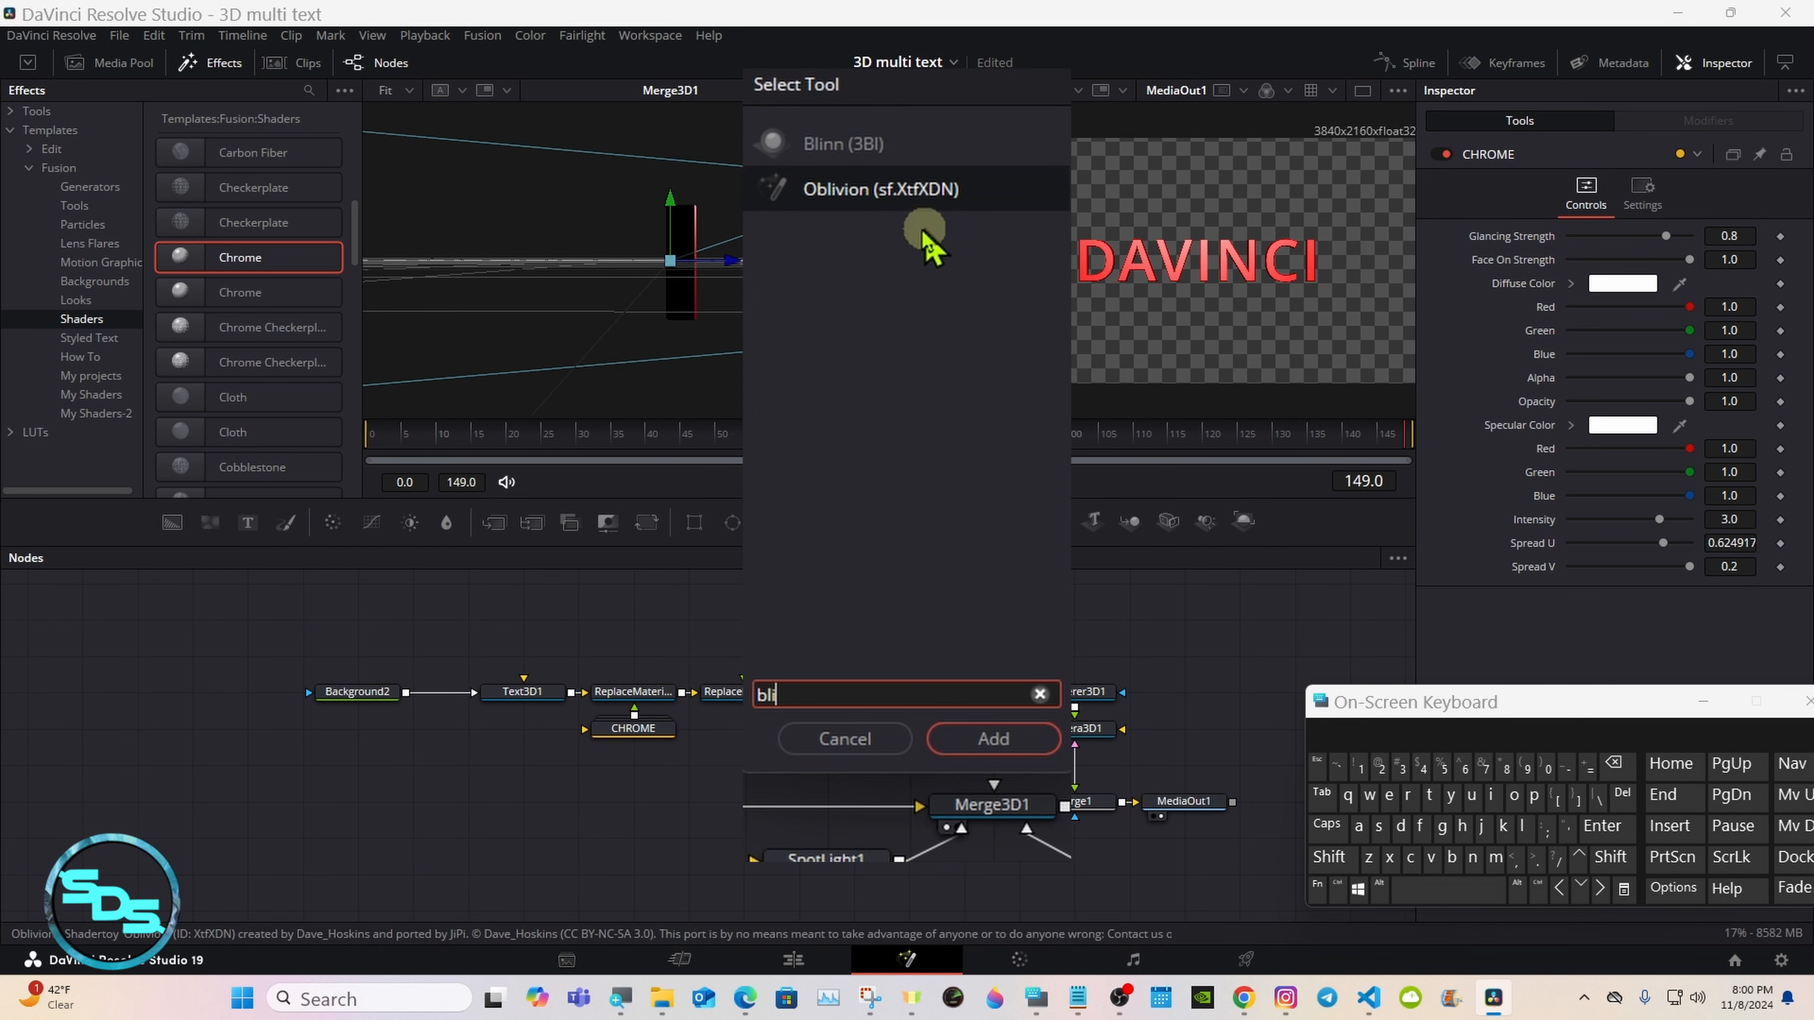
pyautogui.click(859, 151)
pyautogui.click(962, 732)
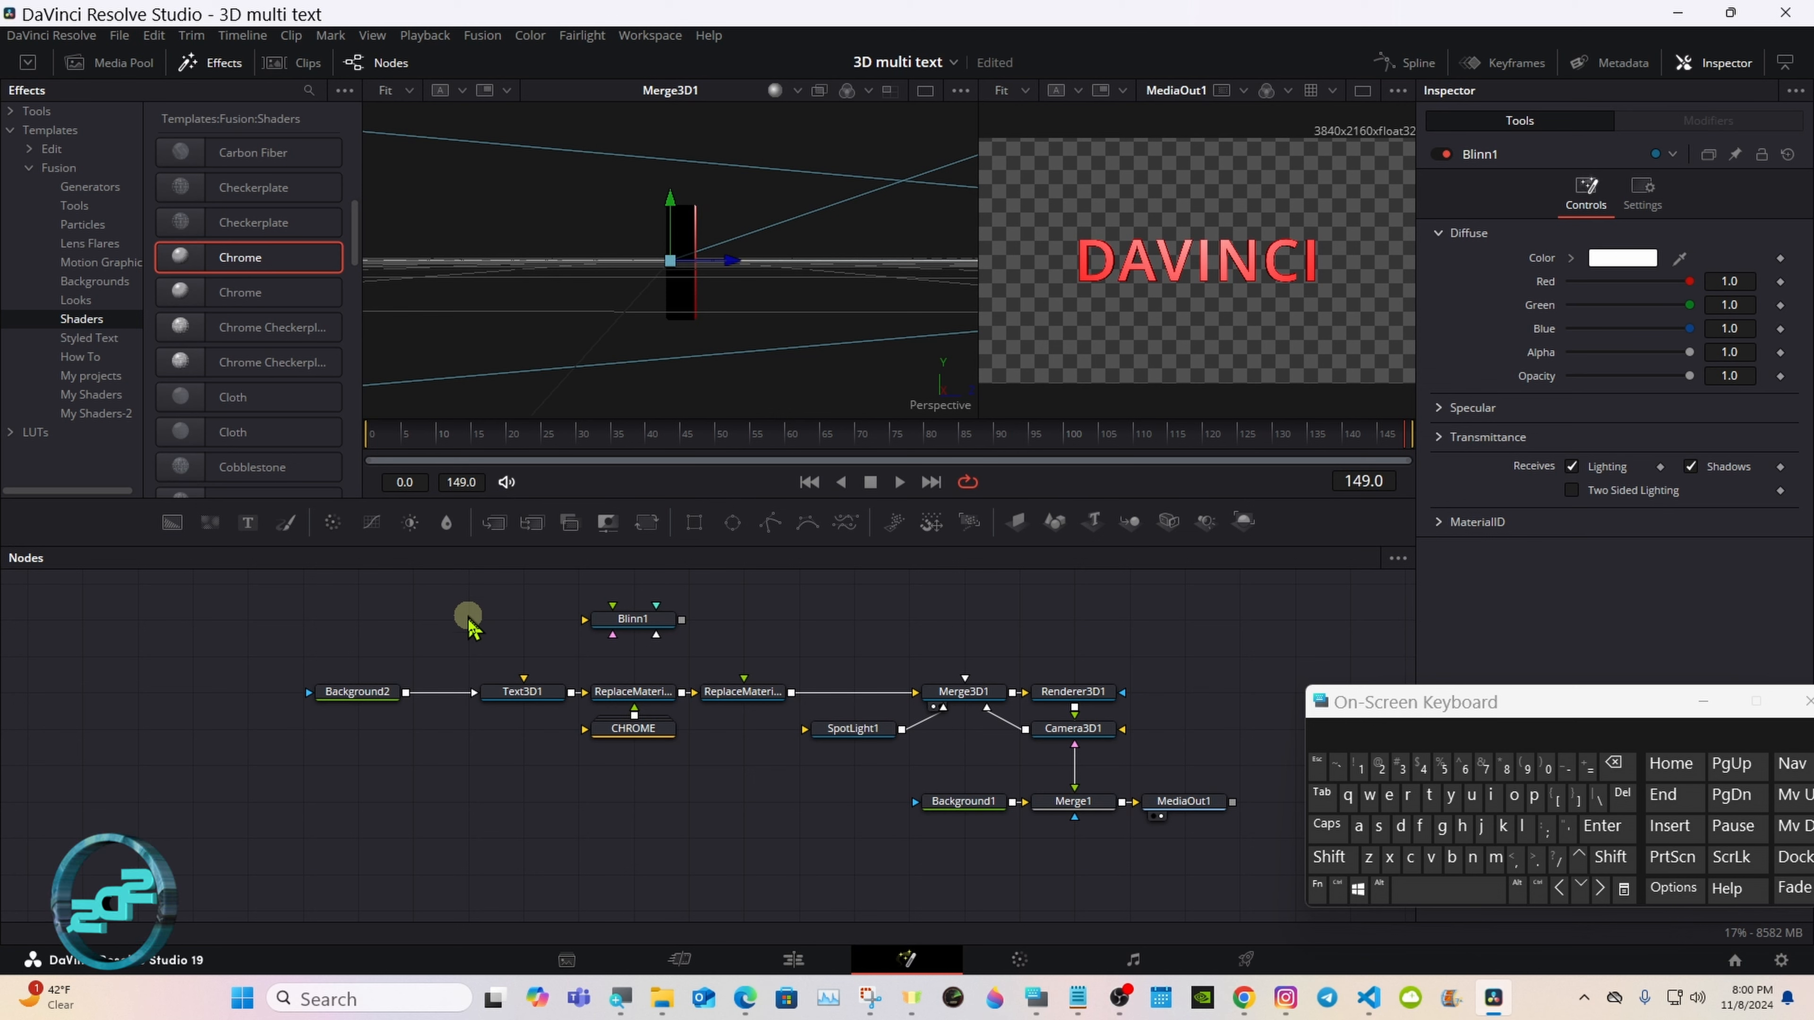
# Step: Add a BumpMap node to the upper left of the Blinn1 node
pyautogui.click(1330, 857)
pyautogui.click(1457, 892)
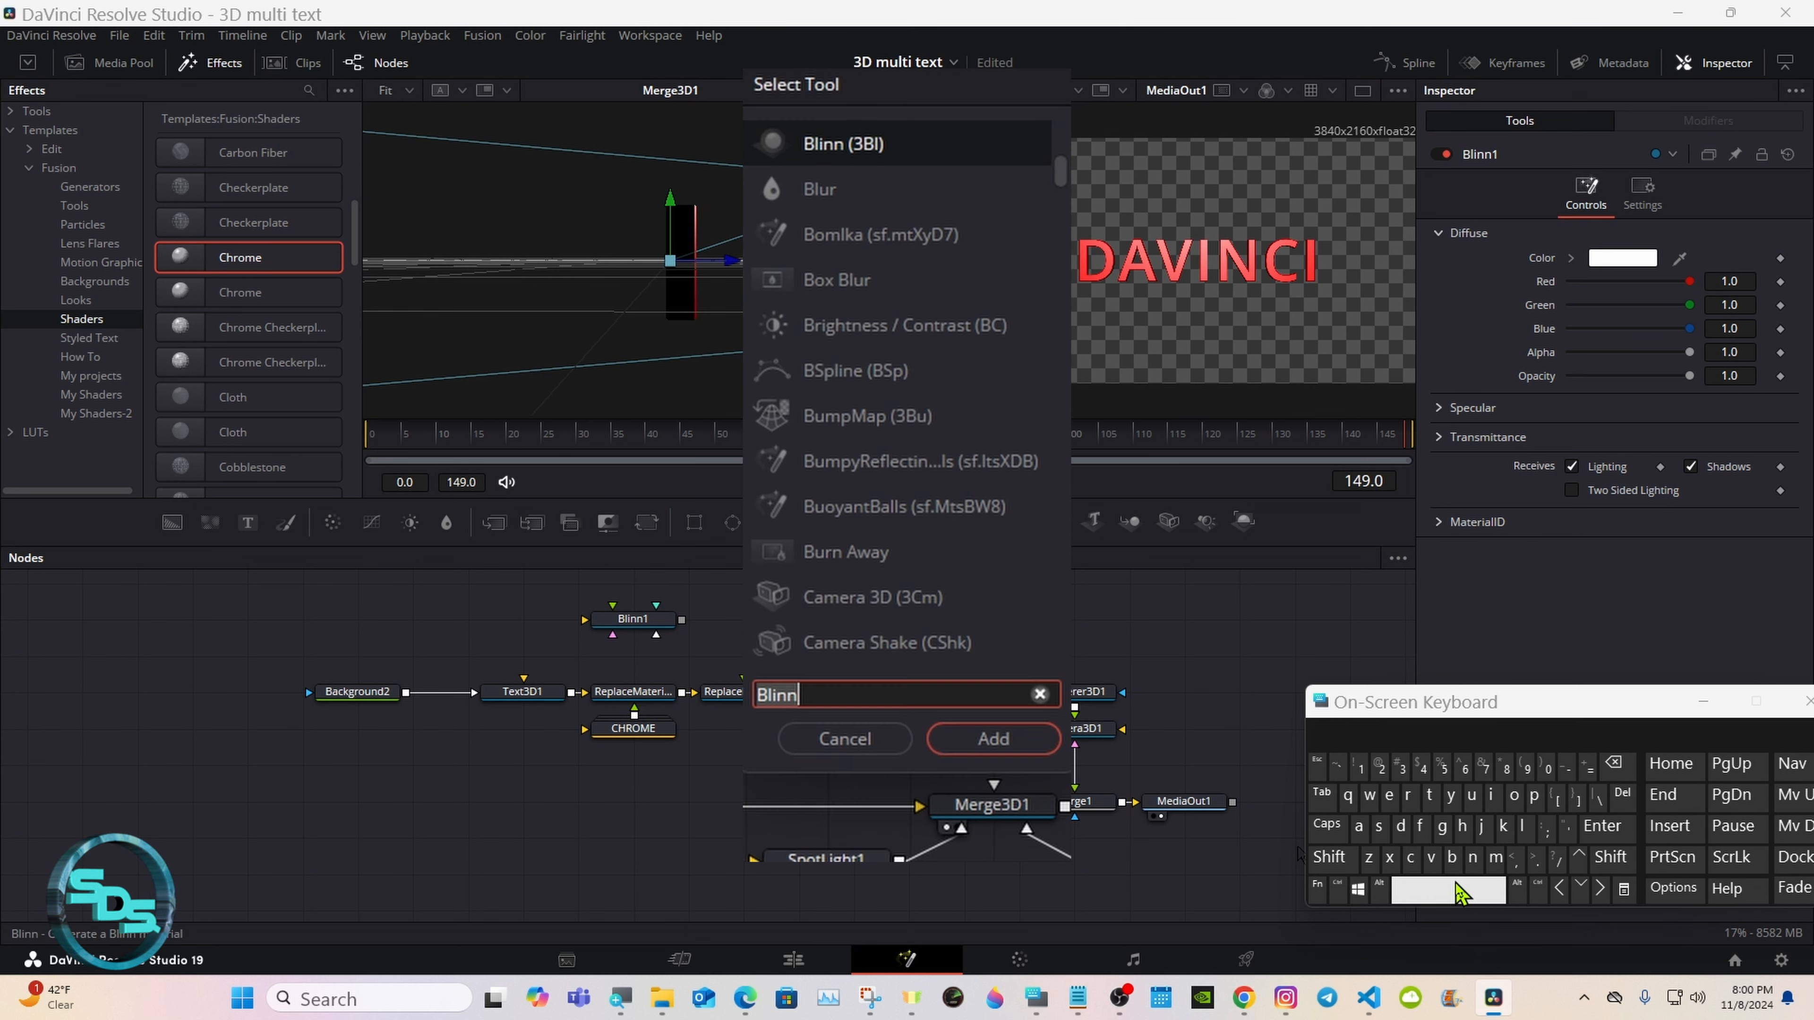
pyautogui.write('bum')
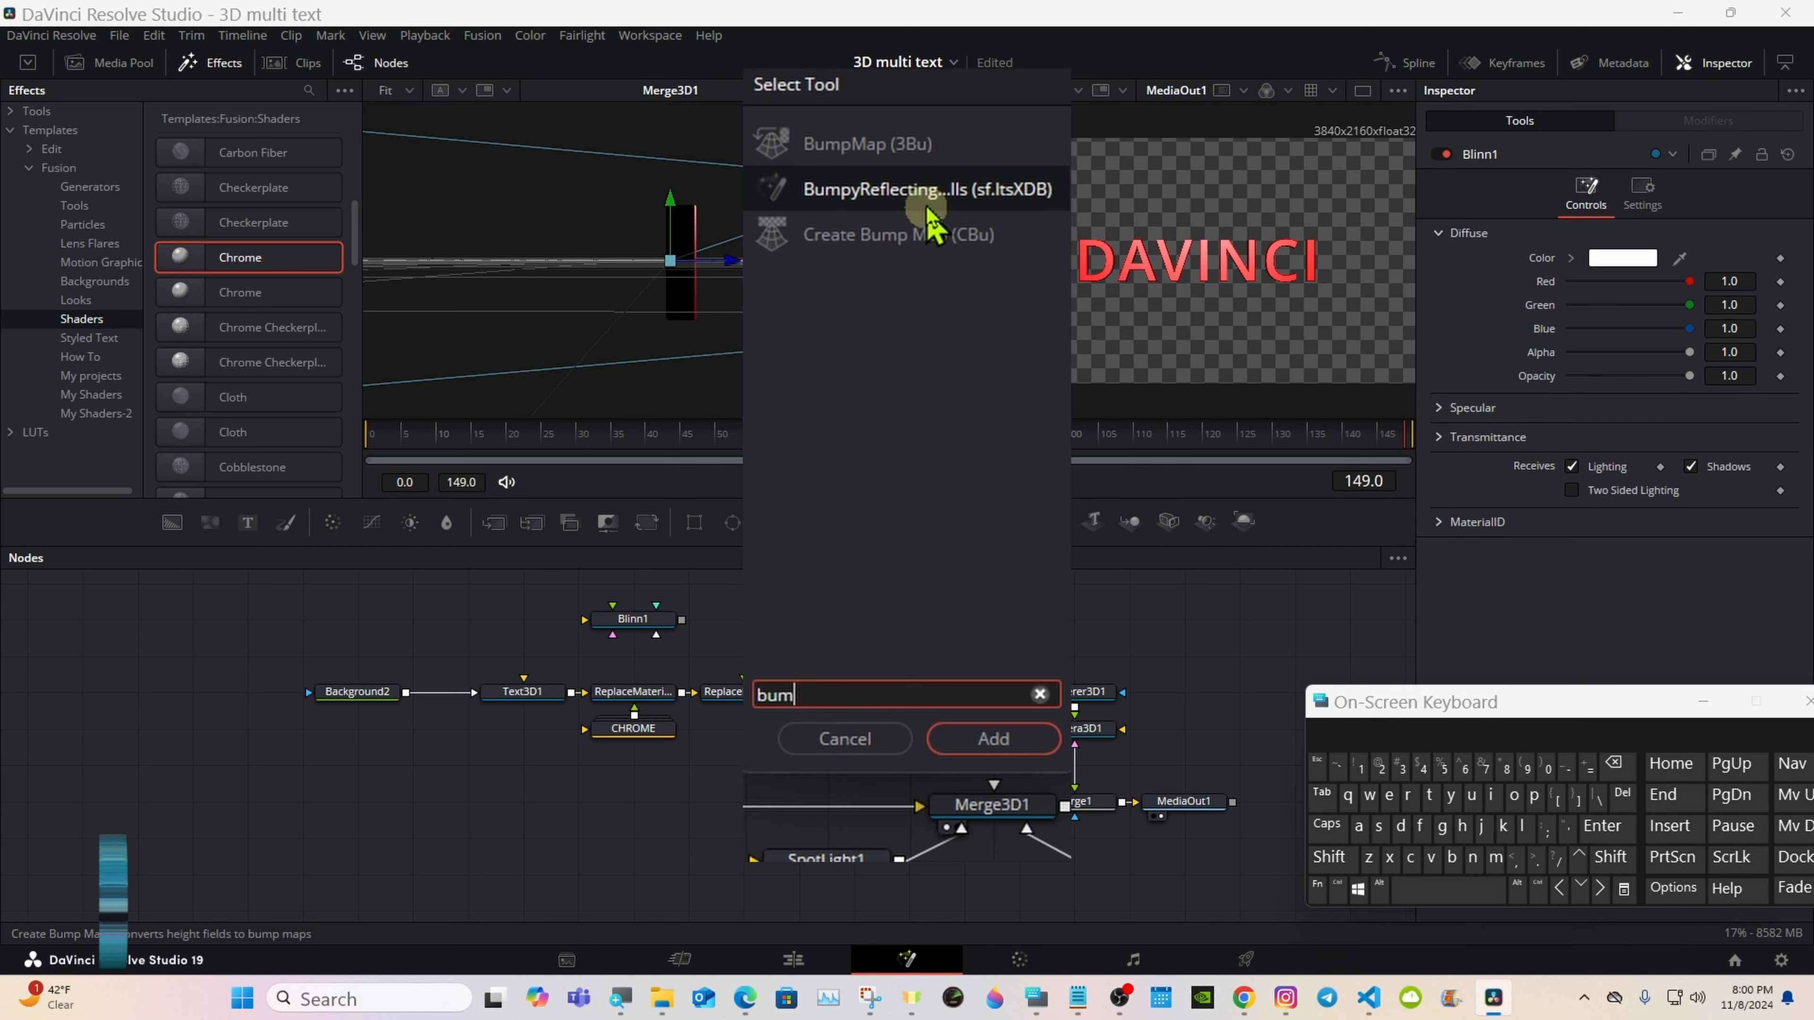
pyautogui.click(875, 143)
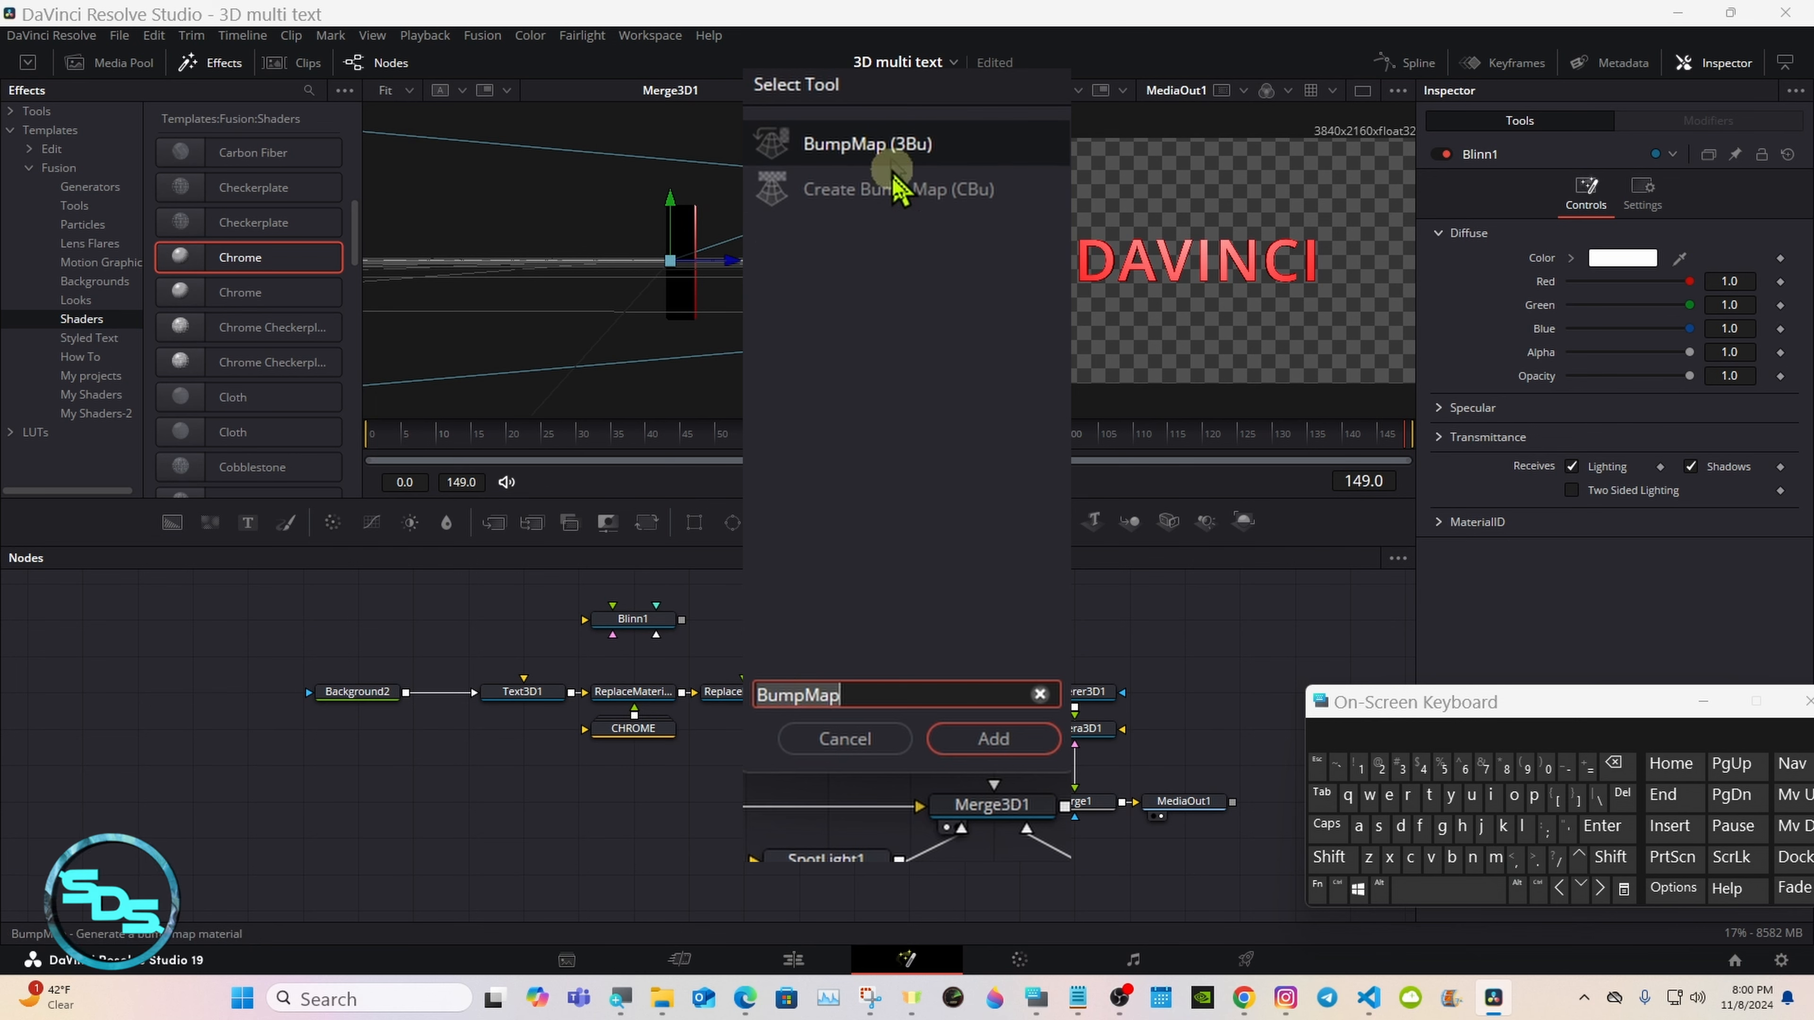
pyautogui.click(986, 739)
# Step: Connect Blinn1 to the material input of ReplaceMaterial3D1 and feed BumpMap1 into Blinn1
pyautogui.moveTo(681, 646); pyautogui.dragTo(745, 709)
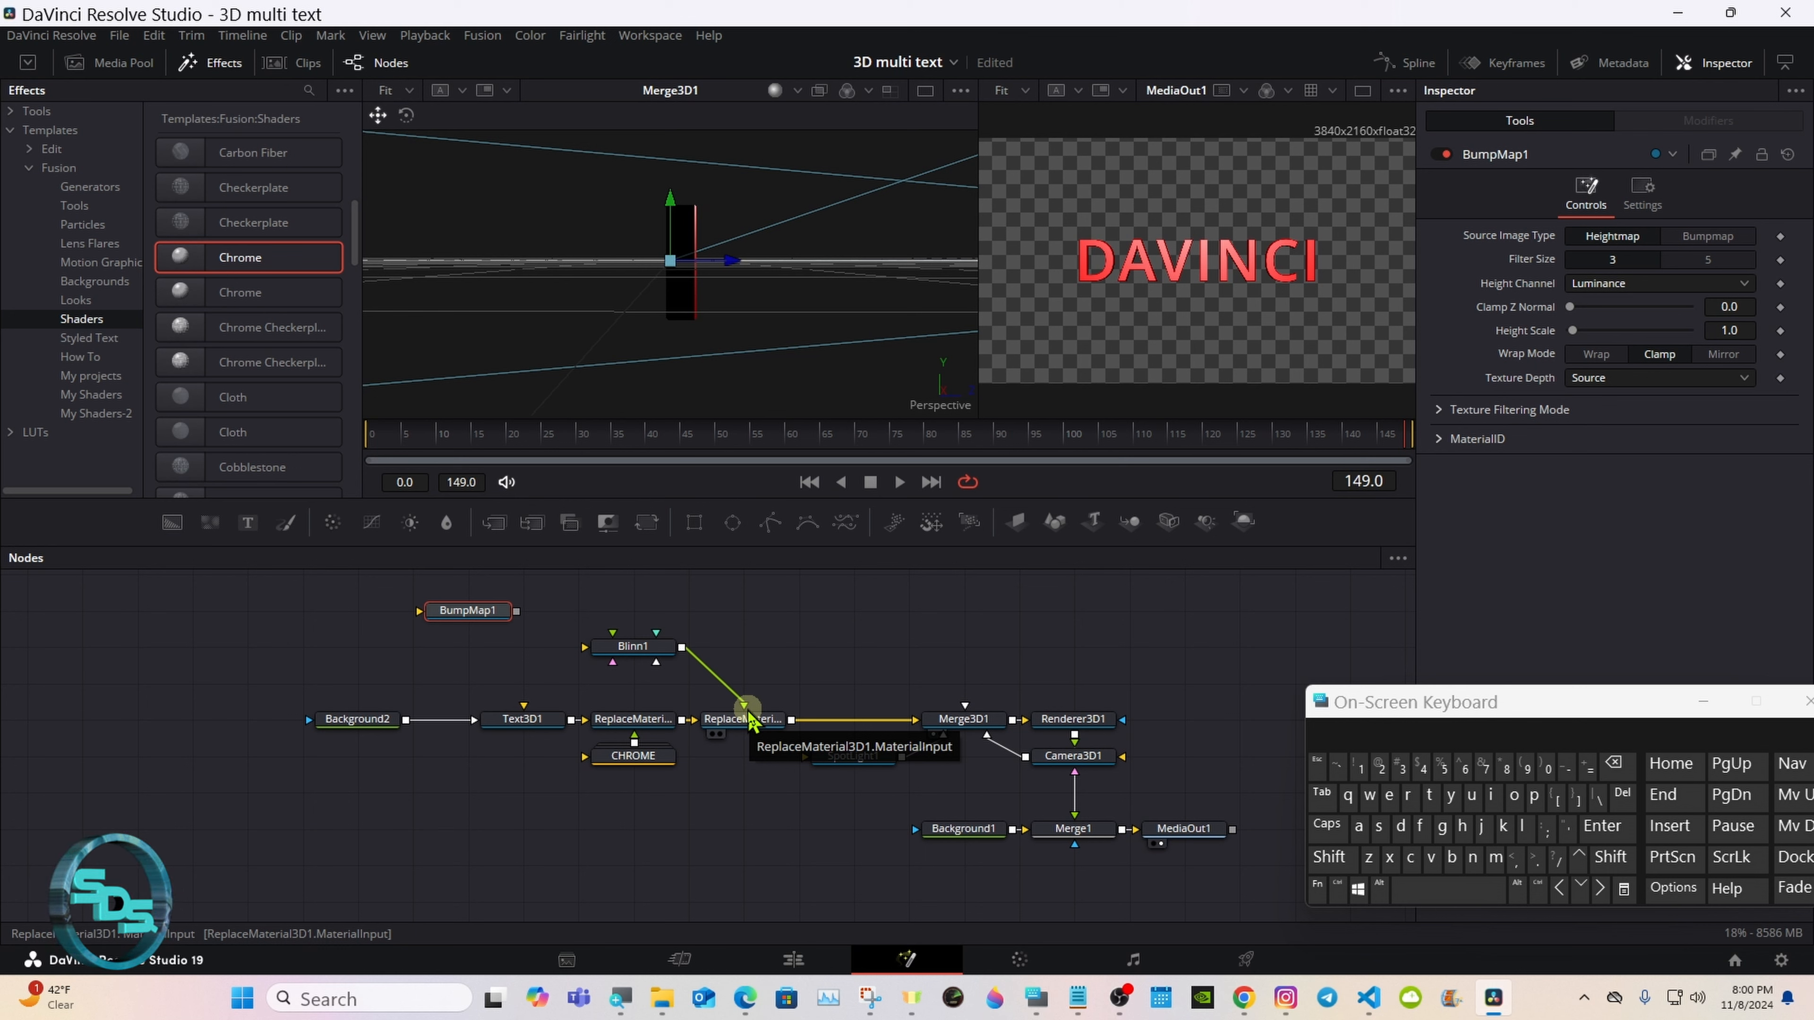
pyautogui.moveTo(516, 613); pyautogui.dragTo(614, 656)
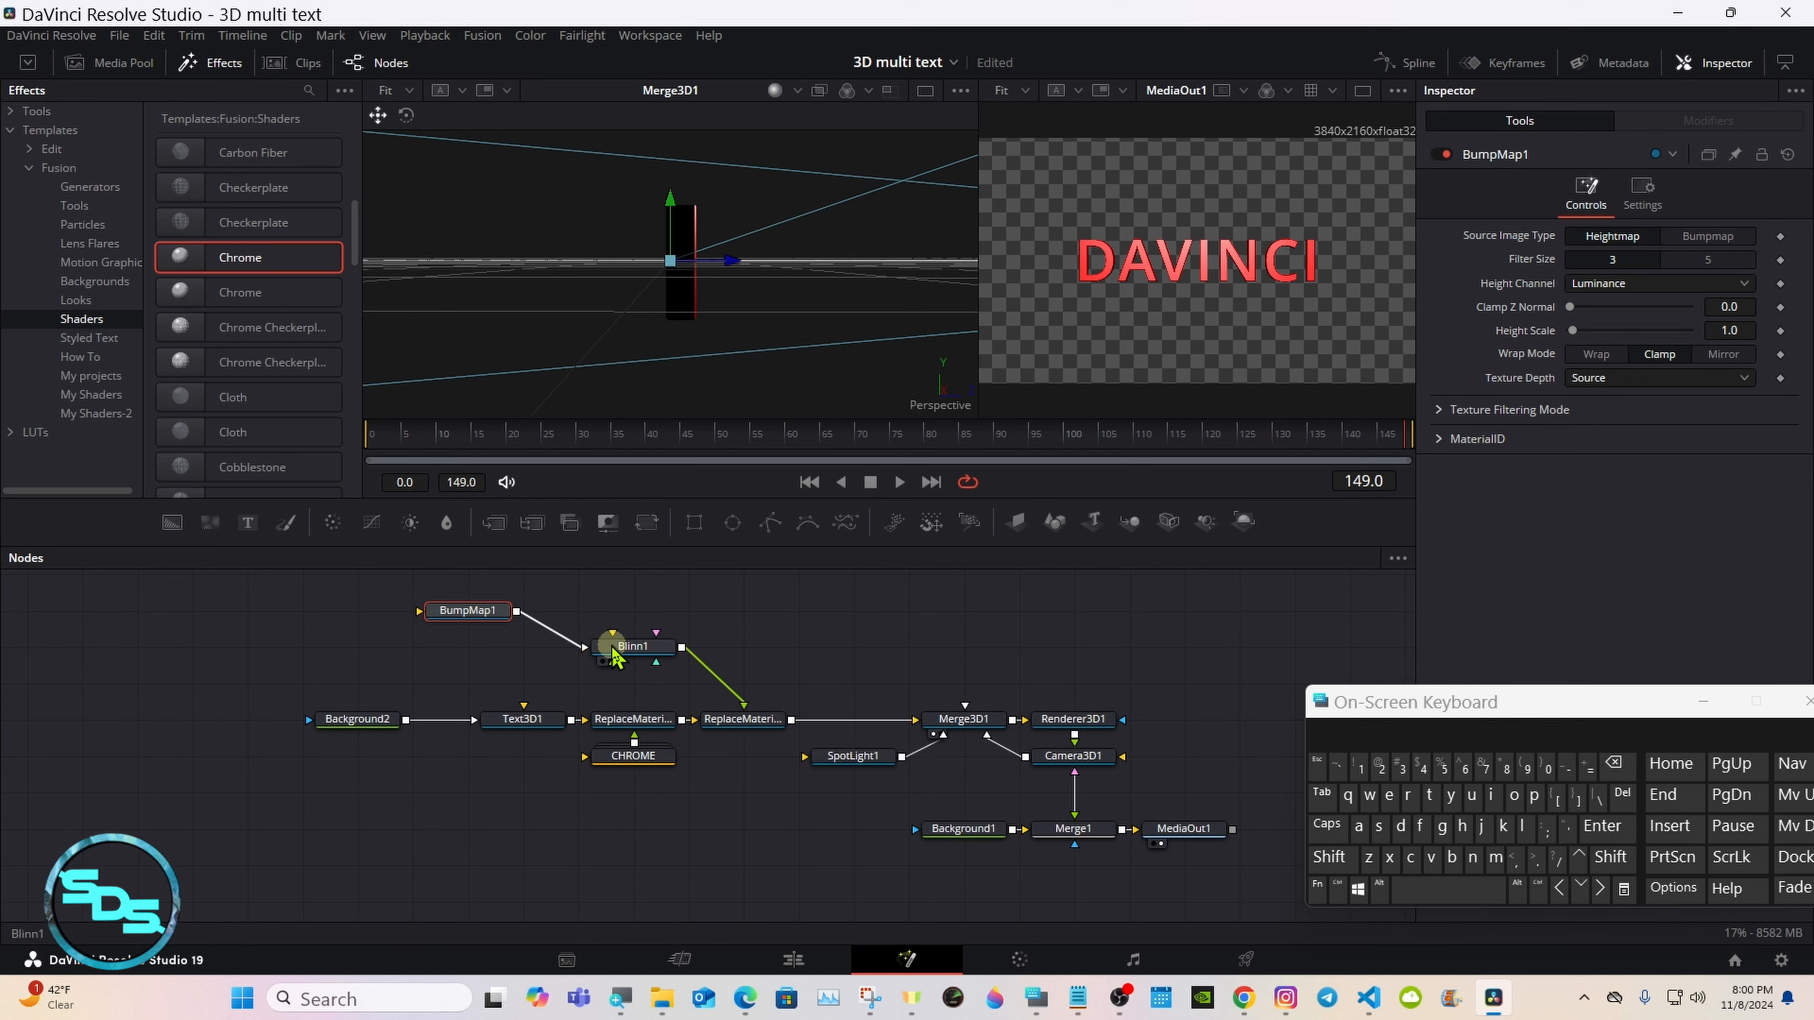
pyautogui.moveTo(460, 622)
pyautogui.mouseDown()
pyautogui.moveTo(515, 622)
pyautogui.moveTo(472, 619)
pyautogui.mouseUp()
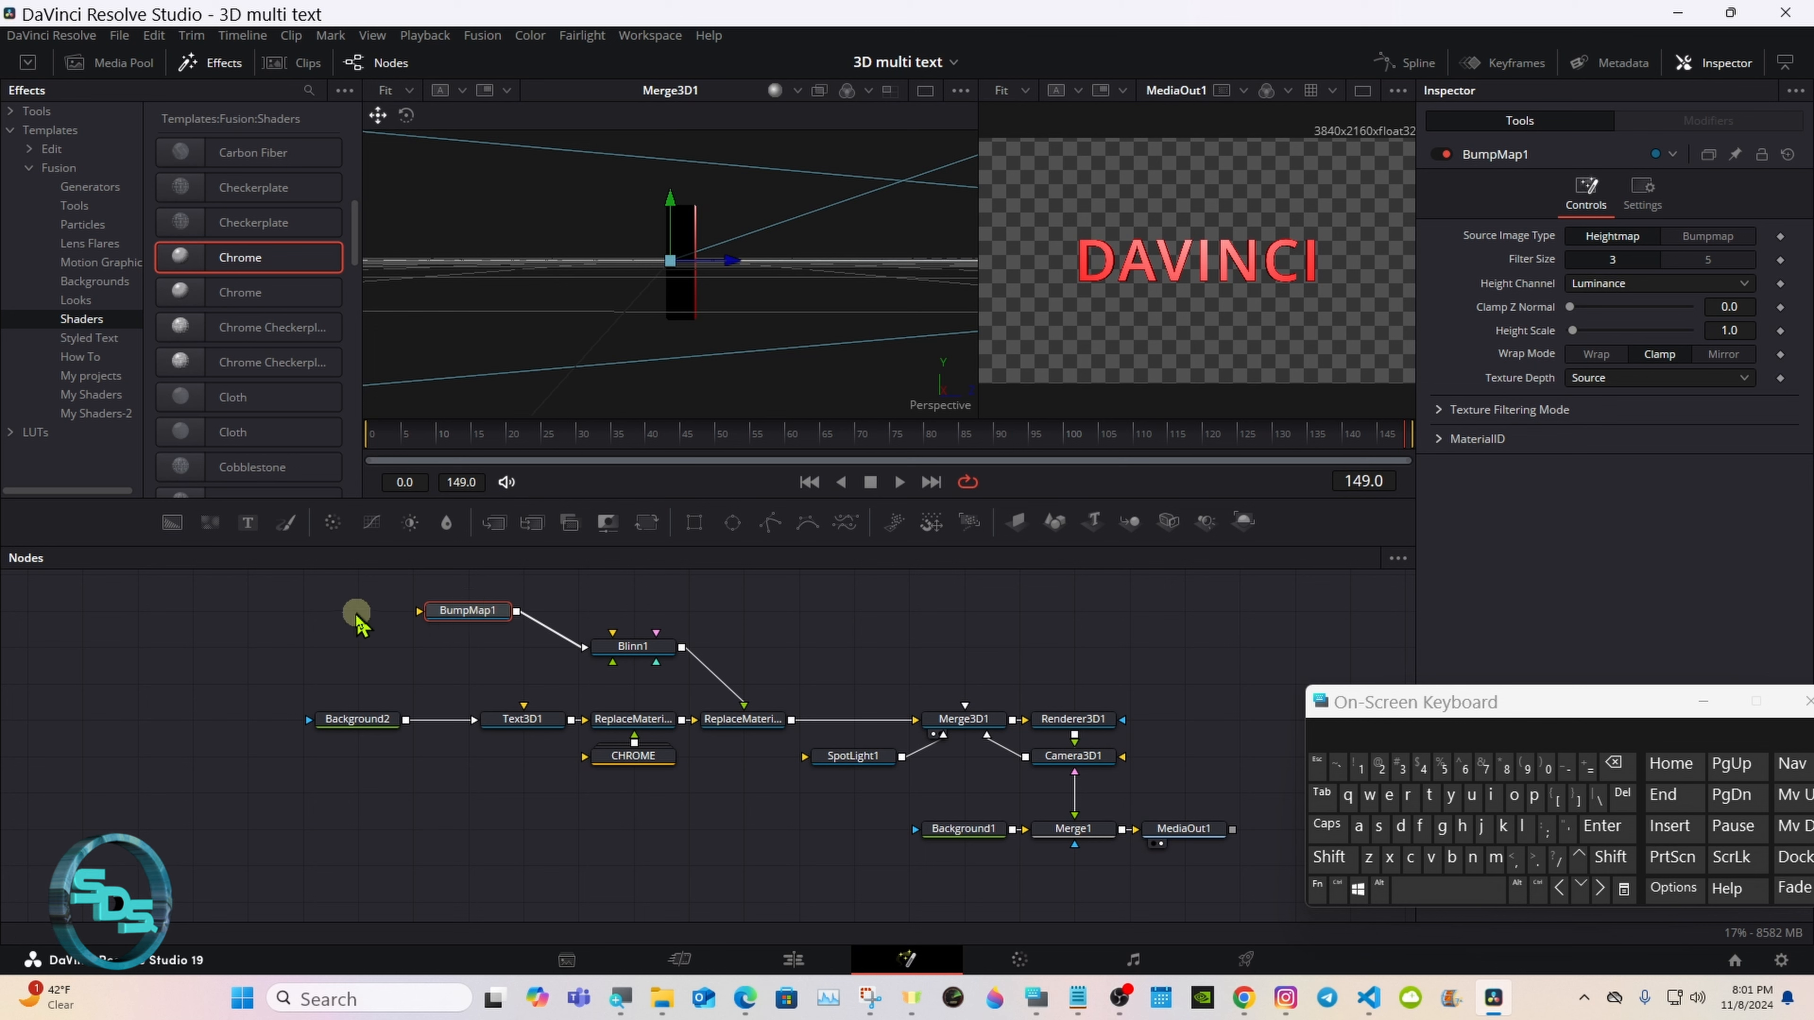
# Step: Add a Loader node with the Brushed aluminum lightly .jpg image beside BumpMap1 and connect it to BumpMap1's input
pyautogui.click(331, 613)
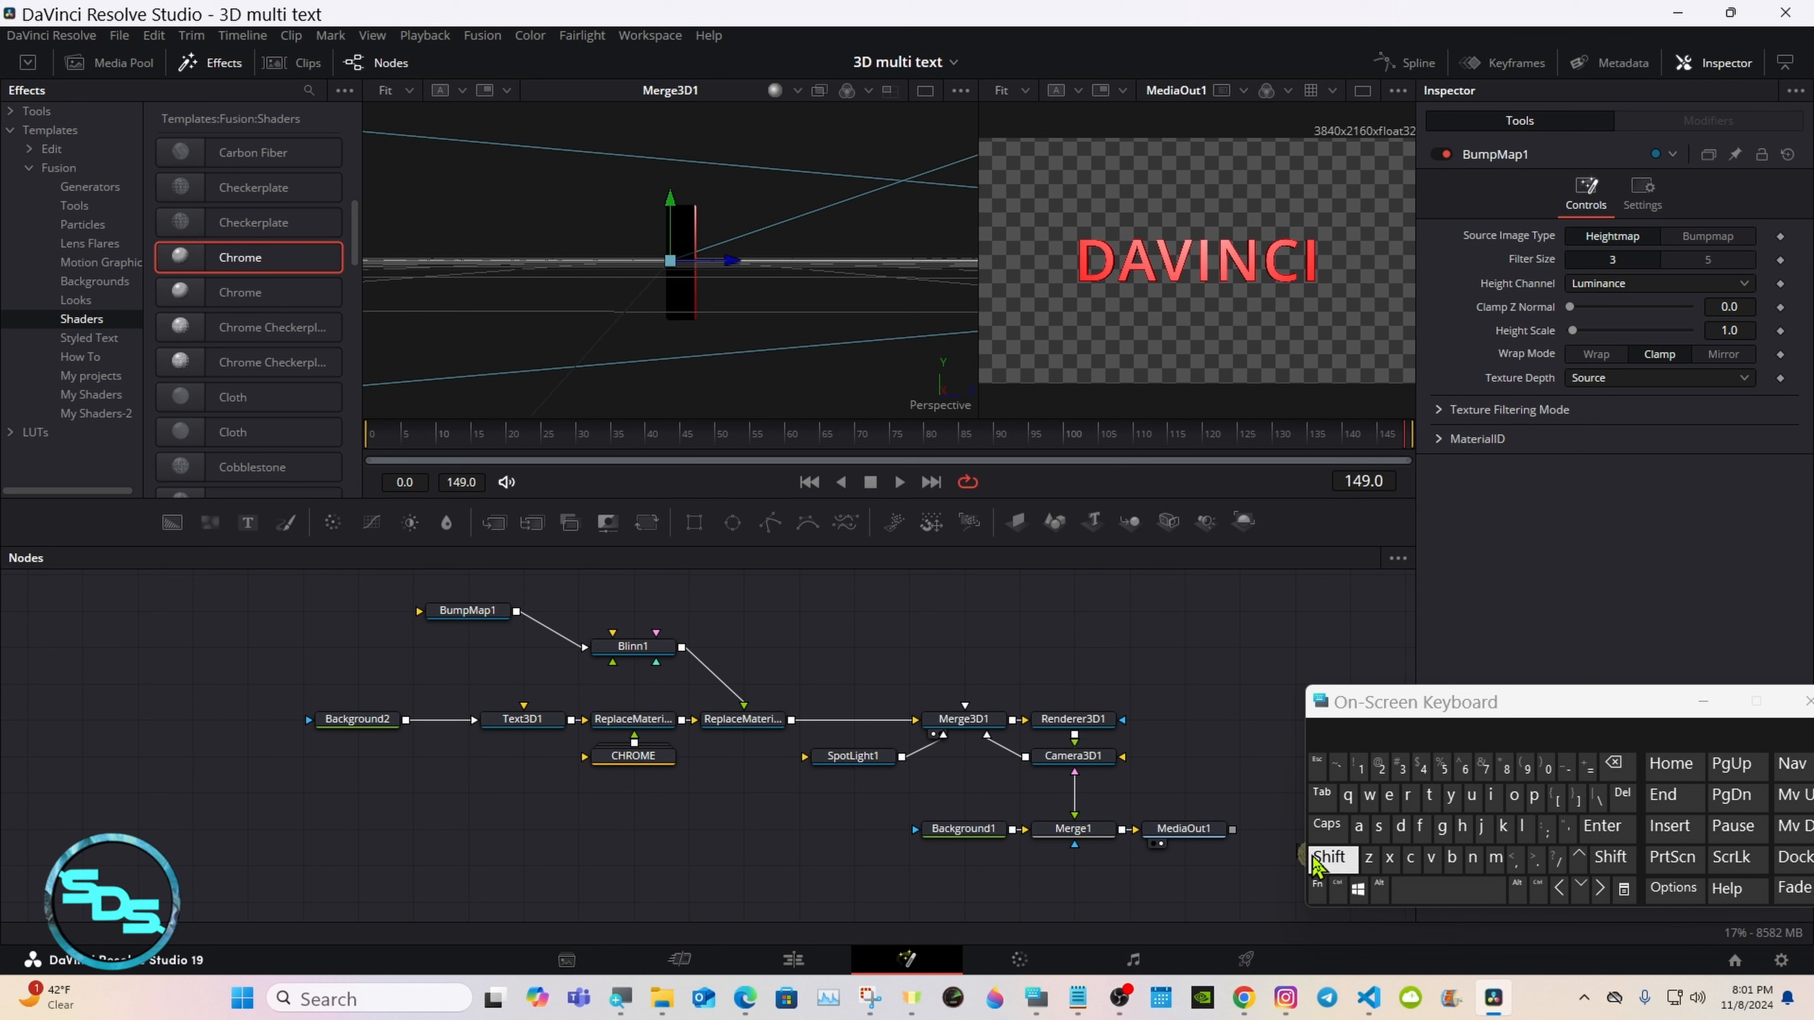
pyautogui.click(1350, 865)
pyautogui.click(1418, 892)
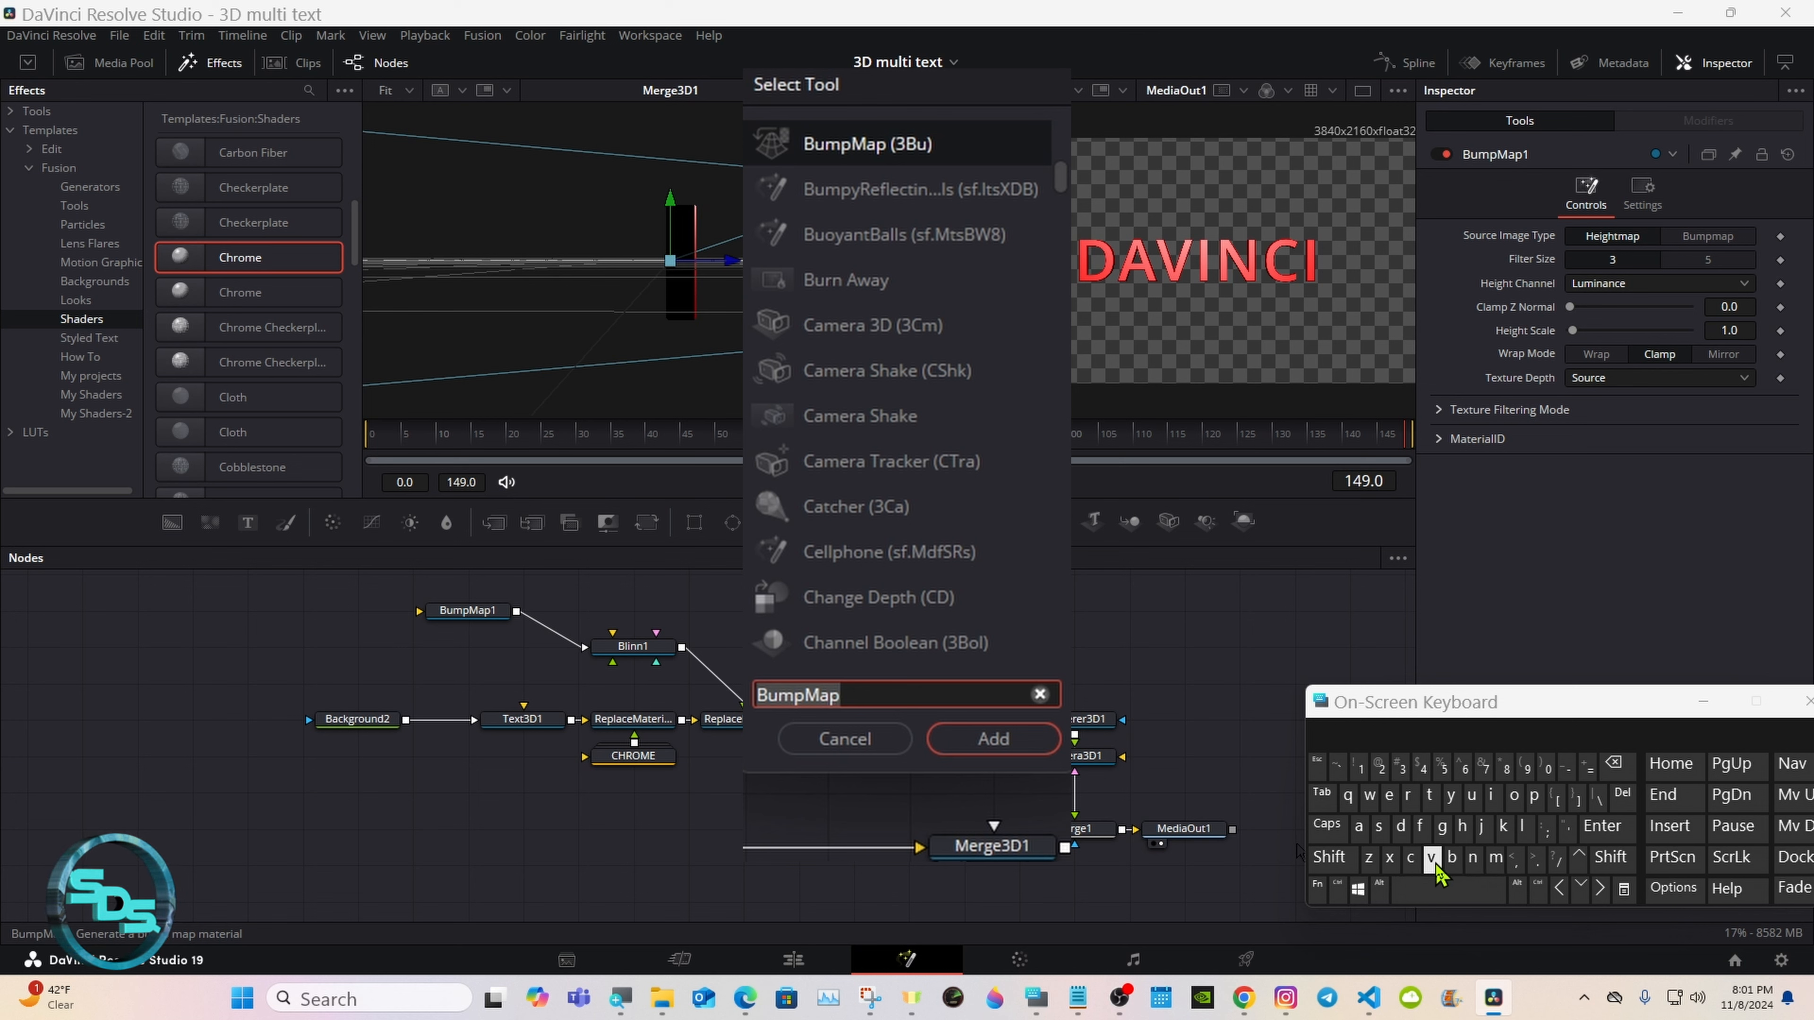
pyautogui.click(1522, 825)
pyautogui.click(1514, 795)
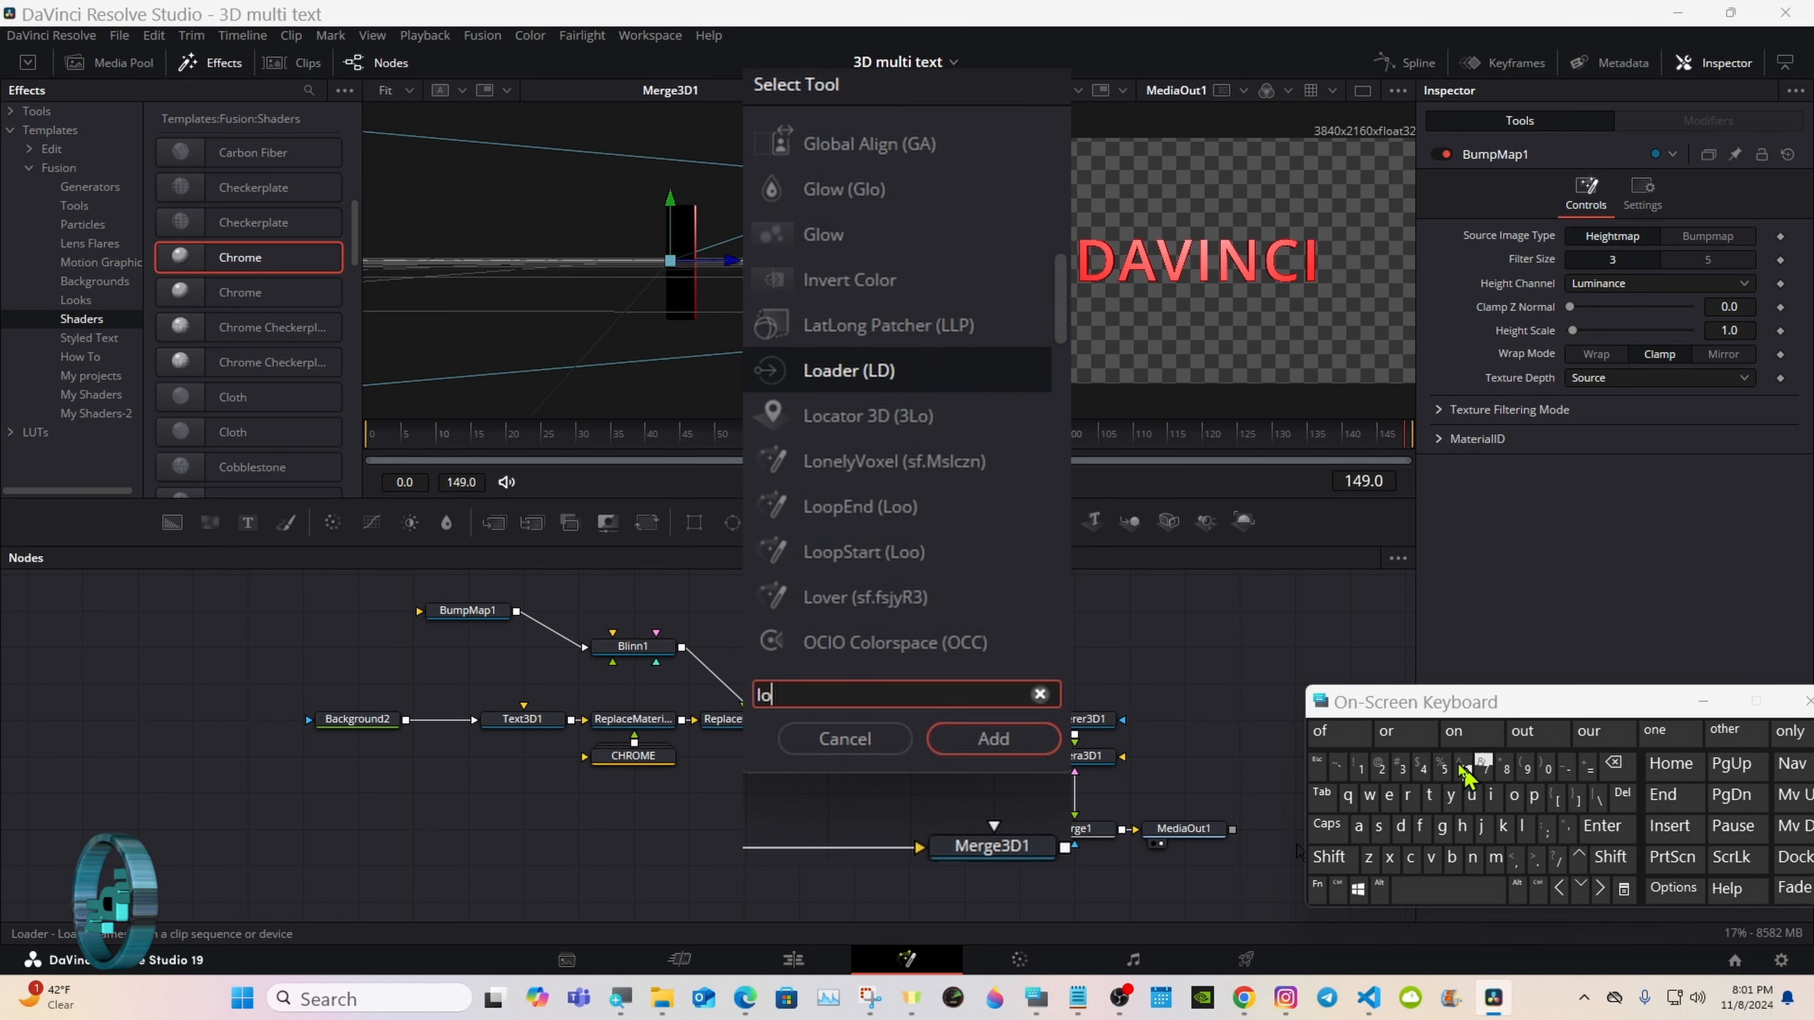
pyautogui.click(900, 370)
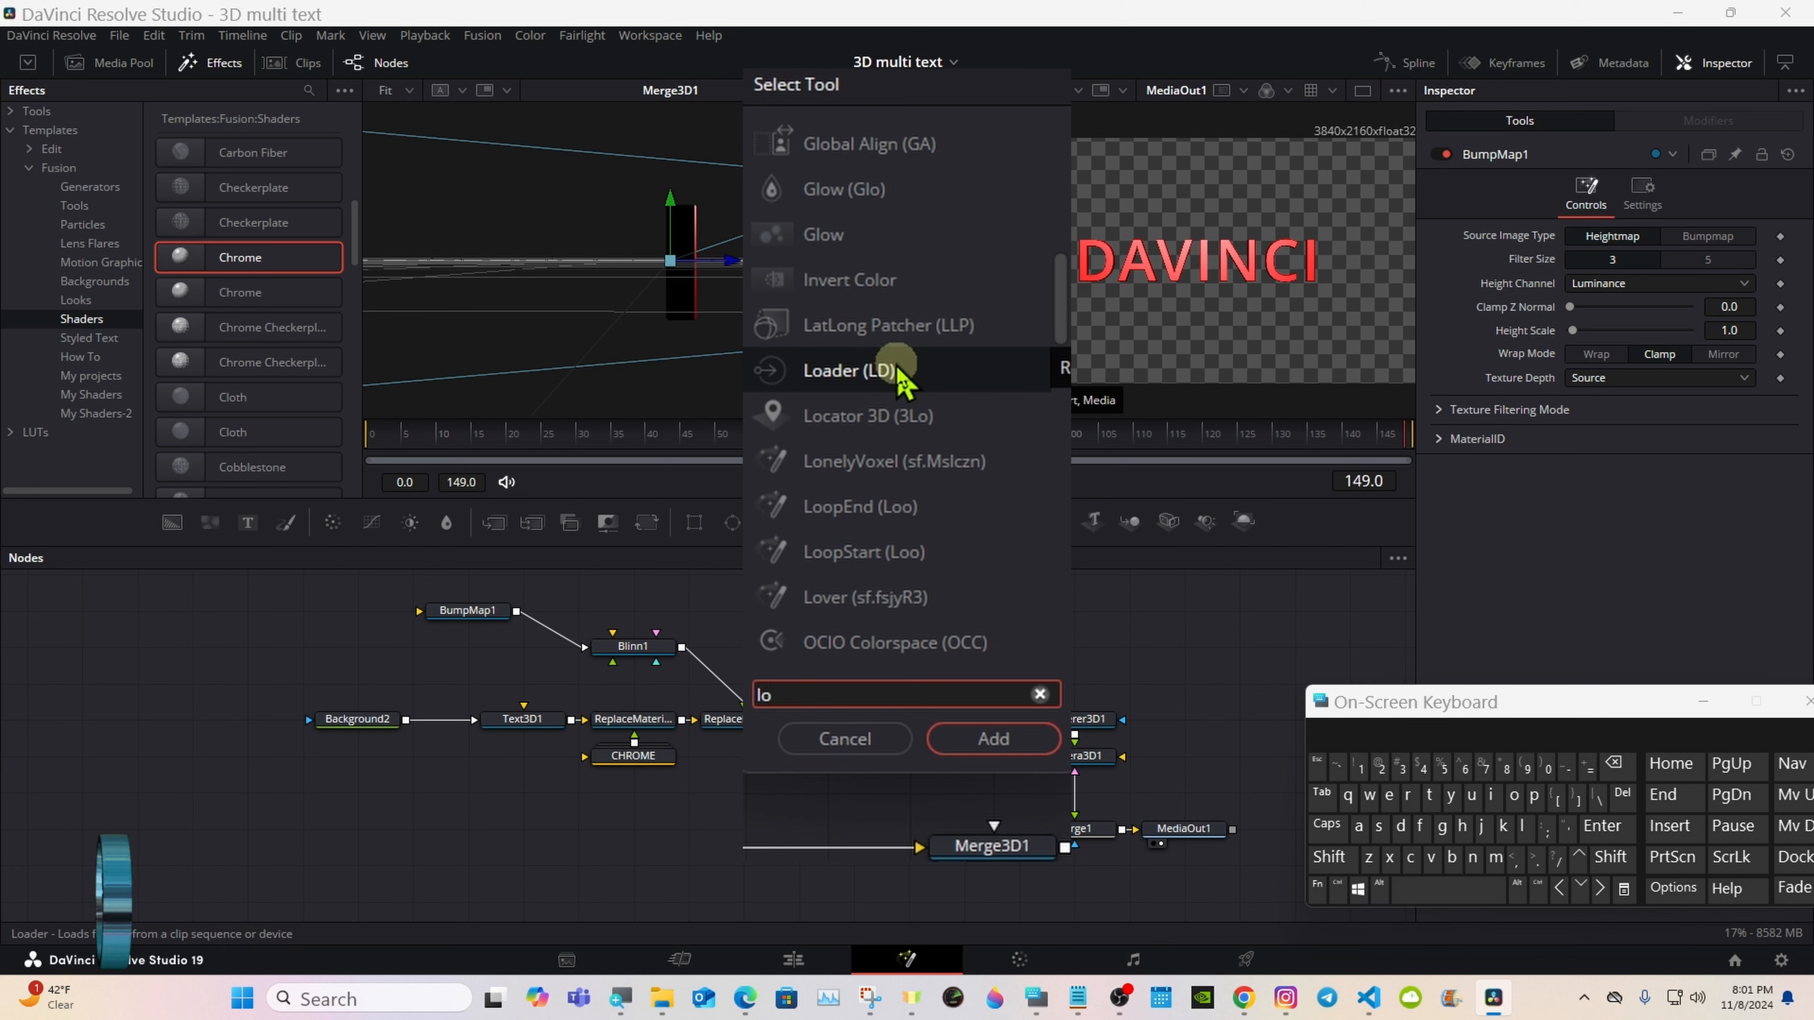
pyautogui.click(899, 366)
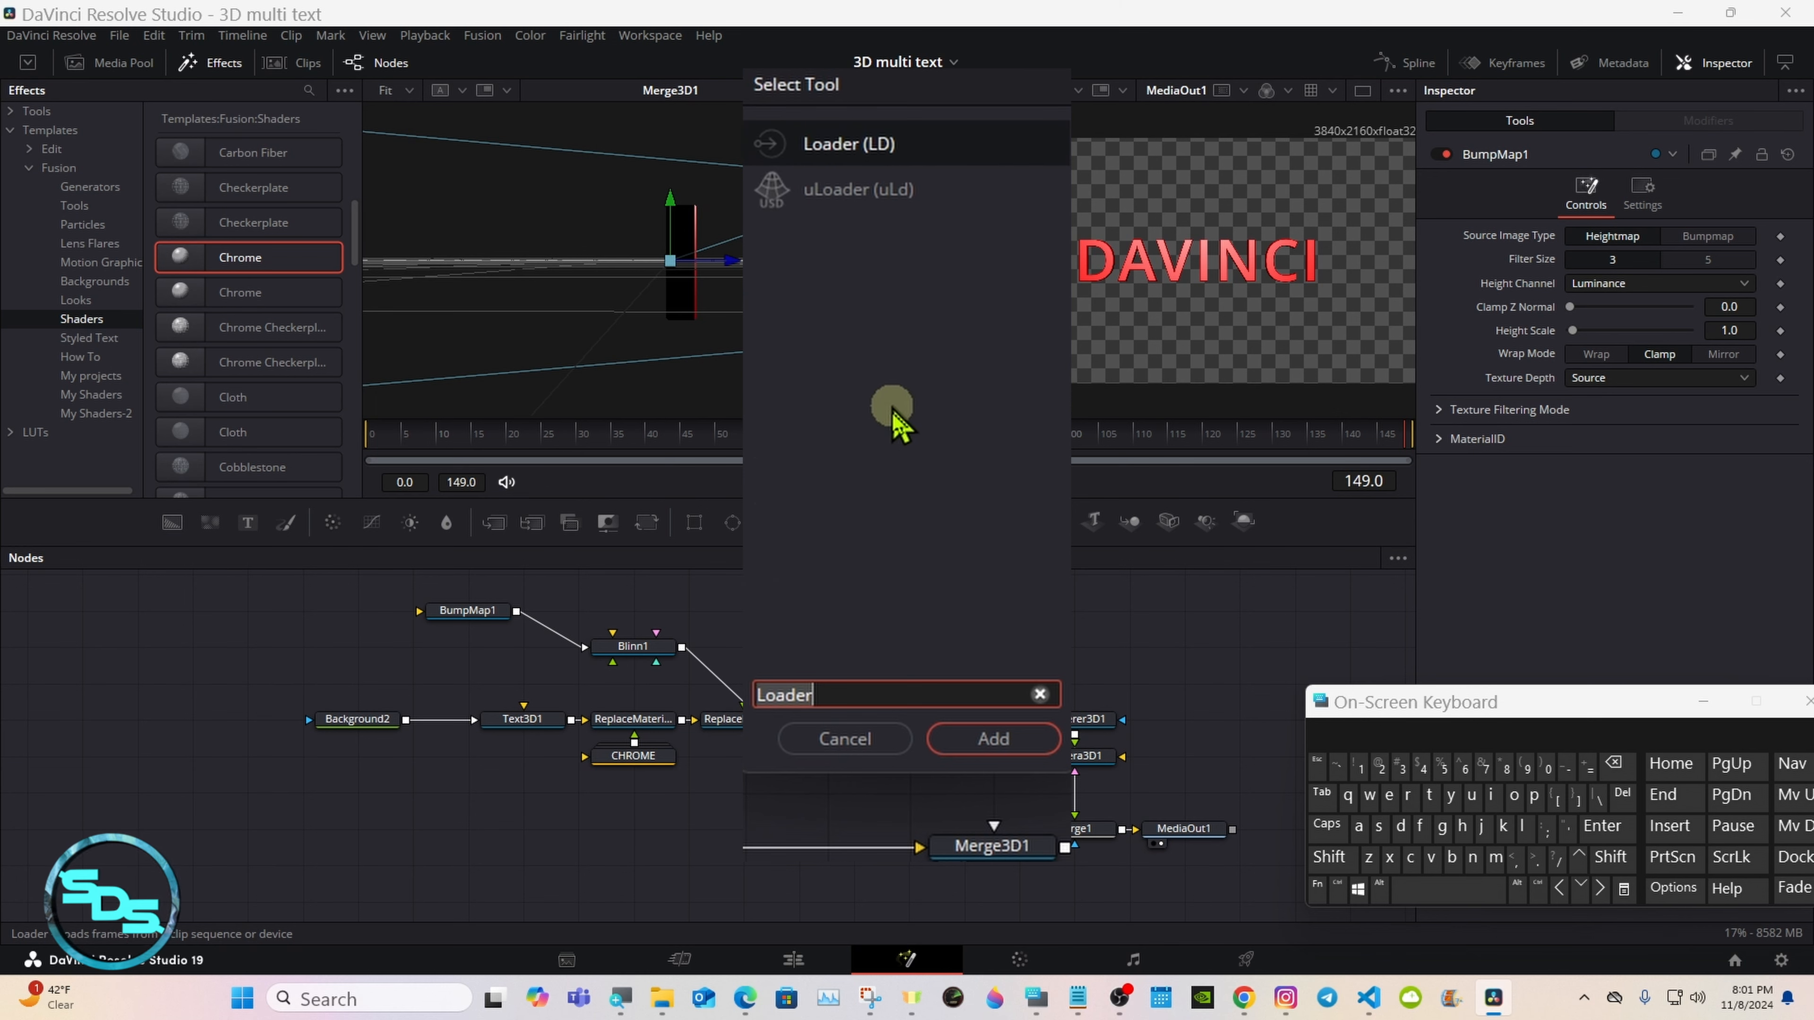
pyautogui.click(960, 740)
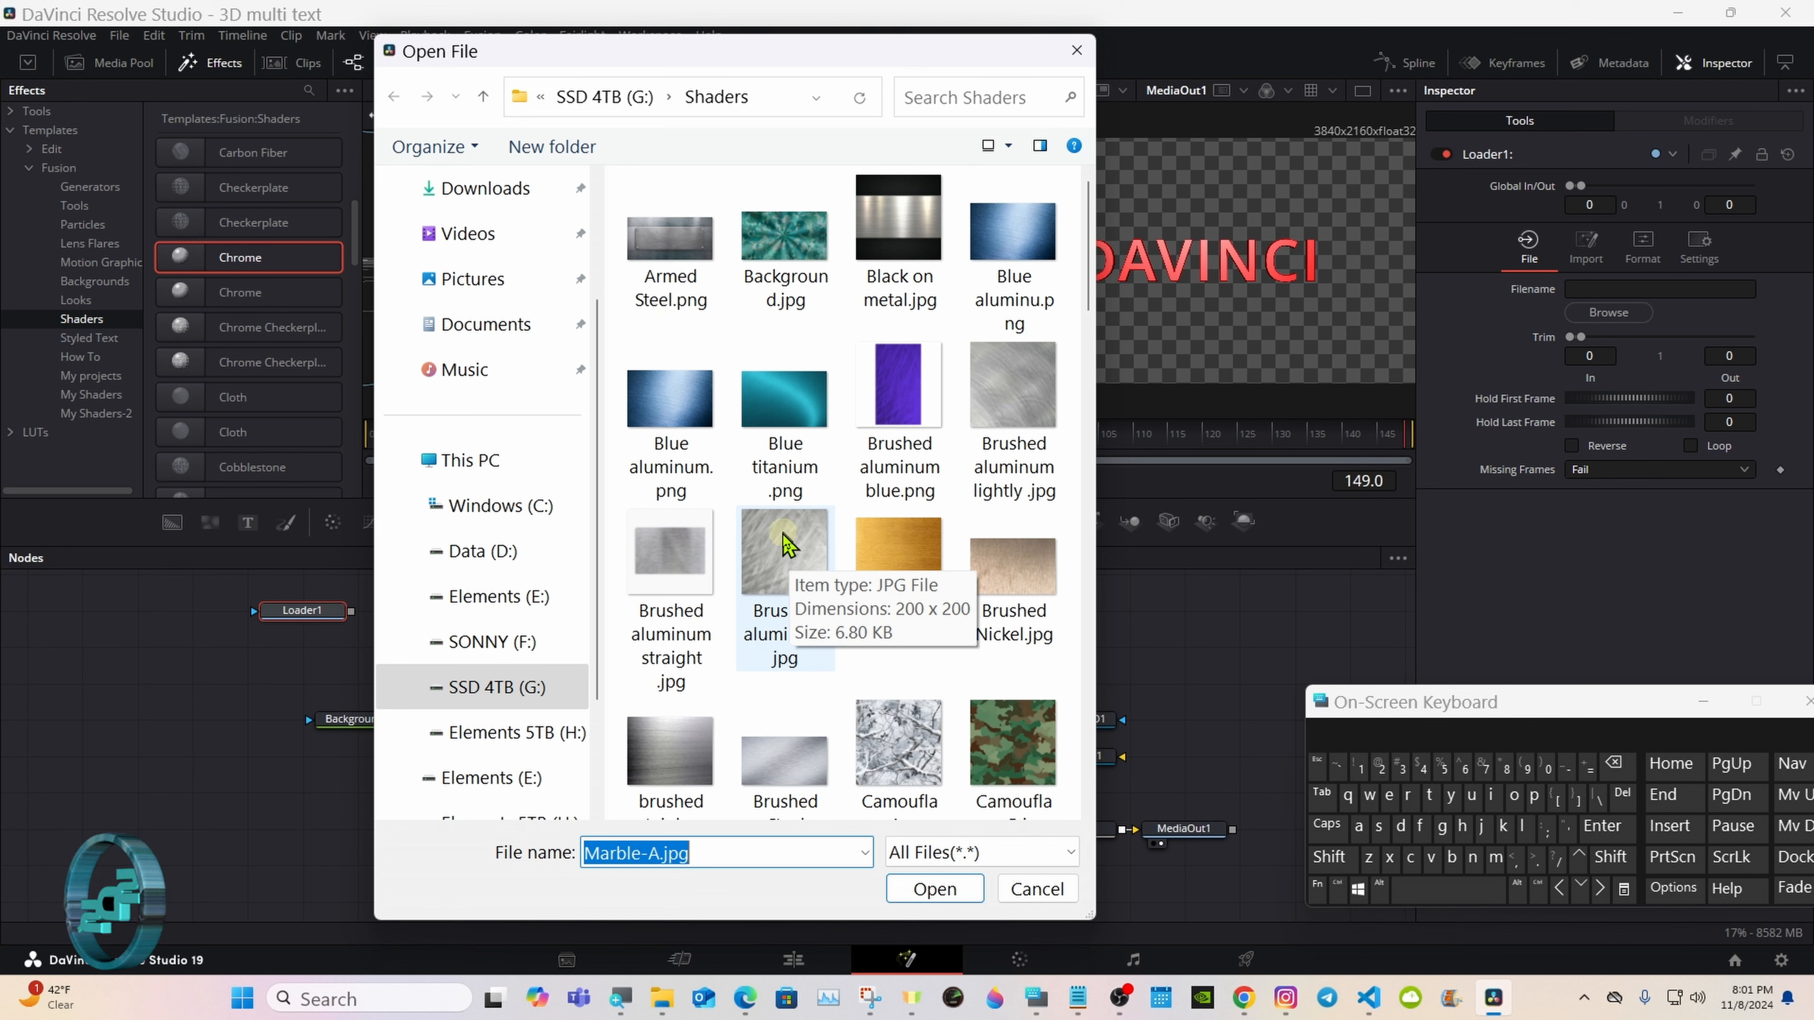
pyautogui.doubleClick(1007, 371)
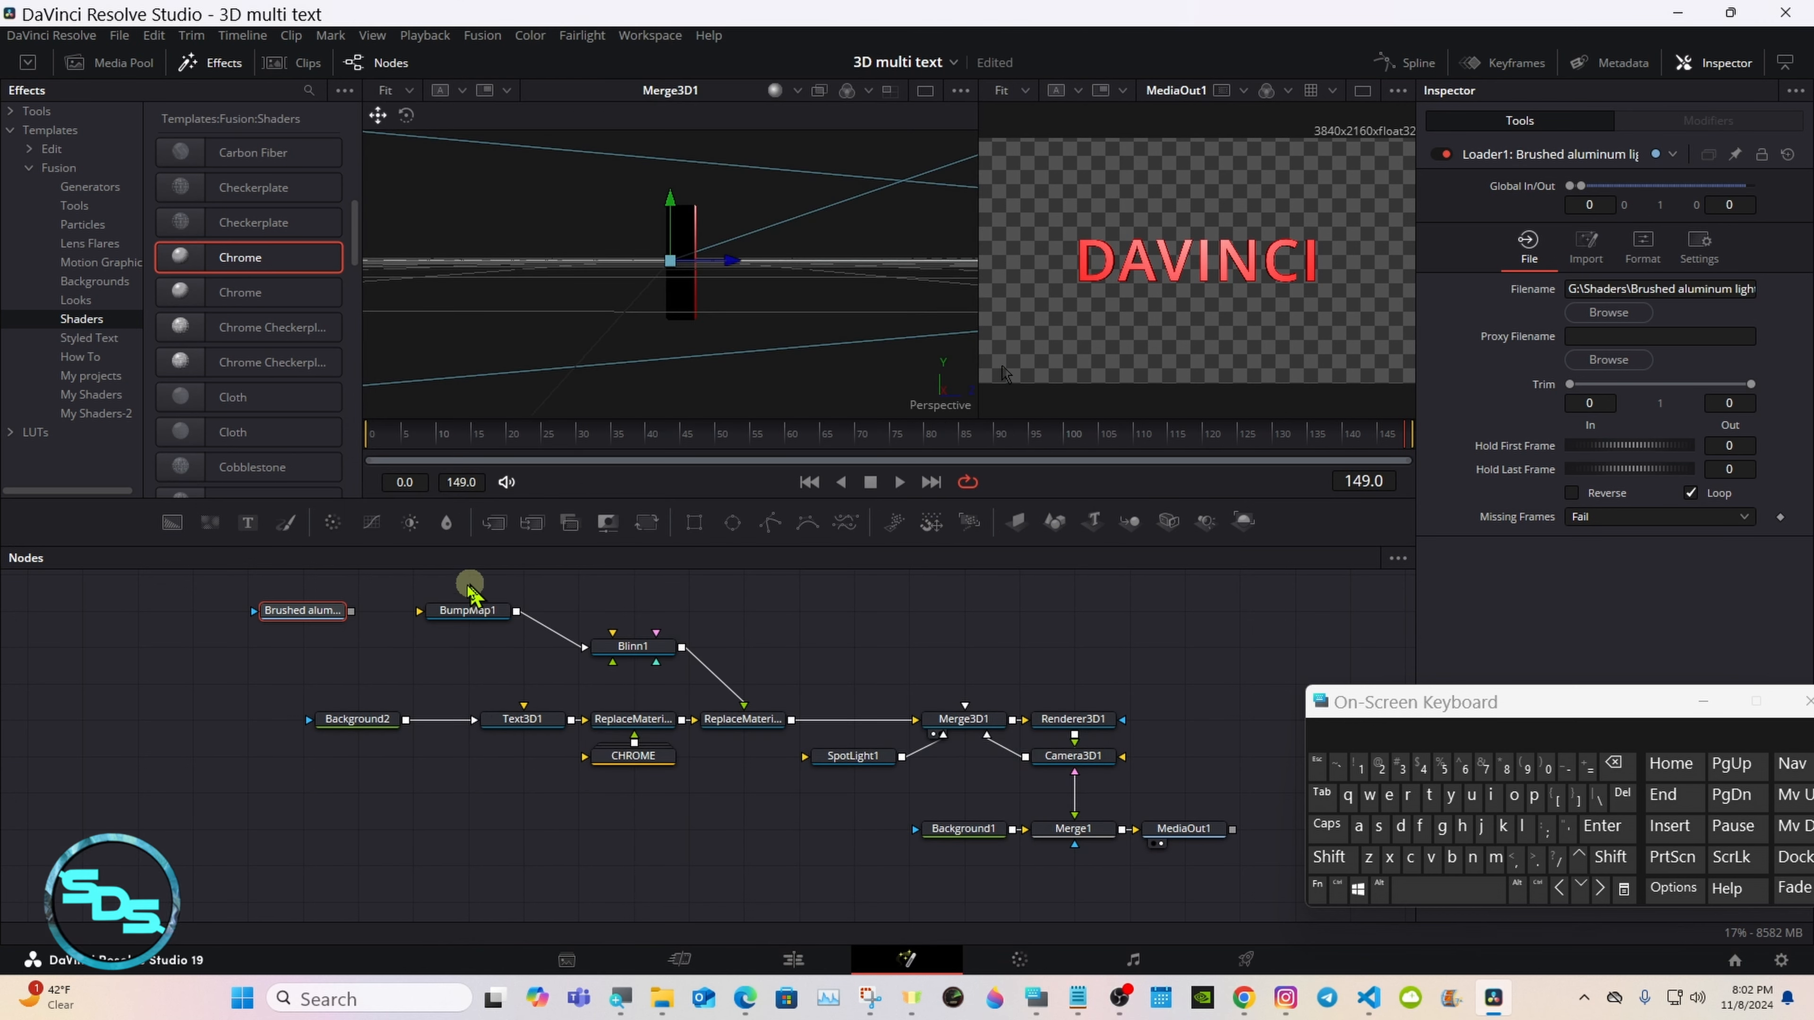
pyautogui.moveTo(350, 611); pyautogui.dragTo(433, 617)
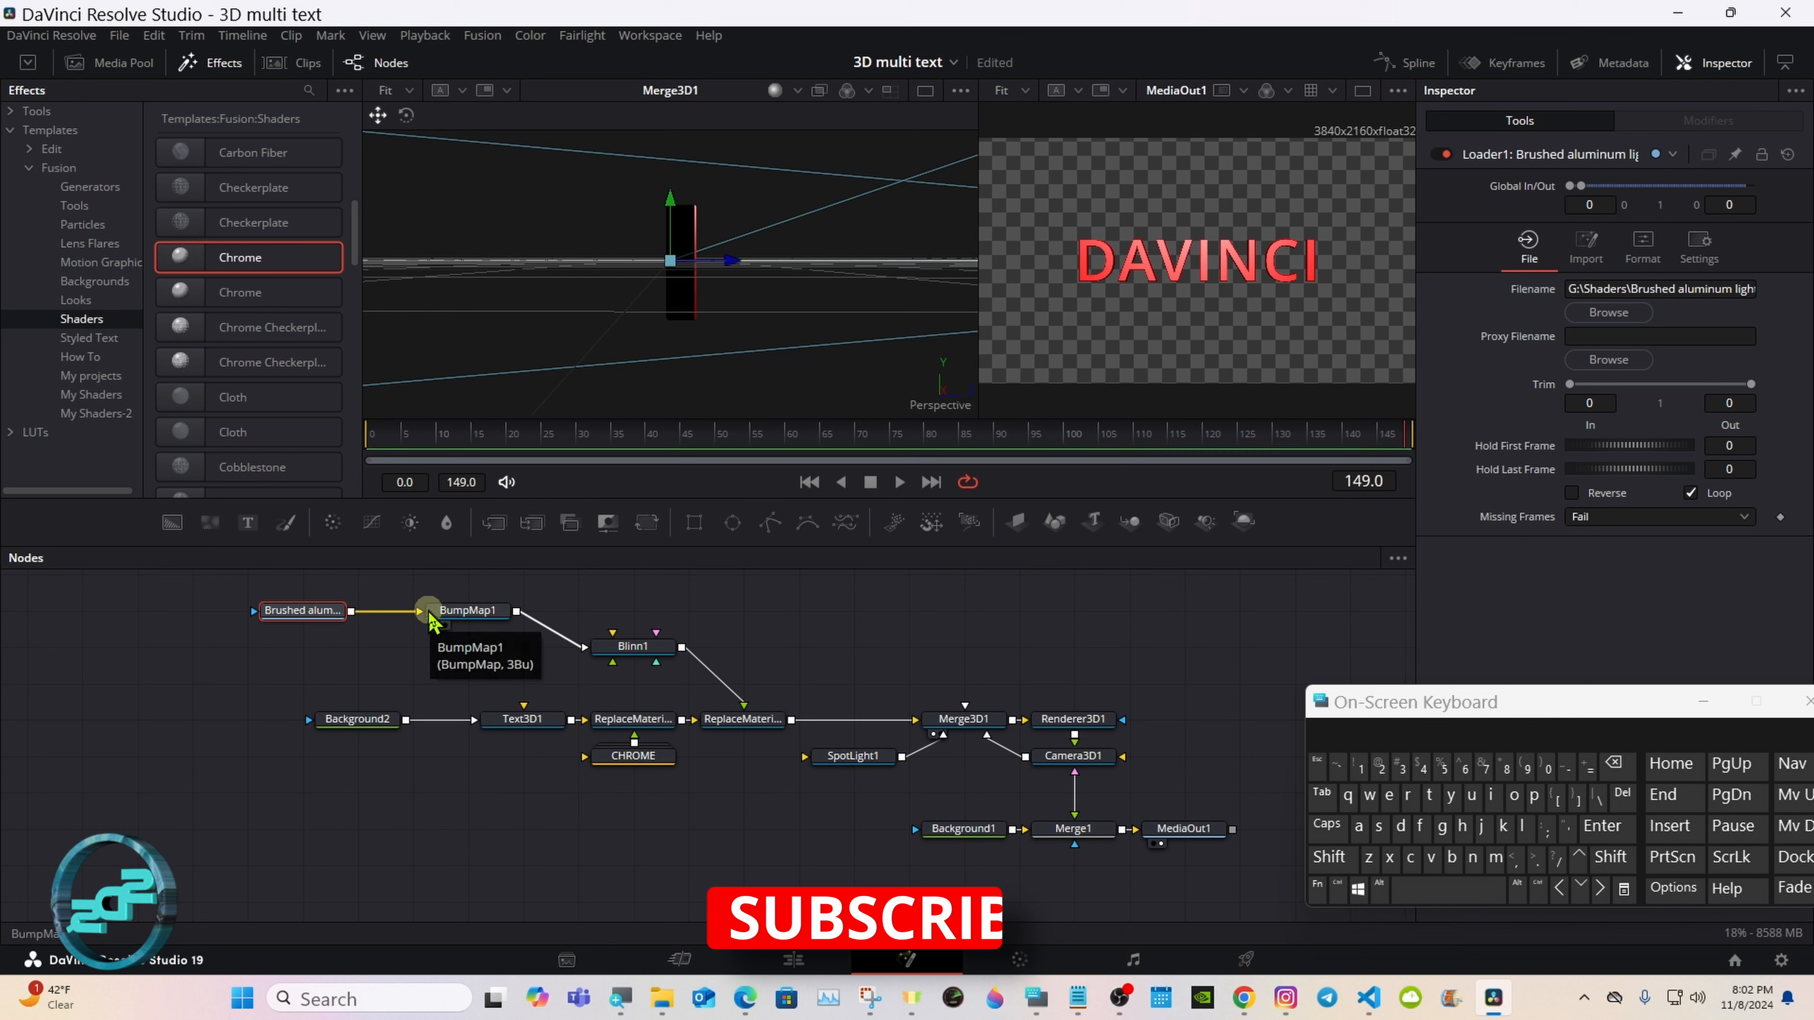
# Step: Add a second Loader node with the Marble-A.jpg image below the brushed aluminum loader
pyautogui.click(386, 666)
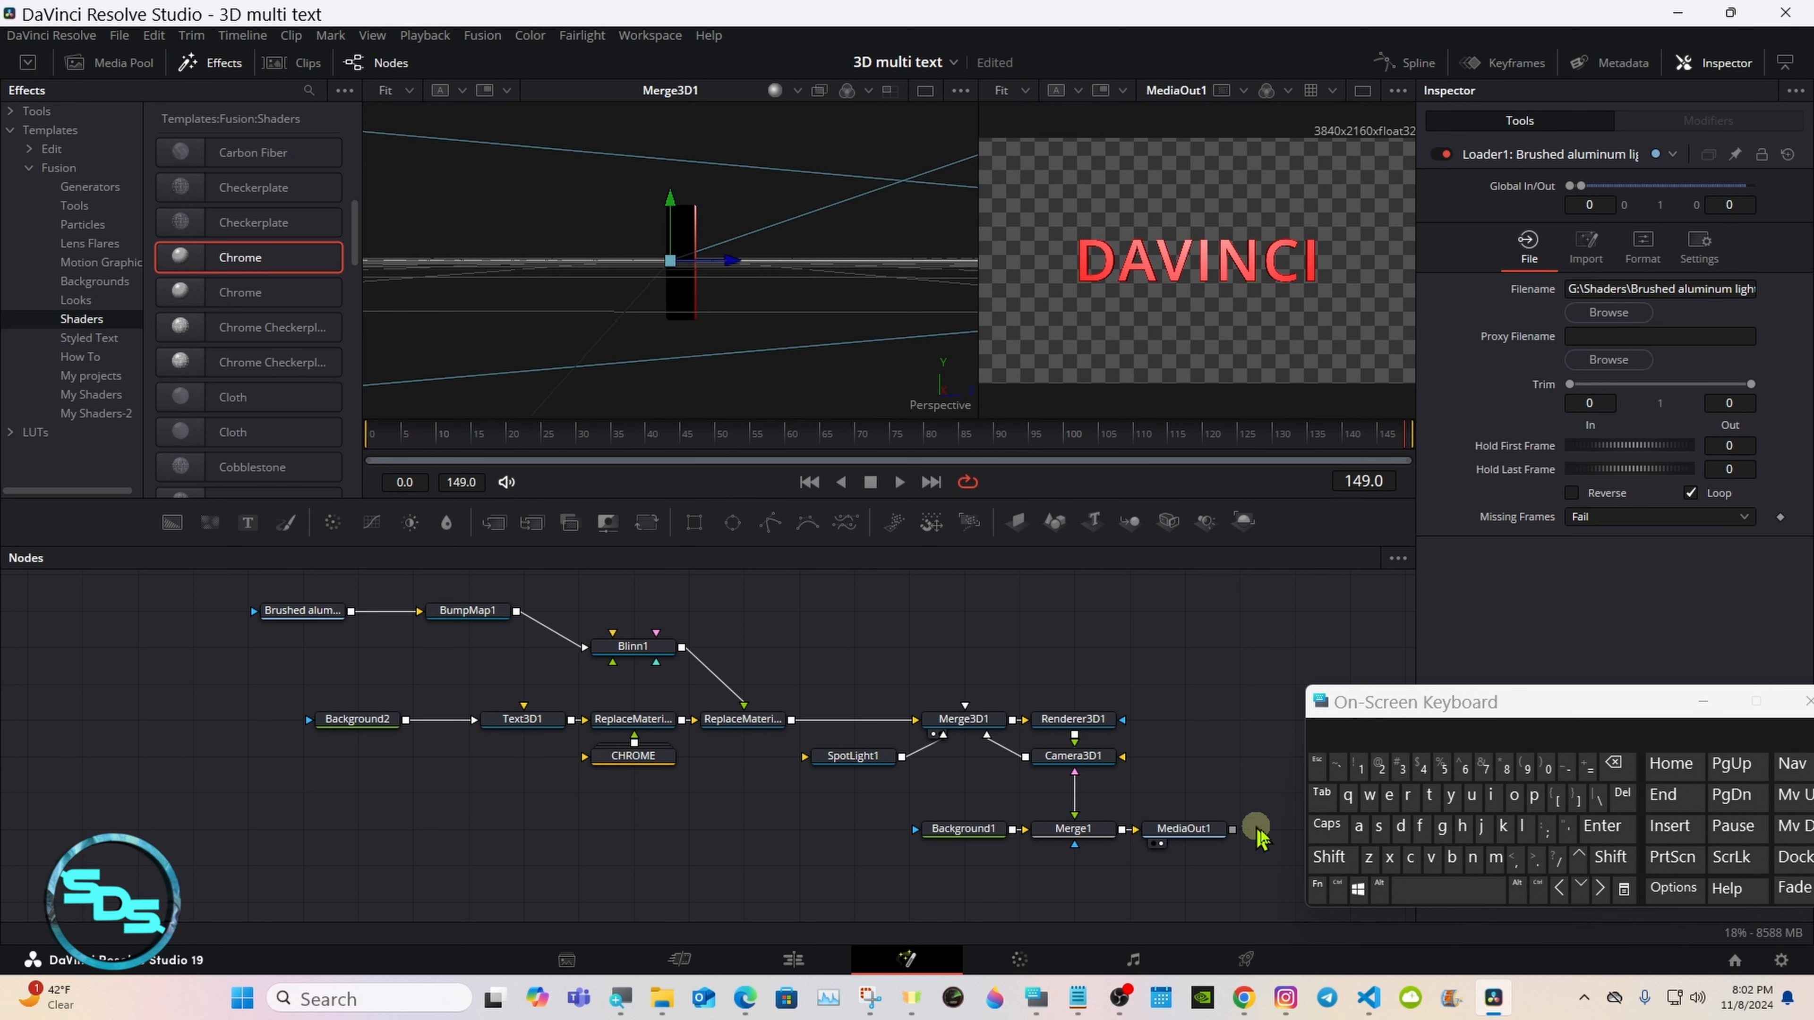
pyautogui.click(1329, 857)
pyautogui.click(1447, 894)
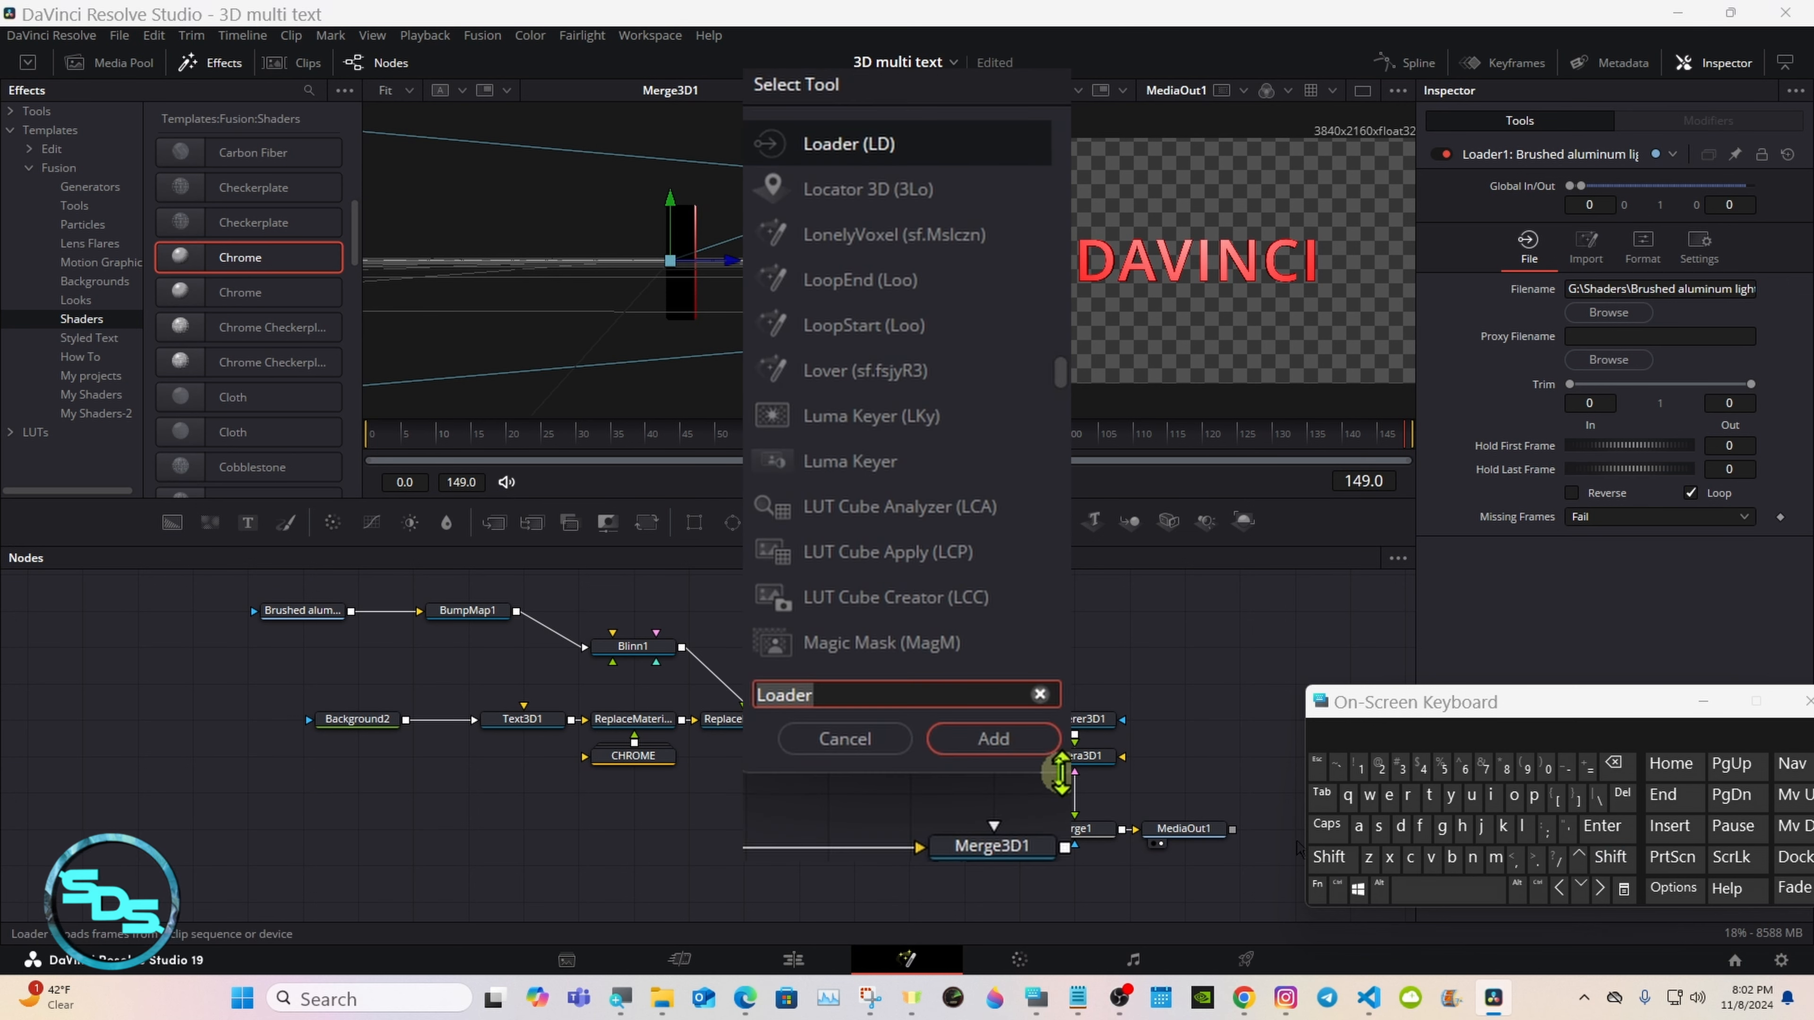
pyautogui.click(993, 739)
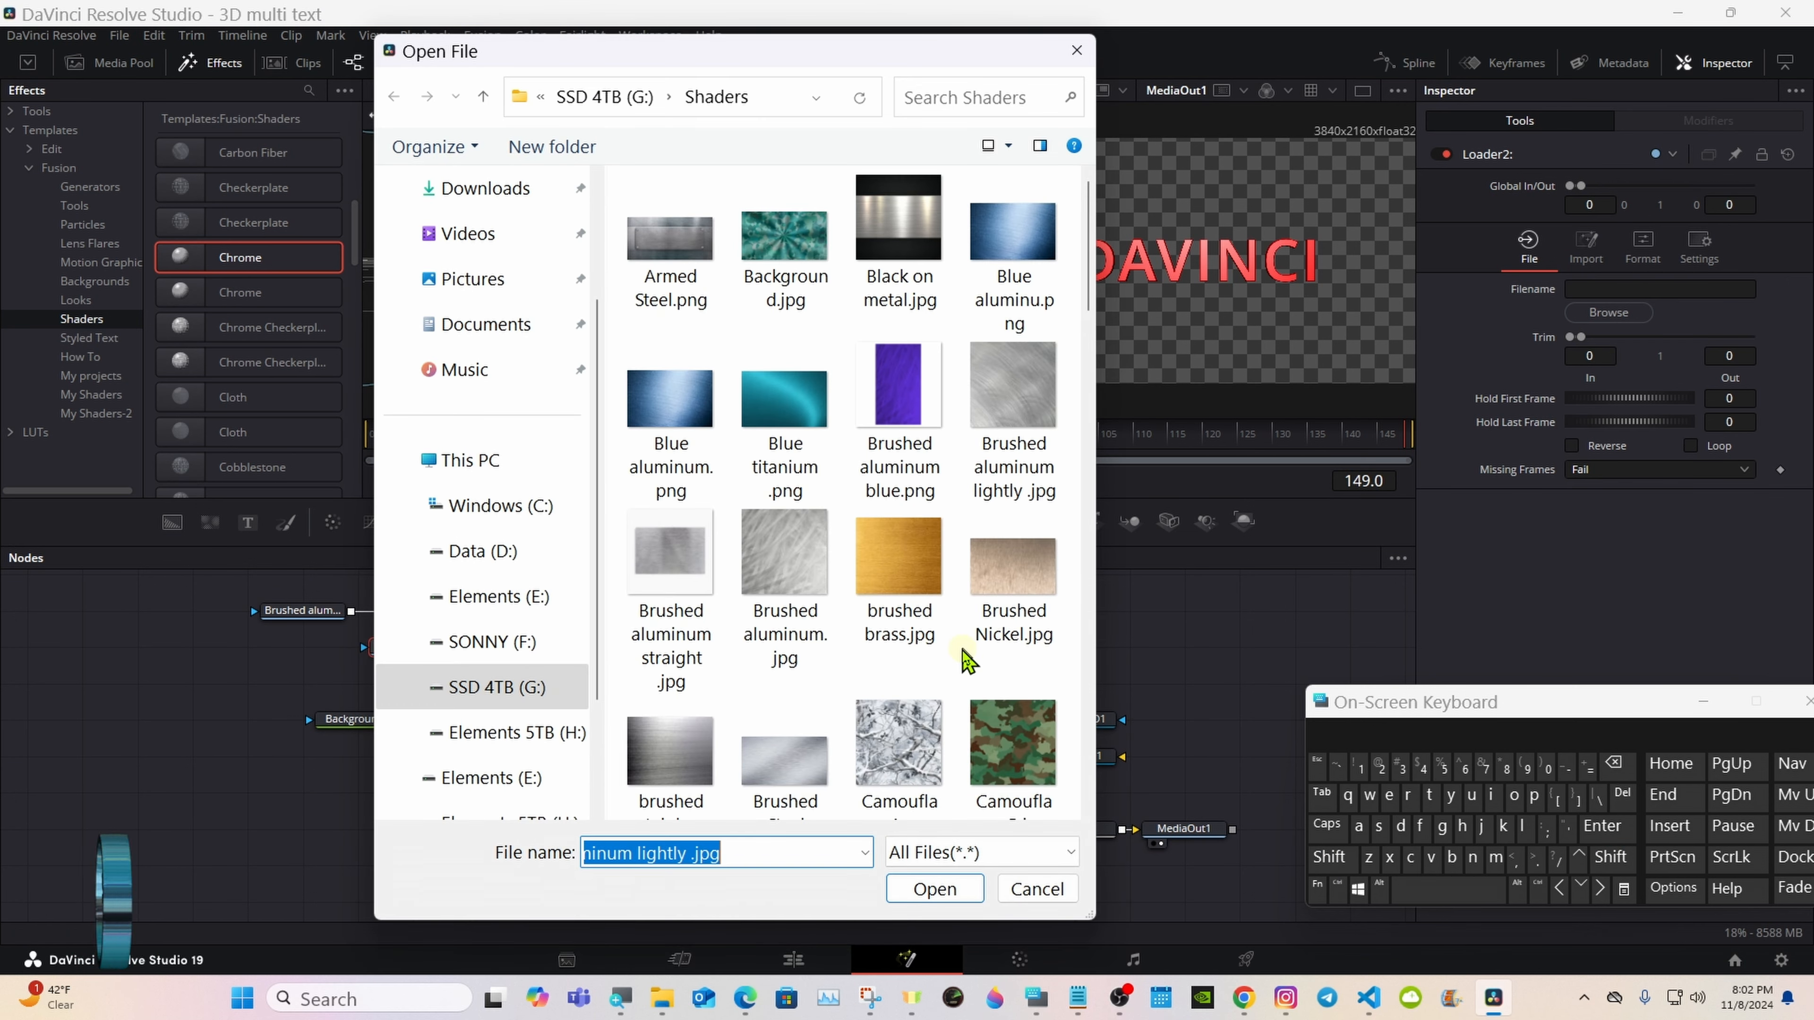
pyautogui.moveTo(1089, 236); pyautogui.dragTo(1092, 543)
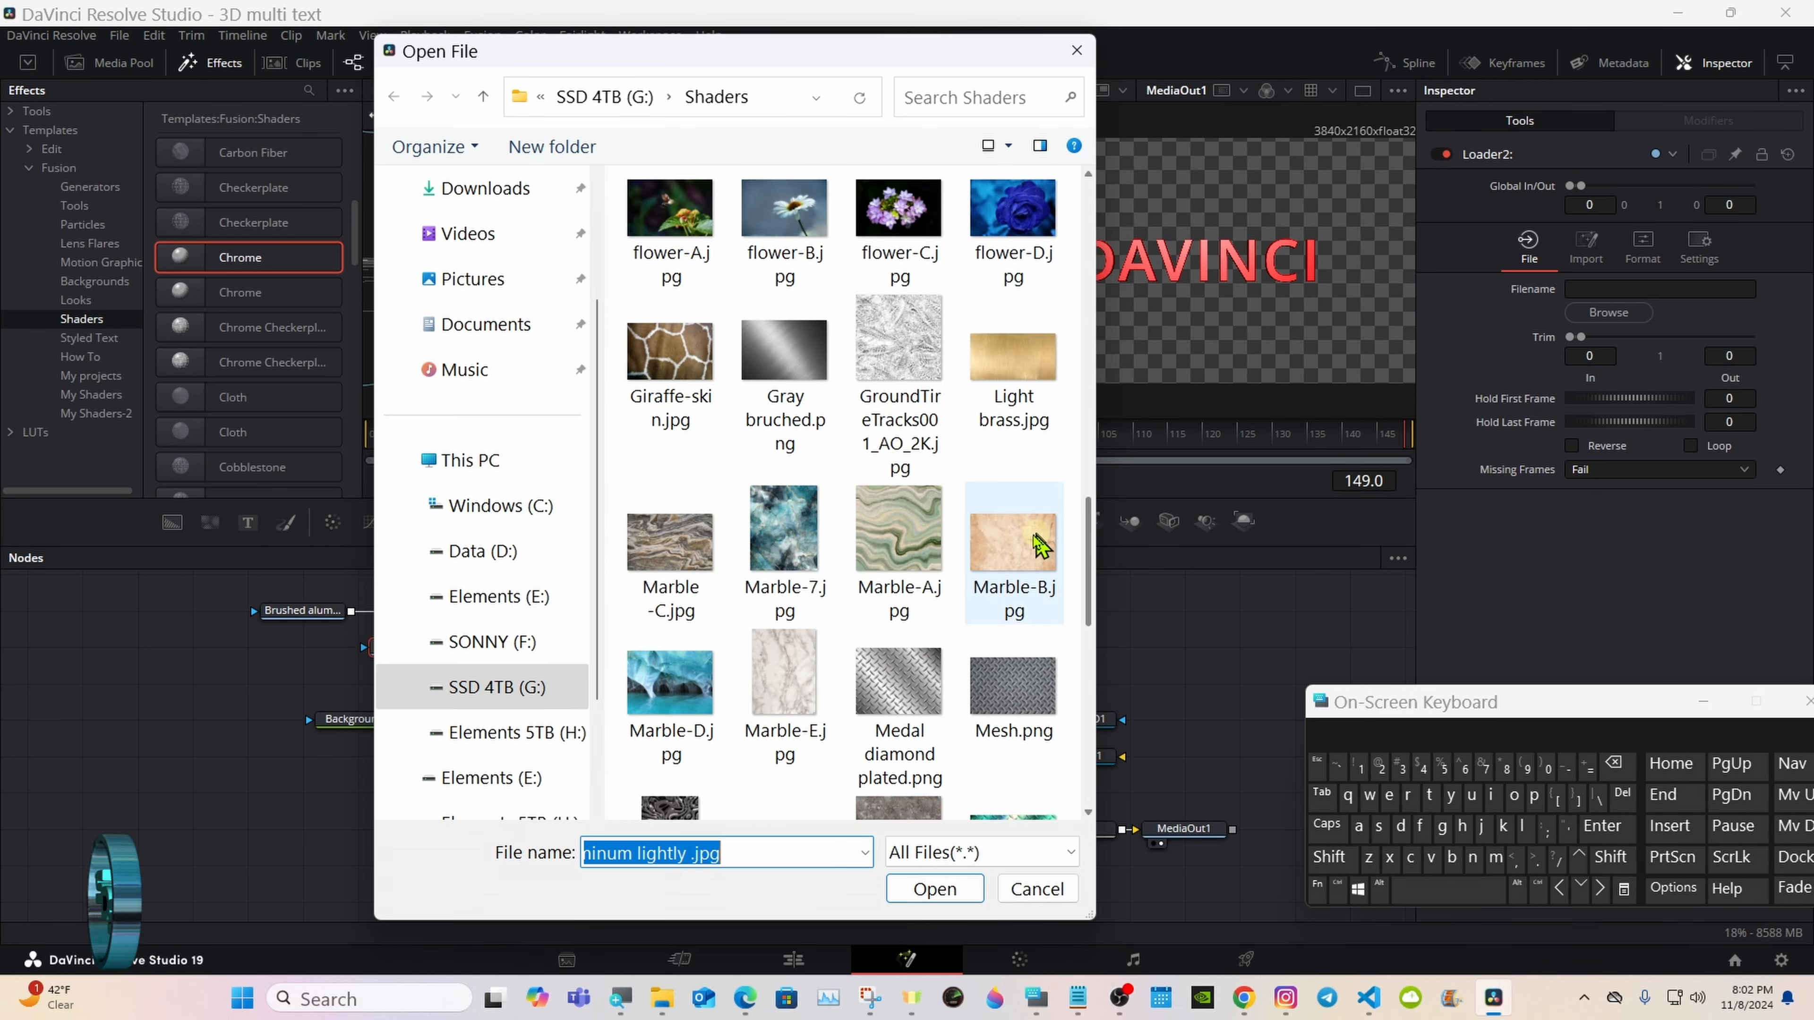
pyautogui.doubleClick(912, 544)
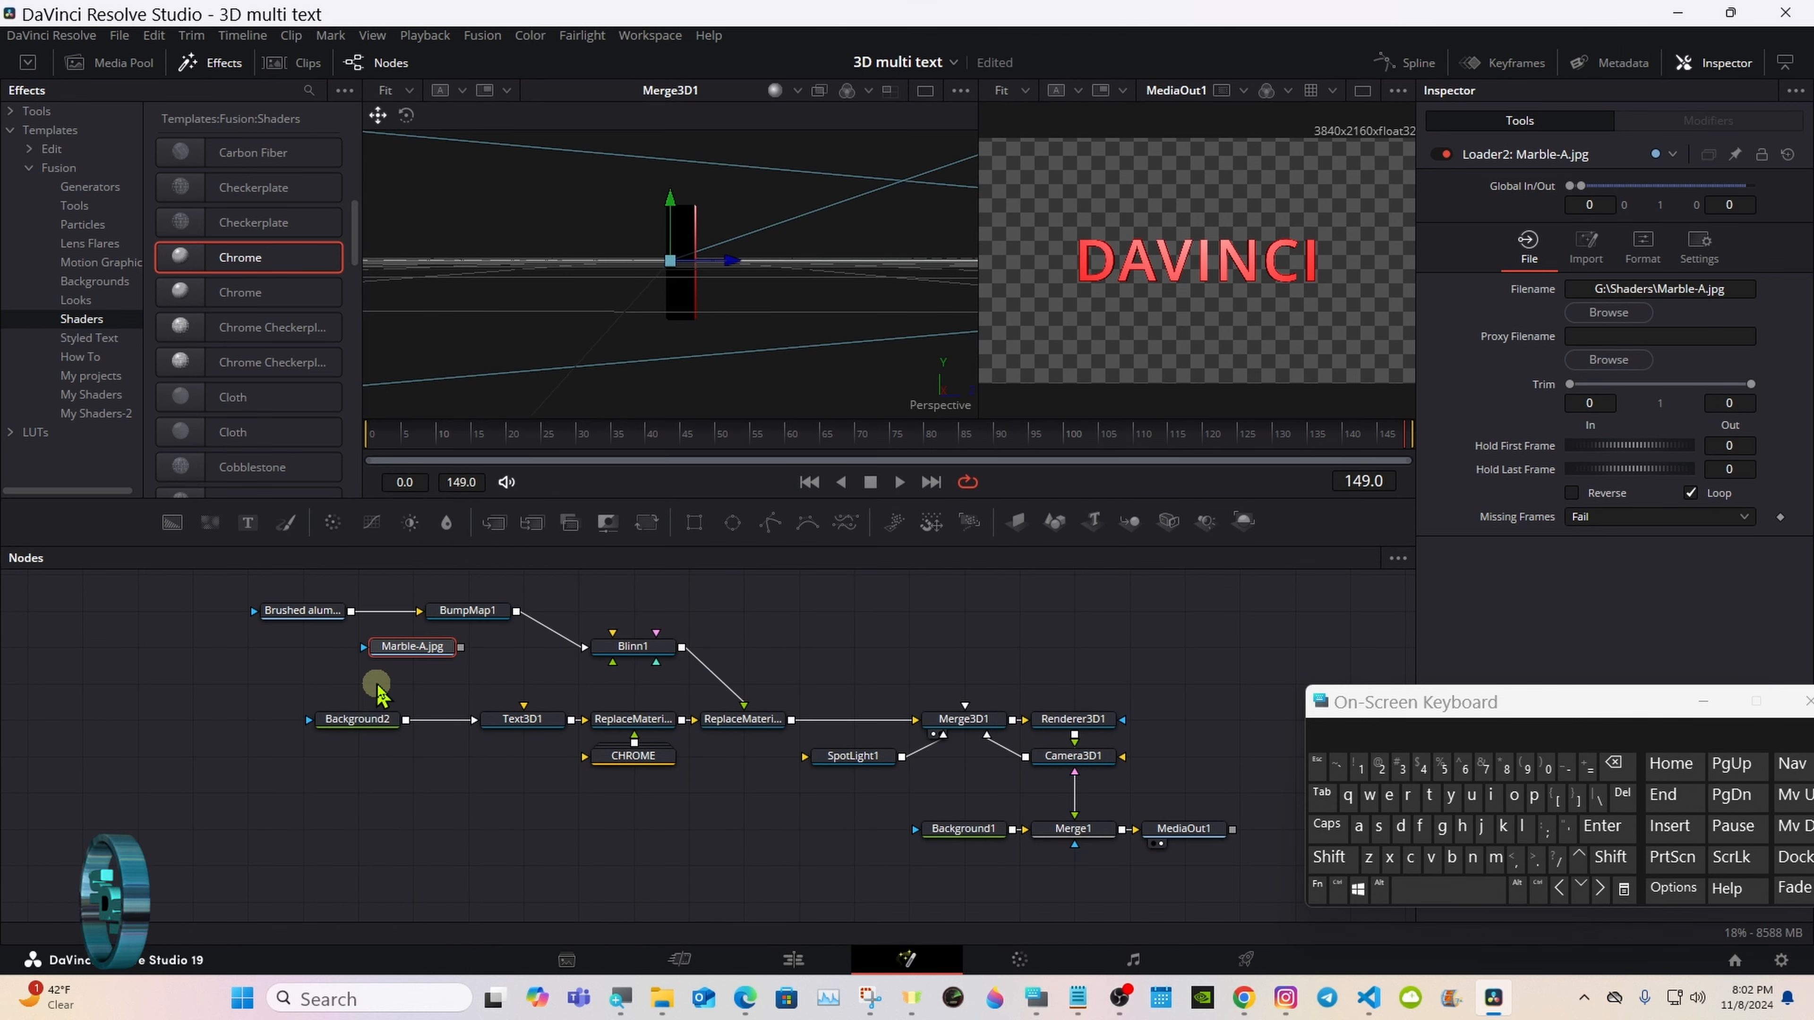
# Step: Connect the Marble-A.jpg loader to Blinn1 and move BumpMap1 and the brushed aluminum loader closer to Blinn1
pyautogui.moveTo(460, 647); pyautogui.dragTo(626, 657)
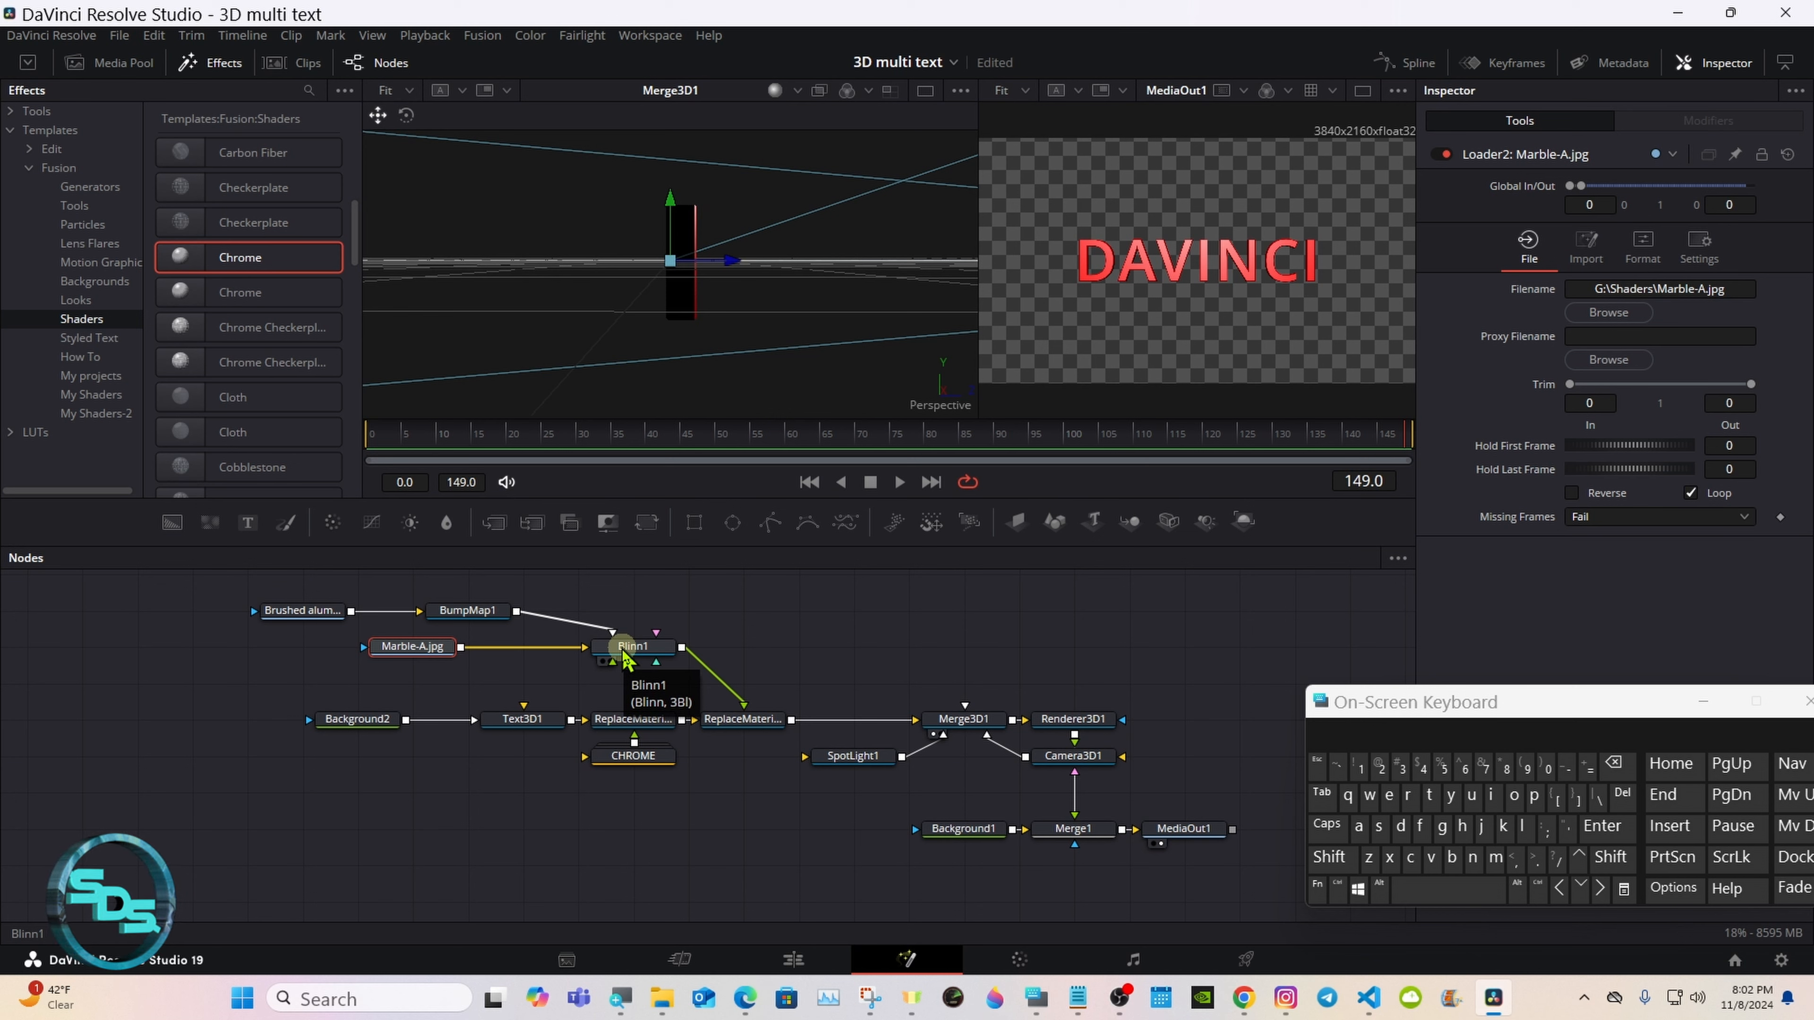
pyautogui.moveTo(433, 643); pyautogui.dragTo(515, 633)
pyautogui.moveTo(416, 686)
pyautogui.mouseDown()
pyautogui.moveTo(472, 648)
pyautogui.moveTo(415, 650)
pyautogui.mouseUp()
pyautogui.moveTo(302, 610); pyautogui.dragTo(412, 611)
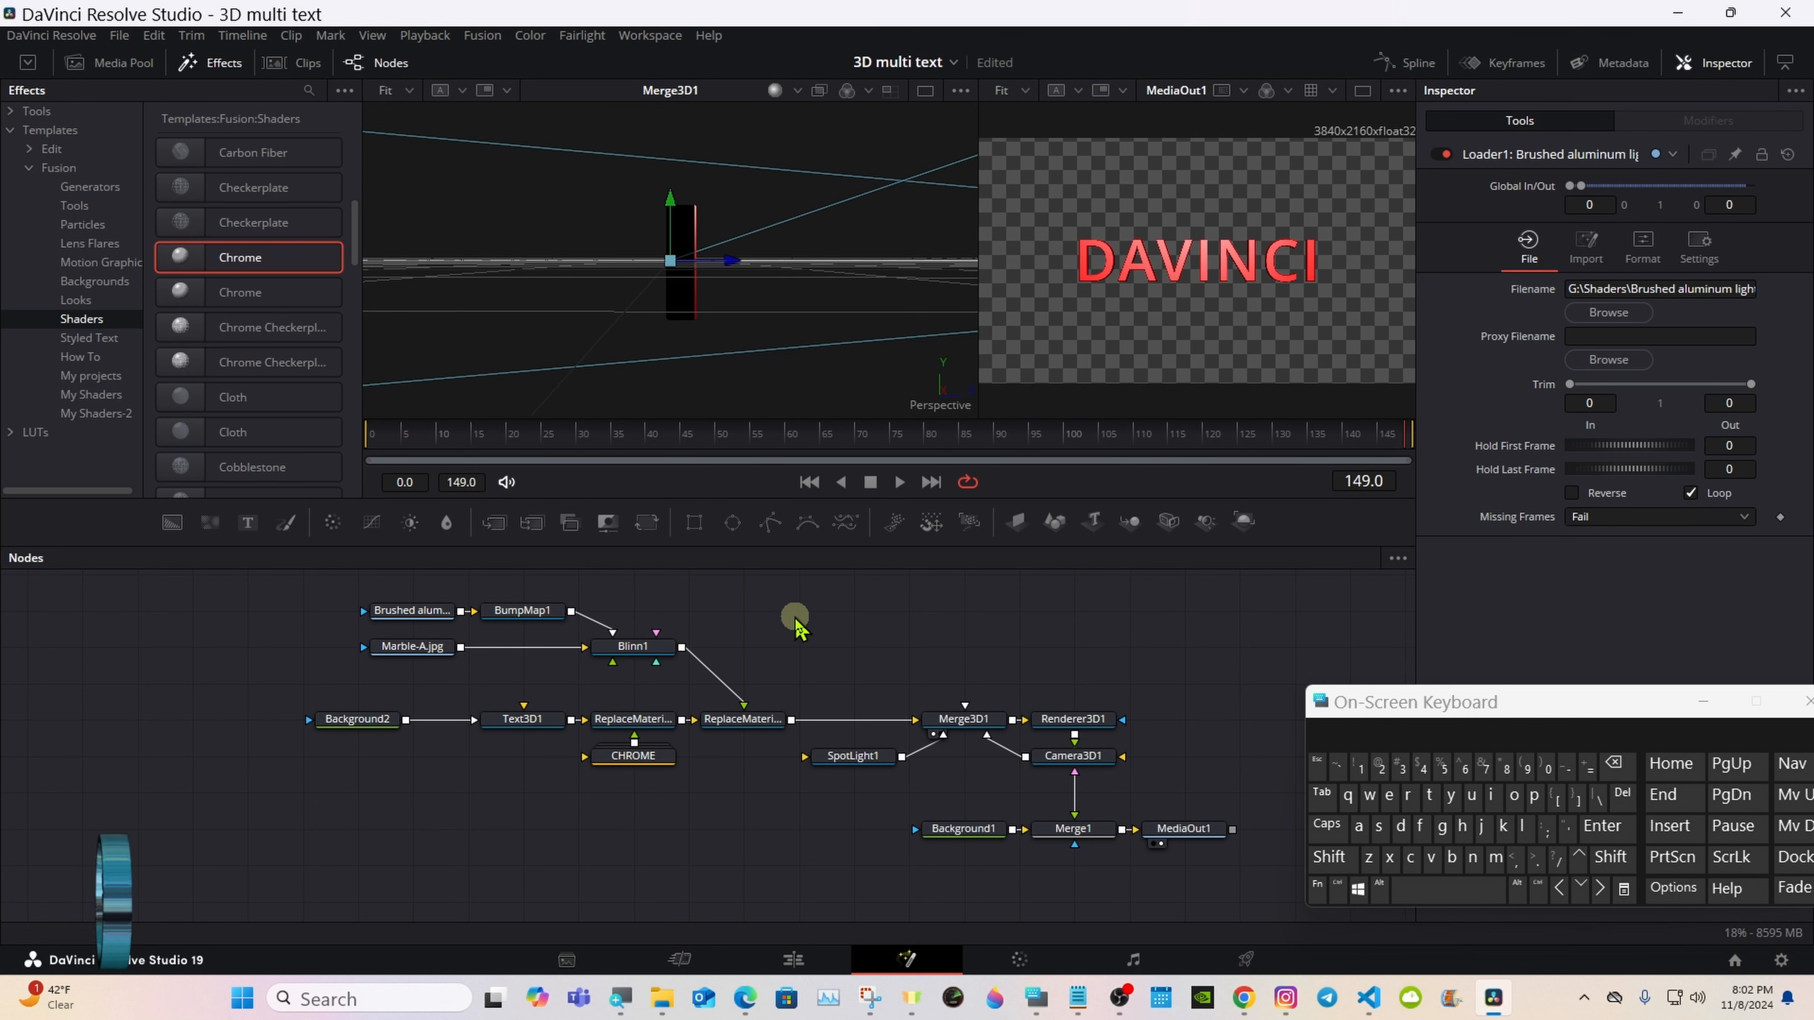
pyautogui.moveTo(1338, 703); pyautogui.dragTo(1370, 703)
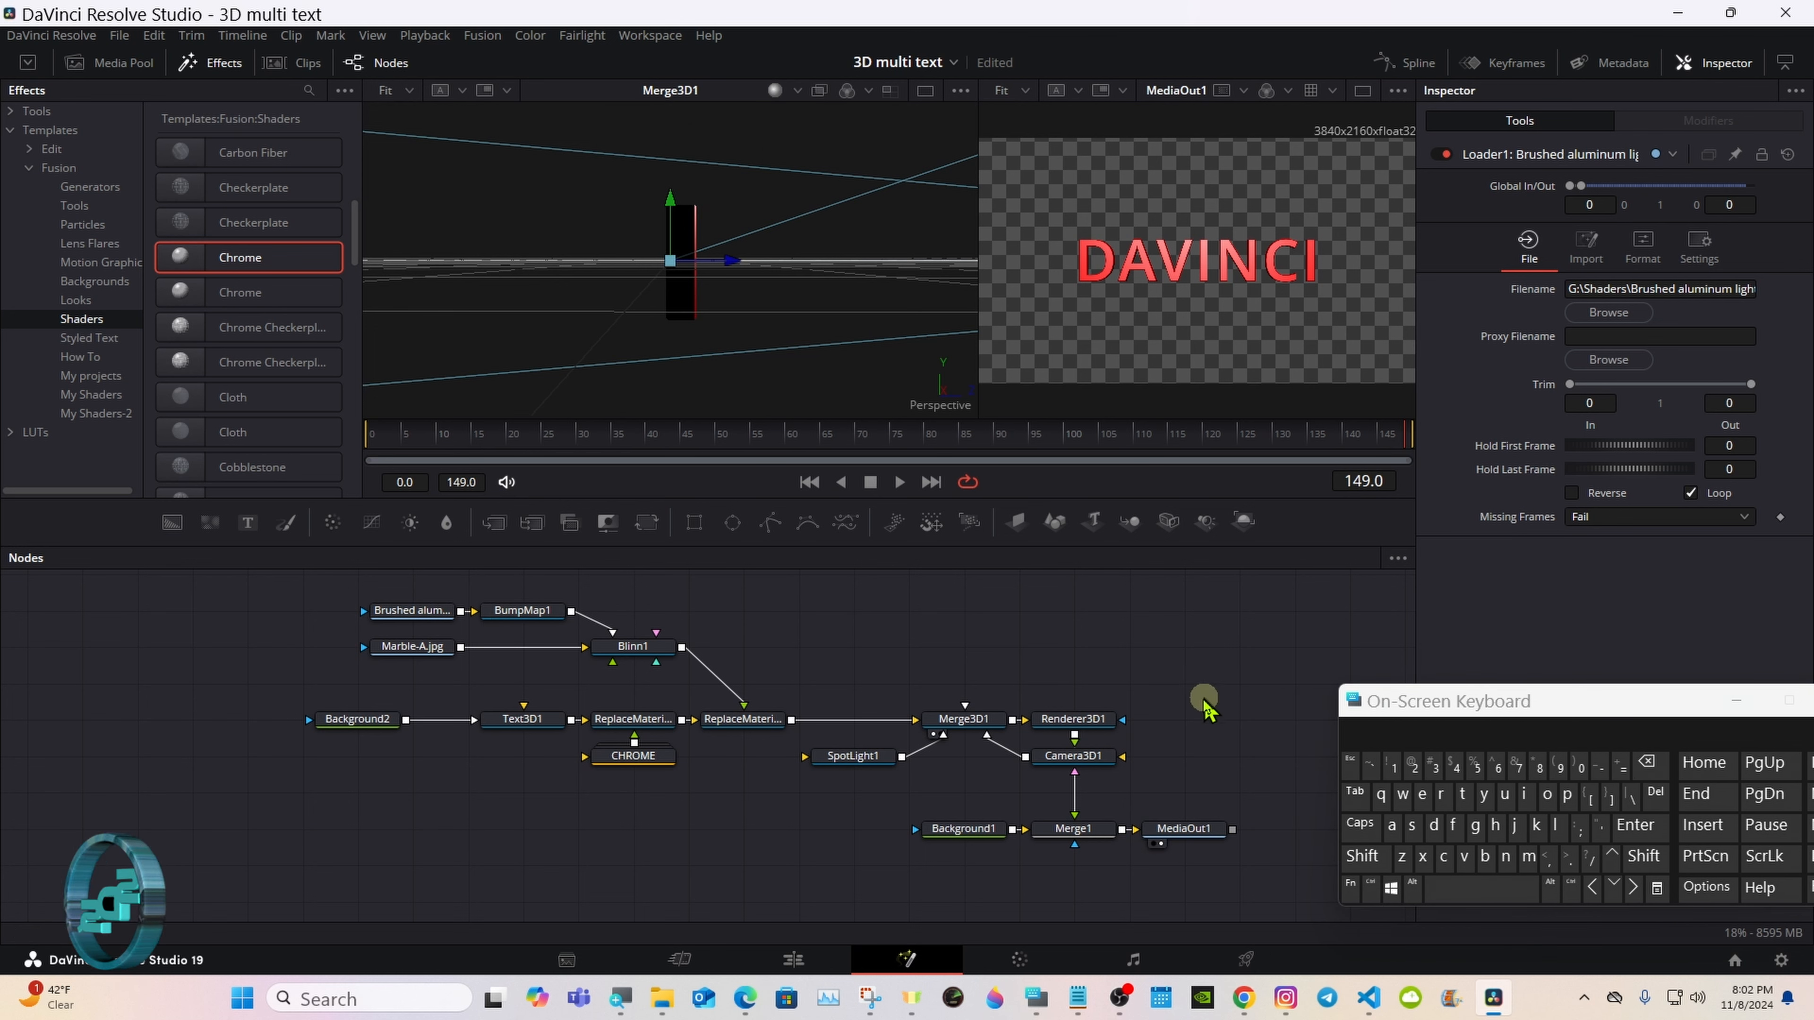
# Step: Preview the chrome material by briefly enabling ReplaceMaterial3D2
pyautogui.click(647, 726)
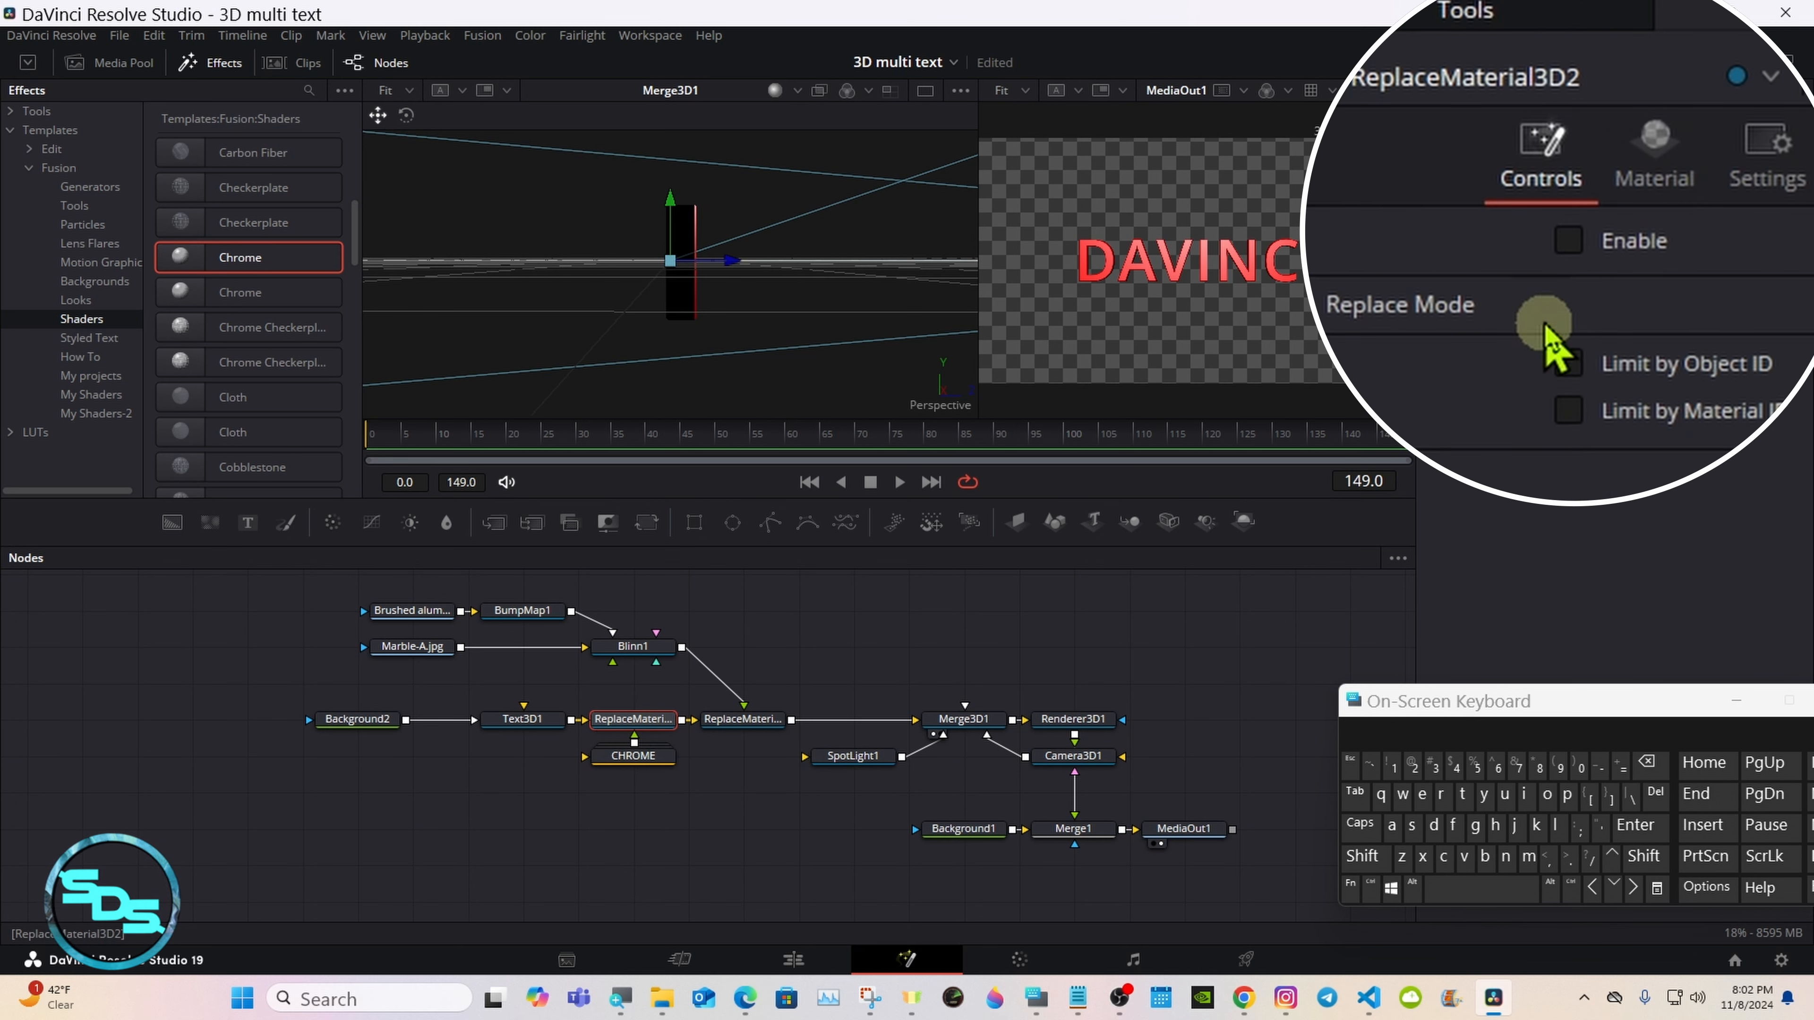
pyautogui.click(1572, 237)
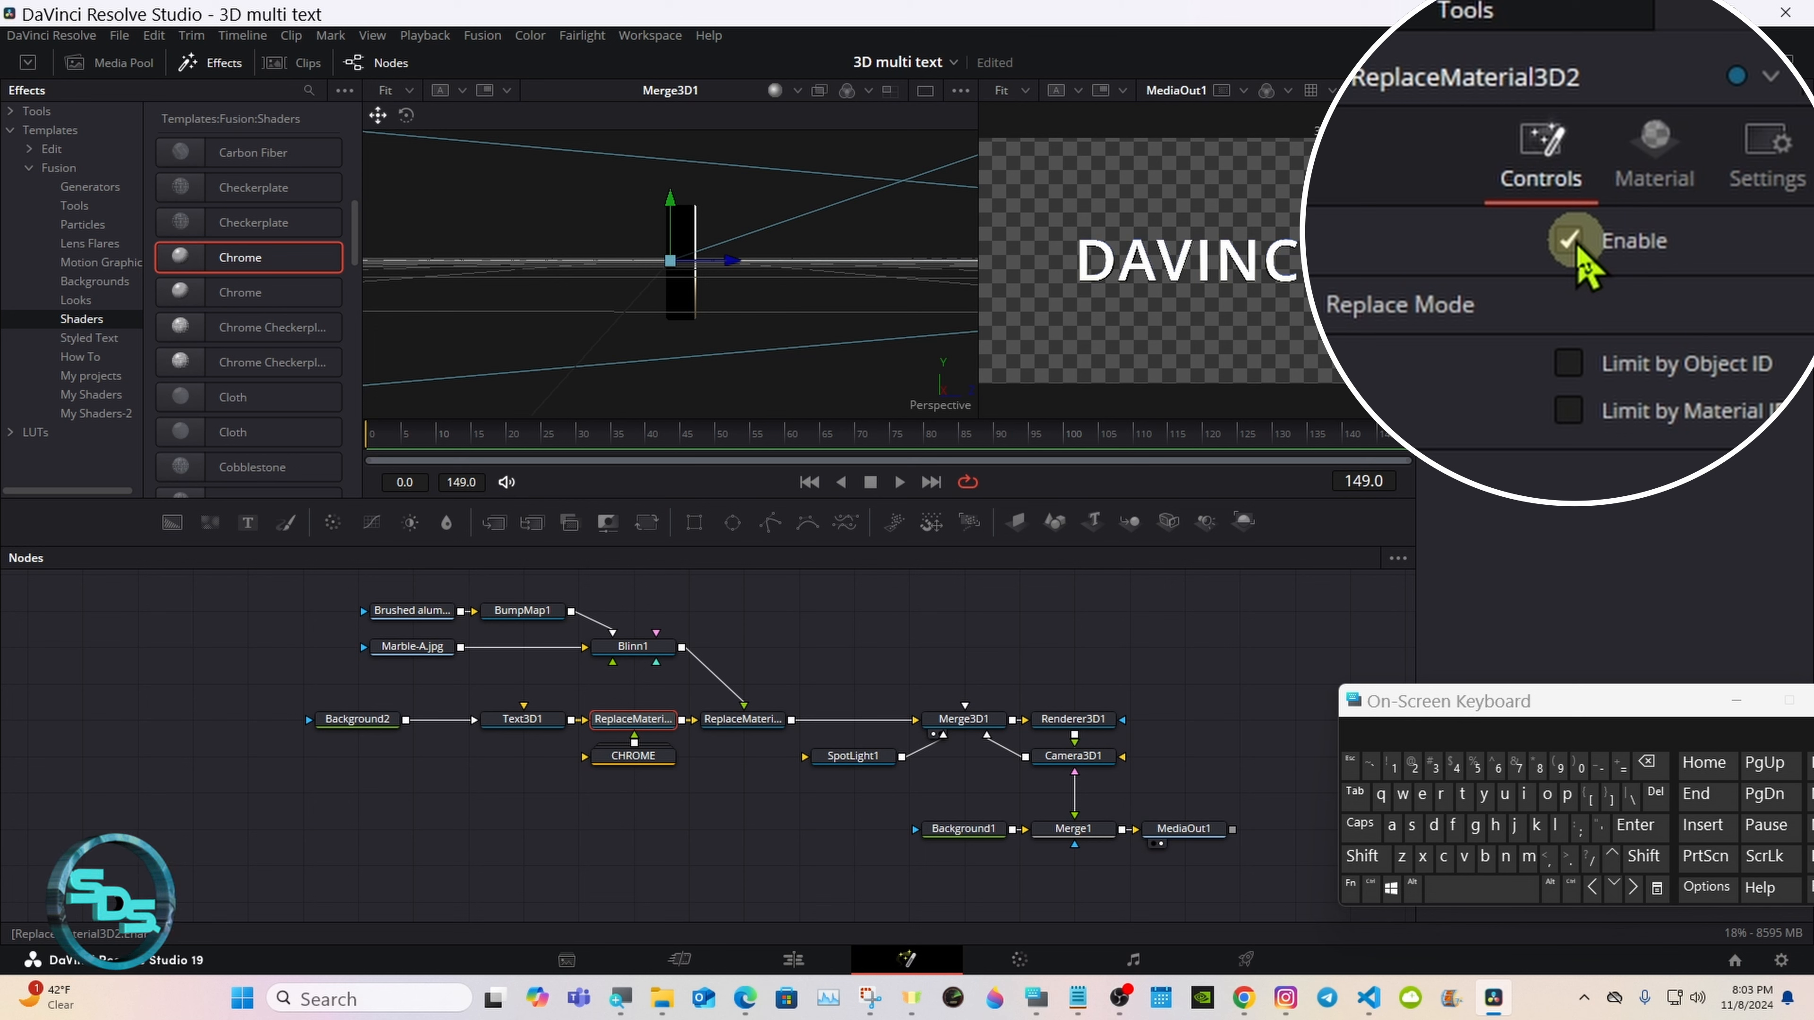
pyautogui.click(1571, 240)
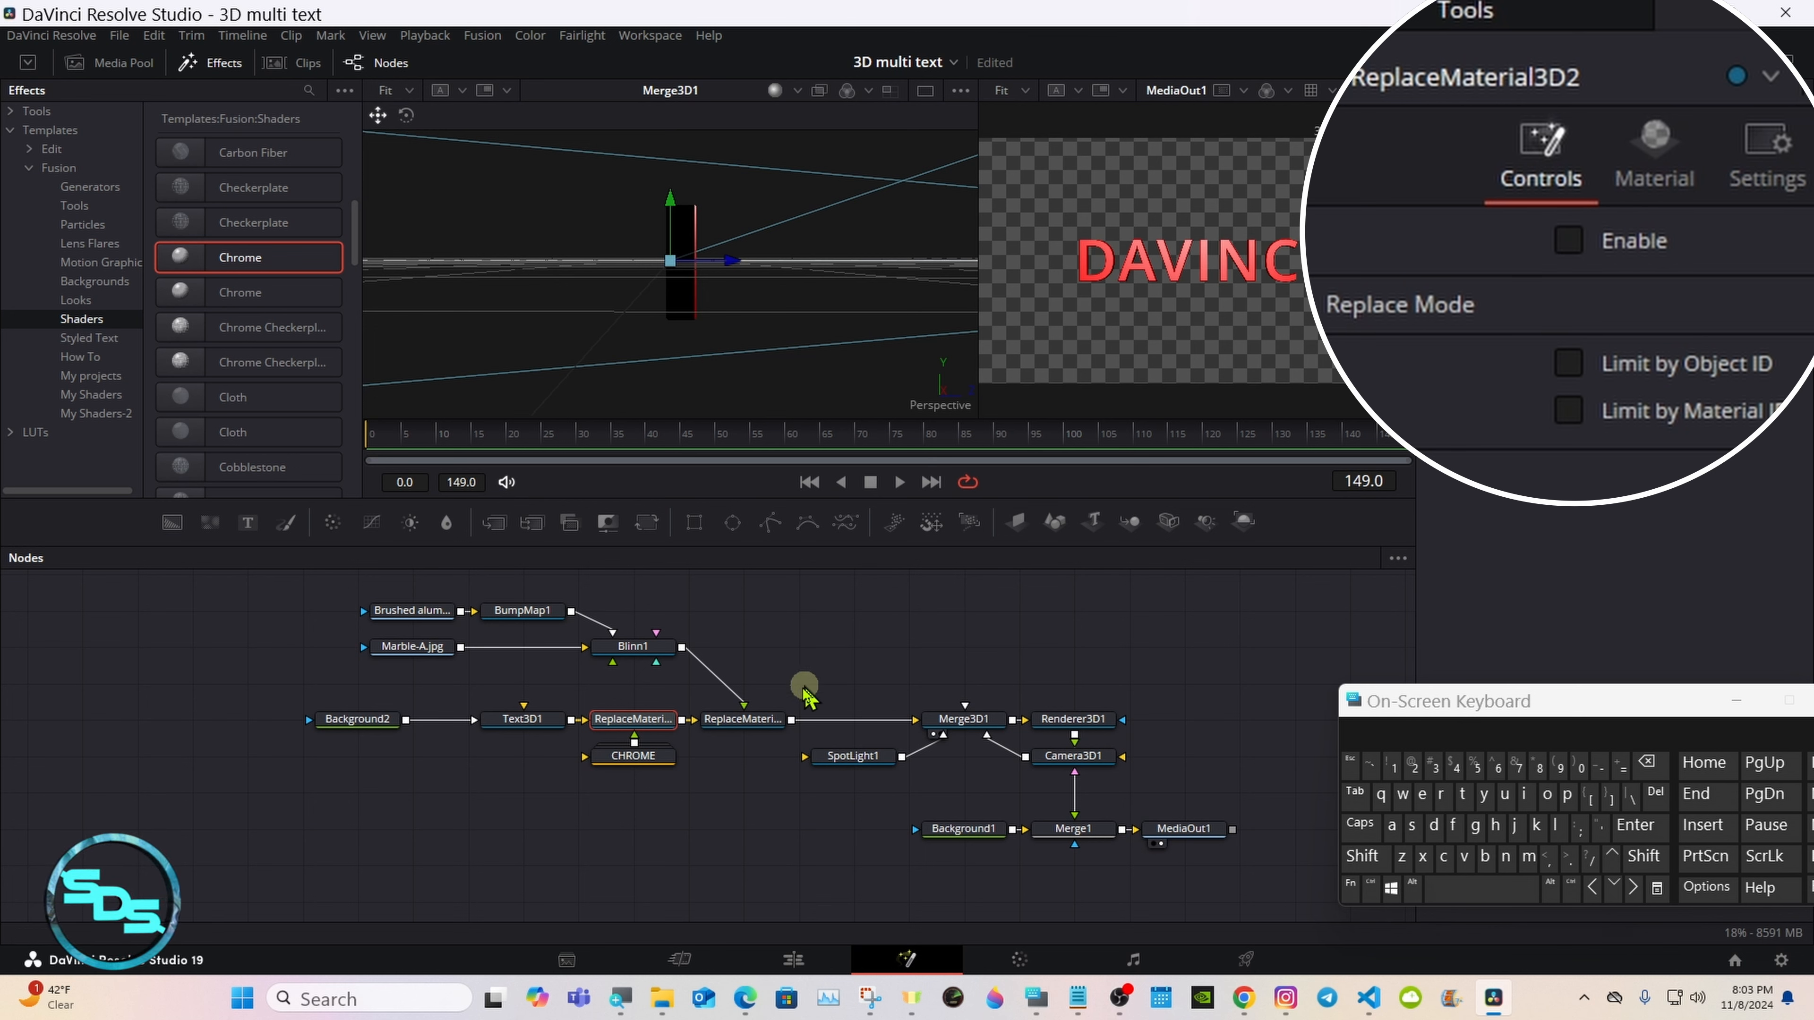
# Step: Enable ReplaceMaterial3D1 to apply the marble Blinn material to the text
pyautogui.click(761, 724)
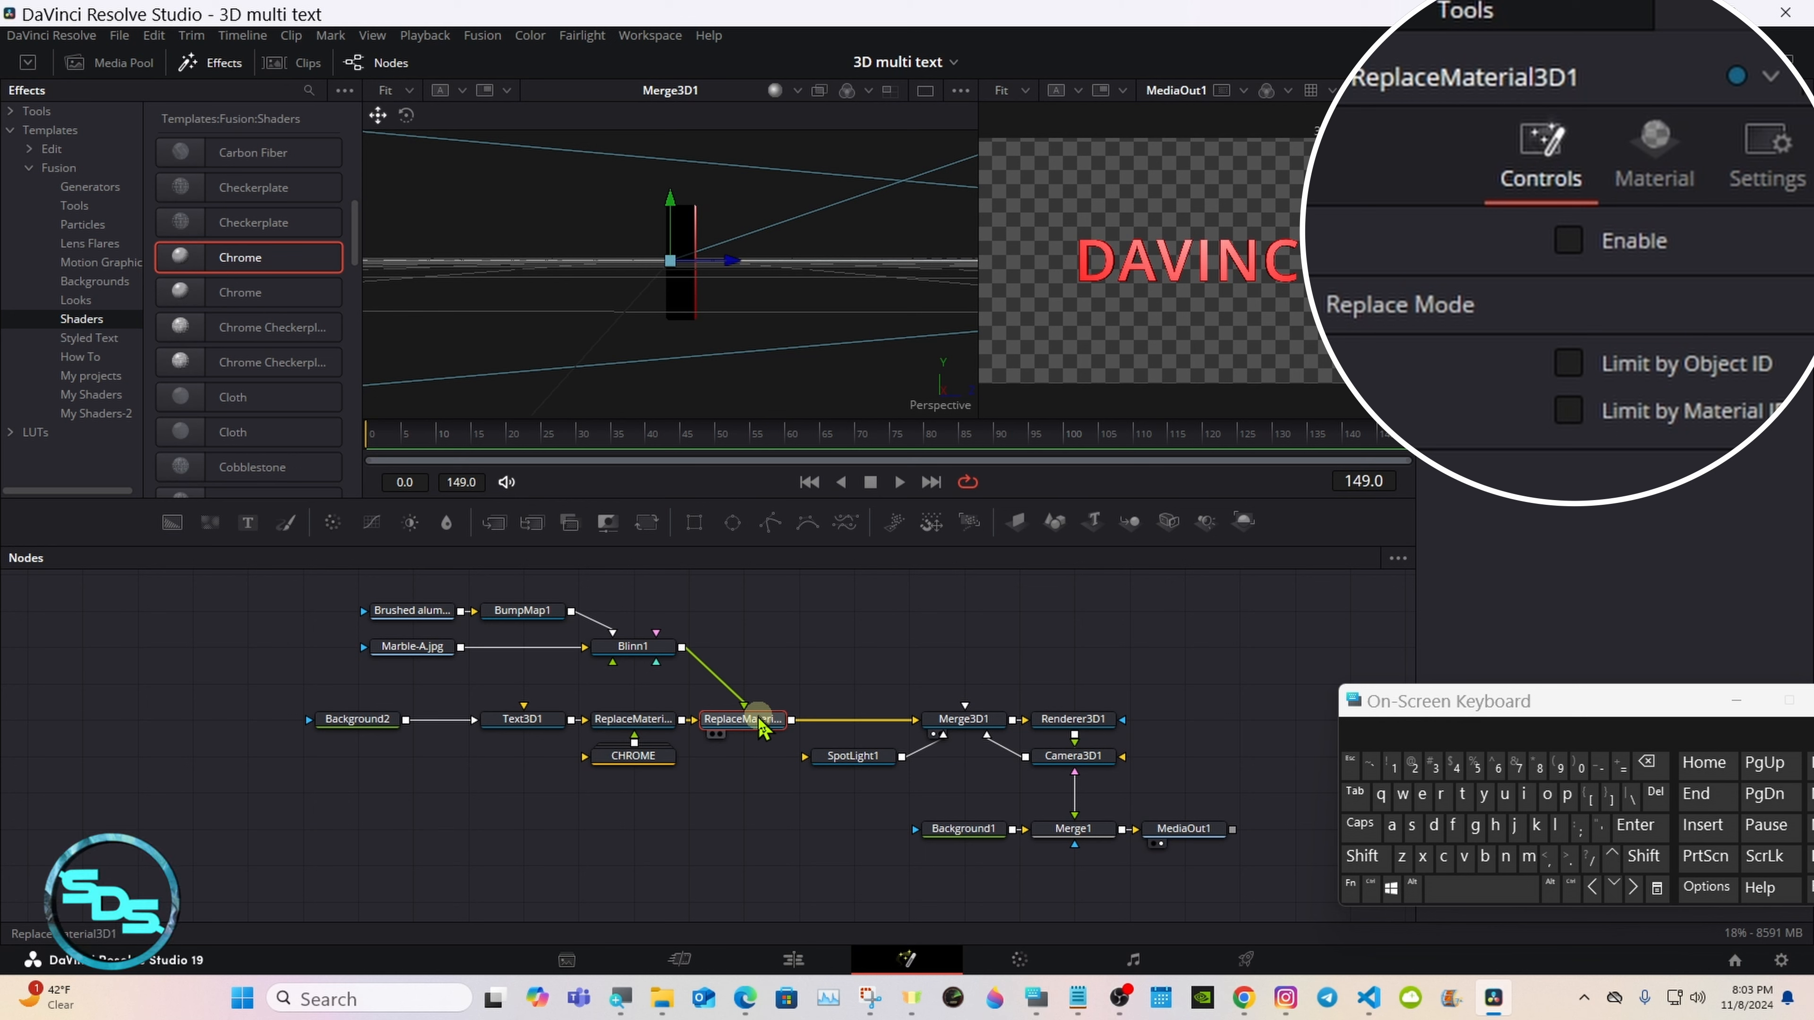
pyautogui.click(1565, 240)
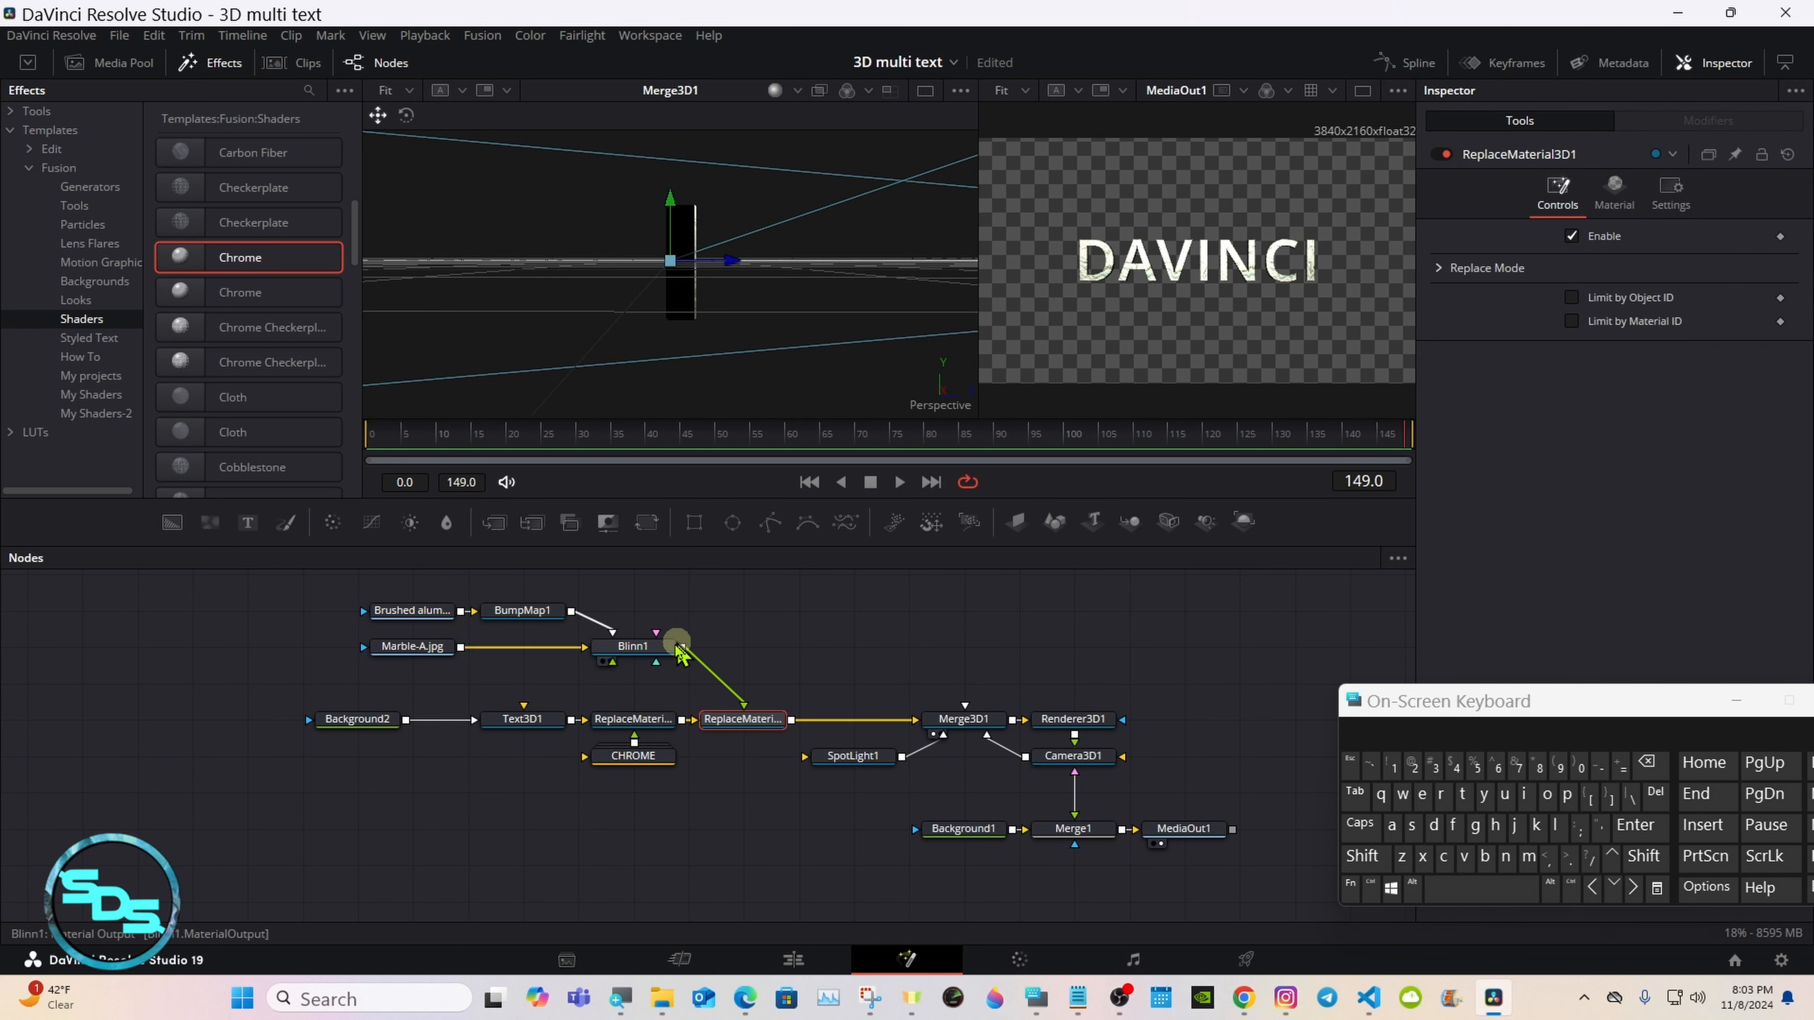
# Step: Set Blinn1's specular intensity to 0.5 and its specular exponent to 100
pyautogui.click(634, 647)
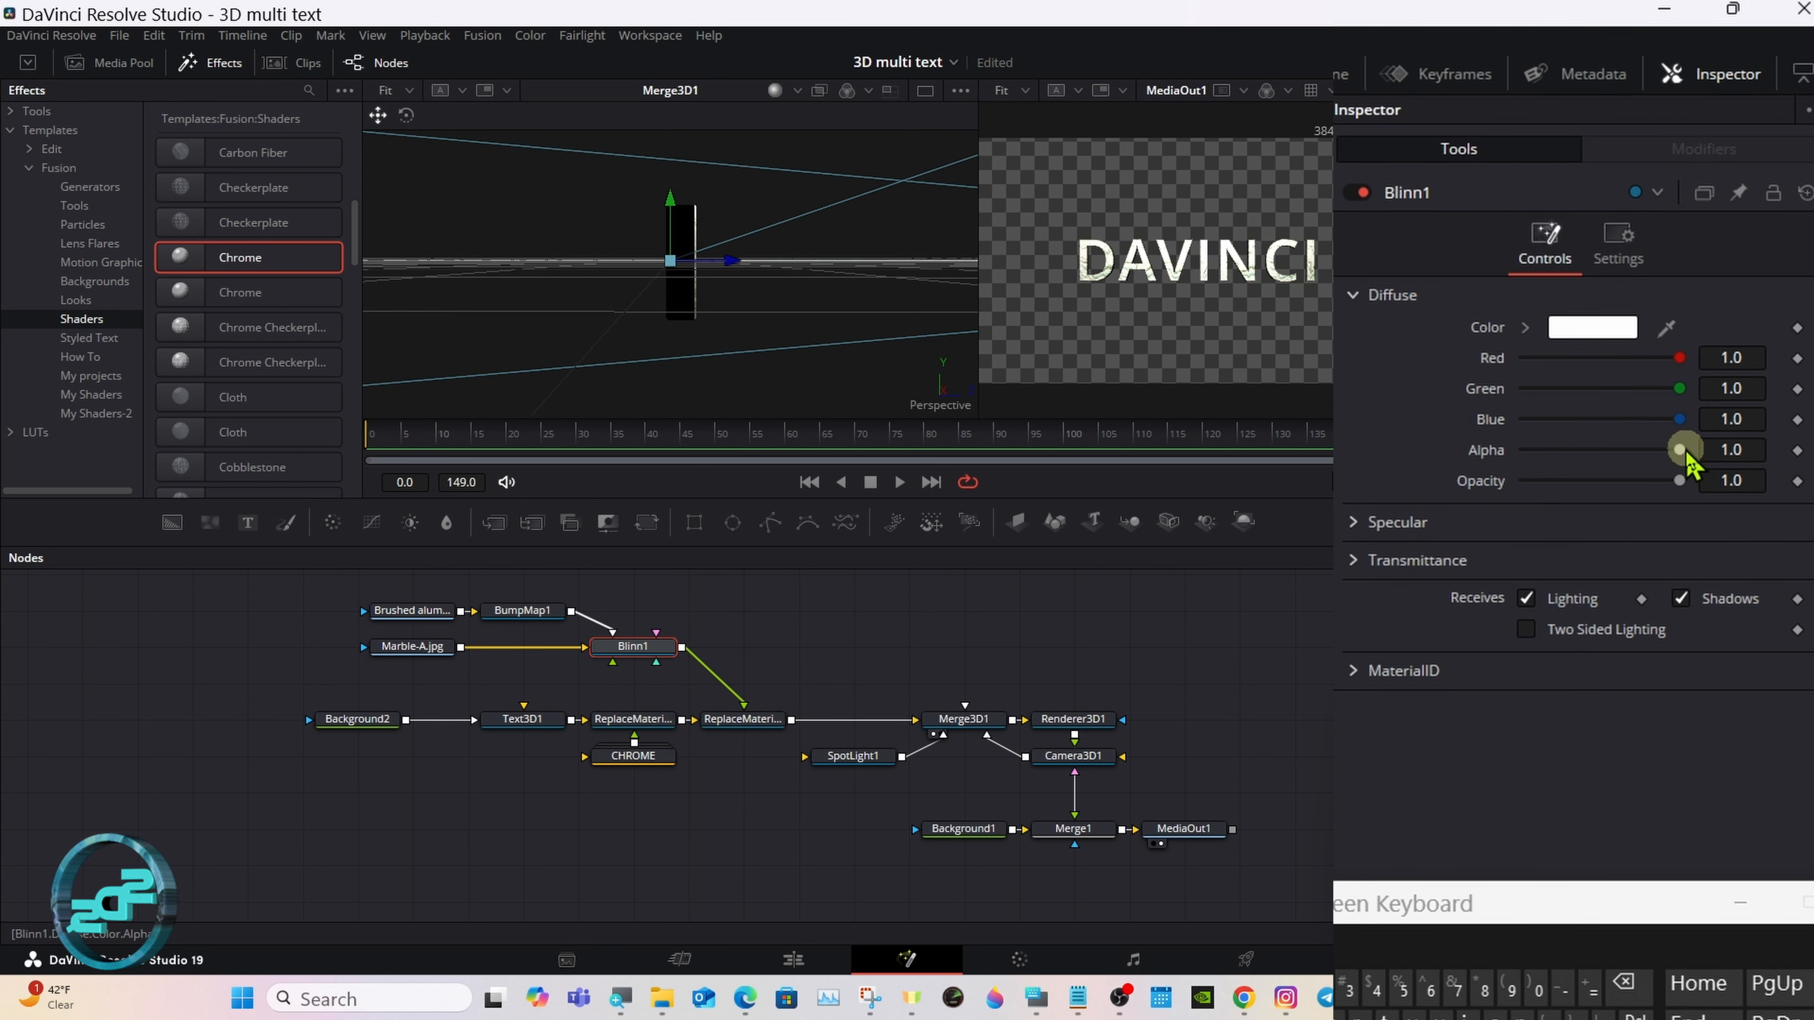
pyautogui.click(1354, 522)
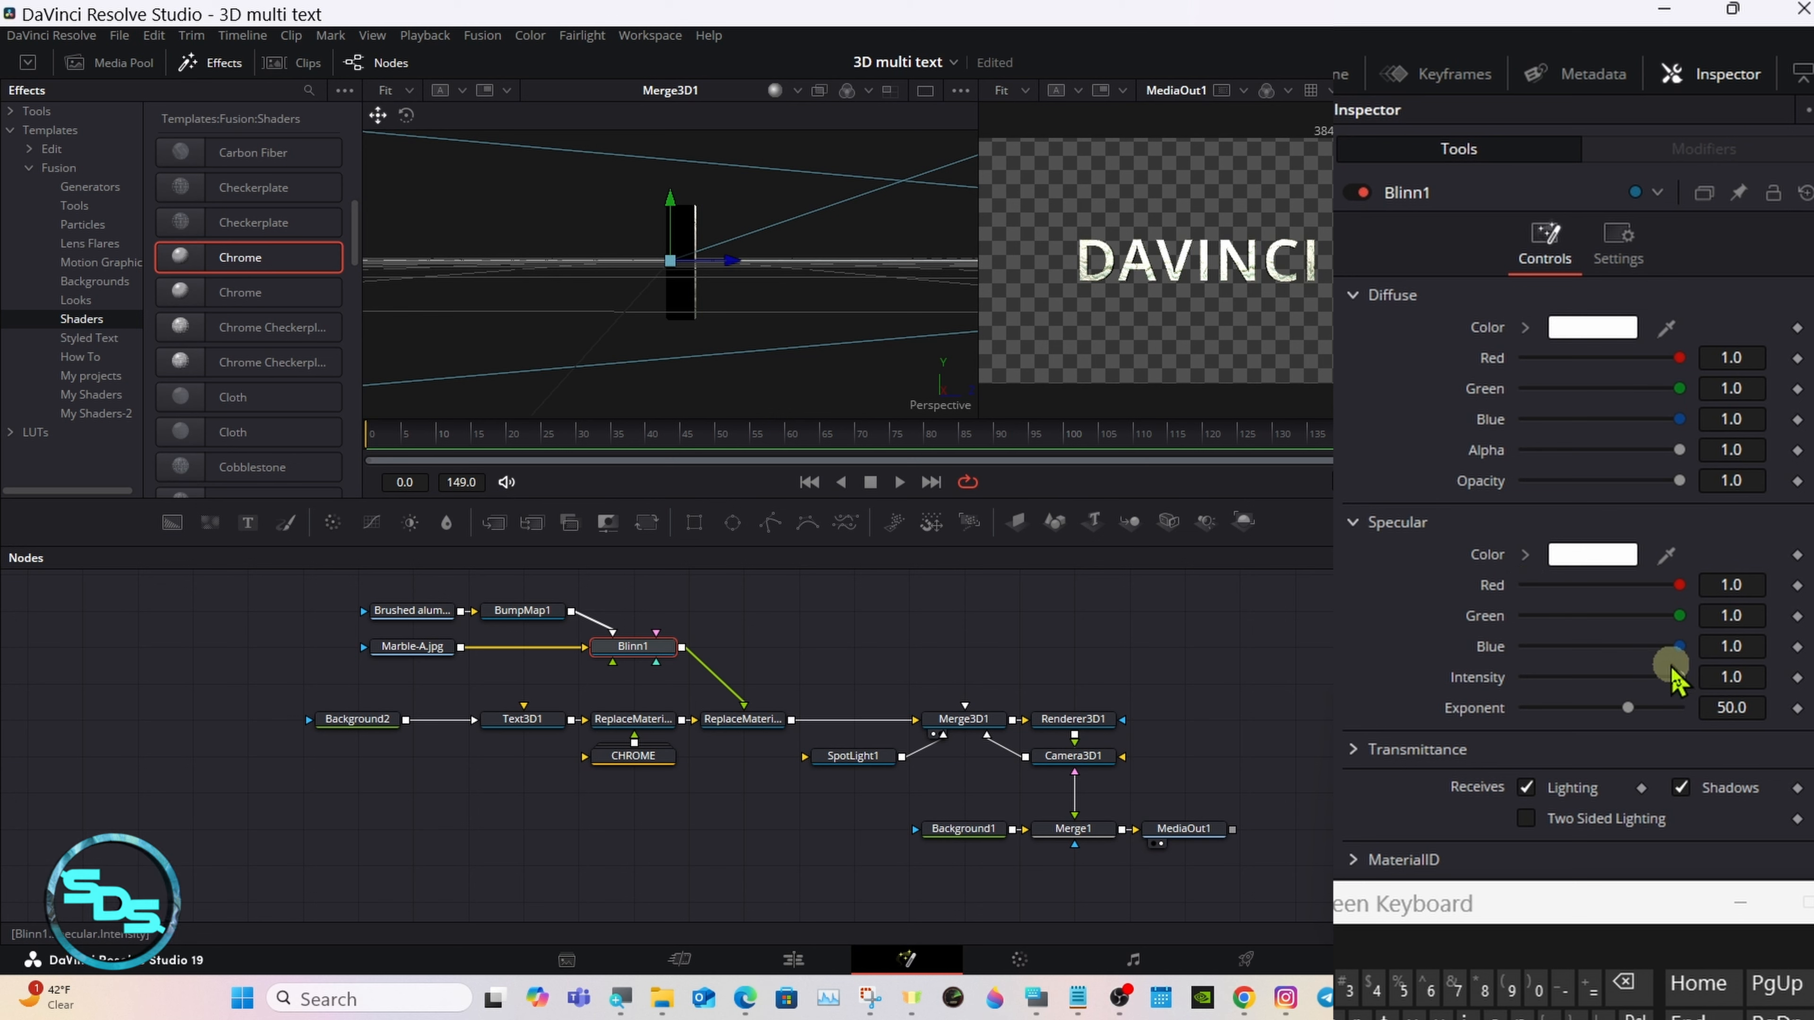
pyautogui.moveTo(1674, 675); pyautogui.dragTo(1573, 679)
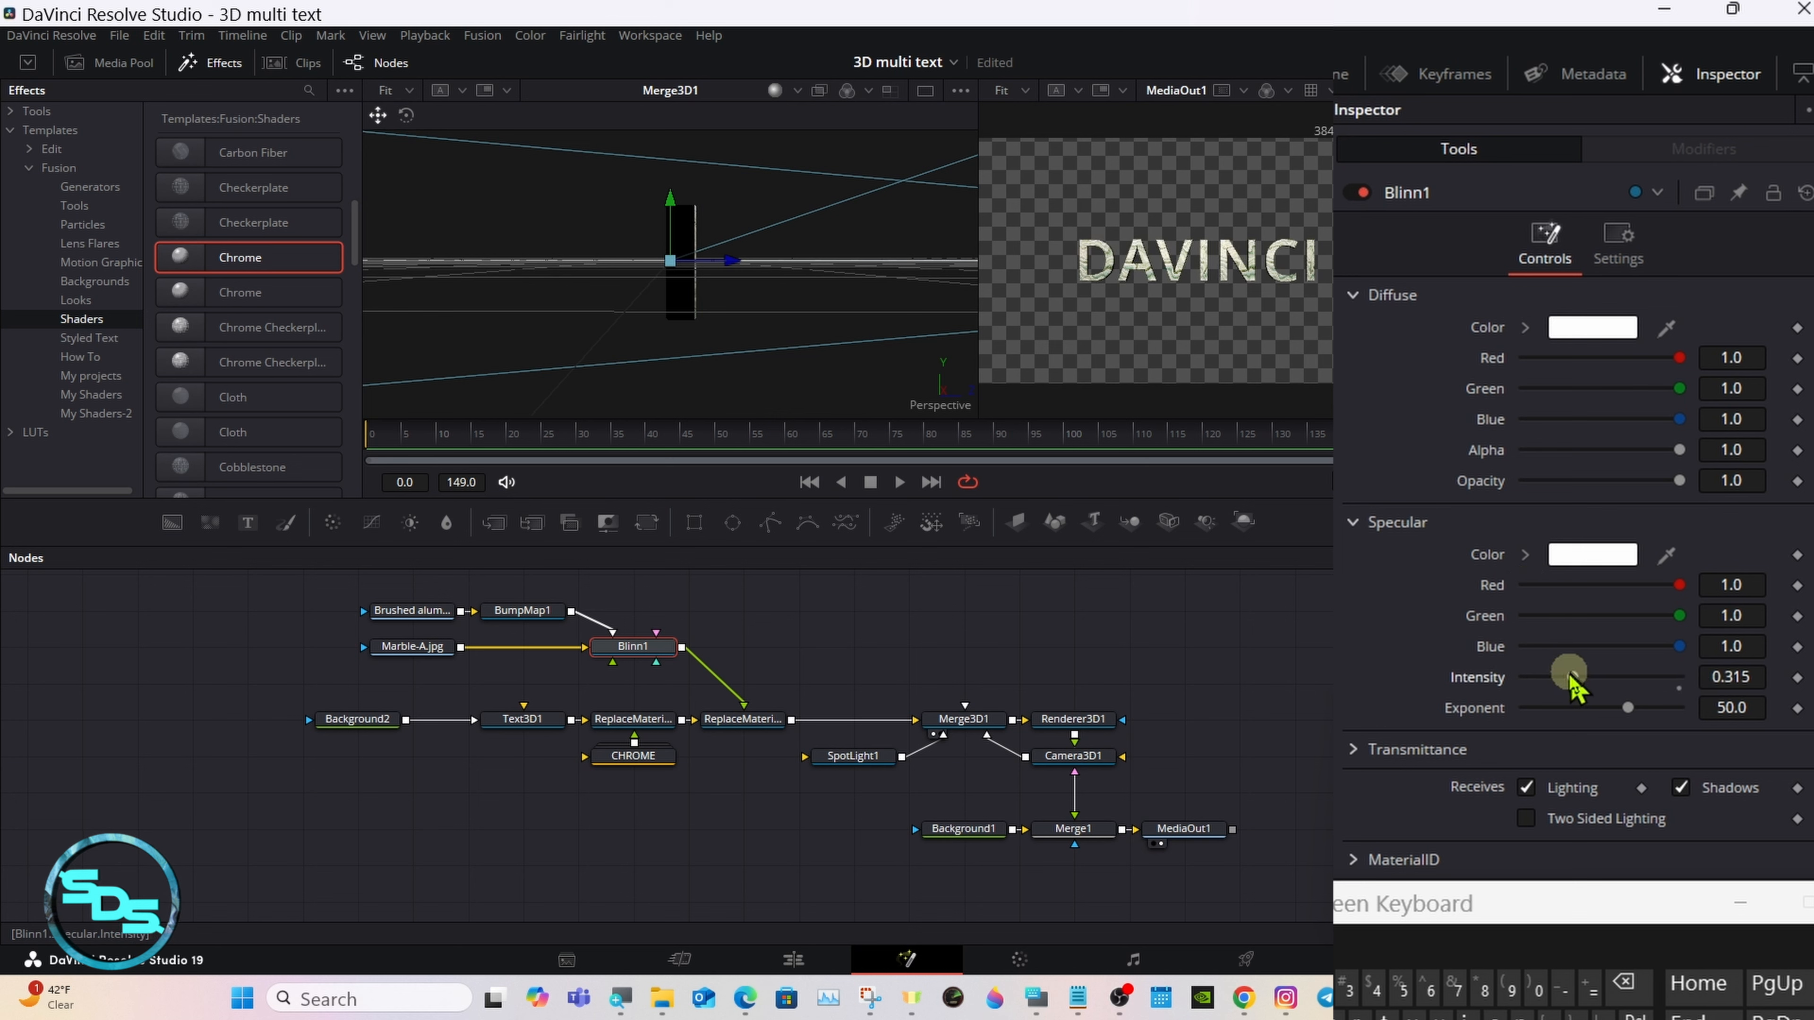
pyautogui.moveTo(1528, 917); pyautogui.dragTo(1065, 764)
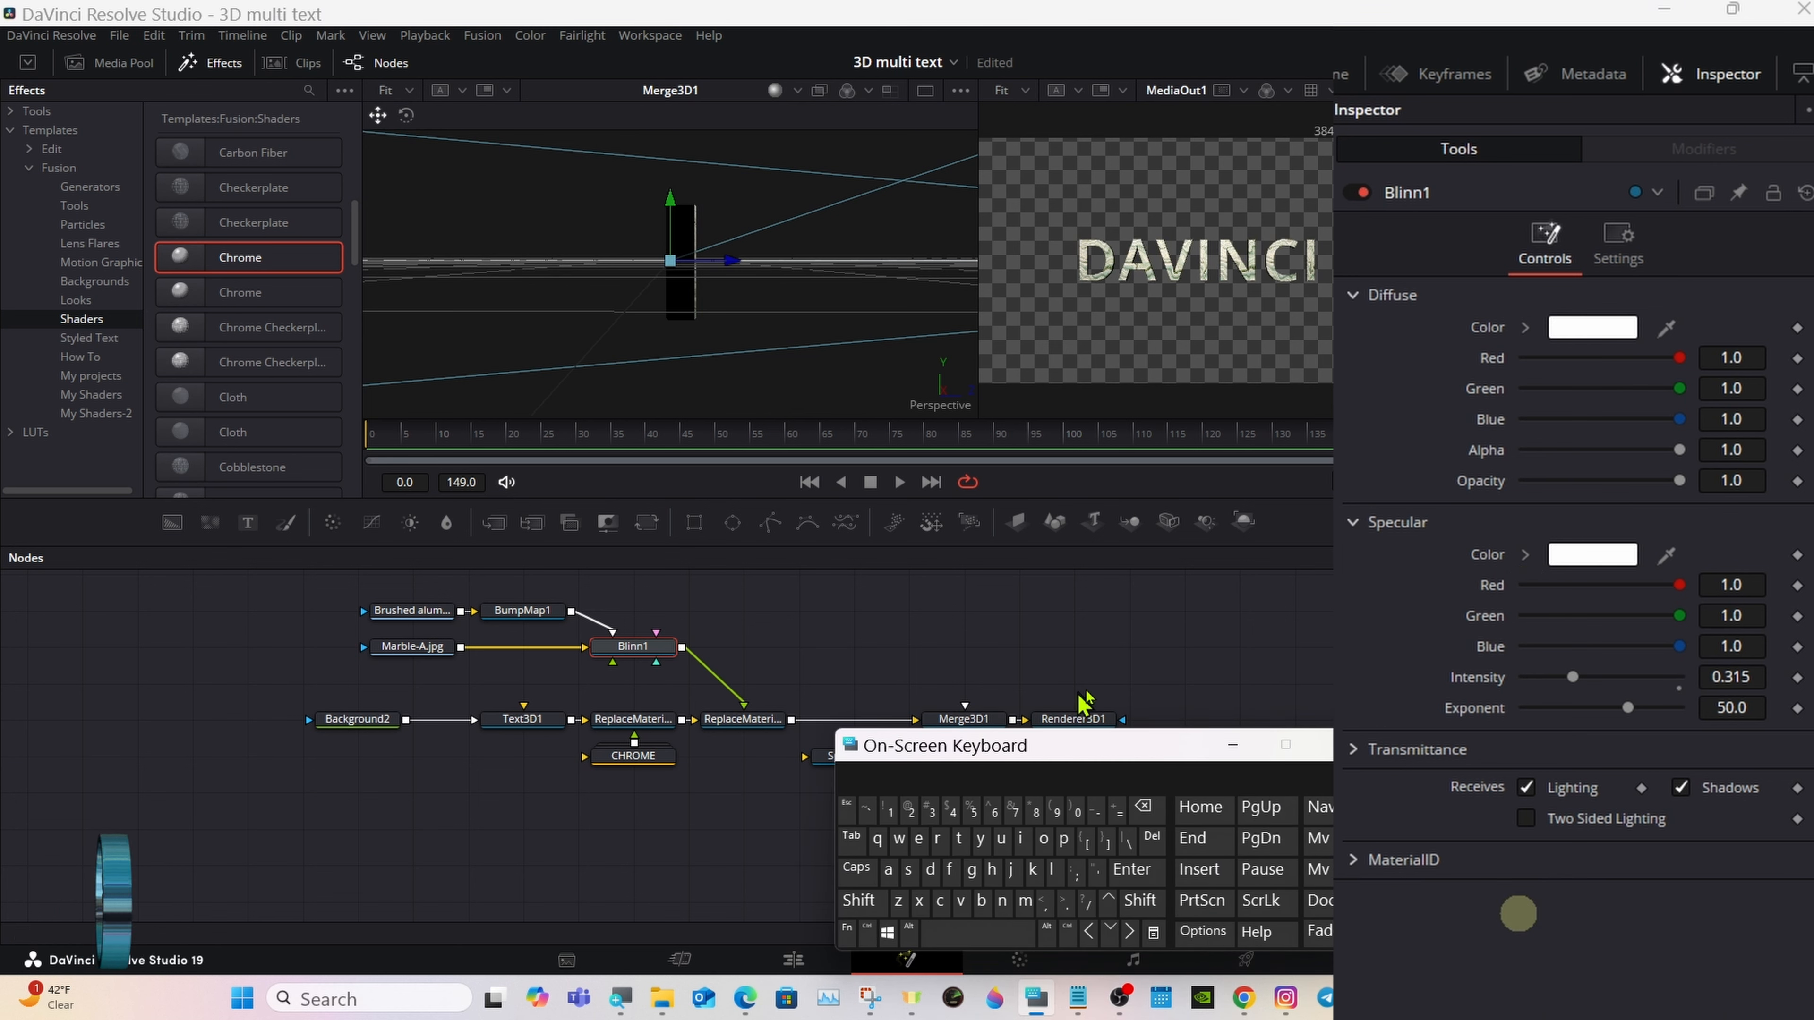
pyautogui.moveTo(1615, 711); pyautogui.dragTo(1714, 707)
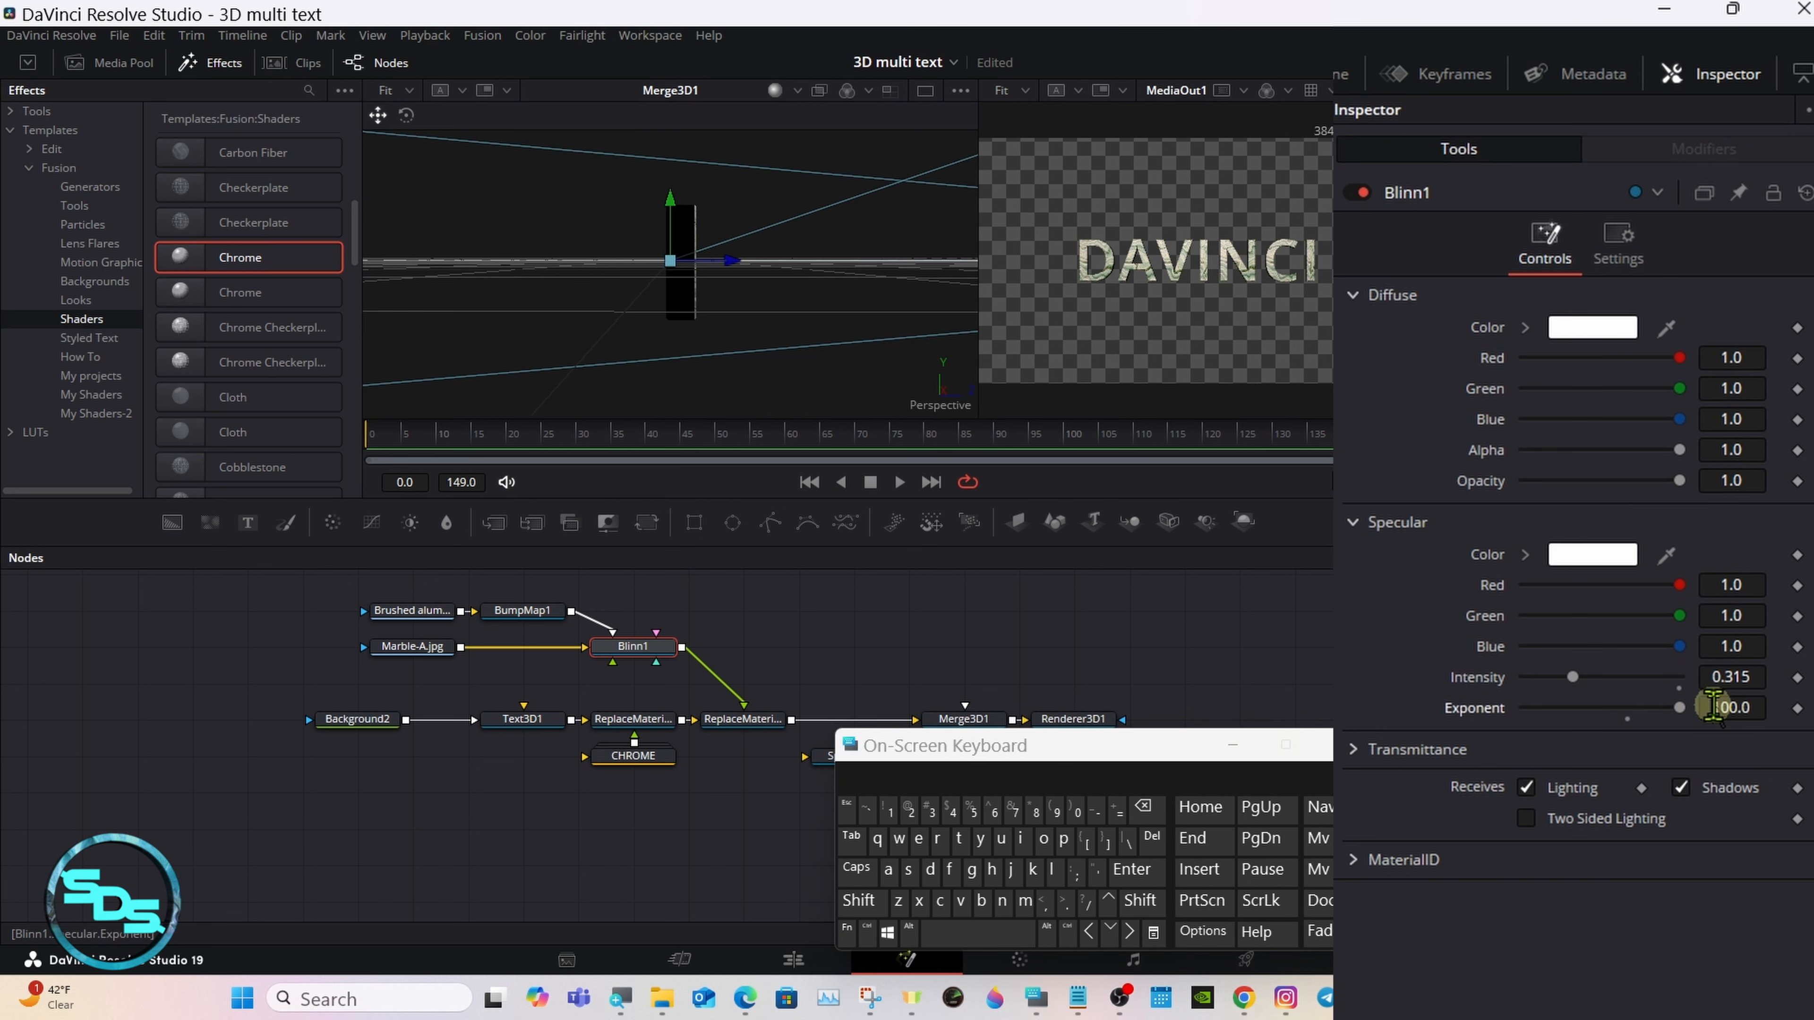
pyautogui.click(1758, 678)
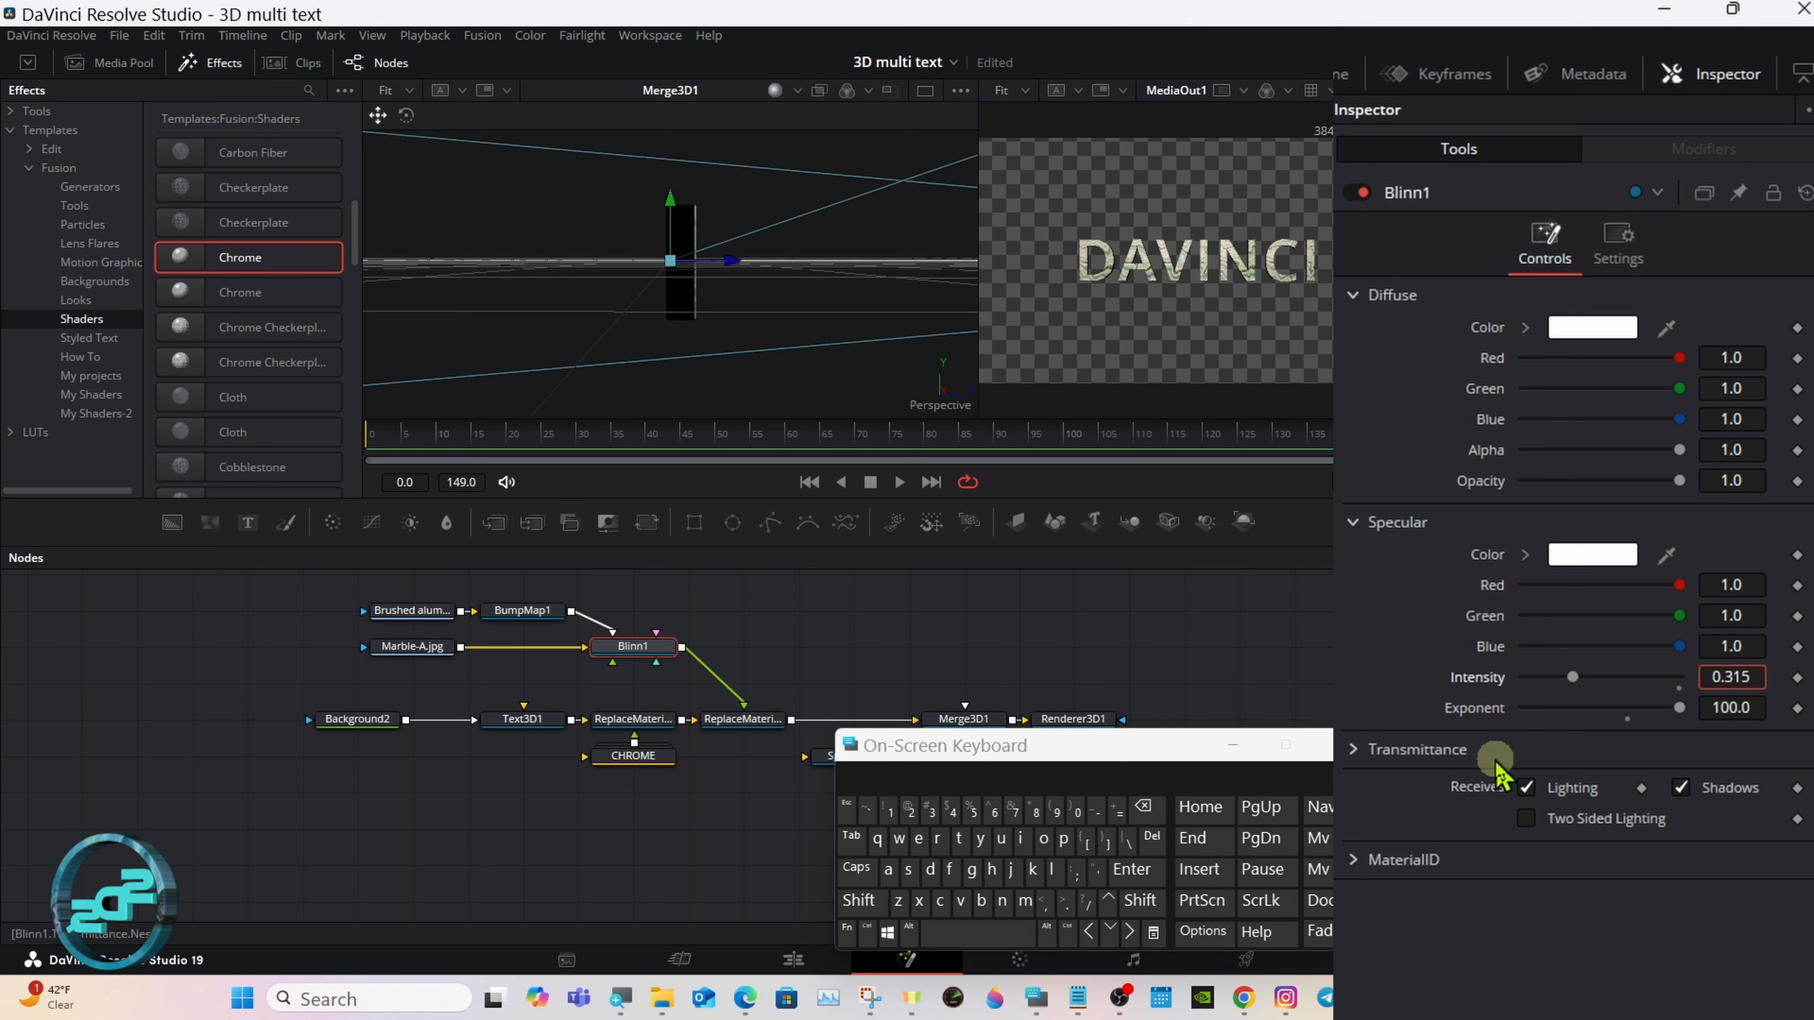
pyautogui.click(1143, 807)
pyautogui.click(1143, 808)
pyautogui.click(1143, 808)
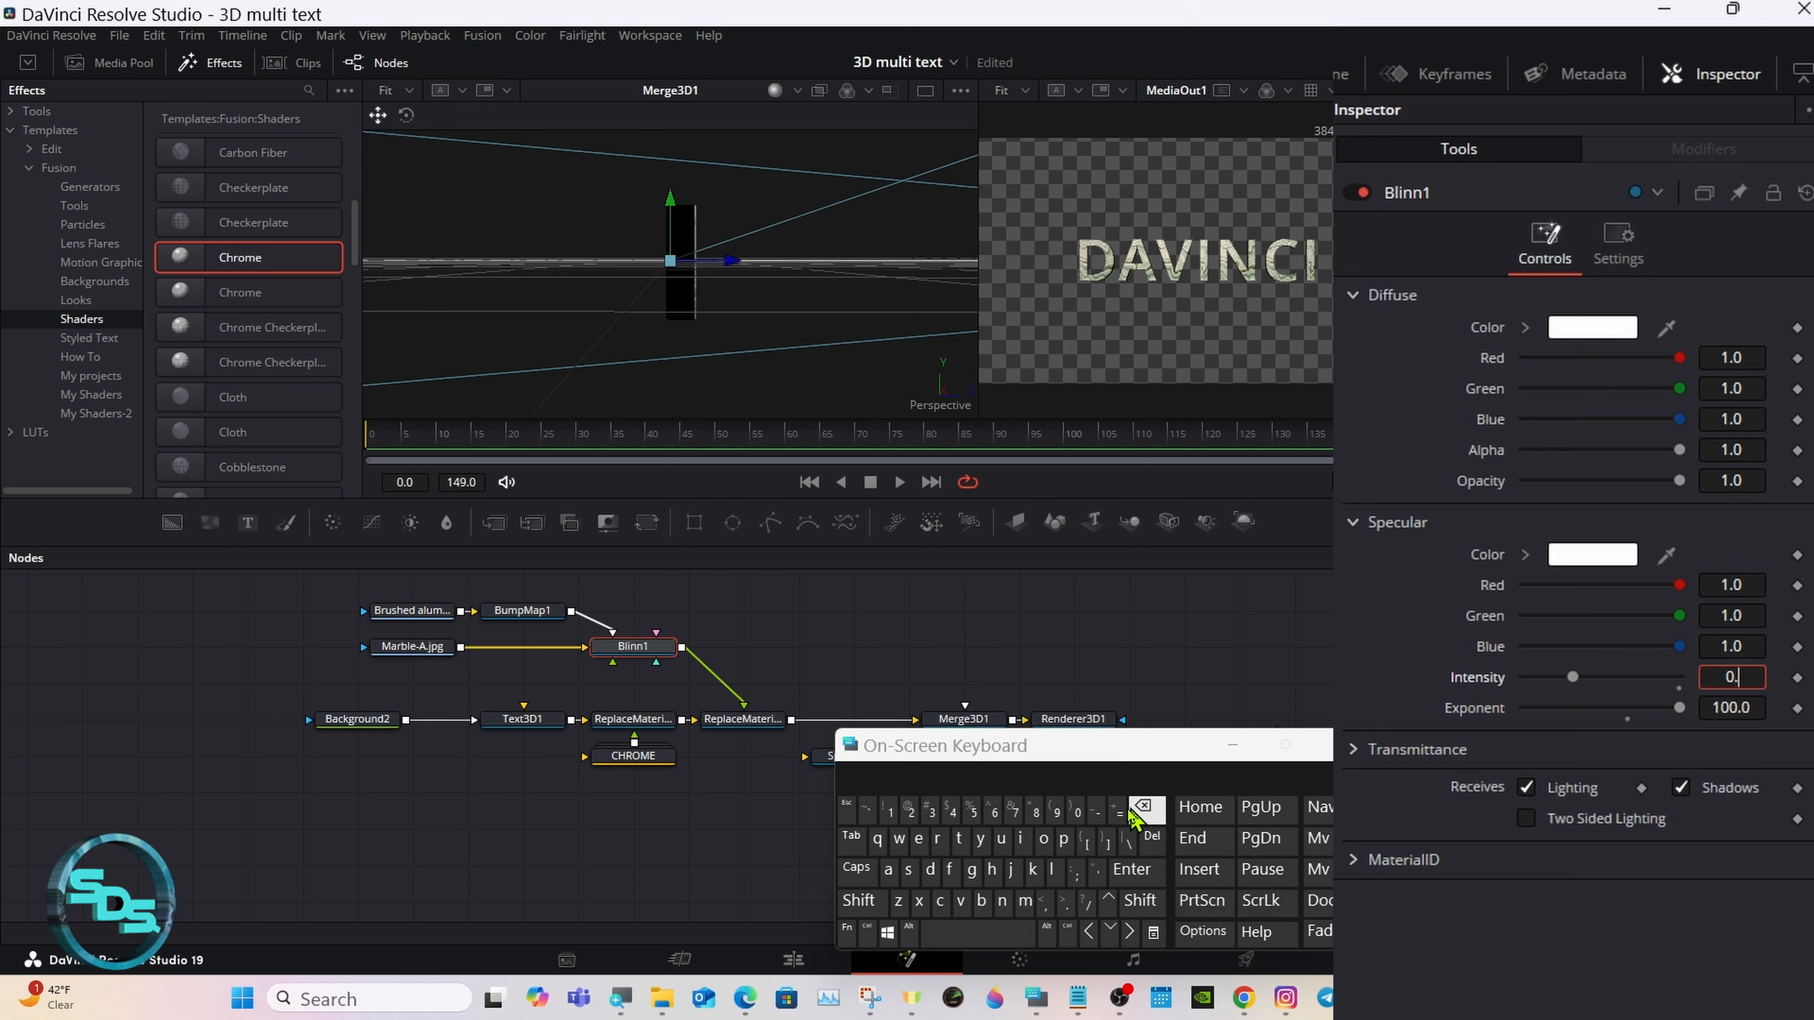
pyautogui.click(973, 811)
pyautogui.click(1136, 870)
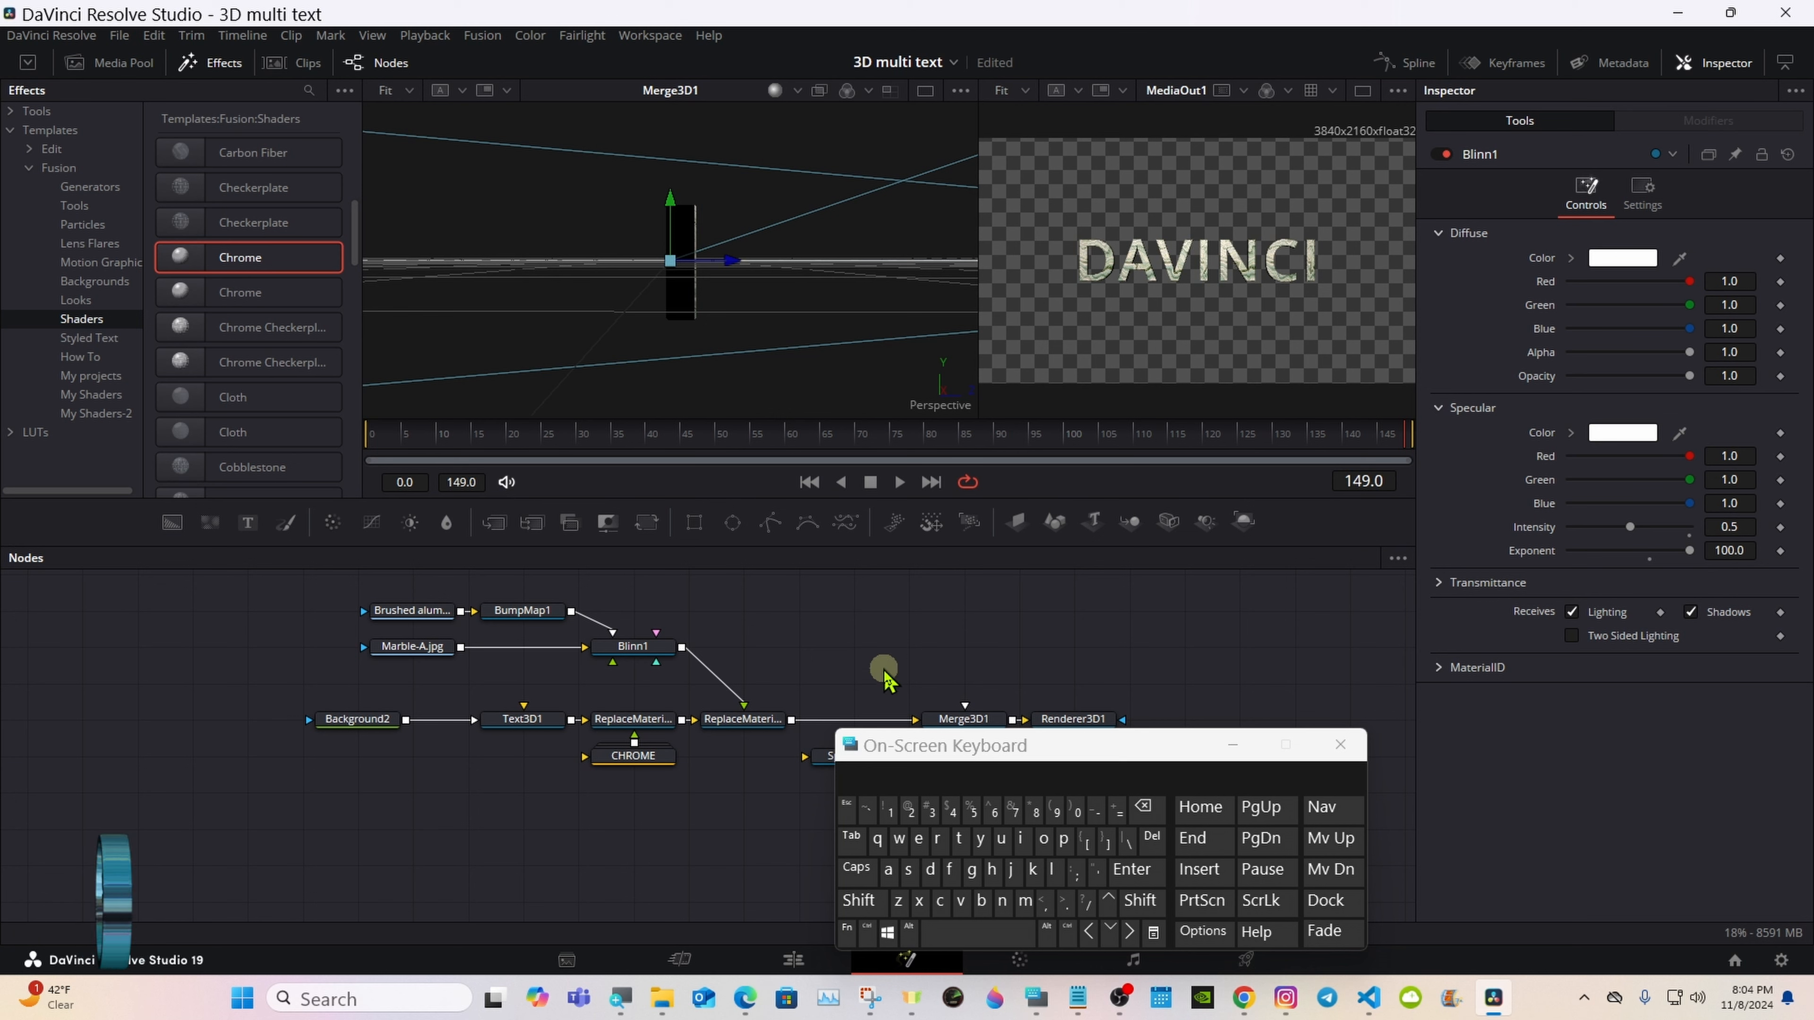
pyautogui.moveTo(887, 746); pyautogui.dragTo(962, 747)
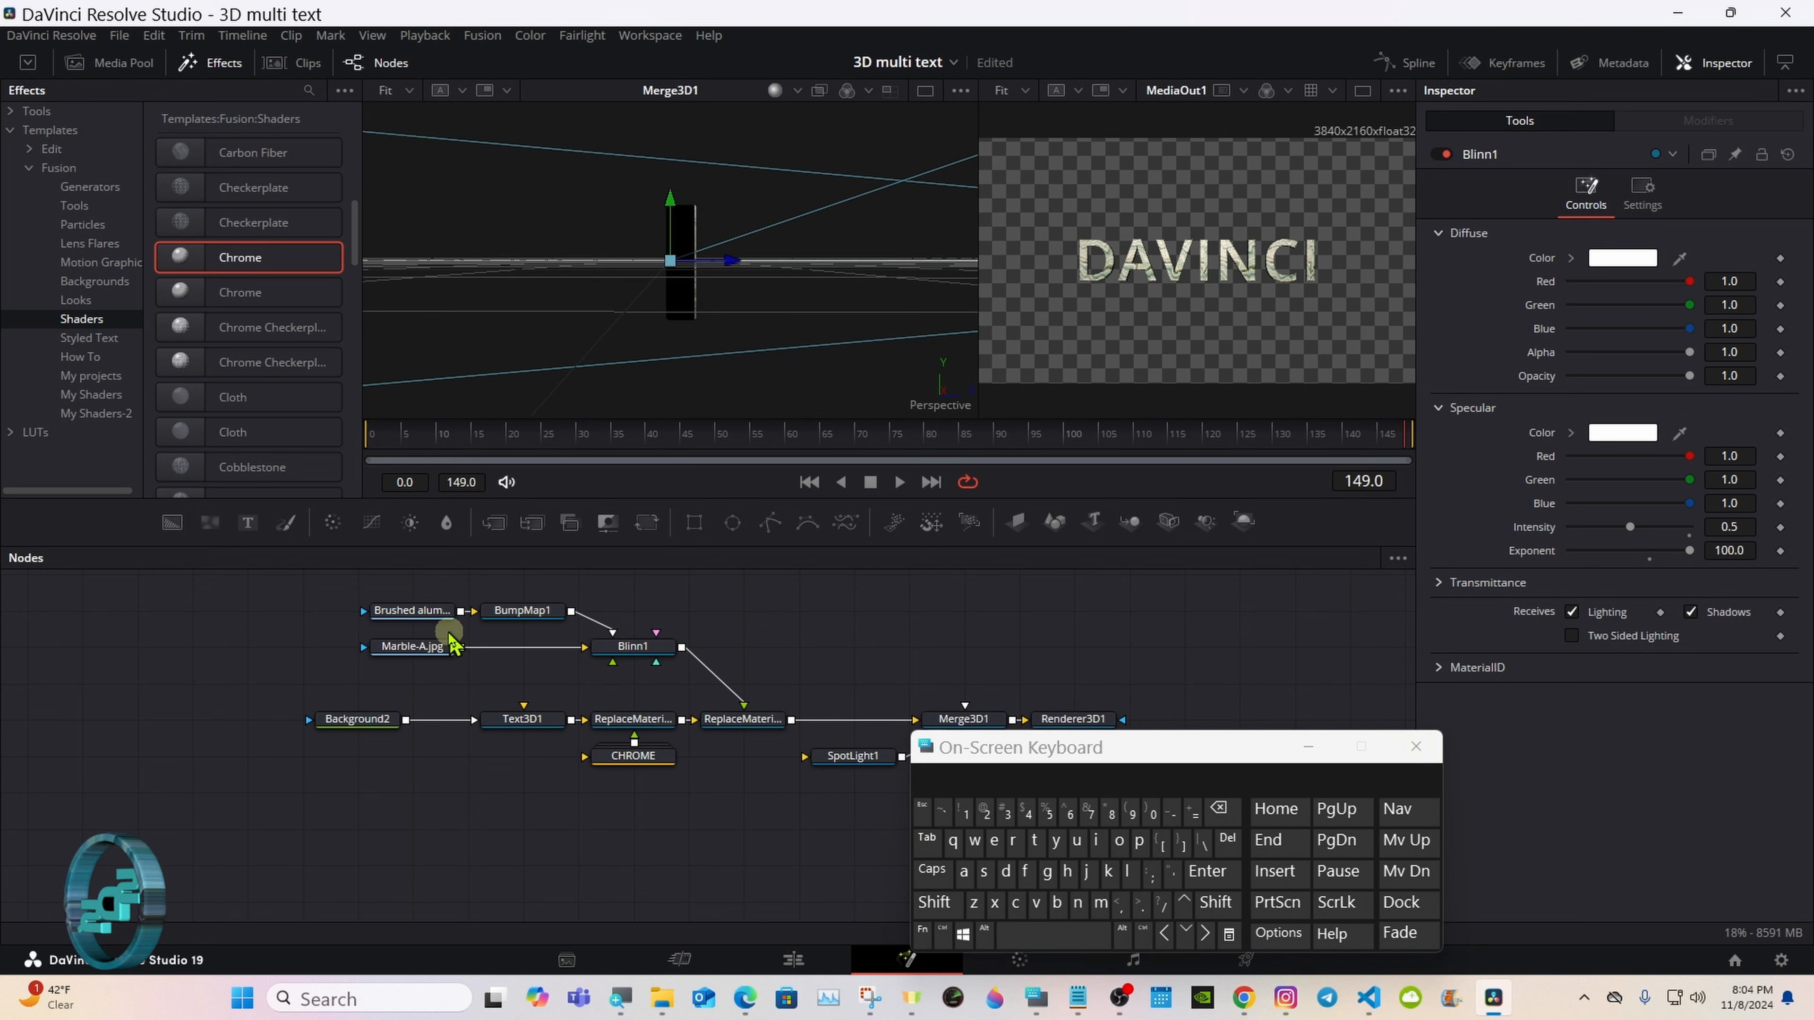
pyautogui.click(431, 615)
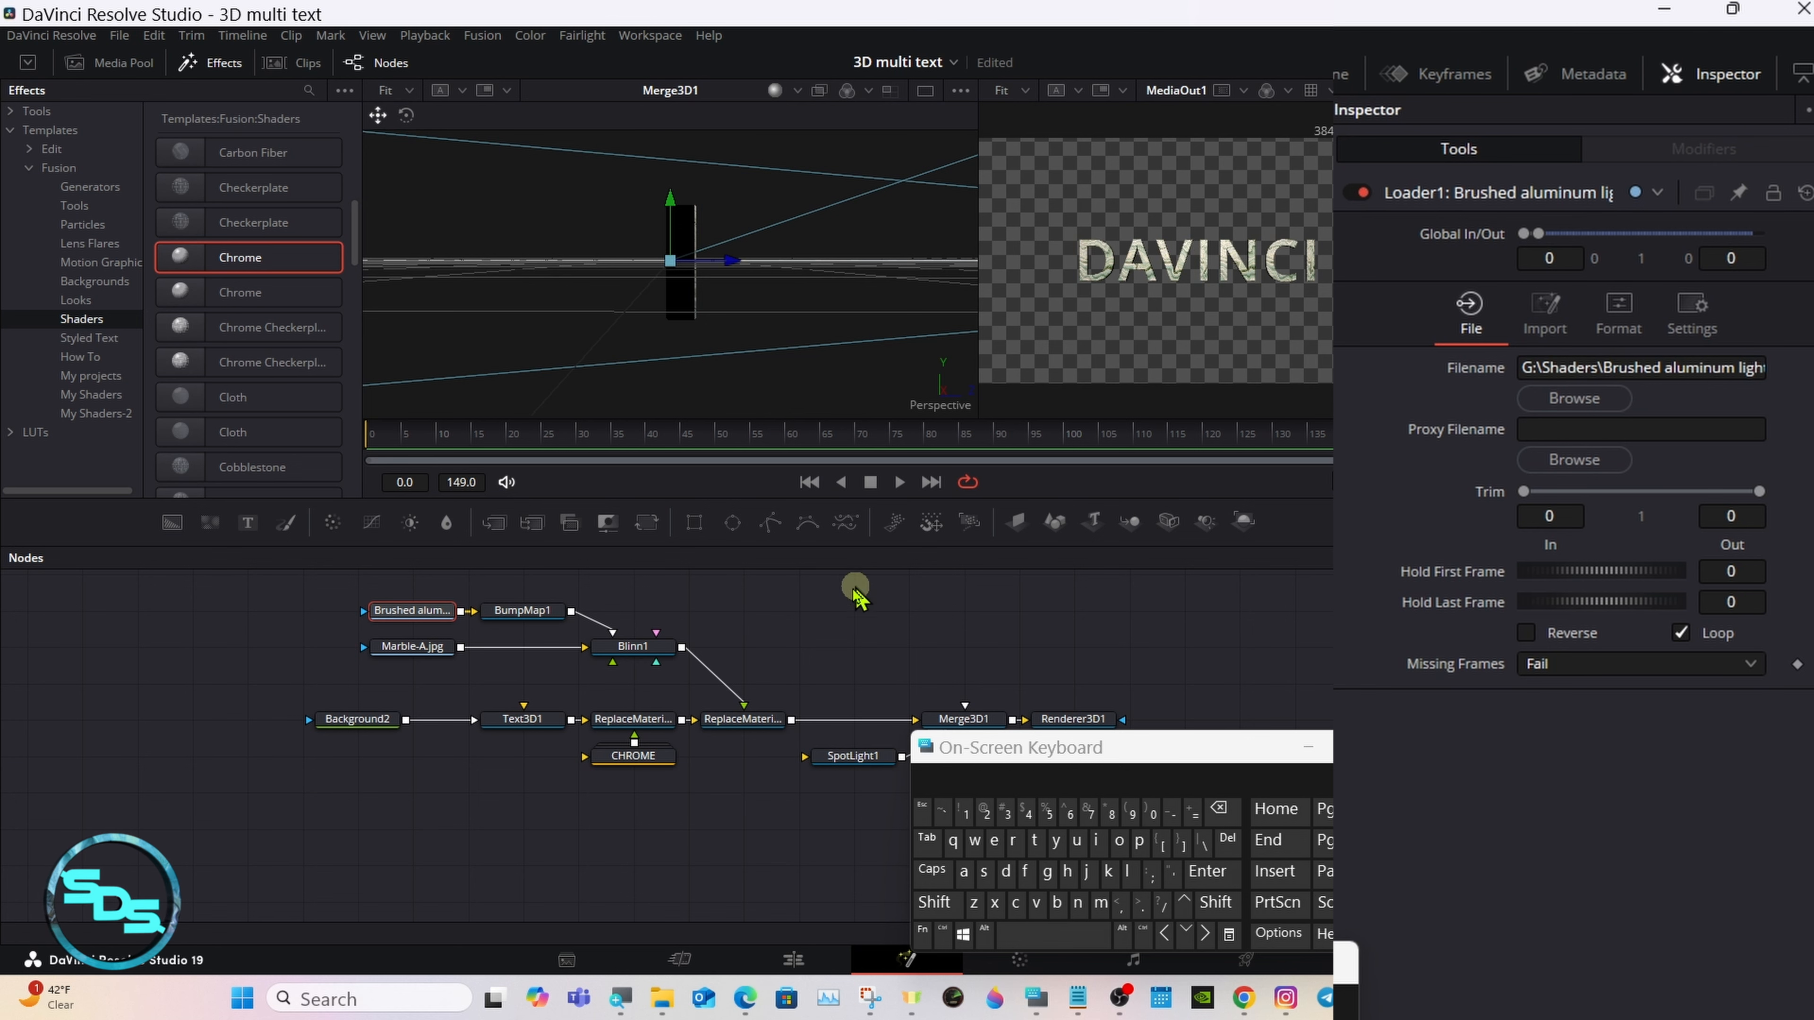
pyautogui.click(434, 647)
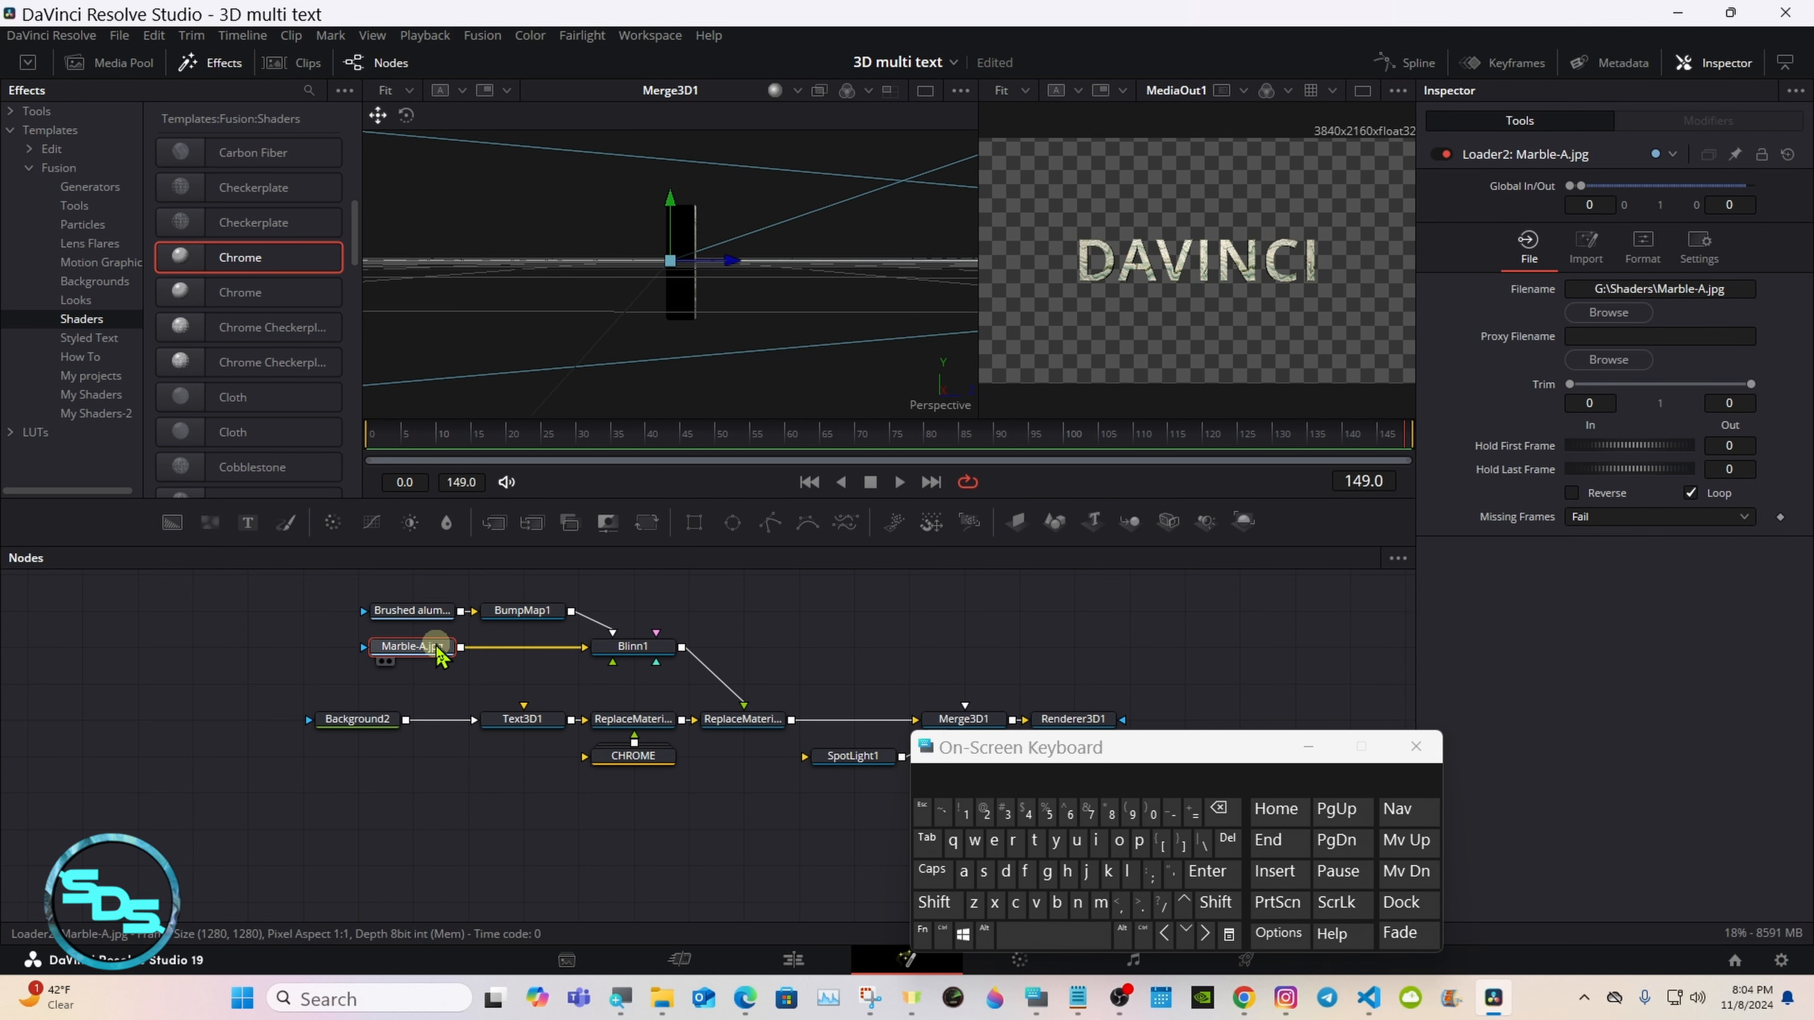
pyautogui.click(694, 630)
pyautogui.moveTo(964, 747); pyautogui.dragTo(1149, 733)
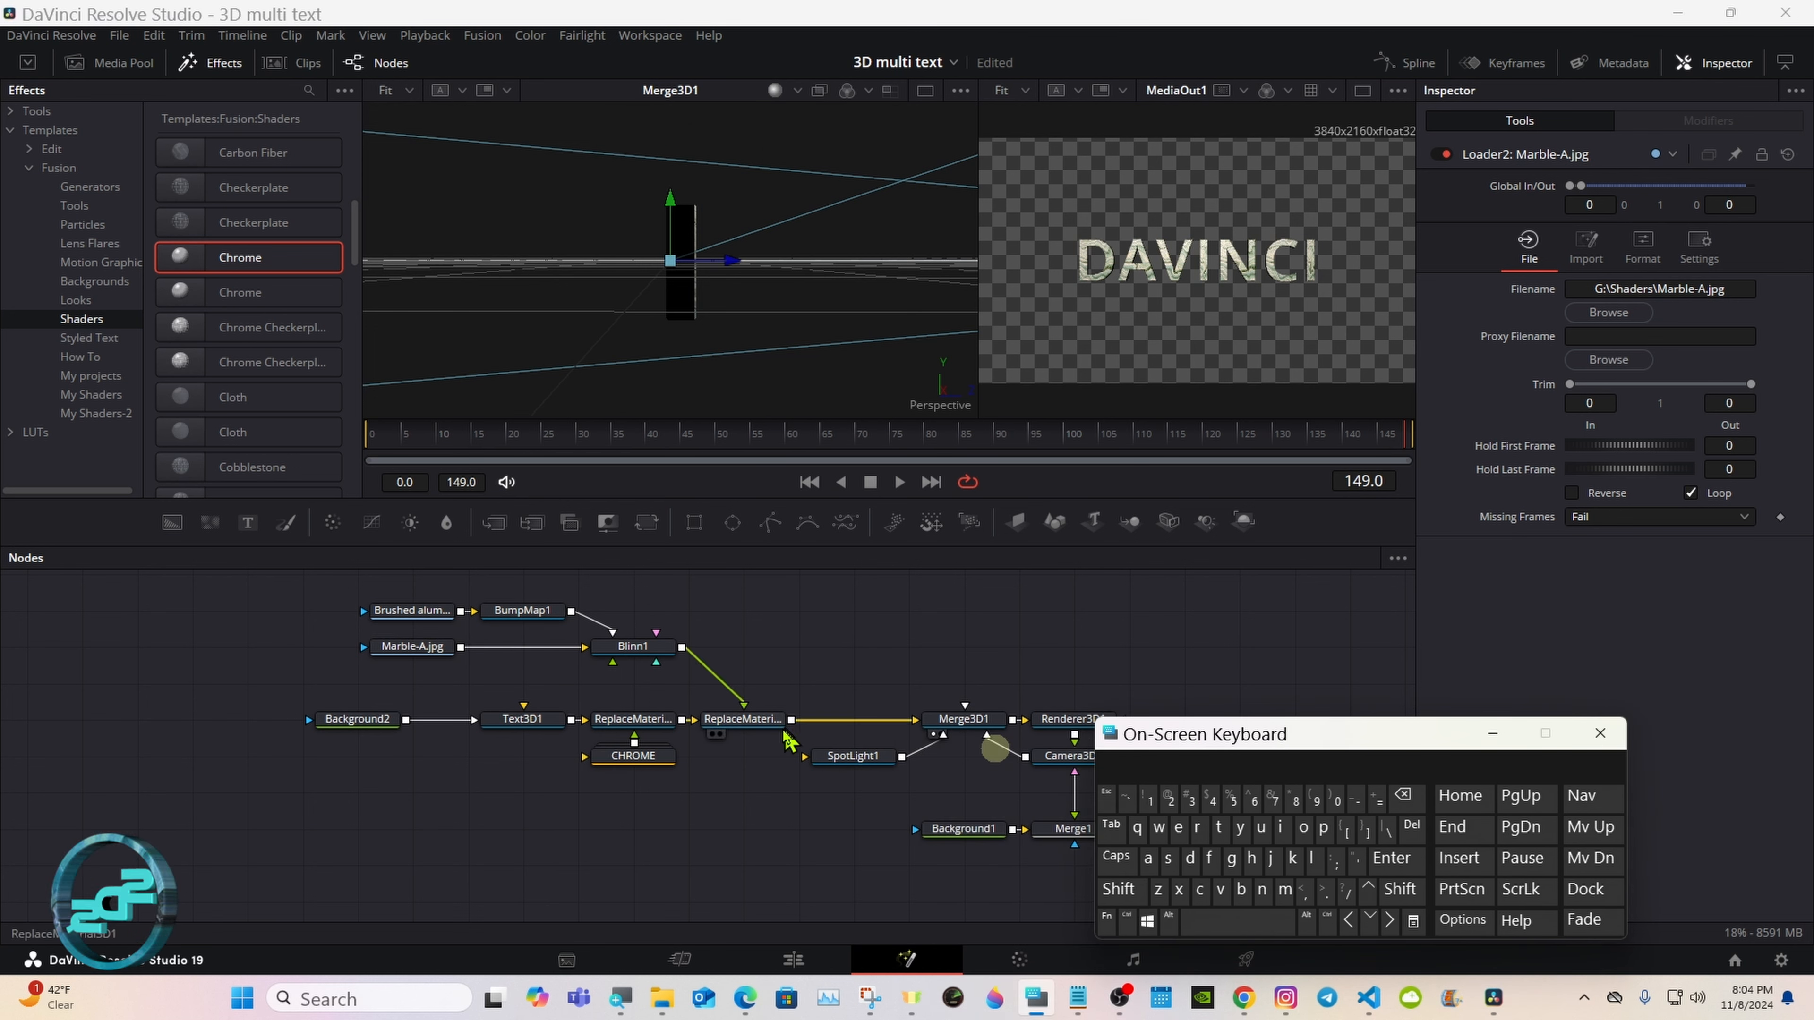
# Step: Insert a Transform 3D node between ReplaceMaterial3D1 and Merge3D1
pyautogui.click(770, 724)
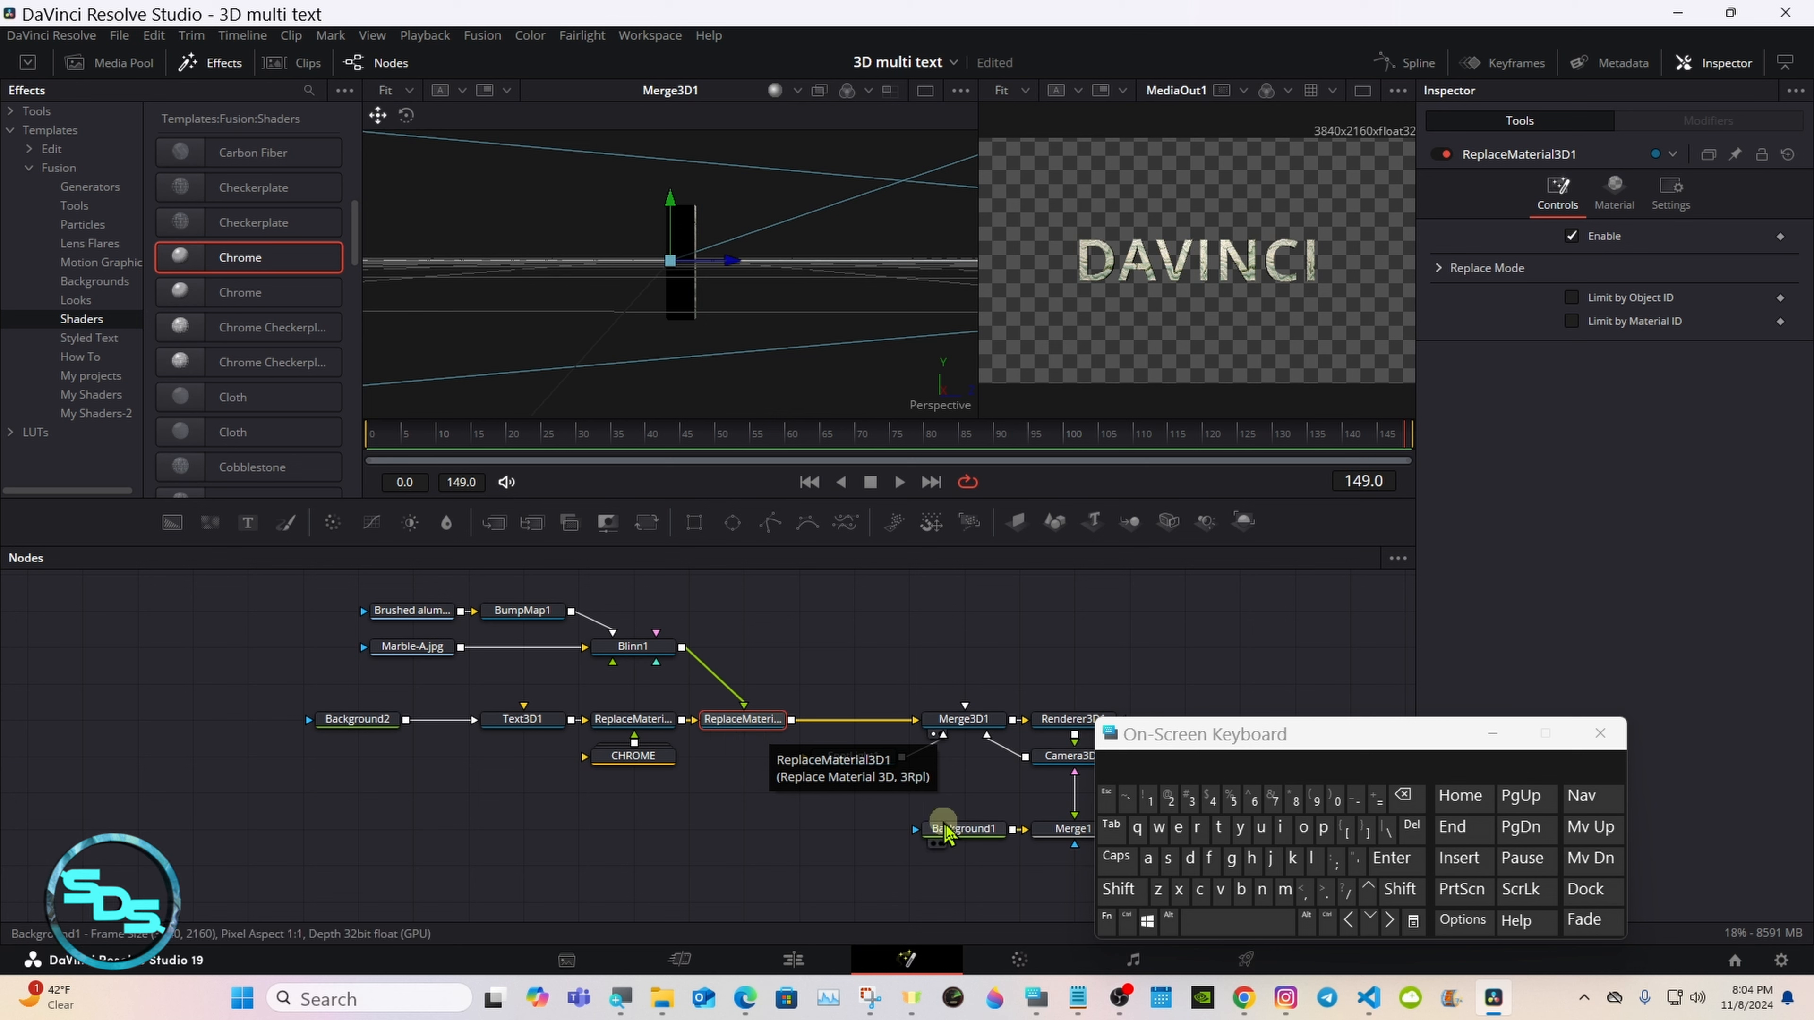
pyautogui.click(1118, 889)
pyautogui.click(1222, 921)
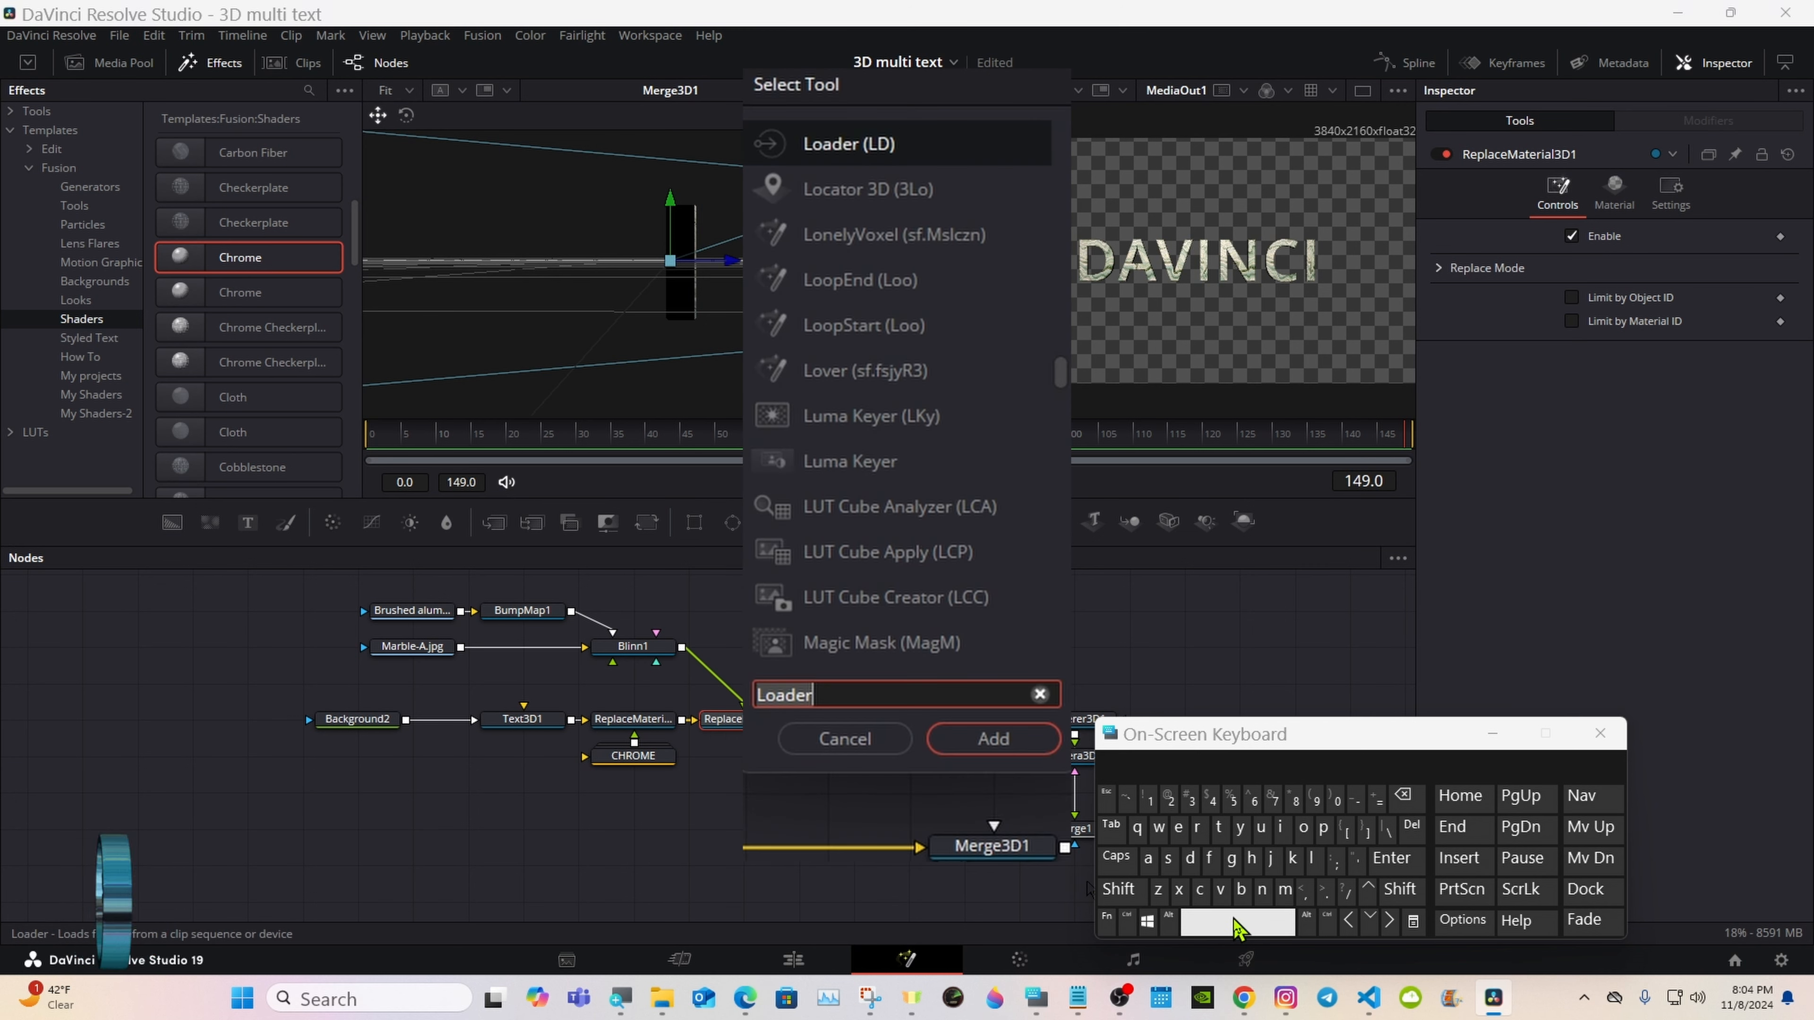
pyautogui.click(1218, 827)
pyautogui.click(1197, 827)
pyautogui.click(1149, 858)
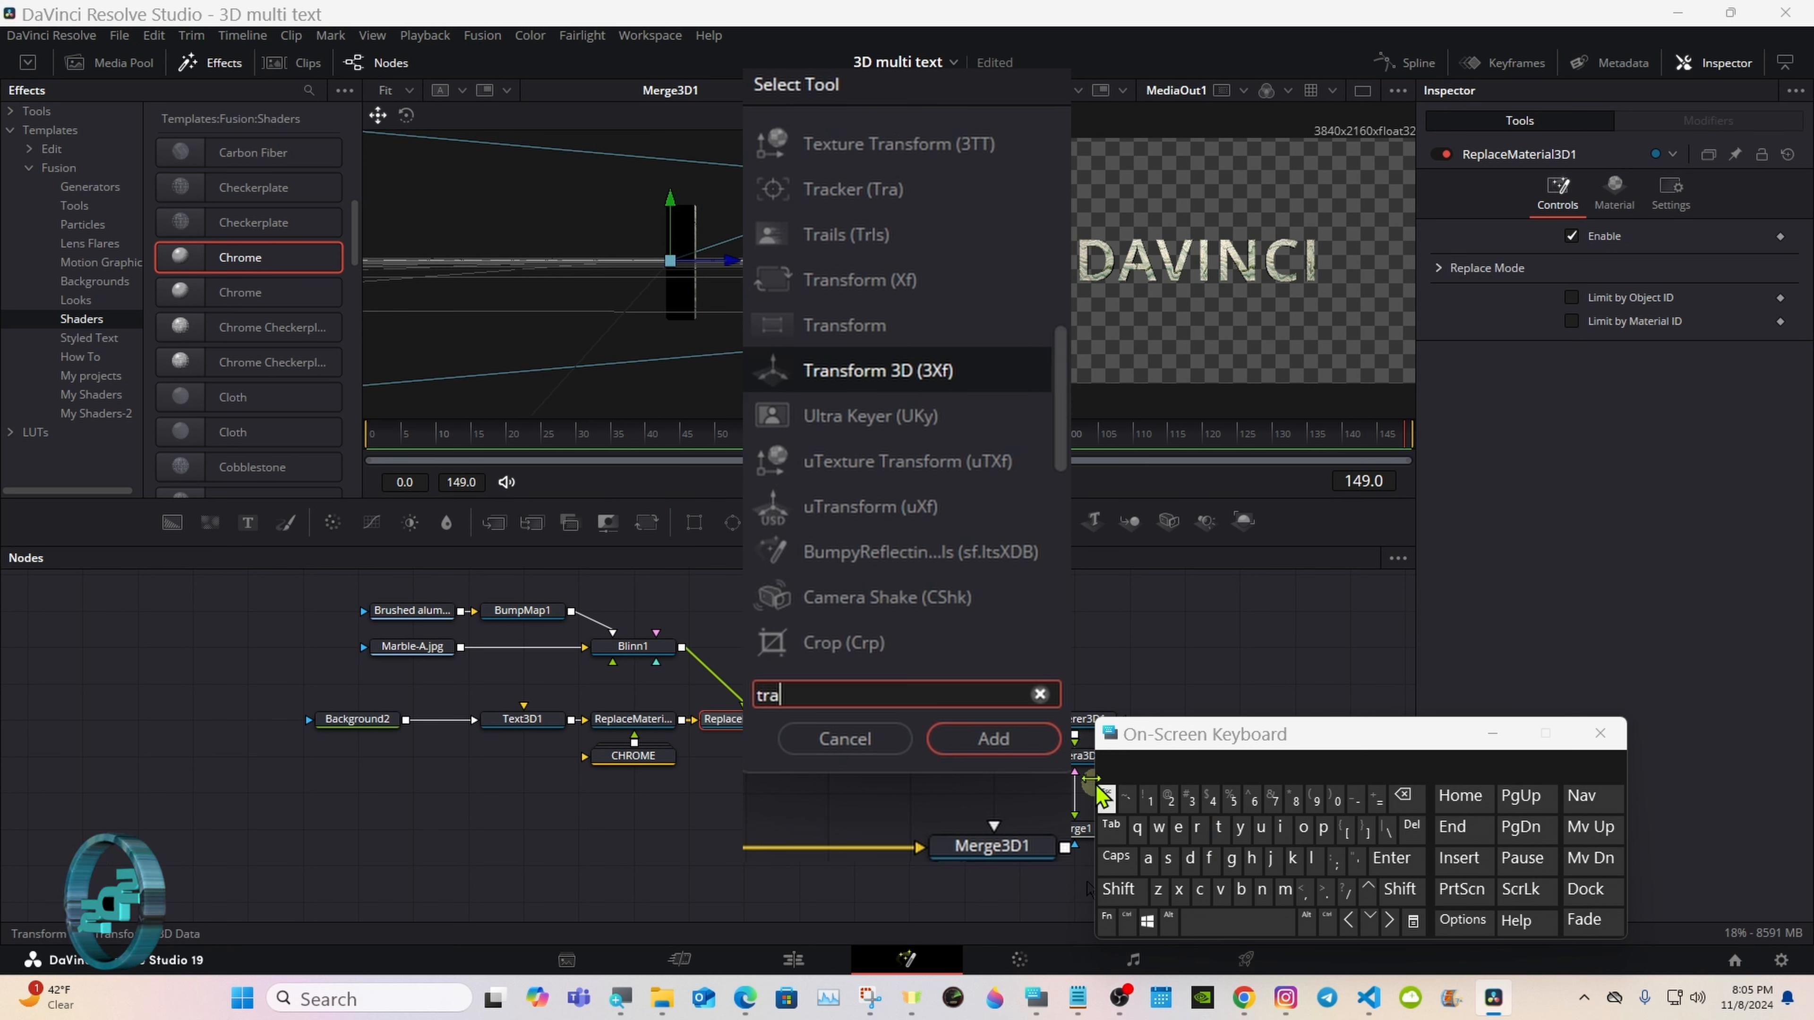
pyautogui.click(850, 372)
pyautogui.click(963, 740)
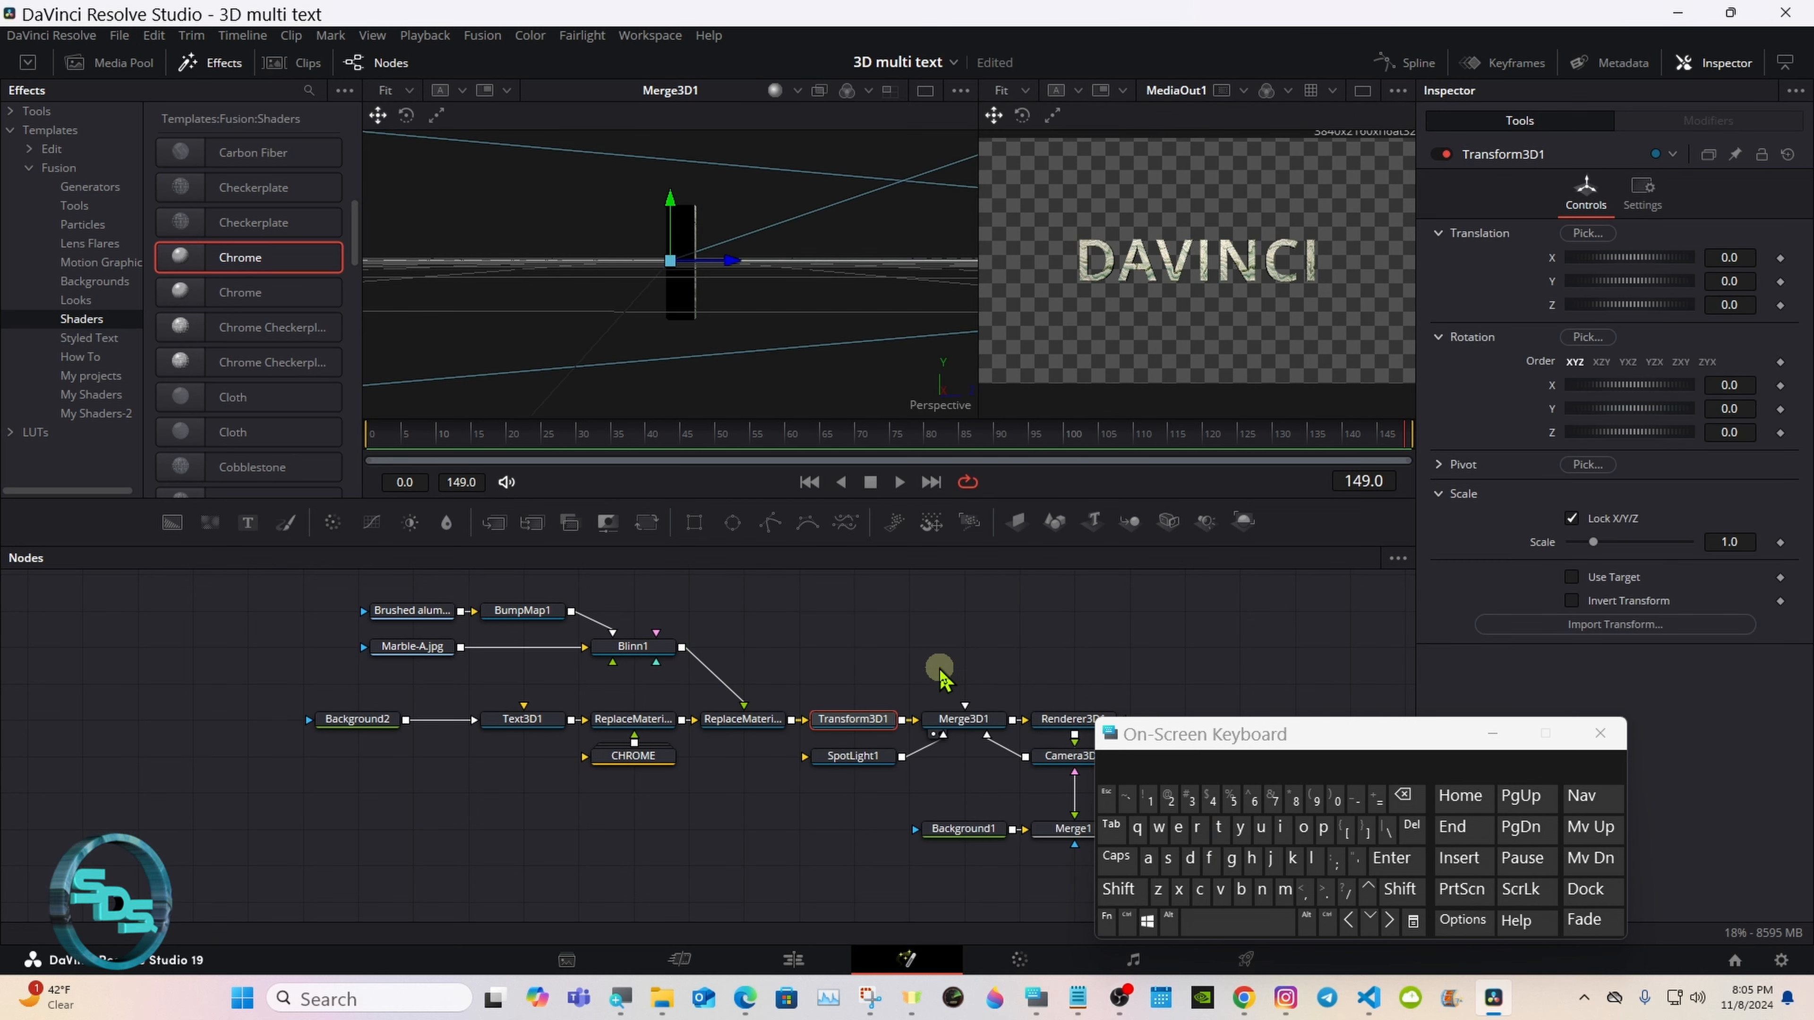
# Step: Disable ReplaceMaterial3D1 so the text uses its own Background2 image material
pyautogui.click(718, 732)
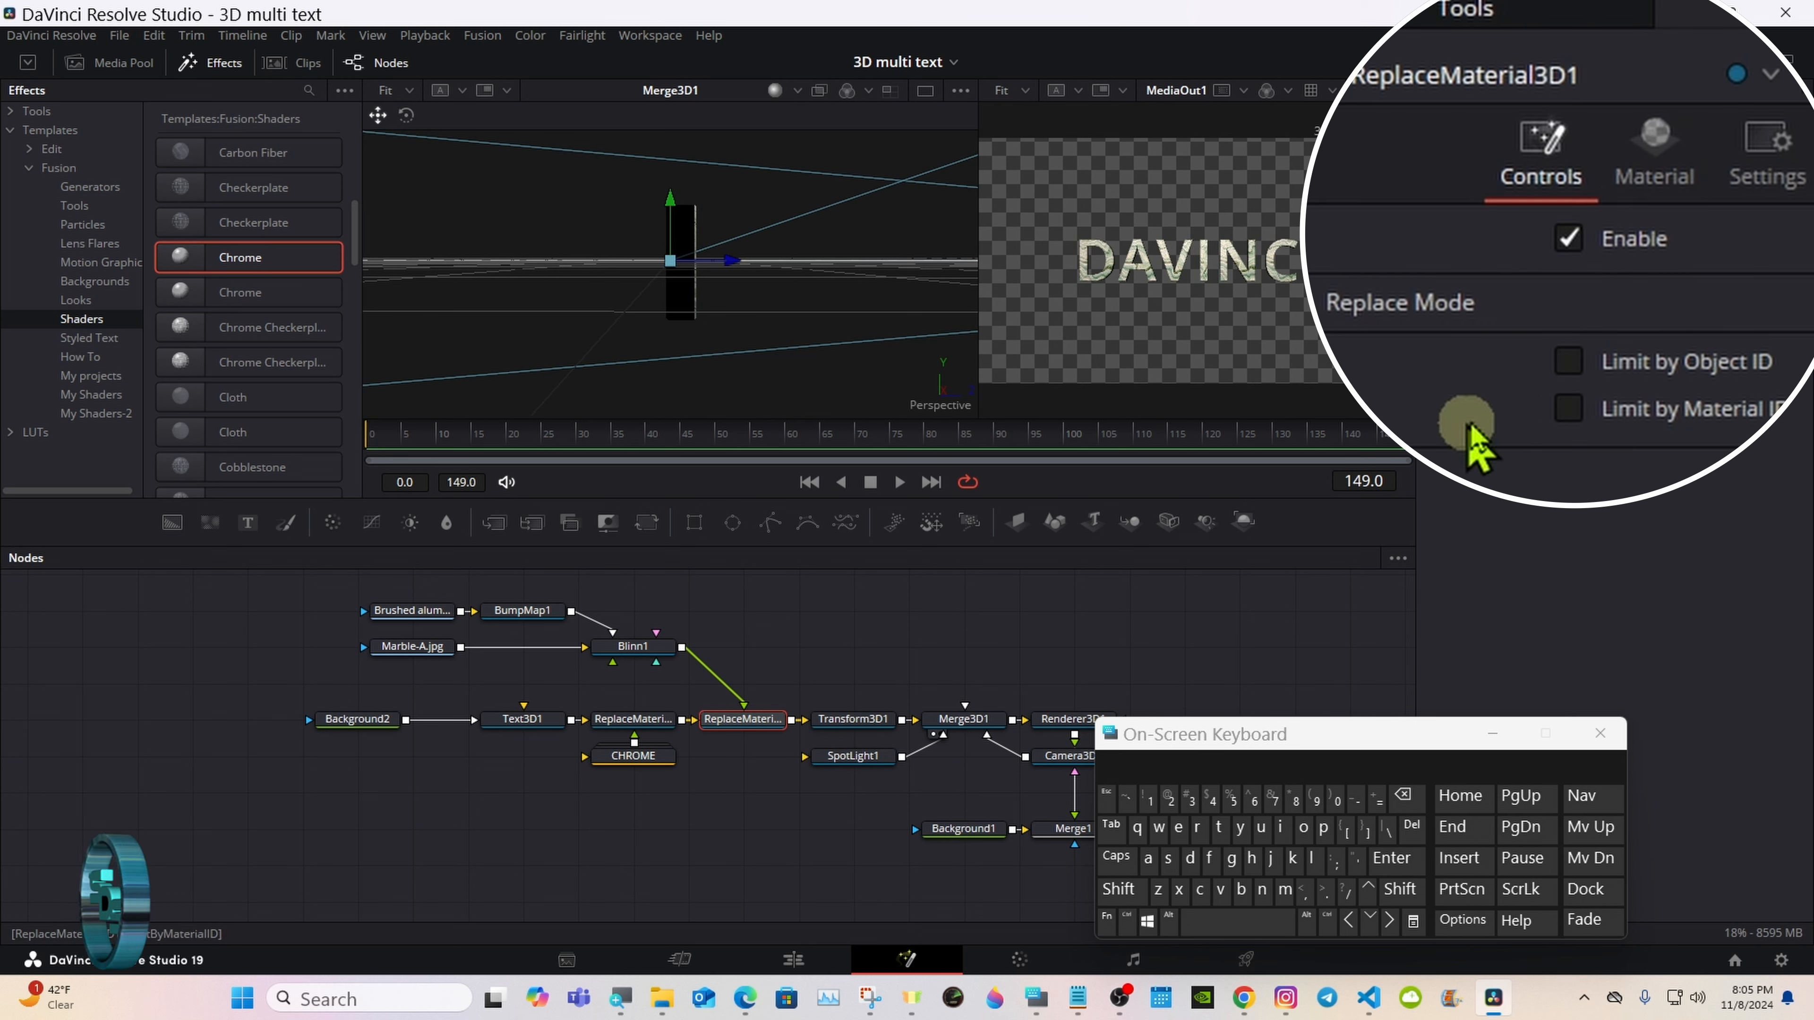
pyautogui.click(1572, 236)
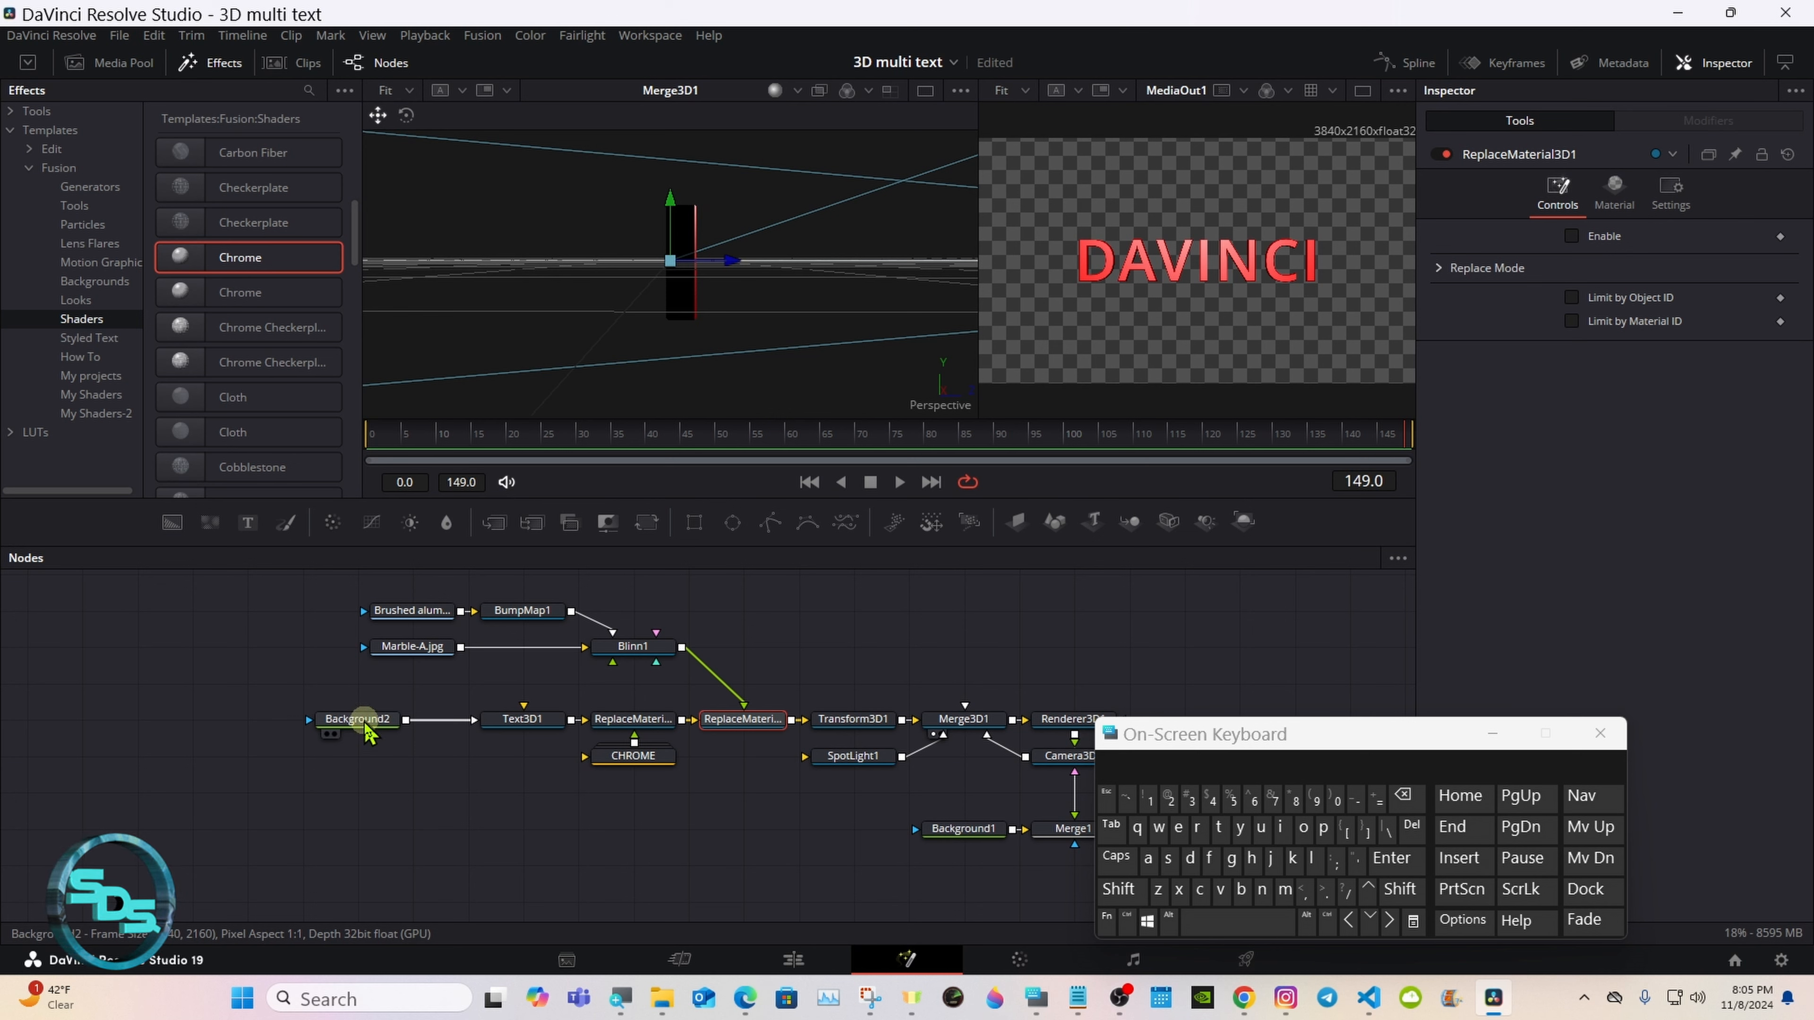
# Step: Set Text3D1's shading specular intensity to 0.5 and its mapping level to Word
pyautogui.click(525, 722)
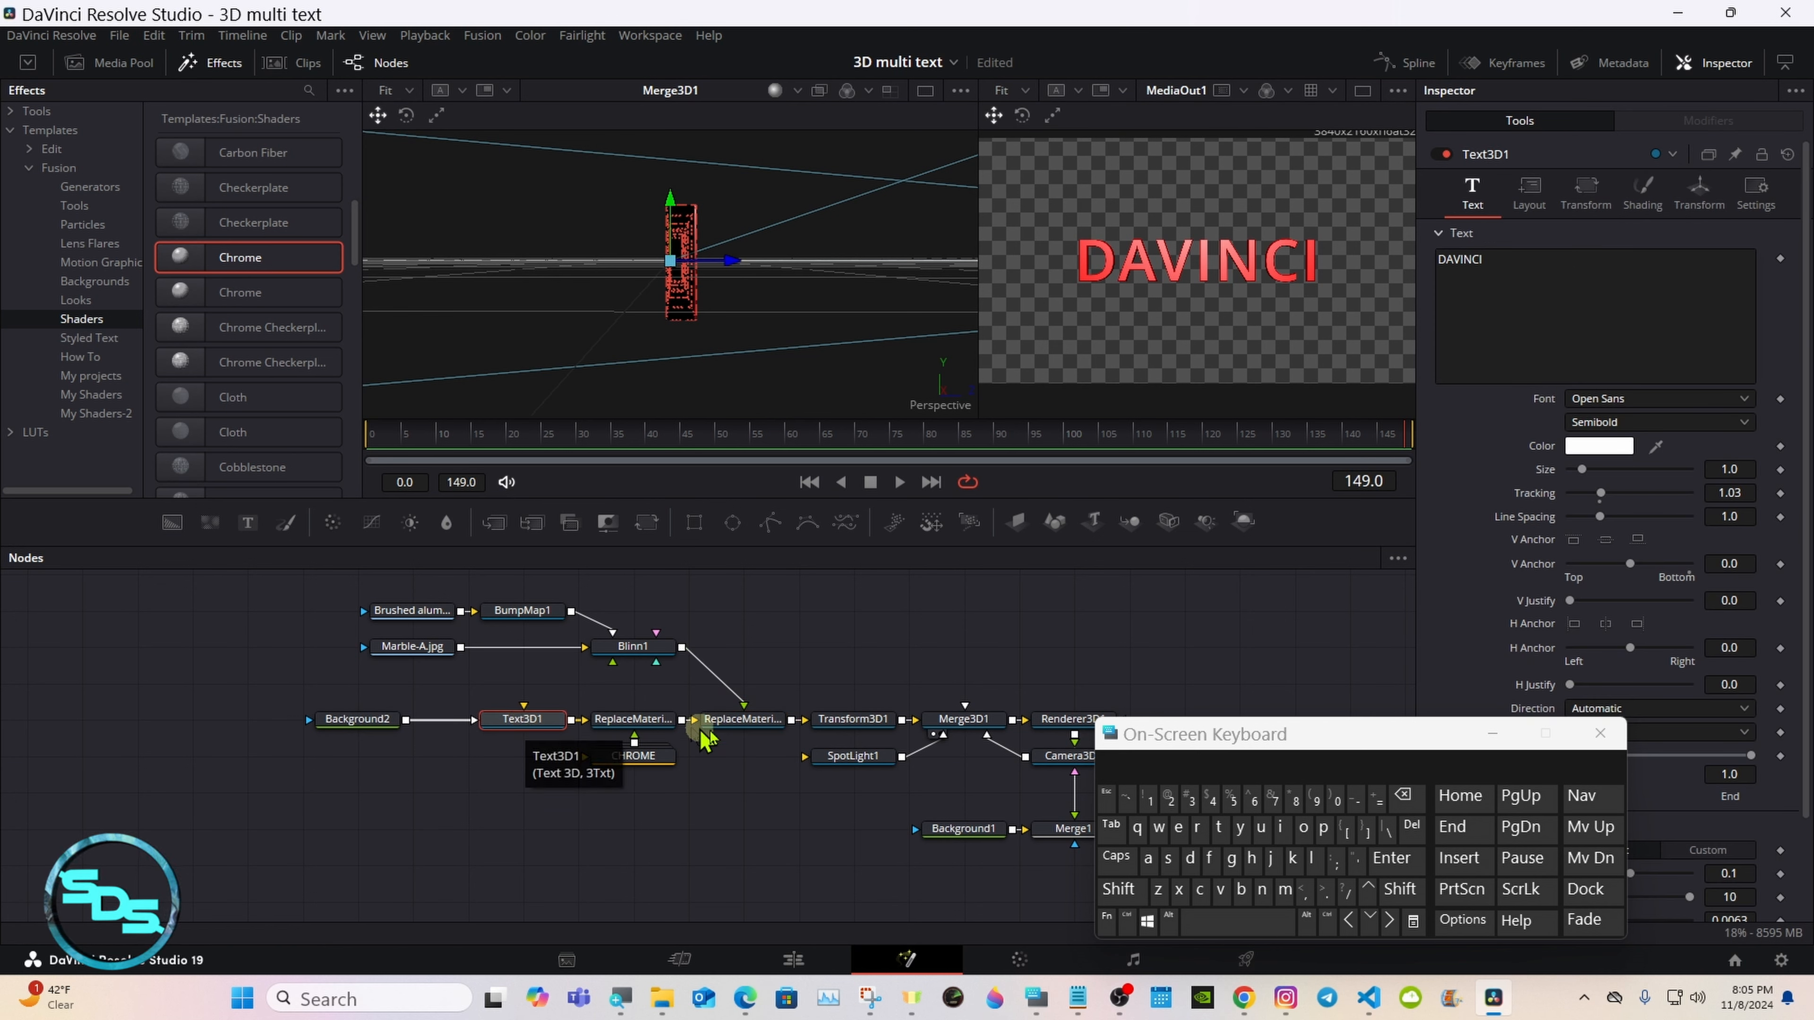
pyautogui.moveTo(1309, 747); pyautogui.dragTo(1035, 756)
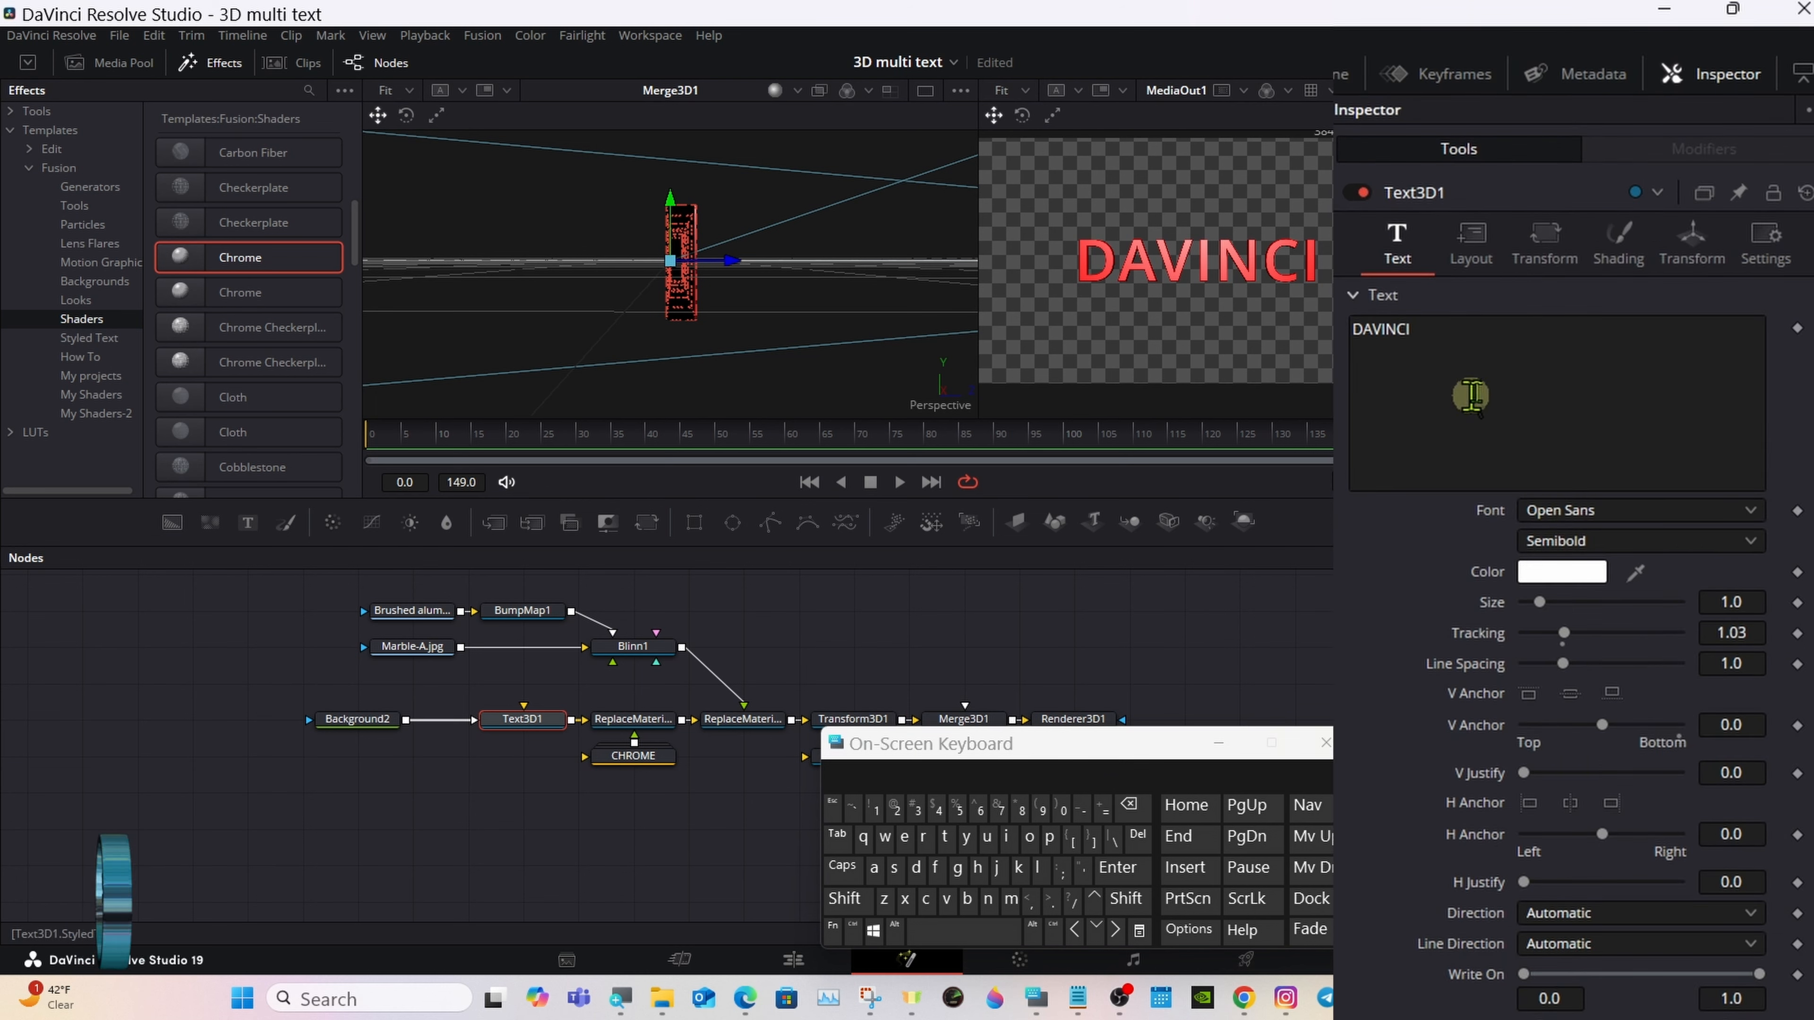
pyautogui.click(1617, 247)
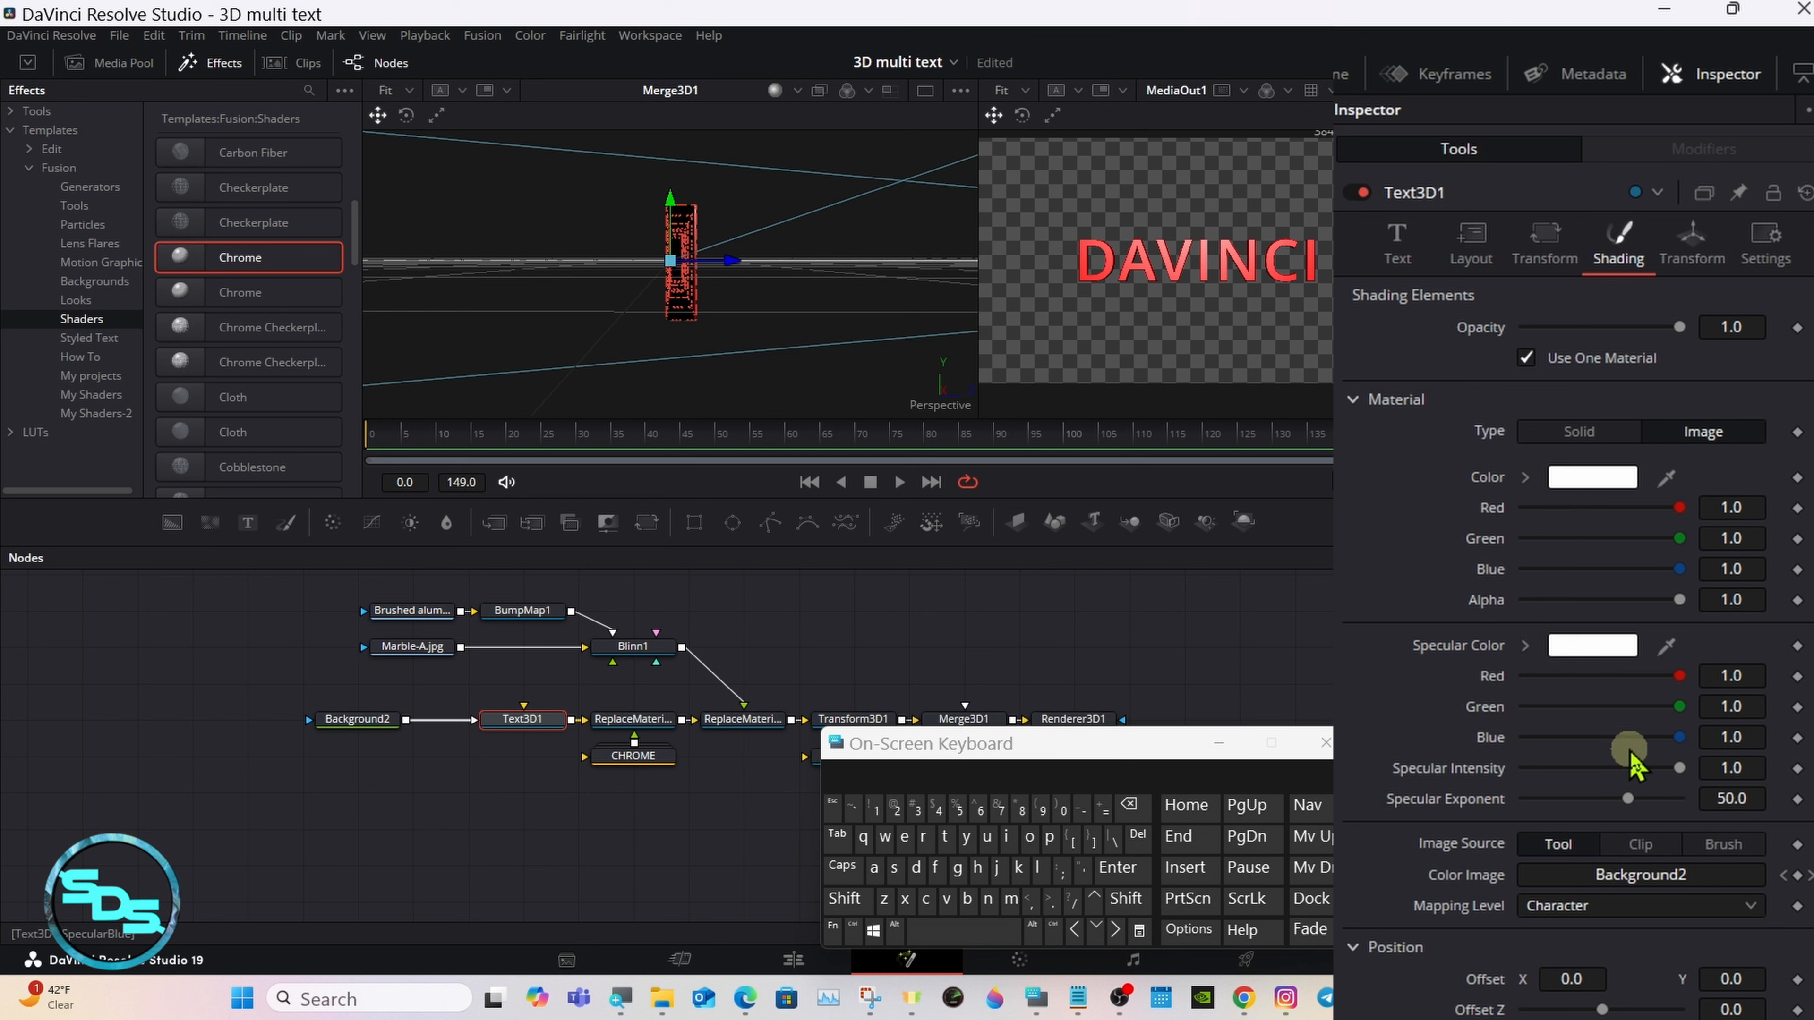
pyautogui.moveTo(1679, 768); pyautogui.dragTo(1564, 767)
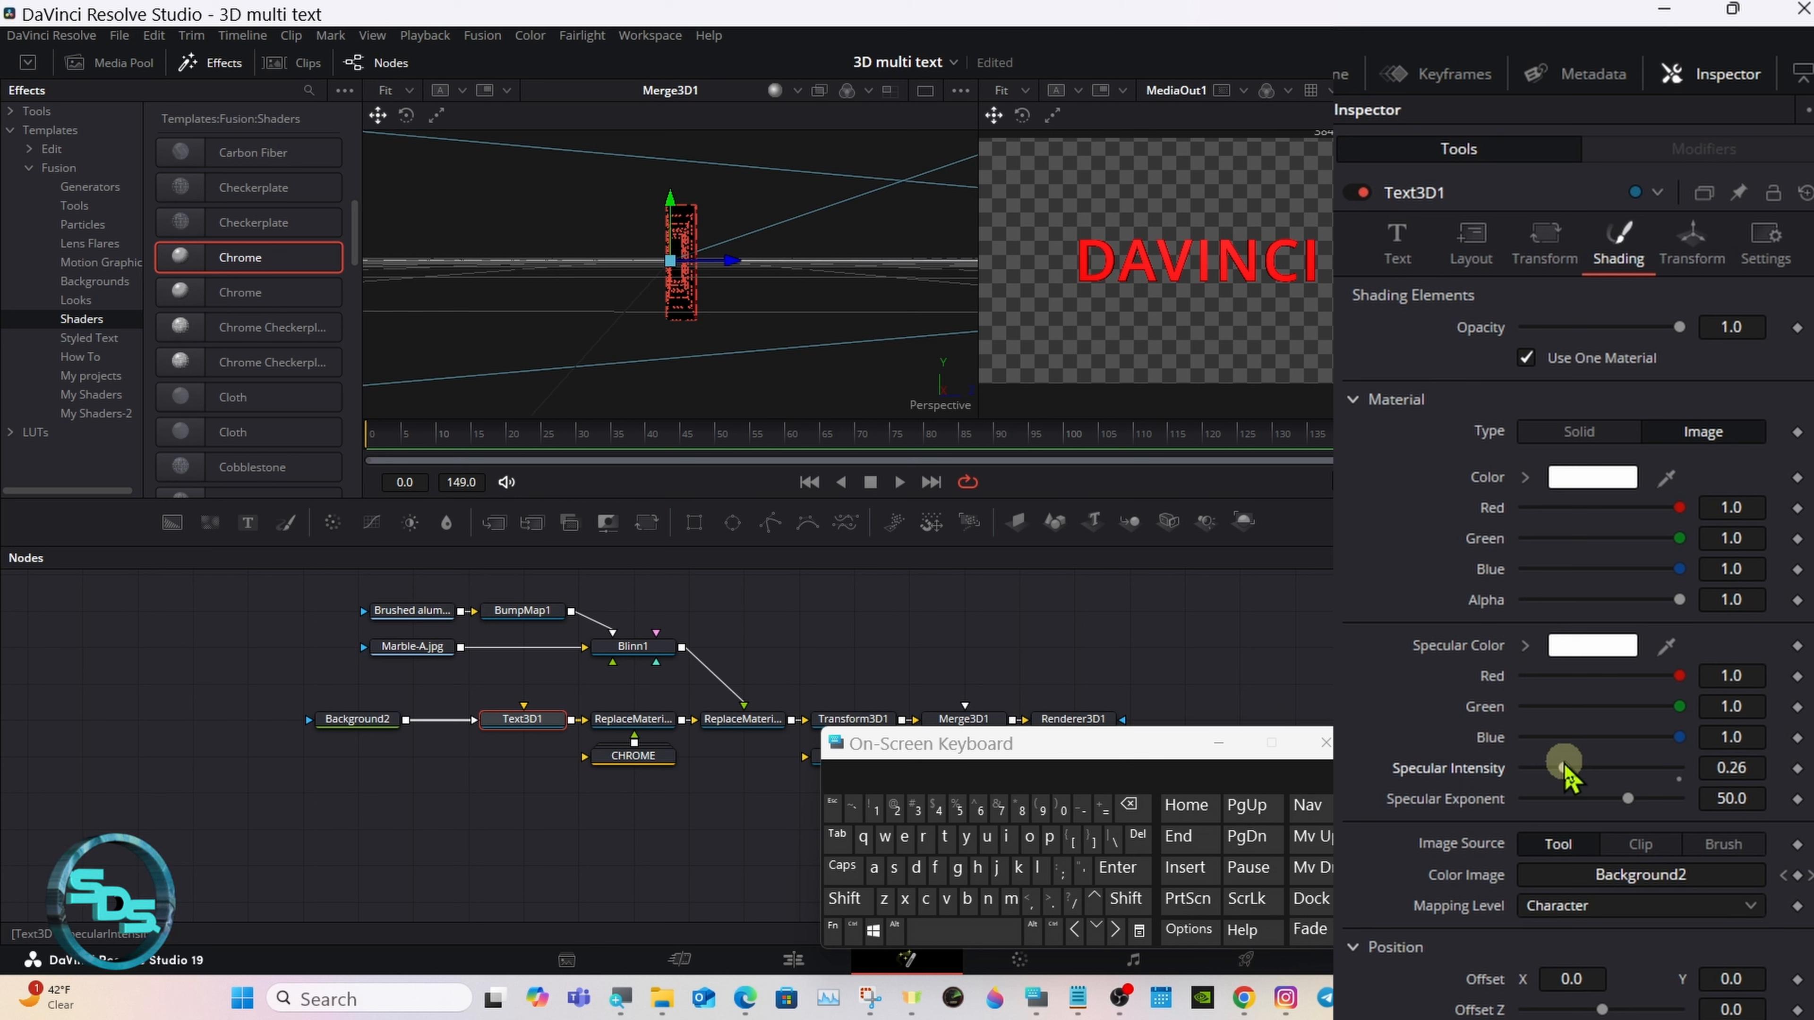
pyautogui.moveTo(1564, 768); pyautogui.dragTo(1581, 768)
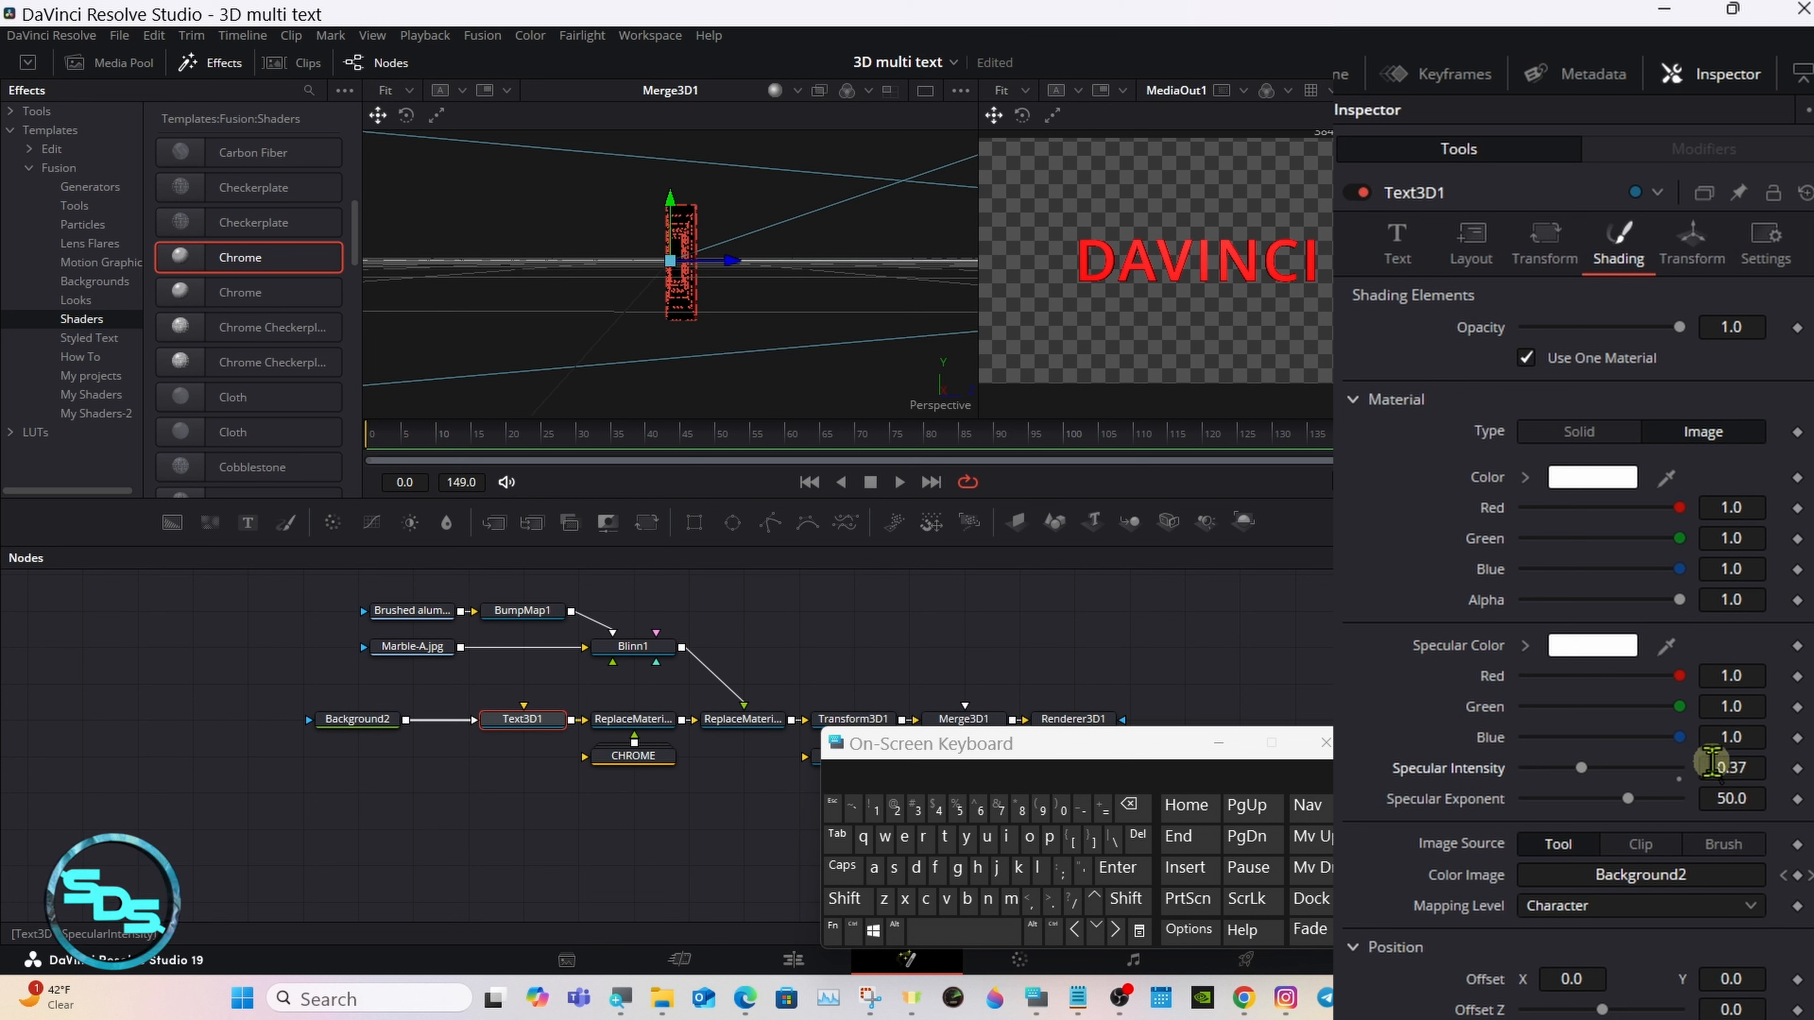
pyautogui.click(1746, 767)
pyautogui.click(1129, 805)
pyautogui.click(1129, 805)
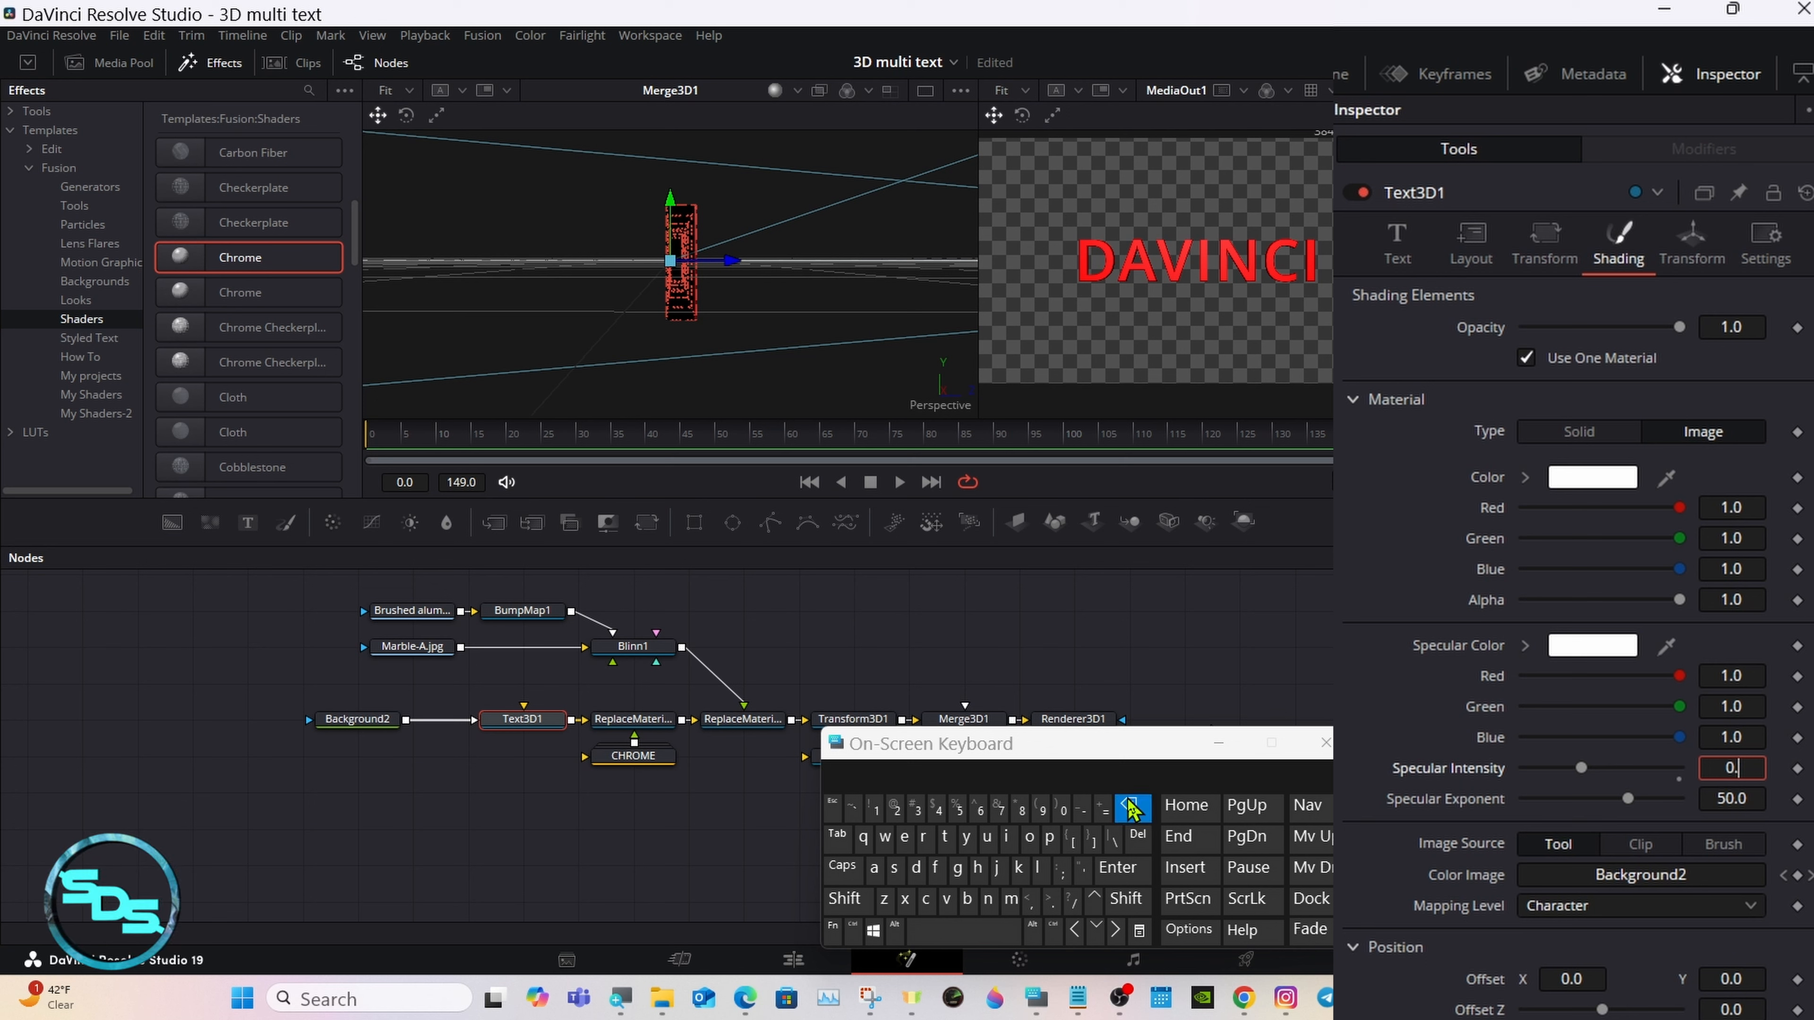
pyautogui.click(958, 809)
pyautogui.click(1114, 866)
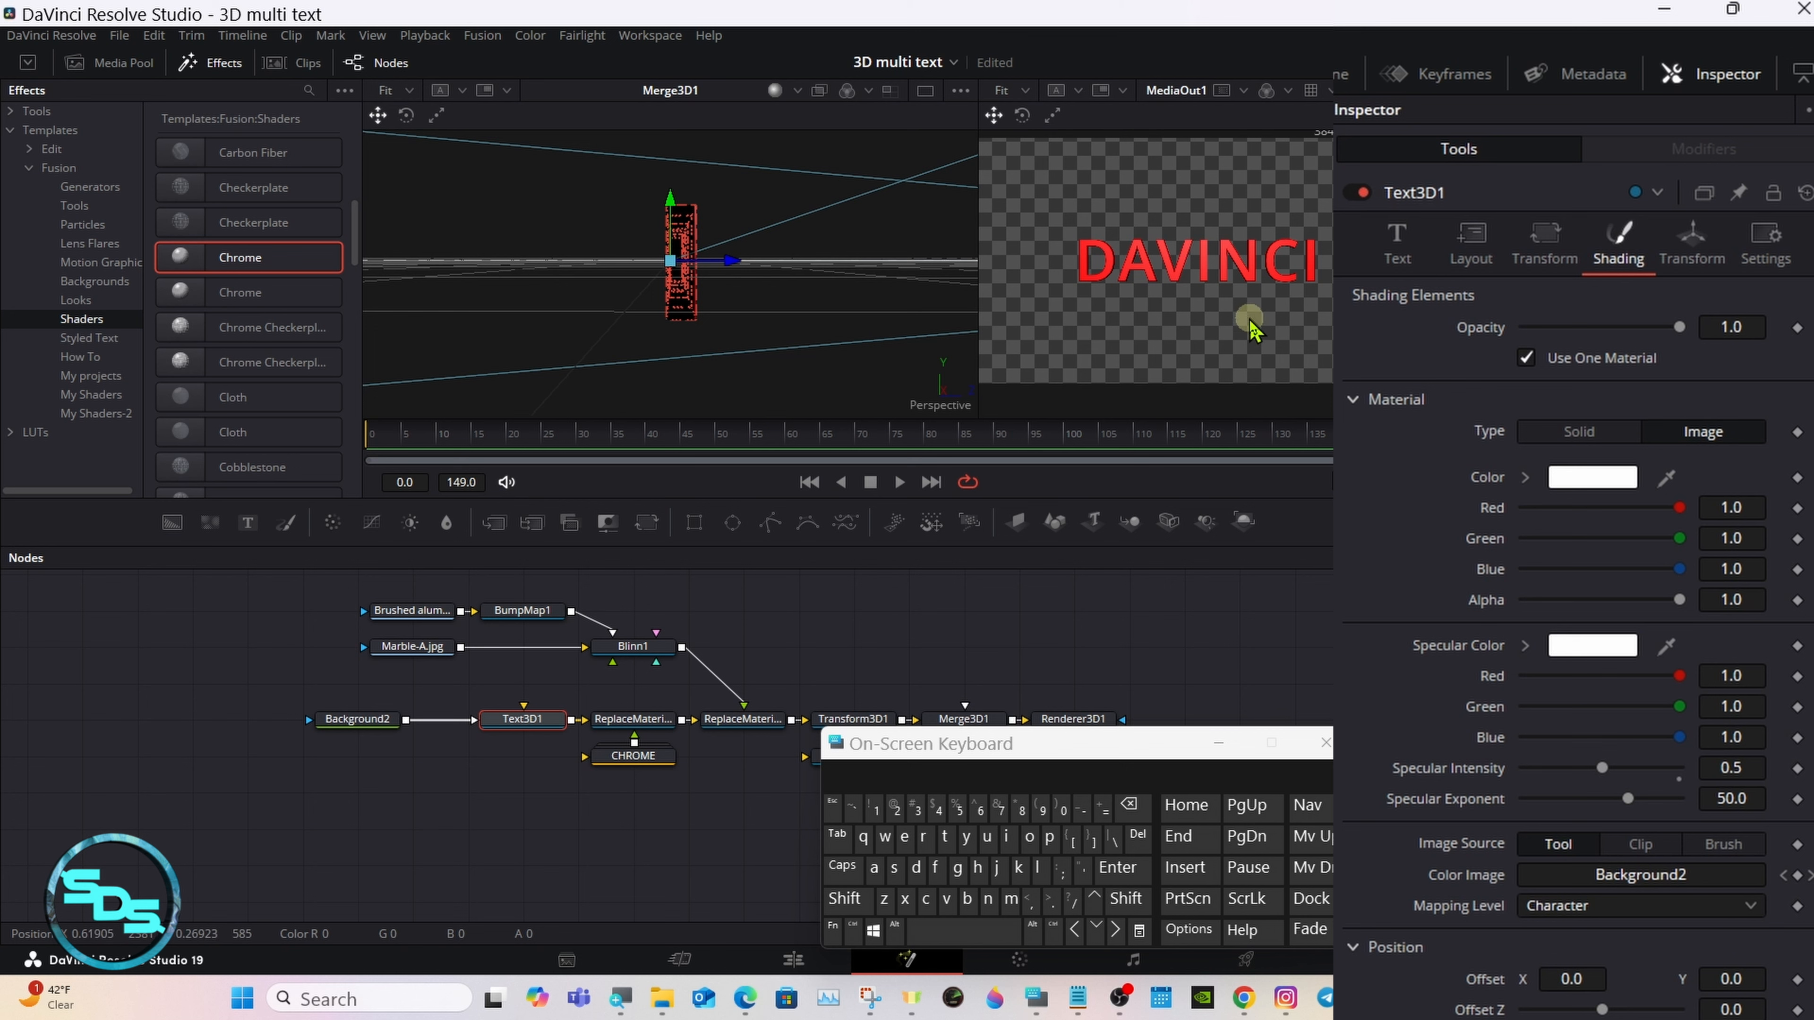
pyautogui.click(1605, 909)
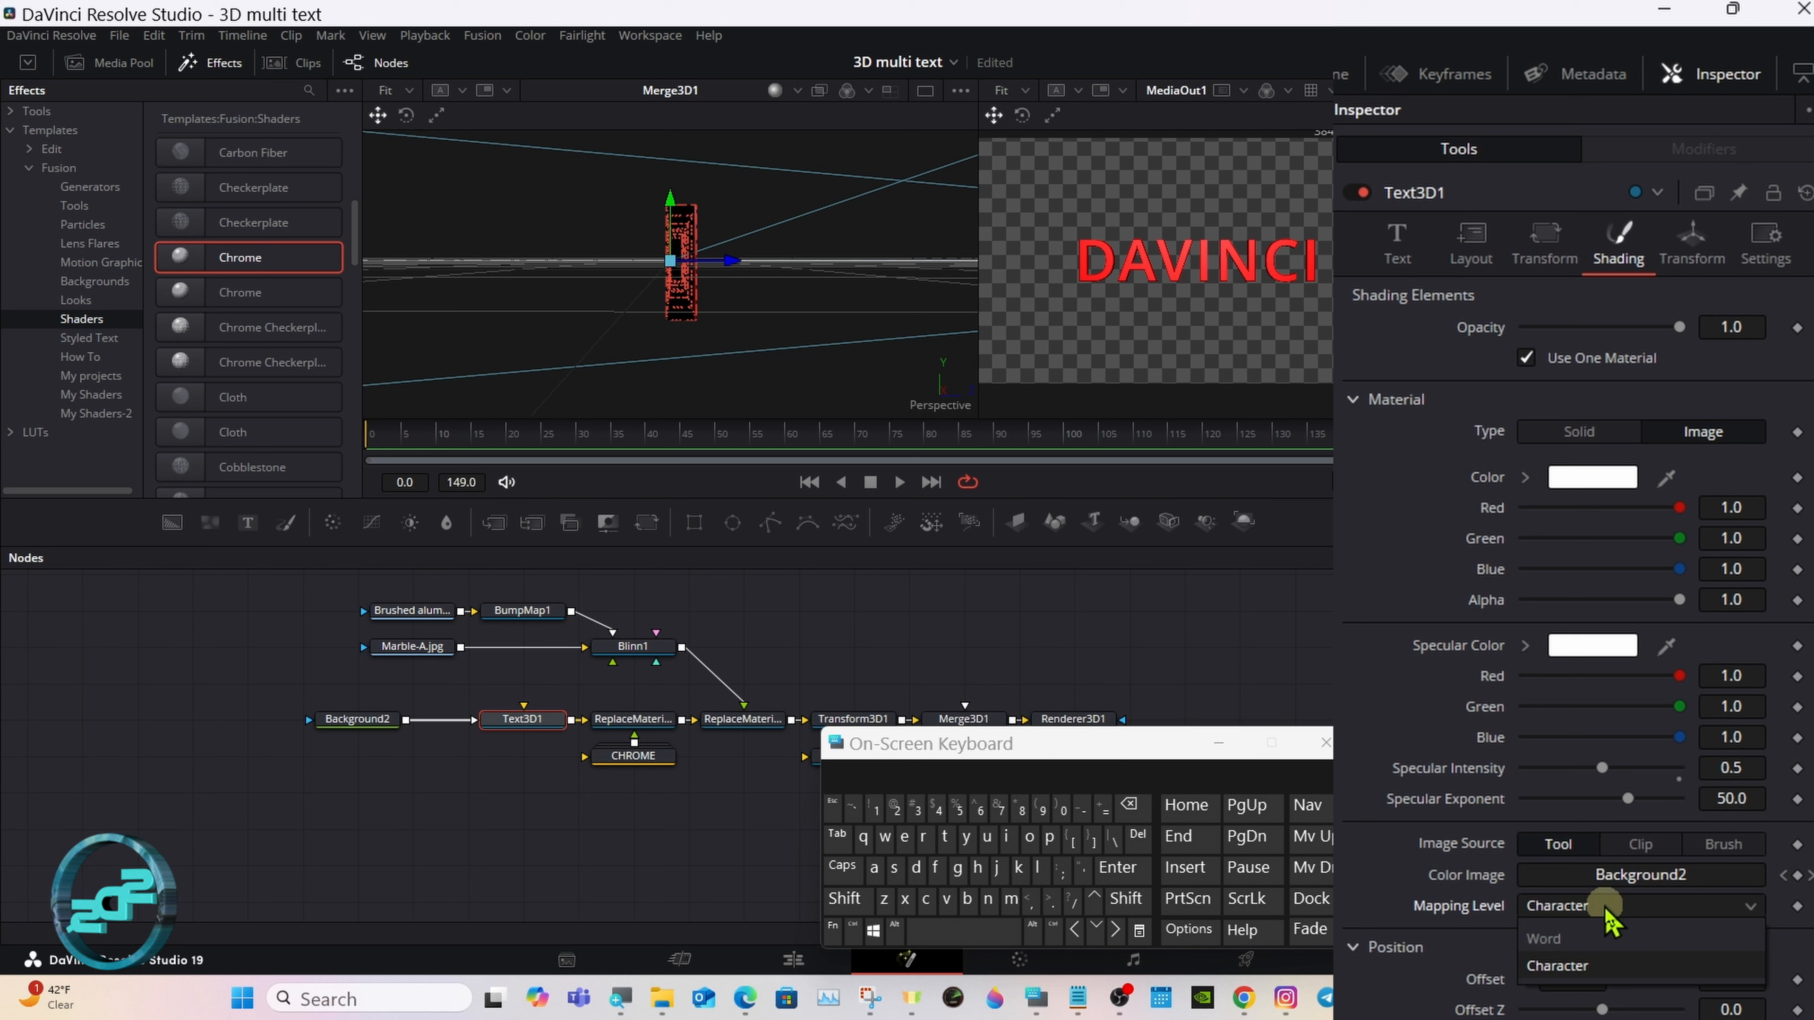
pyautogui.click(1609, 939)
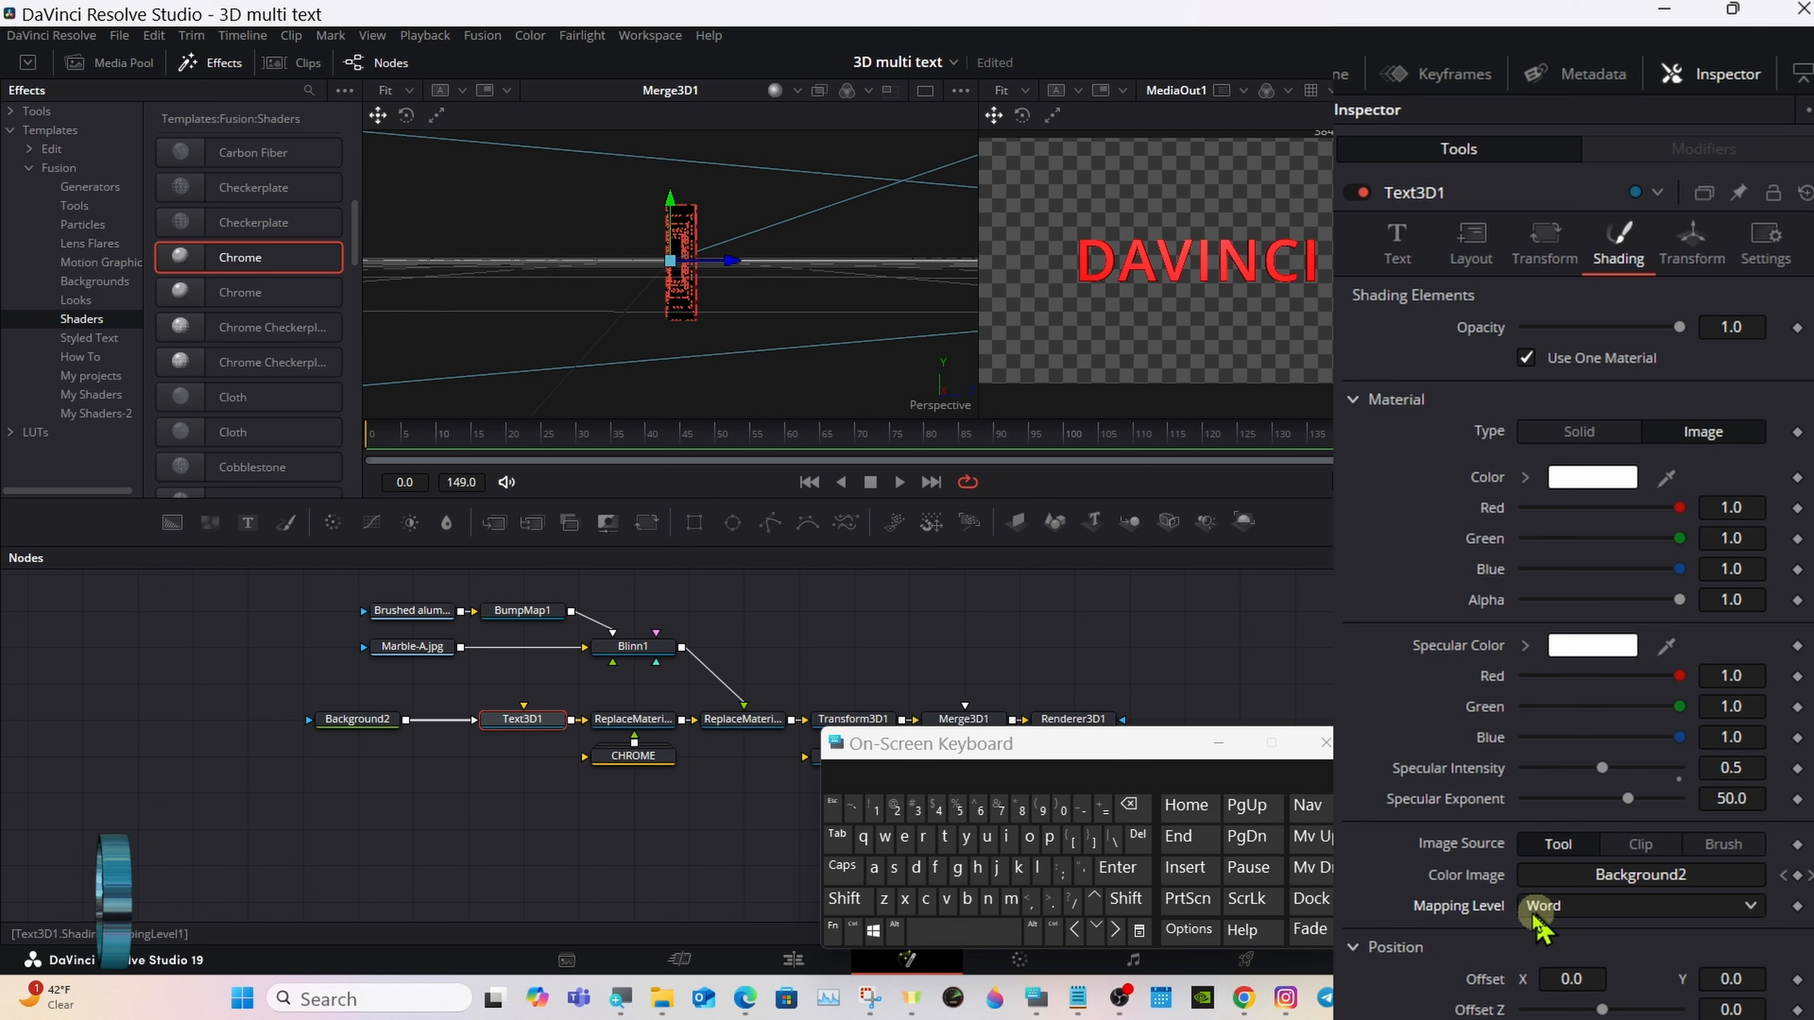
# Step: Set the Z pivot of Text3D1's transform to 0.05
pyautogui.click(1401, 246)
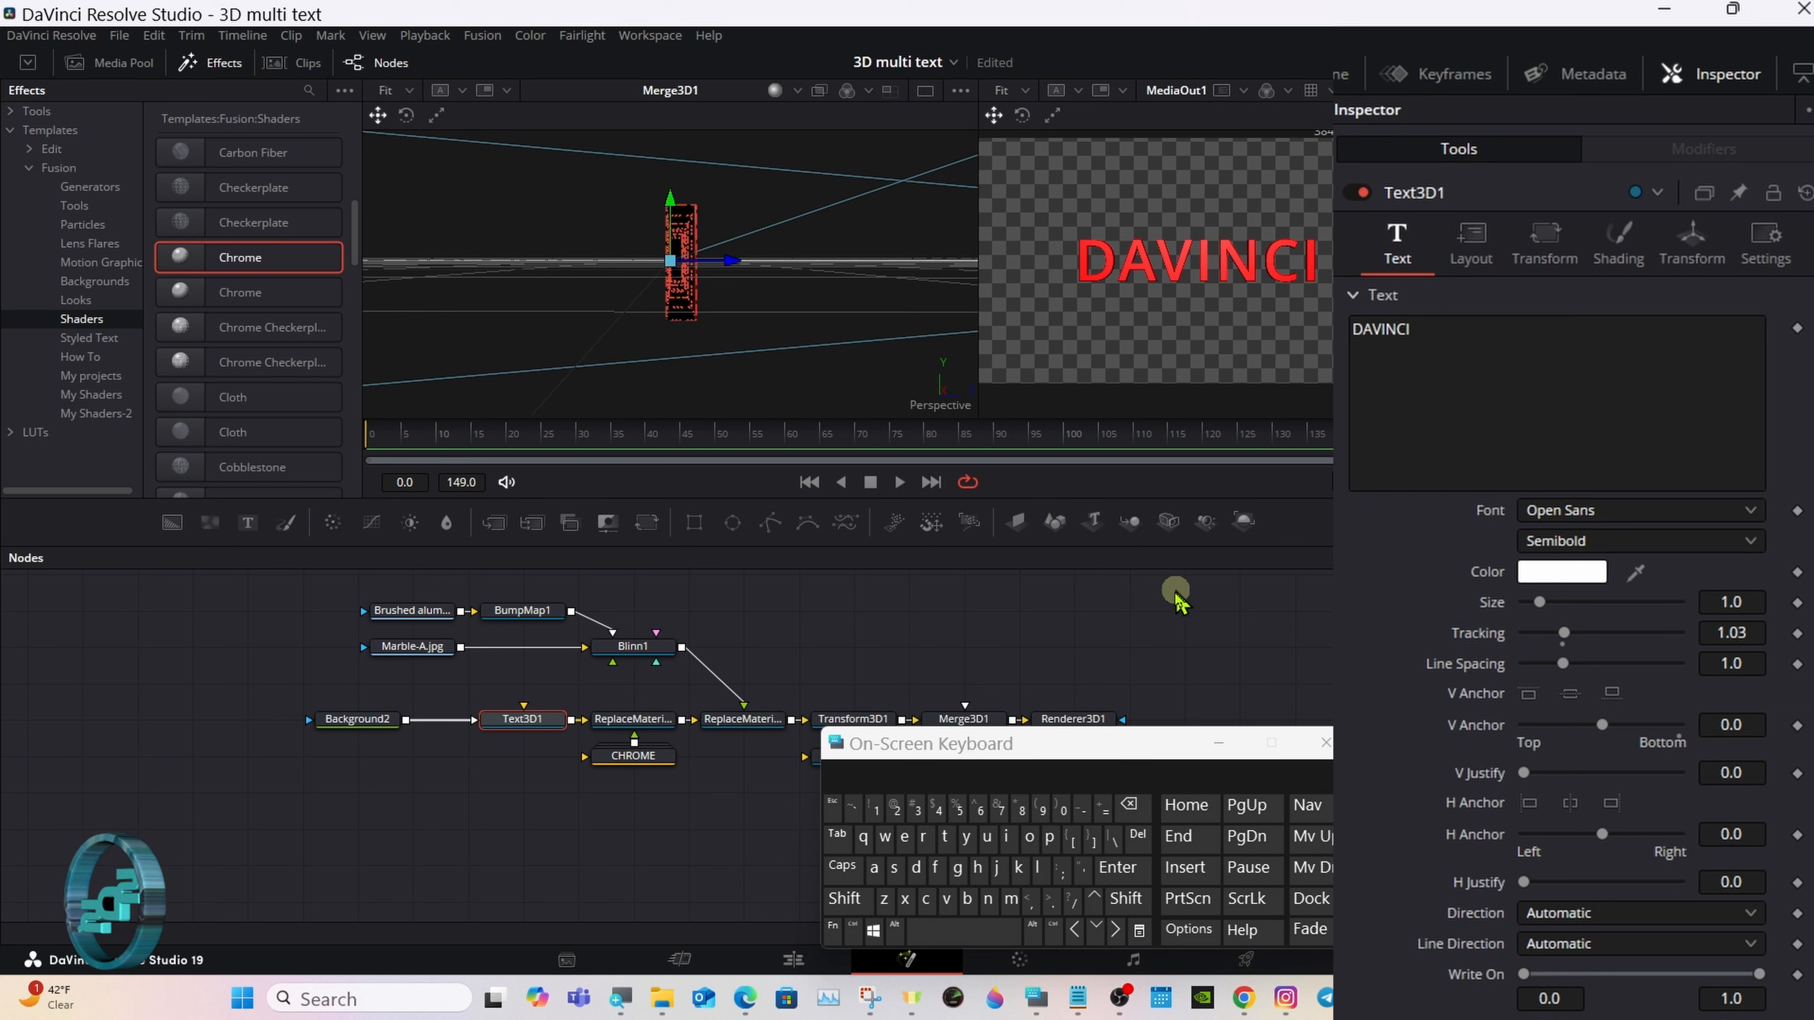
pyautogui.click(1700, 254)
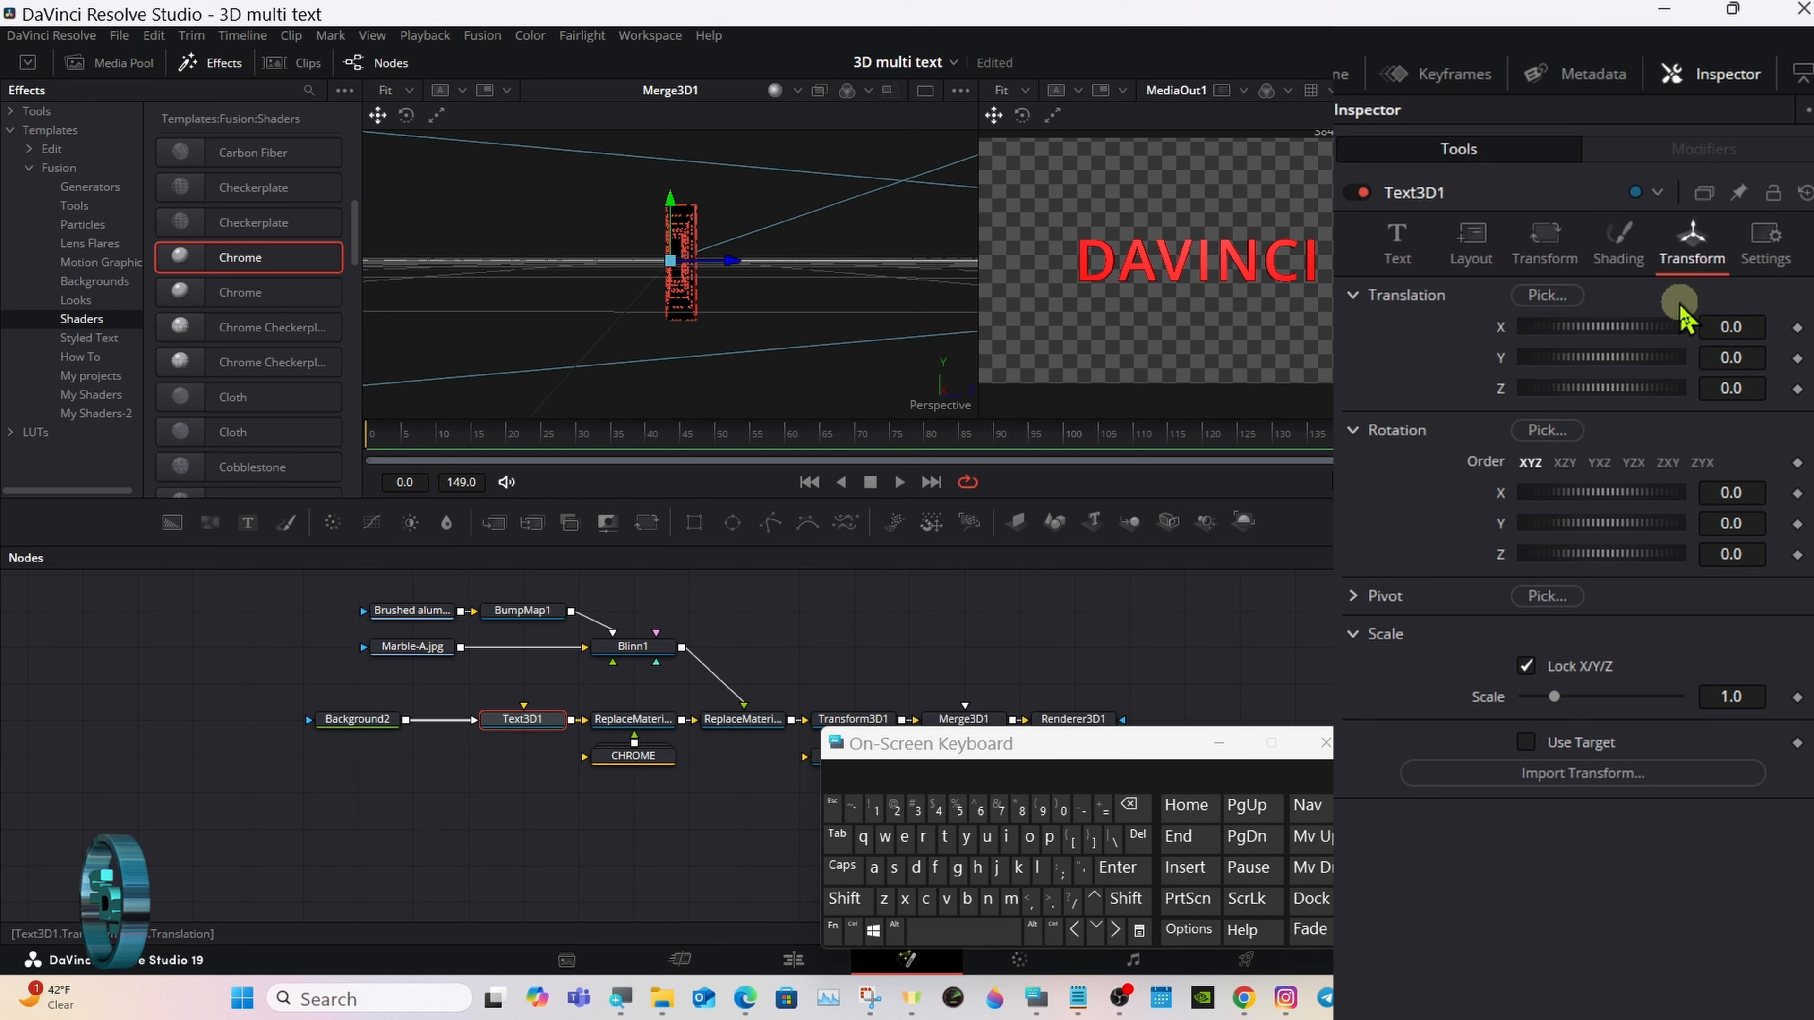
pyautogui.click(1354, 598)
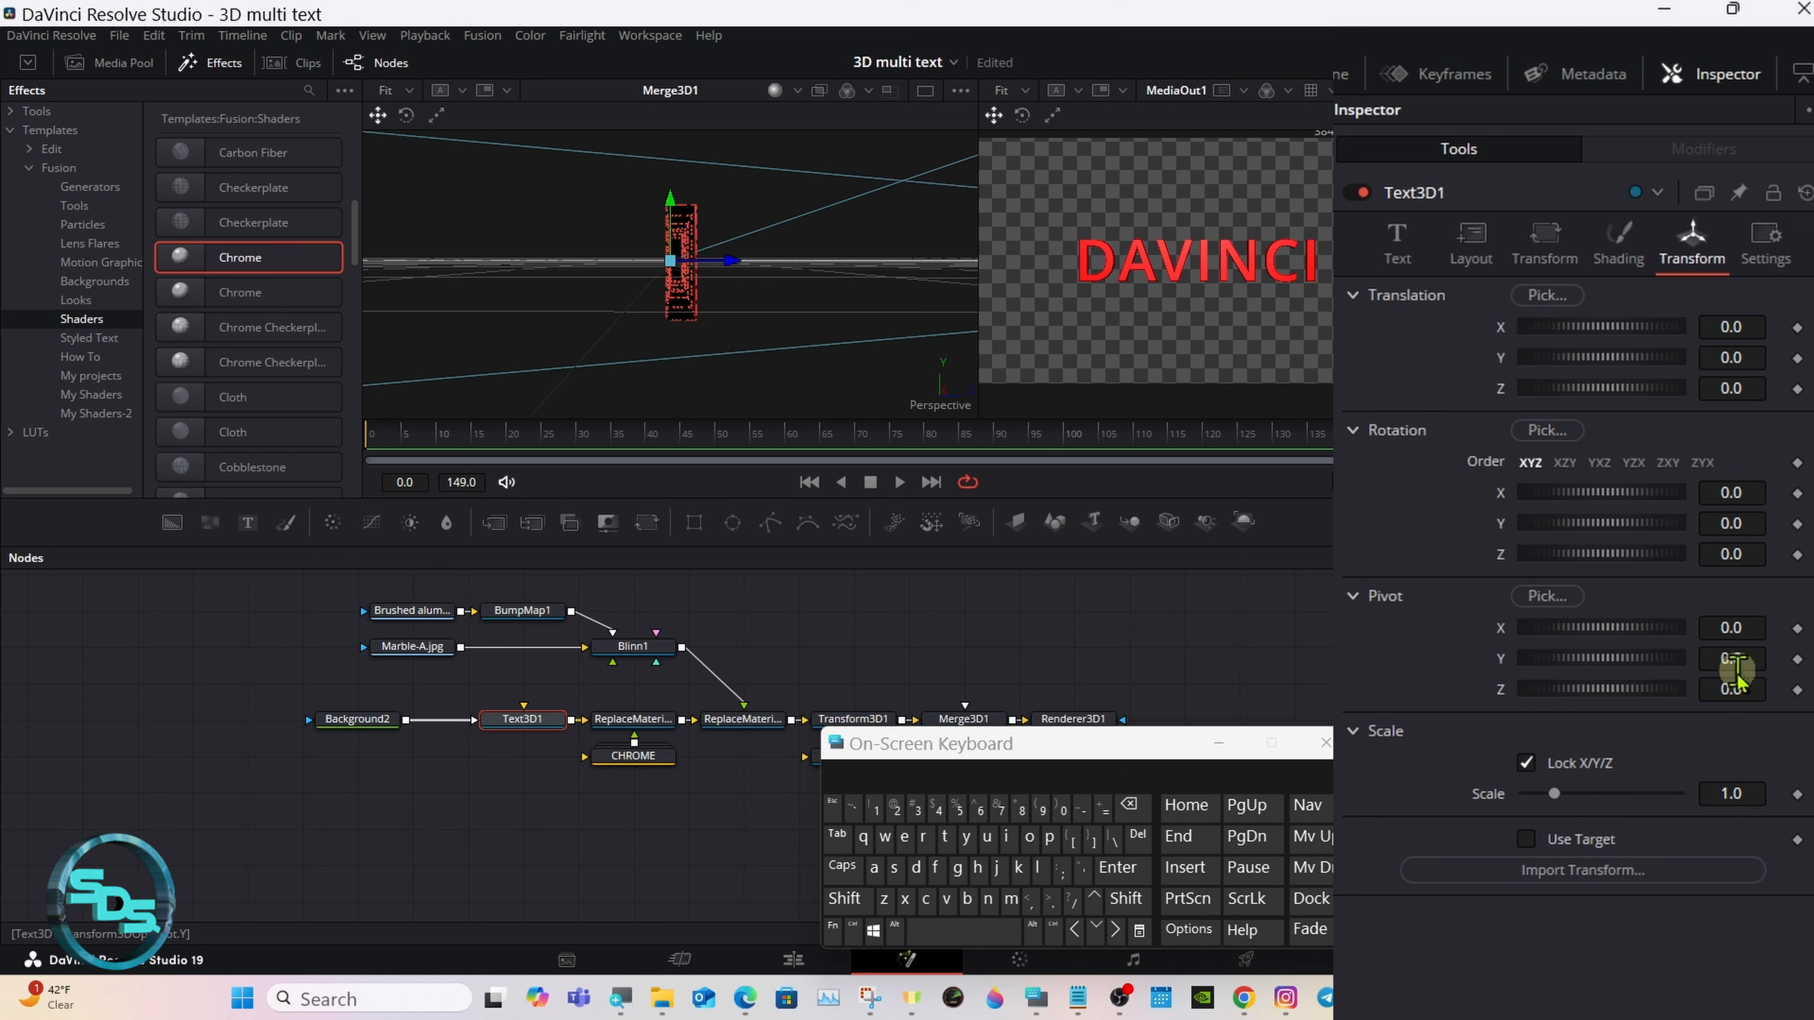
pyautogui.click(1743, 690)
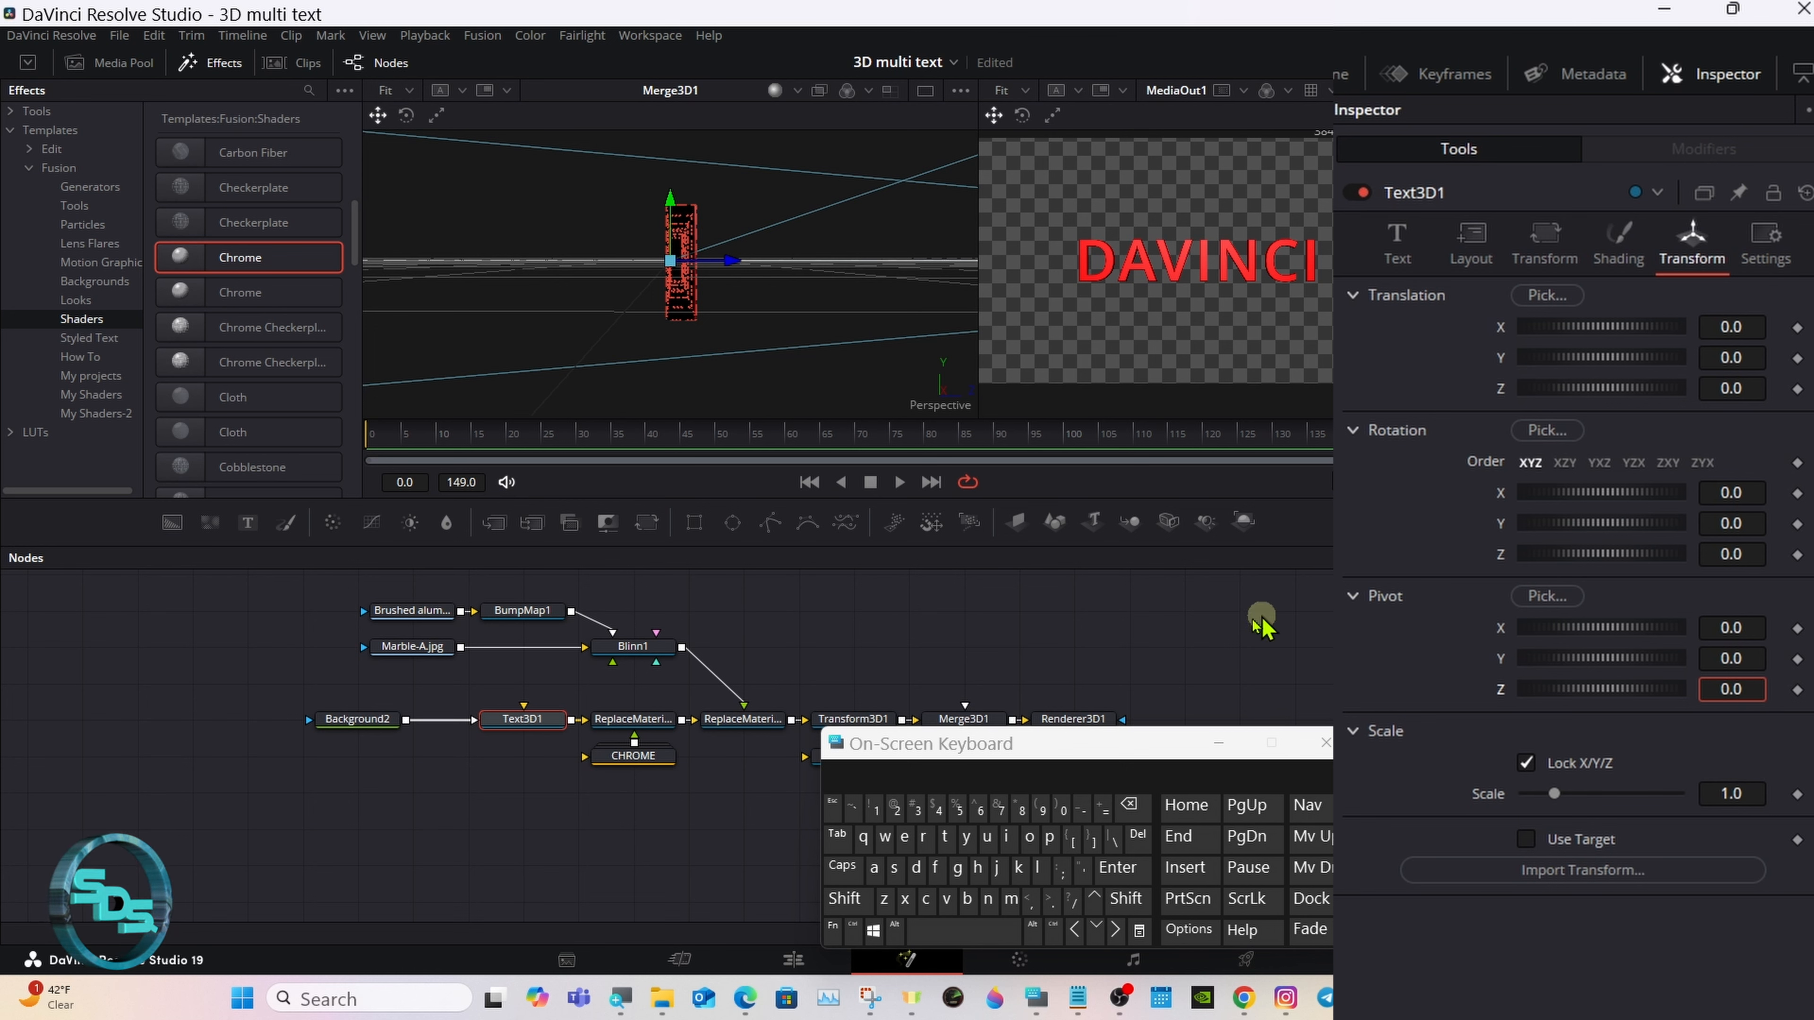
pyautogui.click(958, 809)
pyautogui.click(1118, 866)
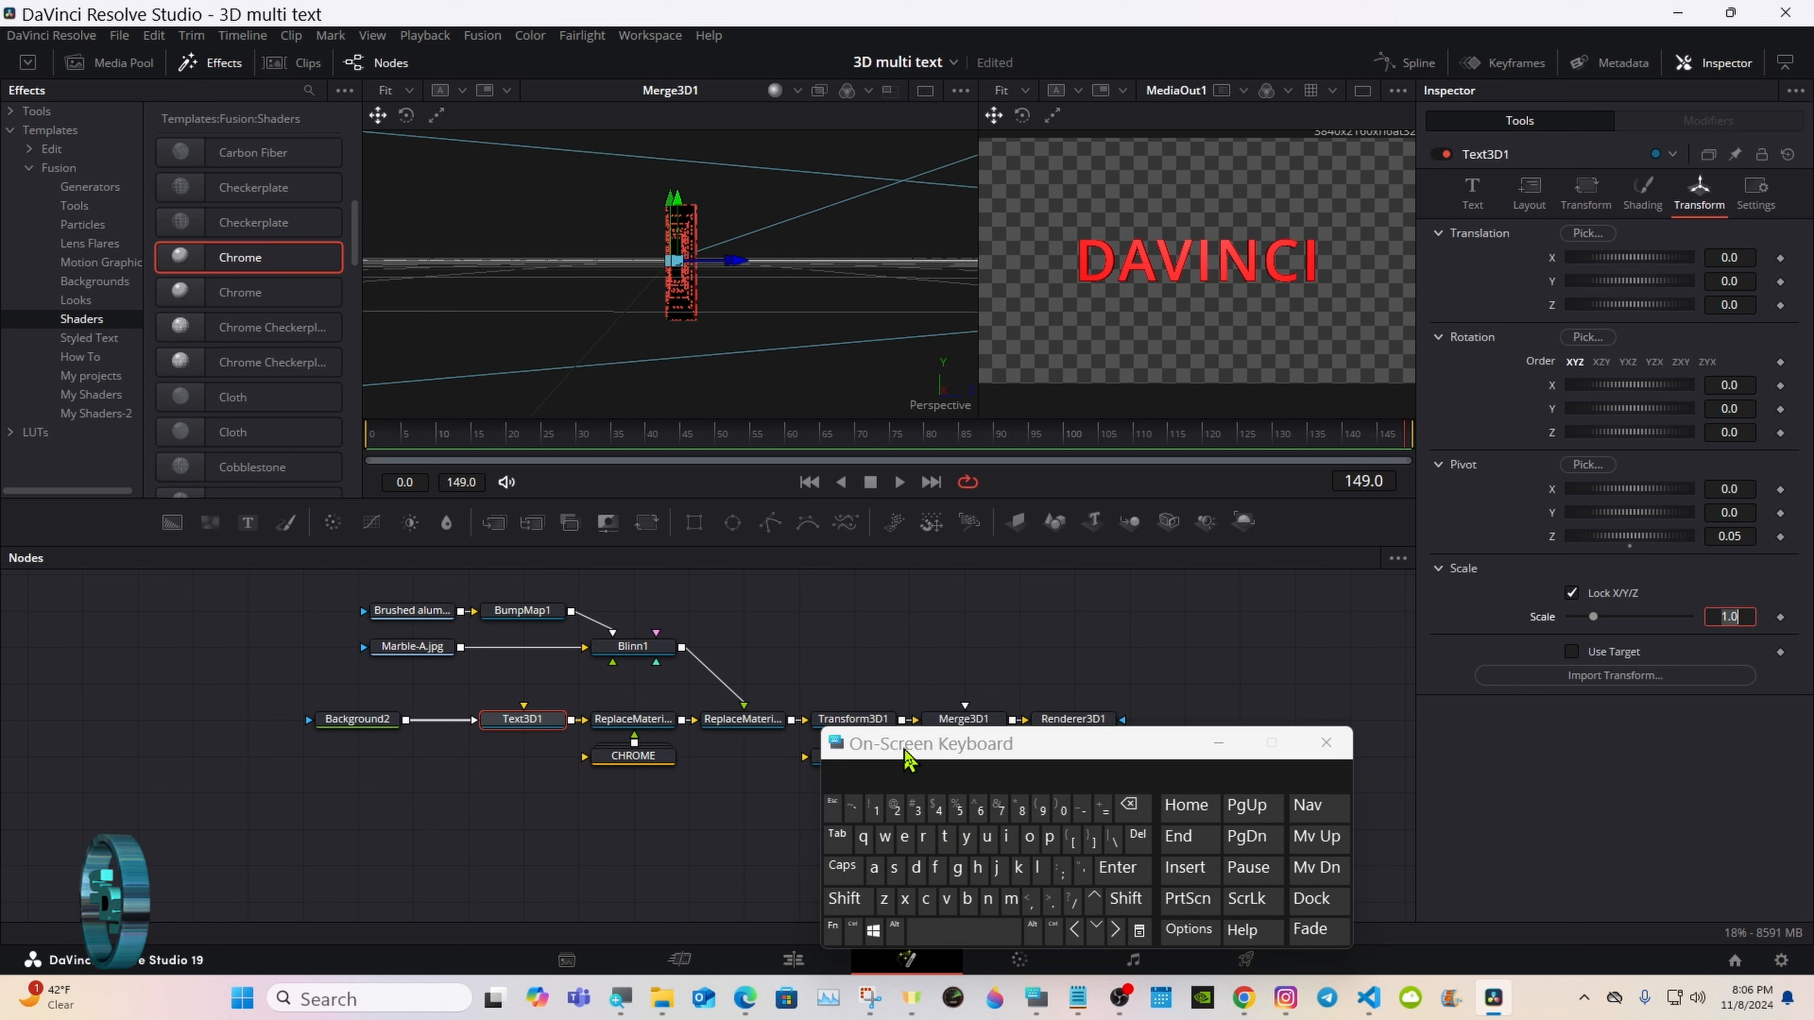
# Step: Enable ReplaceMaterial3D2 to apply the CHROME material to the text
pyautogui.moveTo(906, 752); pyautogui.dragTo(996, 761)
pyautogui.click(873, 721)
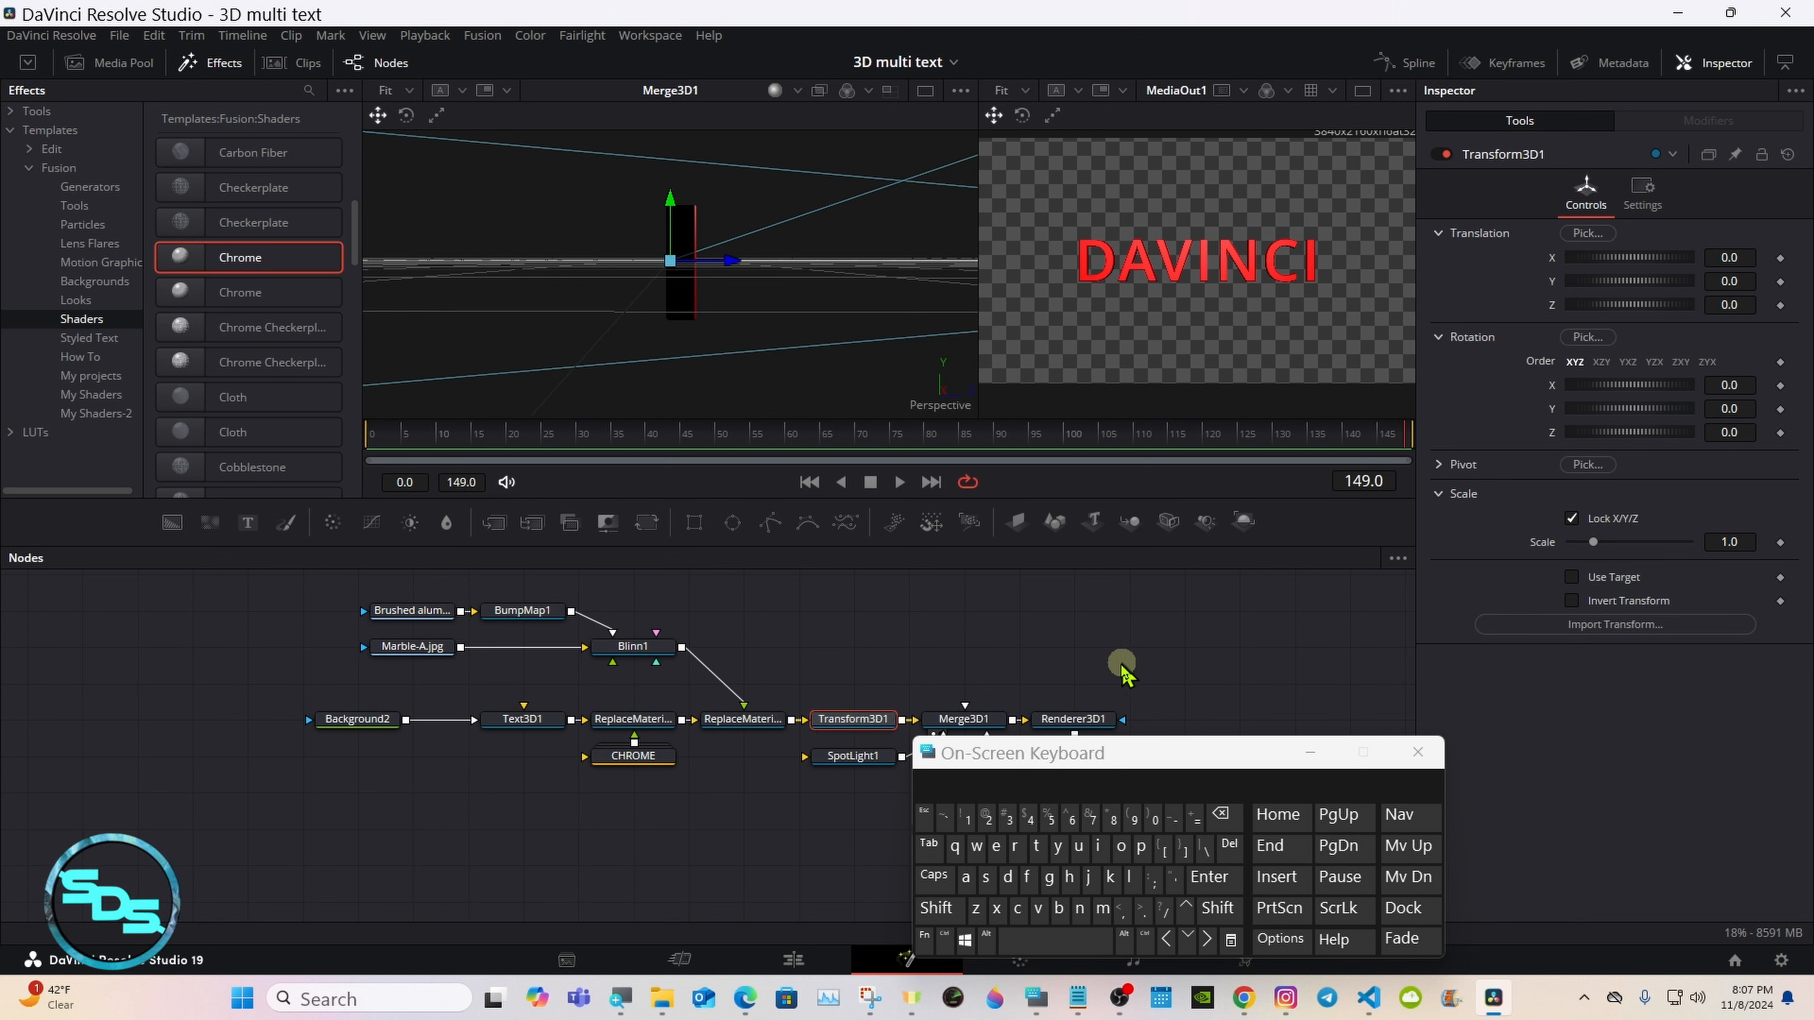
pyautogui.moveTo(1064, 756); pyautogui.dragTo(1186, 754)
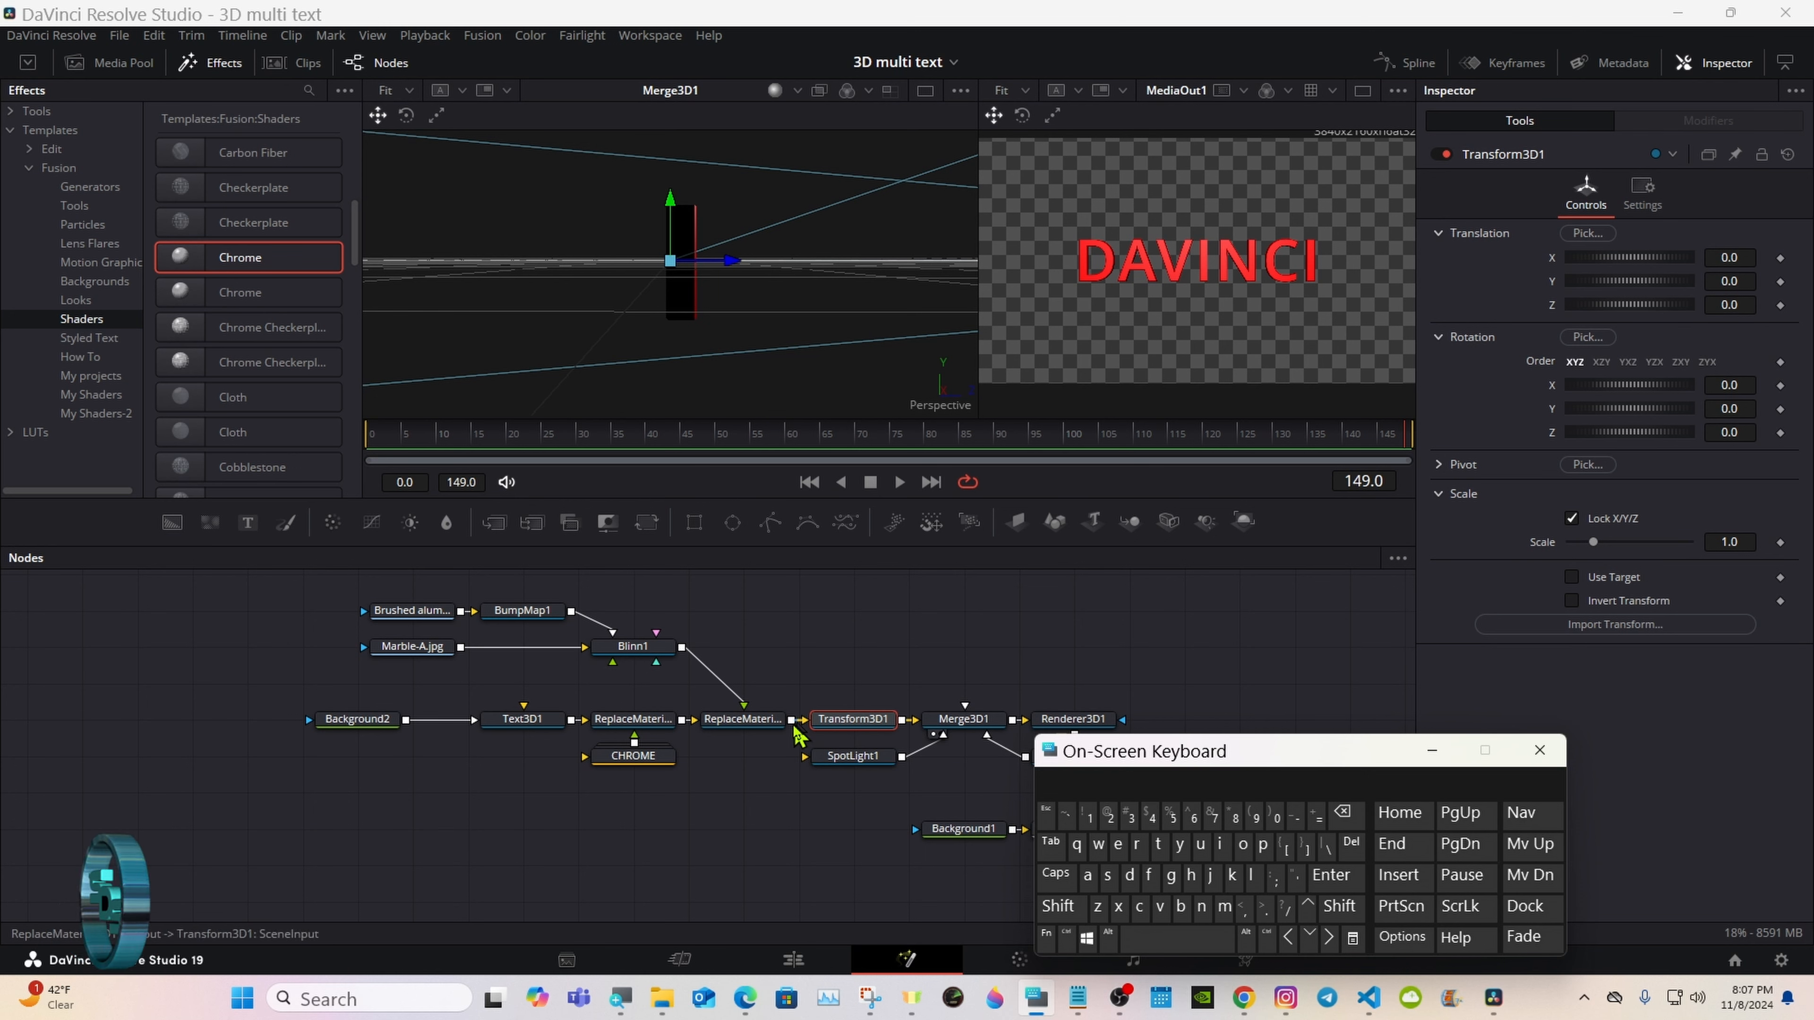
pyautogui.click(636, 721)
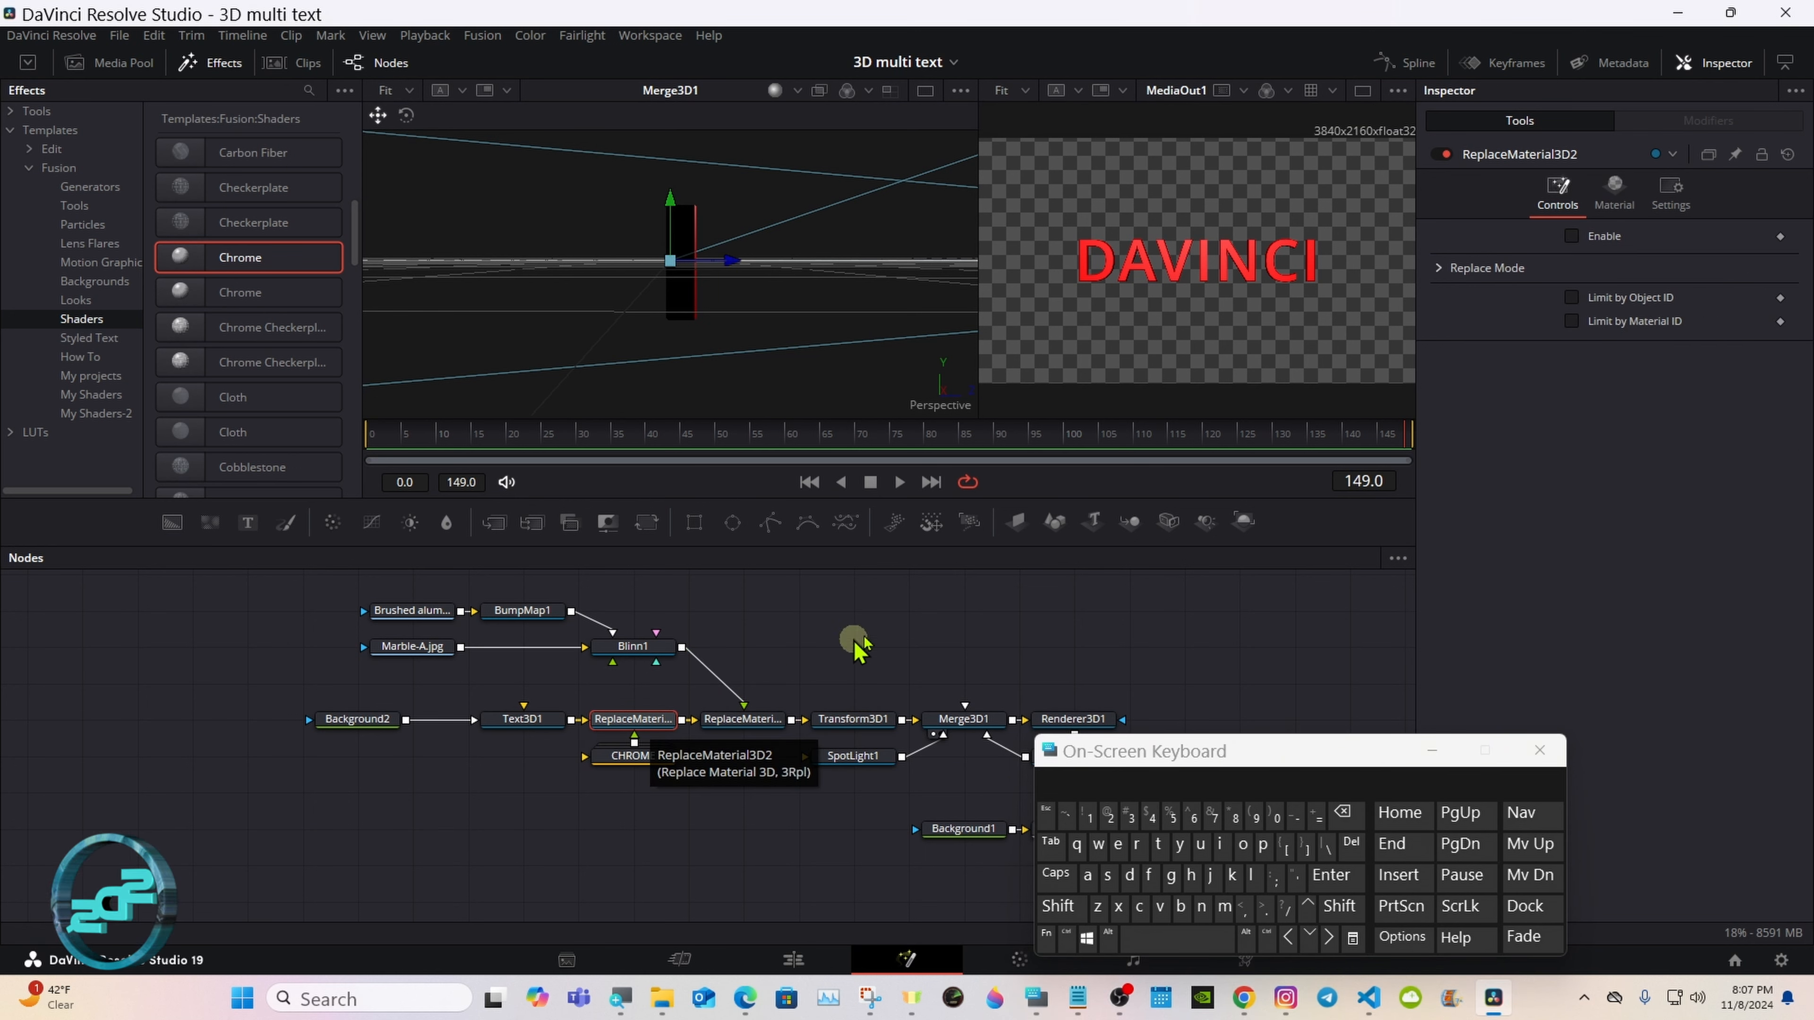
pyautogui.click(1525, 299)
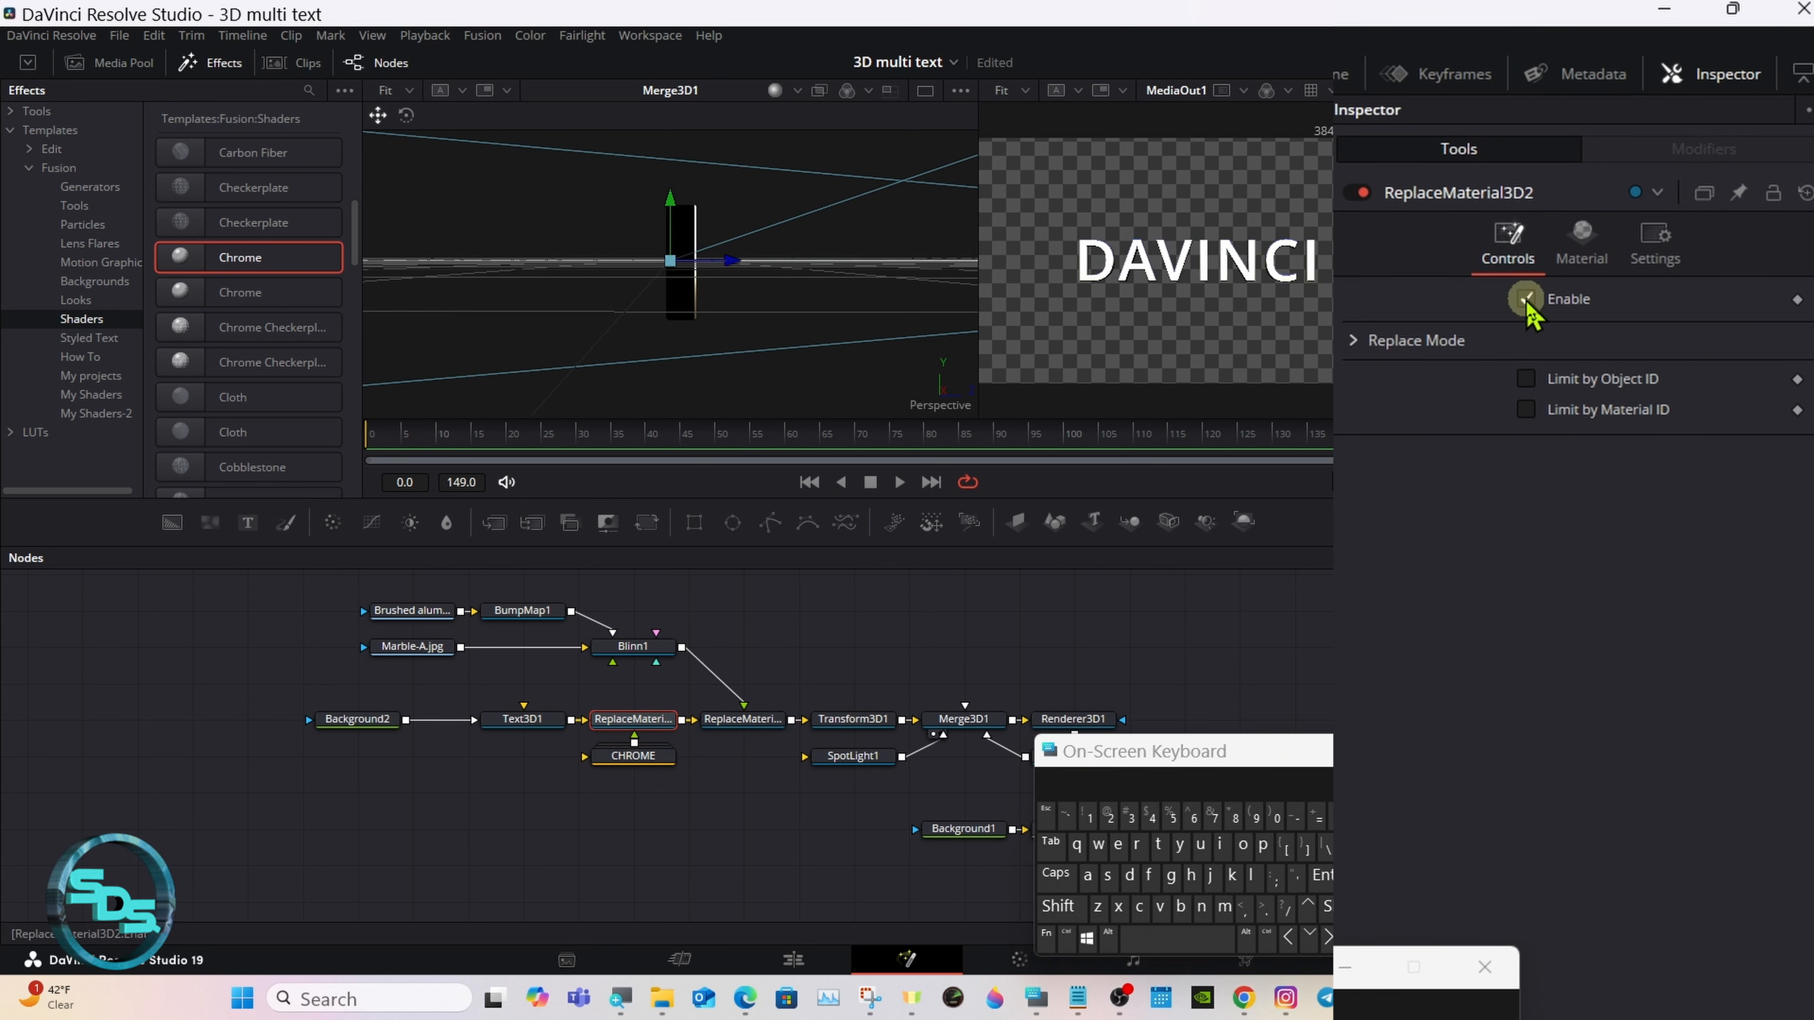
# Step: Test Transform3D1's Y rotation on the chrome text in a single MediaOut1 viewer, then reset the rotation to 0
pyautogui.click(872, 719)
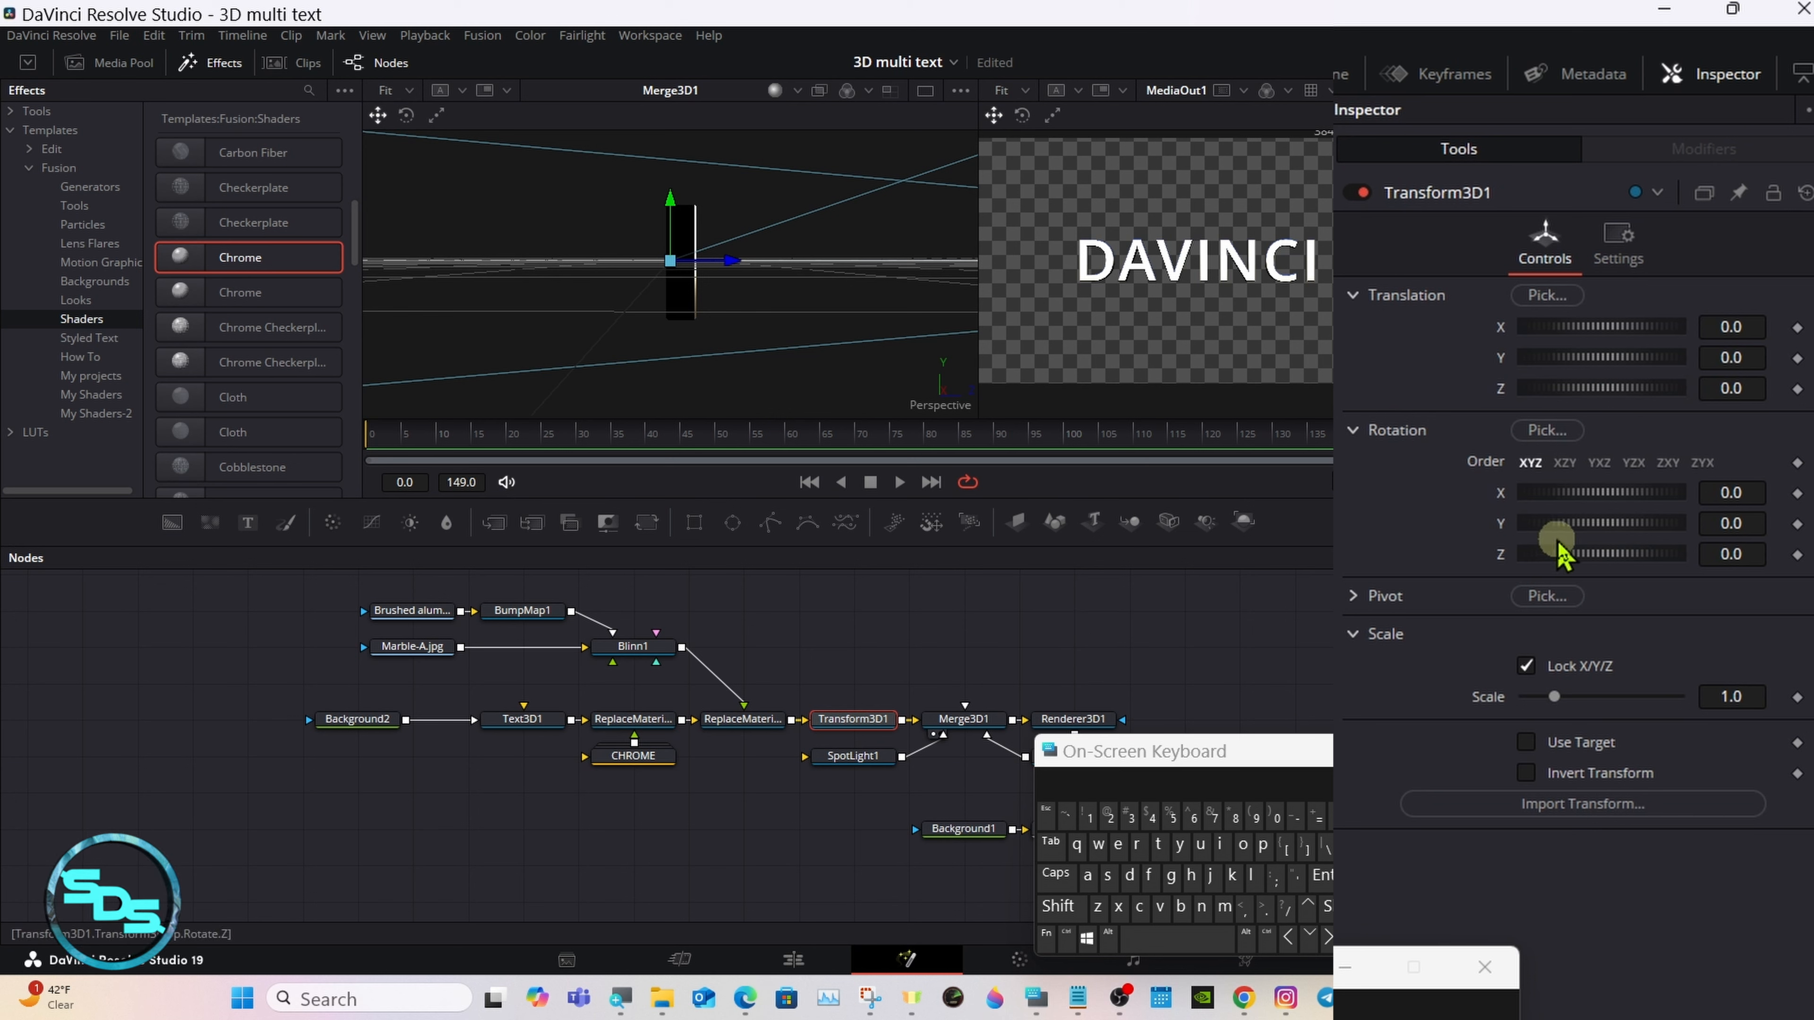
pyautogui.moveTo(1571, 526); pyautogui.dragTo(1609, 532)
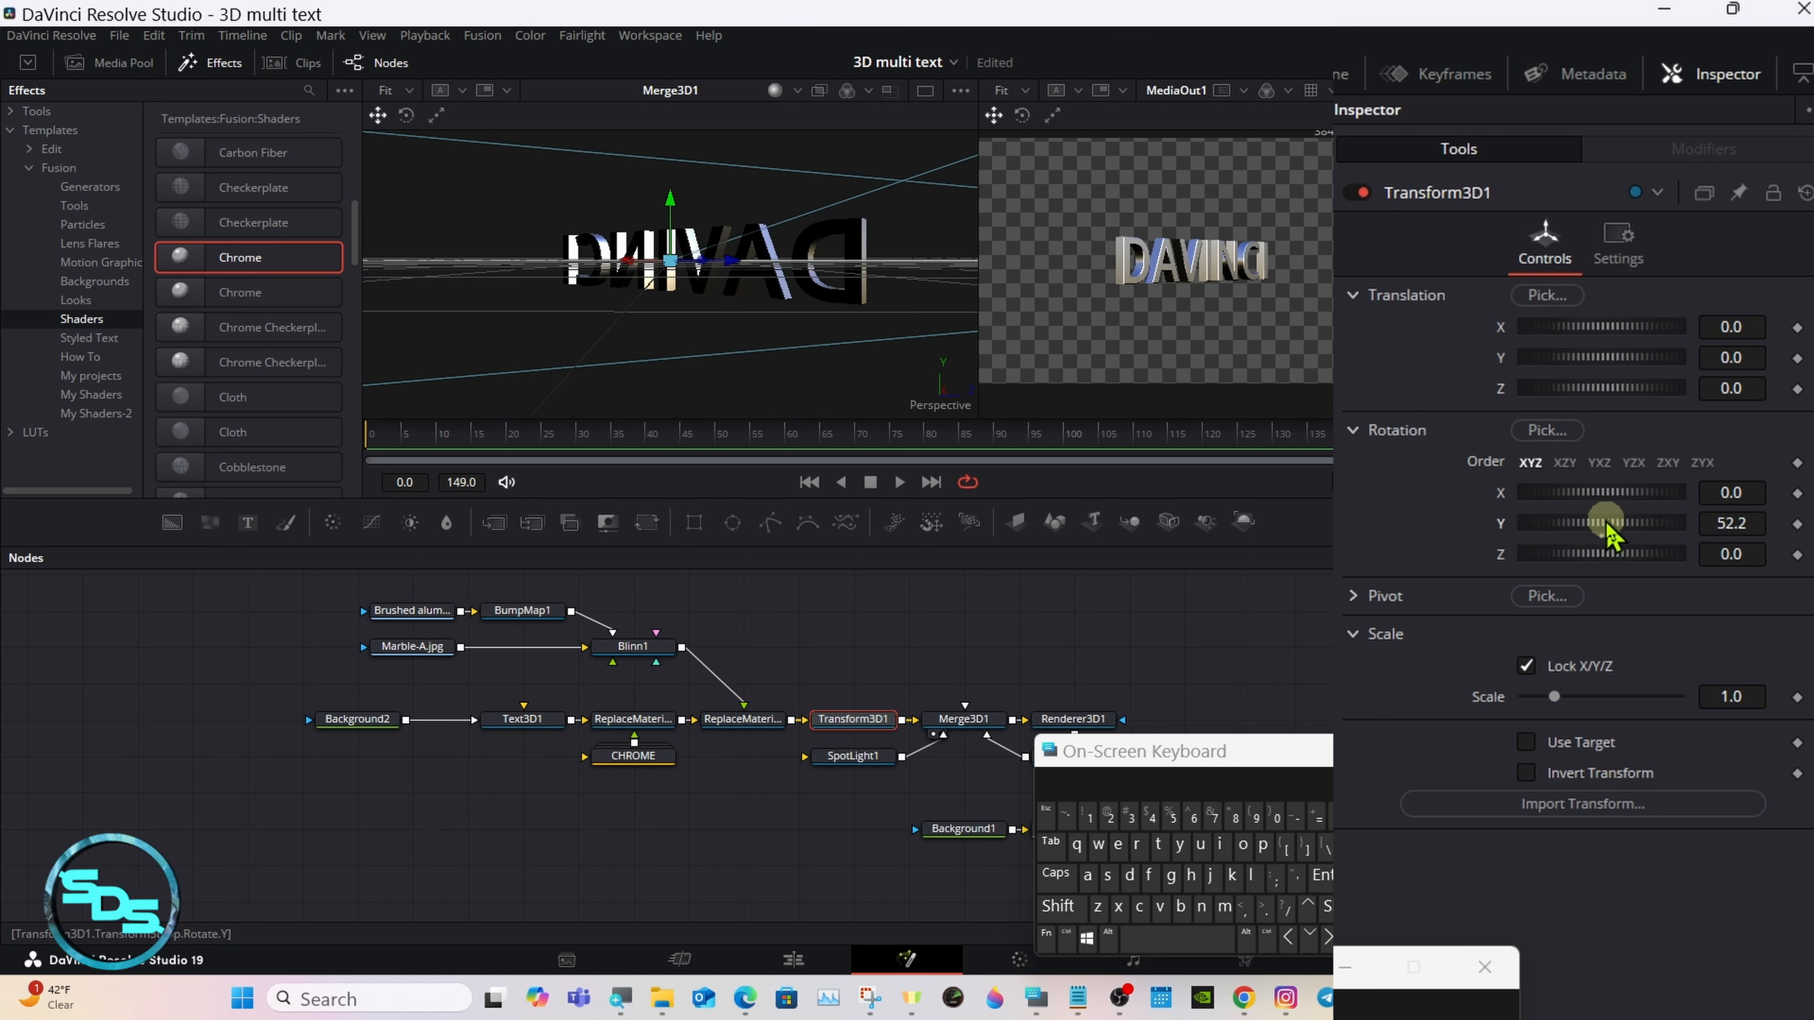
pyautogui.click(1363, 91)
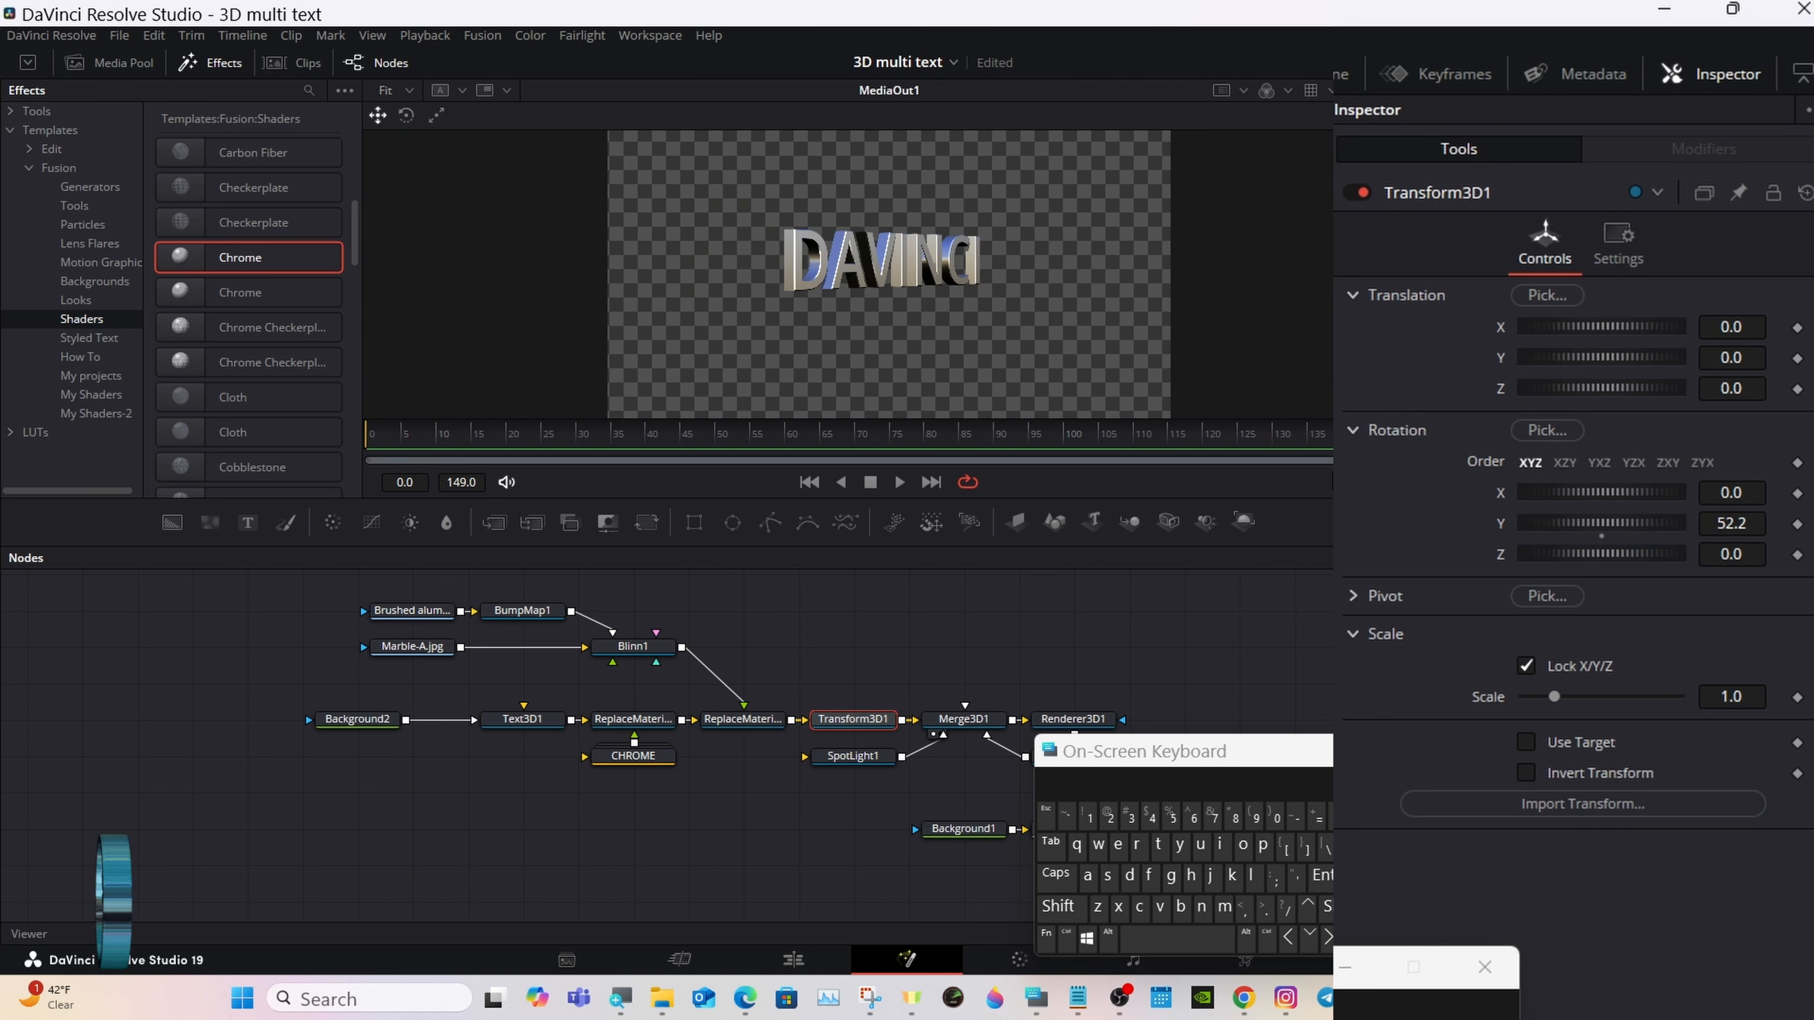
pyautogui.moveTo(1612, 519); pyautogui.dragTo(1656, 493)
pyautogui.click(1601, 536)
pyautogui.click(1601, 505)
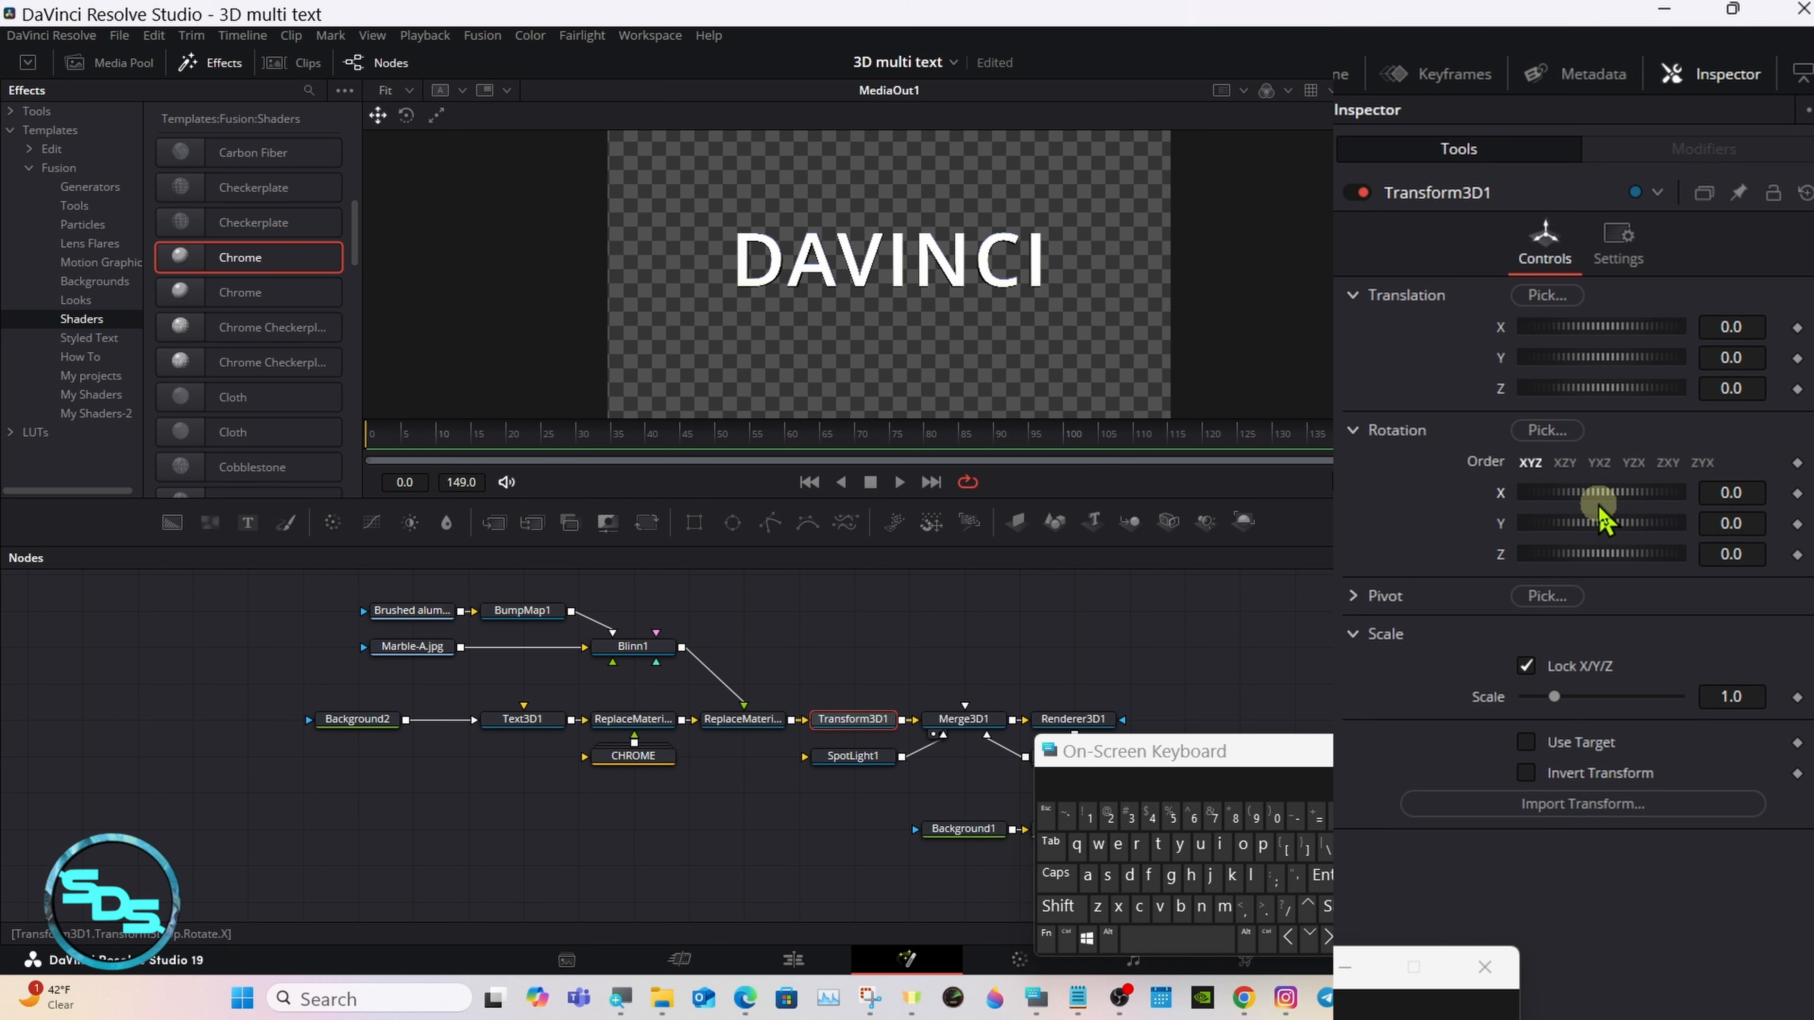
pyautogui.moveTo(1039, 749); pyautogui.dragTo(1223, 564)
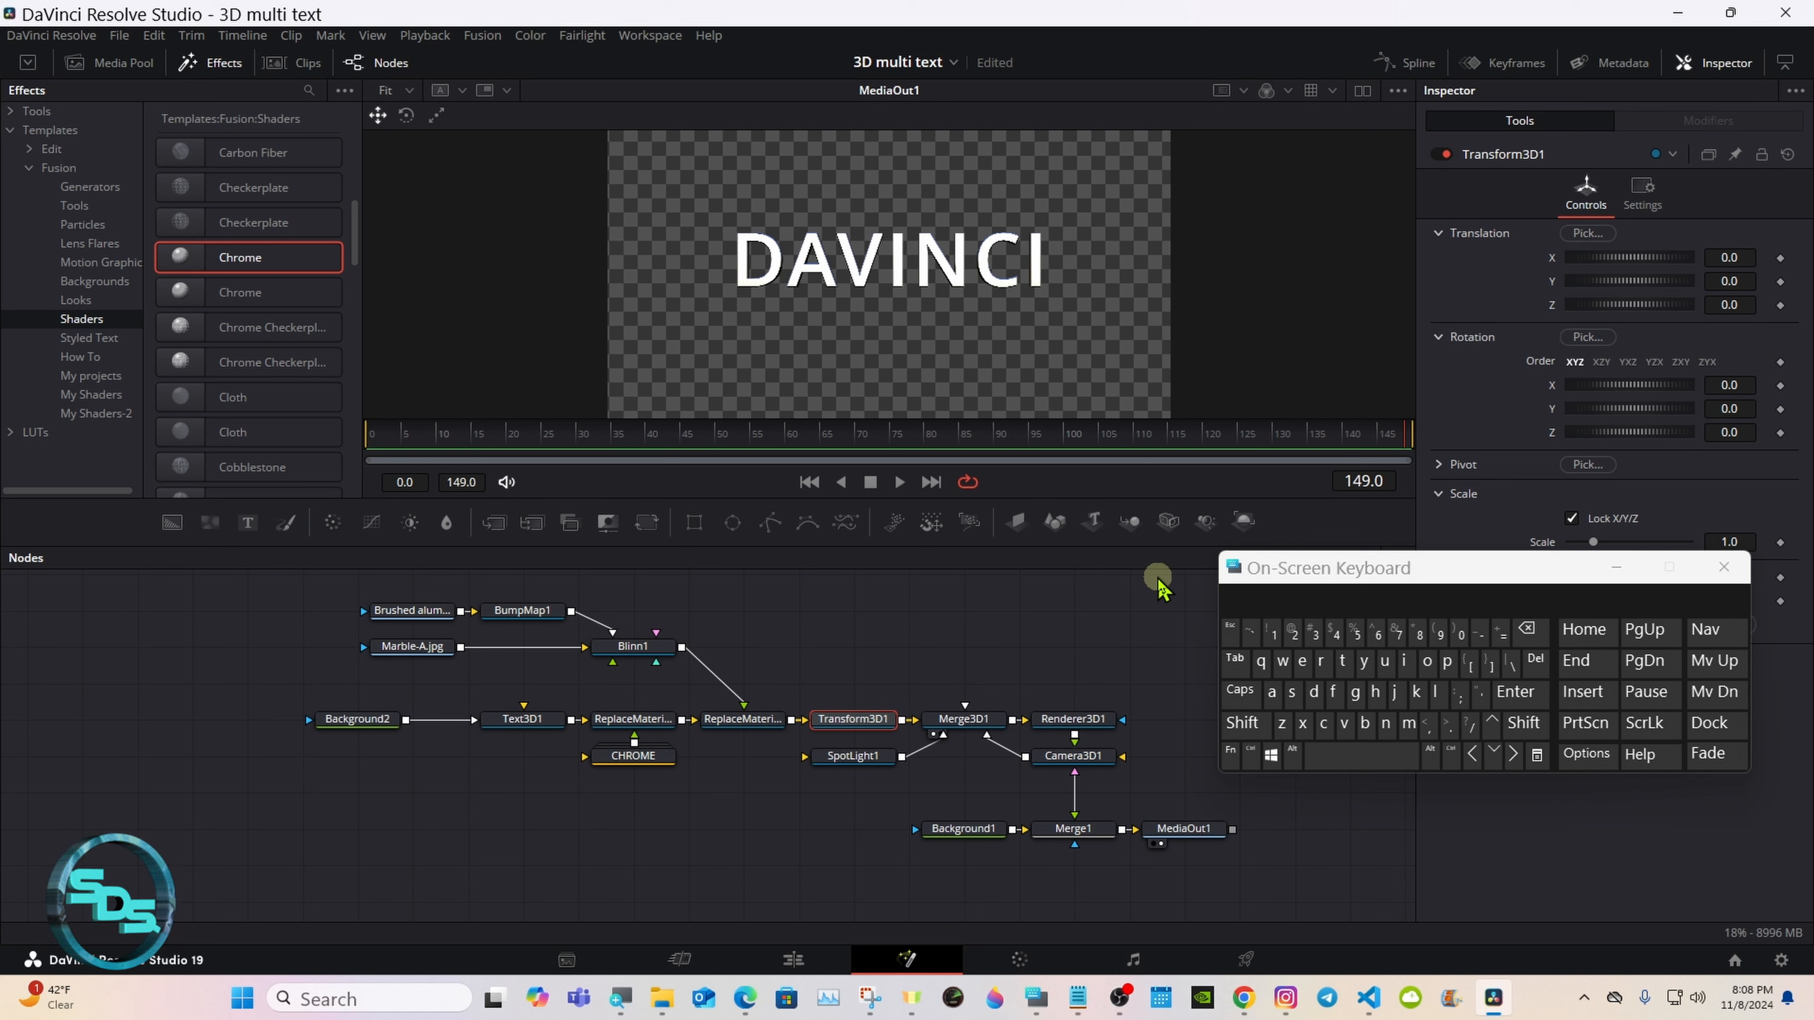
pyautogui.click(639, 721)
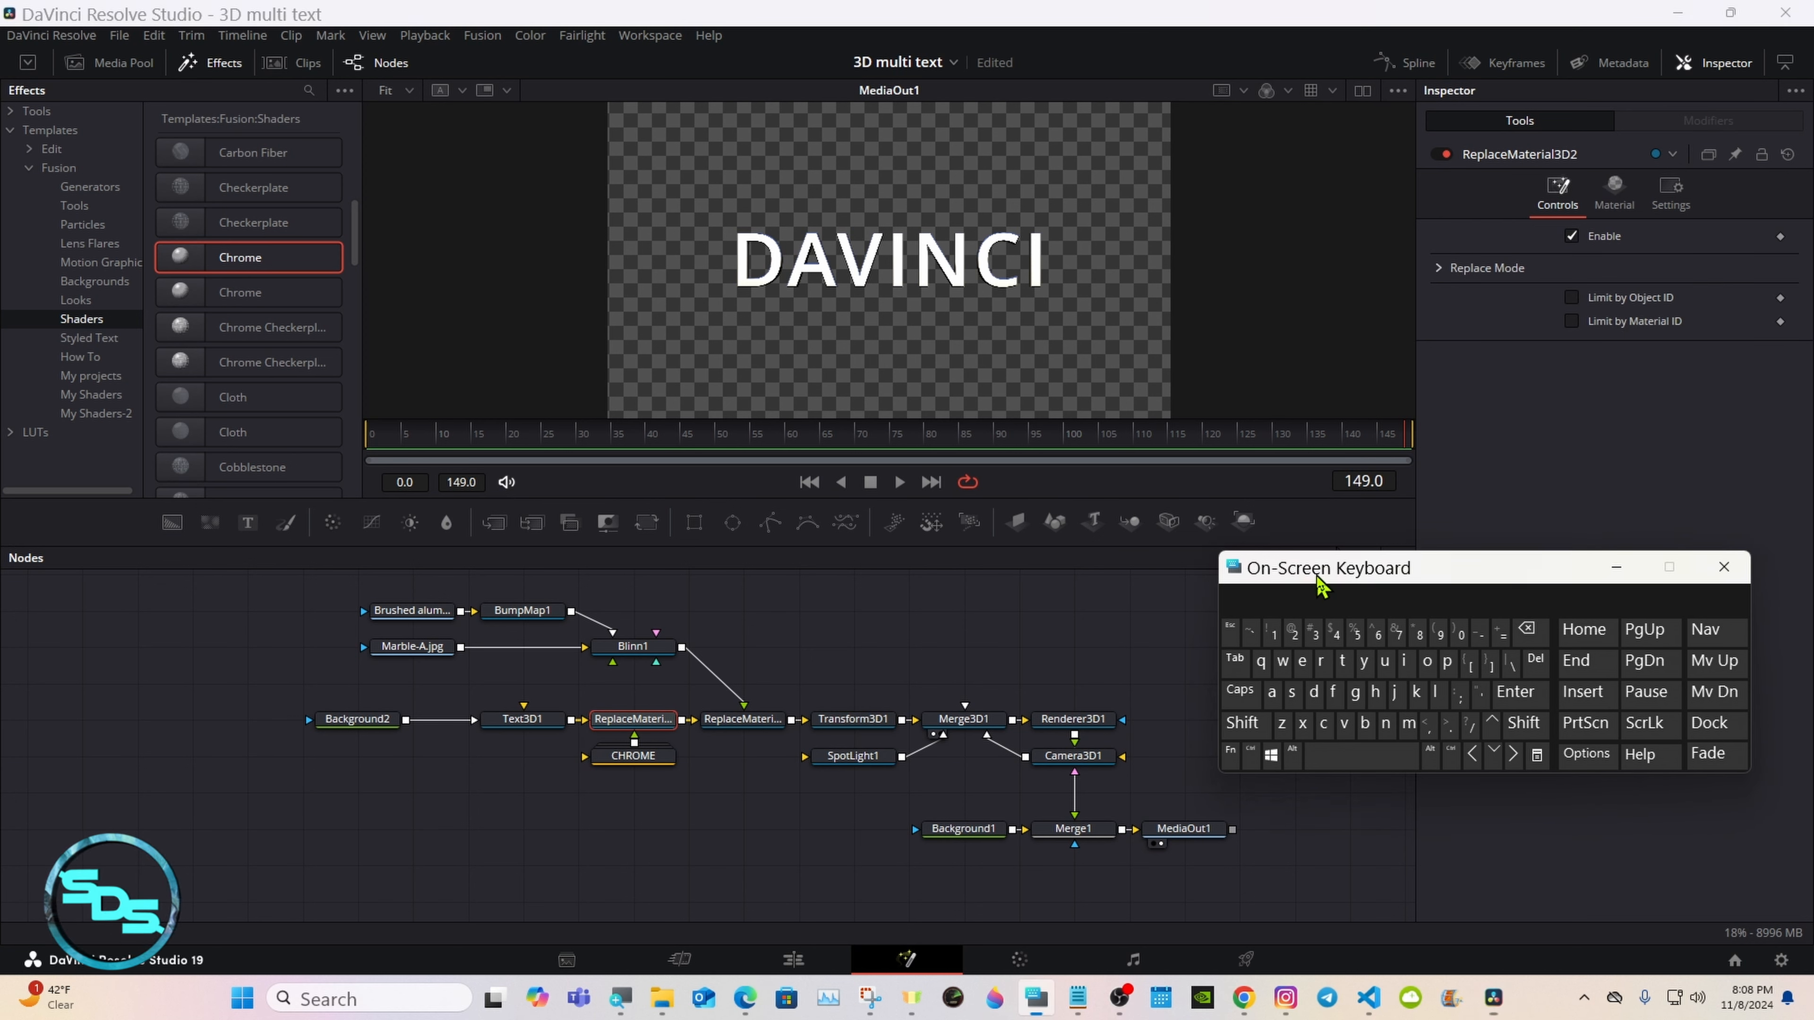
pyautogui.moveTo(1321, 586); pyautogui.dragTo(1323, 602)
pyautogui.click(652, 758)
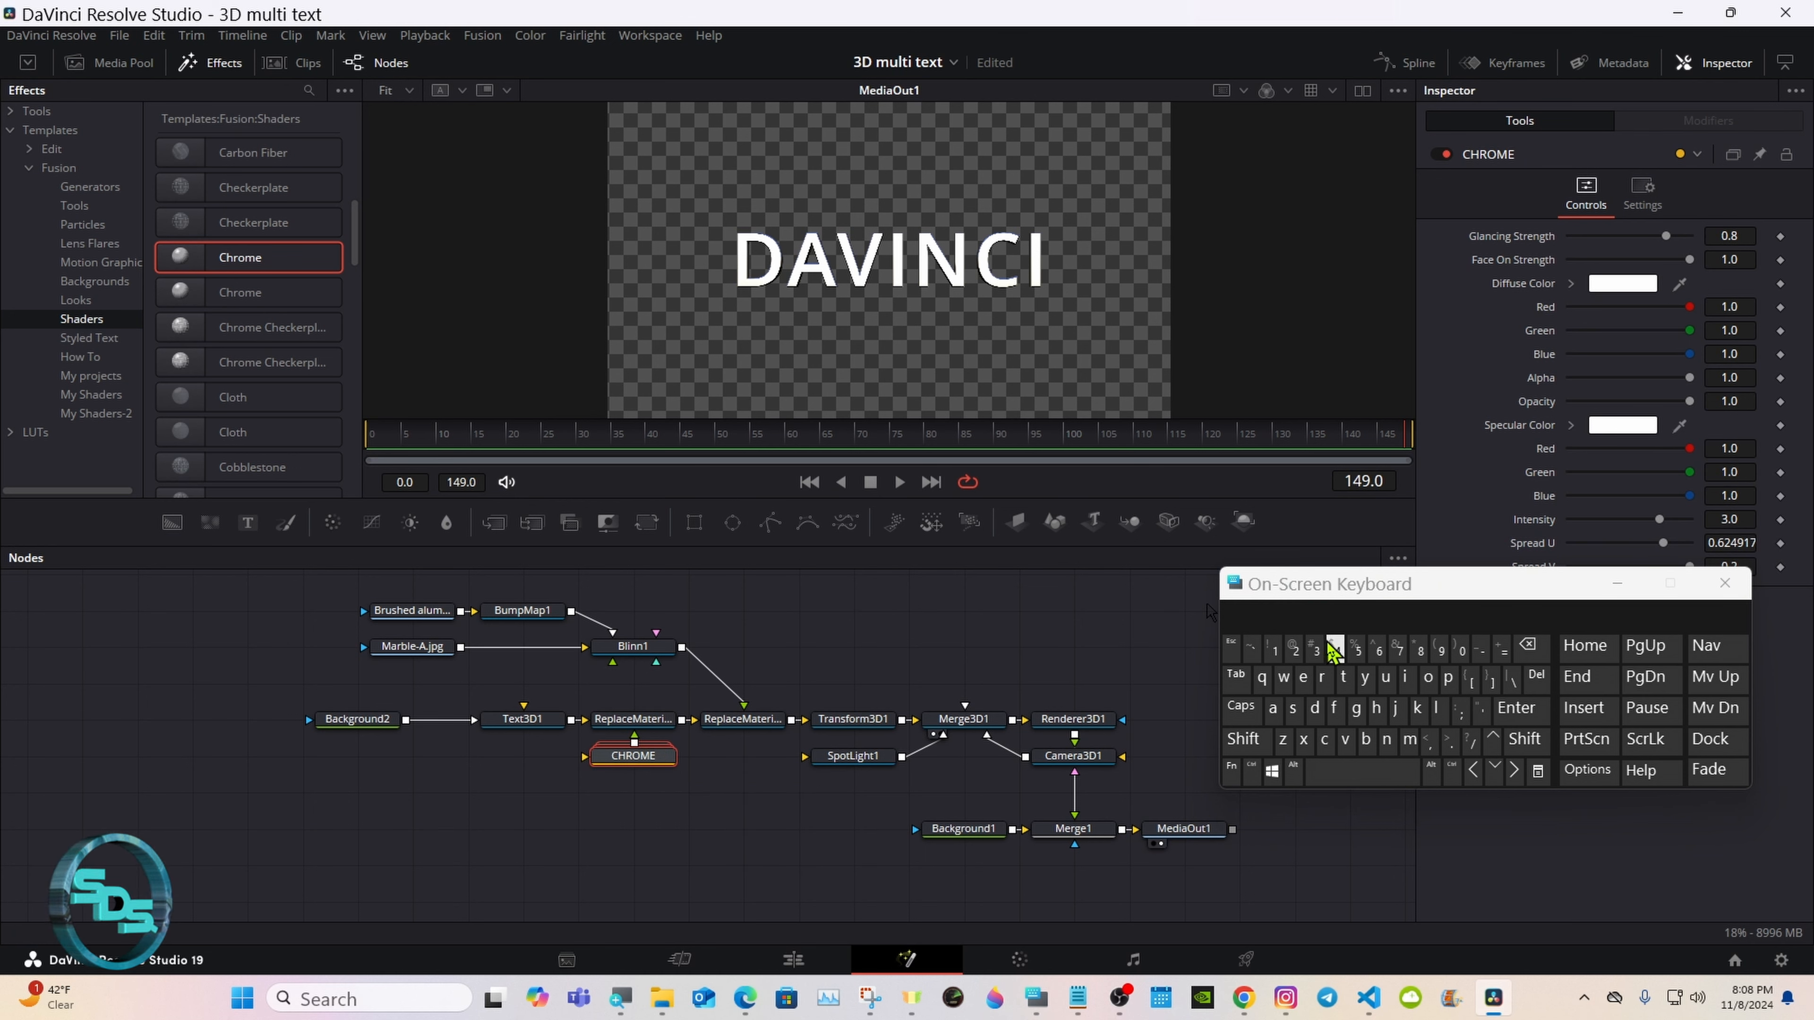
pyautogui.moveTo(1330, 599); pyautogui.dragTo(1373, 675)
pyautogui.click(829, 678)
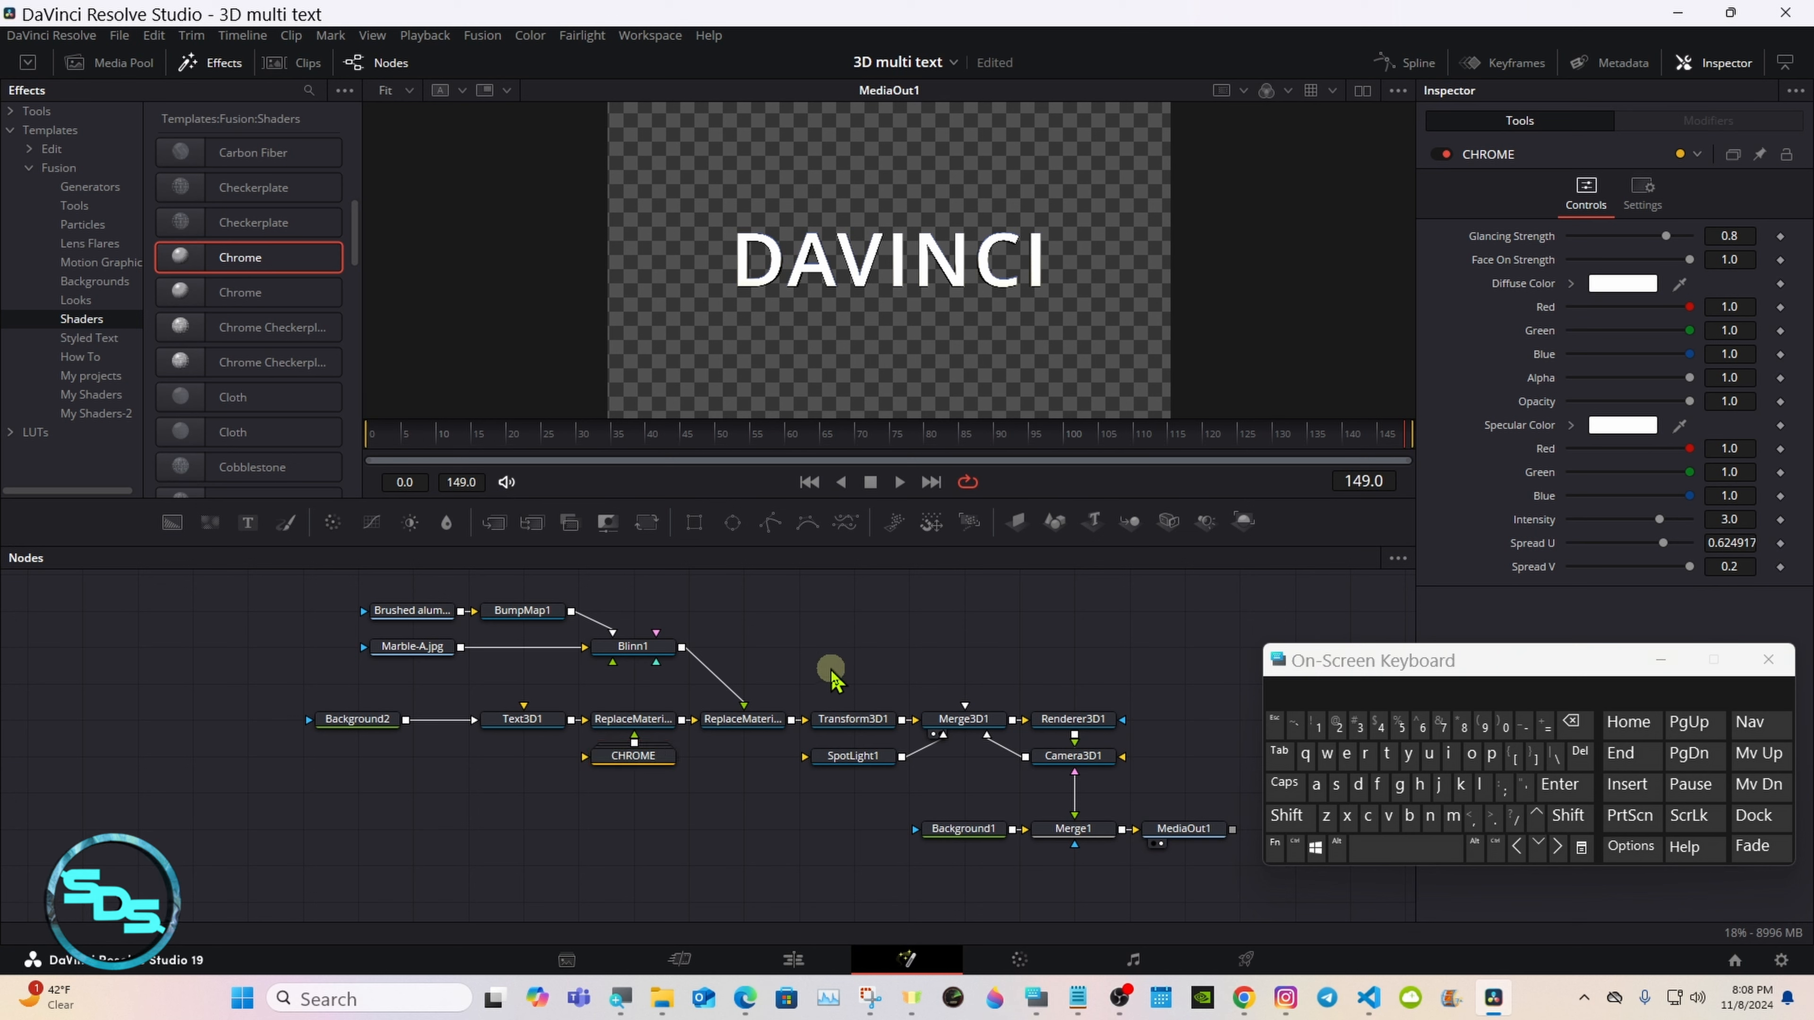
# Step: Rename the Transform3D1 node to Group Controls
pyautogui.click(833, 720)
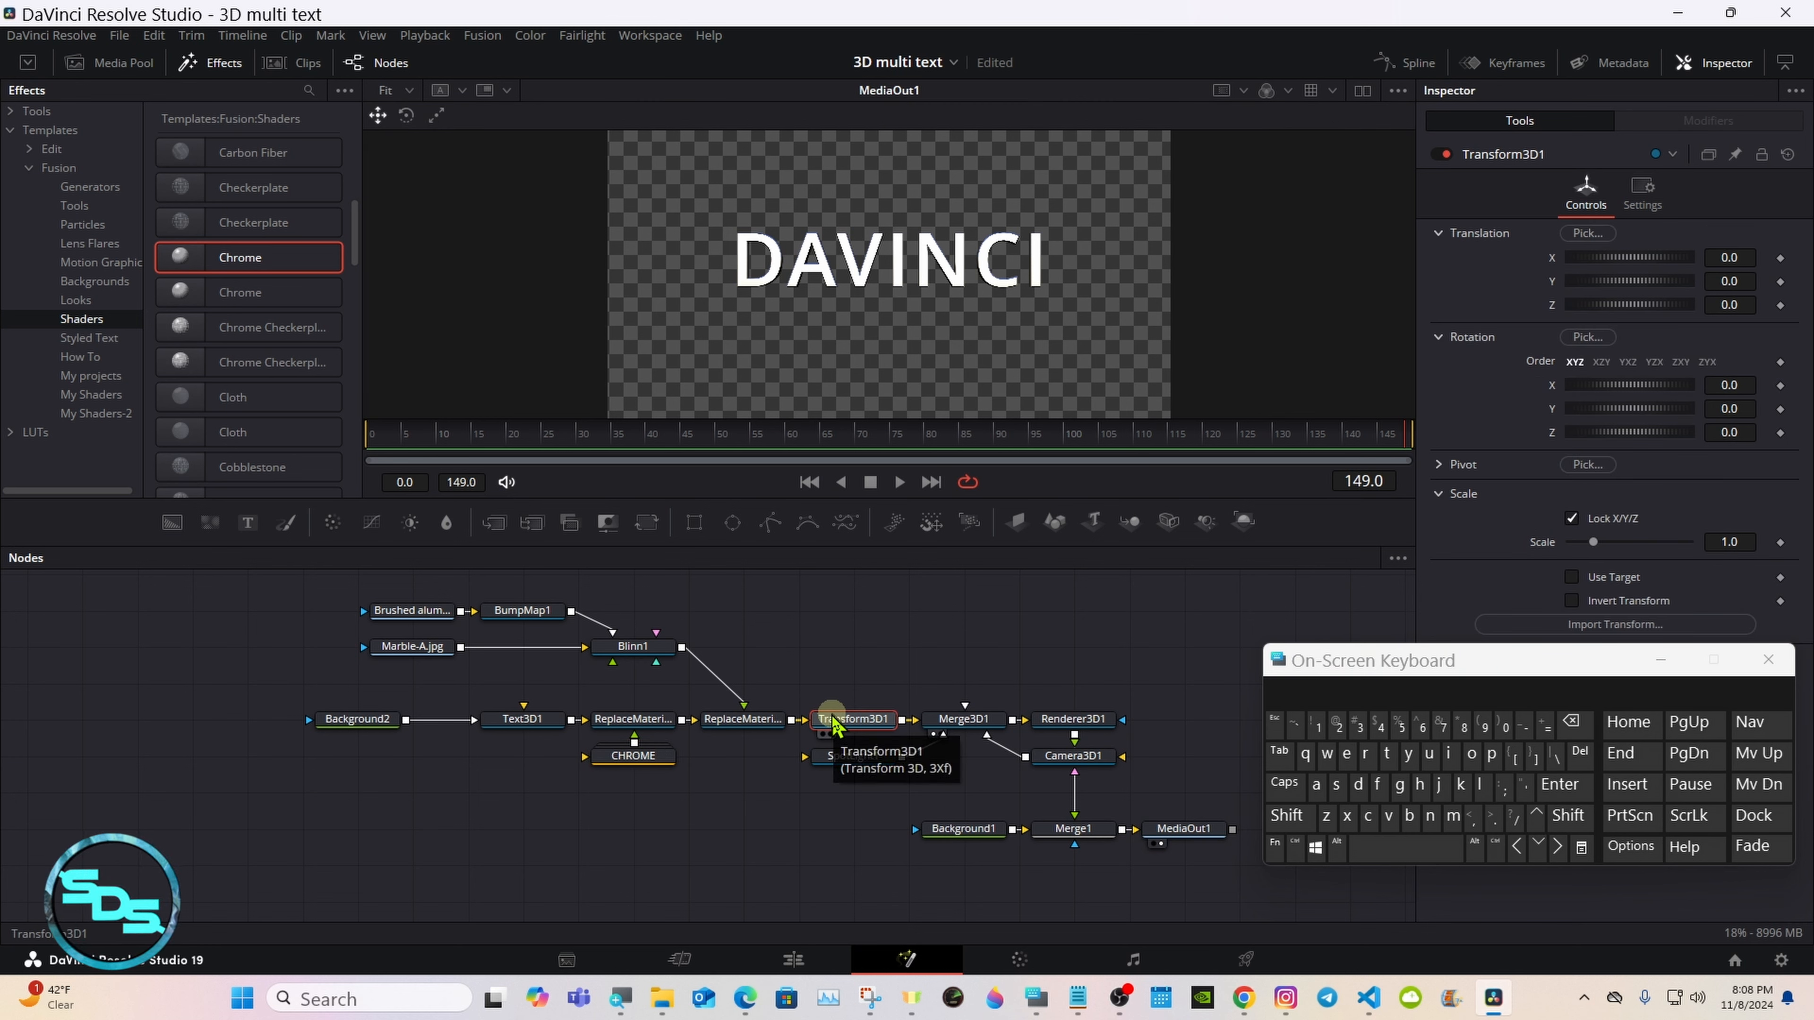
pyautogui.rightClick(832, 717)
pyautogui.click(883, 528)
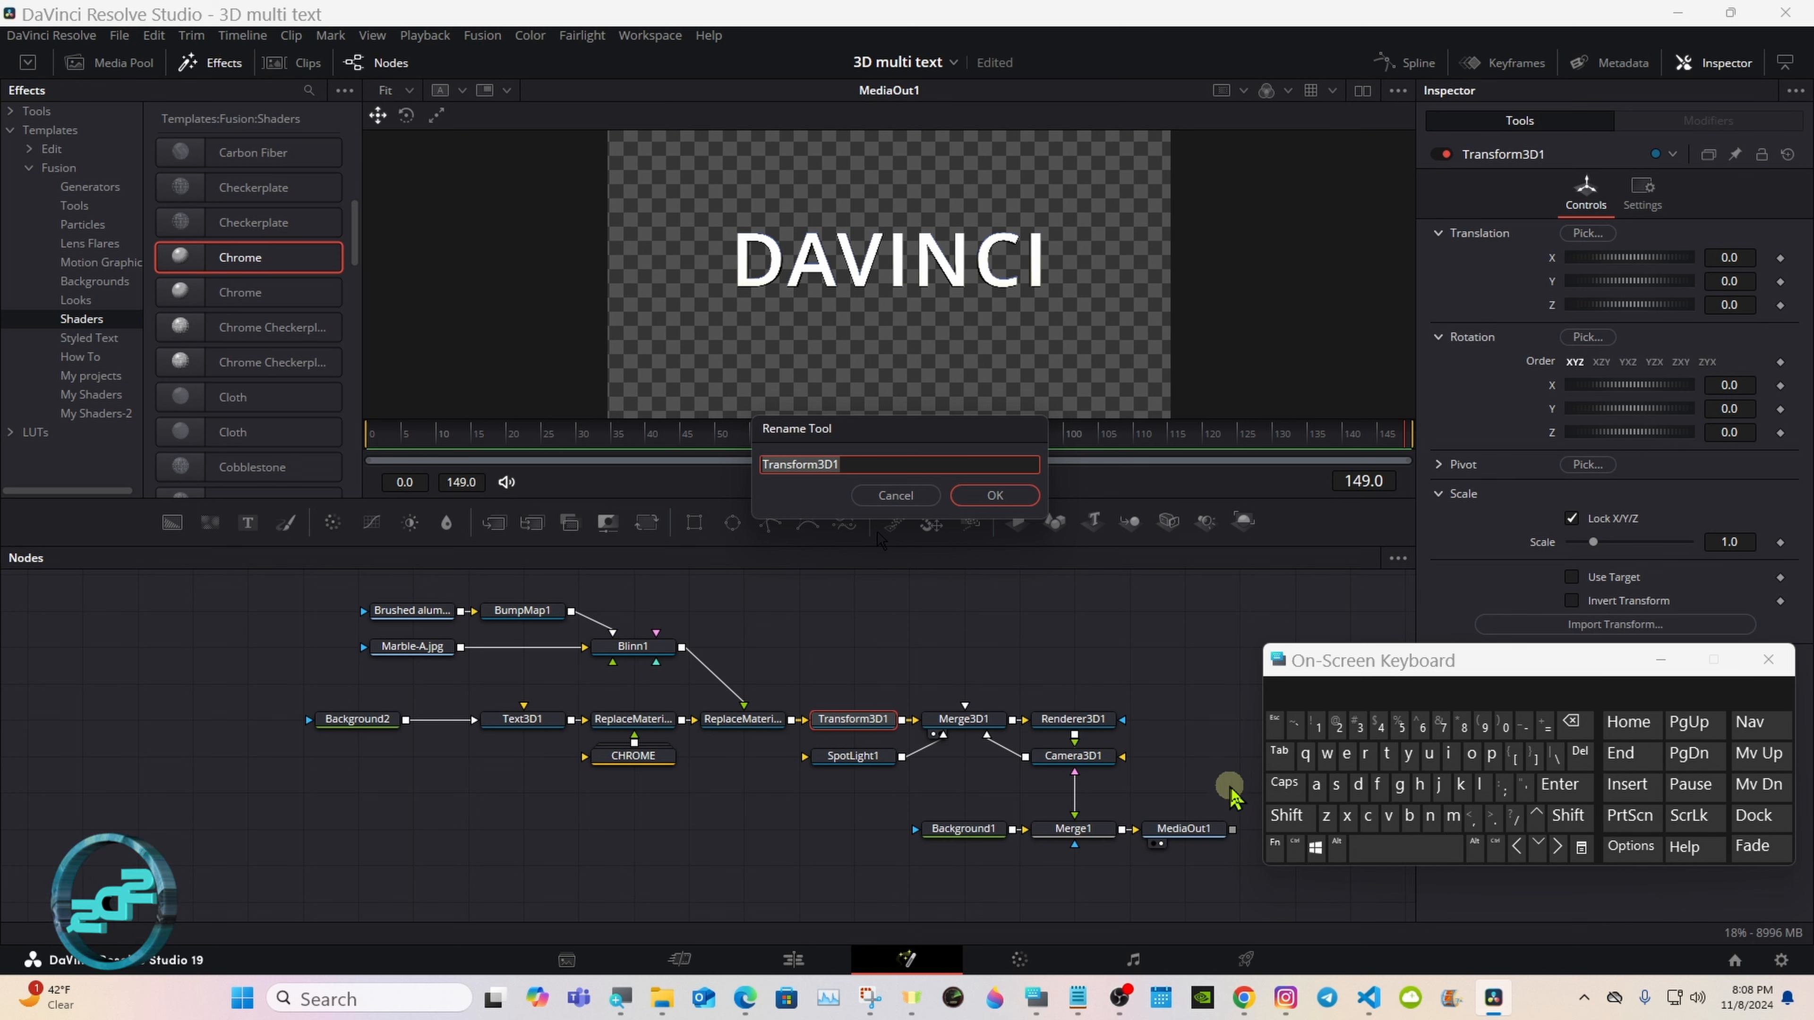
pyautogui.click(1286, 815)
pyautogui.click(1400, 784)
pyautogui.click(1365, 753)
pyautogui.click(1472, 753)
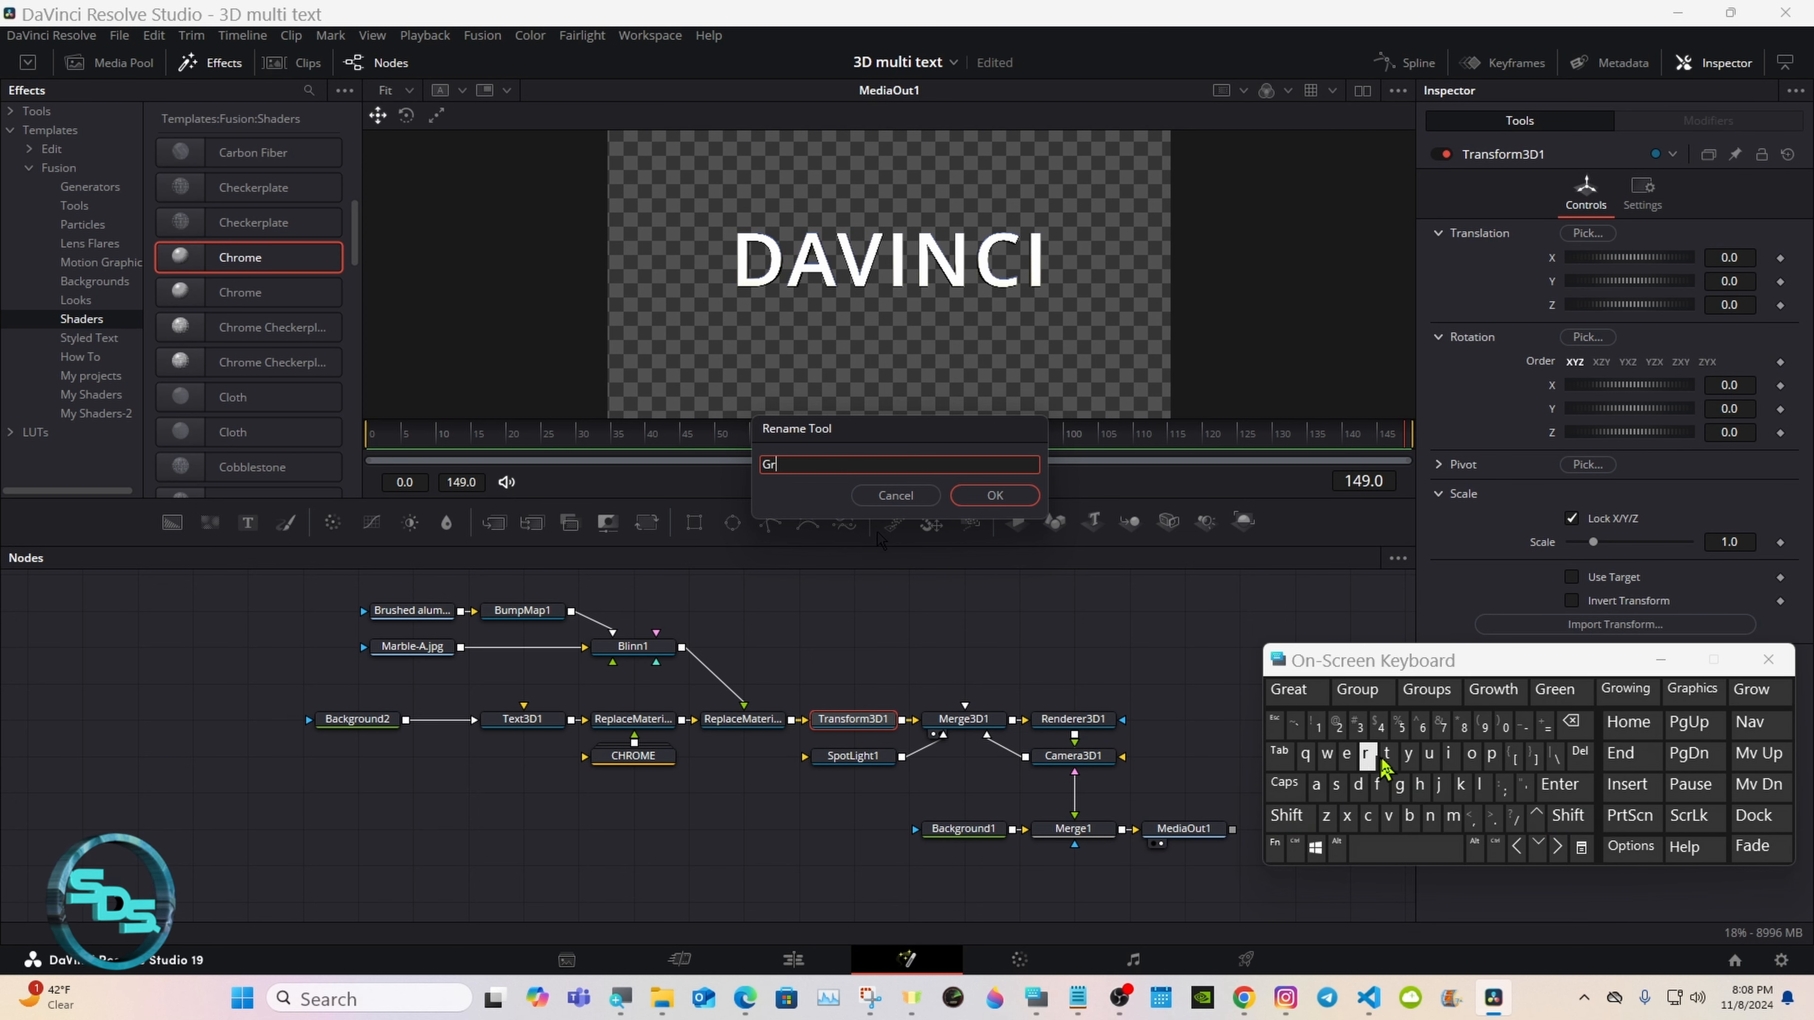
pyautogui.click(1429, 753)
pyautogui.click(1492, 753)
pyautogui.click(1405, 848)
pyautogui.click(1287, 815)
pyautogui.click(1368, 815)
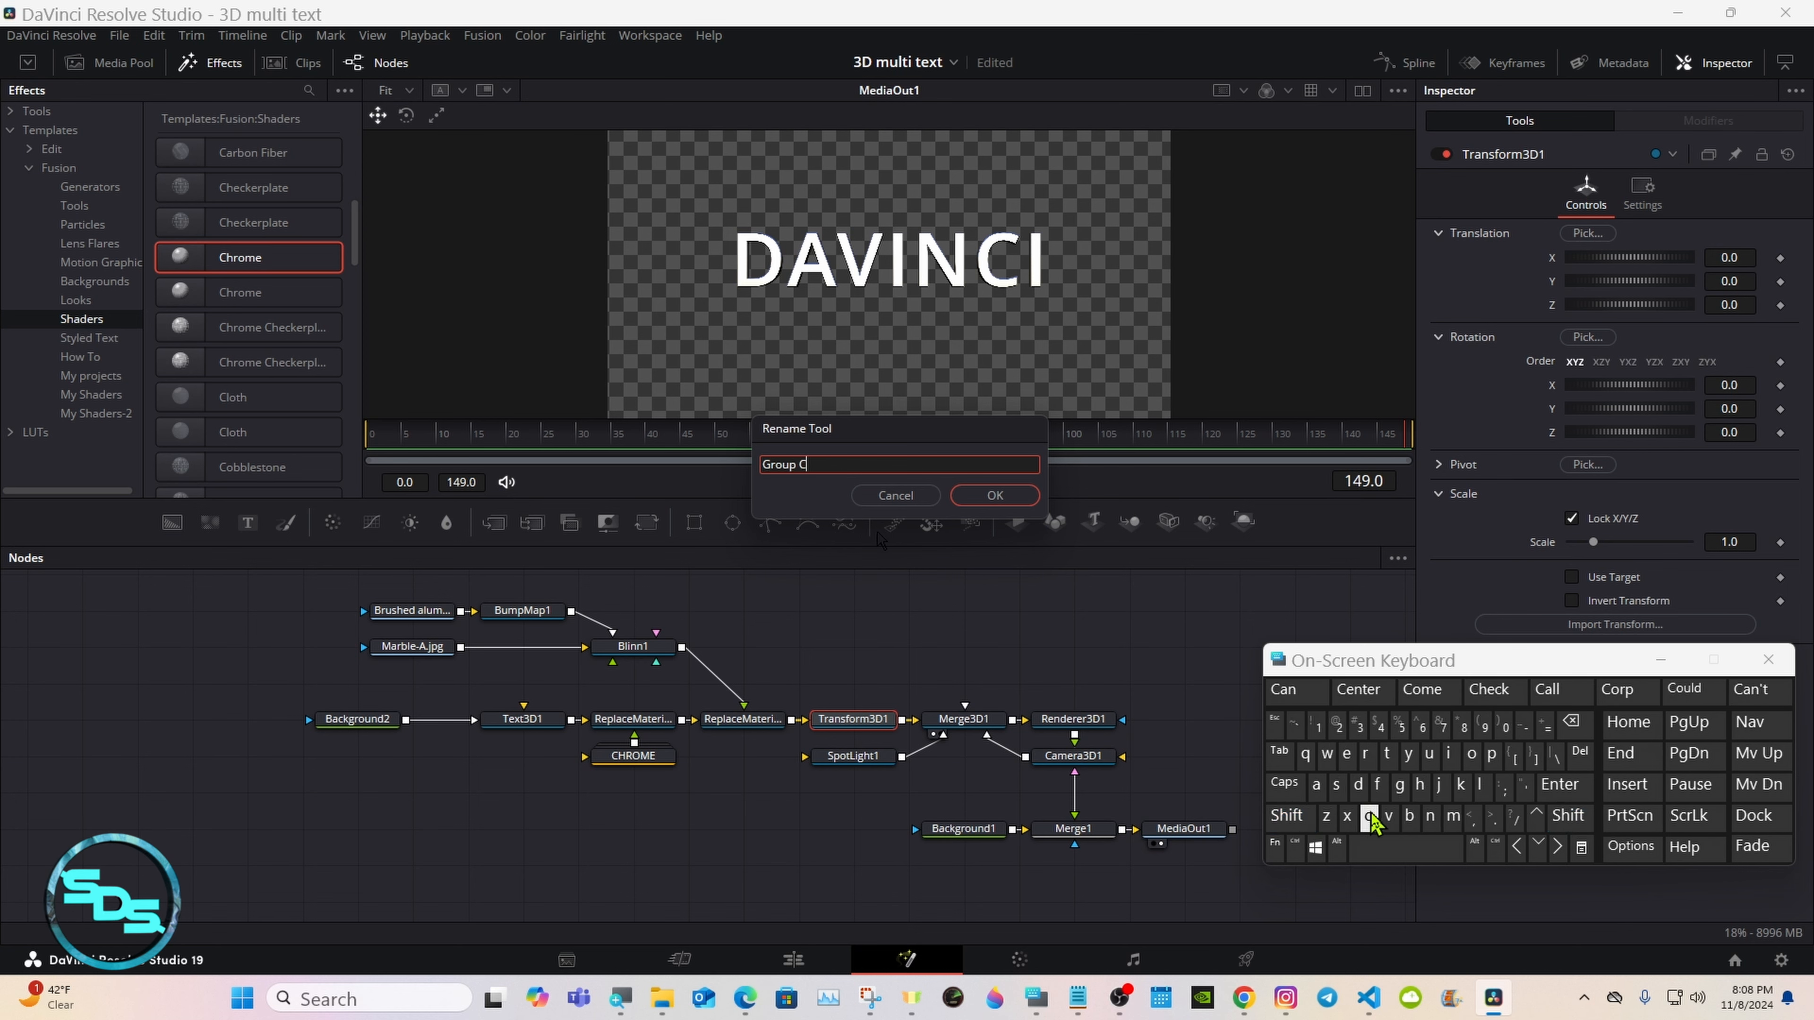
pyautogui.click(1471, 753)
pyautogui.click(1431, 816)
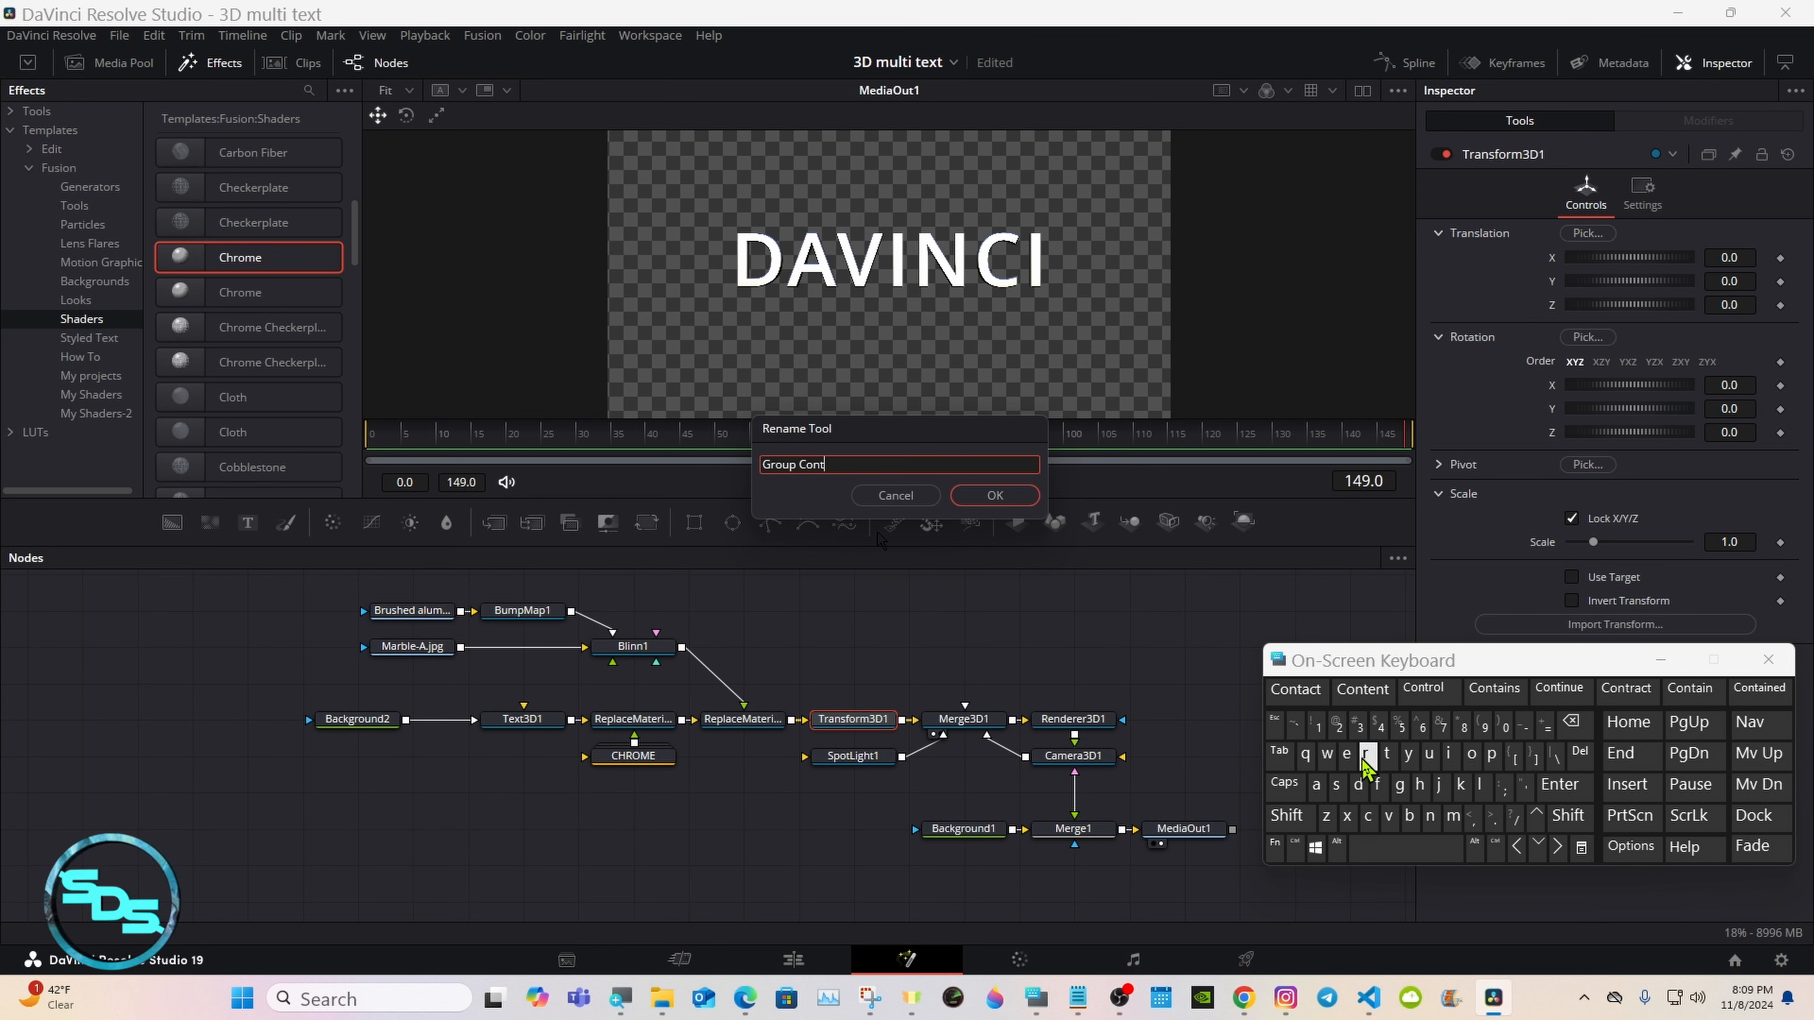
pyautogui.click(1386, 753)
pyautogui.click(1386, 753)
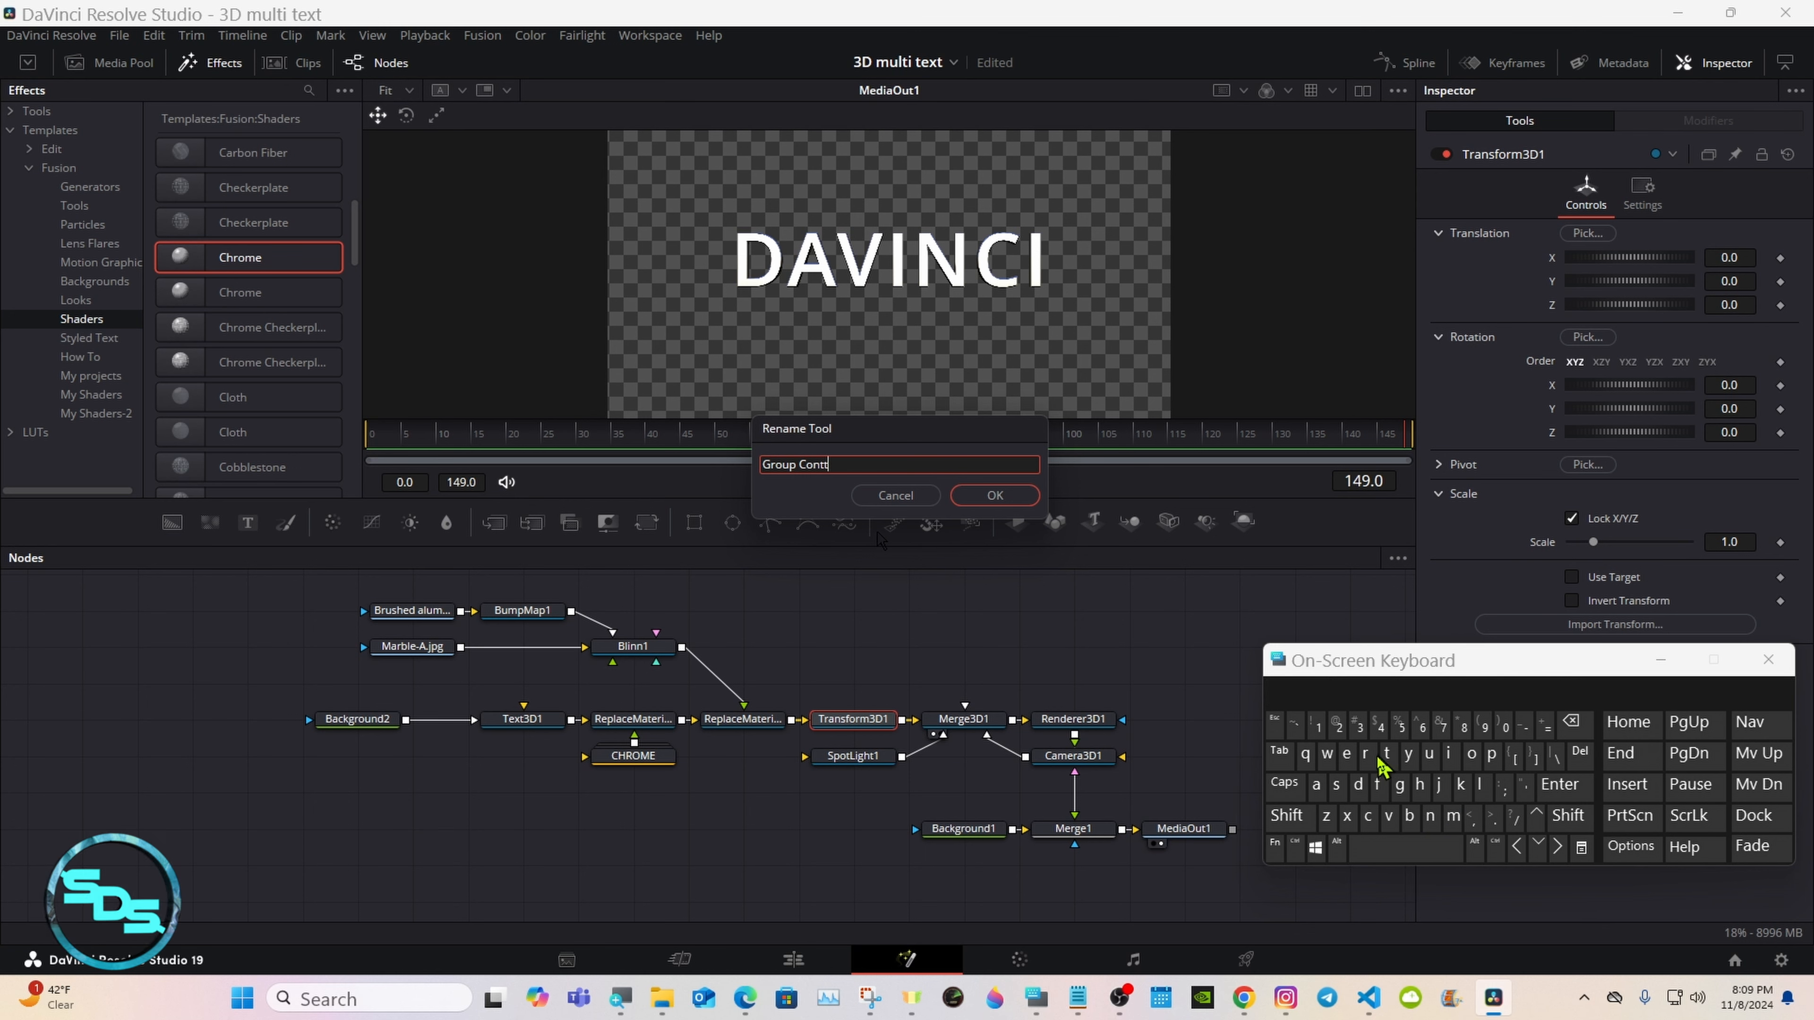
pyautogui.click(1571, 722)
pyautogui.click(1364, 753)
pyautogui.click(1495, 690)
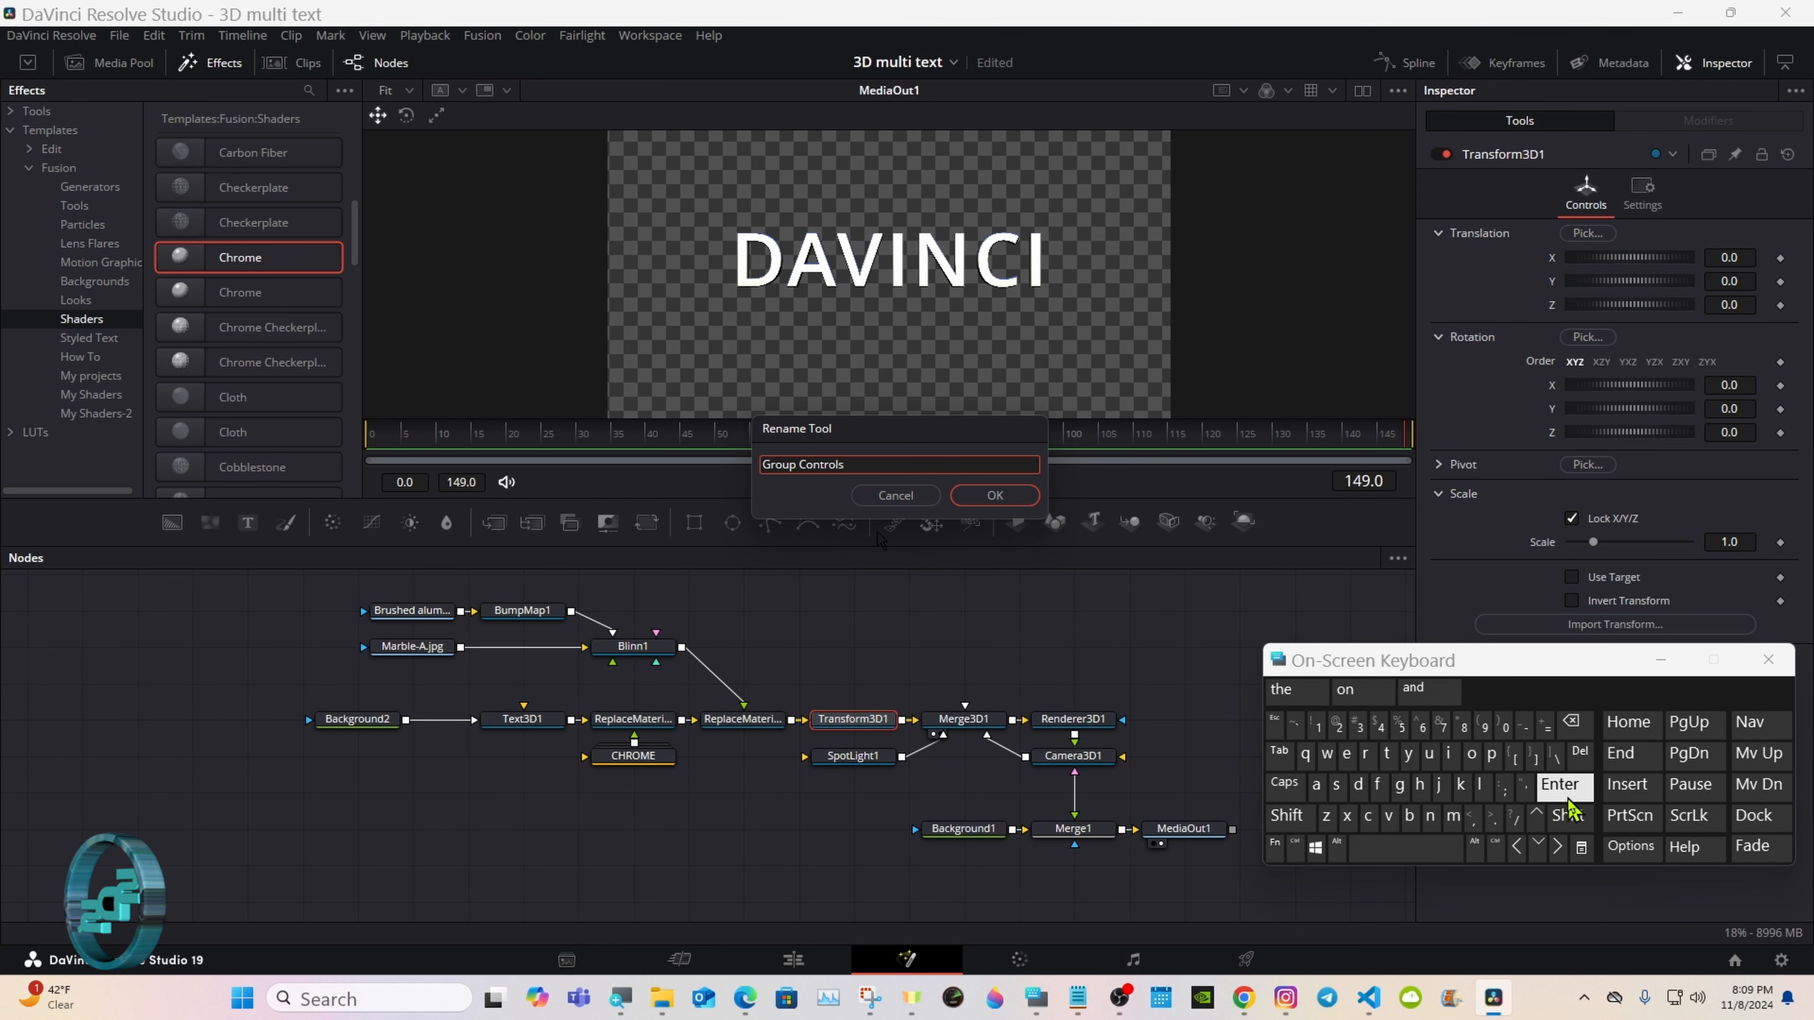
pyautogui.click(1560, 784)
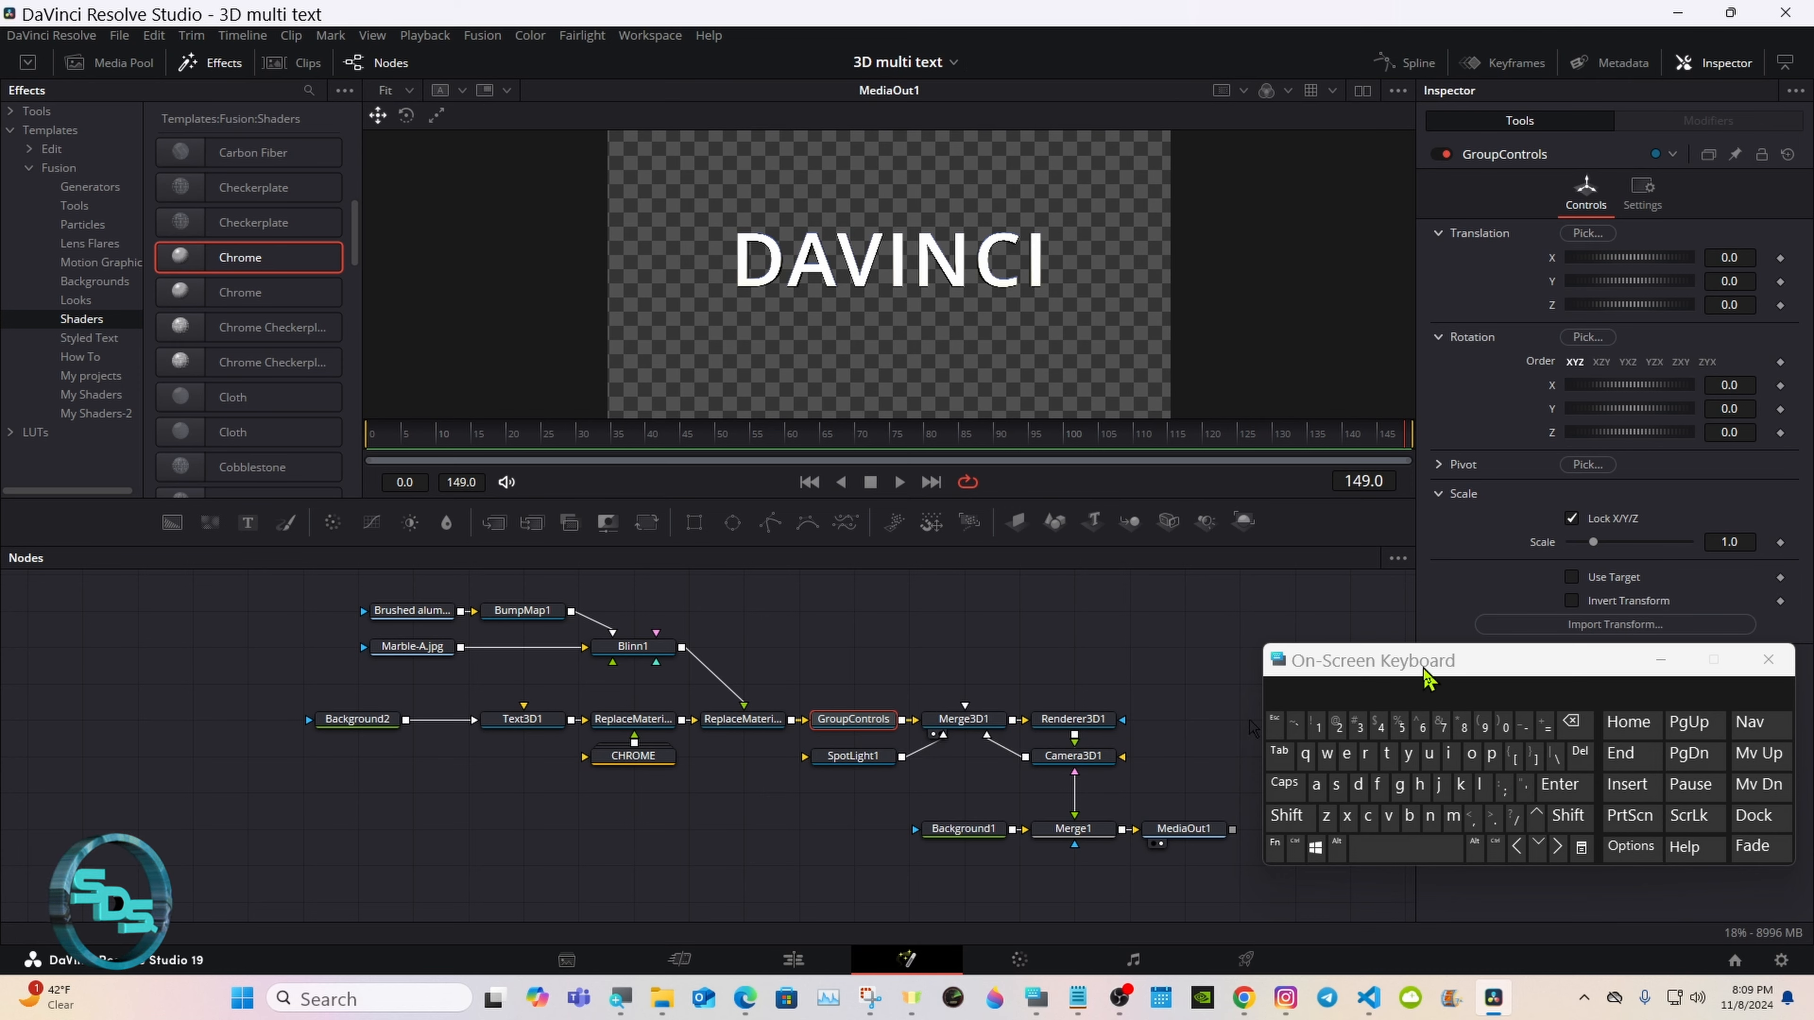
# Step: Show the Merge3D1 and MediaOut1 viewers side by side and set GroupControls' Z pivot to 0.05
pyautogui.moveTo(1426, 672); pyautogui.dragTo(983, 781)
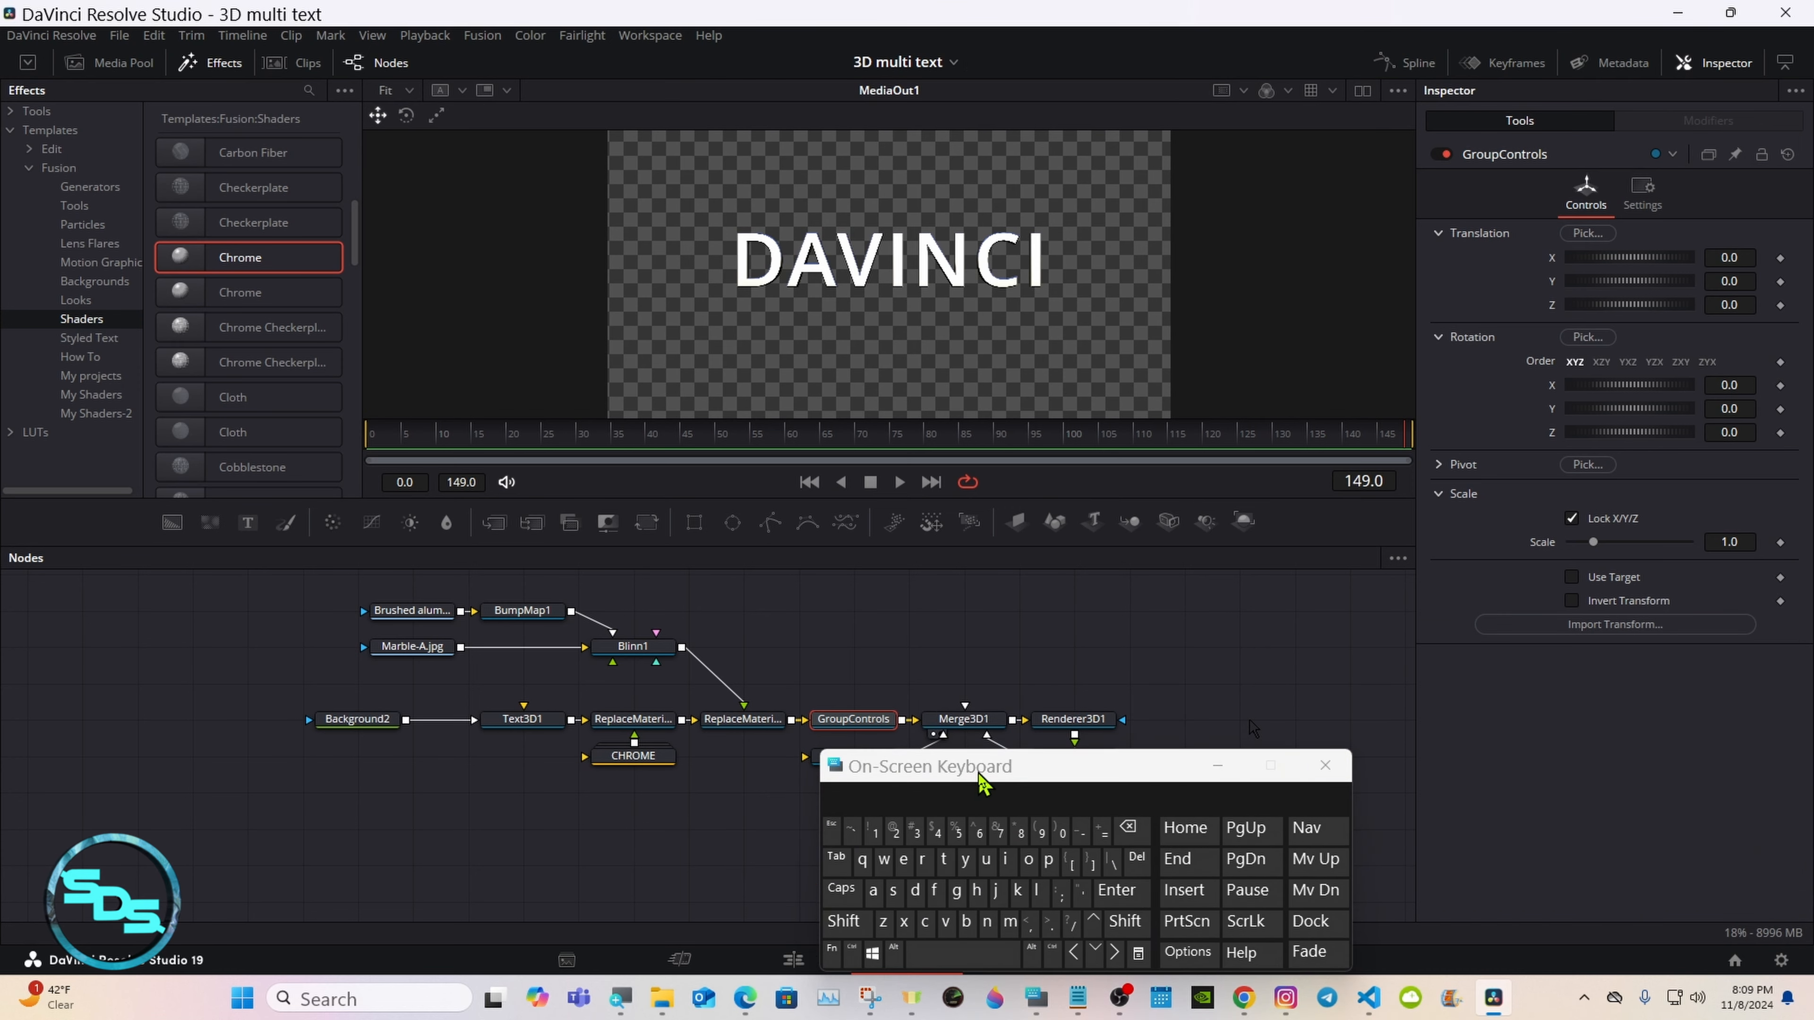
pyautogui.click(1439, 466)
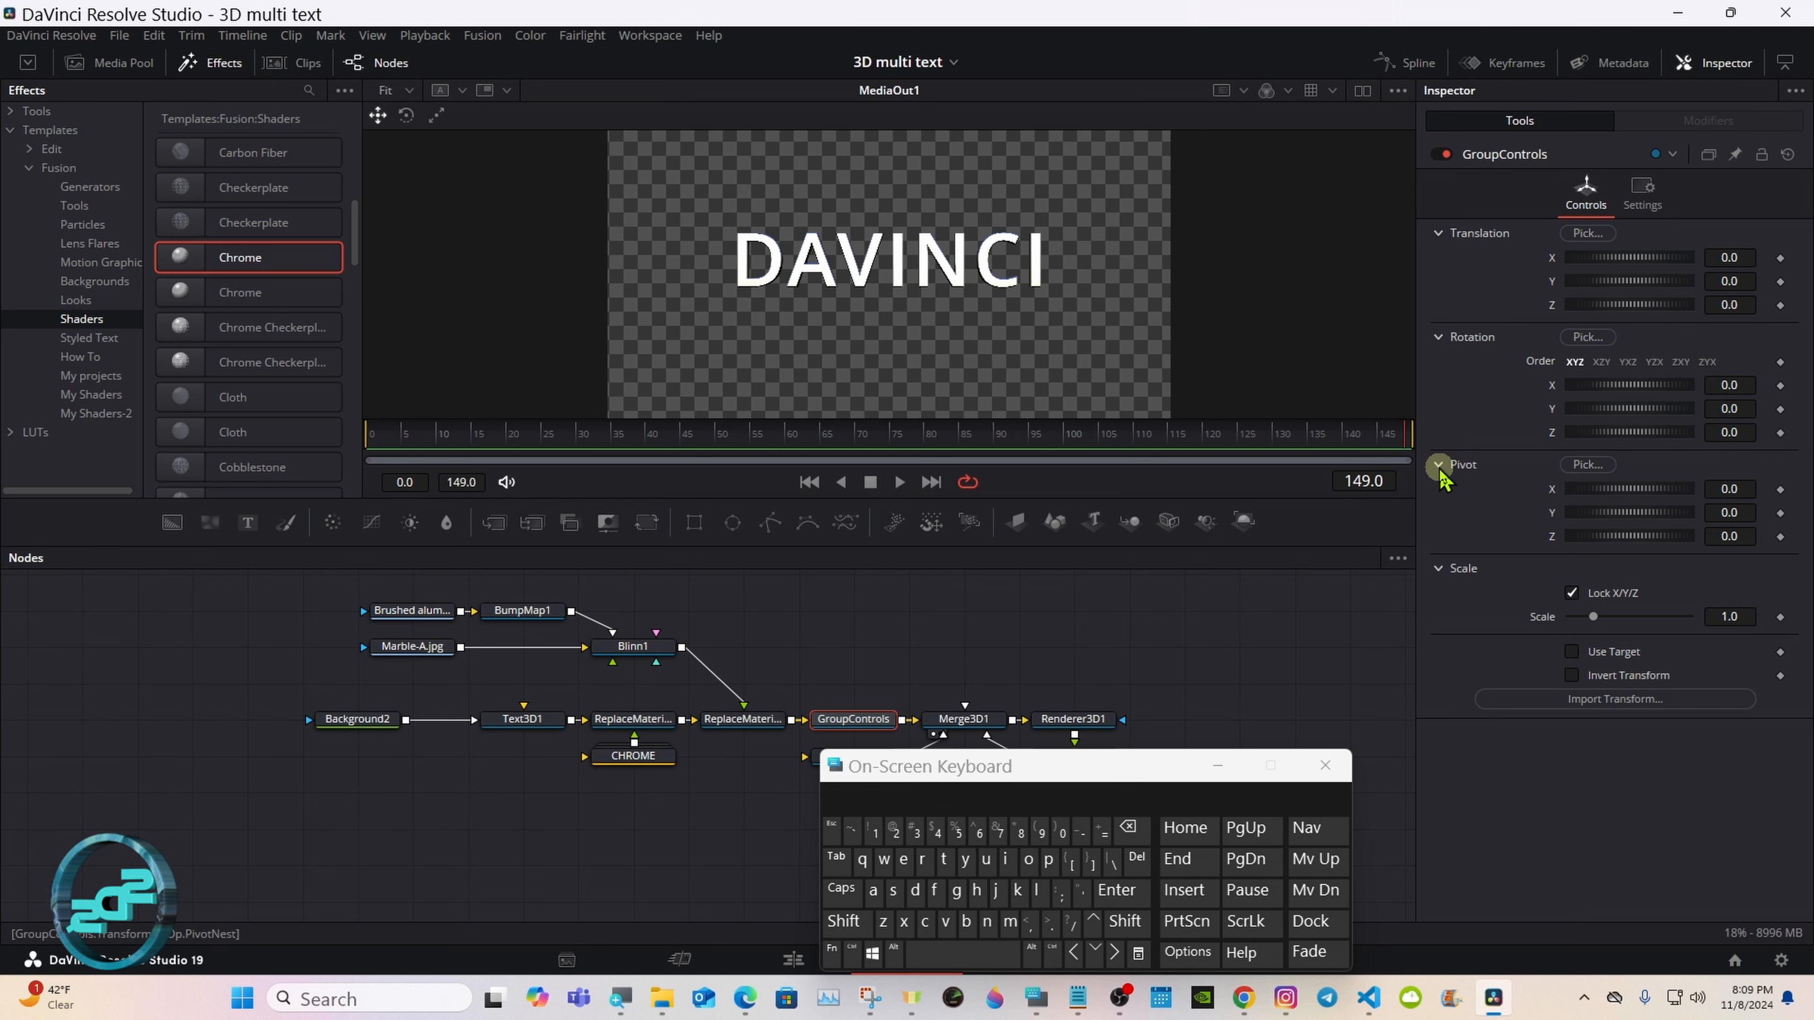
pyautogui.click(1361, 89)
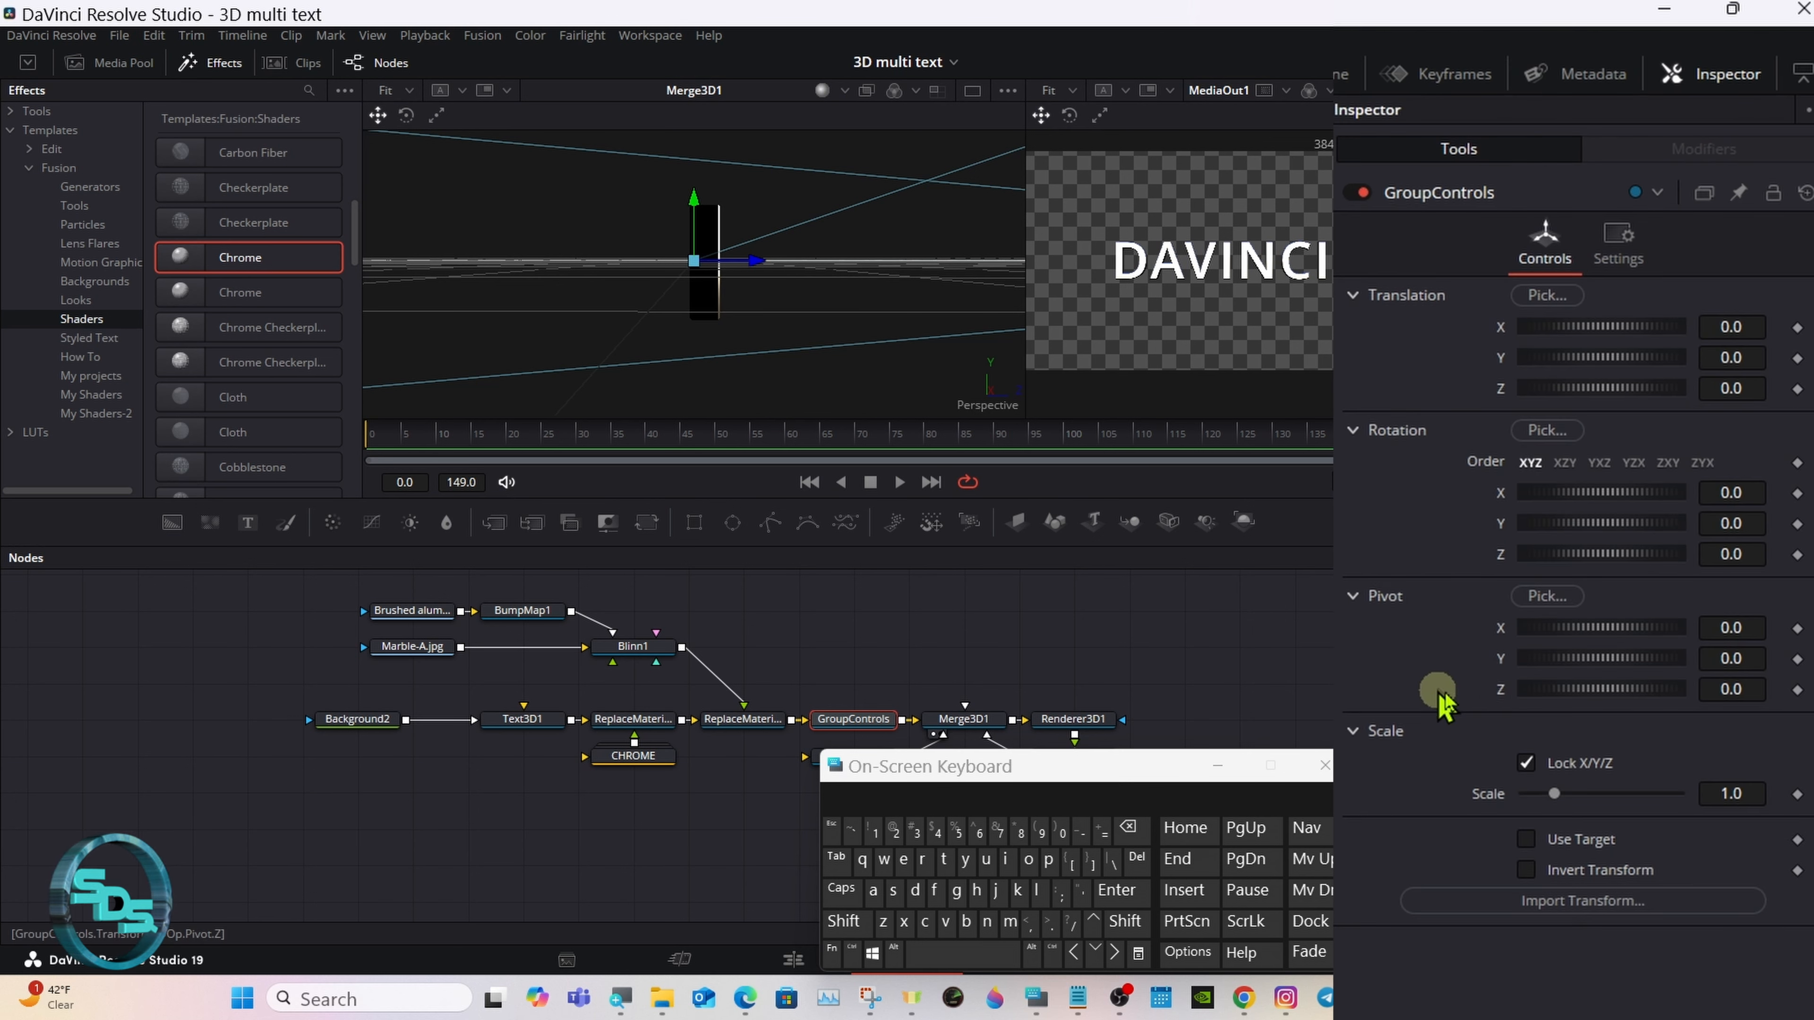
pyautogui.click(1743, 688)
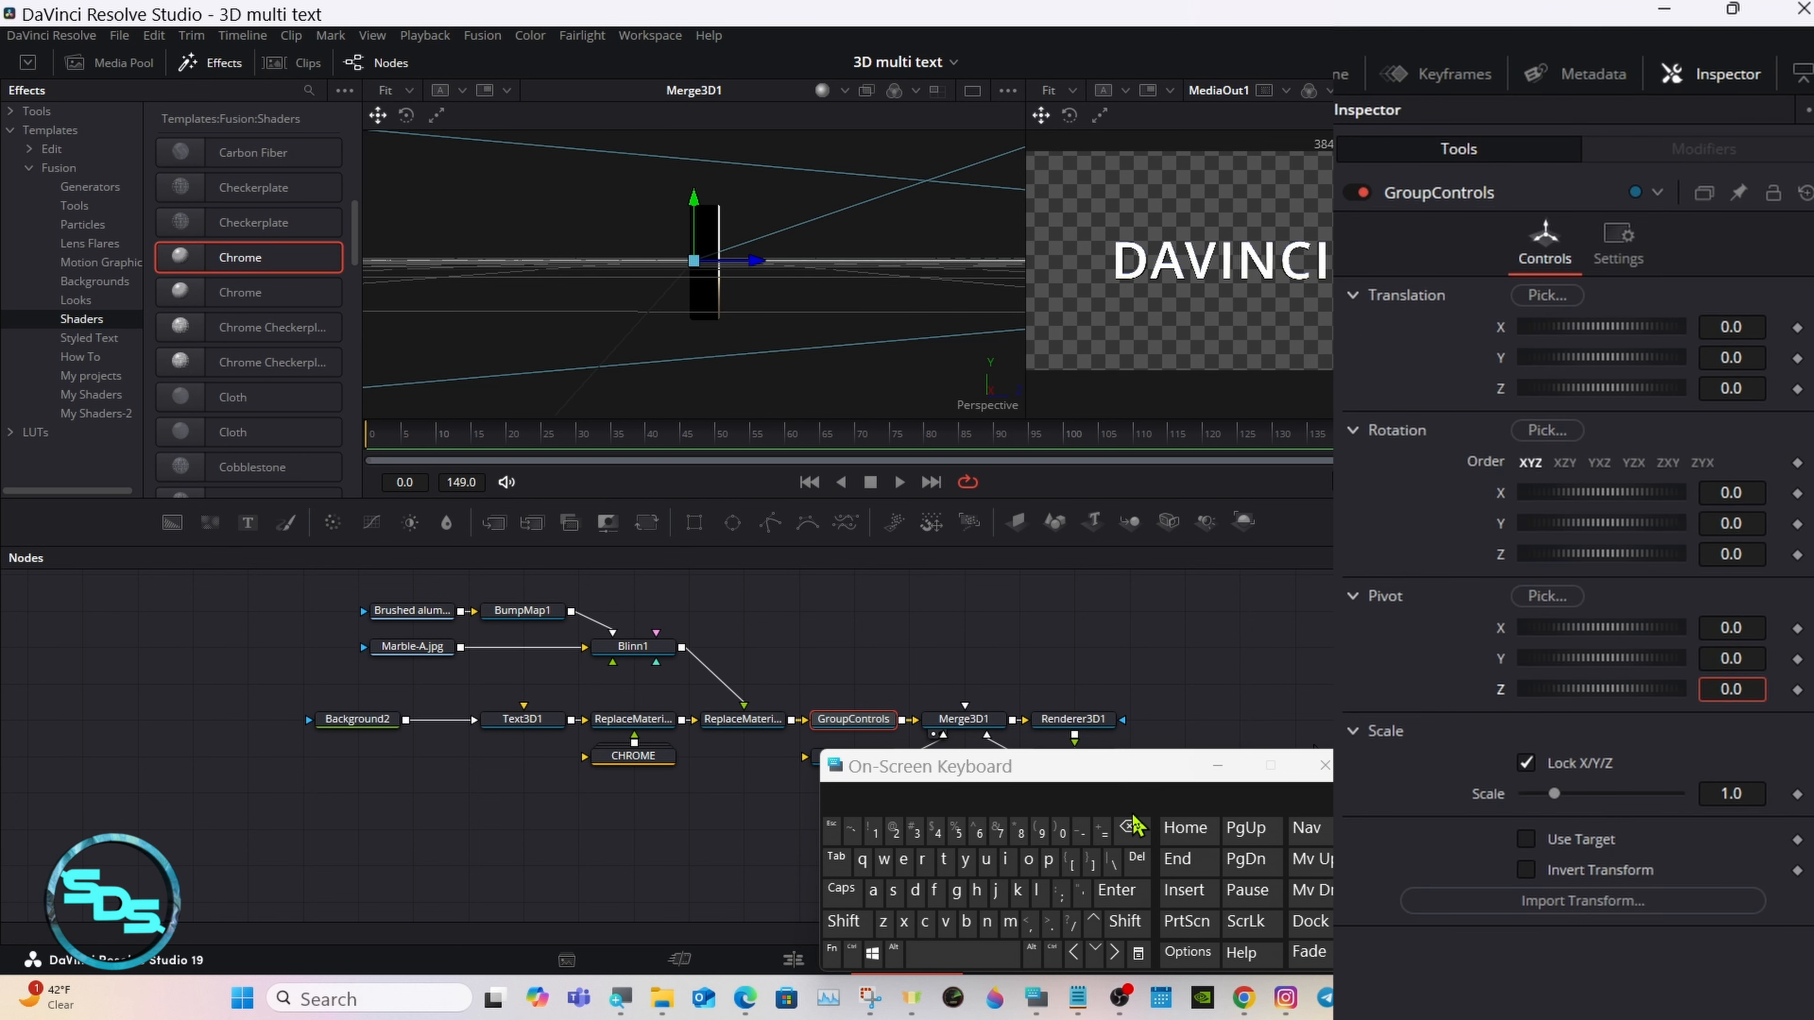
pyautogui.click(956, 832)
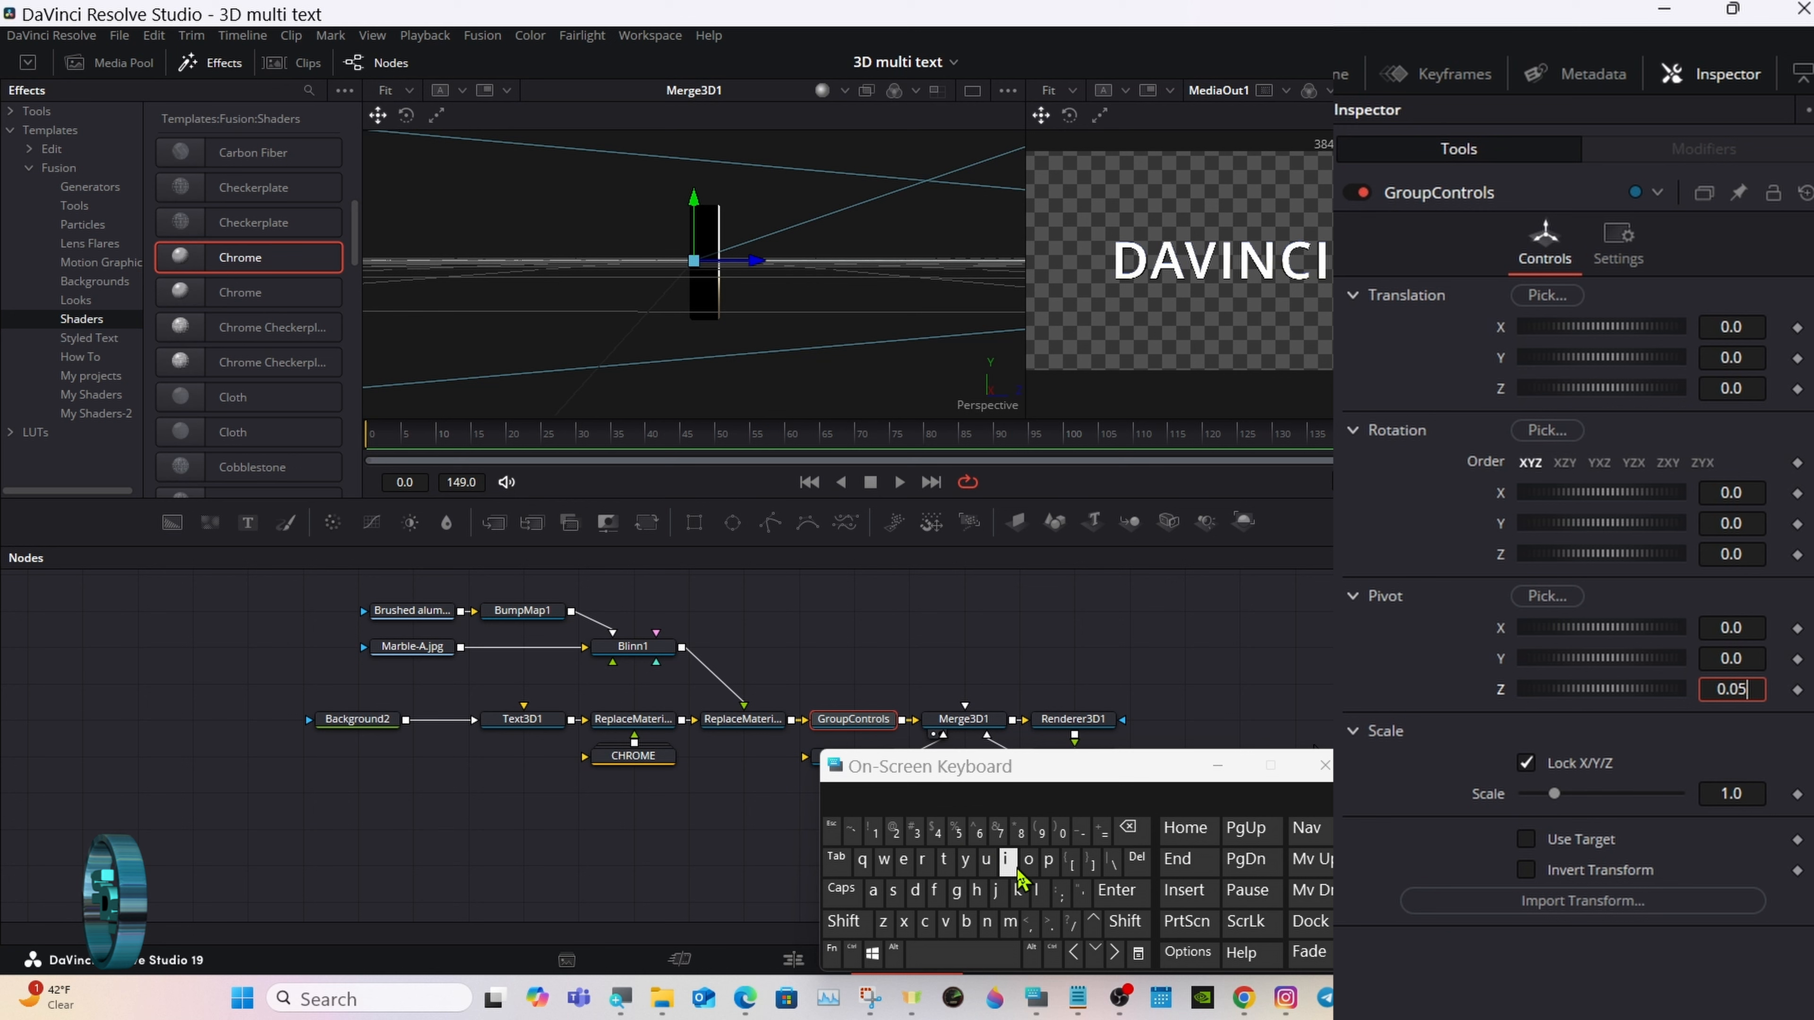
pyautogui.click(1116, 890)
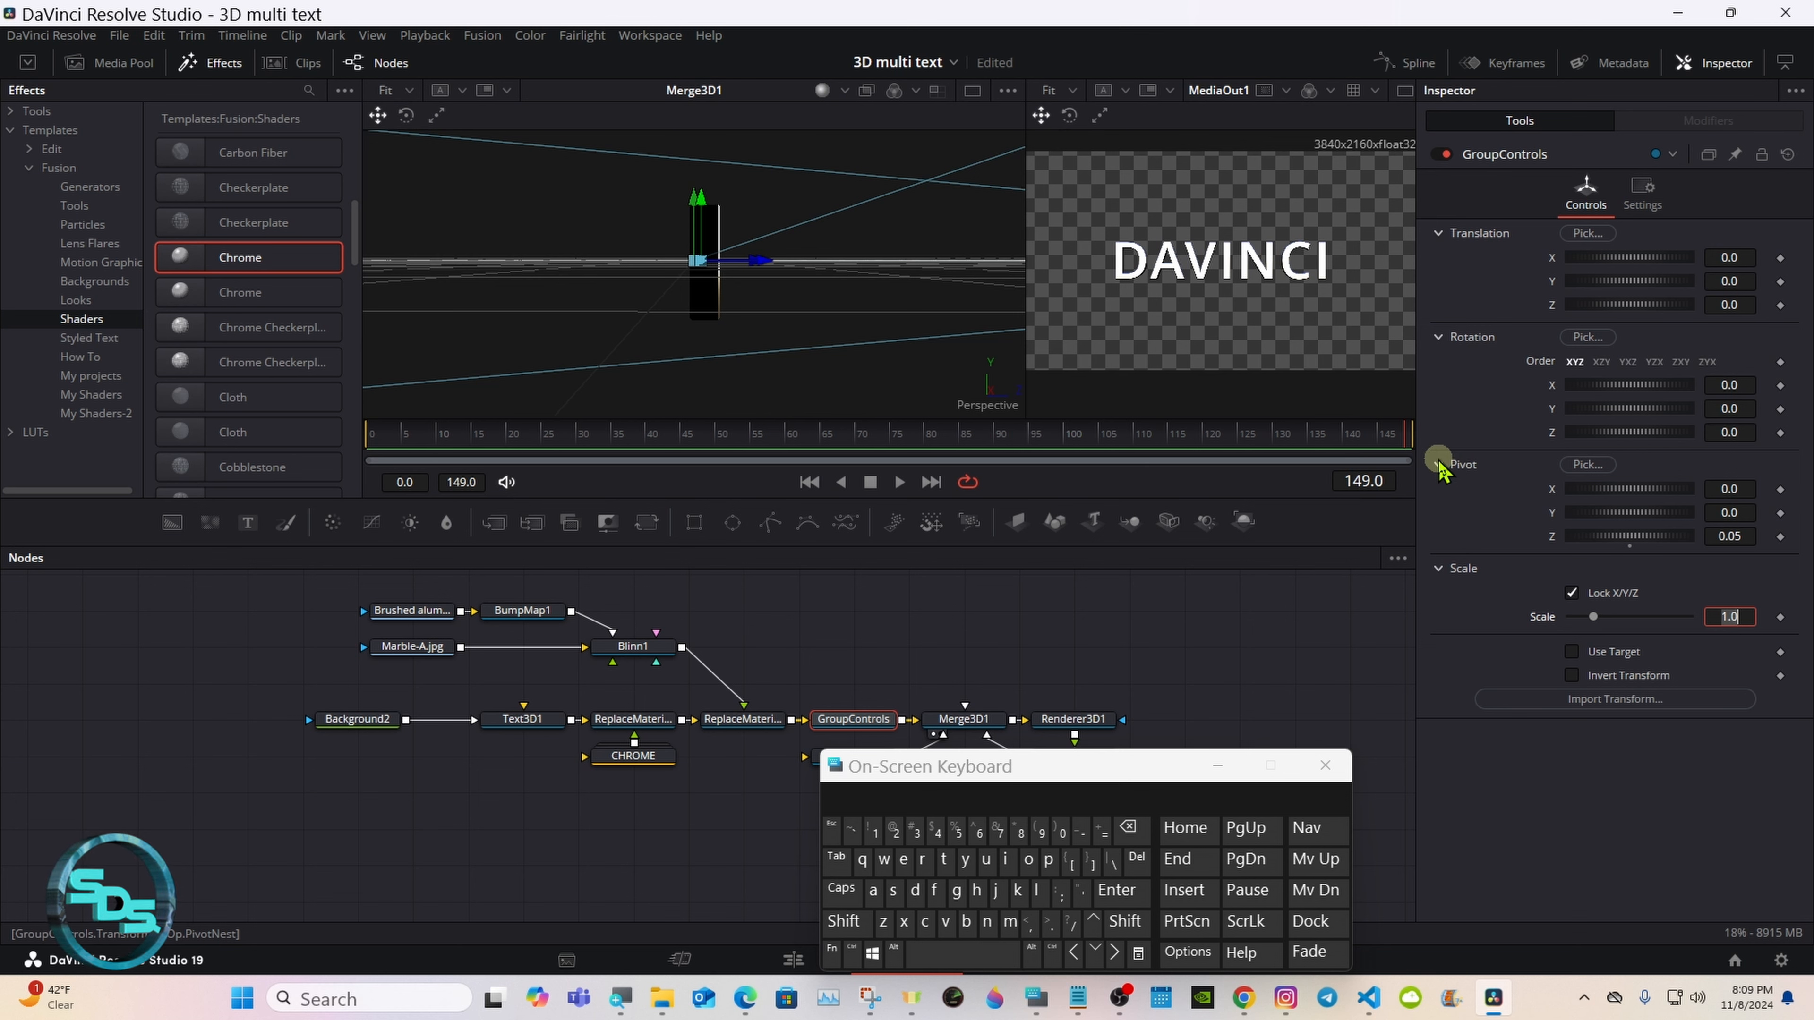
pyautogui.click(1439, 466)
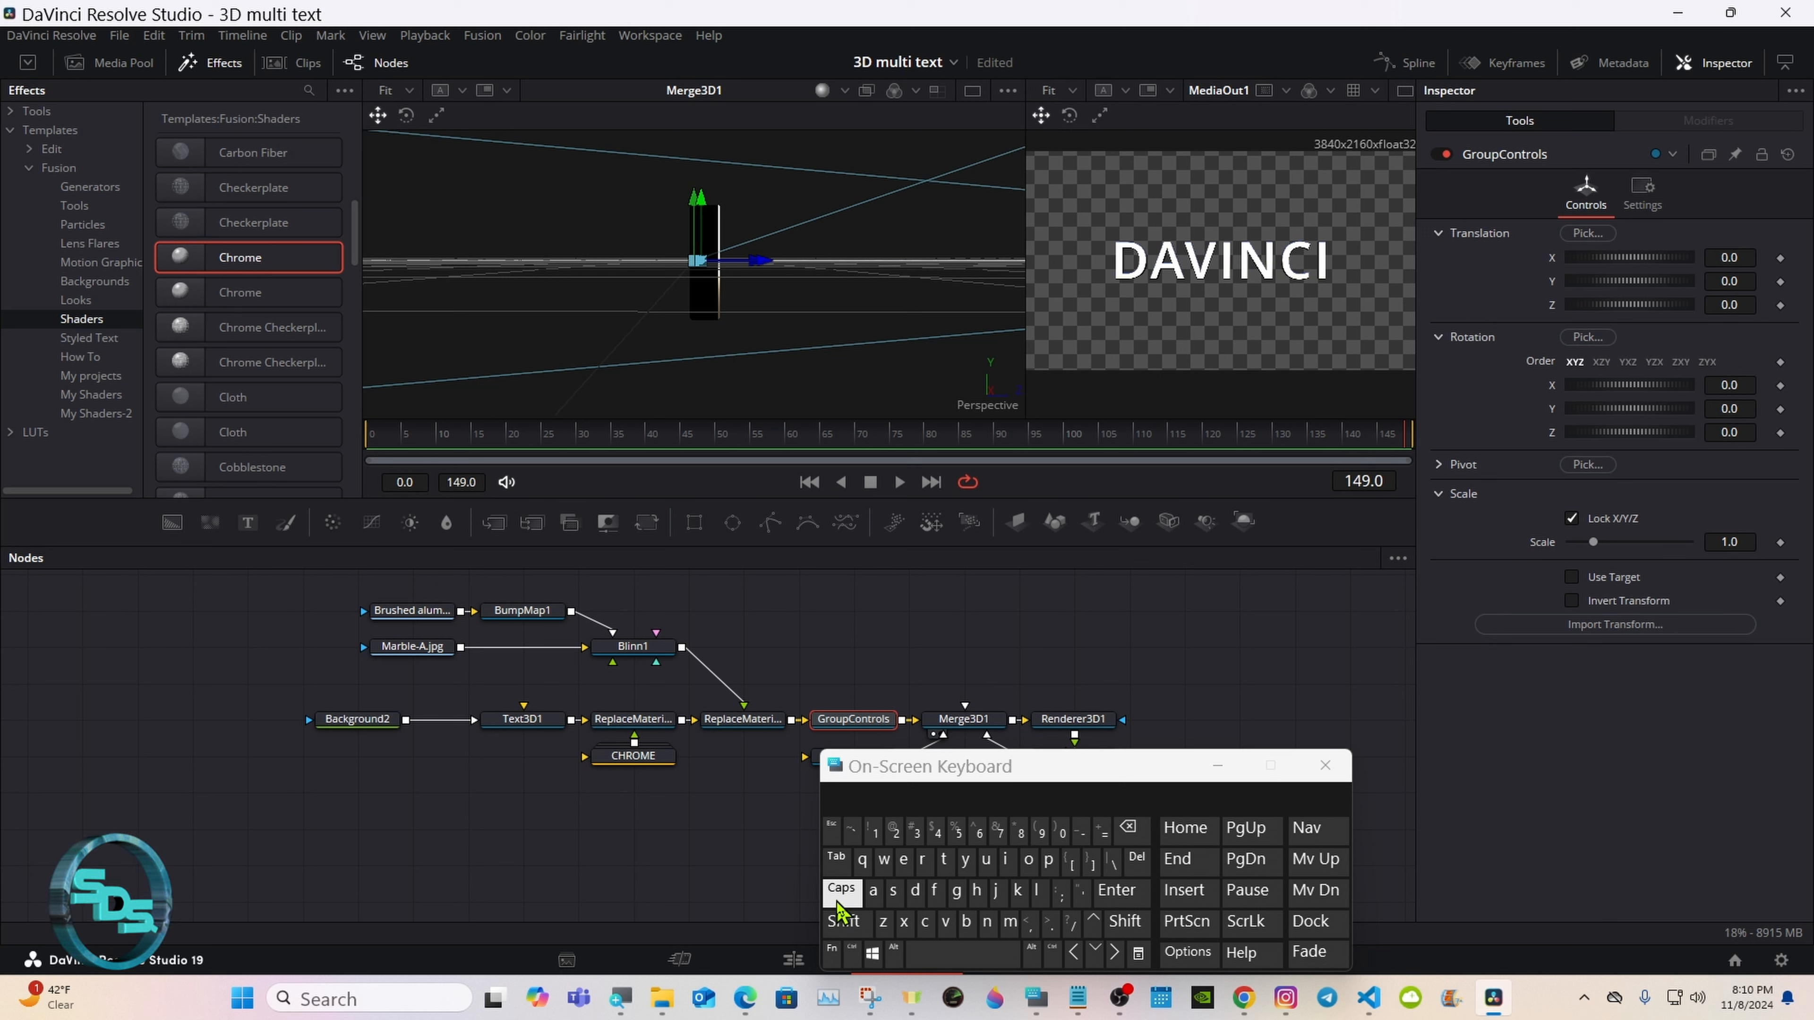
# Step: Set the Z target of SpotLight1's transform to 0.05
pyautogui.moveTo(906, 778); pyautogui.dragTo(1111, 798)
pyautogui.click(853, 755)
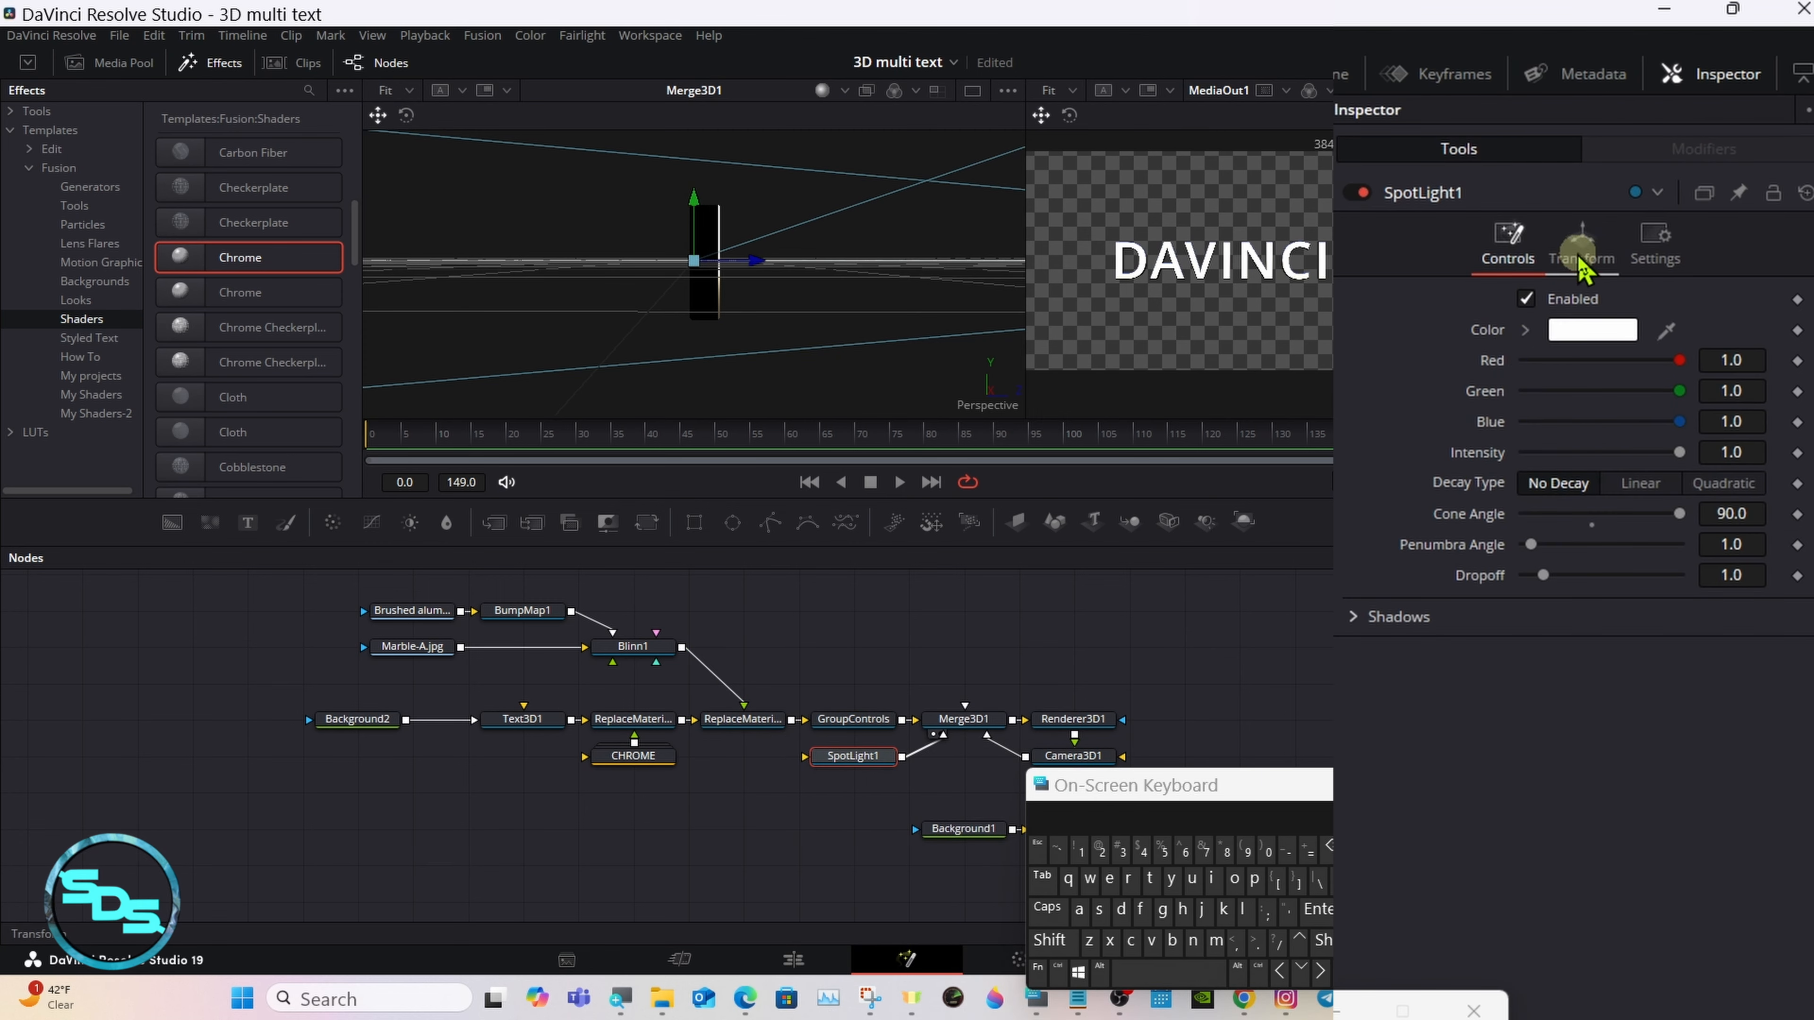
pyautogui.click(1578, 258)
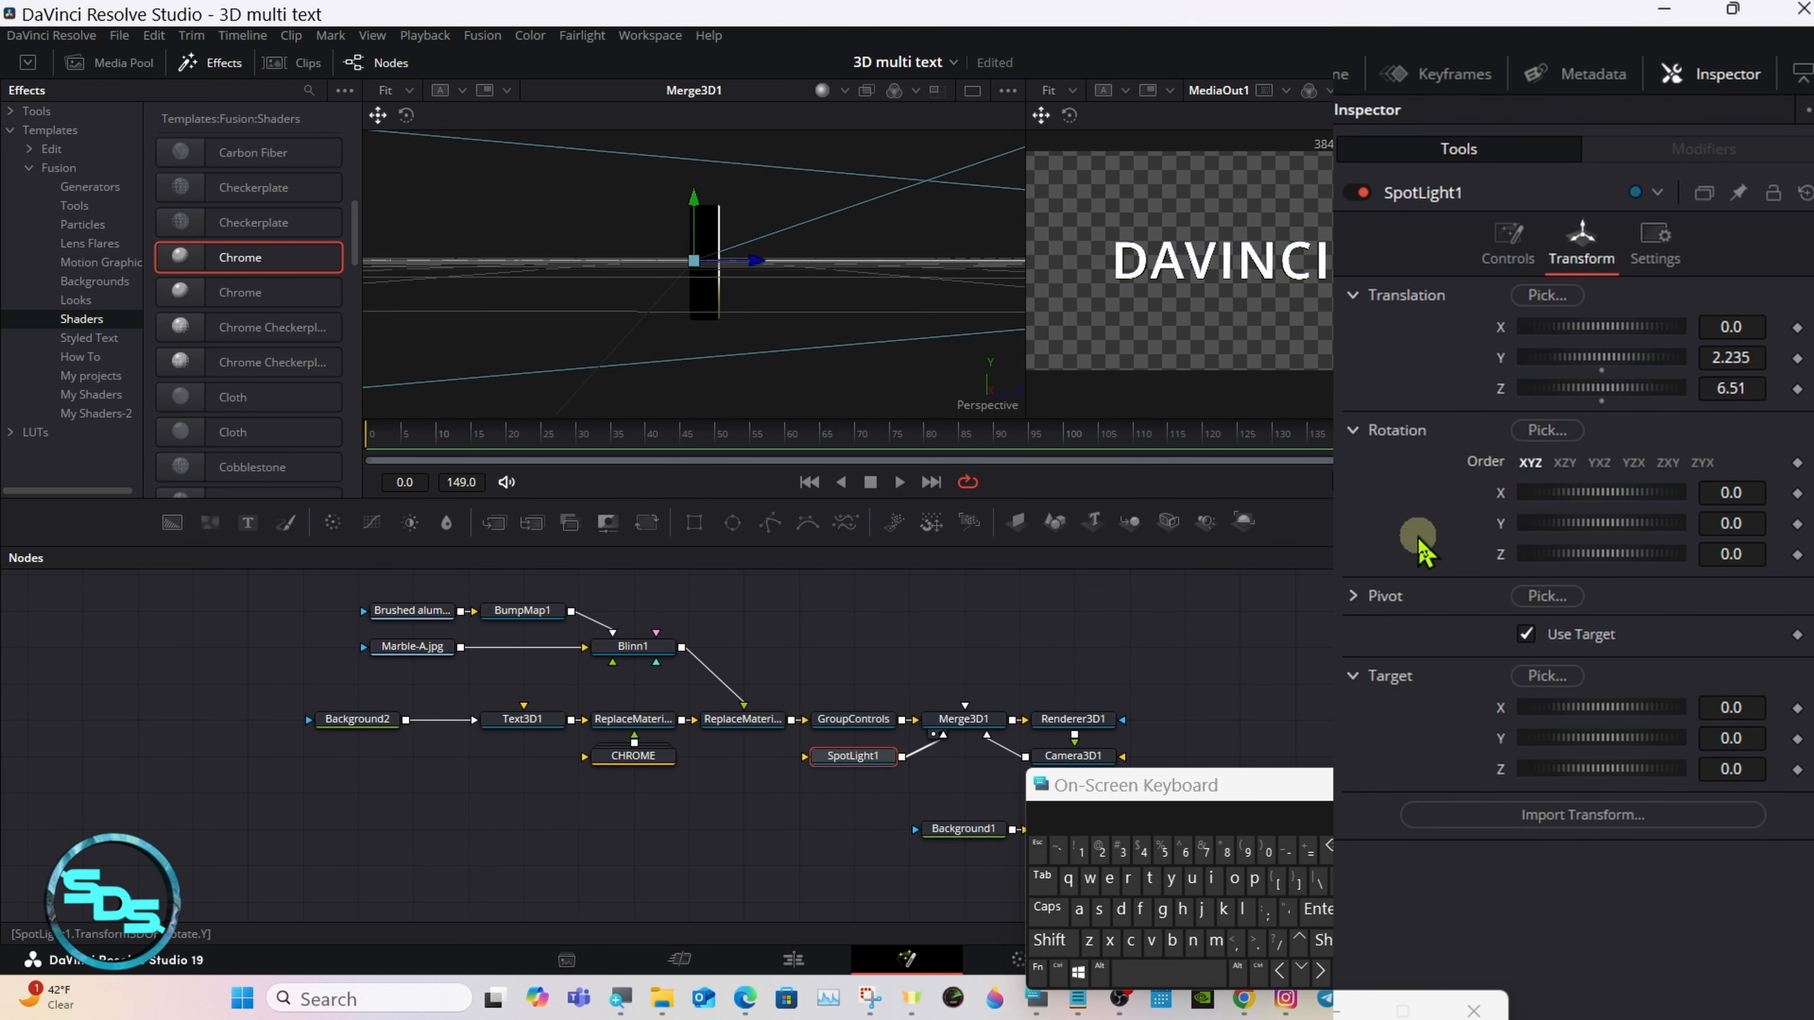
pyautogui.click(1743, 769)
pyautogui.click(1164, 850)
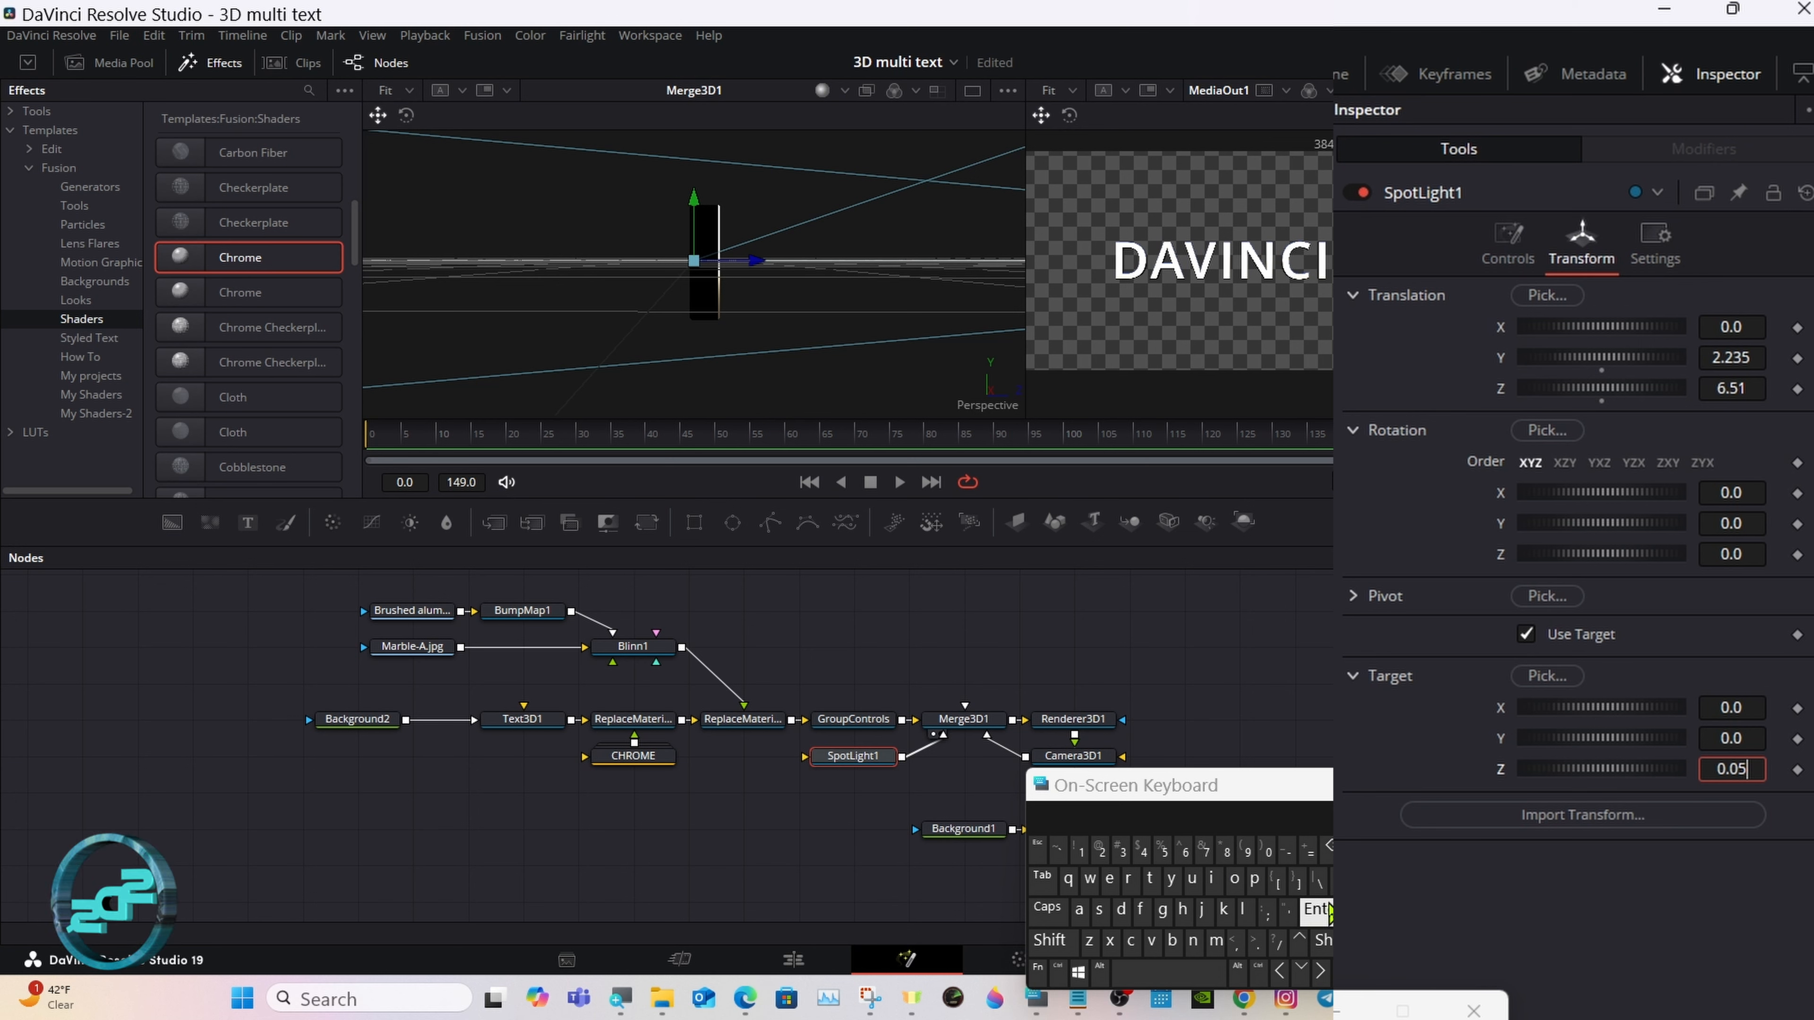
pyautogui.click(1317, 909)
pyautogui.click(1353, 675)
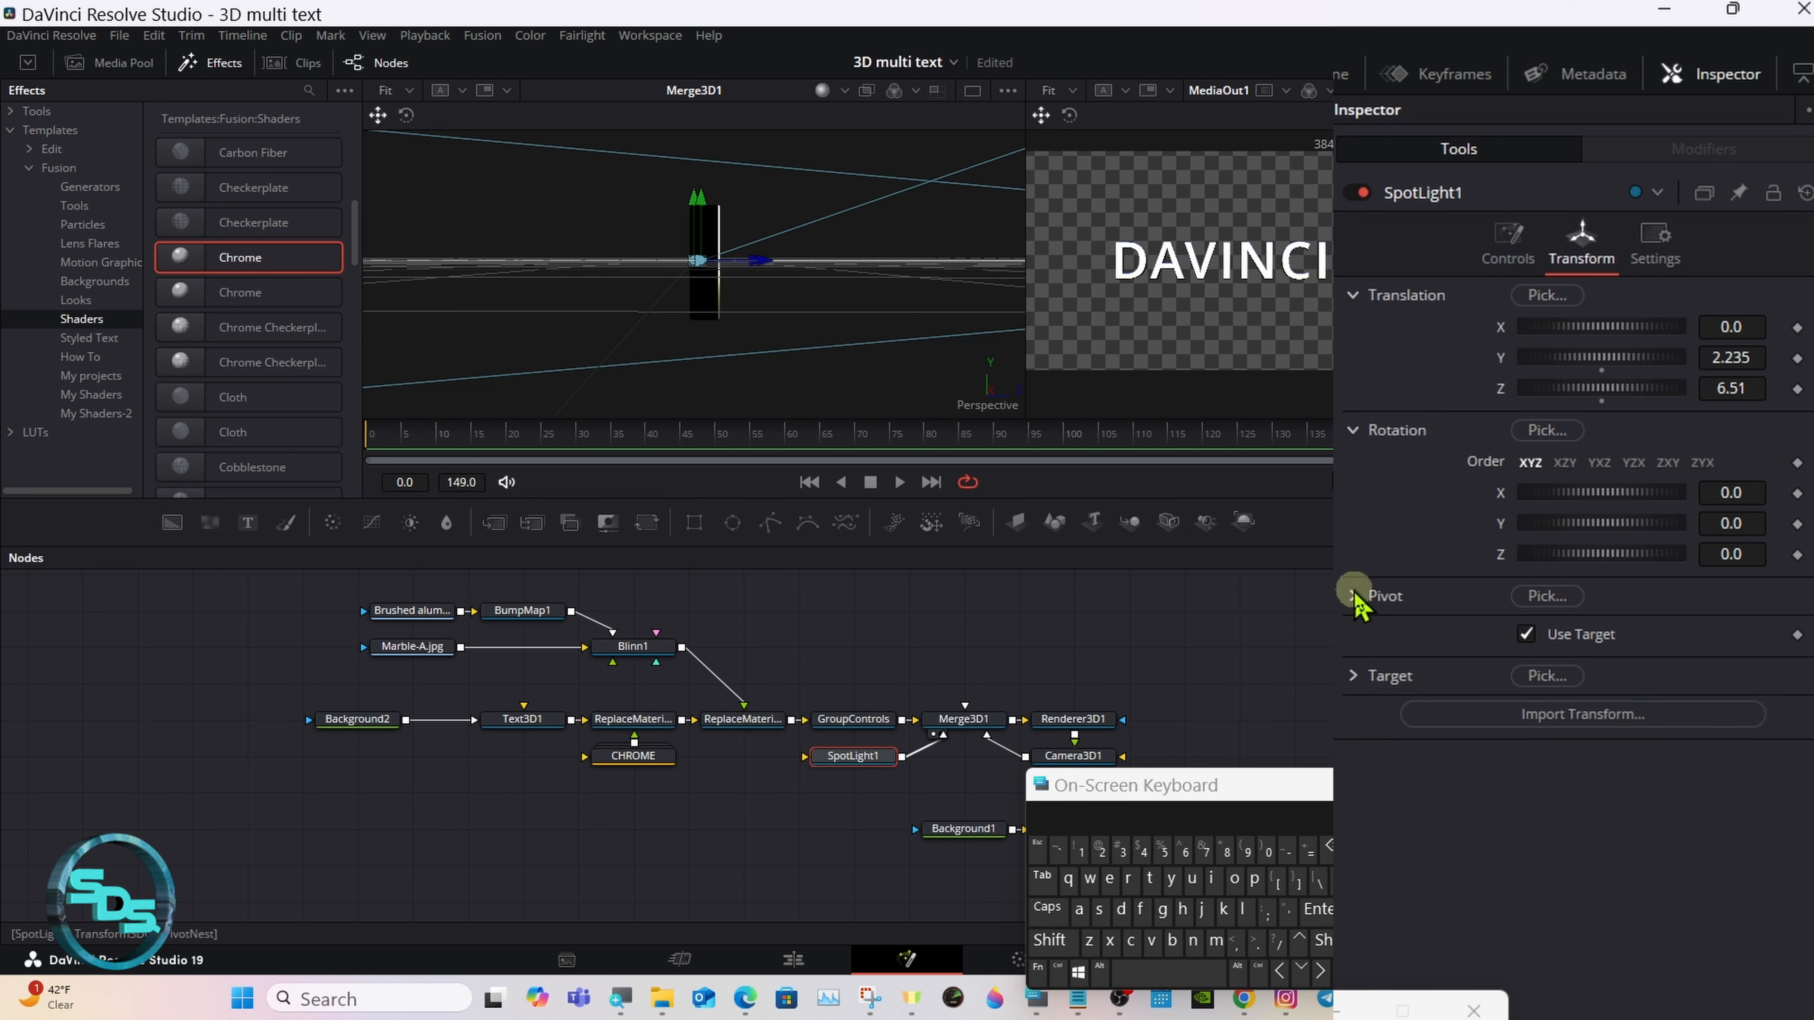
# Step: Set the Z target of Camera3D1's transform to 0.05
pyautogui.click(1093, 757)
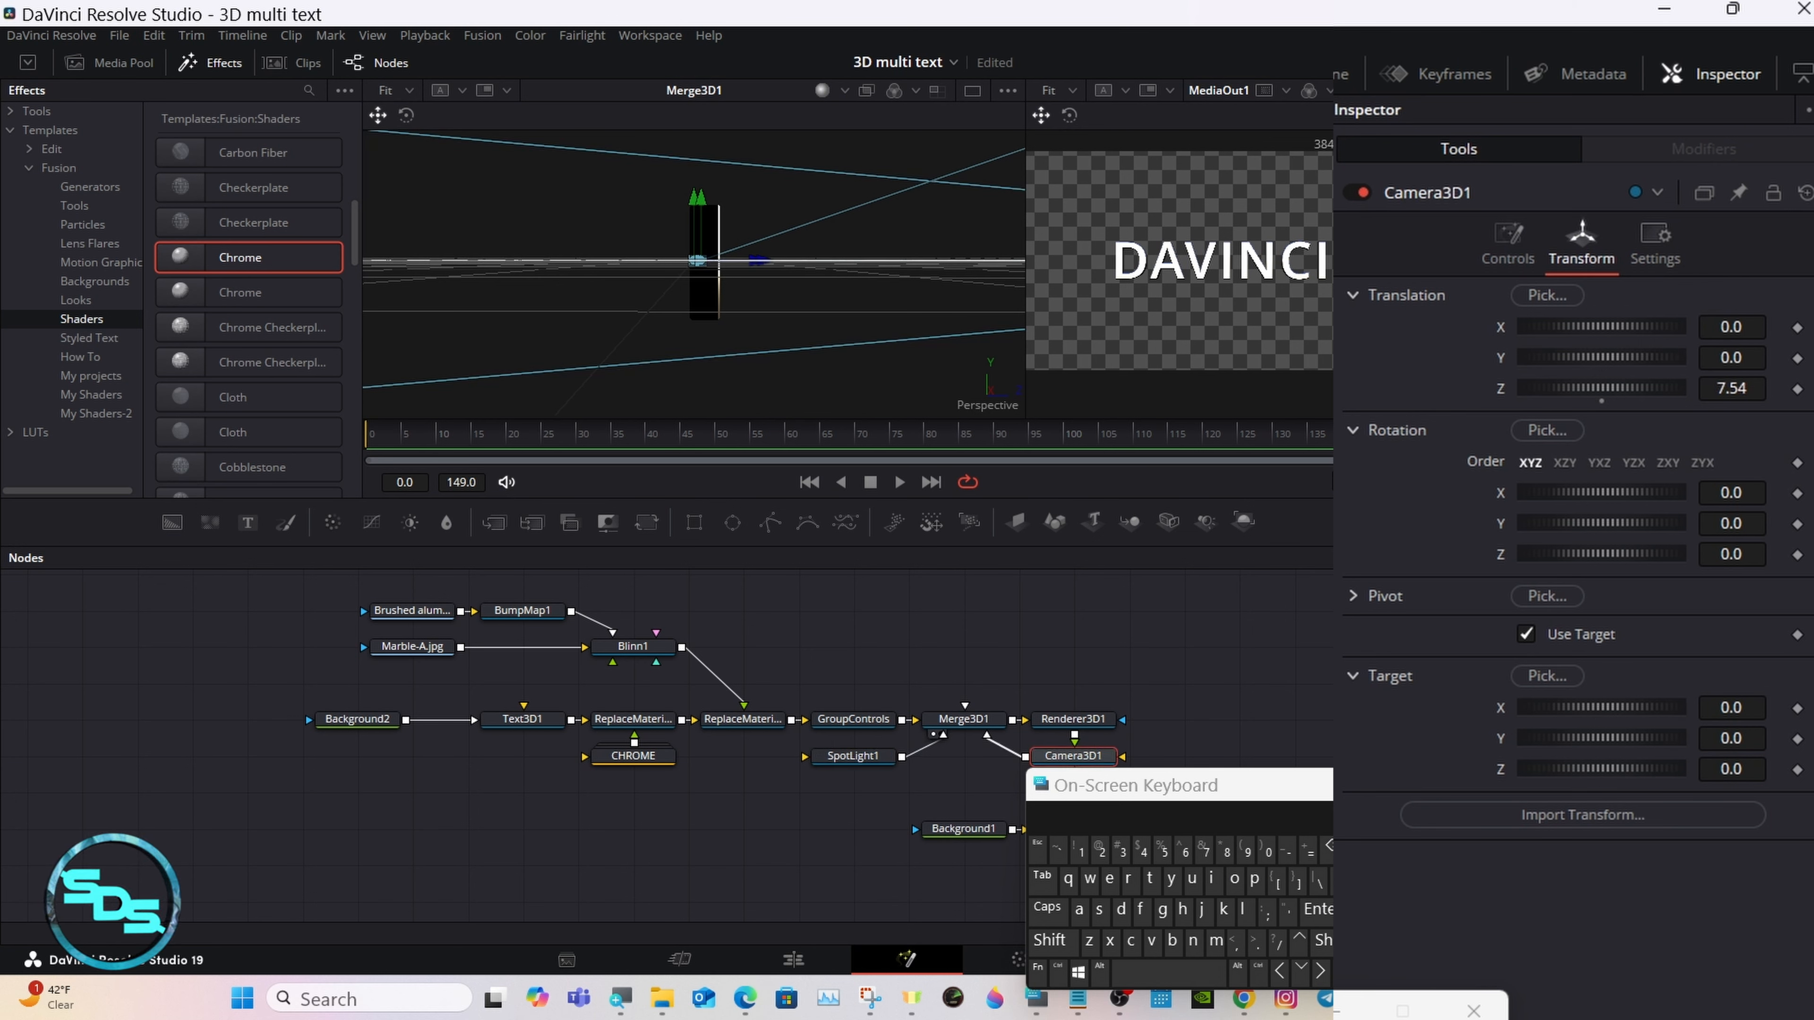
pyautogui.click(1732, 769)
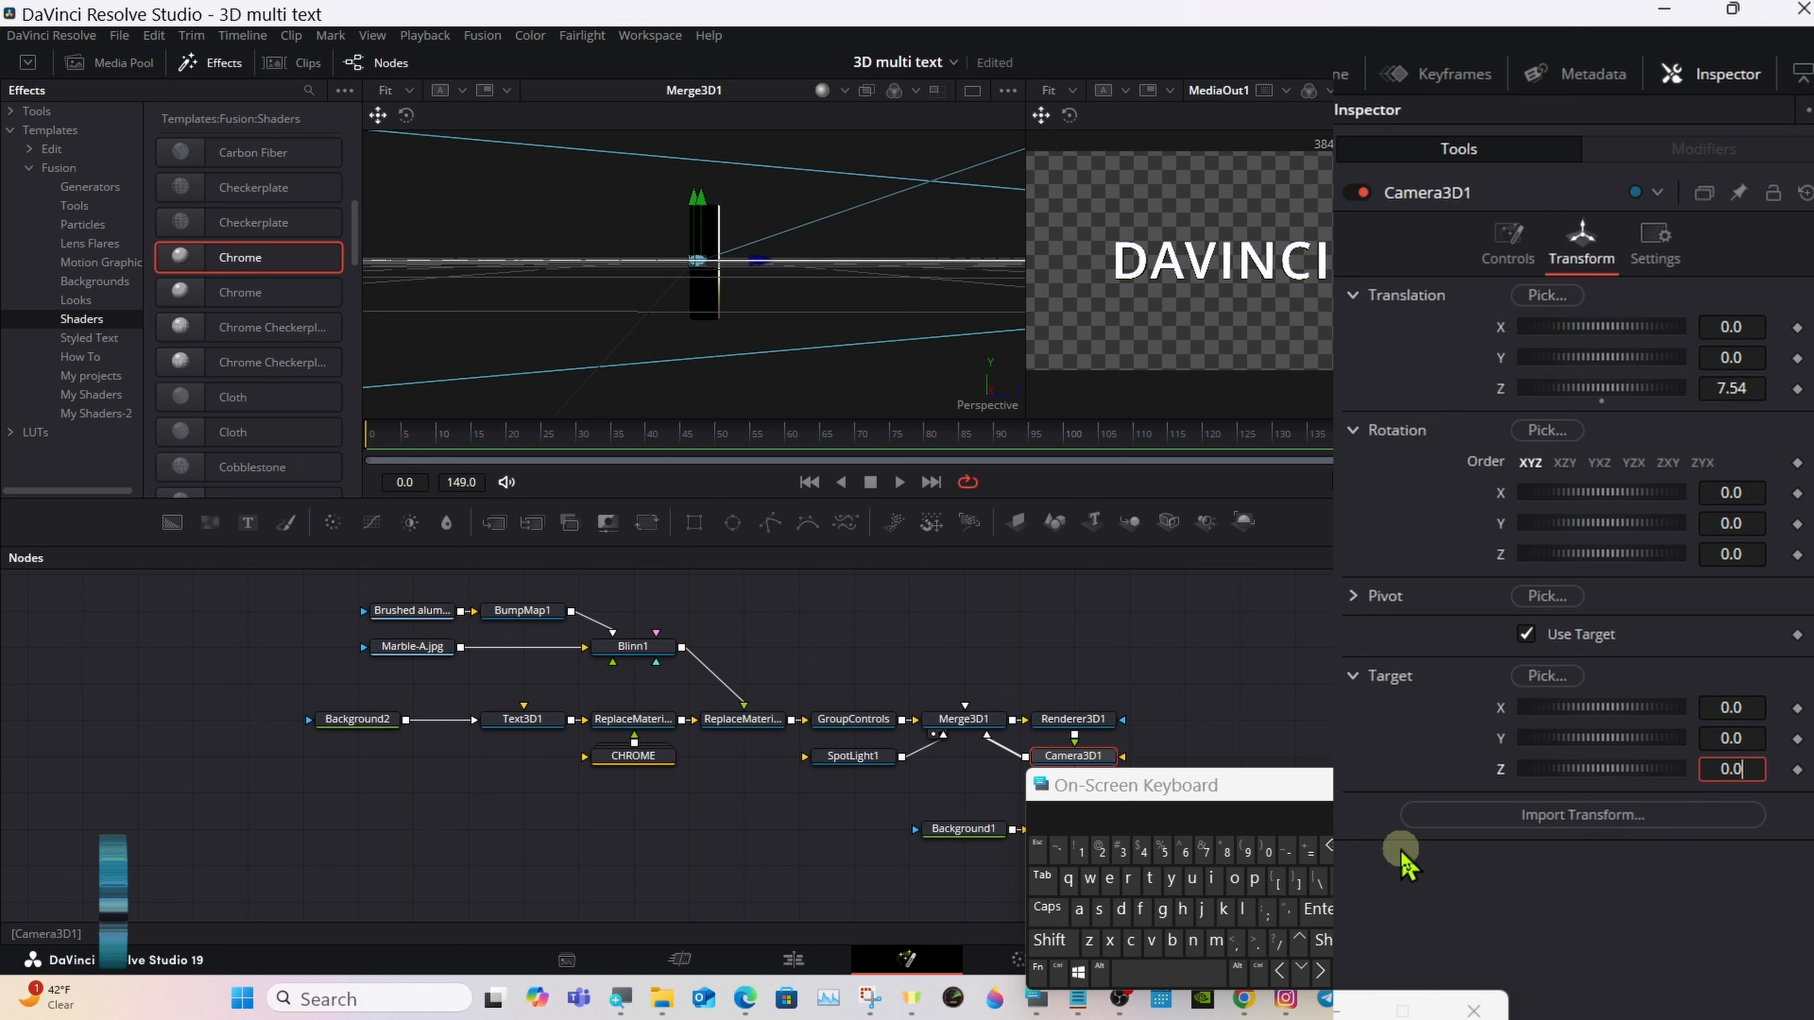
pyautogui.click(1168, 854)
pyautogui.click(1318, 909)
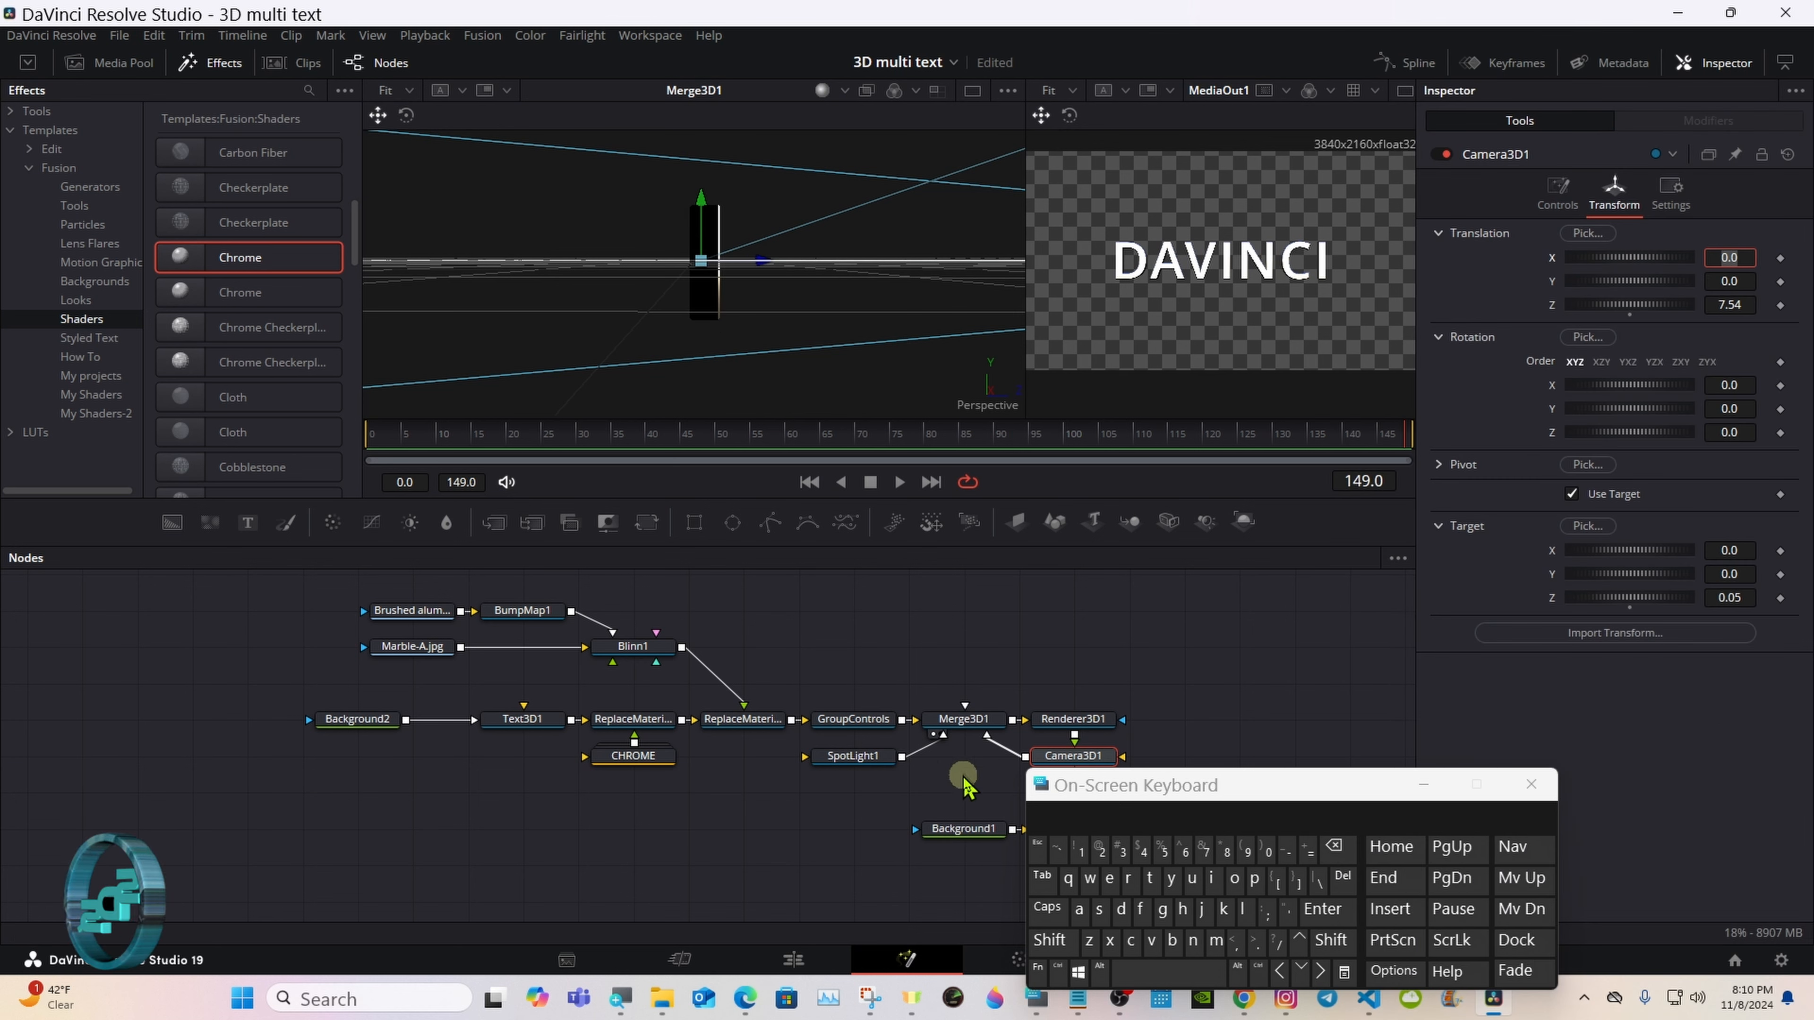
# Step: View the 3D text at an angle in the Merge3D1 viewer, then return to a single MediaOut1 viewer
pyautogui.click(1050, 941)
pyautogui.moveTo(742, 350); pyautogui.dragTo(822, 417)
pyautogui.moveTo(1084, 776); pyautogui.dragTo(1363, 645)
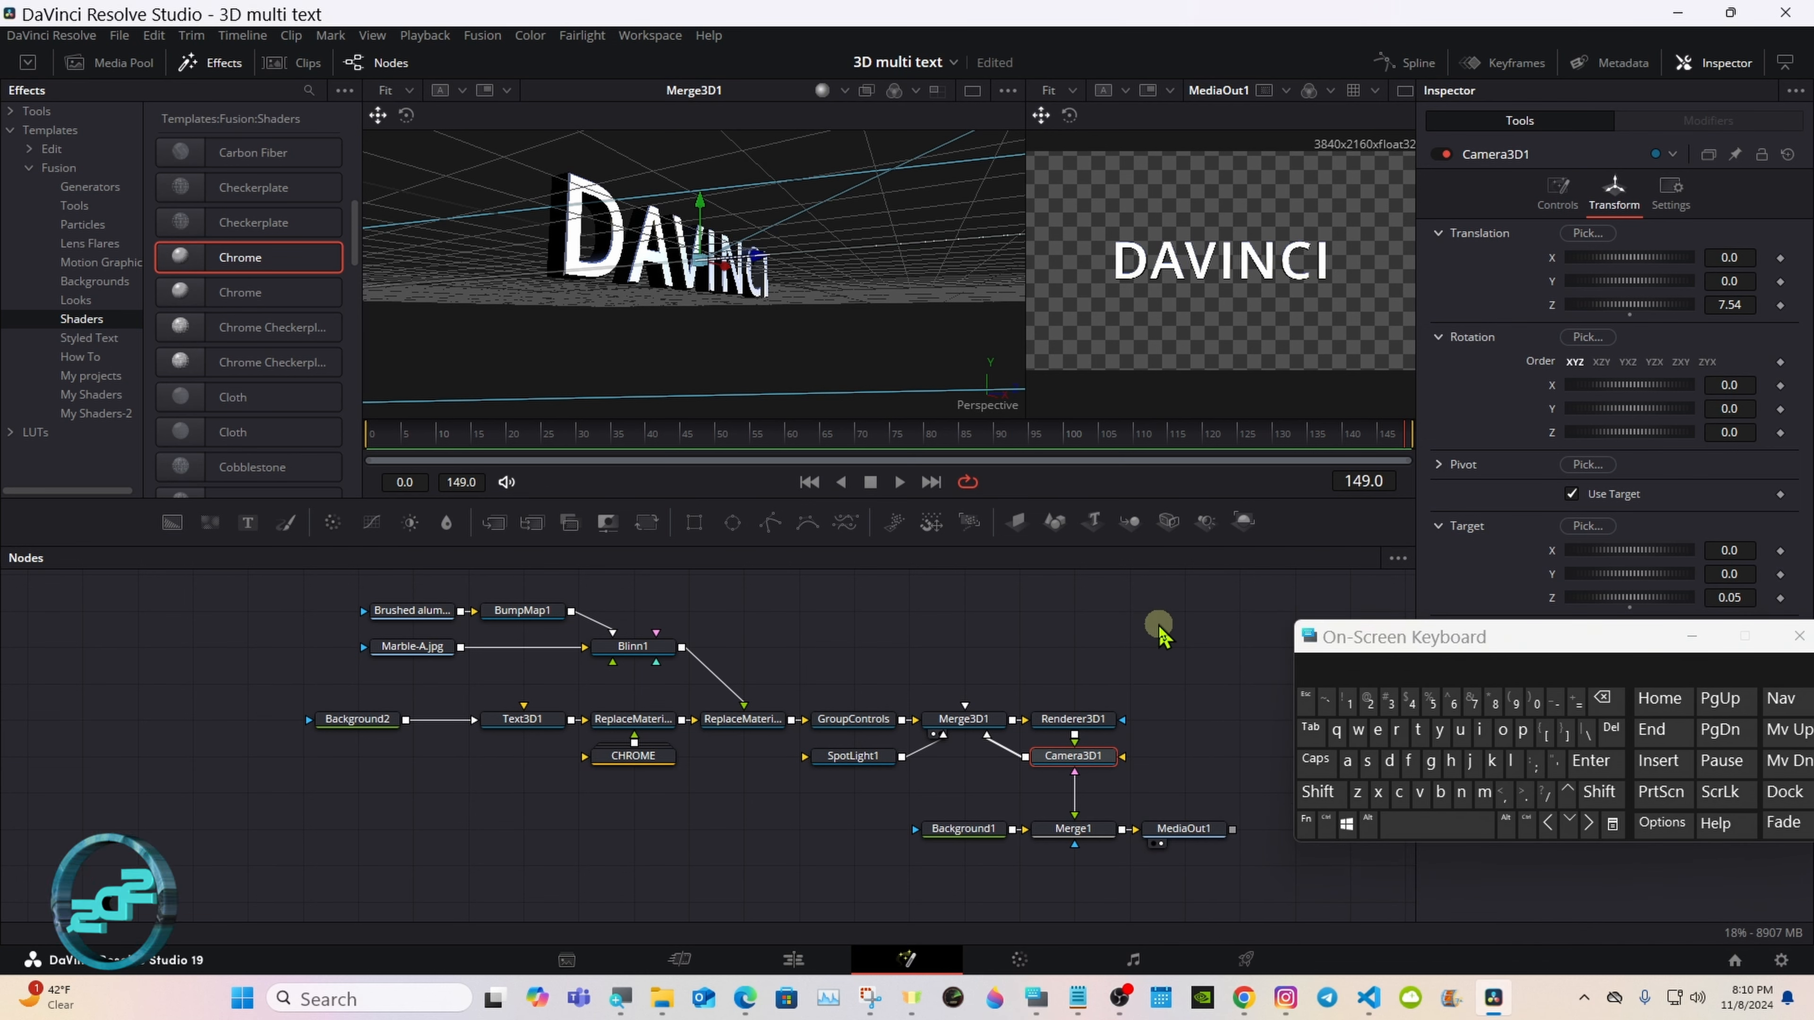
pyautogui.click(1169, 674)
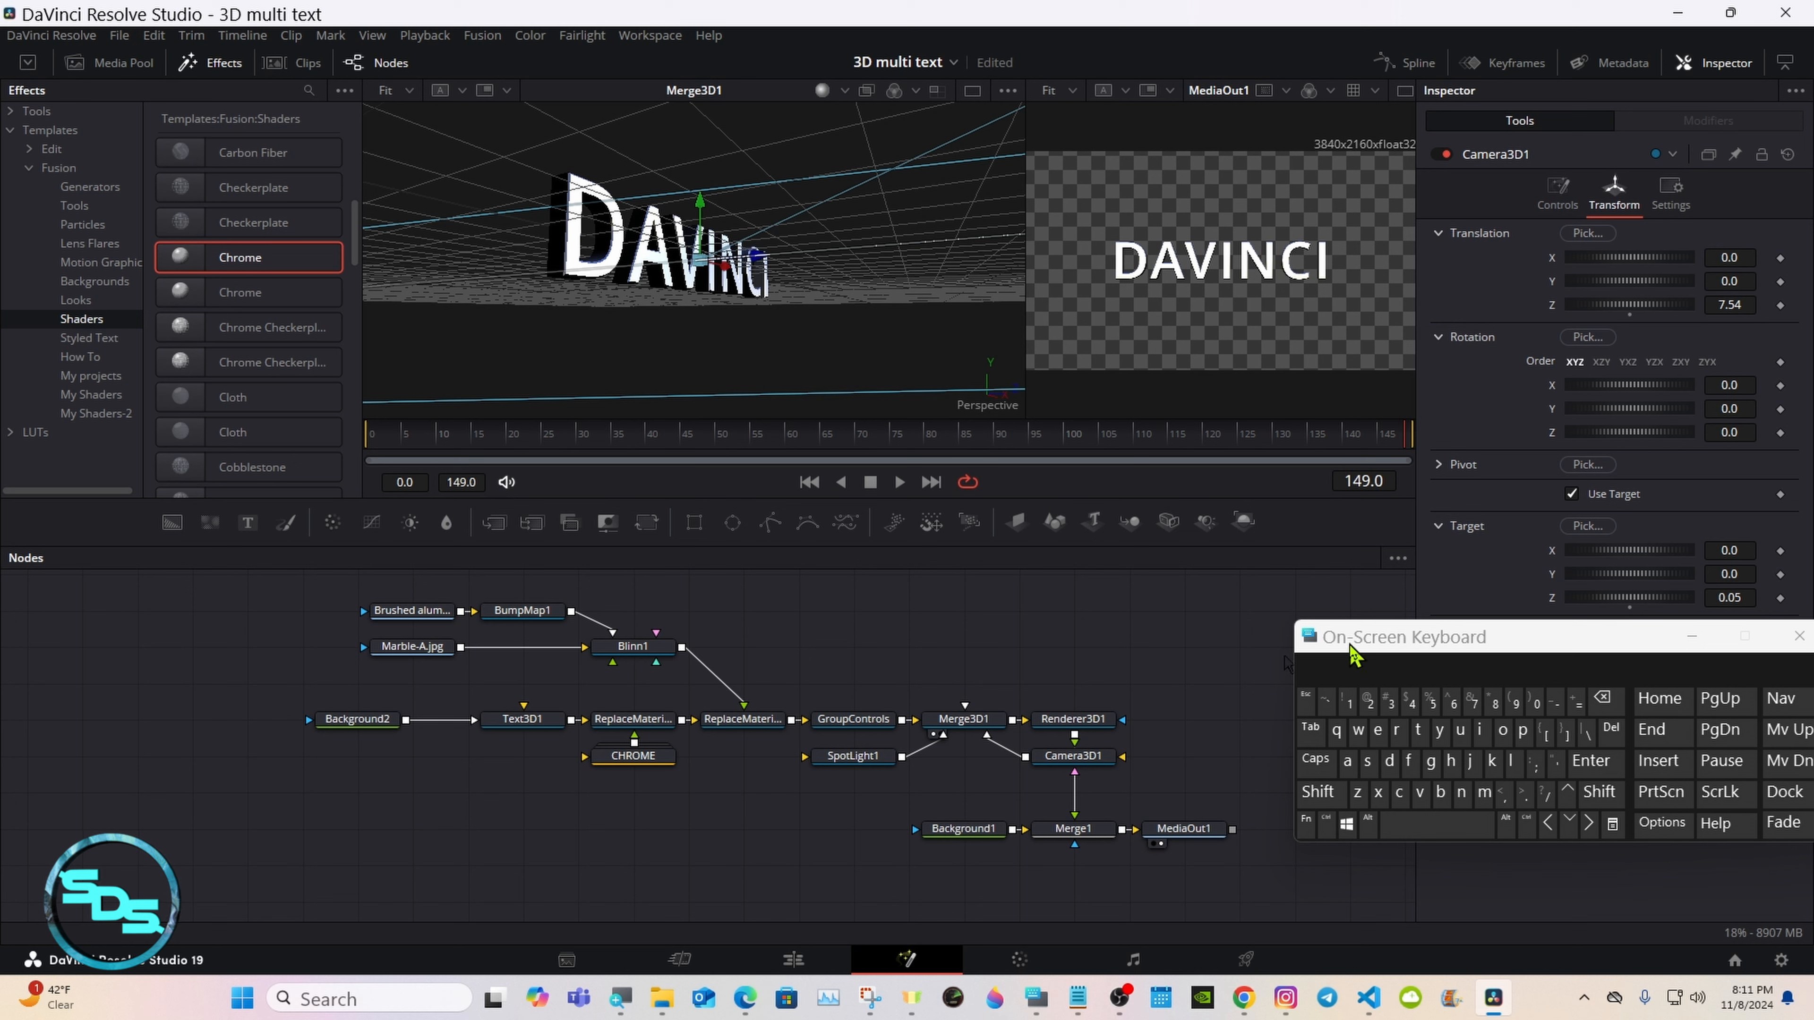
pyautogui.moveTo(1350, 641); pyautogui.dragTo(1300, 531)
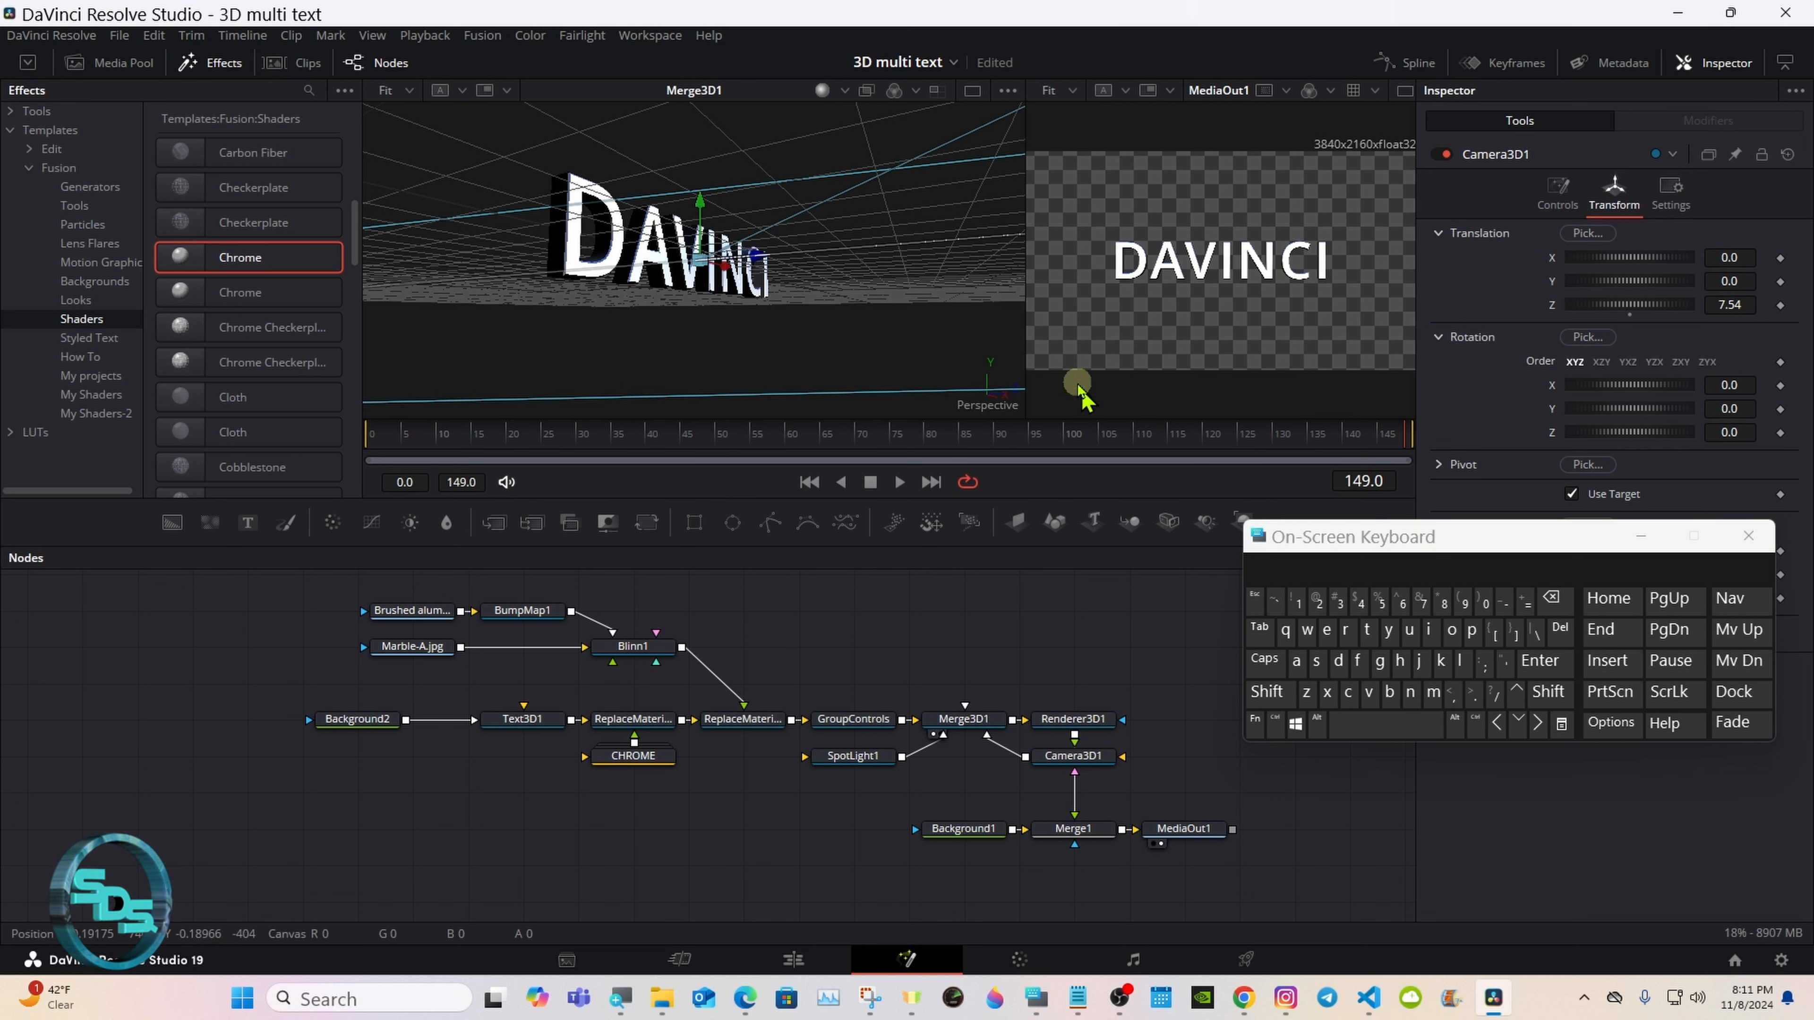
pyautogui.moveTo(1024, 223); pyautogui.dragTo(848, 223)
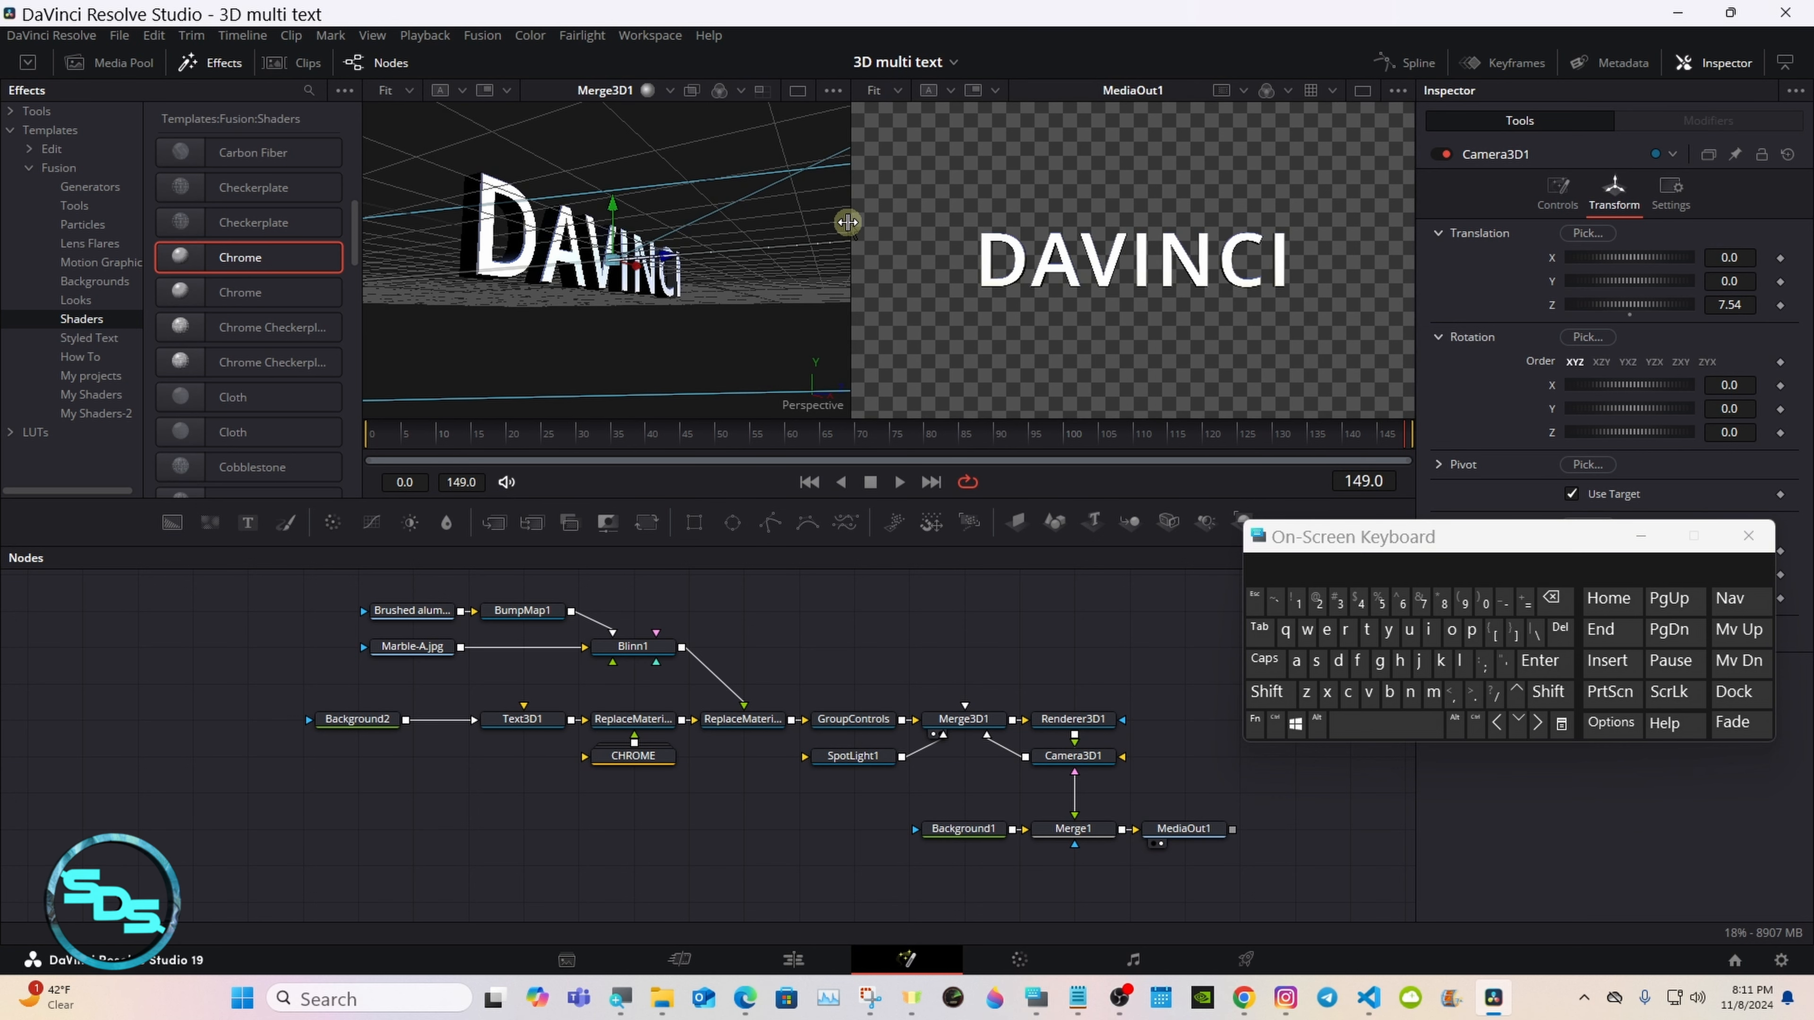
pyautogui.click(1363, 91)
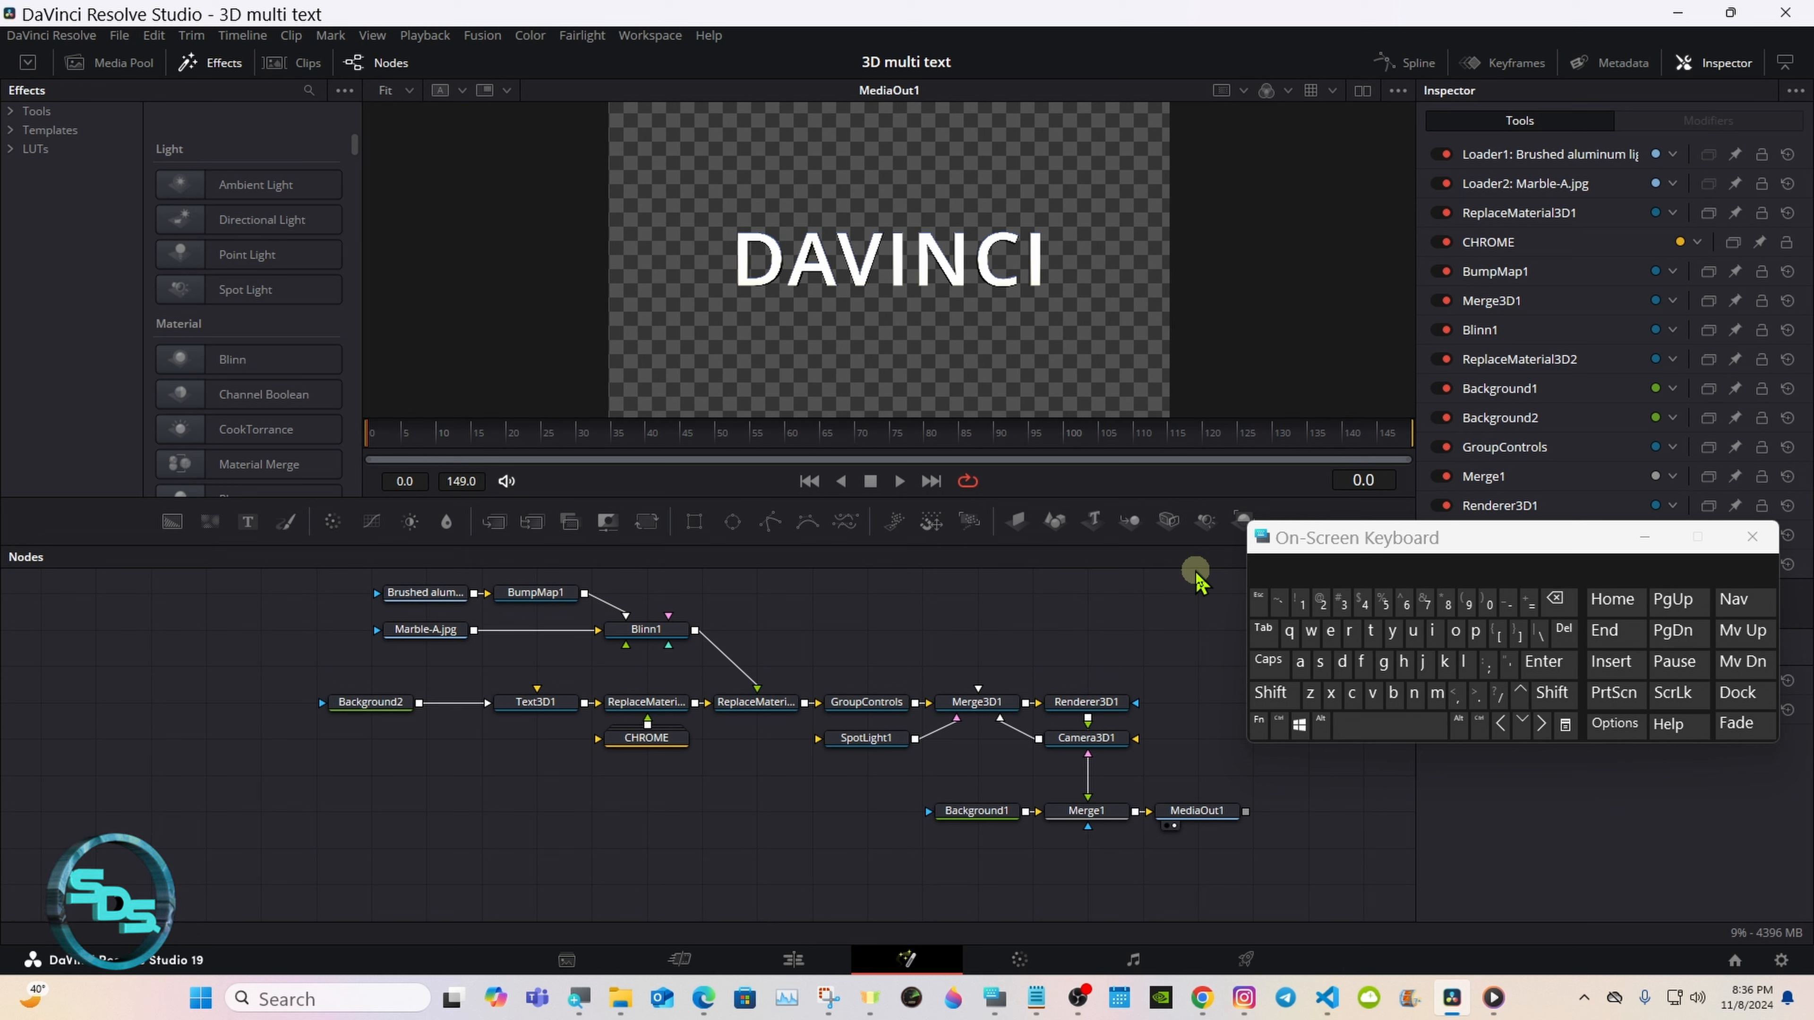
# Step: Check ReplaceMaterial3D1's enable setting and disable the CHROME material replacement in ReplaceMaterial3D2
pyautogui.click(768, 708)
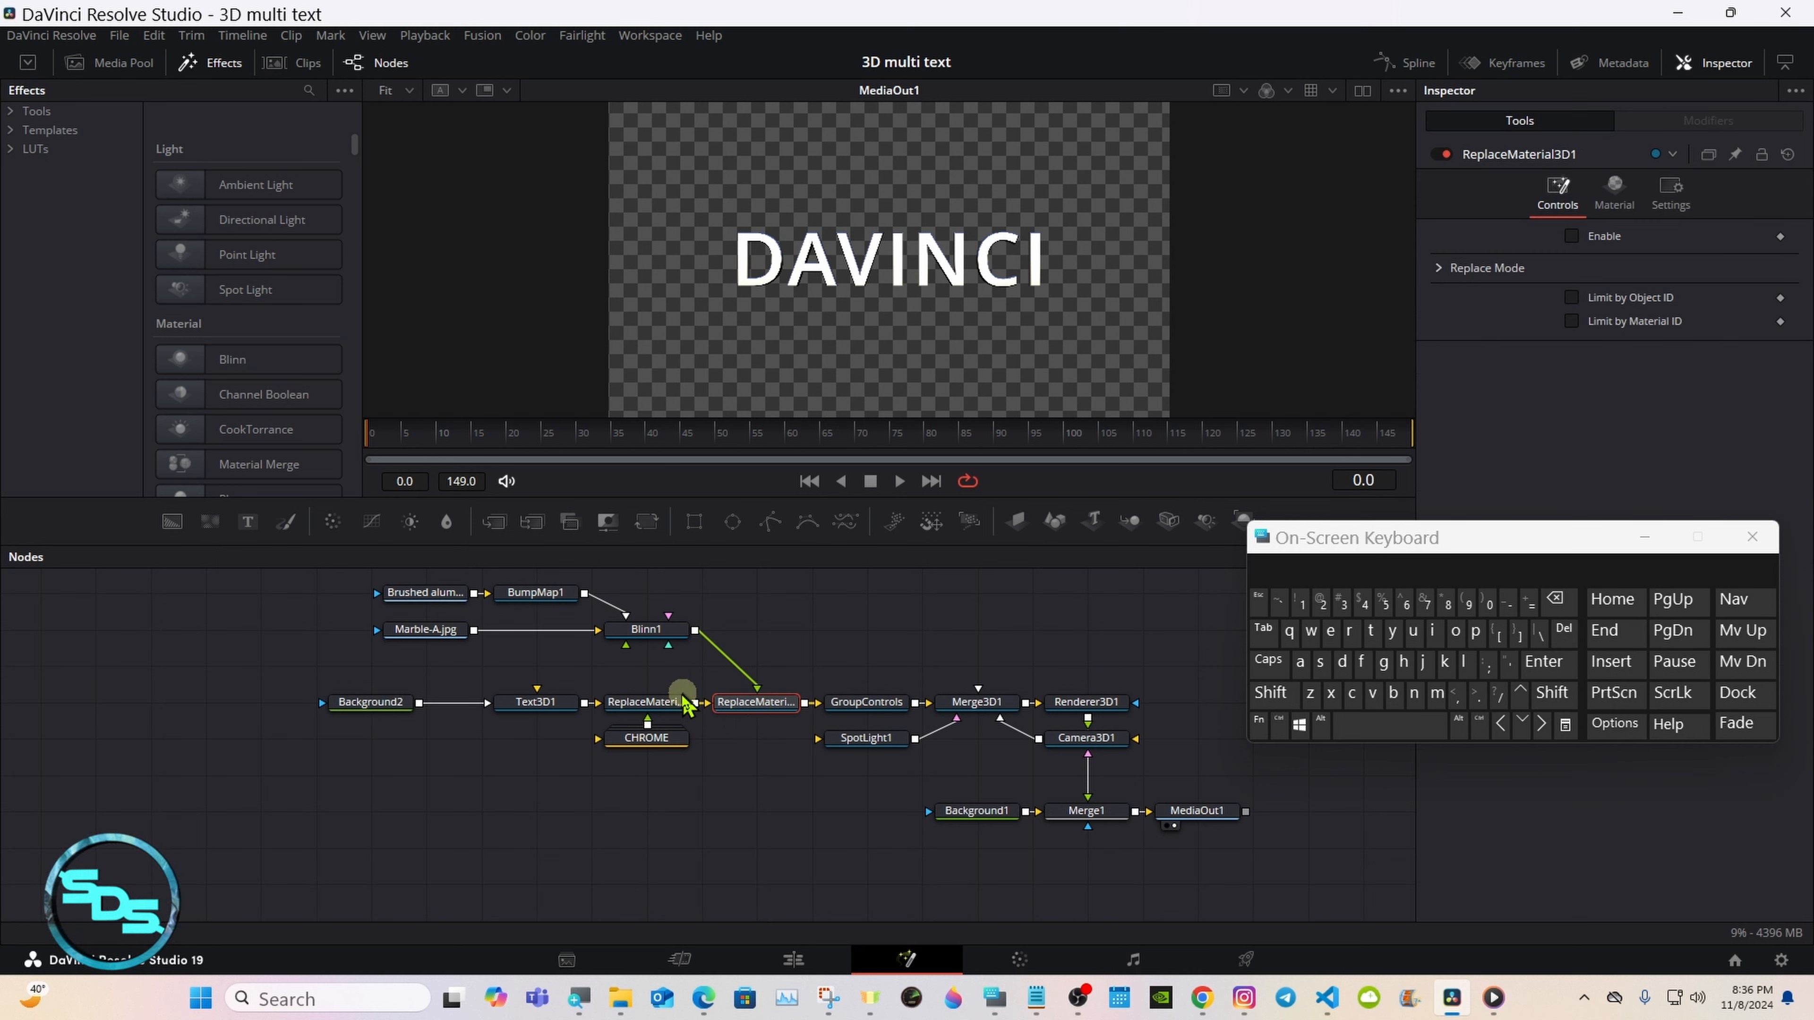
pyautogui.click(669, 705)
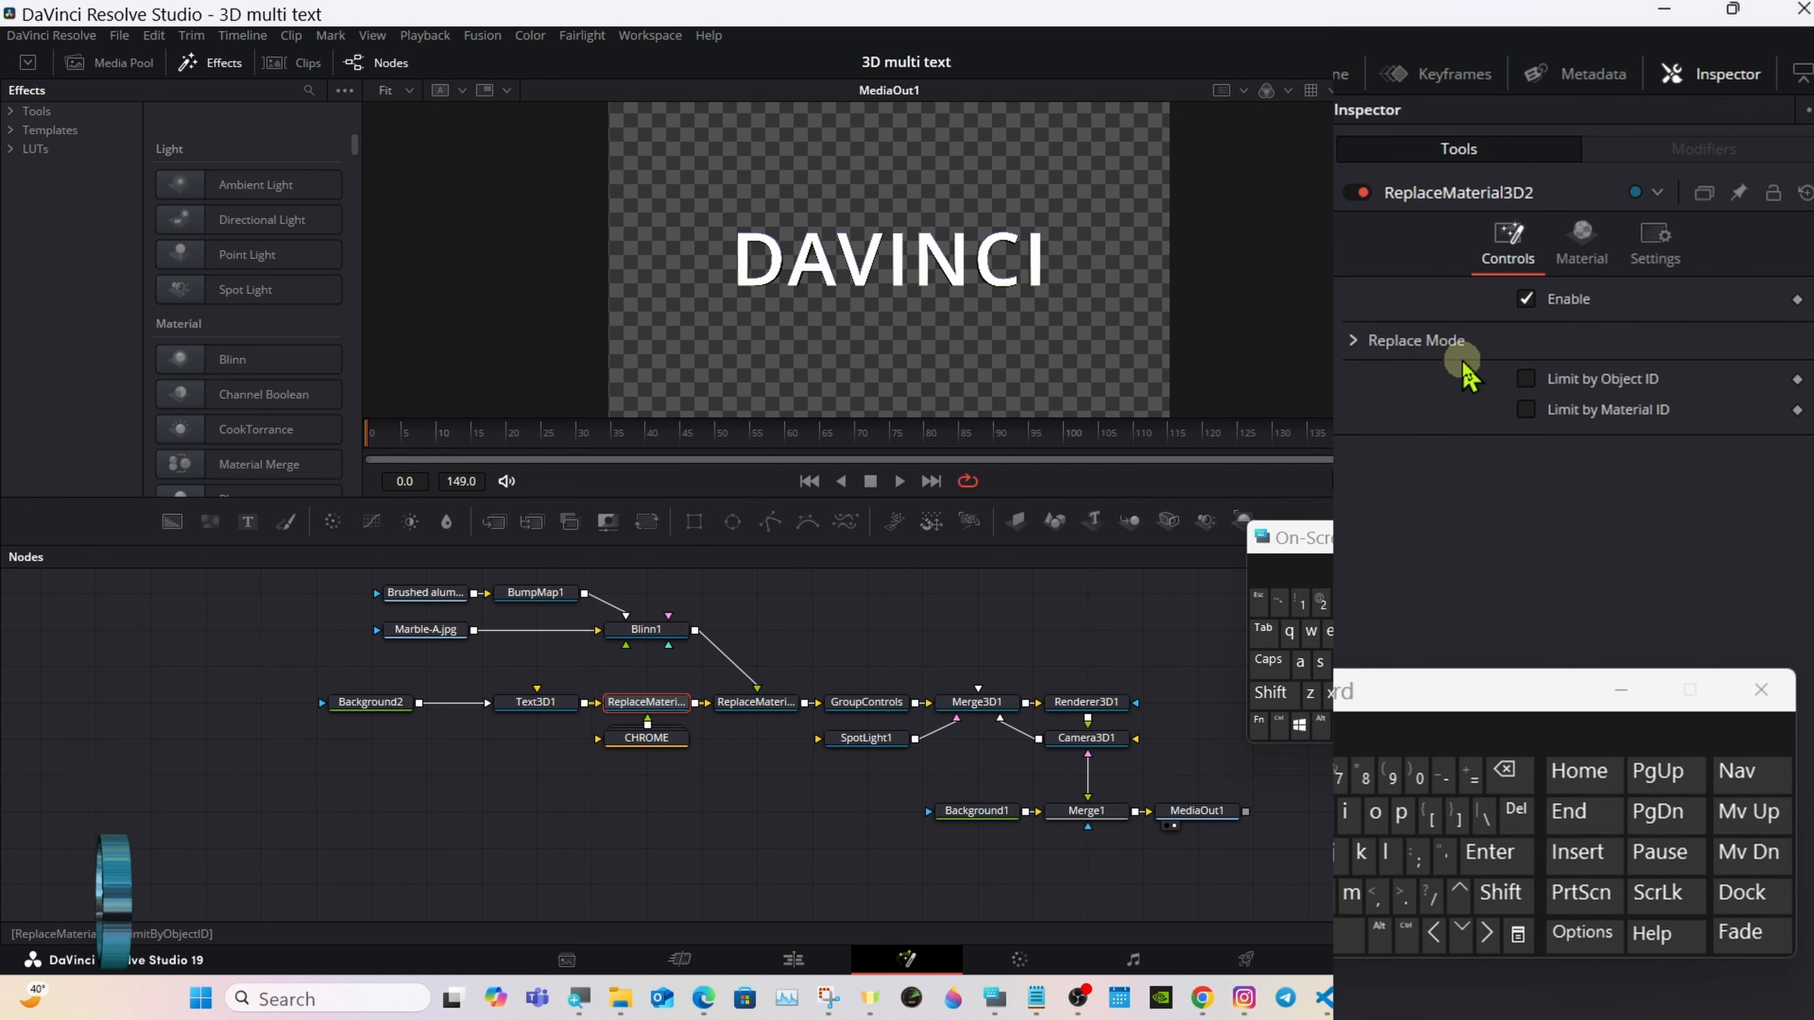
pyautogui.click(1527, 298)
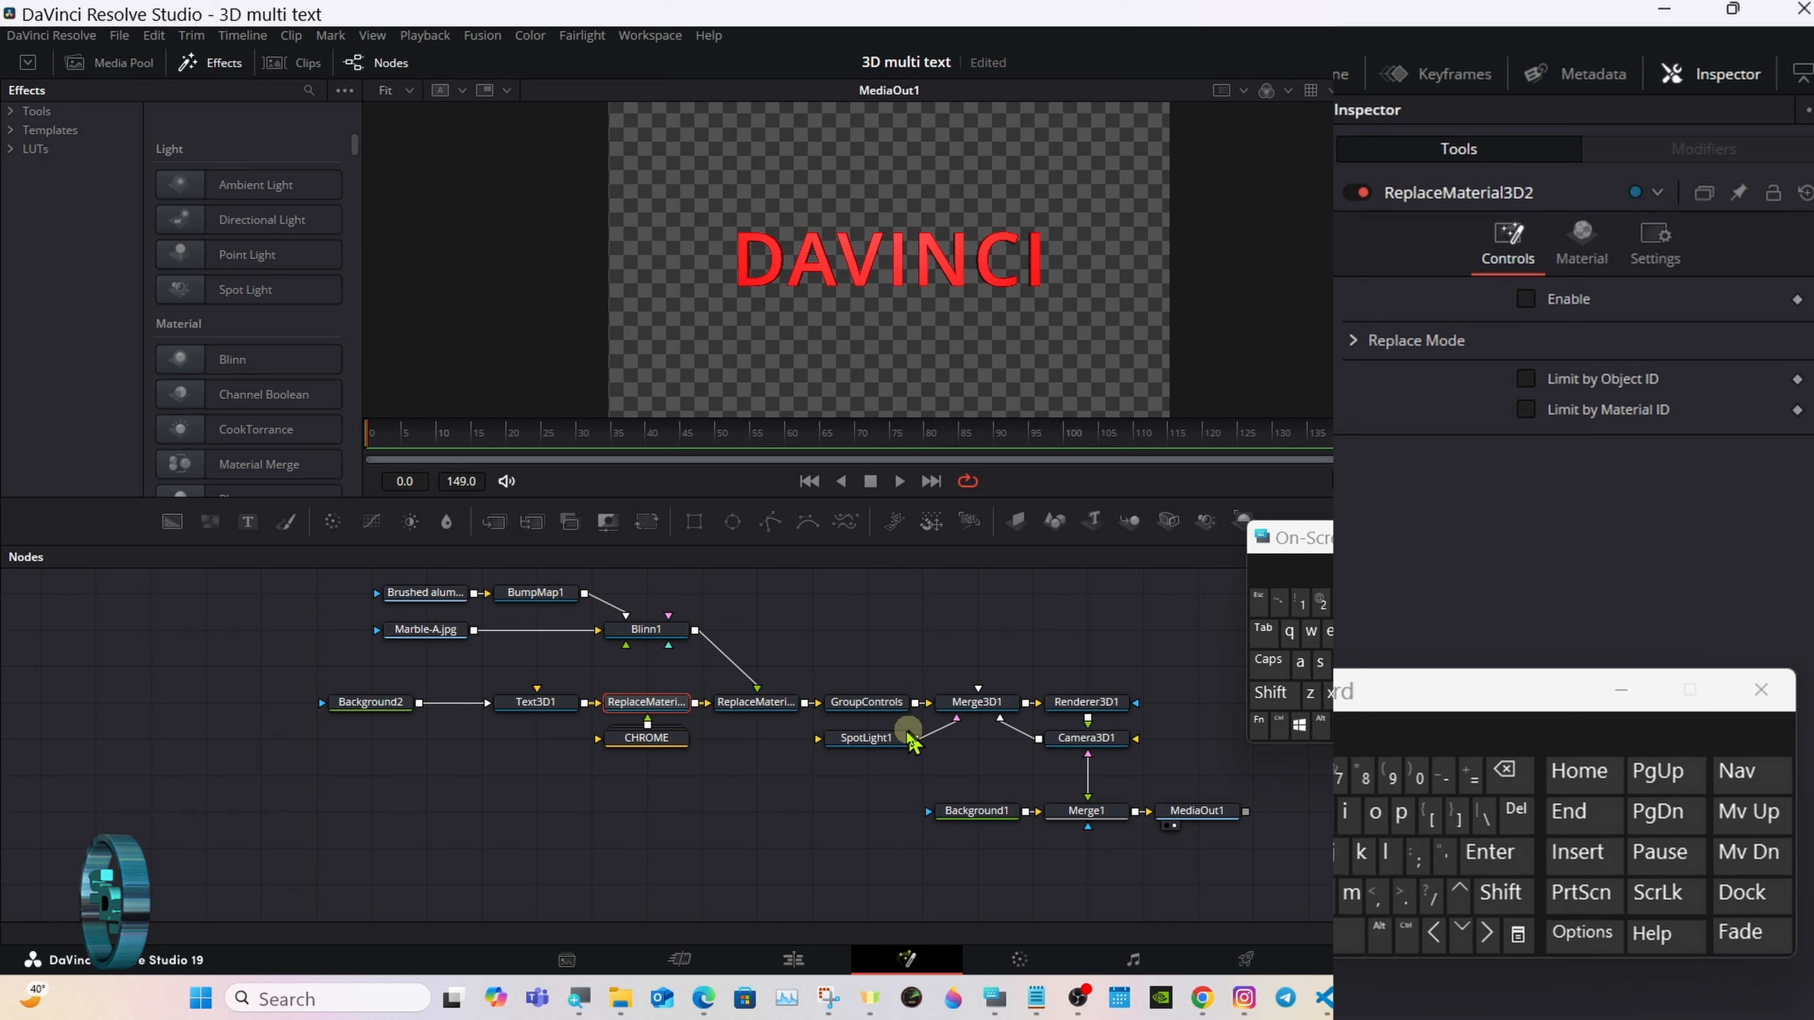
# Step: Set SpotLight1's intensity to 0.8 and deselect the node
pyautogui.click(864, 739)
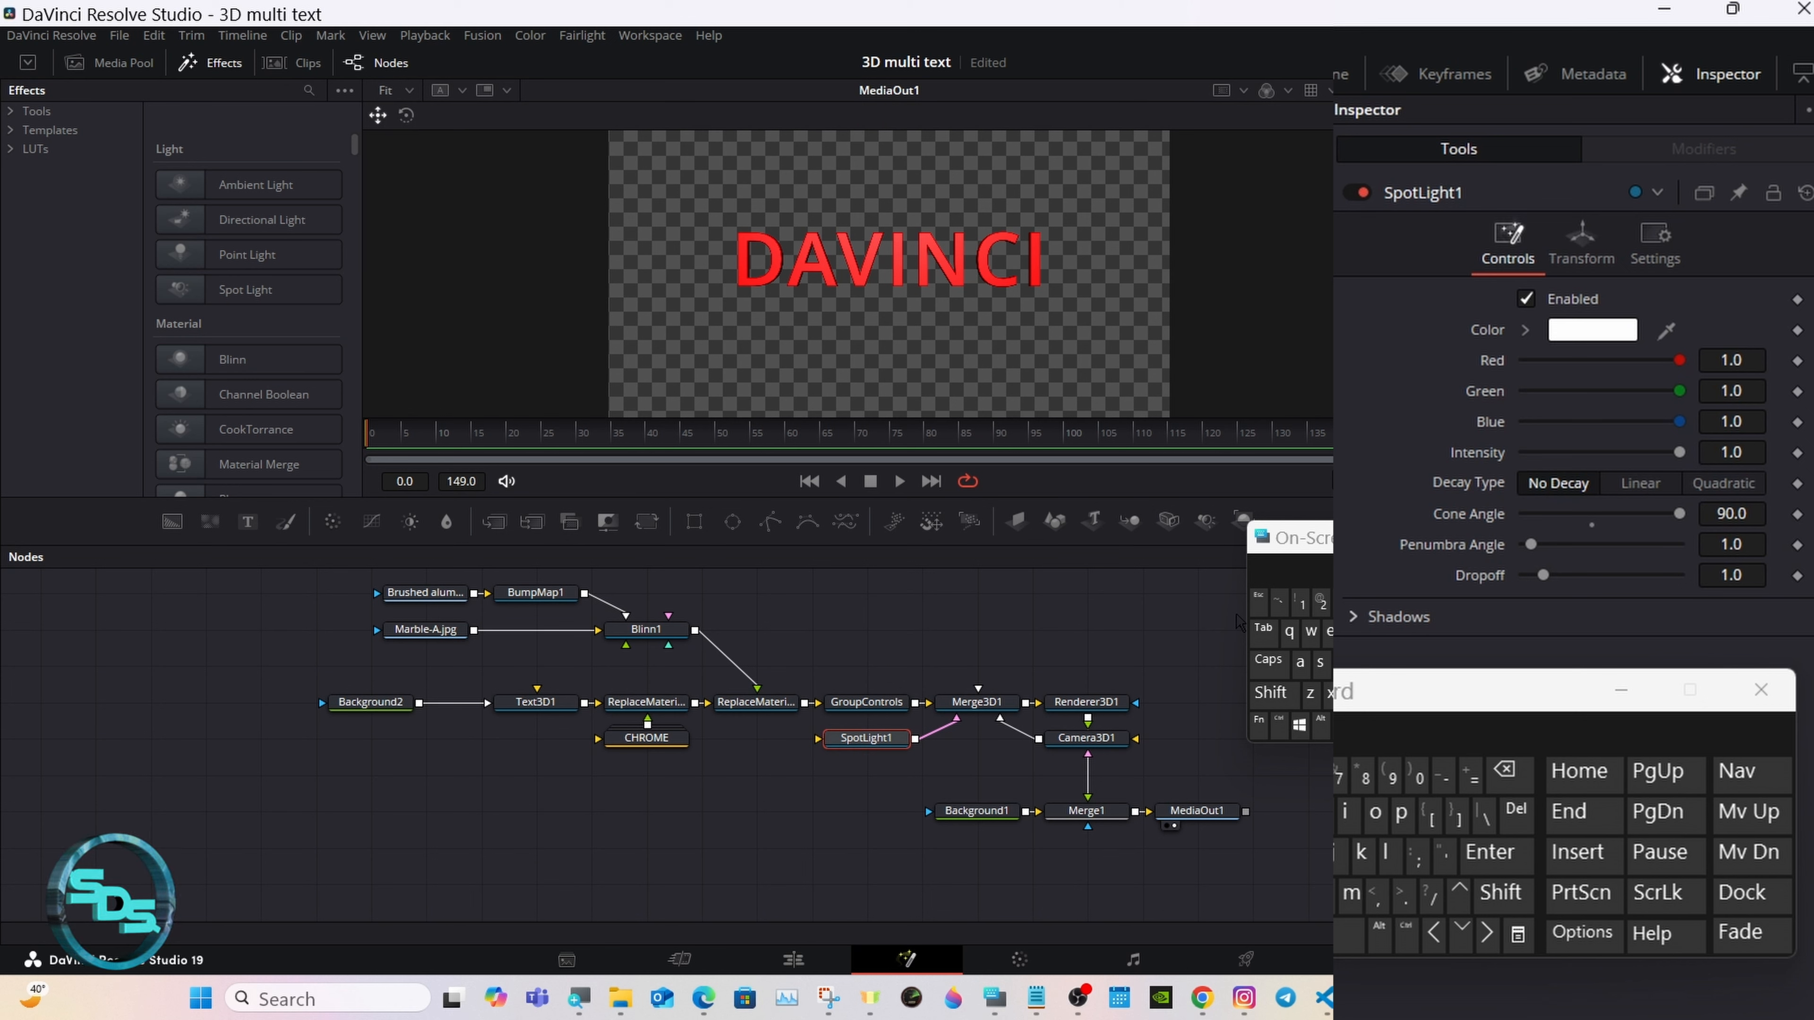
pyautogui.moveTo(1678, 452); pyautogui.dragTo(1653, 454)
pyautogui.click(1731, 453)
pyautogui.click(1508, 772)
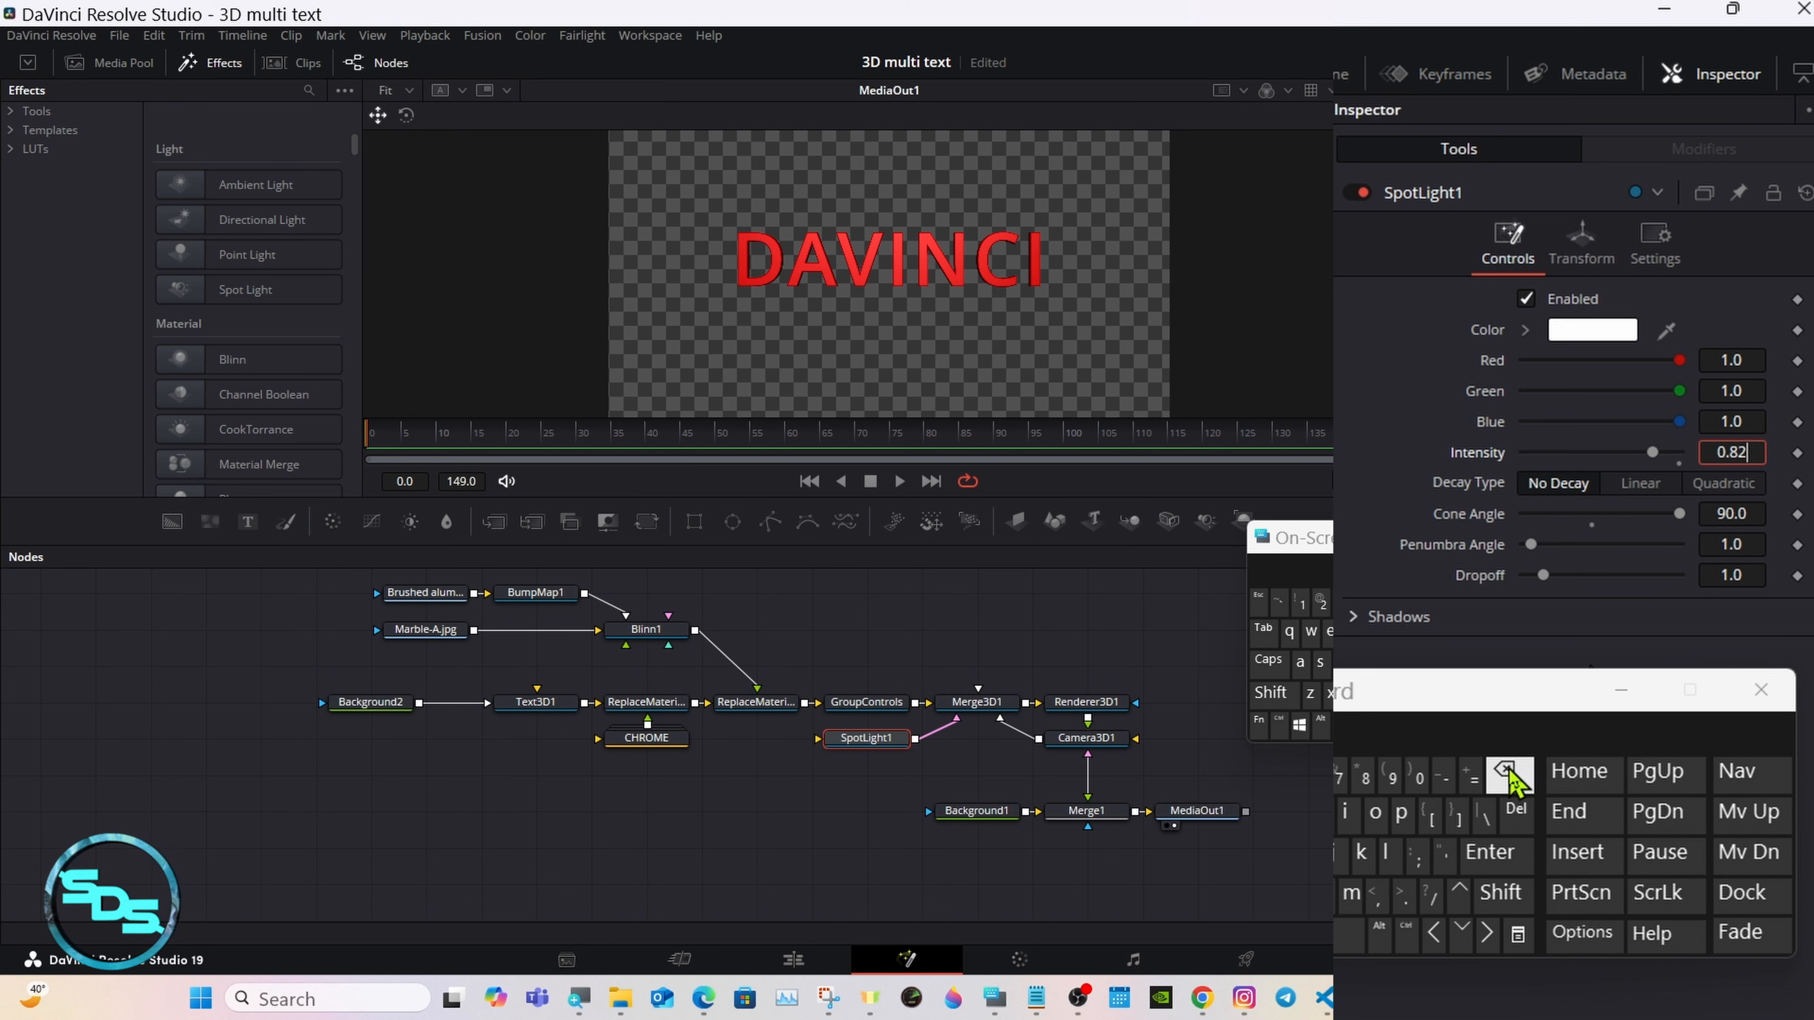
pyautogui.click(1508, 773)
pyautogui.click(1491, 852)
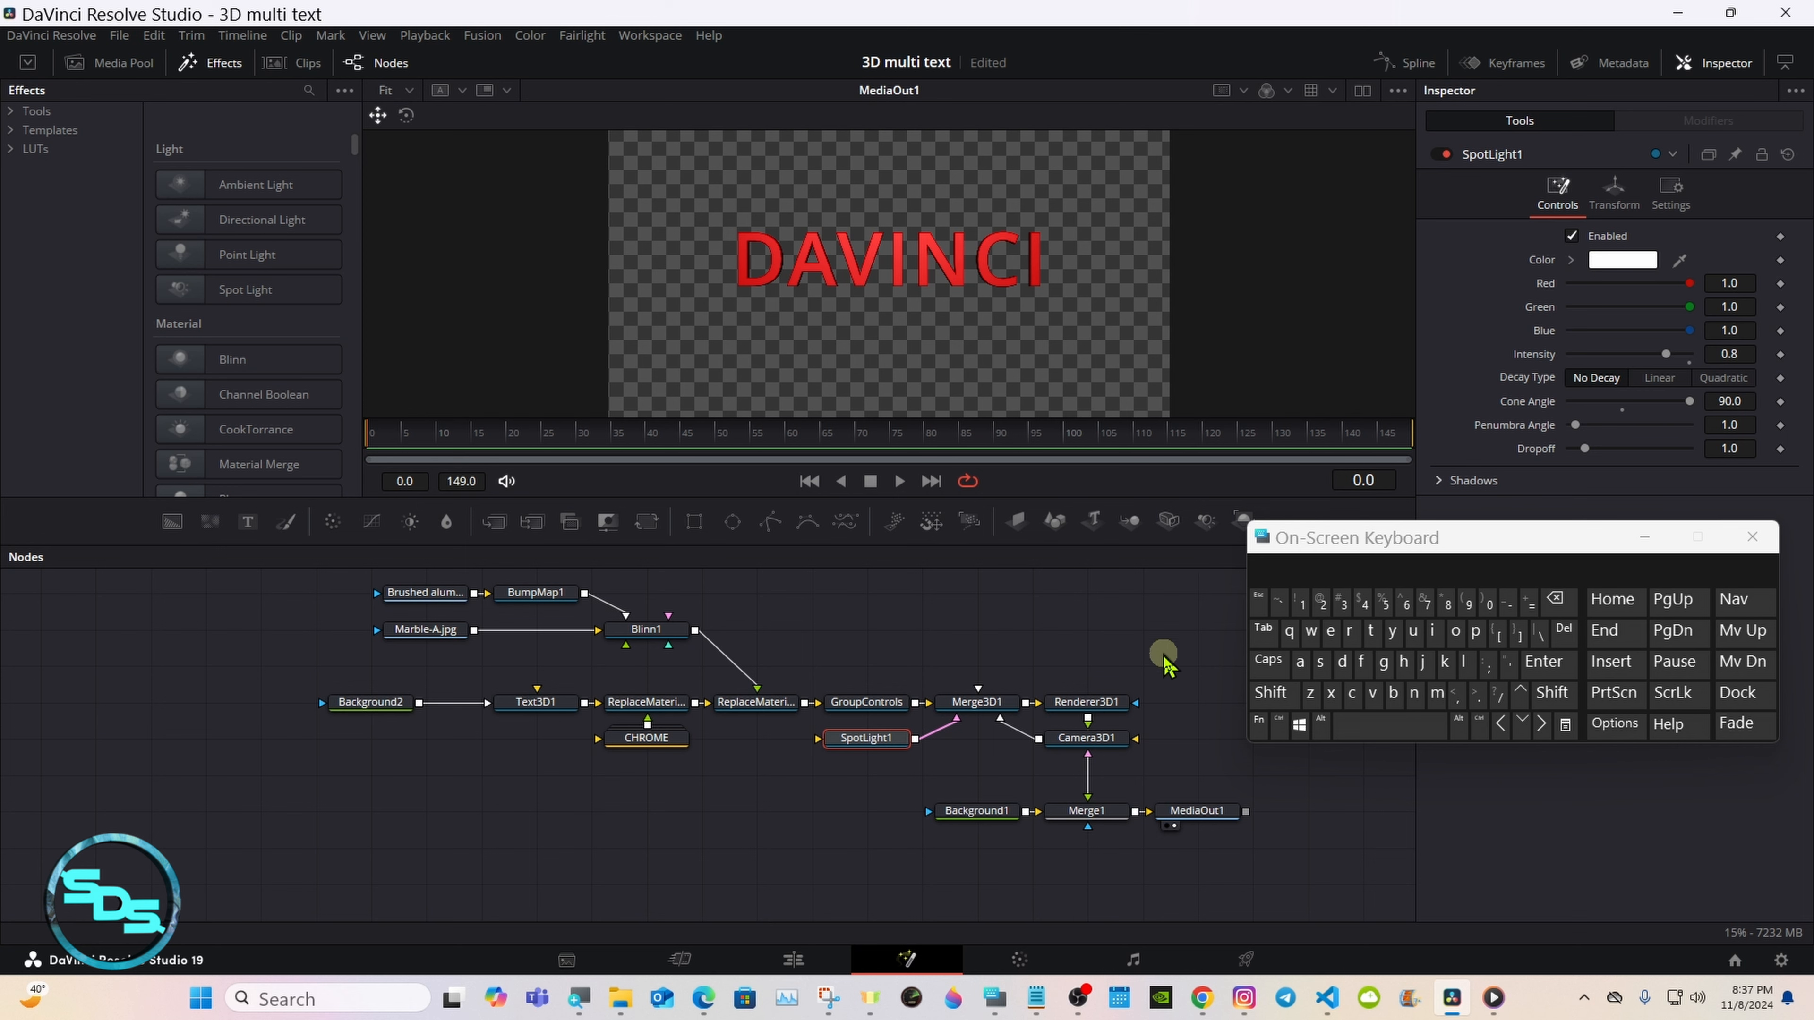
pyautogui.click(1189, 686)
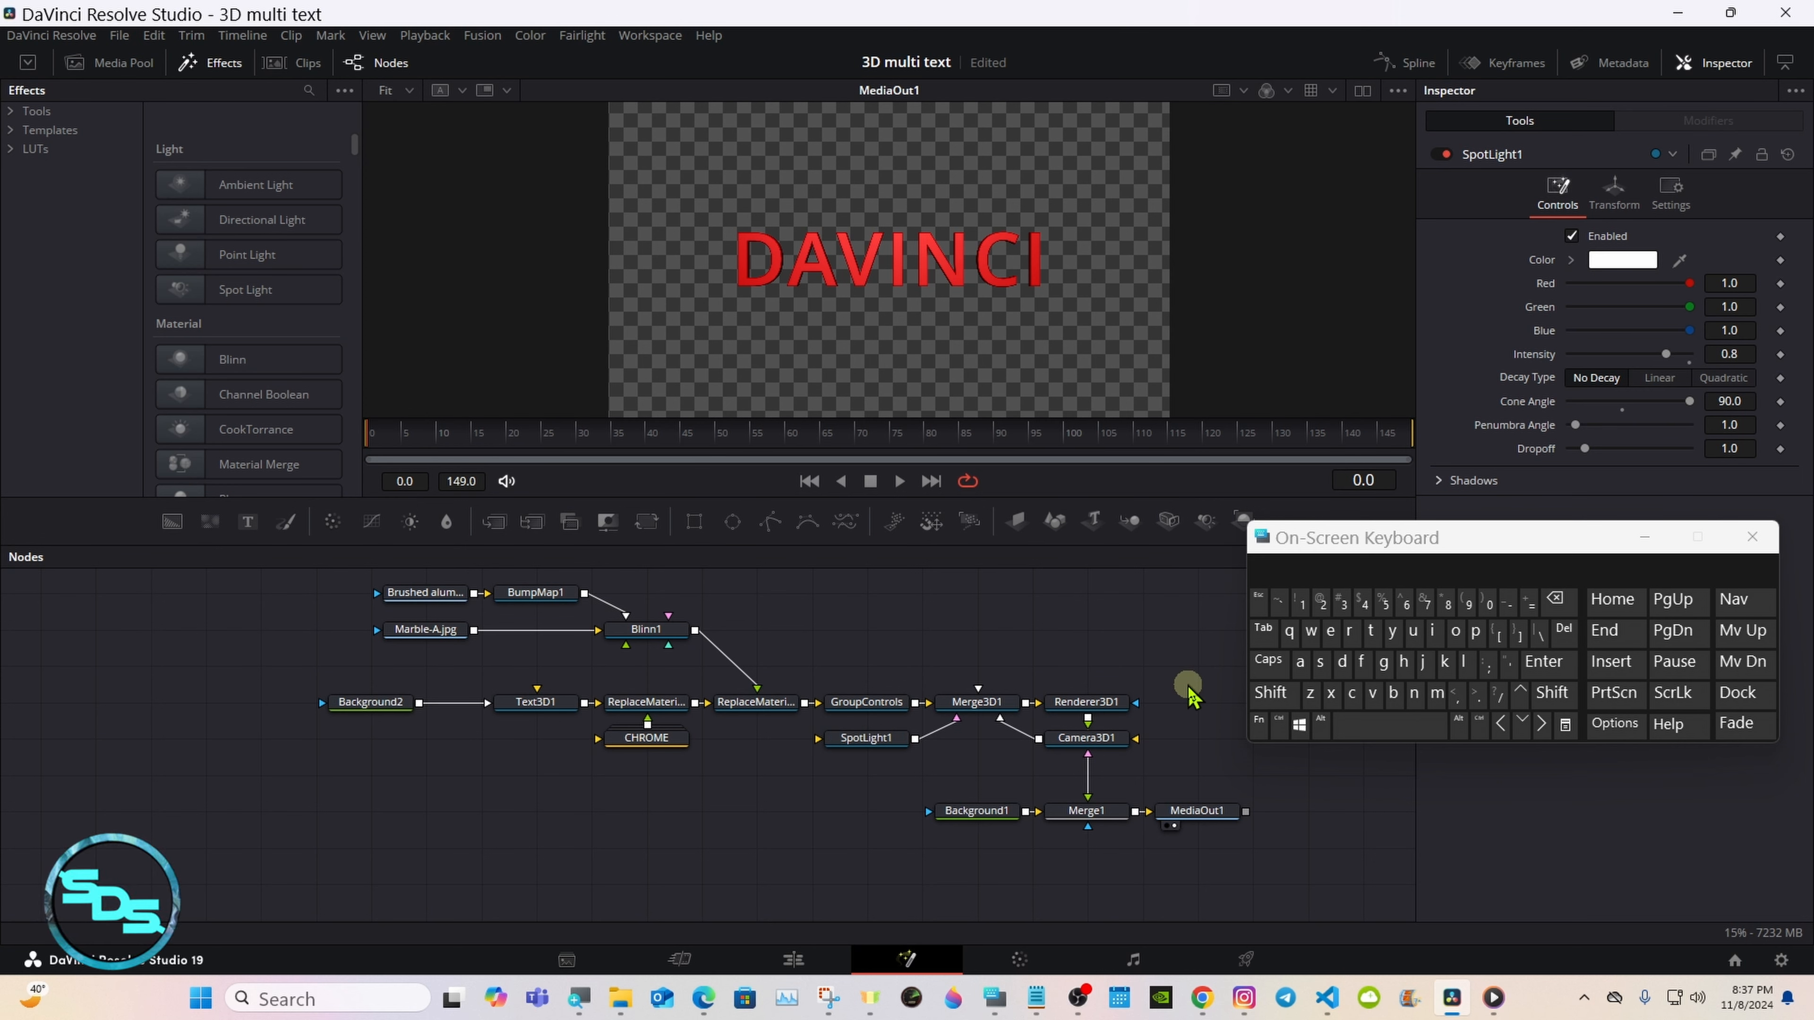
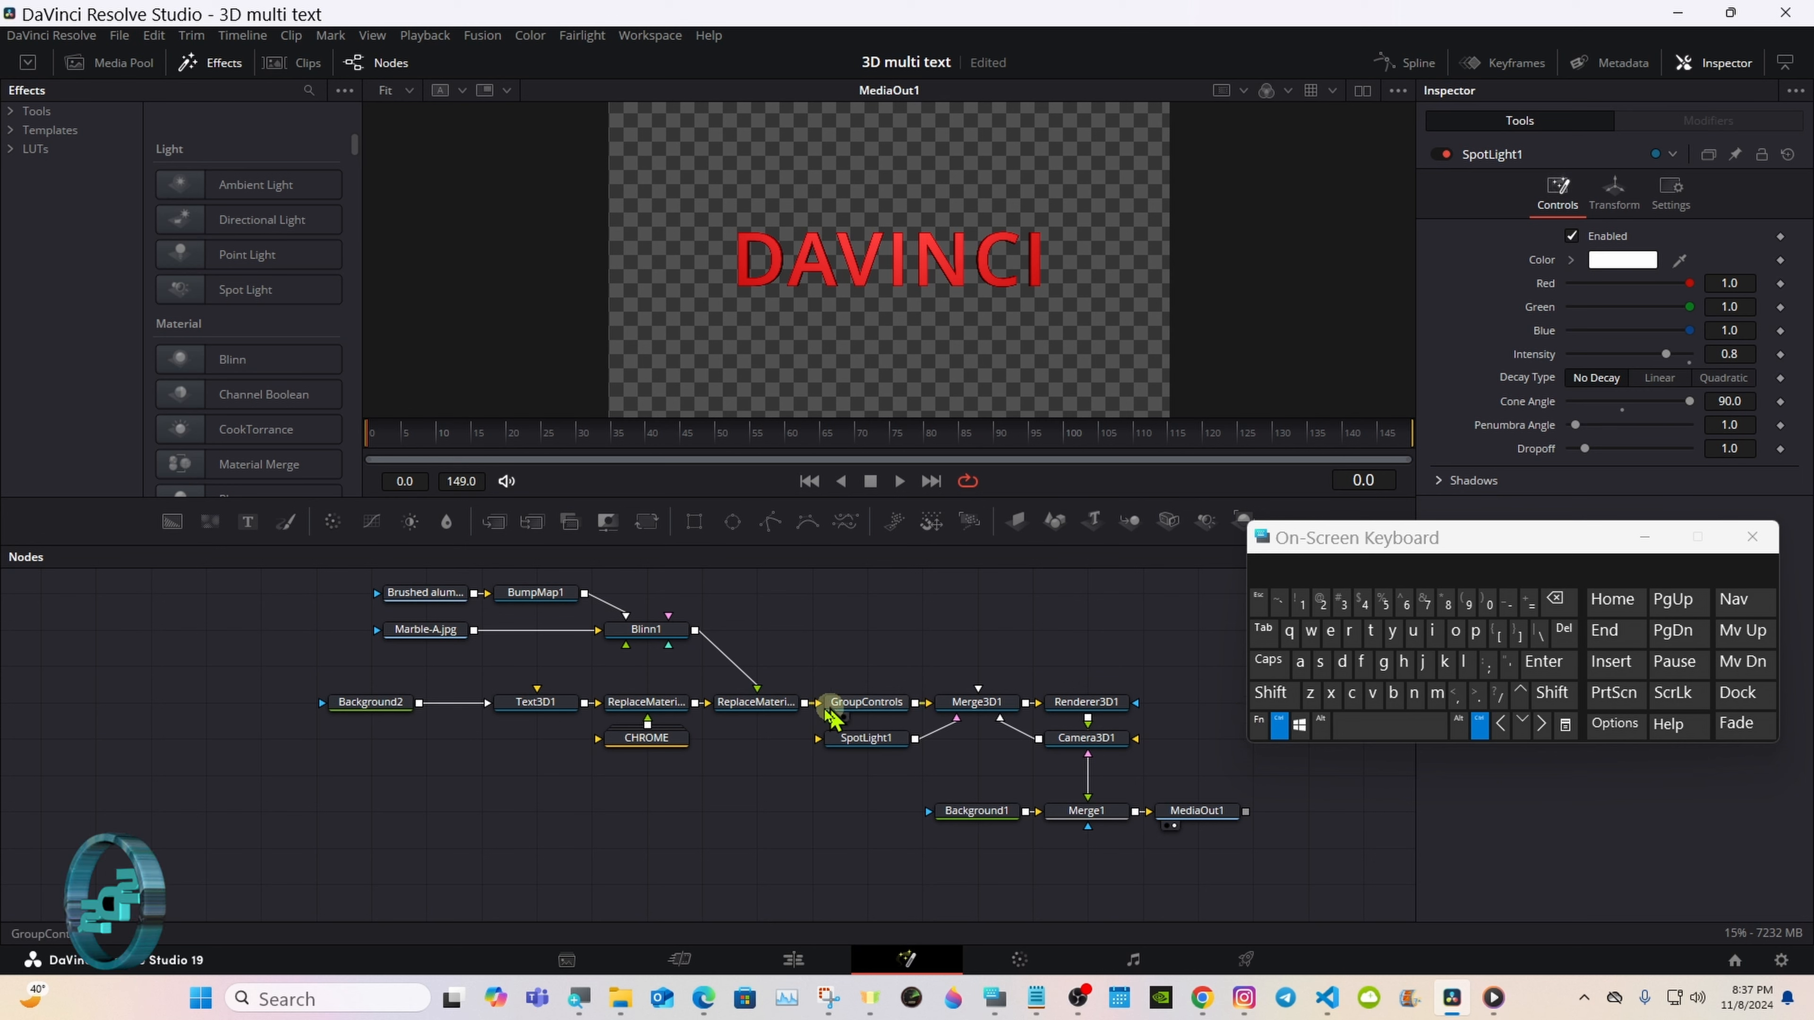
# Step: Add Text3D1, Background2, both ReplaceMaterial3D nodes, Blinn1, BumpMap1, the brushed aluminum and Marble-A.jpg loaders, GroupControls and SpotLight1 to the selection in that order
pyautogui.keyDown('ctrl'); pyautogui.click(537, 706); pyautogui.keyUp('ctrl')
pyautogui.keyDown('ctrl'); pyautogui.click(387, 709); pyautogui.keyUp('ctrl')
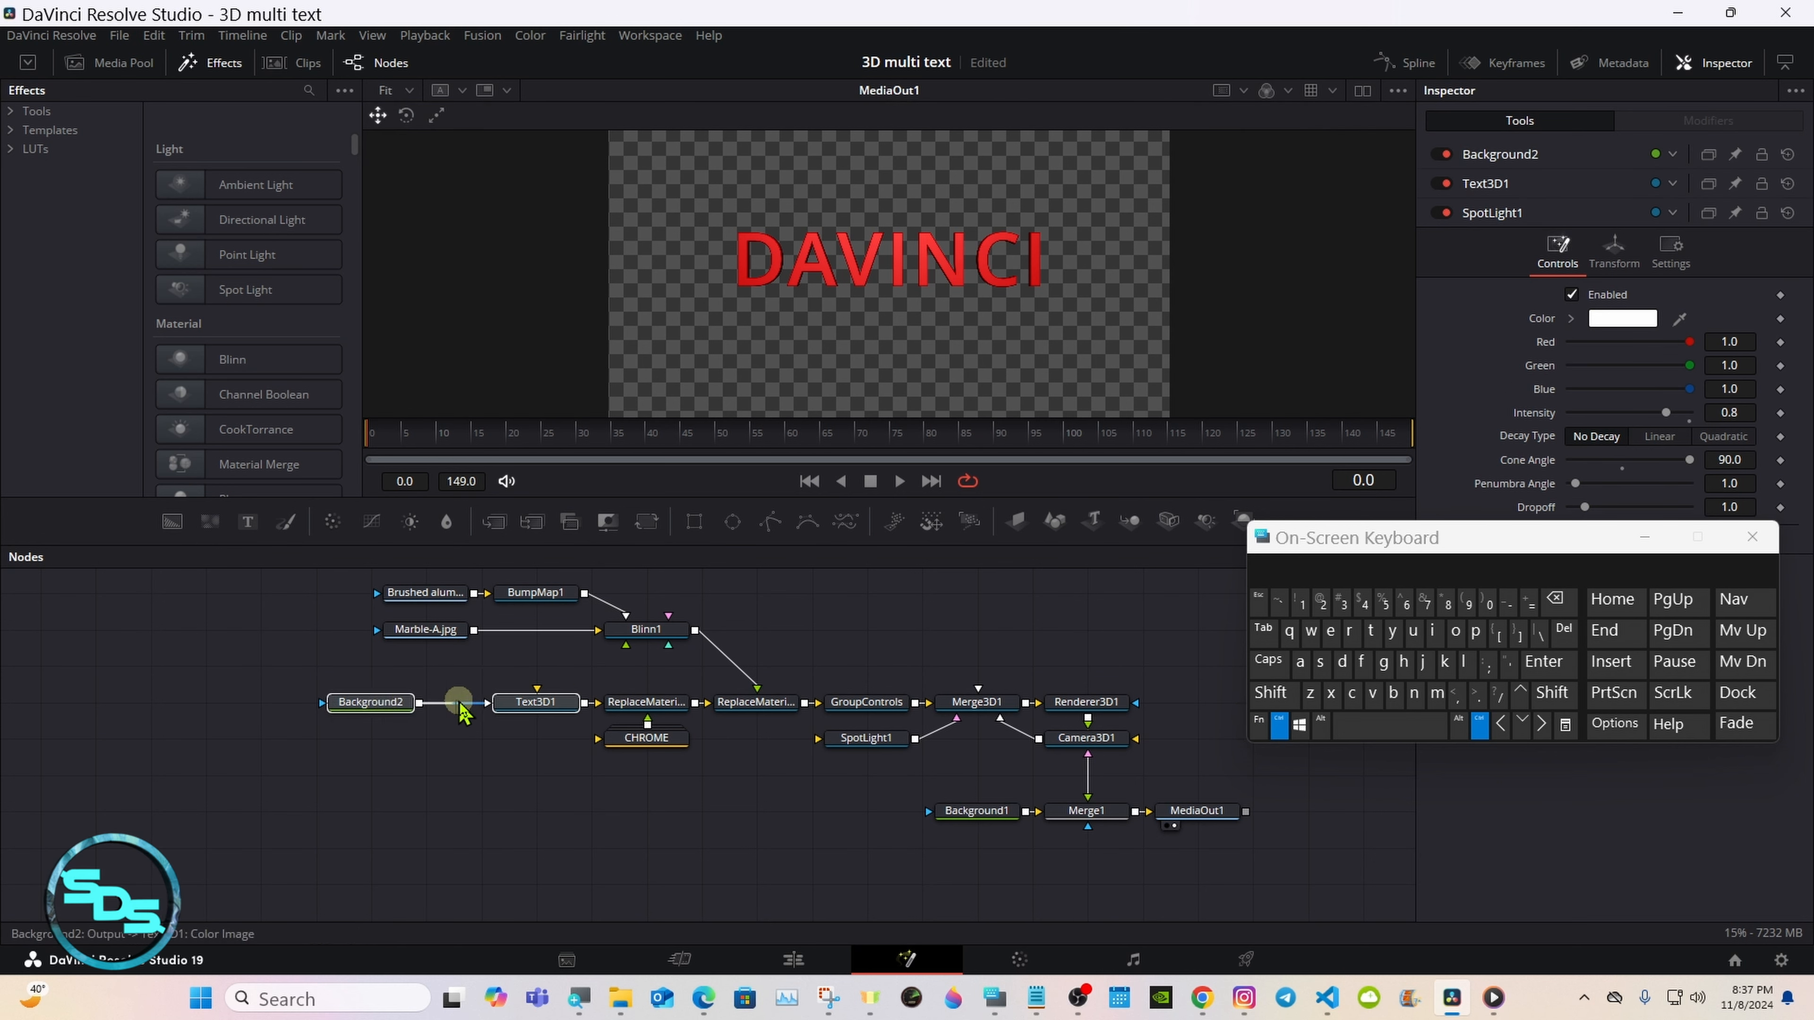
pyautogui.keyDown('ctrl'); pyautogui.click(650, 707); pyautogui.keyUp('ctrl')
pyautogui.keyDown('ctrl'); pyautogui.click(741, 707); pyautogui.keyUp('ctrl')
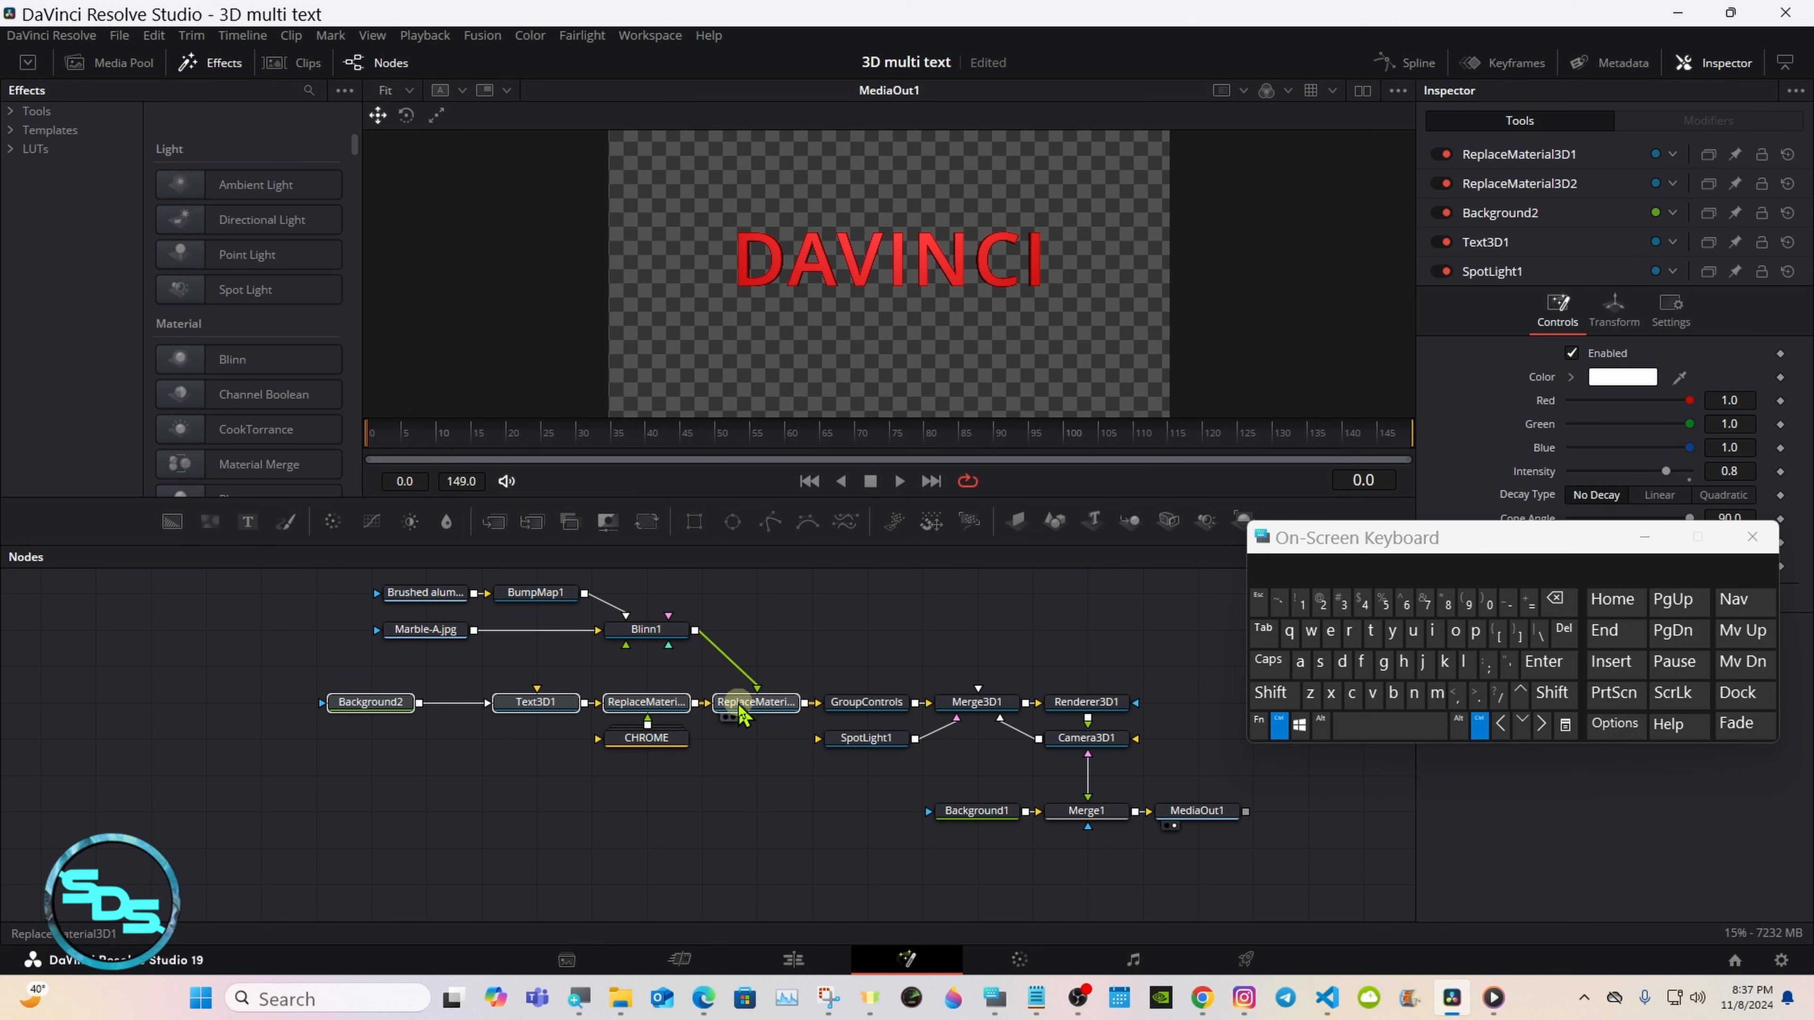
pyautogui.keyDown('ctrl'); pyautogui.click(646, 636); pyautogui.keyUp('ctrl')
pyautogui.keyDown('ctrl'); pyautogui.click(535, 593); pyautogui.keyUp('ctrl')
pyautogui.keyDown('ctrl'); pyautogui.click(421, 593); pyautogui.keyUp('ctrl')
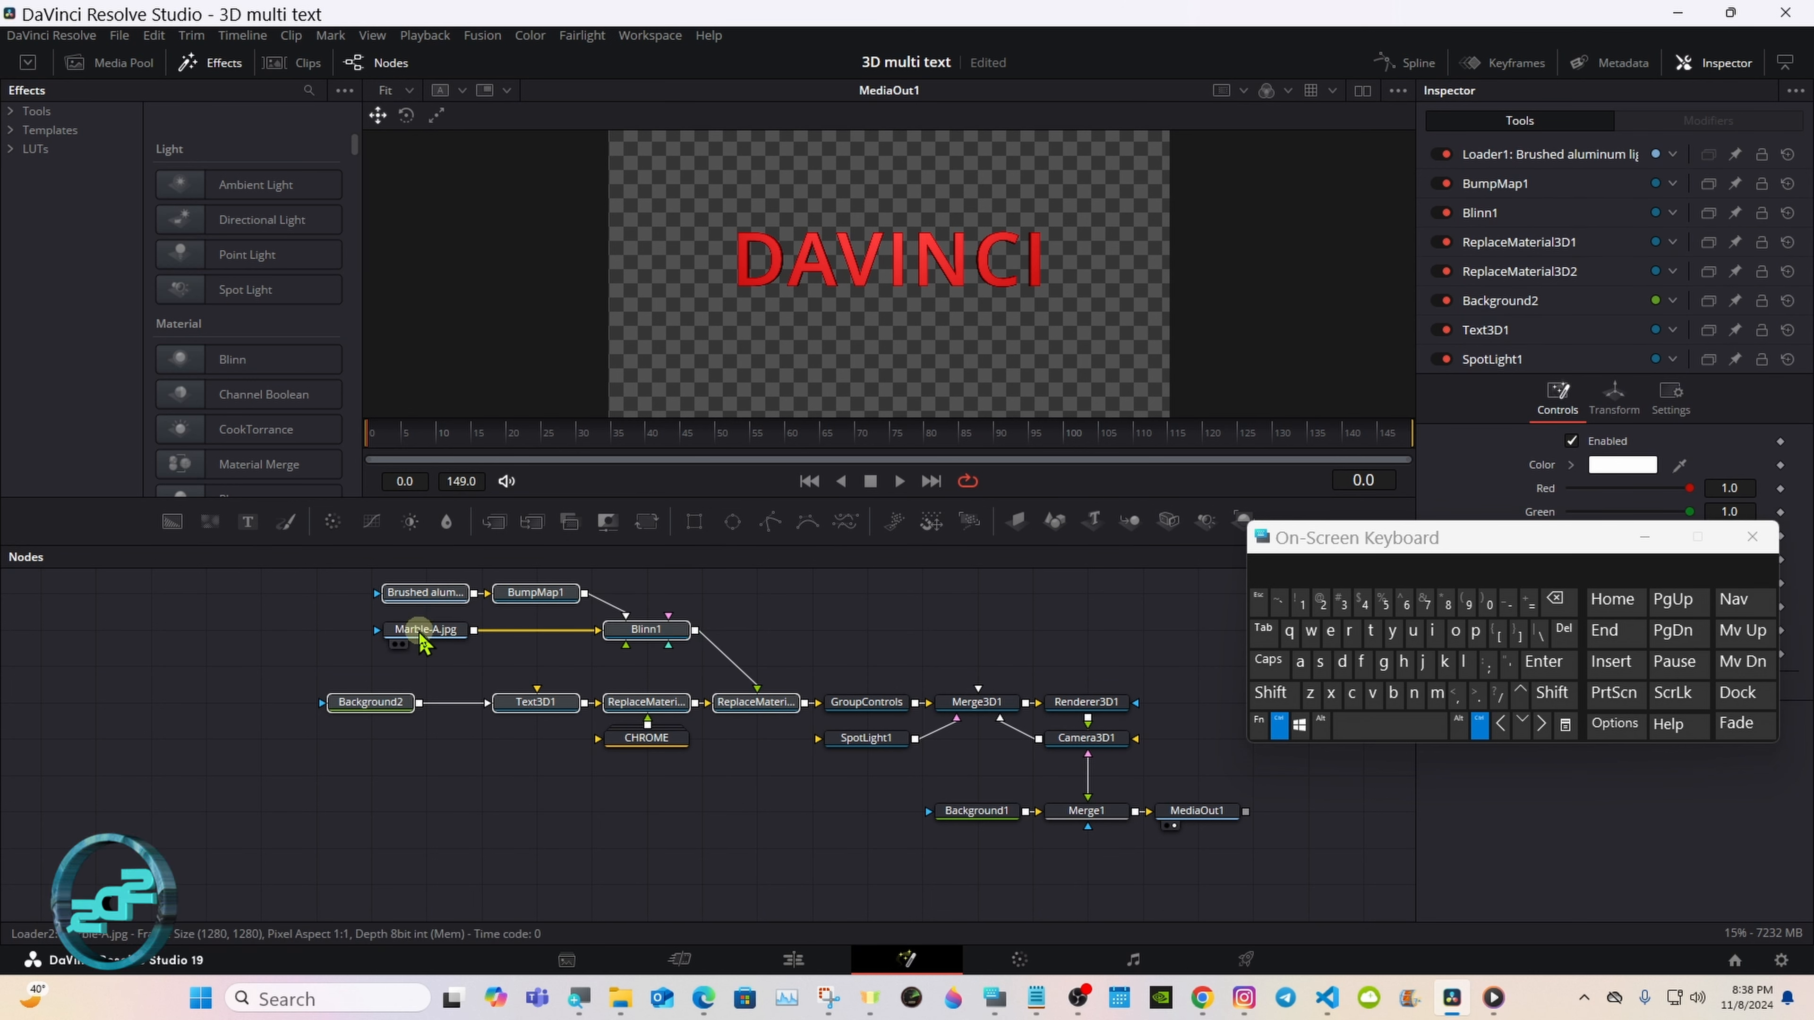
pyautogui.click(421, 635)
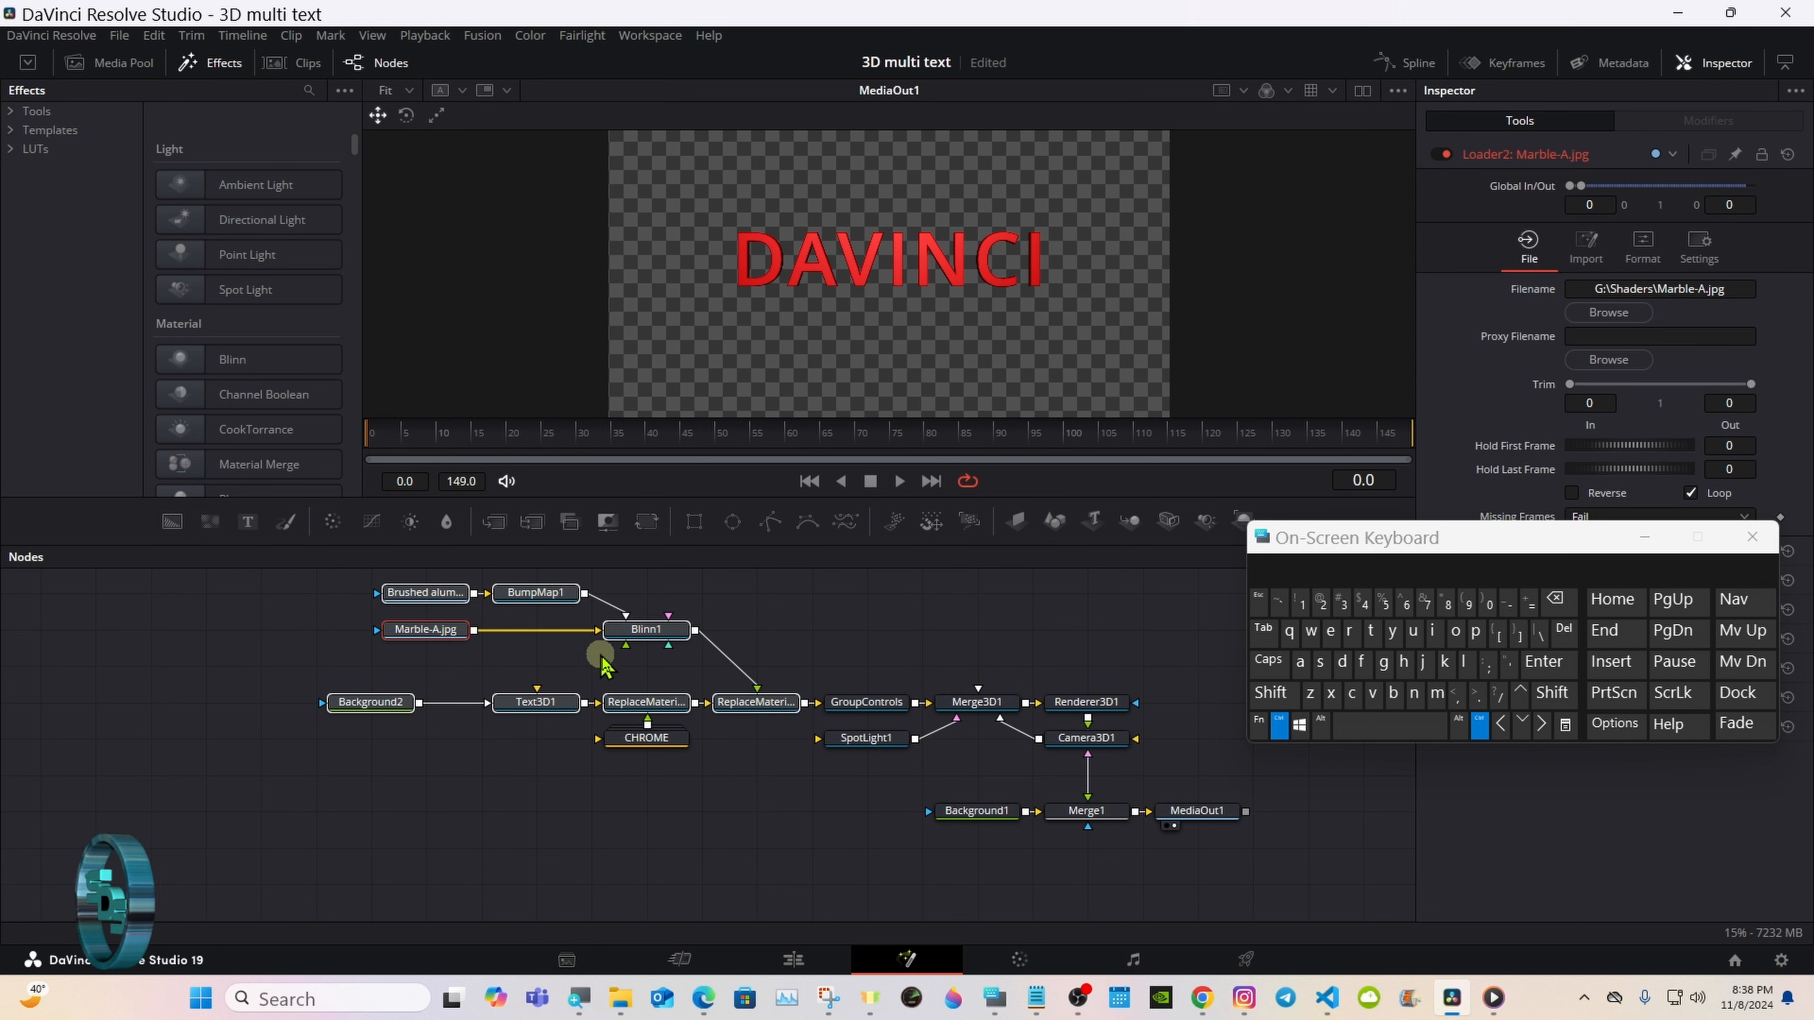
pyautogui.keyDown('ctrl'); pyautogui.click(880, 715); pyautogui.keyUp('ctrl')
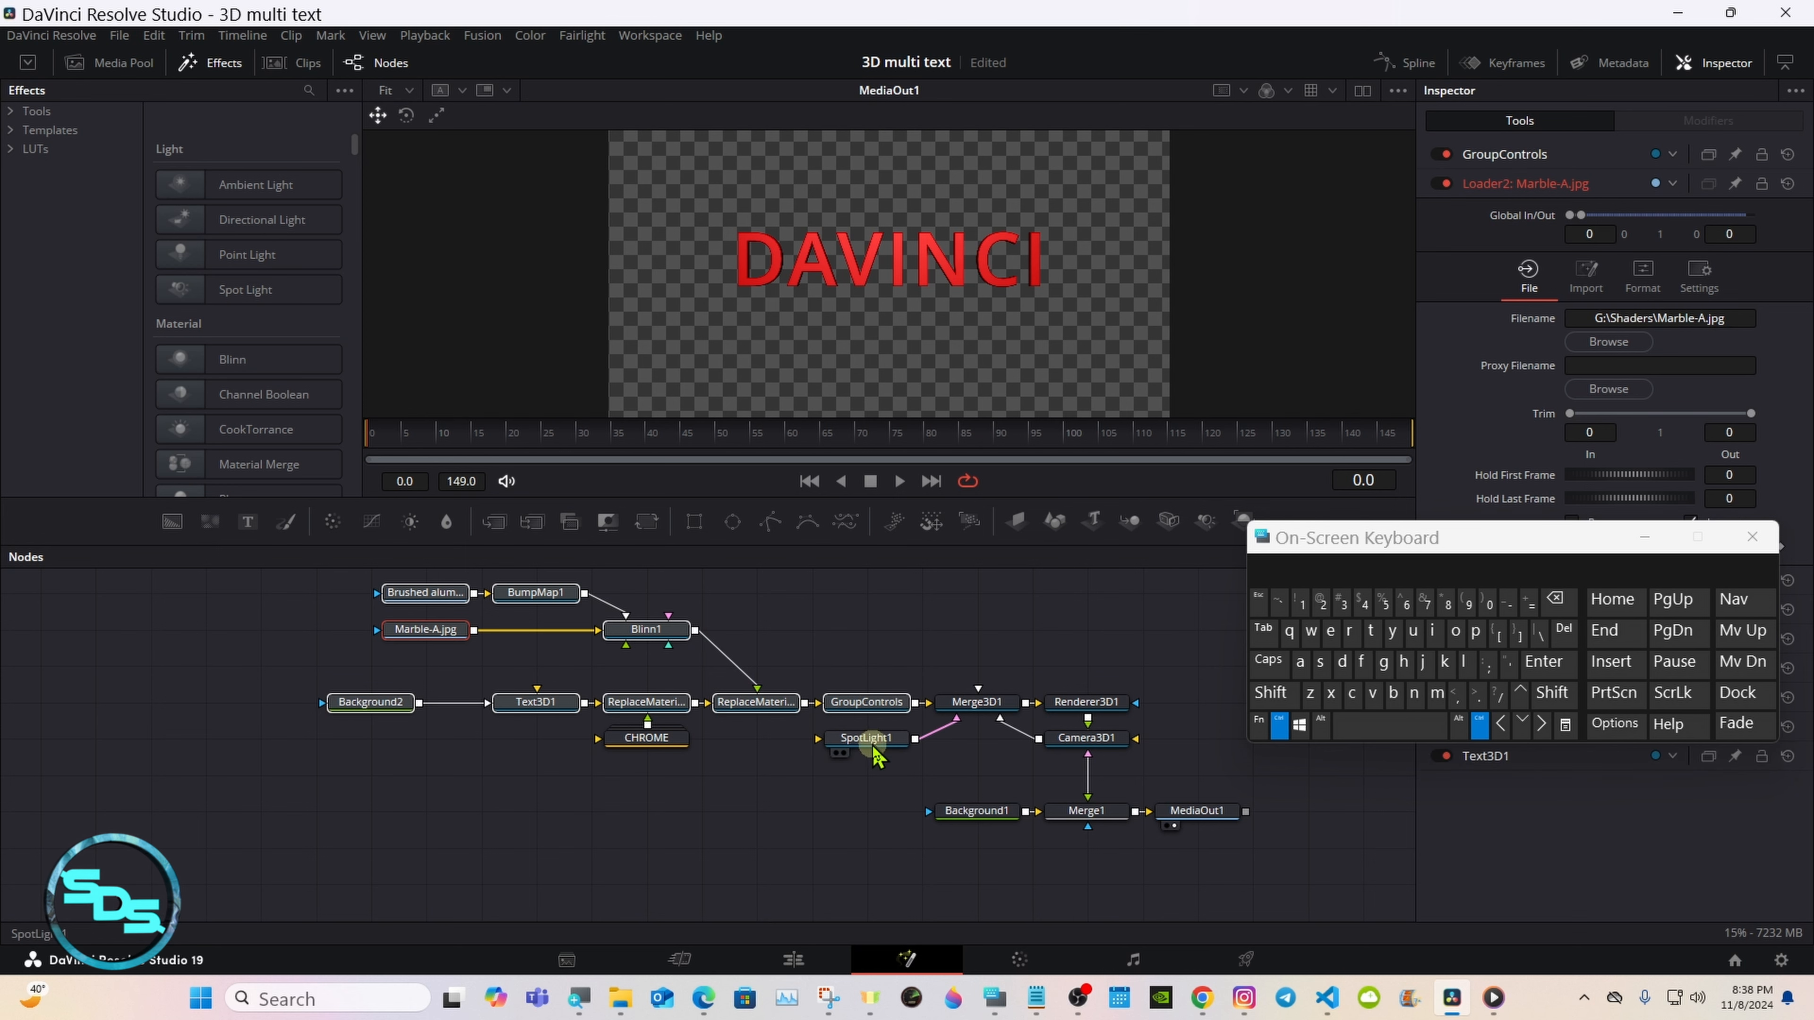
pyautogui.keyDown('ctrl'); pyautogui.click(872, 741); pyautogui.keyUp('ctrl')
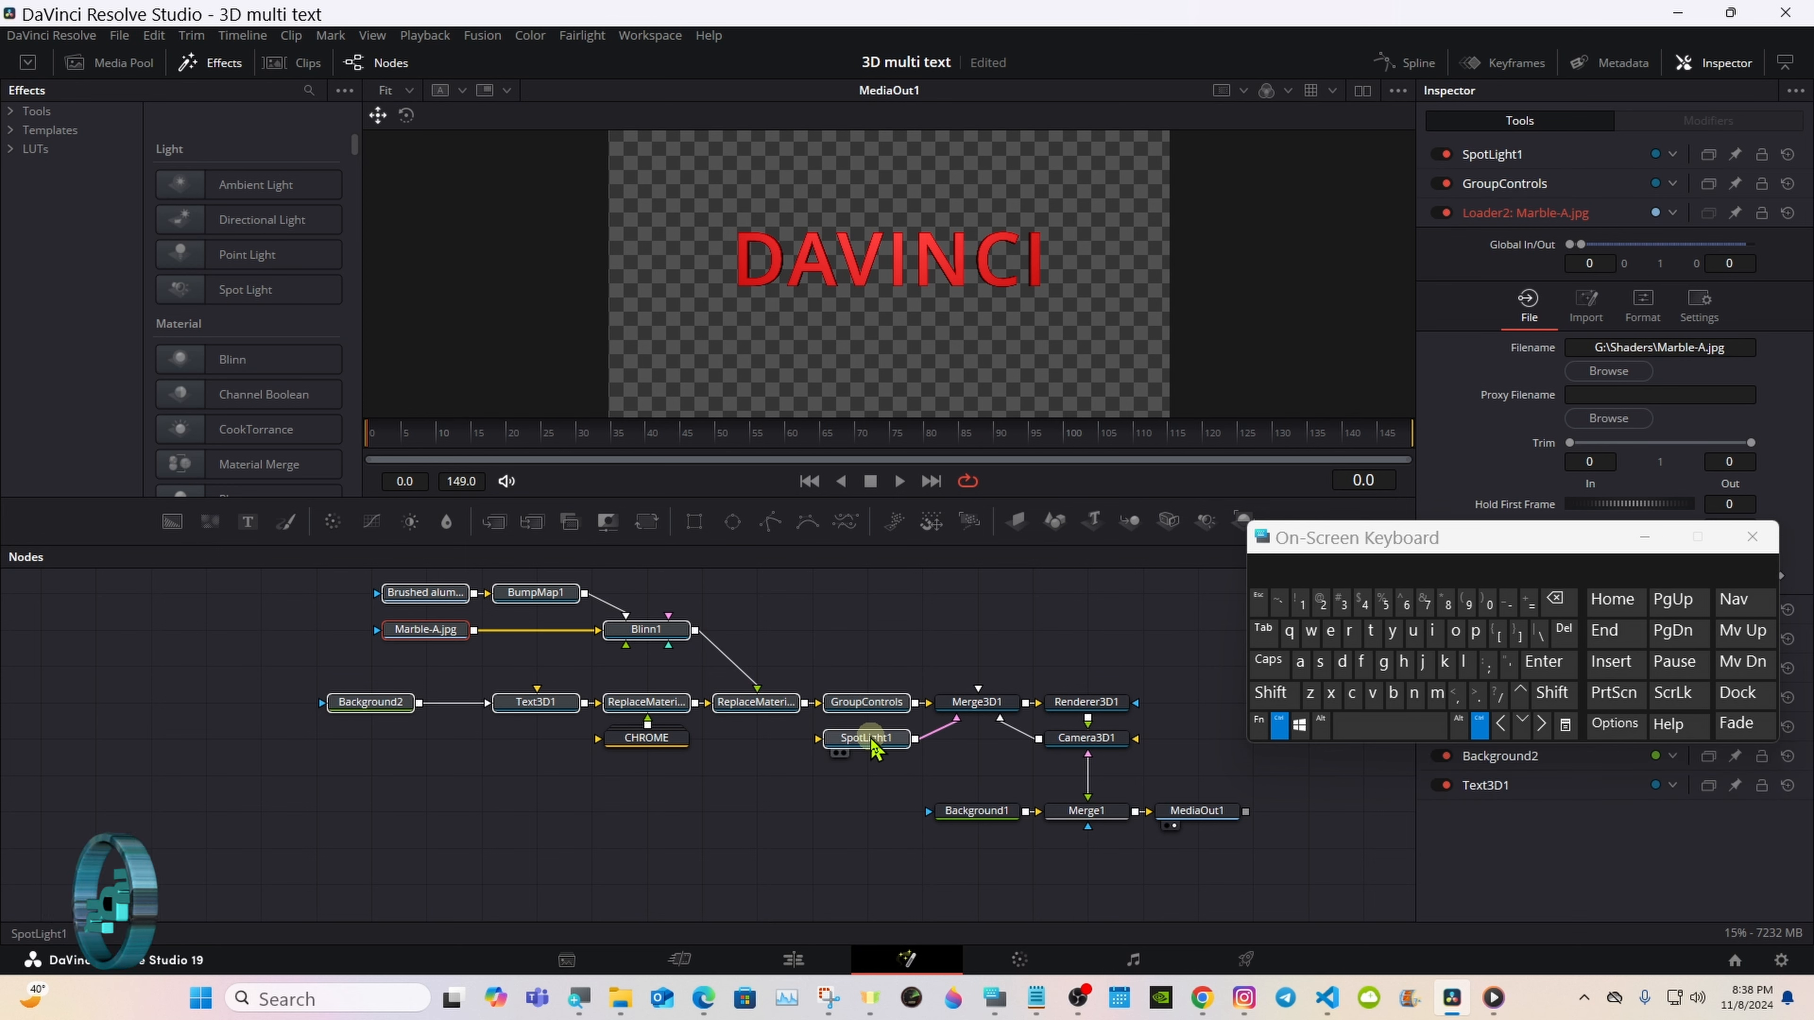
# Step: Extend the selection to all nodes in the composition, but leave MediaOut1 out of it
pyautogui.click(1303, 668)
pyautogui.click(1279, 728)
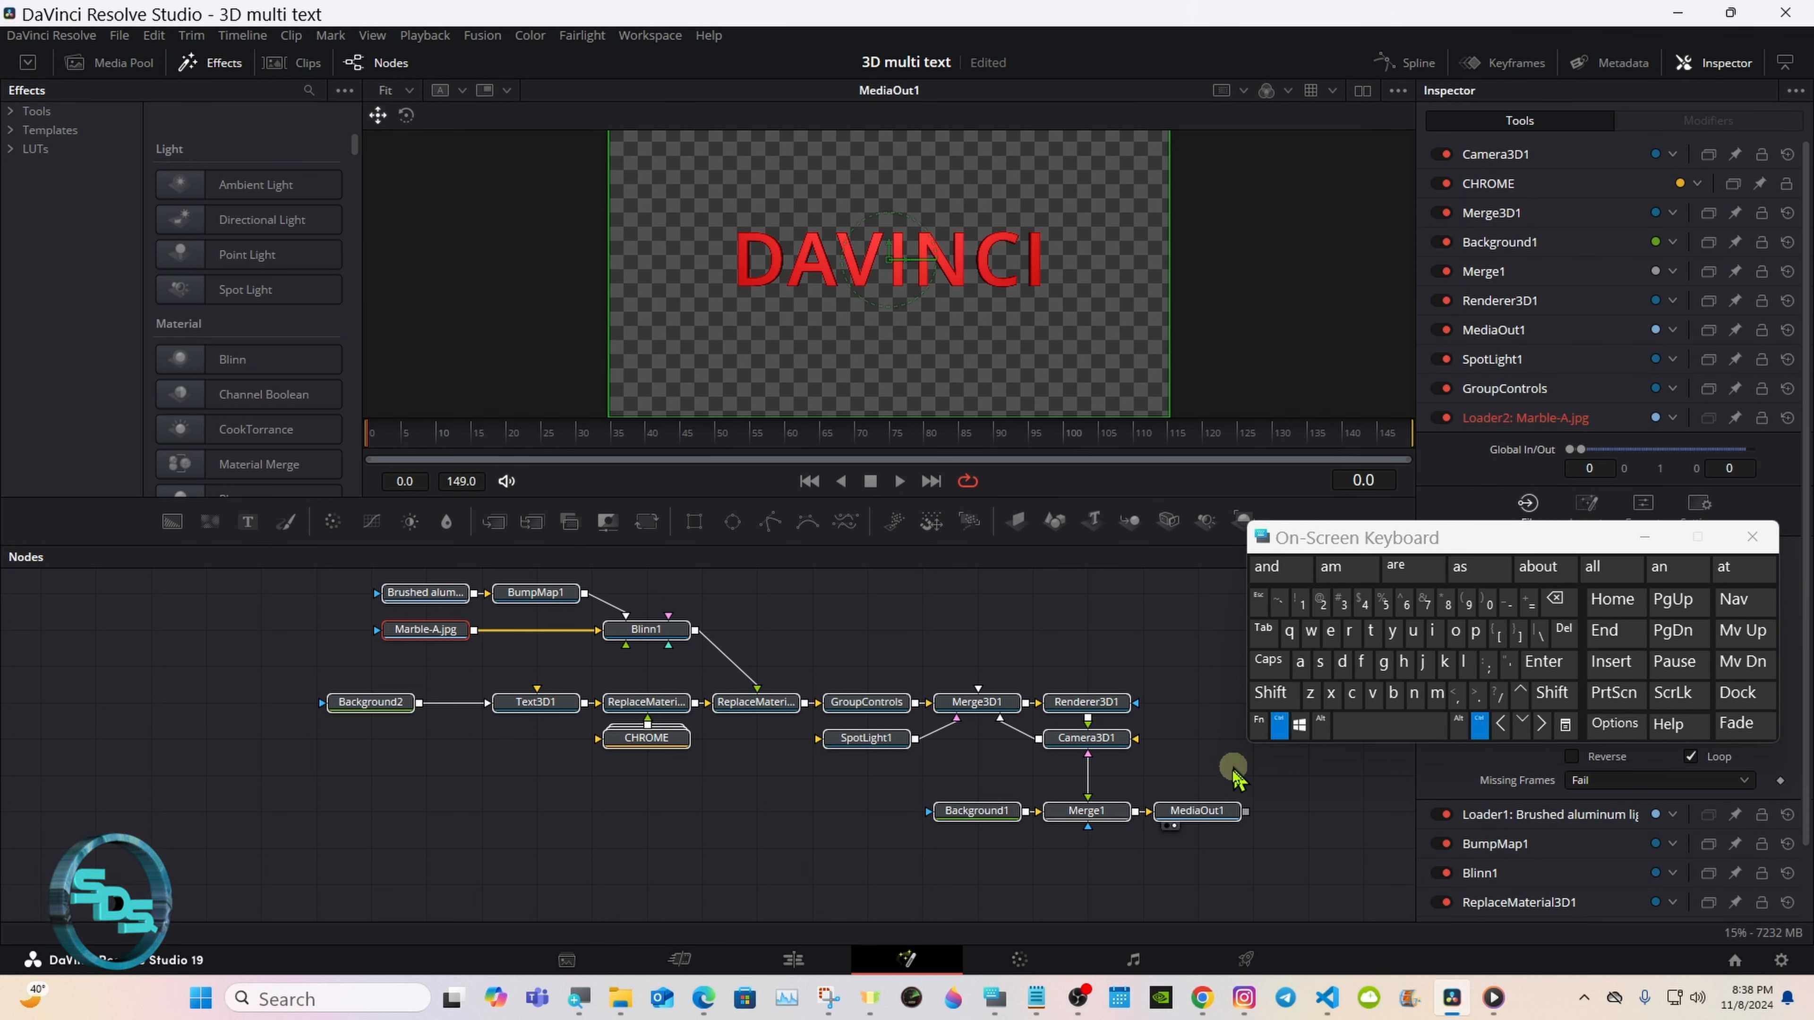
pyautogui.click(1182, 820)
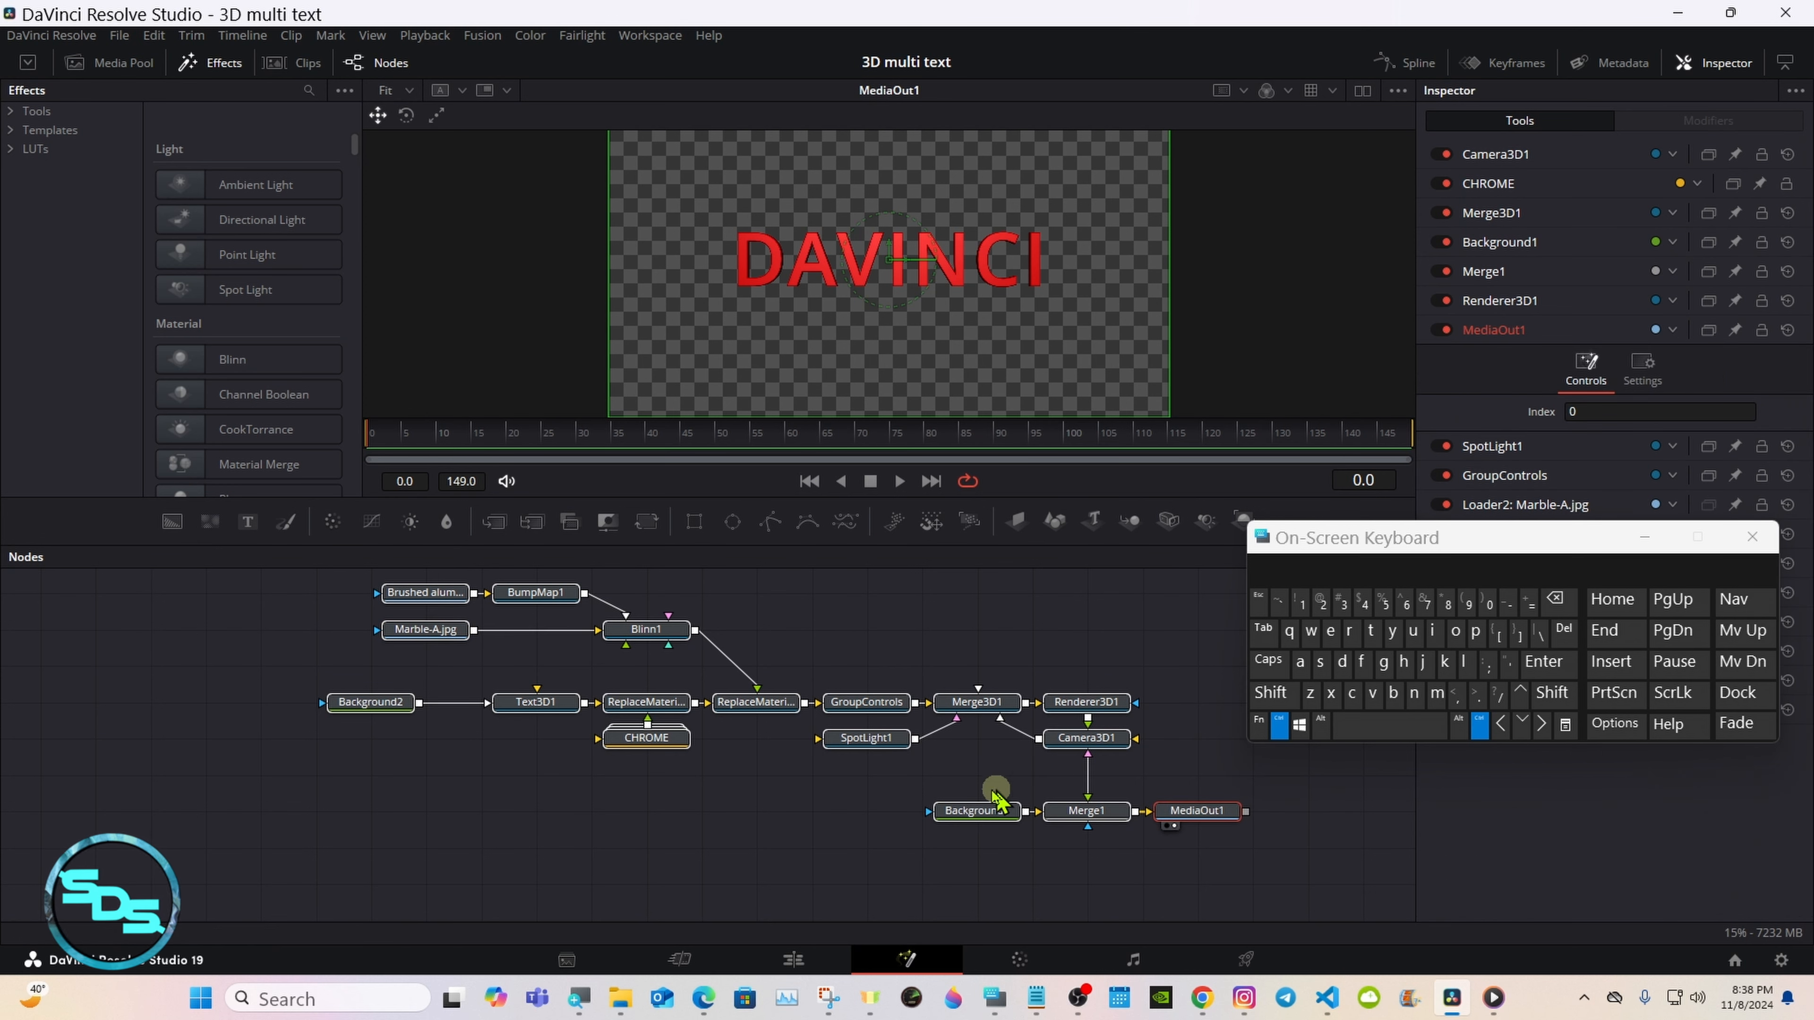
pyautogui.rightClick(777, 717)
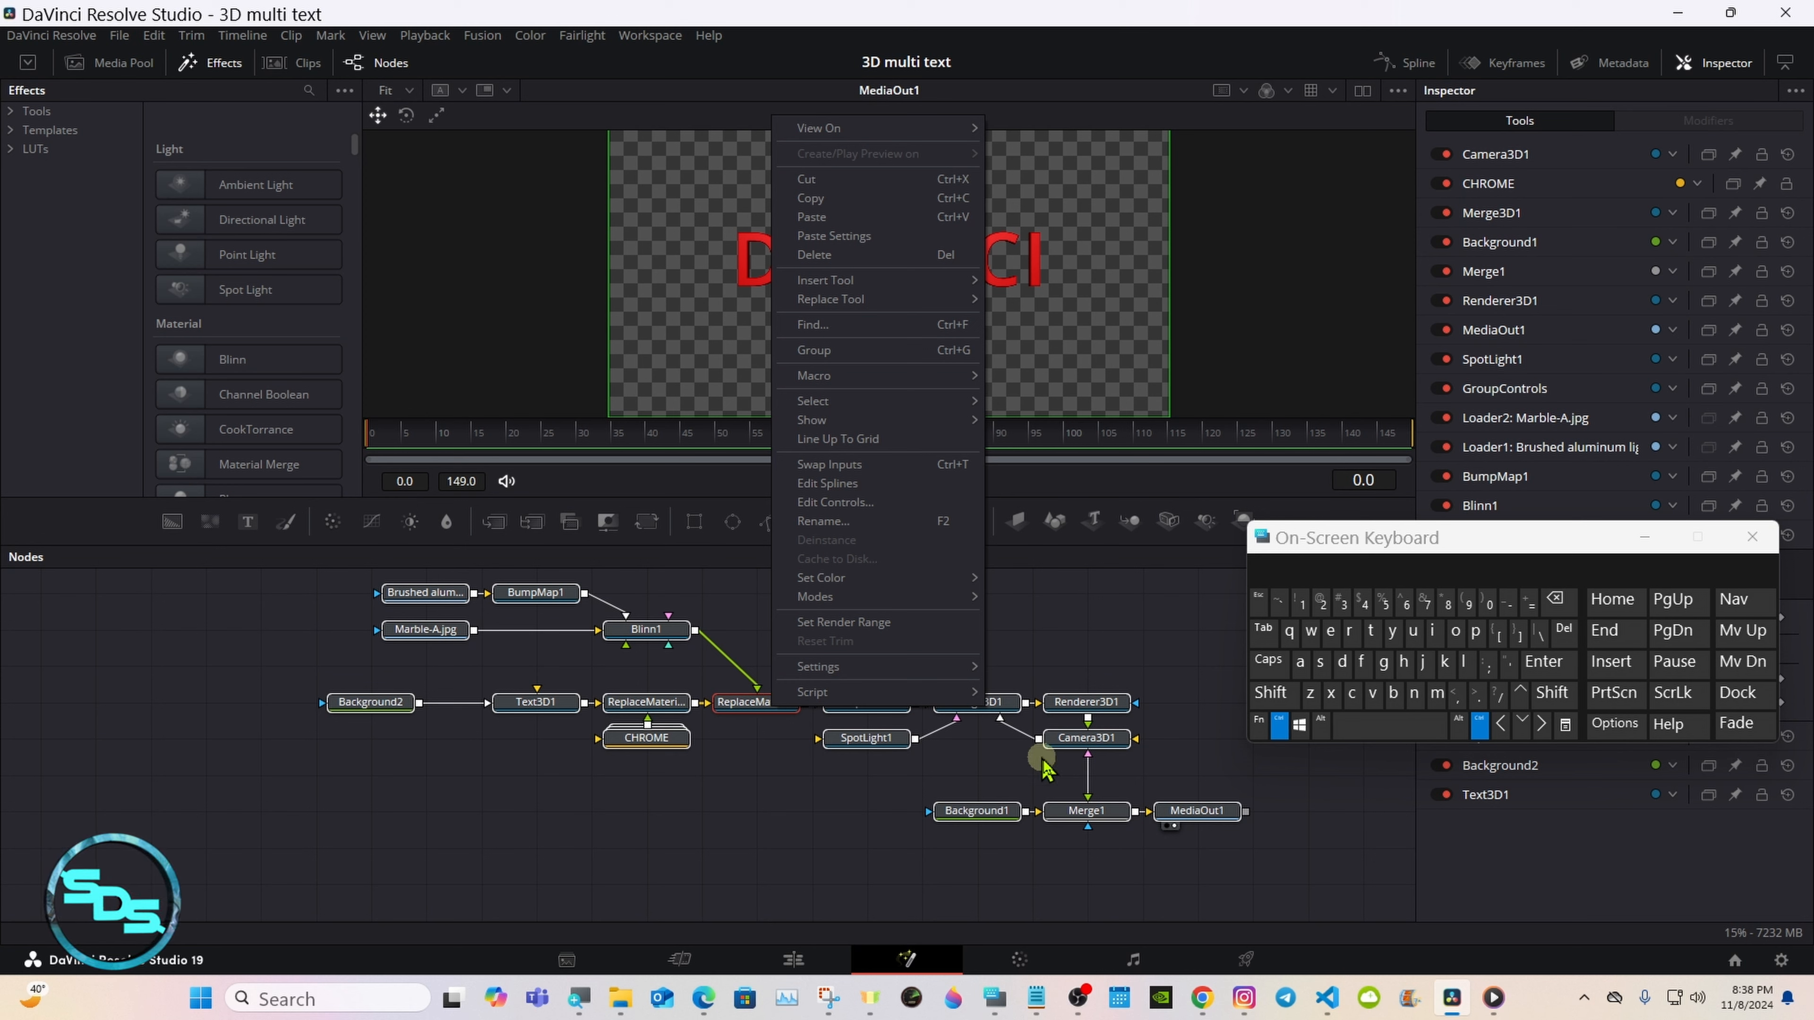
pyautogui.click(1189, 829)
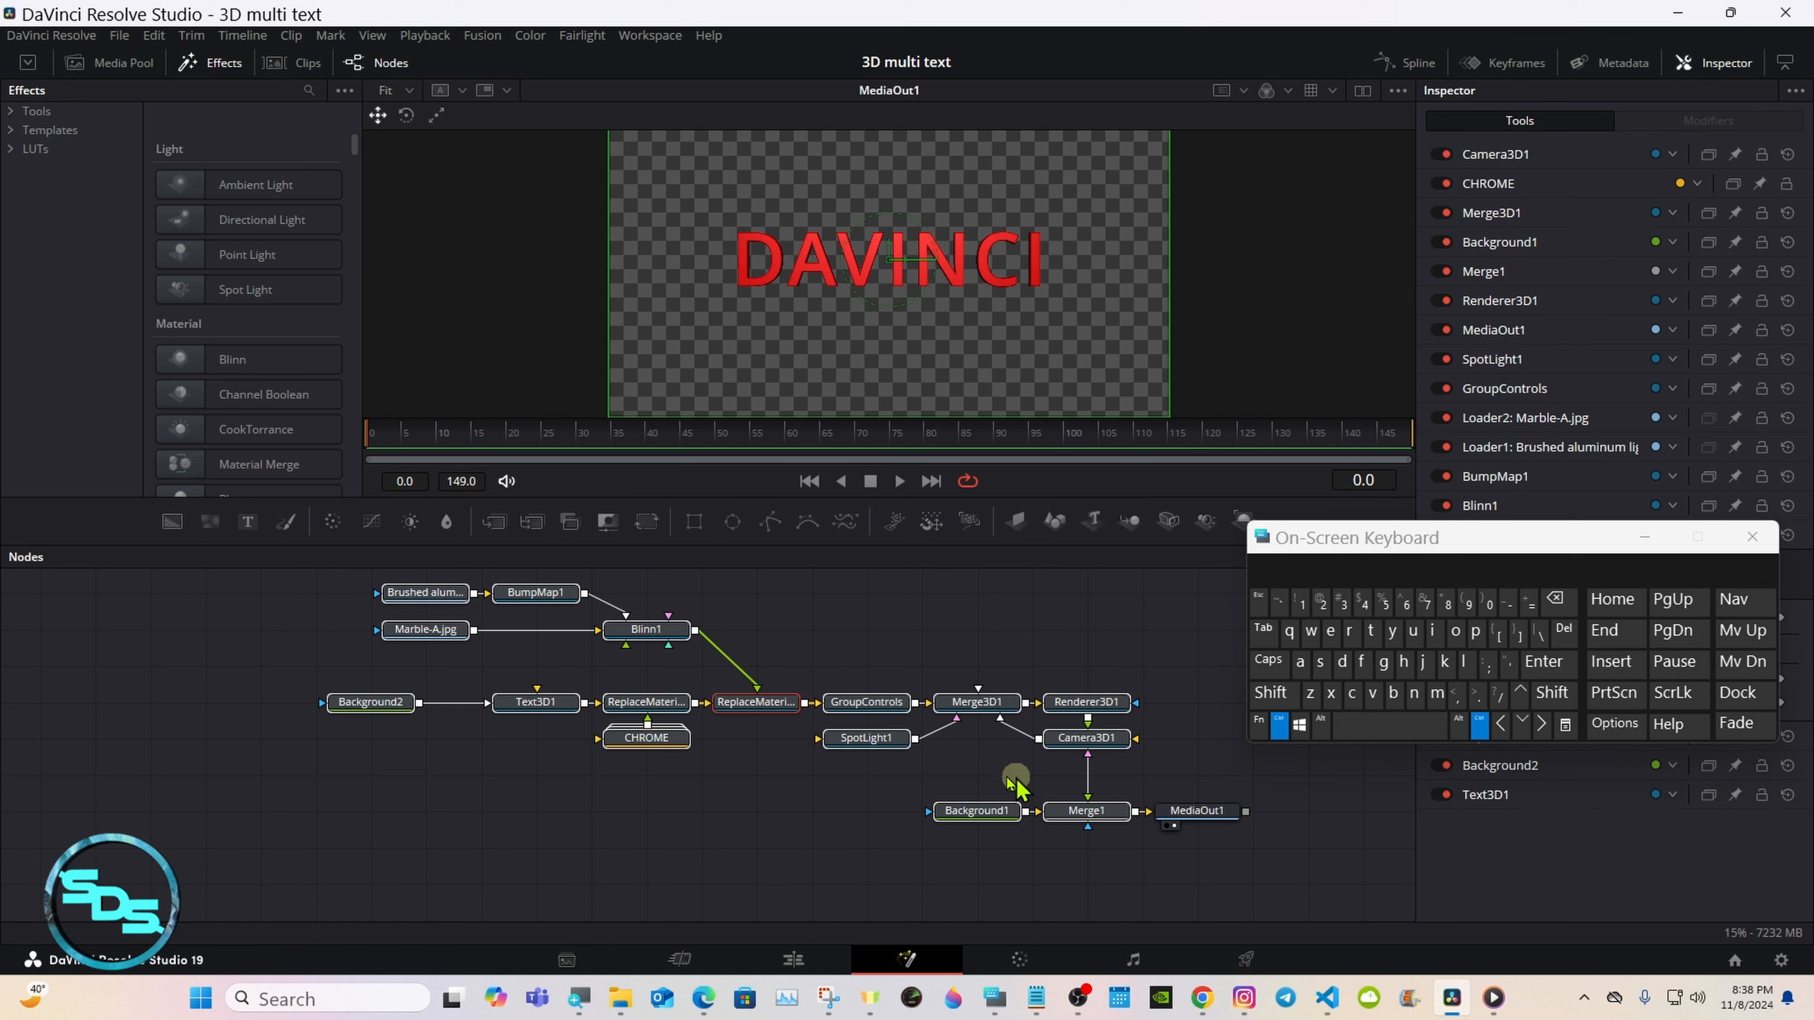
# Step: Create a macro from the selected nodes and place the Macro Editor in clear view
pyautogui.rightClick(775, 719)
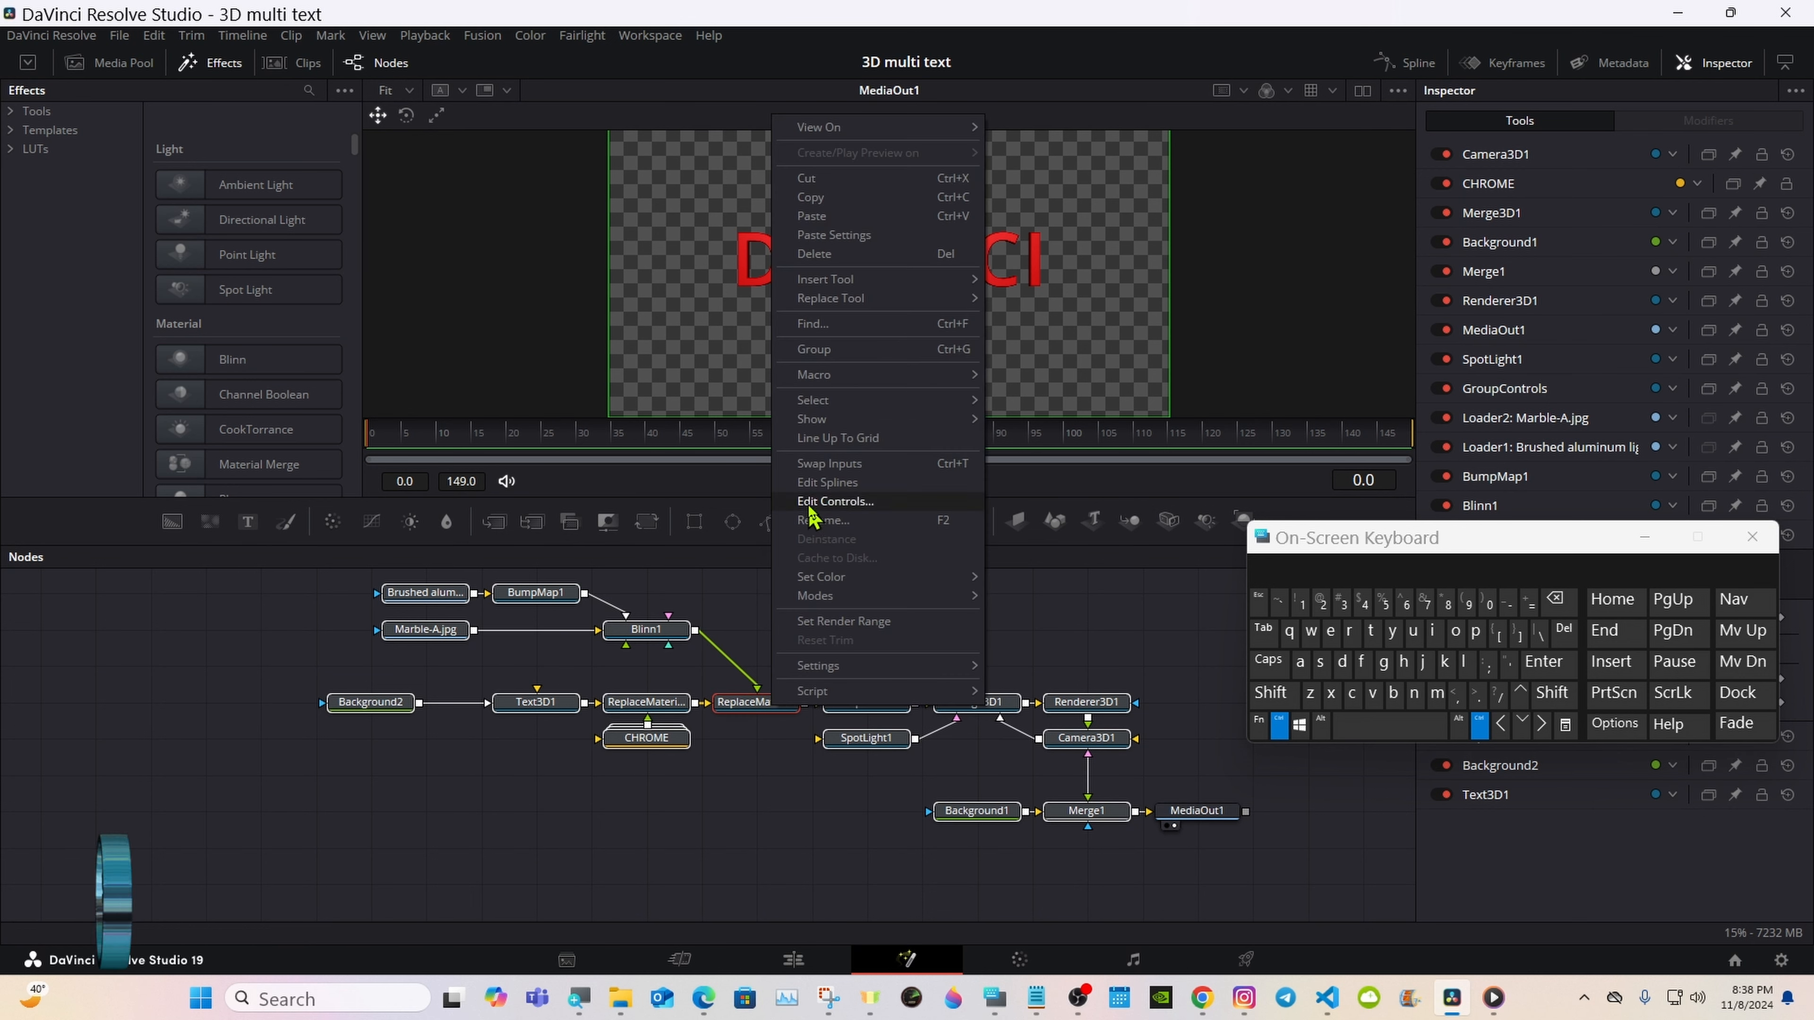
pyautogui.click(863, 384)
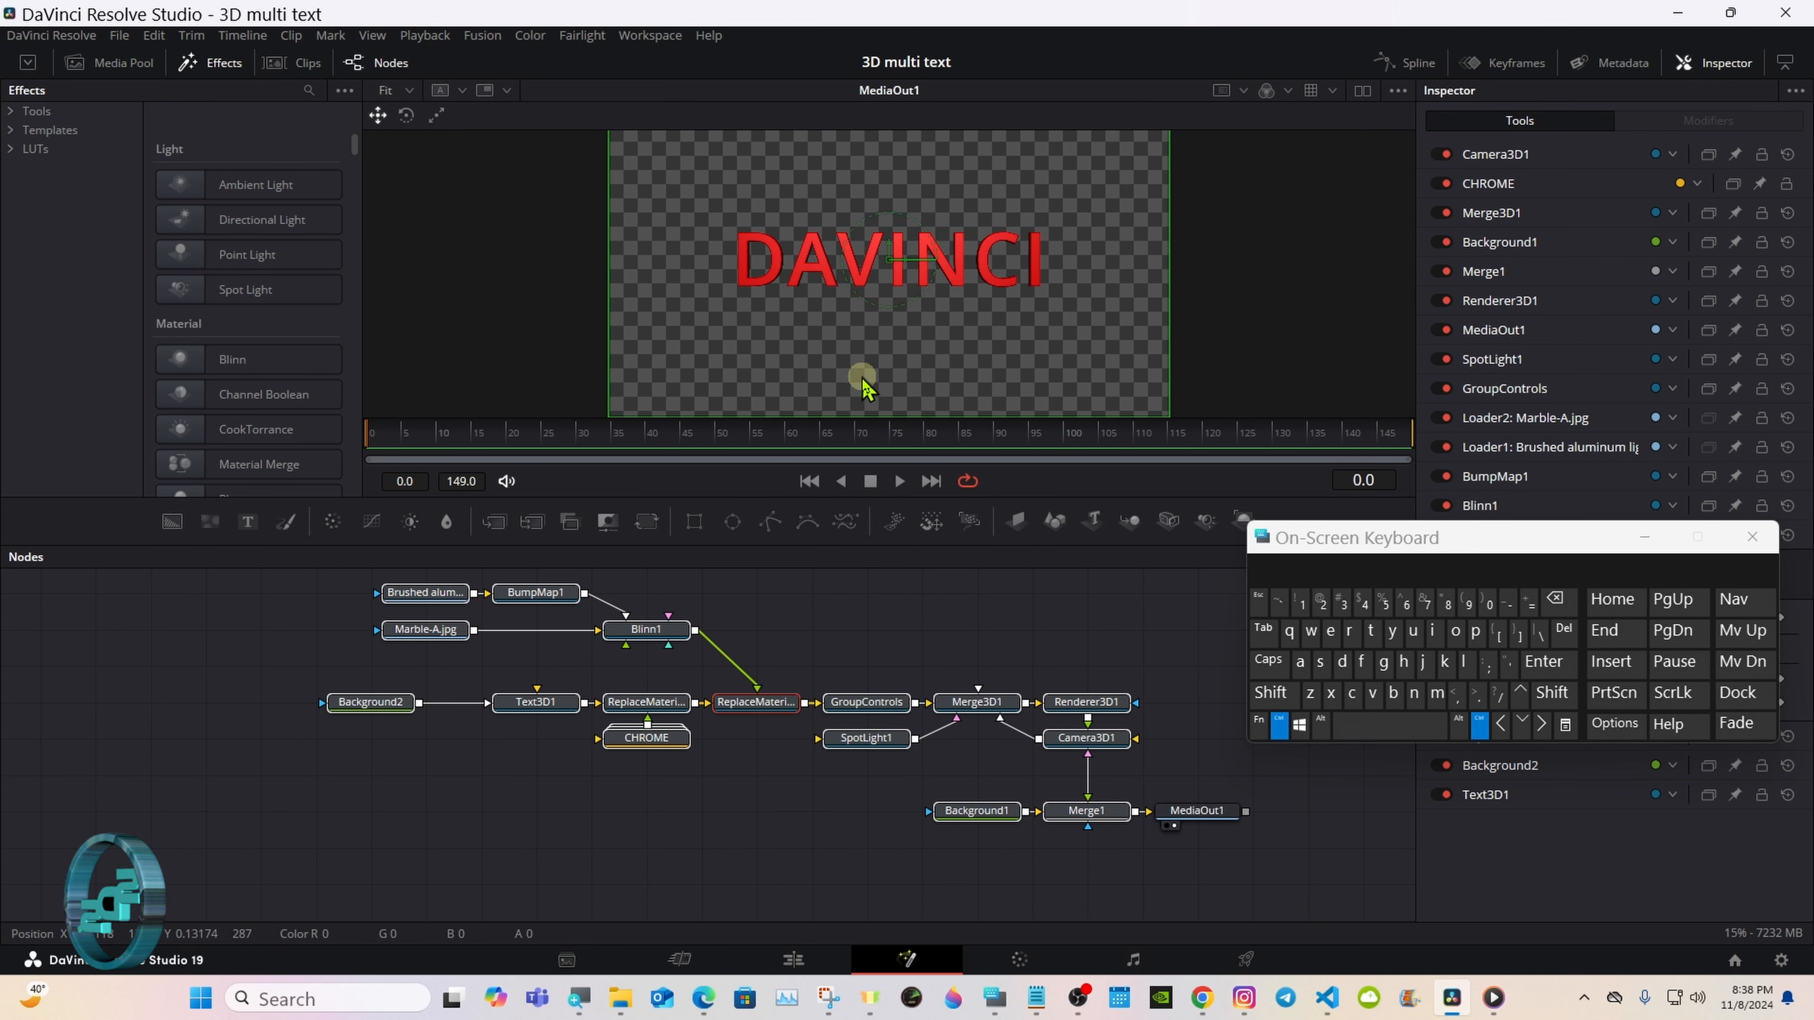
pyautogui.rightClick(770, 701)
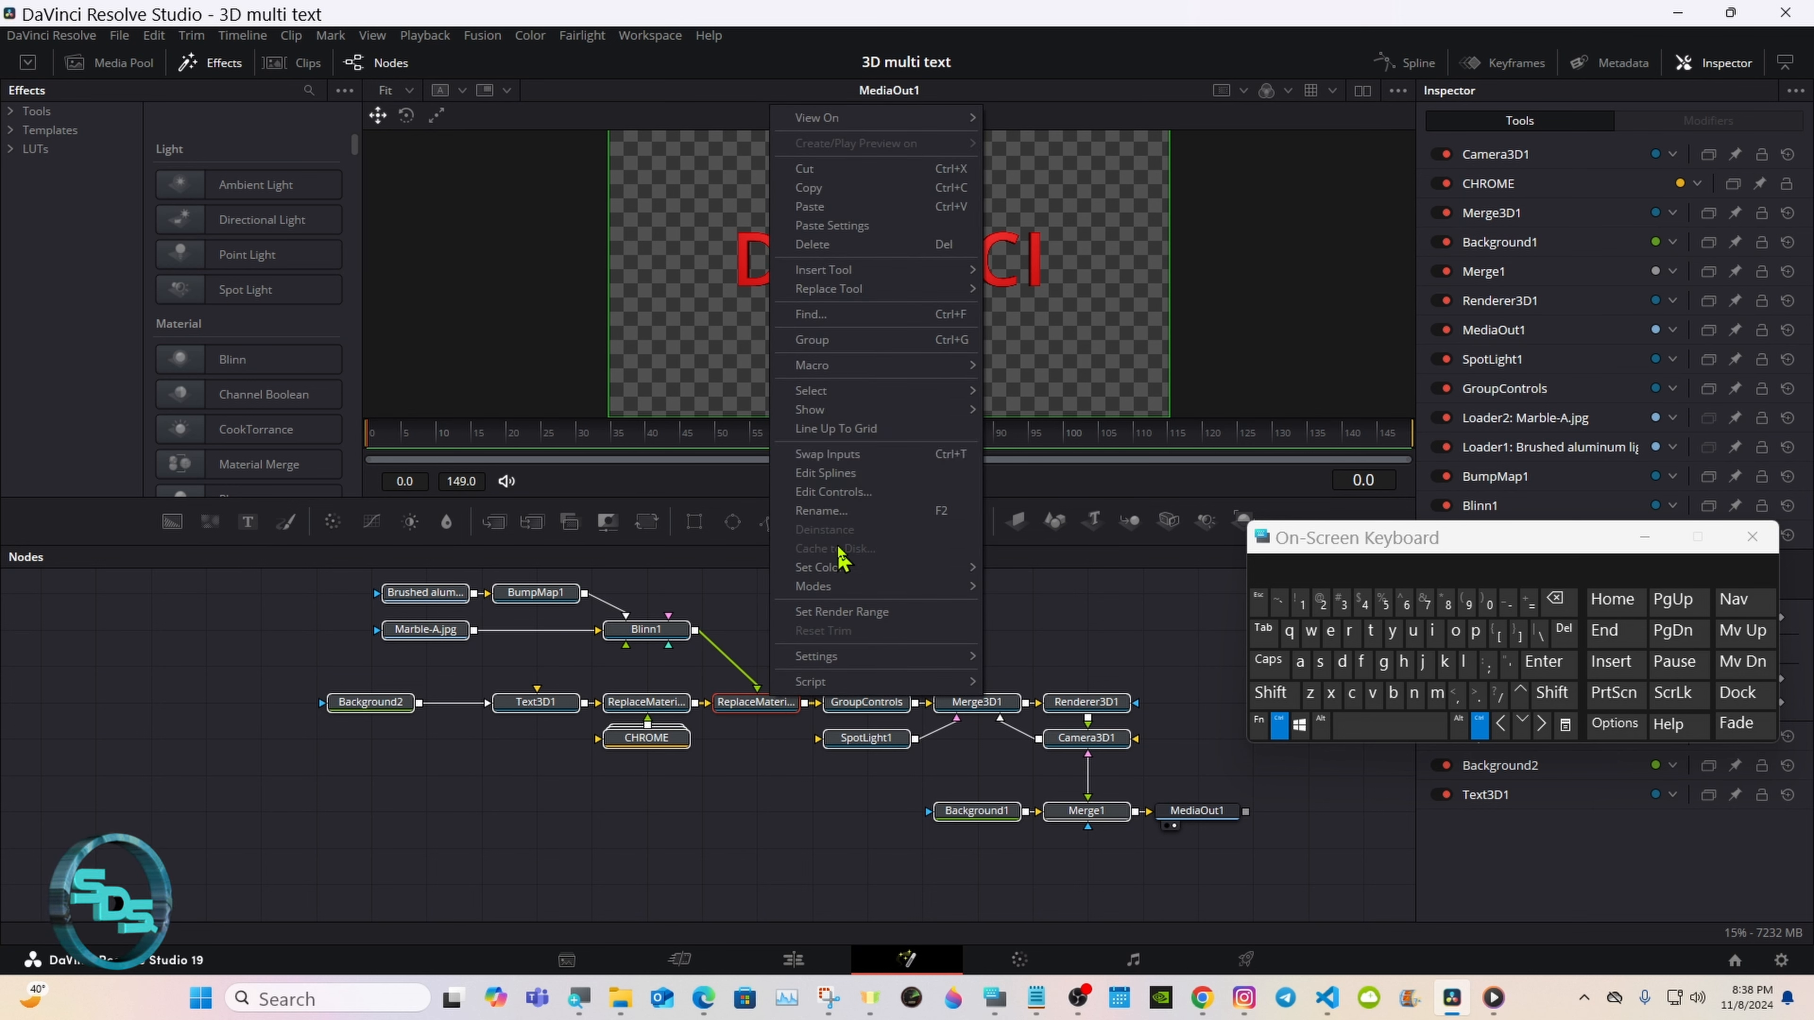
pyautogui.moveTo(871, 366)
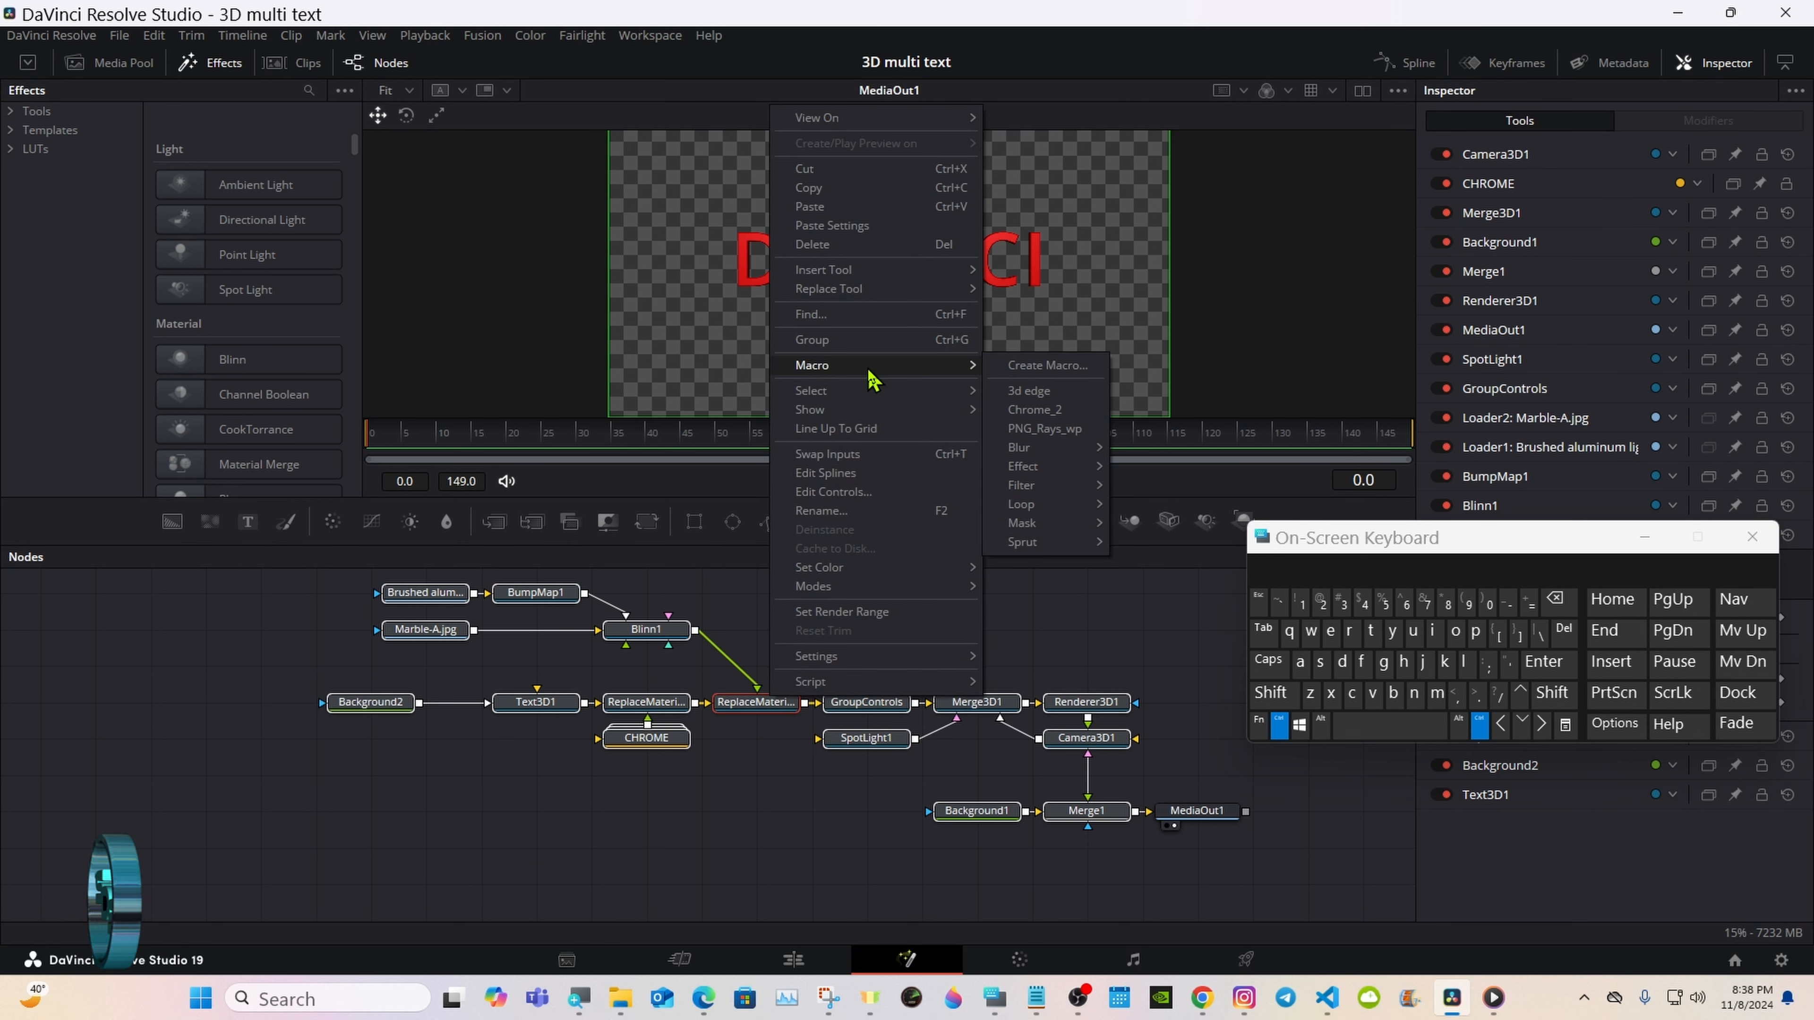
pyautogui.click(1045, 365)
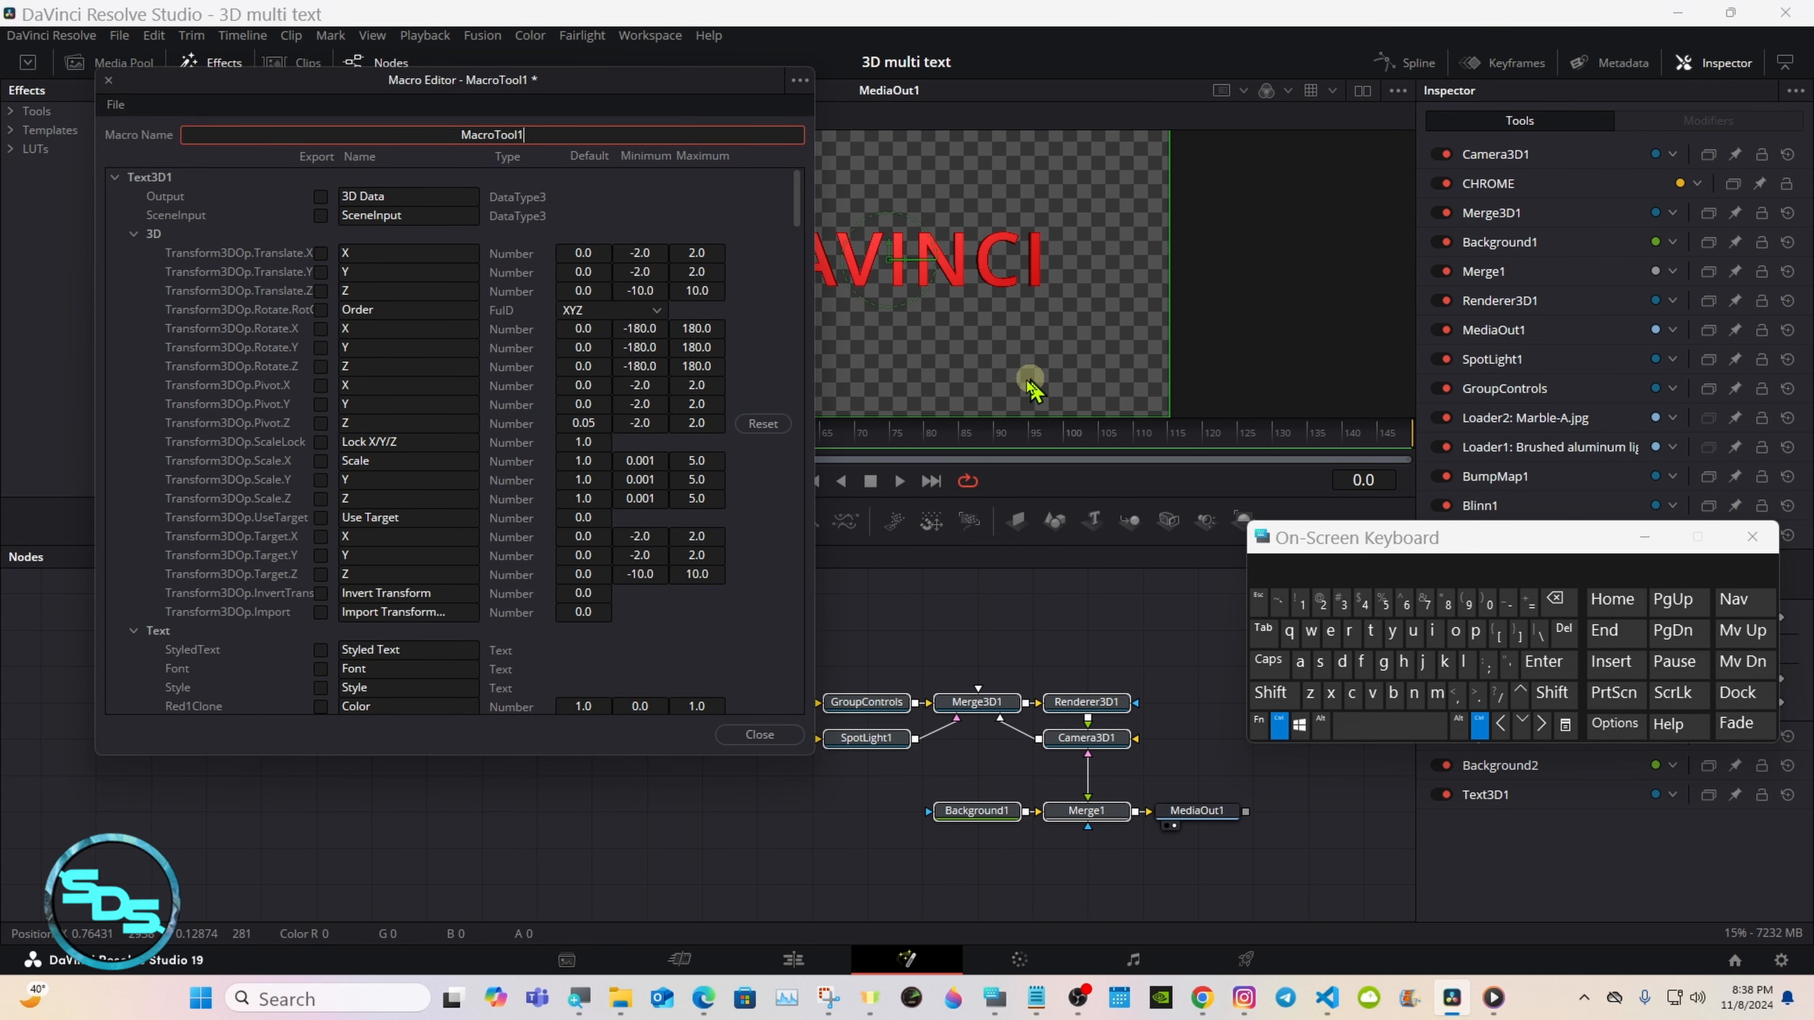
pyautogui.moveTo(333, 93); pyautogui.dragTo(840, 194)
# Step: Name the macro "02 3D Multi Text"
pyautogui.click(1278, 726)
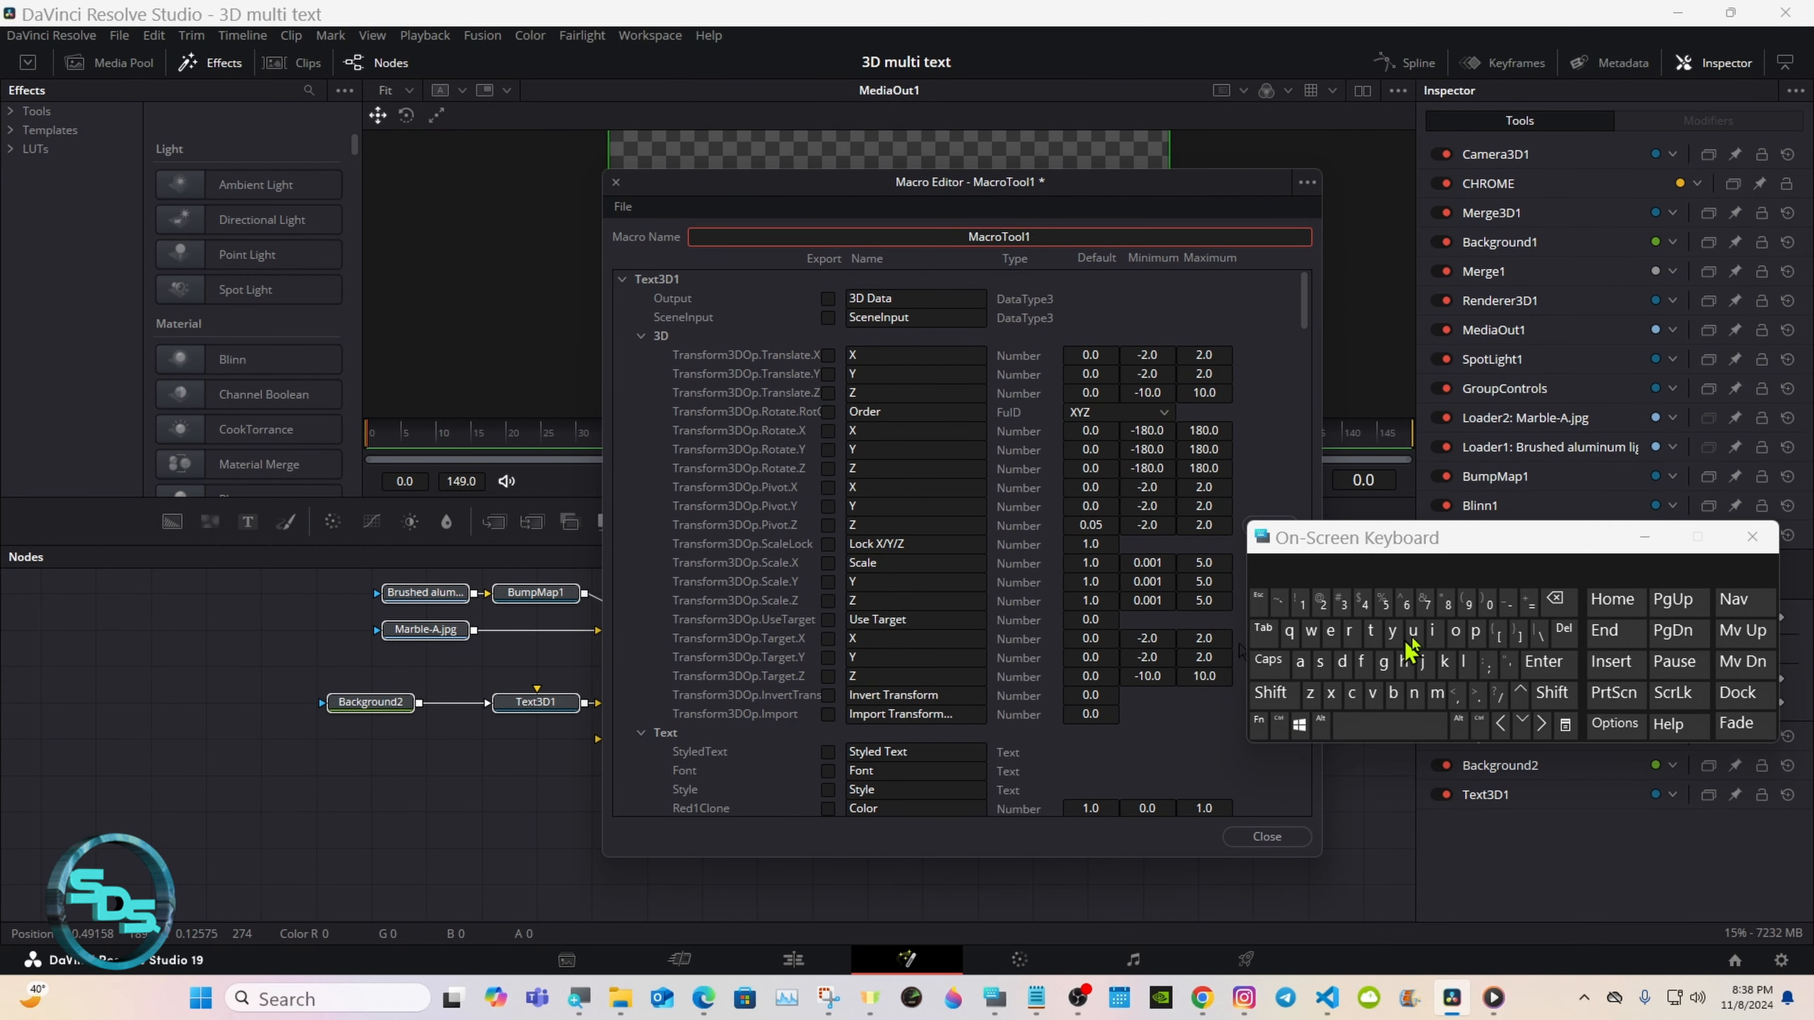
pyautogui.click(1550, 600)
pyautogui.click(1550, 601)
pyautogui.click(1489, 603)
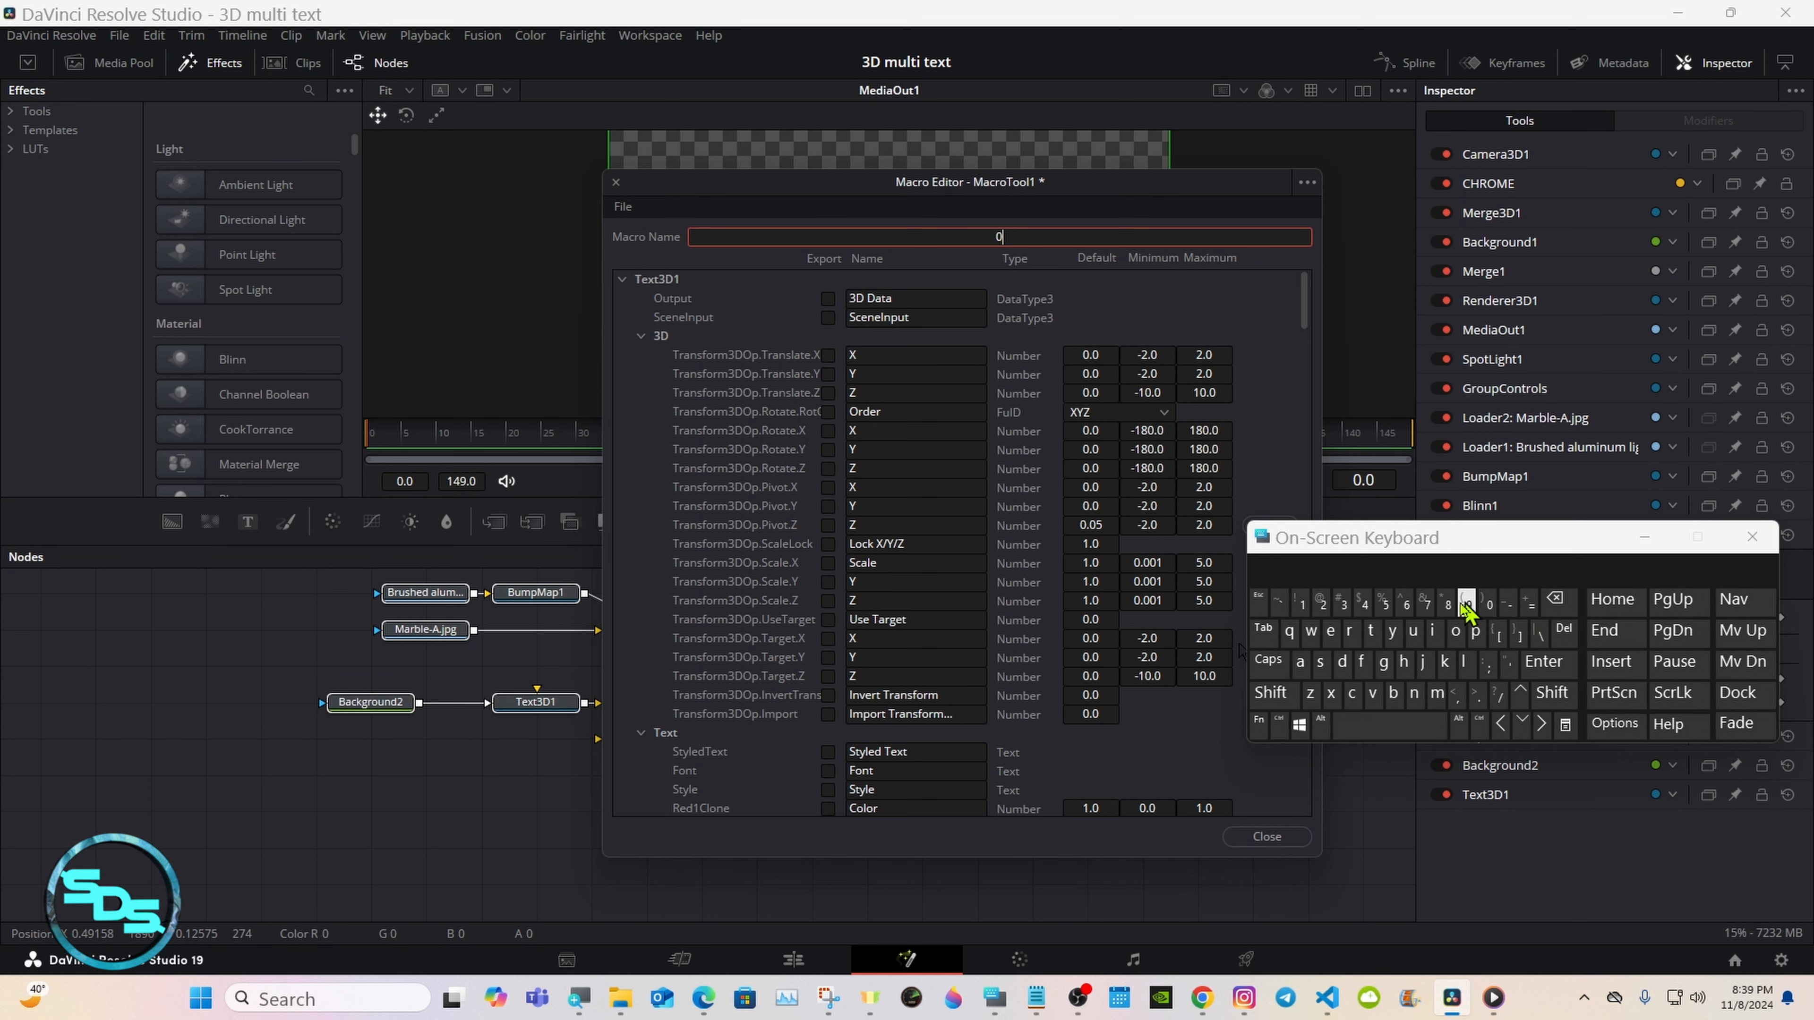
pyautogui.click(1322, 602)
pyautogui.click(1365, 725)
pyautogui.click(1343, 604)
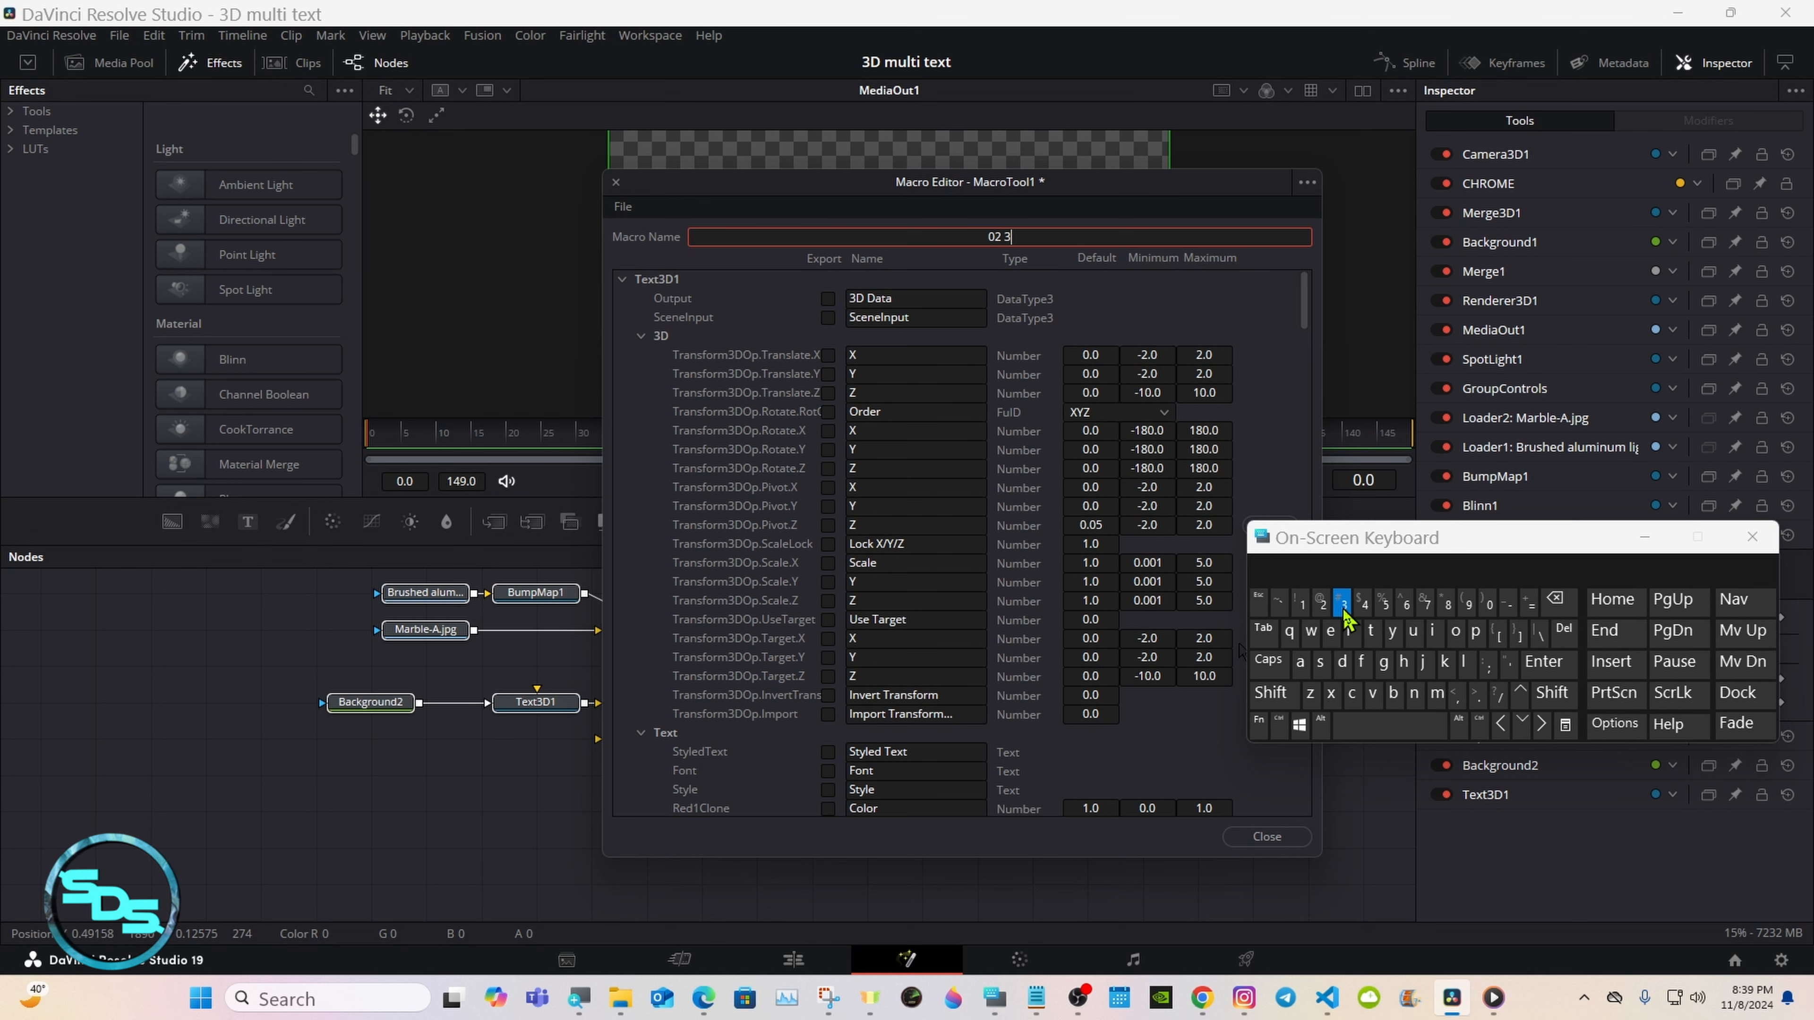
pyautogui.click(1271, 693)
pyautogui.click(1343, 662)
pyautogui.click(1272, 693)
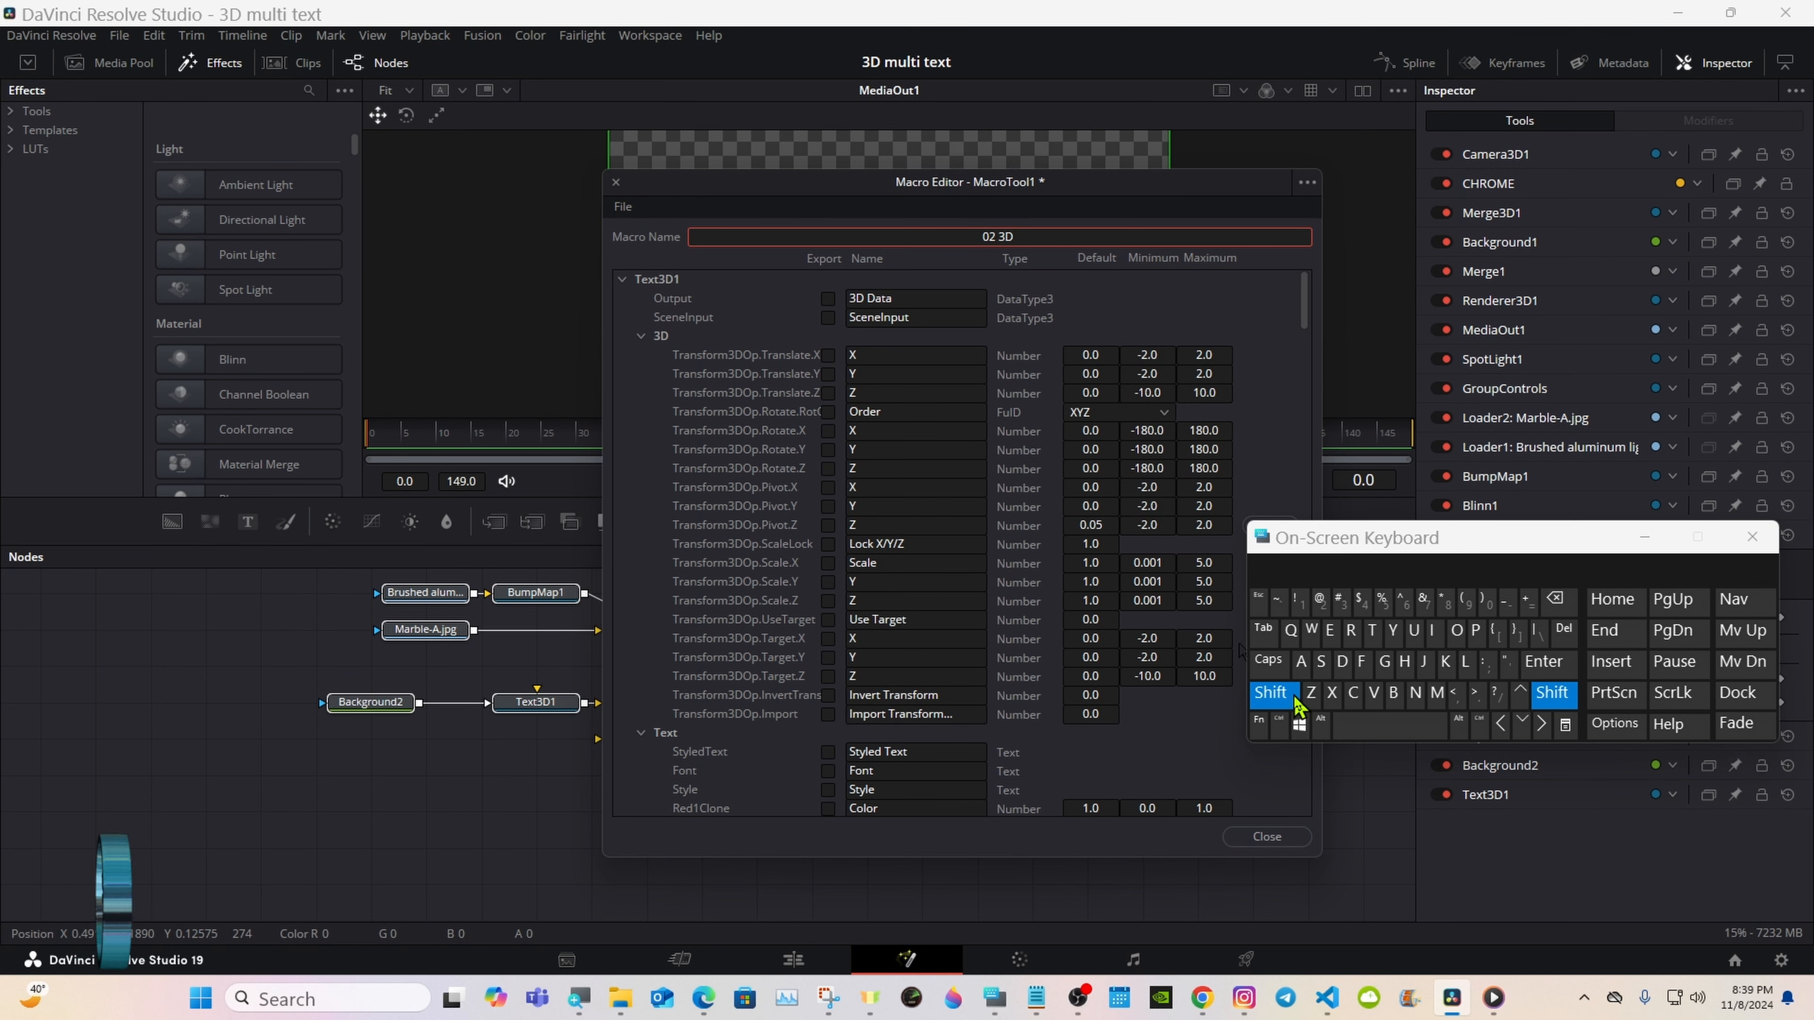
pyautogui.click(1437, 693)
pyautogui.click(1412, 630)
pyautogui.click(1464, 662)
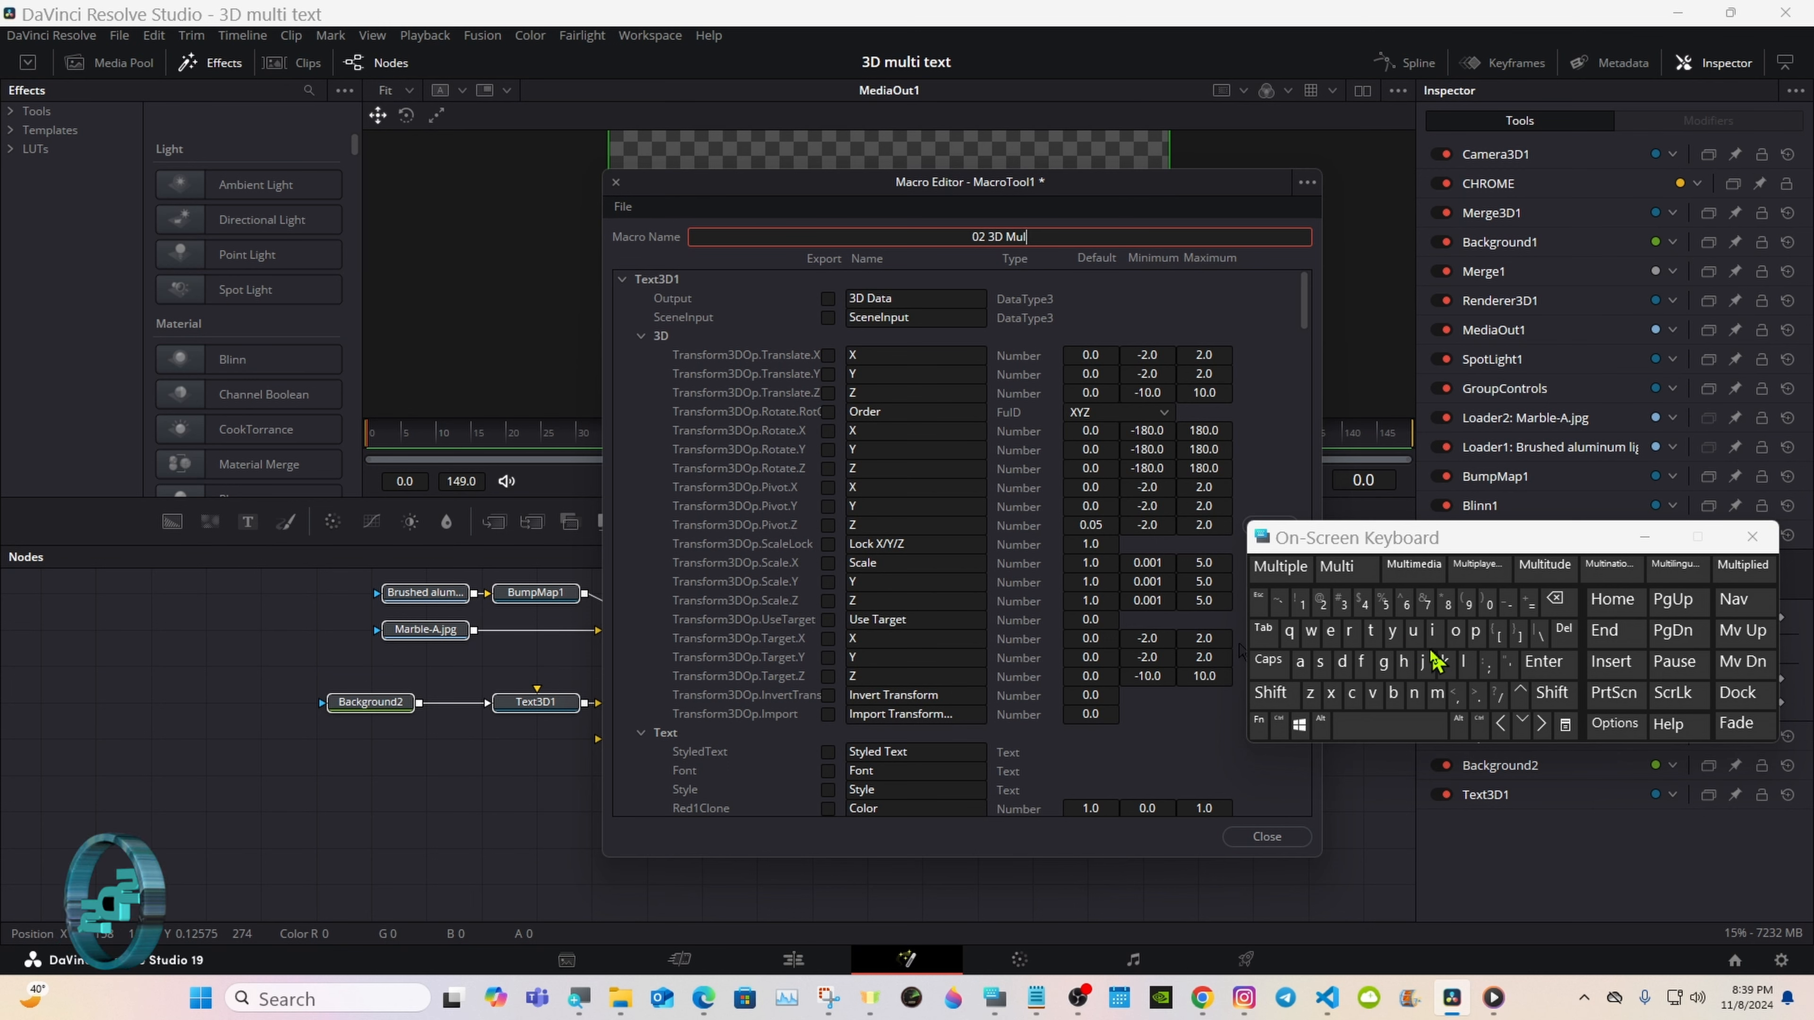
pyautogui.click(1370, 631)
pyautogui.click(1337, 566)
pyautogui.click(1271, 693)
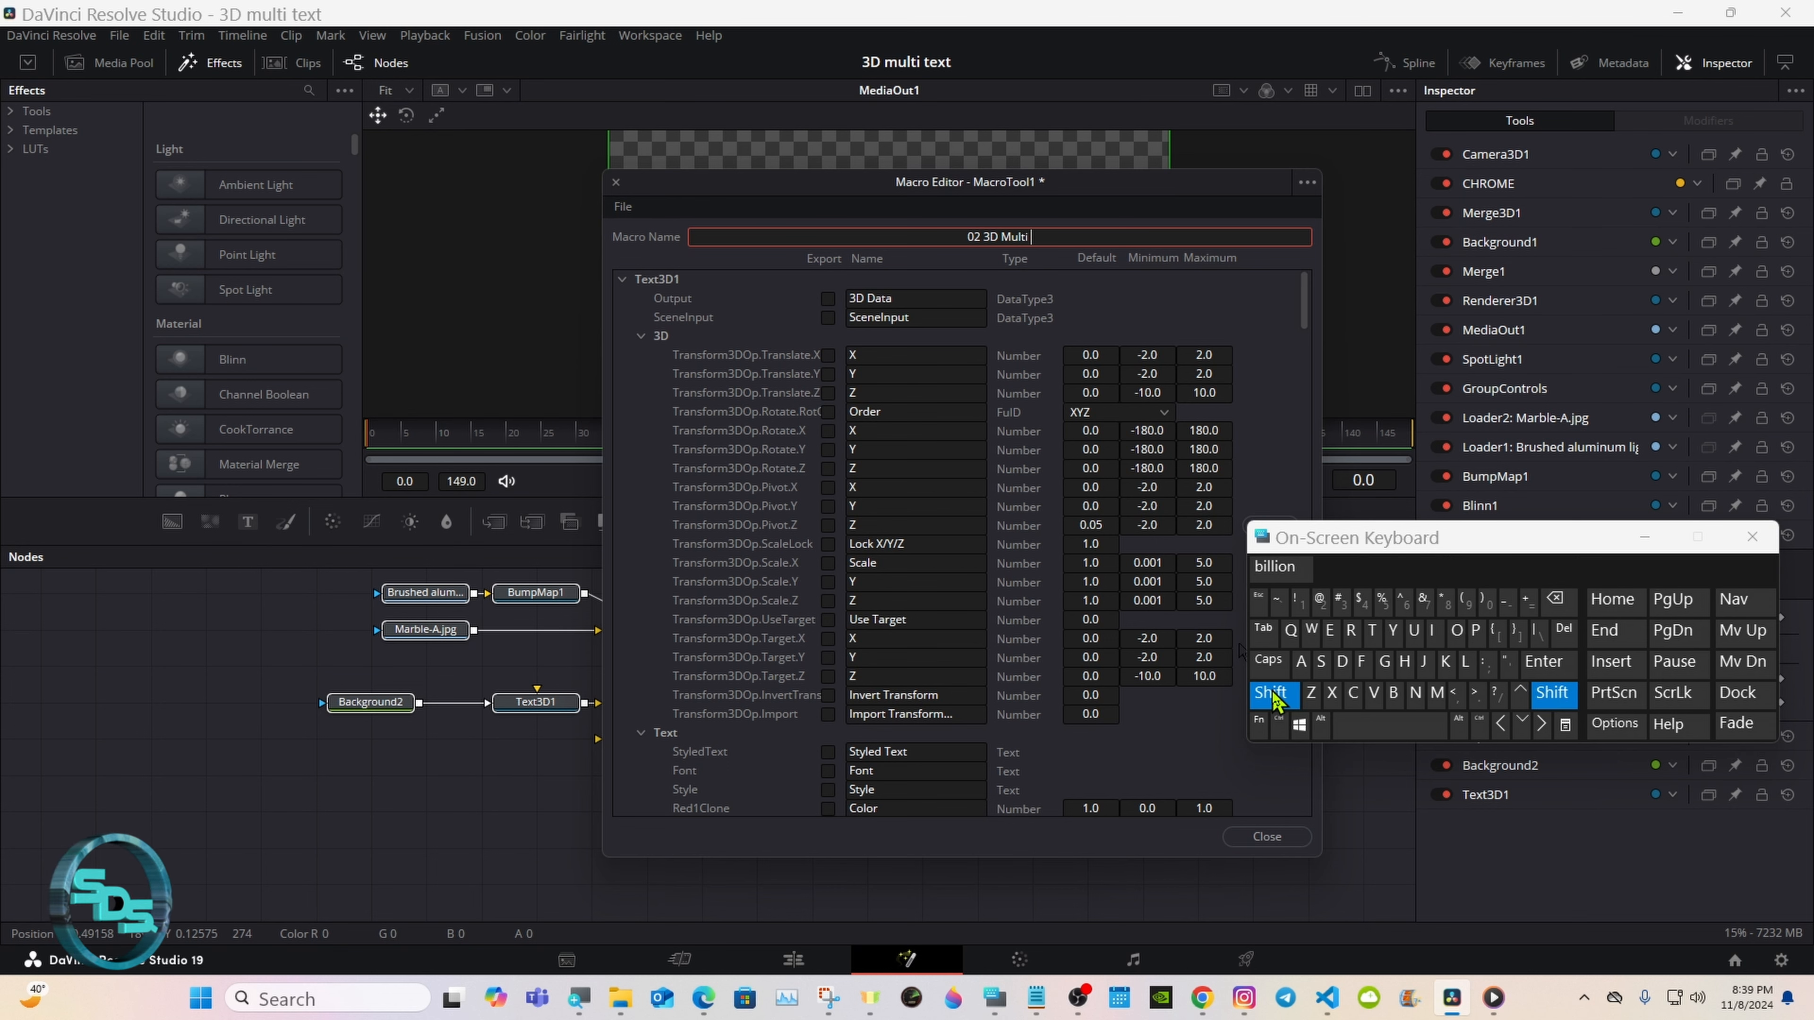
pyautogui.click(1372, 630)
pyautogui.click(1330, 630)
pyautogui.click(1332, 693)
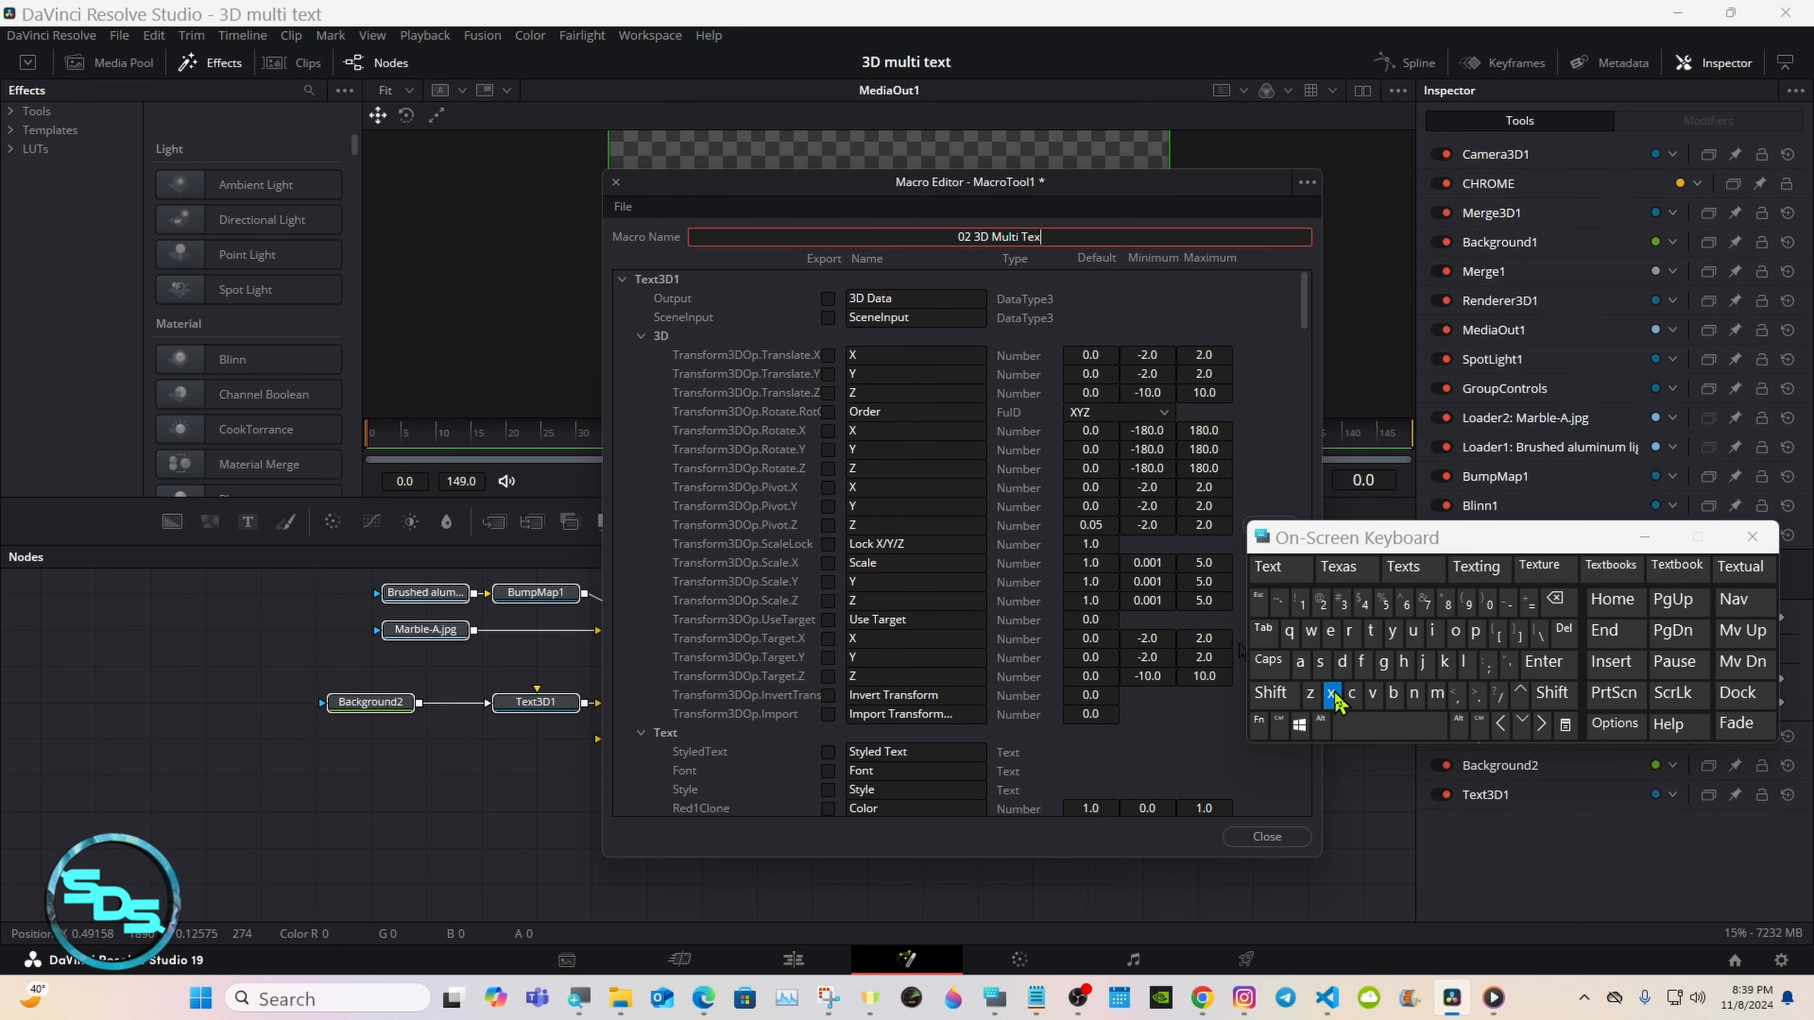
pyautogui.click(1286, 571)
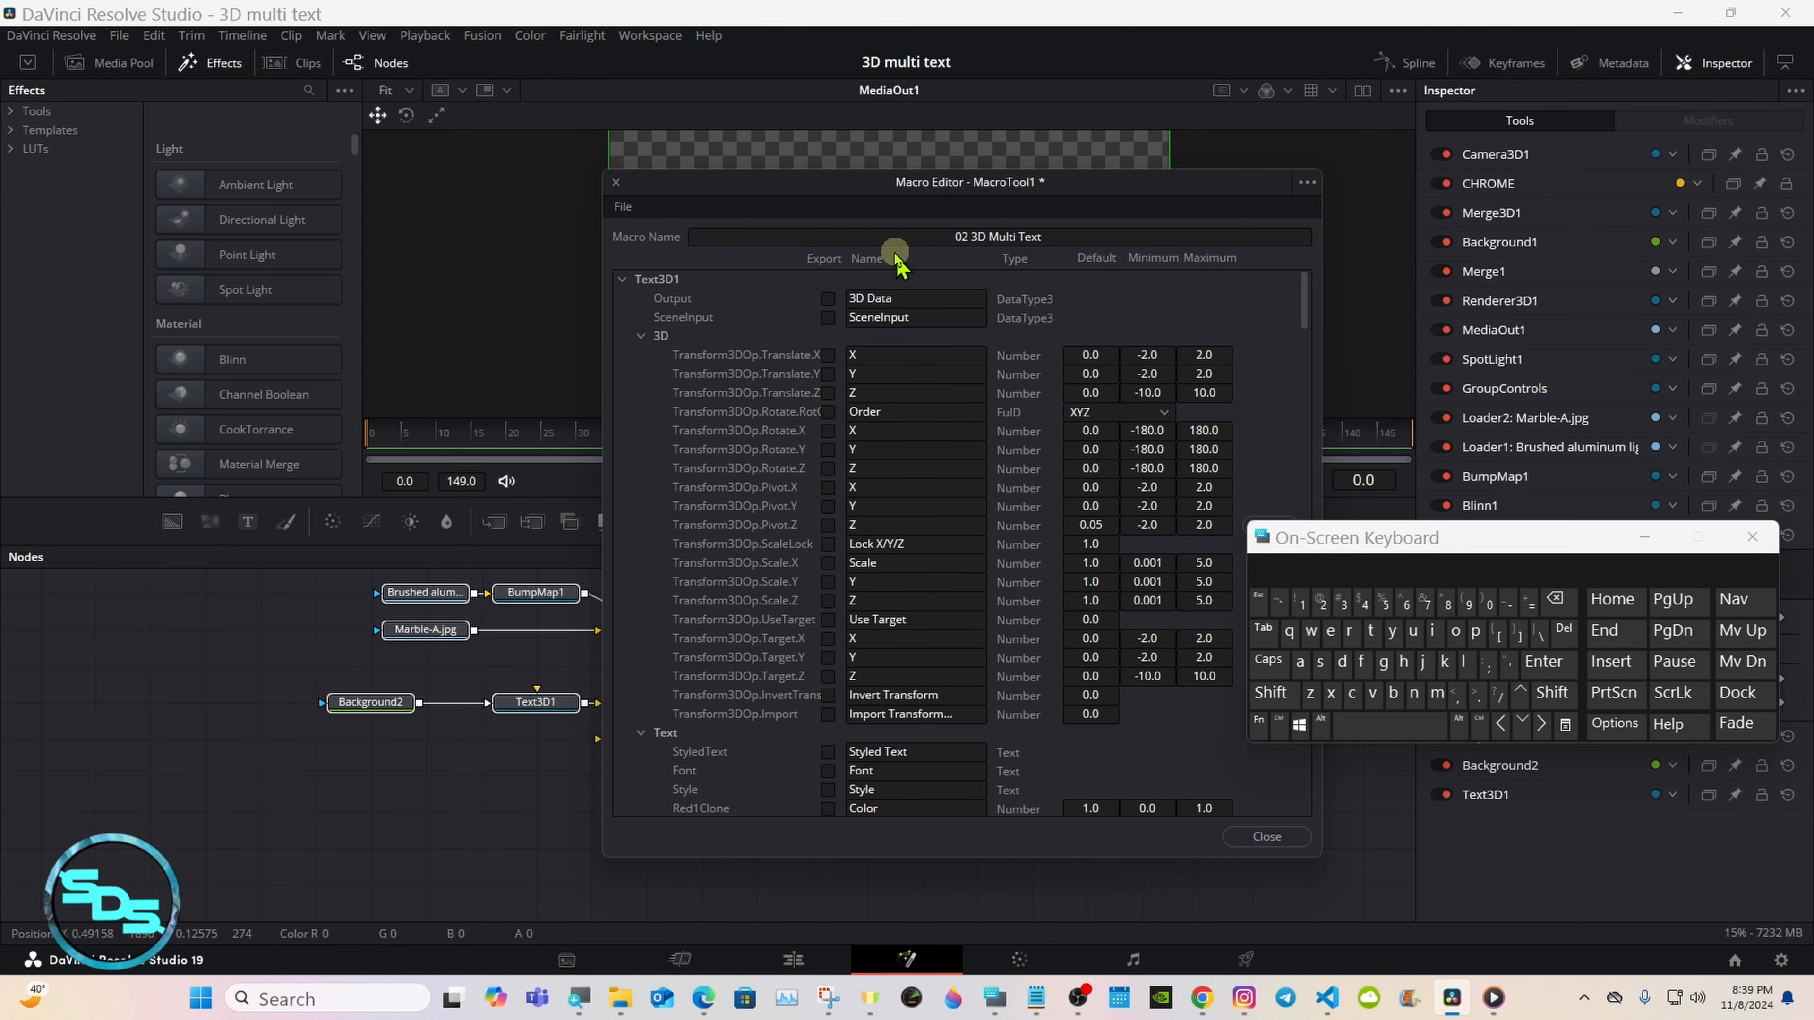
# Step: Collapse Text3D1's 3D section and export its Styled Text, Font, Style, Size, Tracking and Line Spacing controls
pyautogui.moveTo(847, 192); pyautogui.dragTo(982, 182)
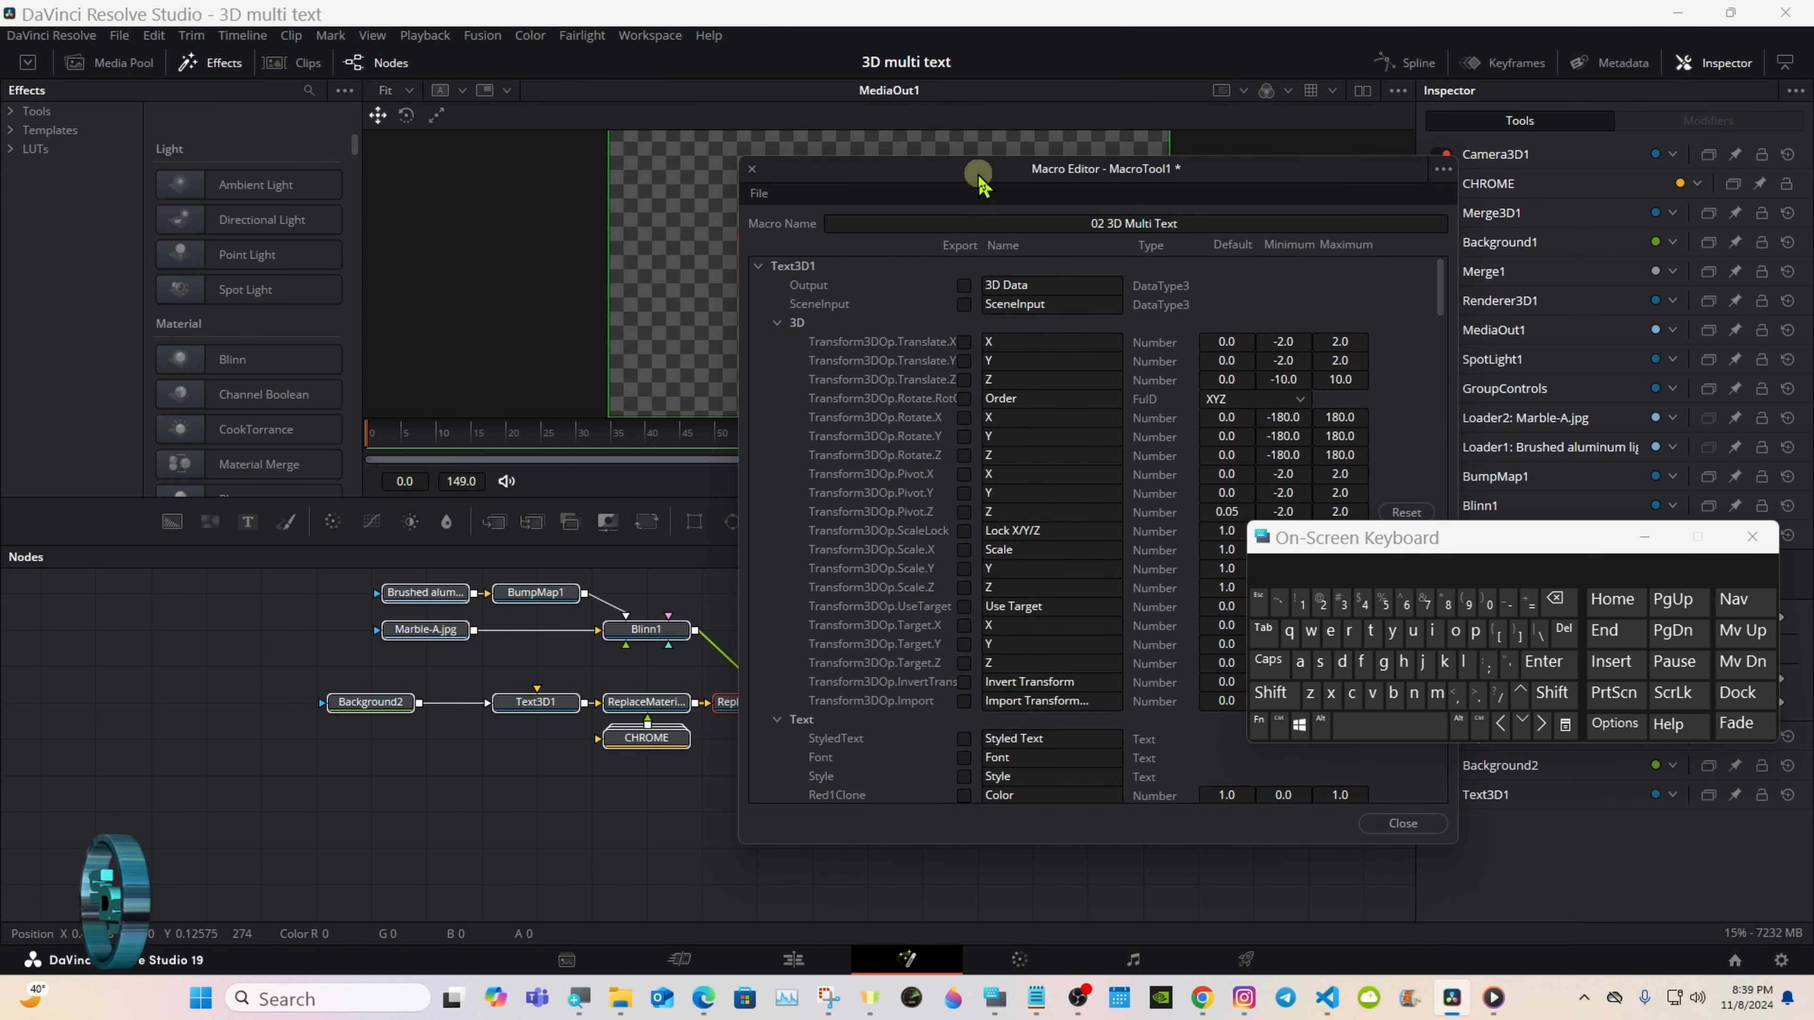
pyautogui.click(777, 322)
pyautogui.click(963, 361)
pyautogui.click(963, 380)
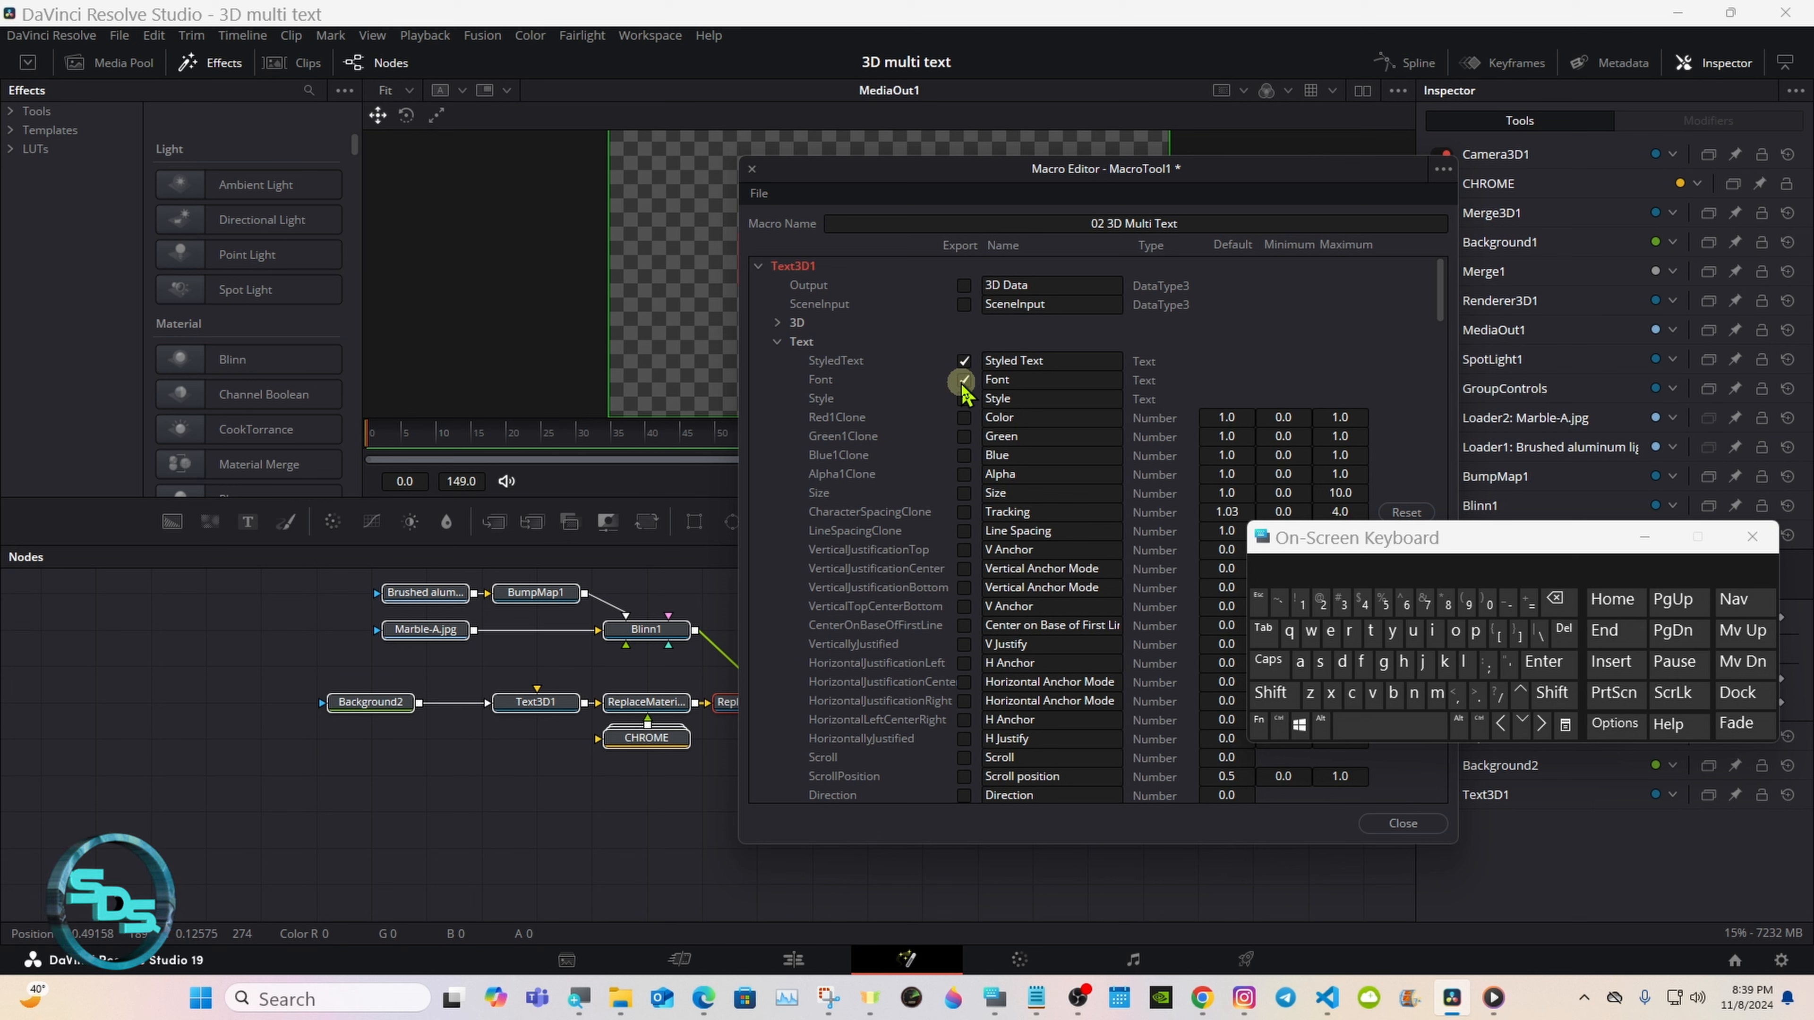
pyautogui.click(963, 399)
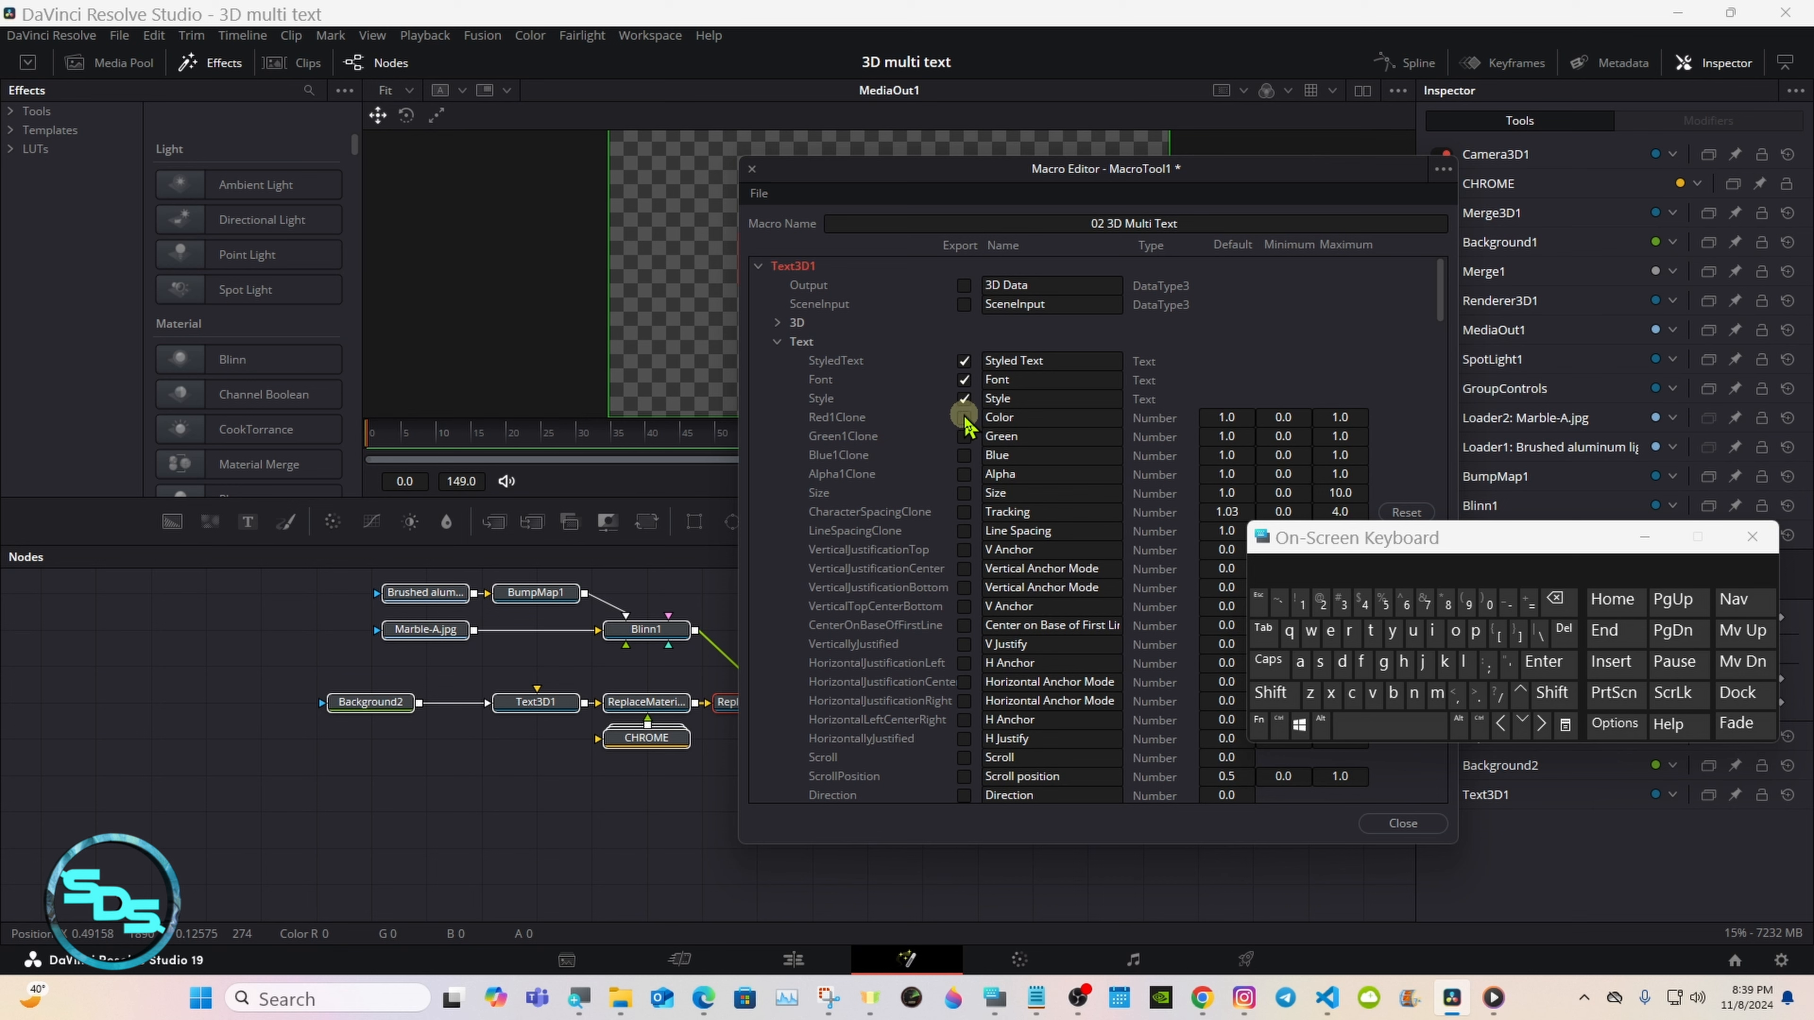
pyautogui.click(963, 493)
pyautogui.click(963, 512)
pyautogui.click(963, 531)
# Step: Export Text3D1's vertical anchor controls, Center on Base of First Line and the horizontal anchor controls
pyautogui.click(963, 569)
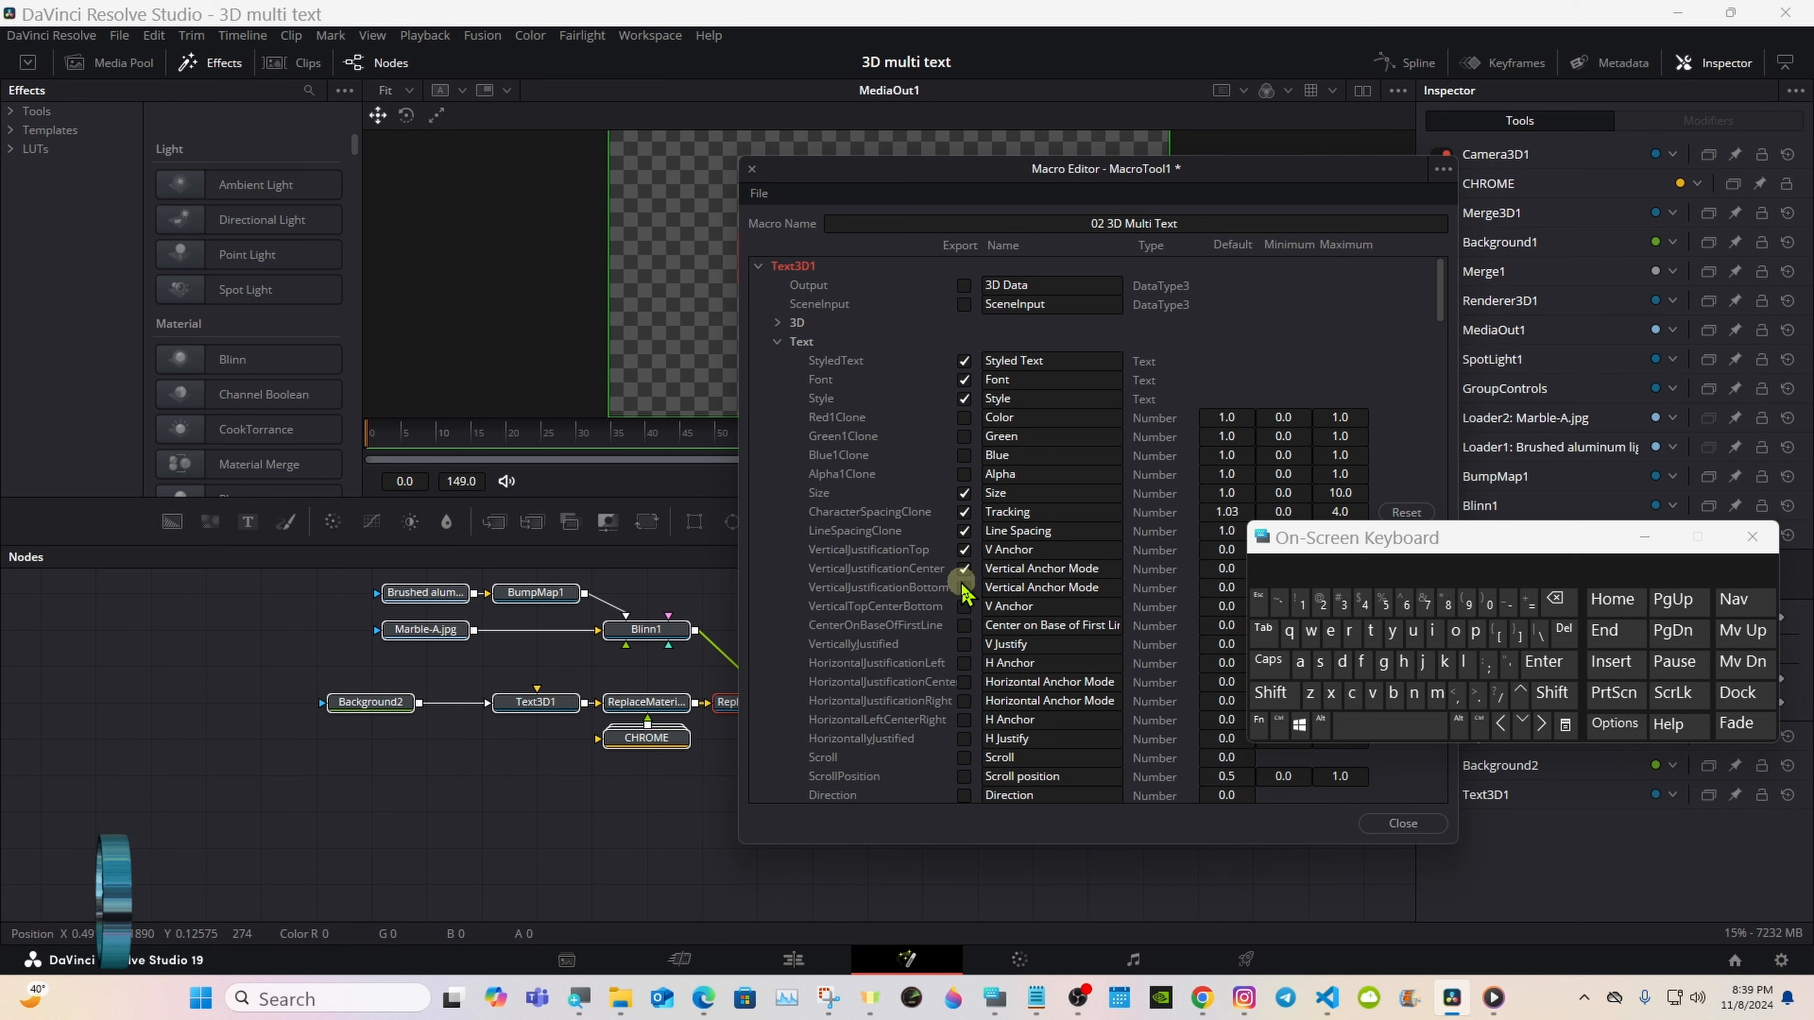
pyautogui.click(963, 587)
pyautogui.click(964, 625)
pyautogui.click(963, 664)
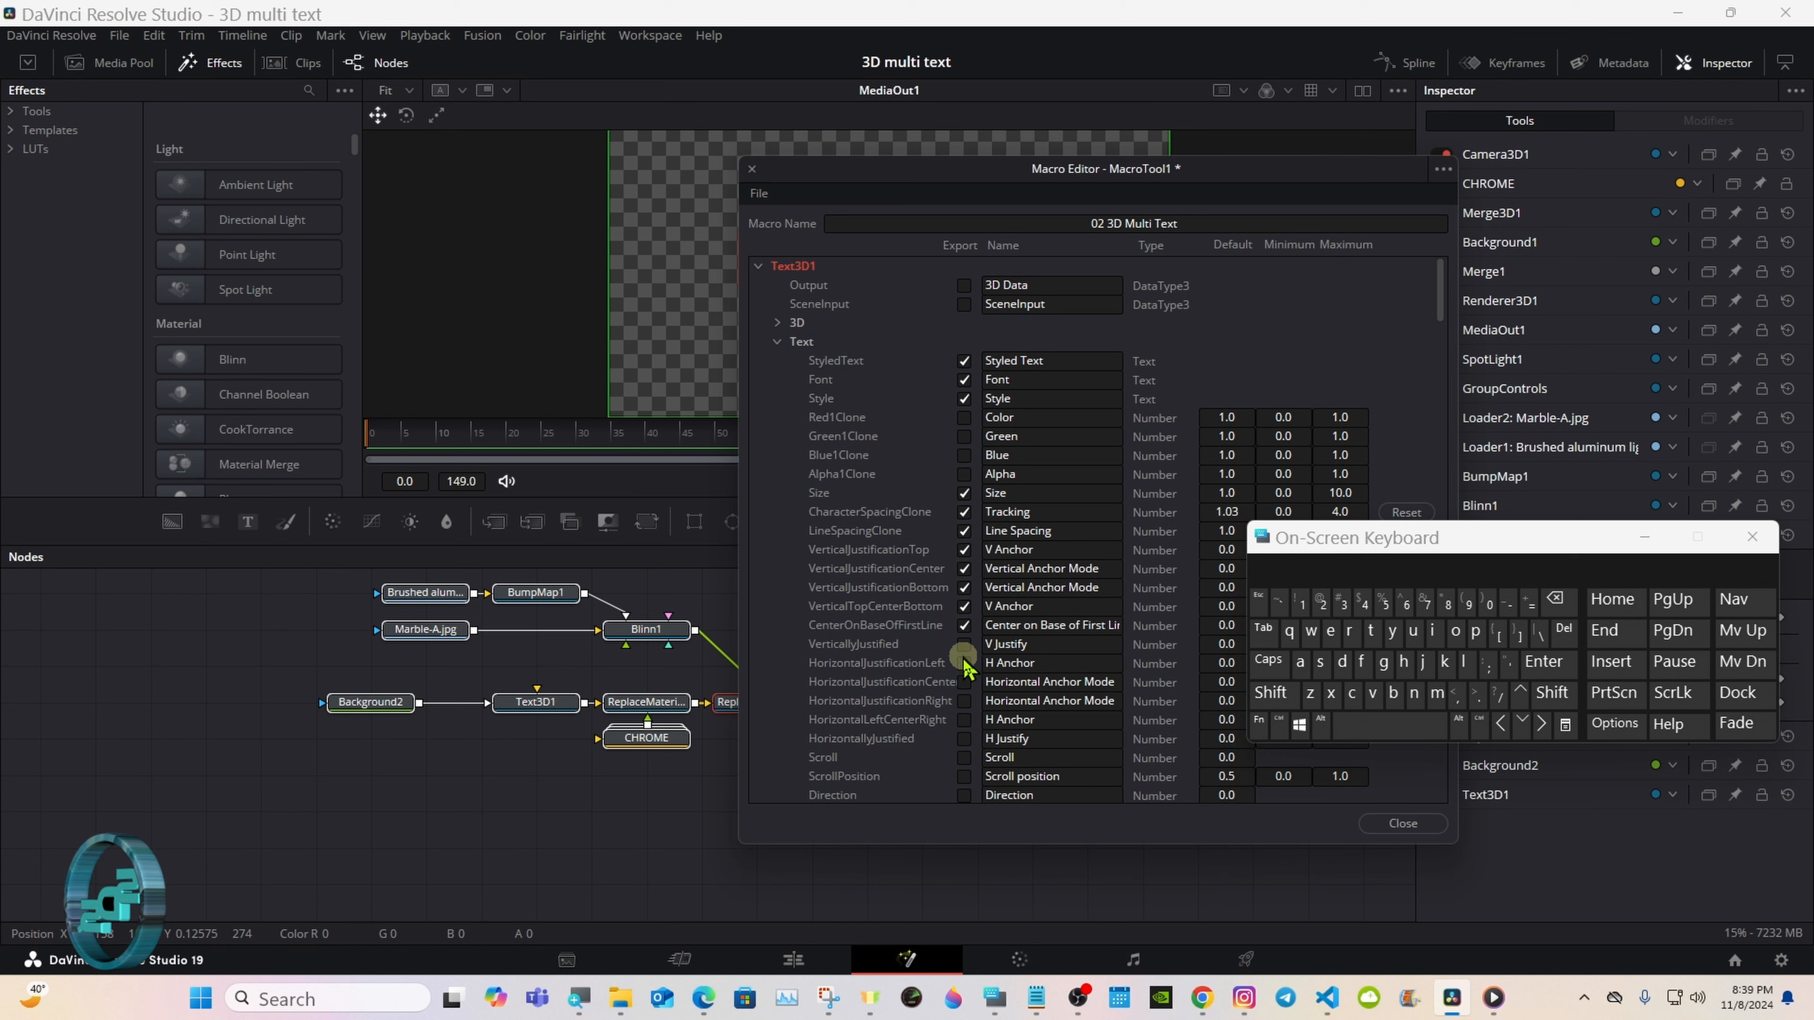
pyautogui.click(964, 682)
pyautogui.click(963, 701)
pyautogui.click(963, 720)
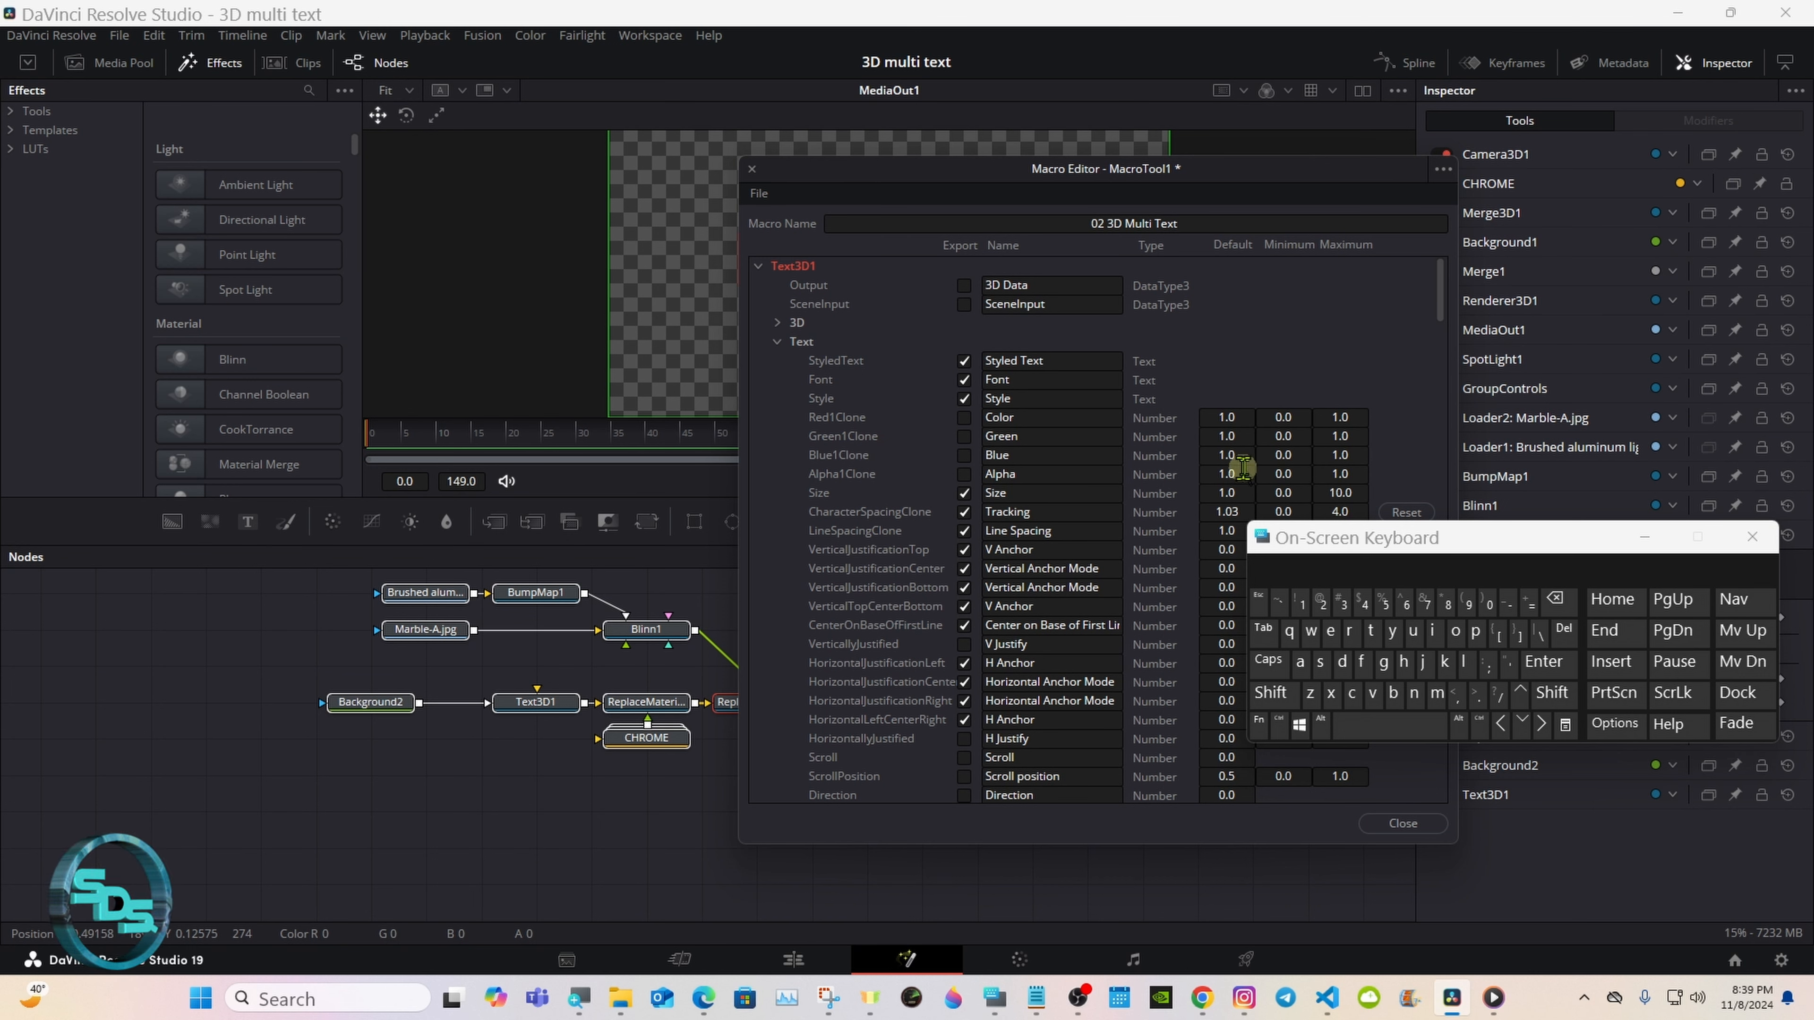
# Step: Export Text3D1's Extrusion Style, Profile, Depth and Subdivisions, Bevel Depth, Bevel Width, and the Front and Back bevel controls
pyautogui.moveTo(1440, 308); pyautogui.dragTo(1446, 344)
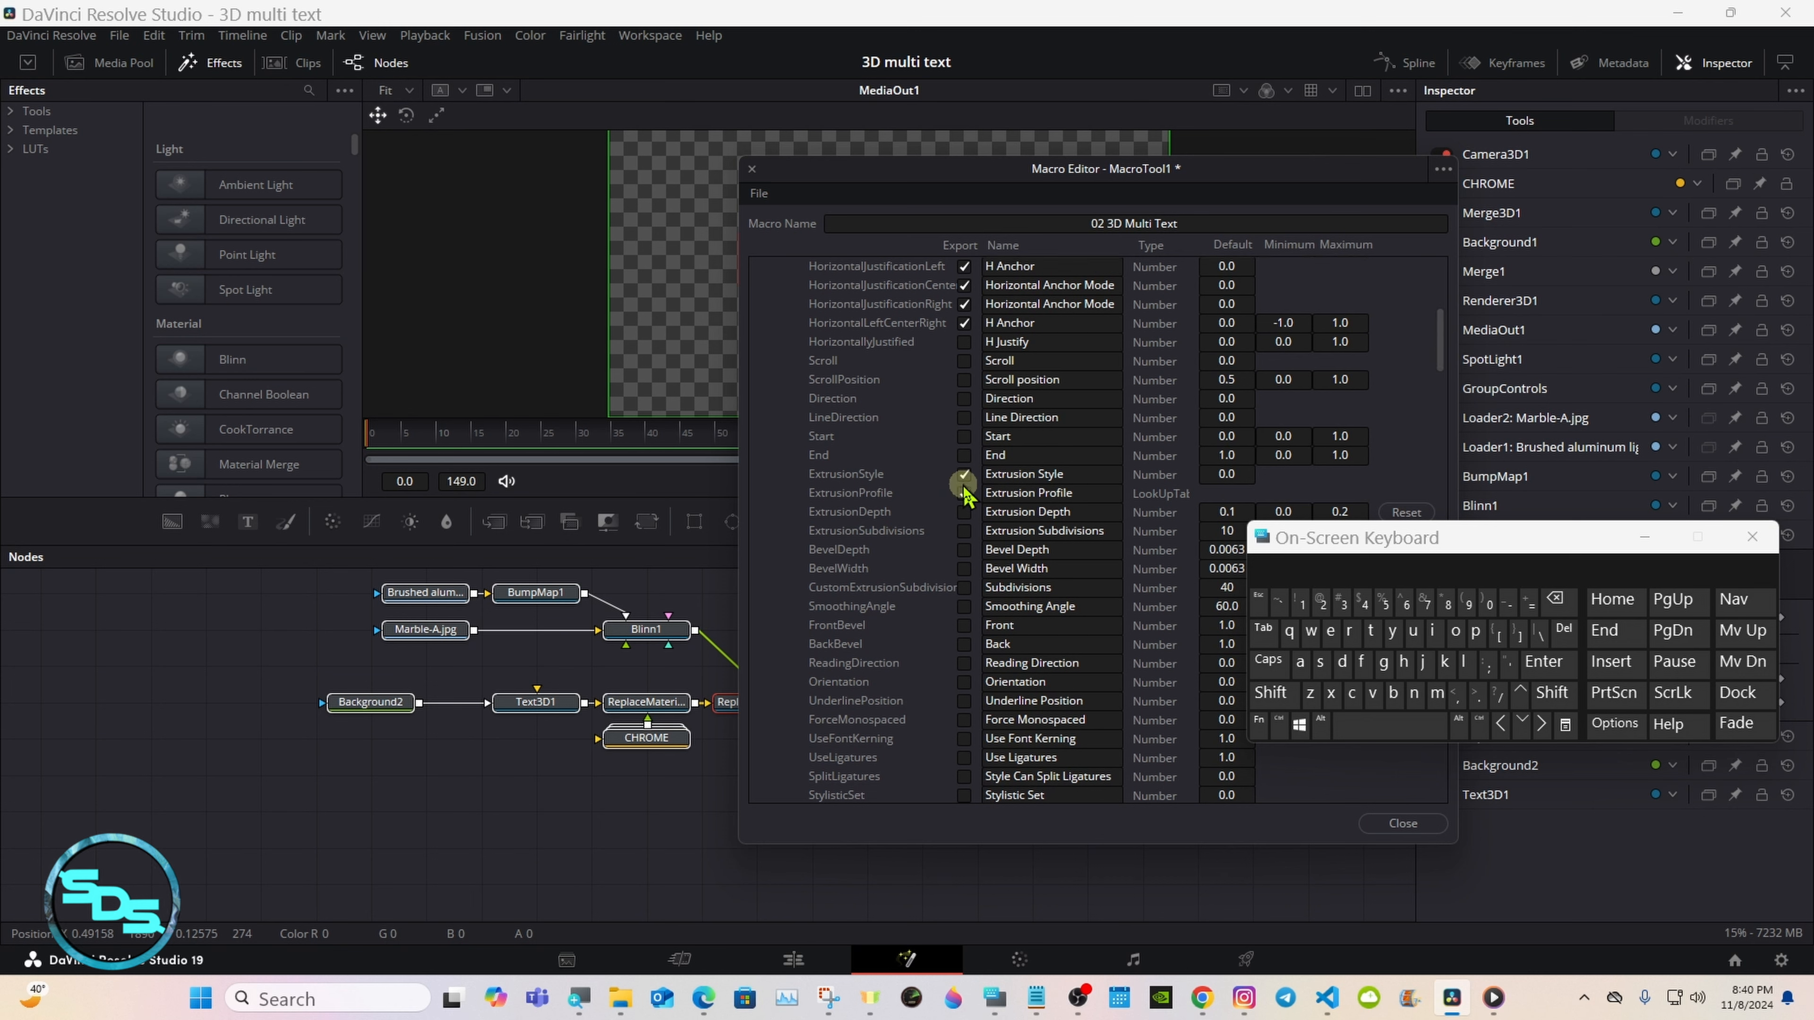
pyautogui.click(963, 512)
pyautogui.click(964, 531)
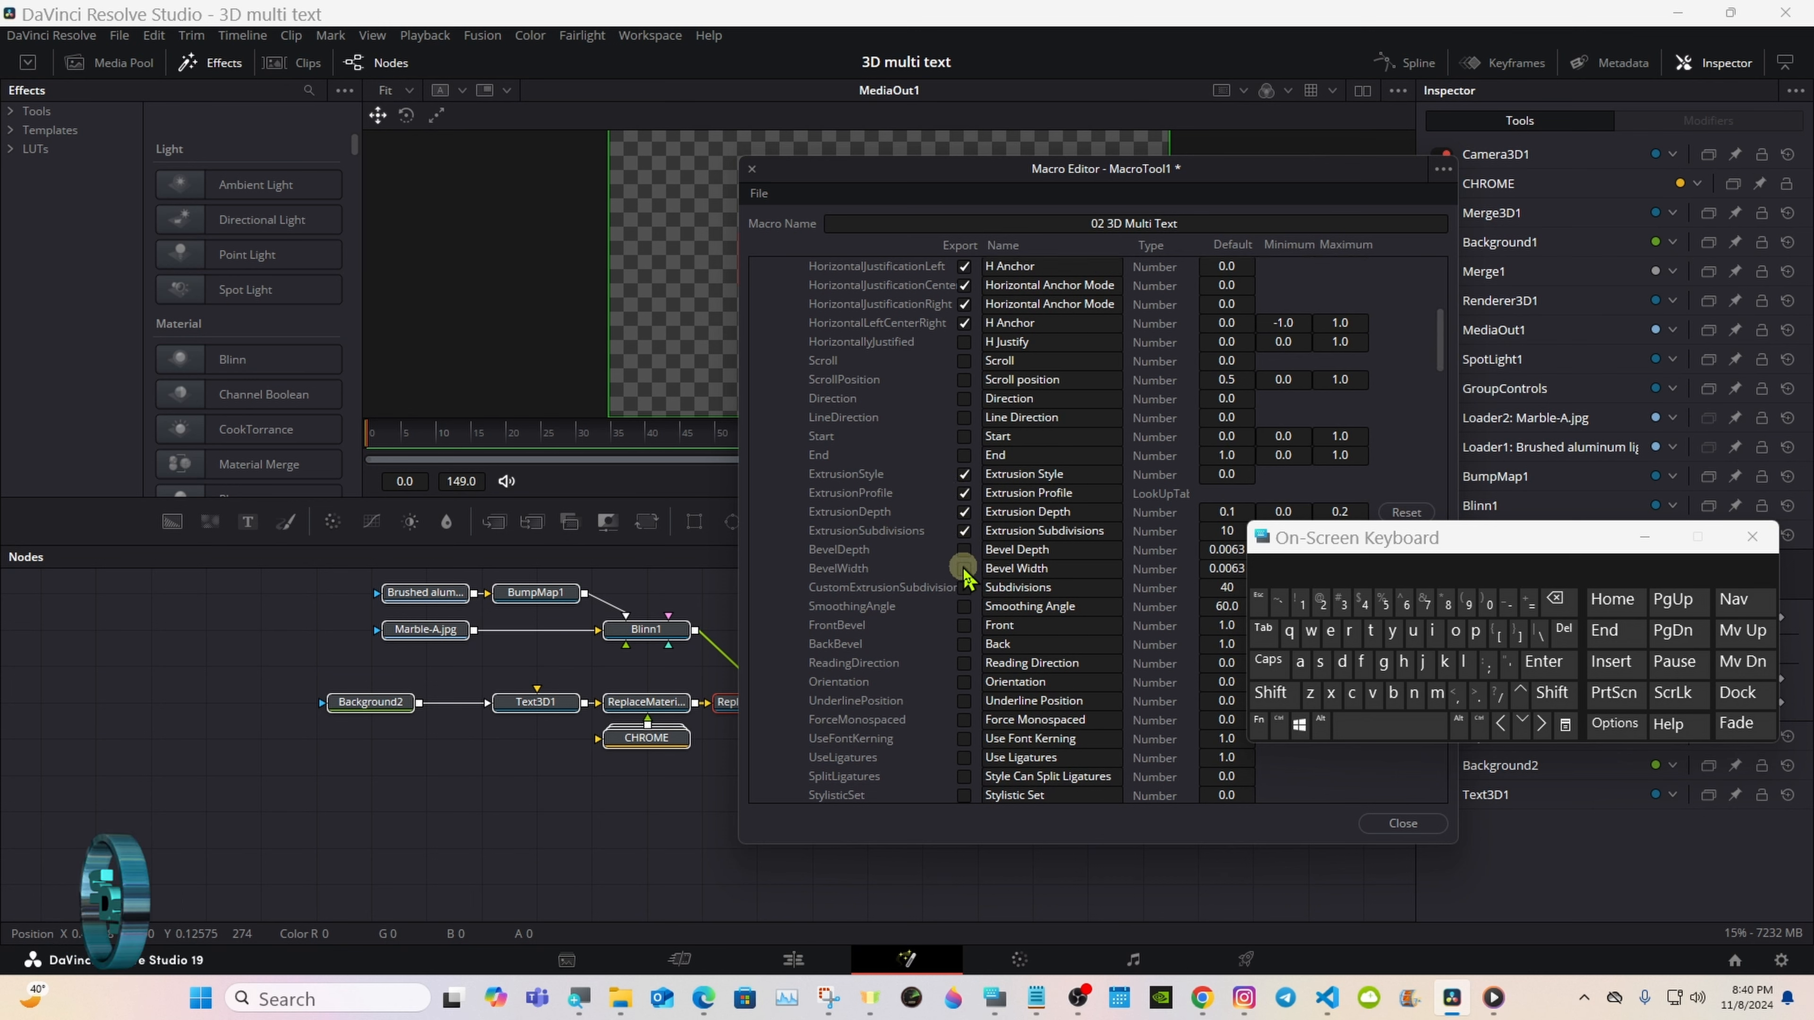
pyautogui.click(963, 550)
pyautogui.click(964, 569)
pyautogui.click(963, 625)
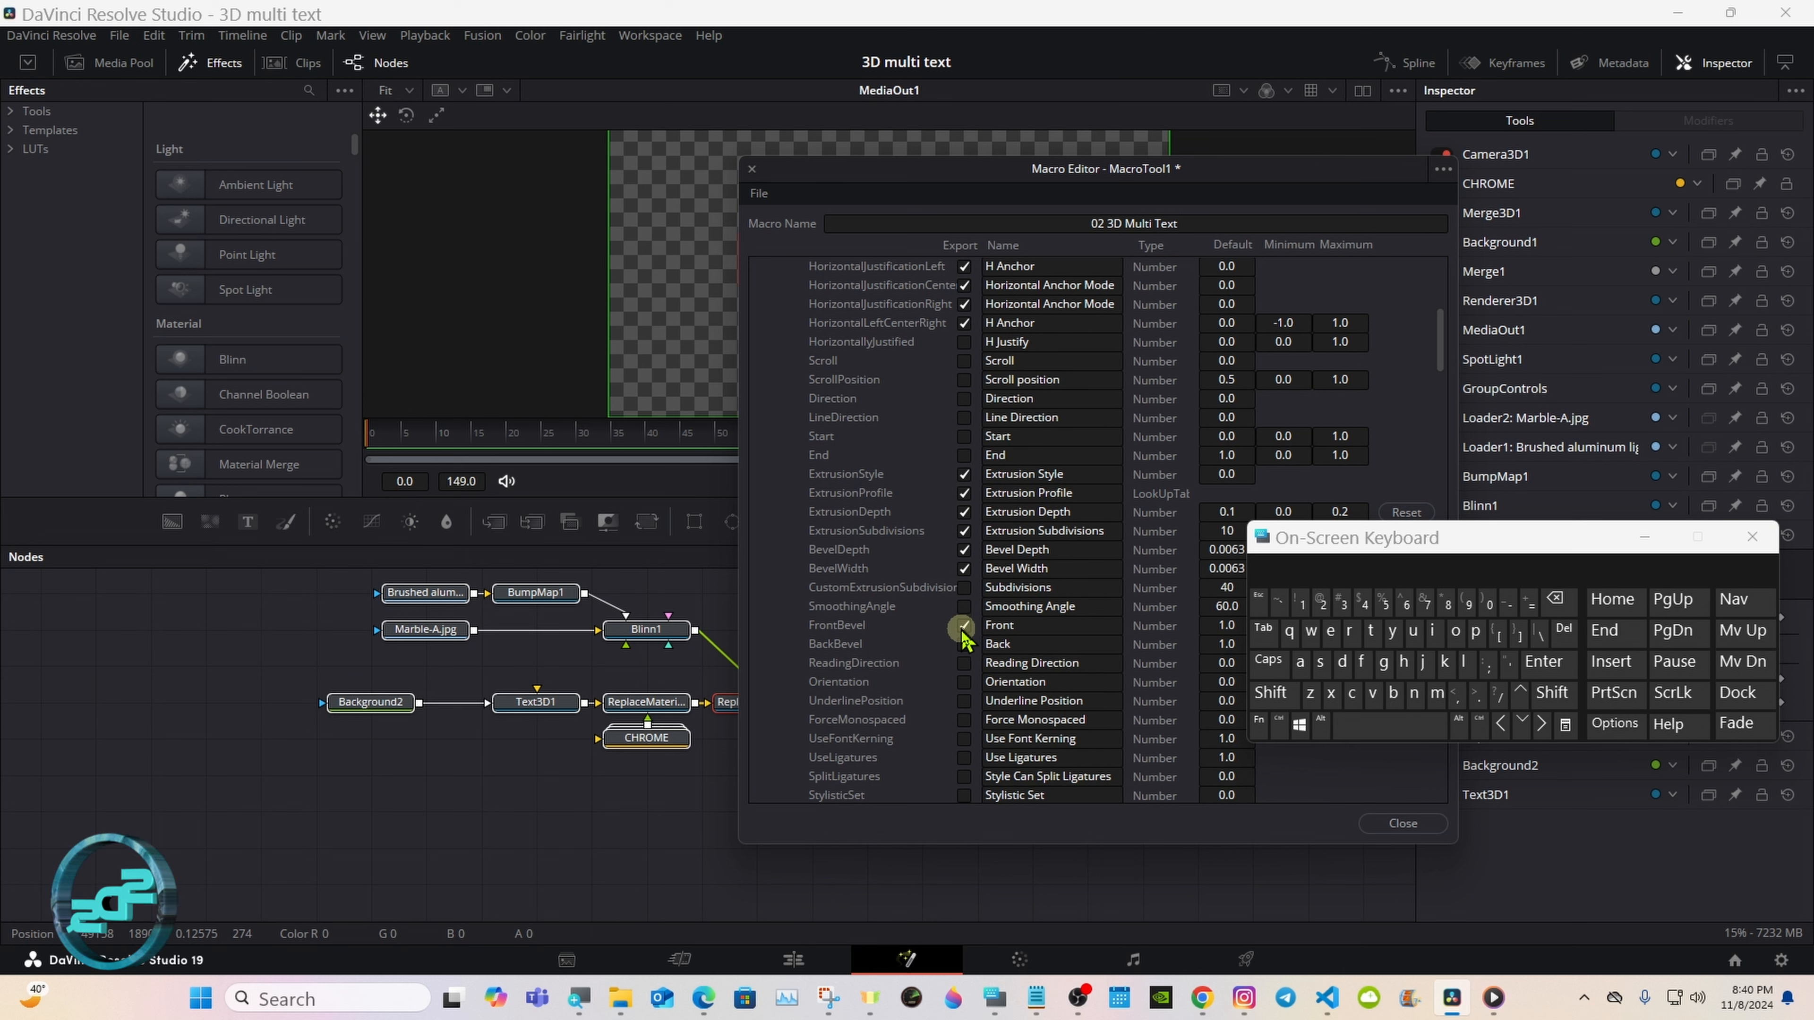
pyautogui.click(964, 644)
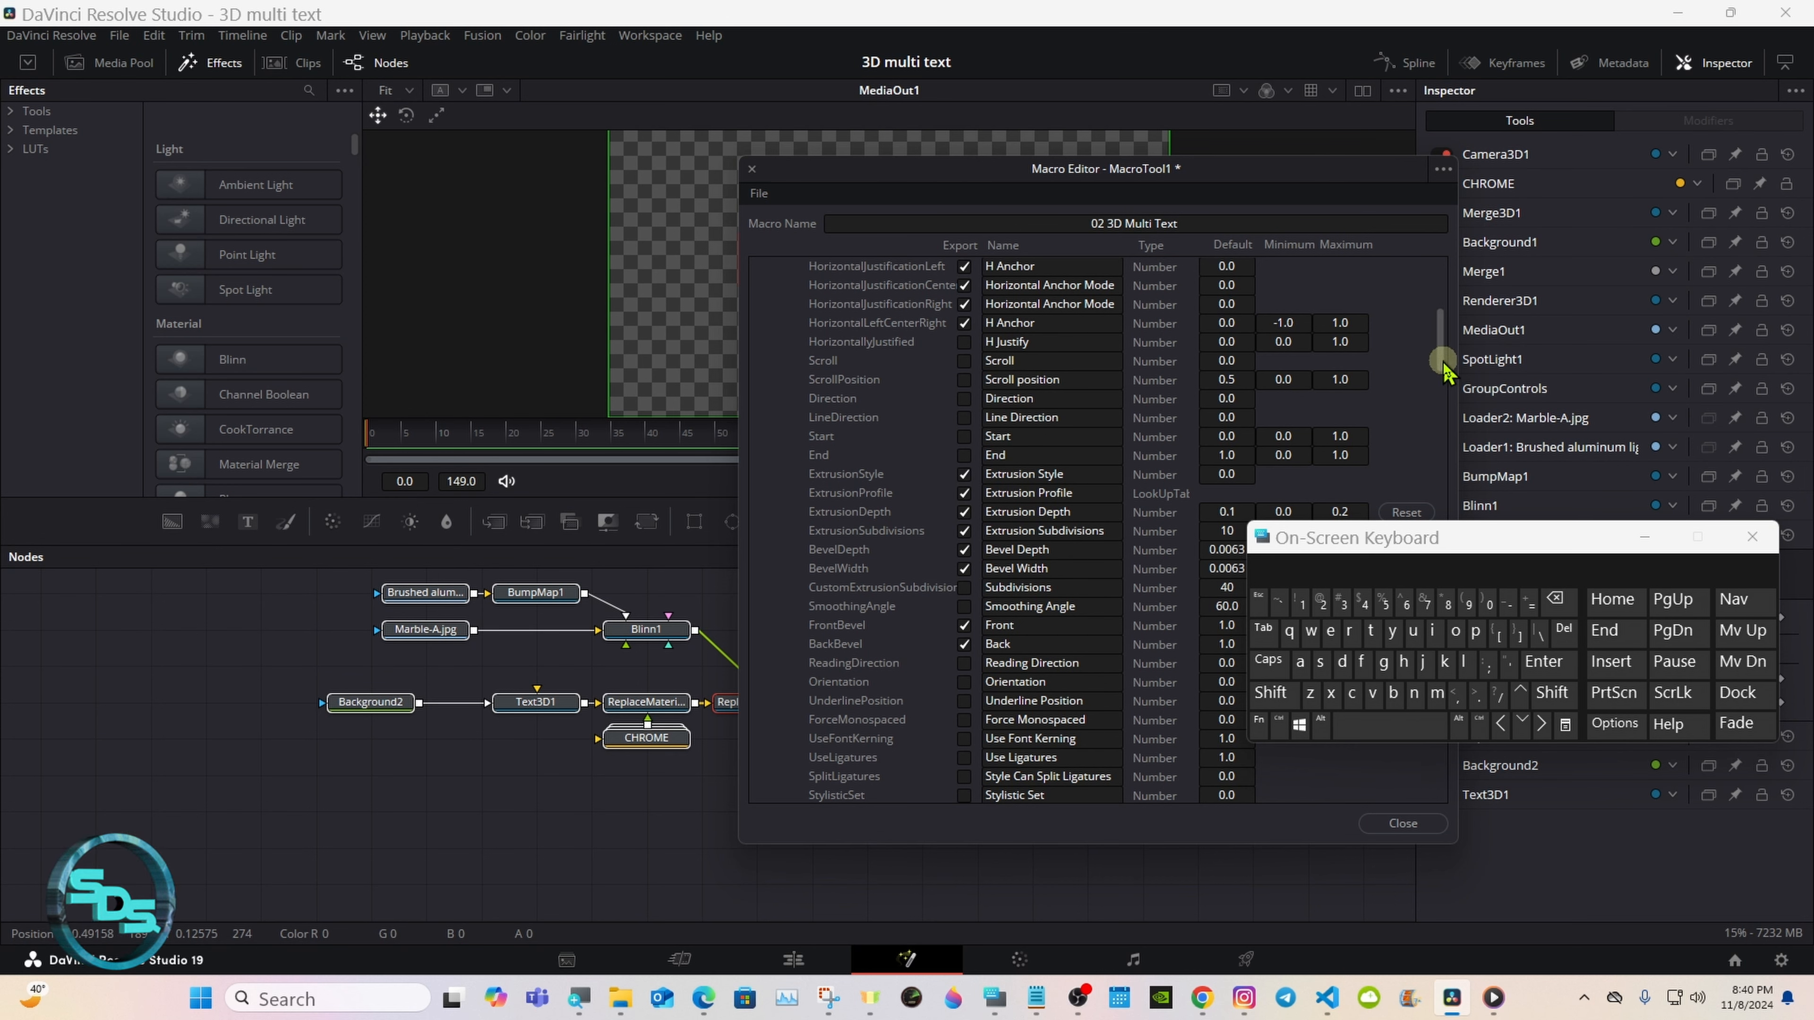
# Step: Collapse Text3D1's Text section and export the Center control from its Layout section
pyautogui.moveTo(1443, 356); pyautogui.dragTo(1446, 263)
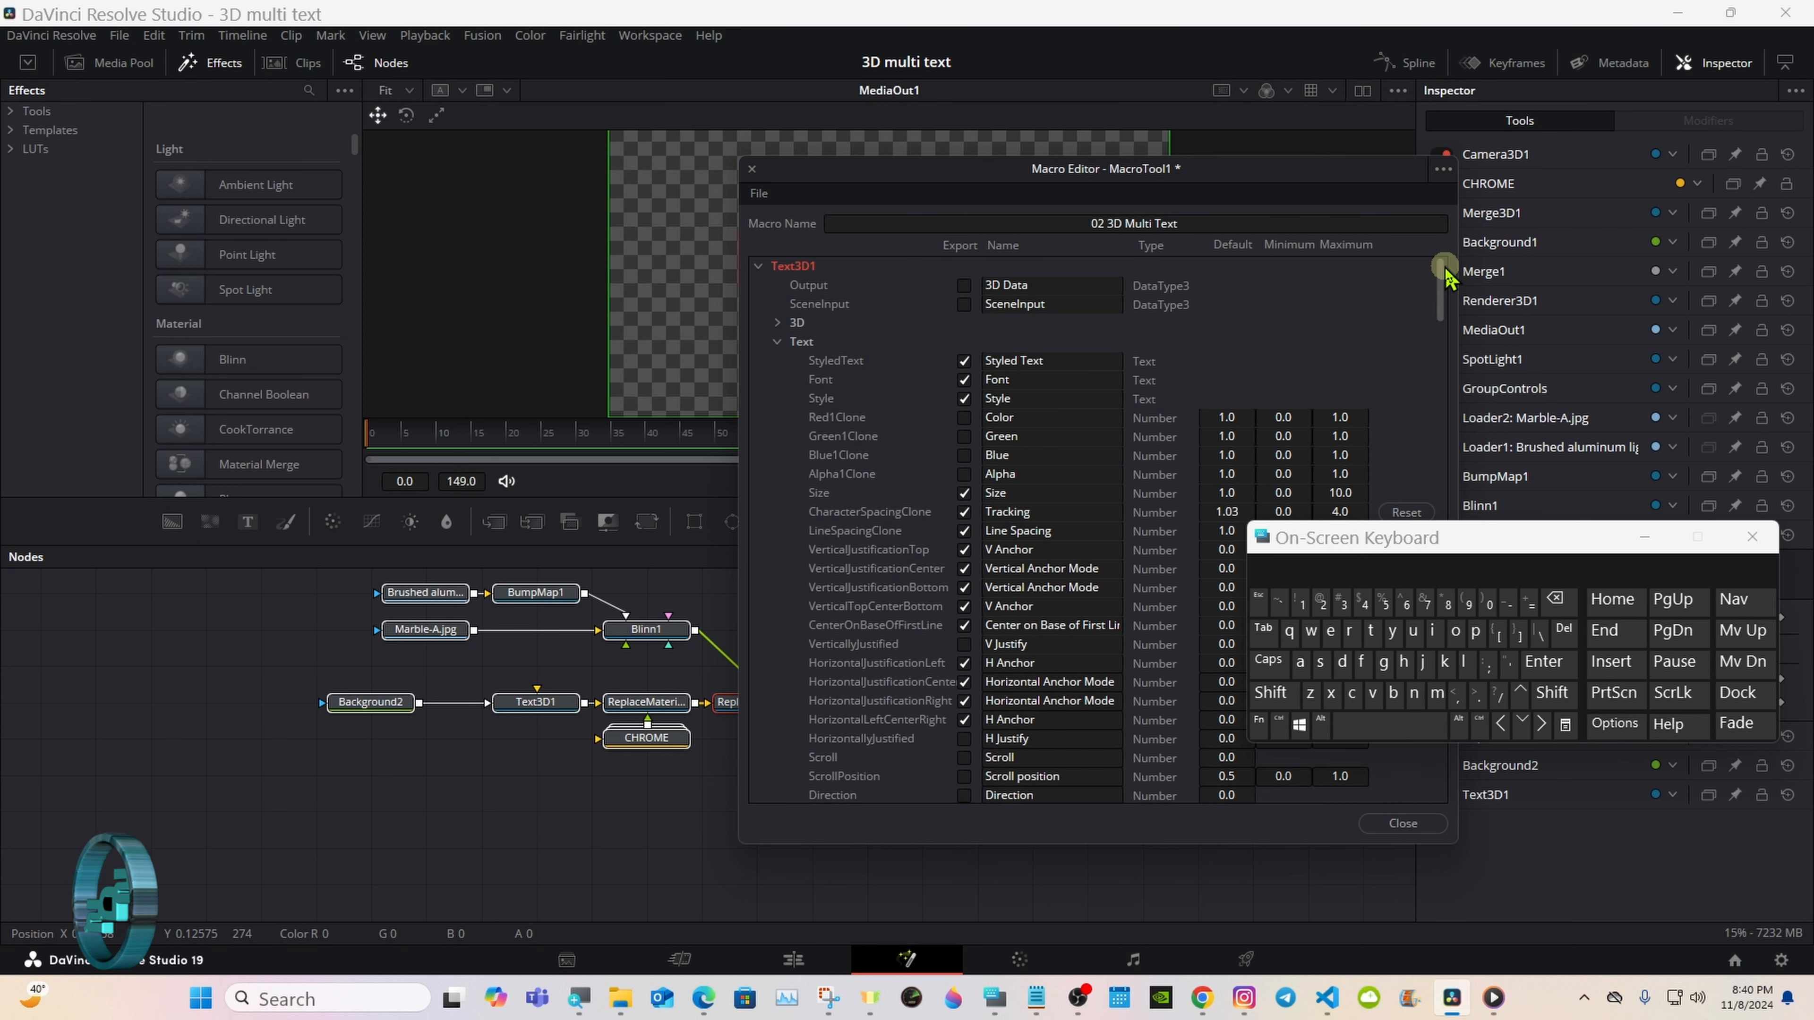
pyautogui.click(778, 343)
pyautogui.click(964, 399)
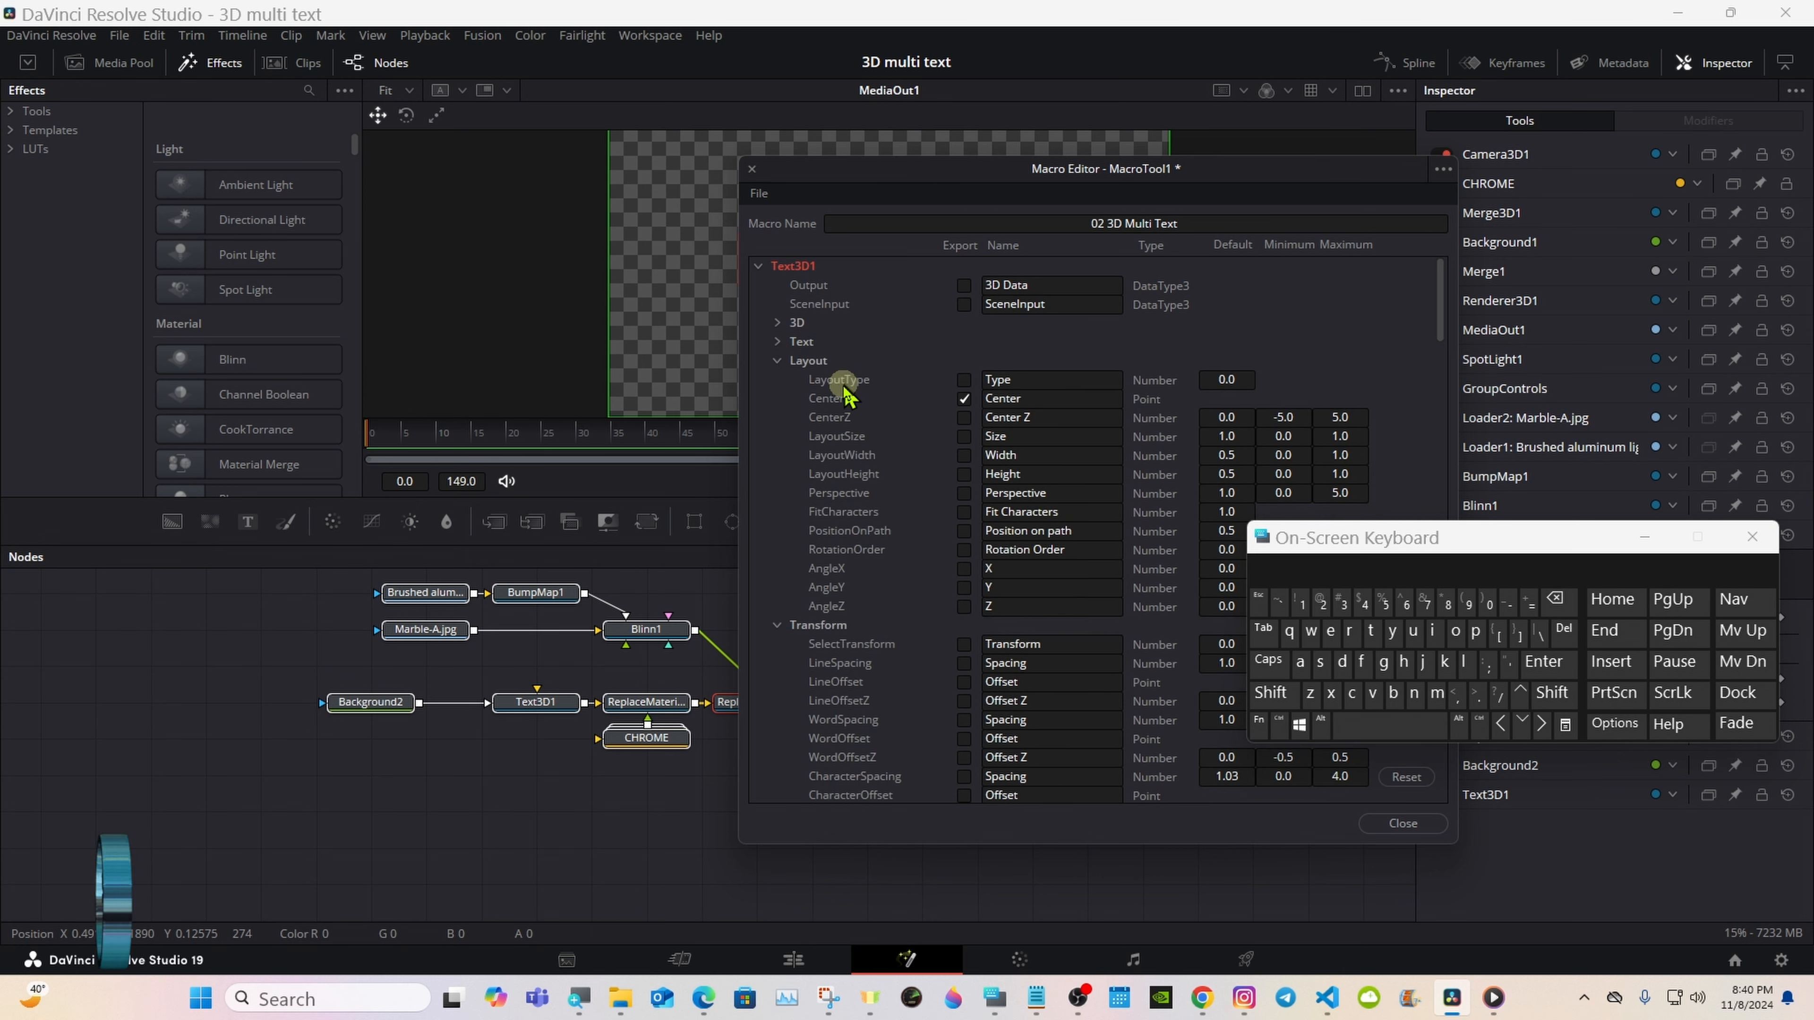
# Step: Collapse Text3D1's Layout and Transform sections and export Shading Elements and Select Element from its Shading section
pyautogui.click(779, 361)
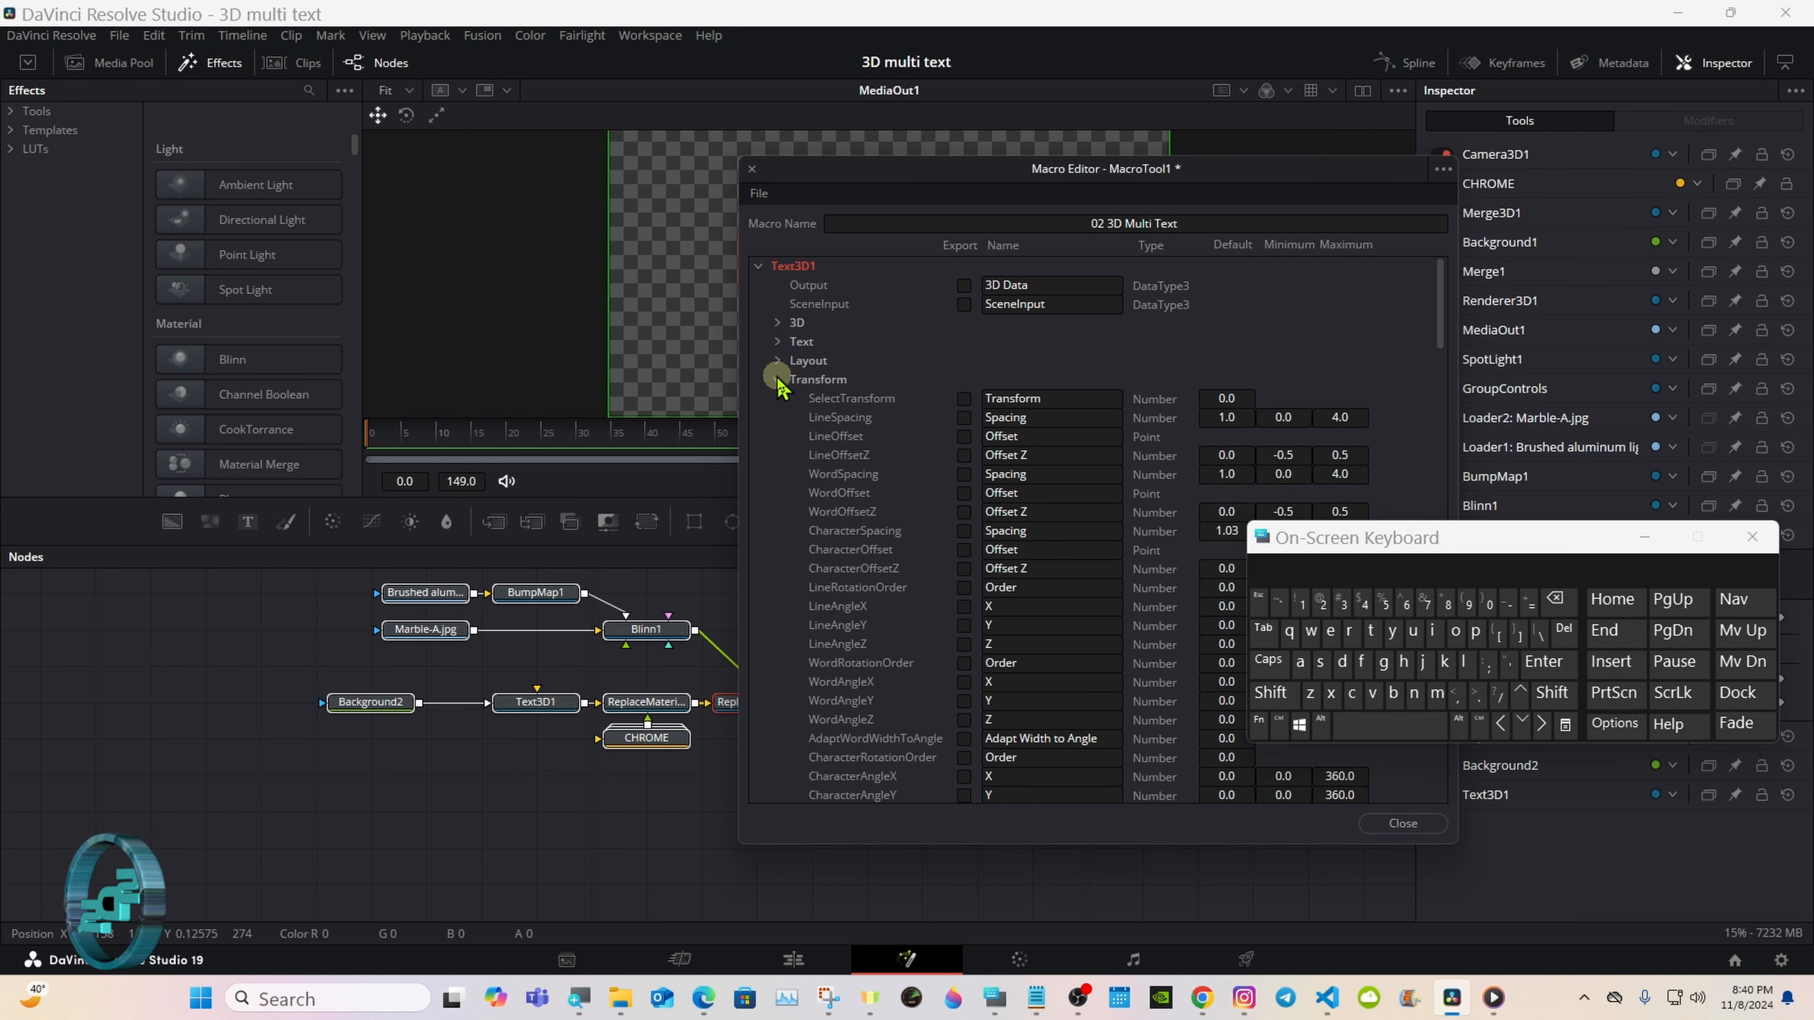
pyautogui.click(778, 379)
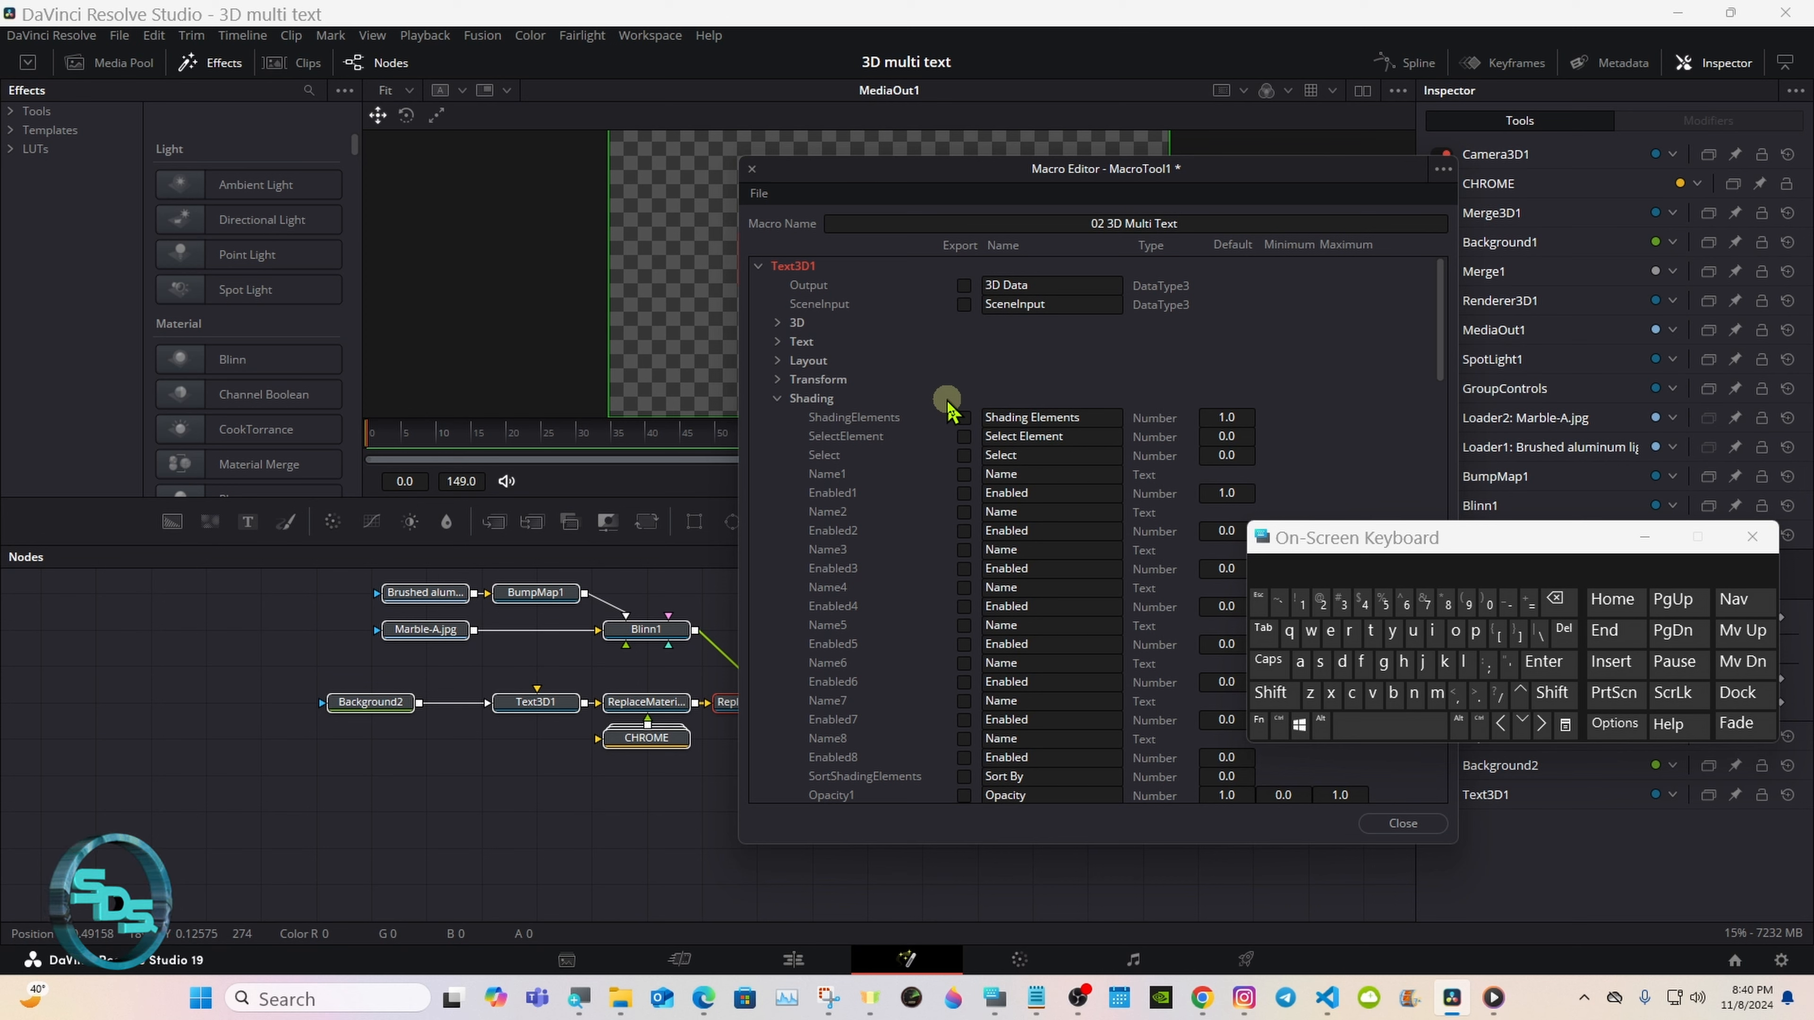
pyautogui.click(964, 418)
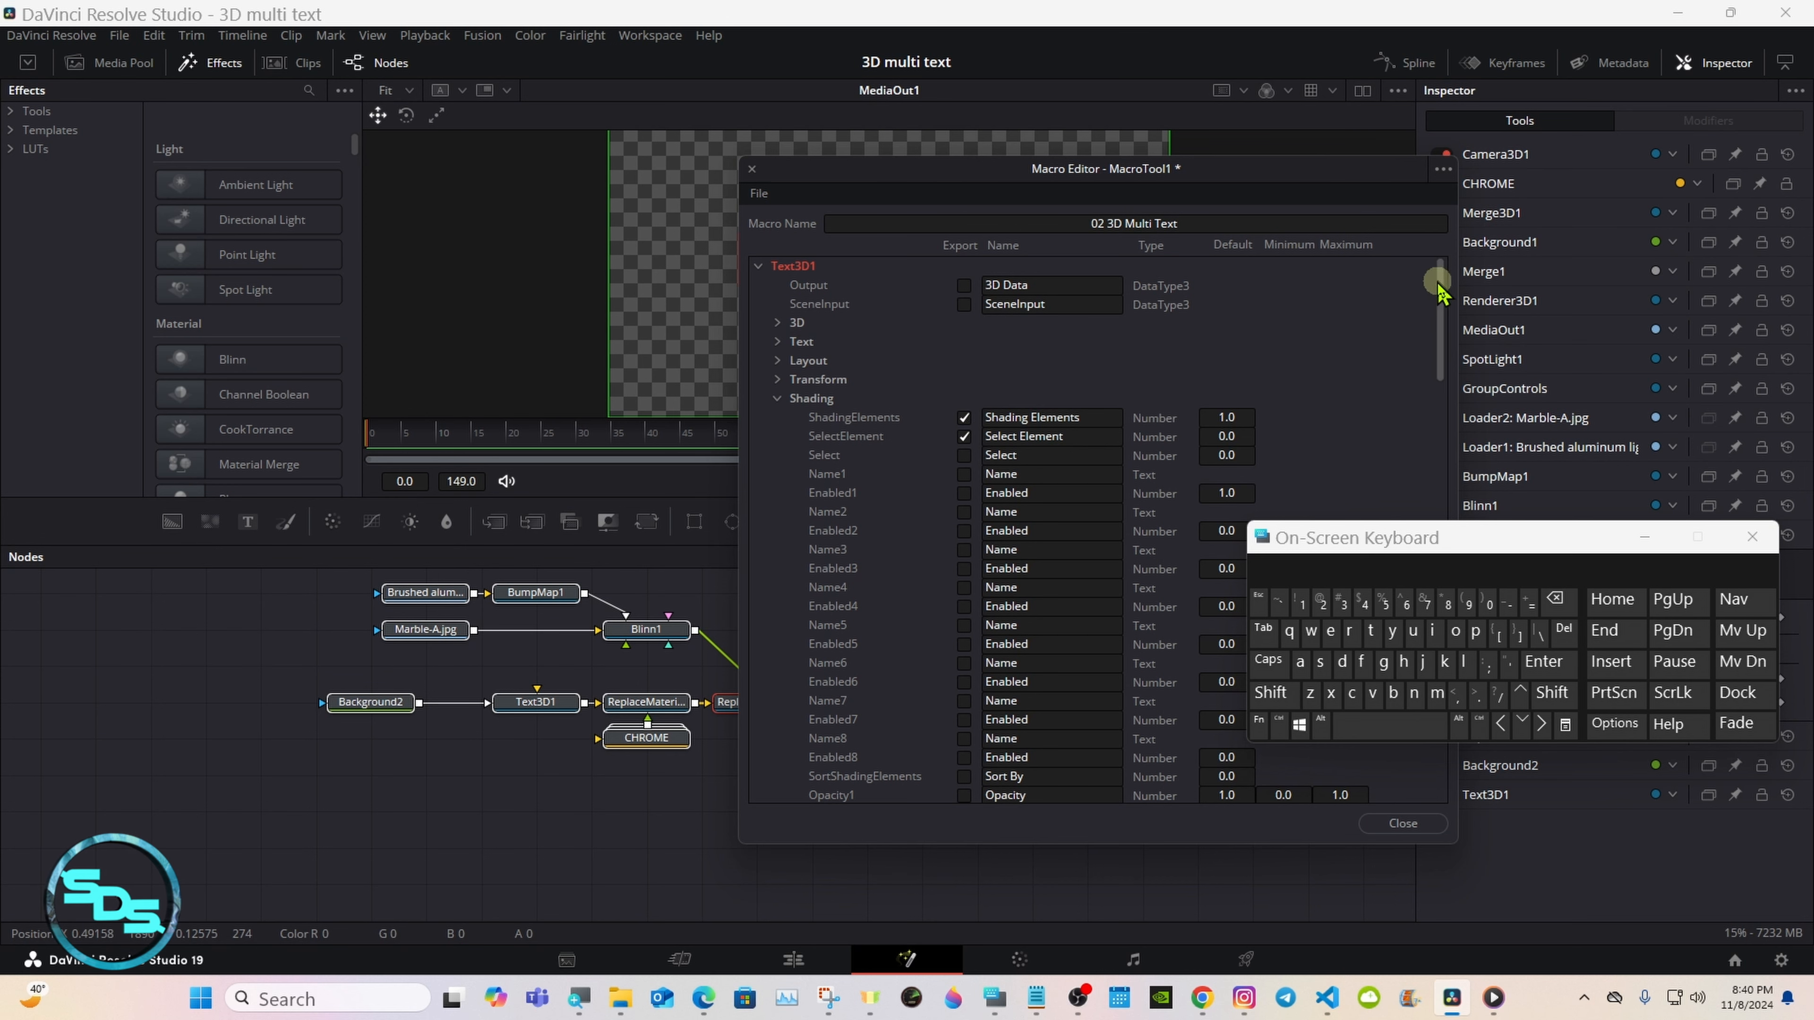
# Step: Export the Specular Intensity and Specular Exponent controls from Text3D1's Shading section
pyautogui.moveTo(1439, 322); pyautogui.dragTo(1439, 454)
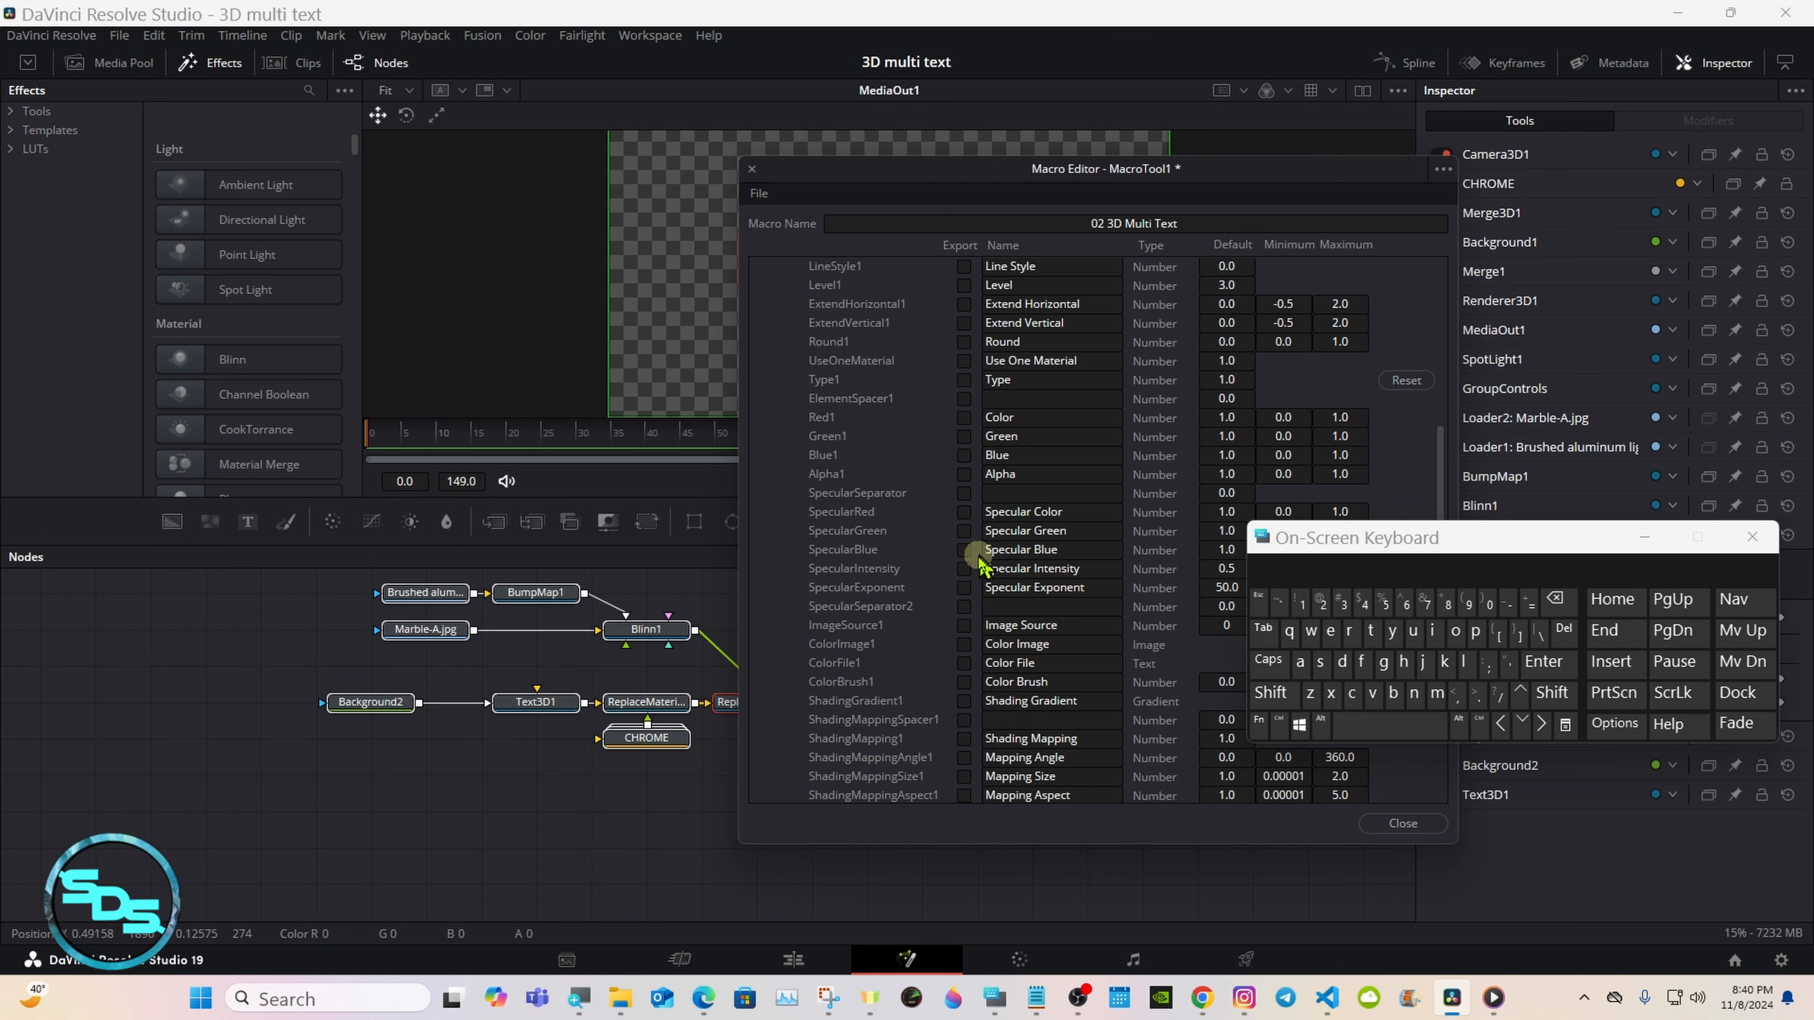
pyautogui.click(963, 570)
pyautogui.click(965, 587)
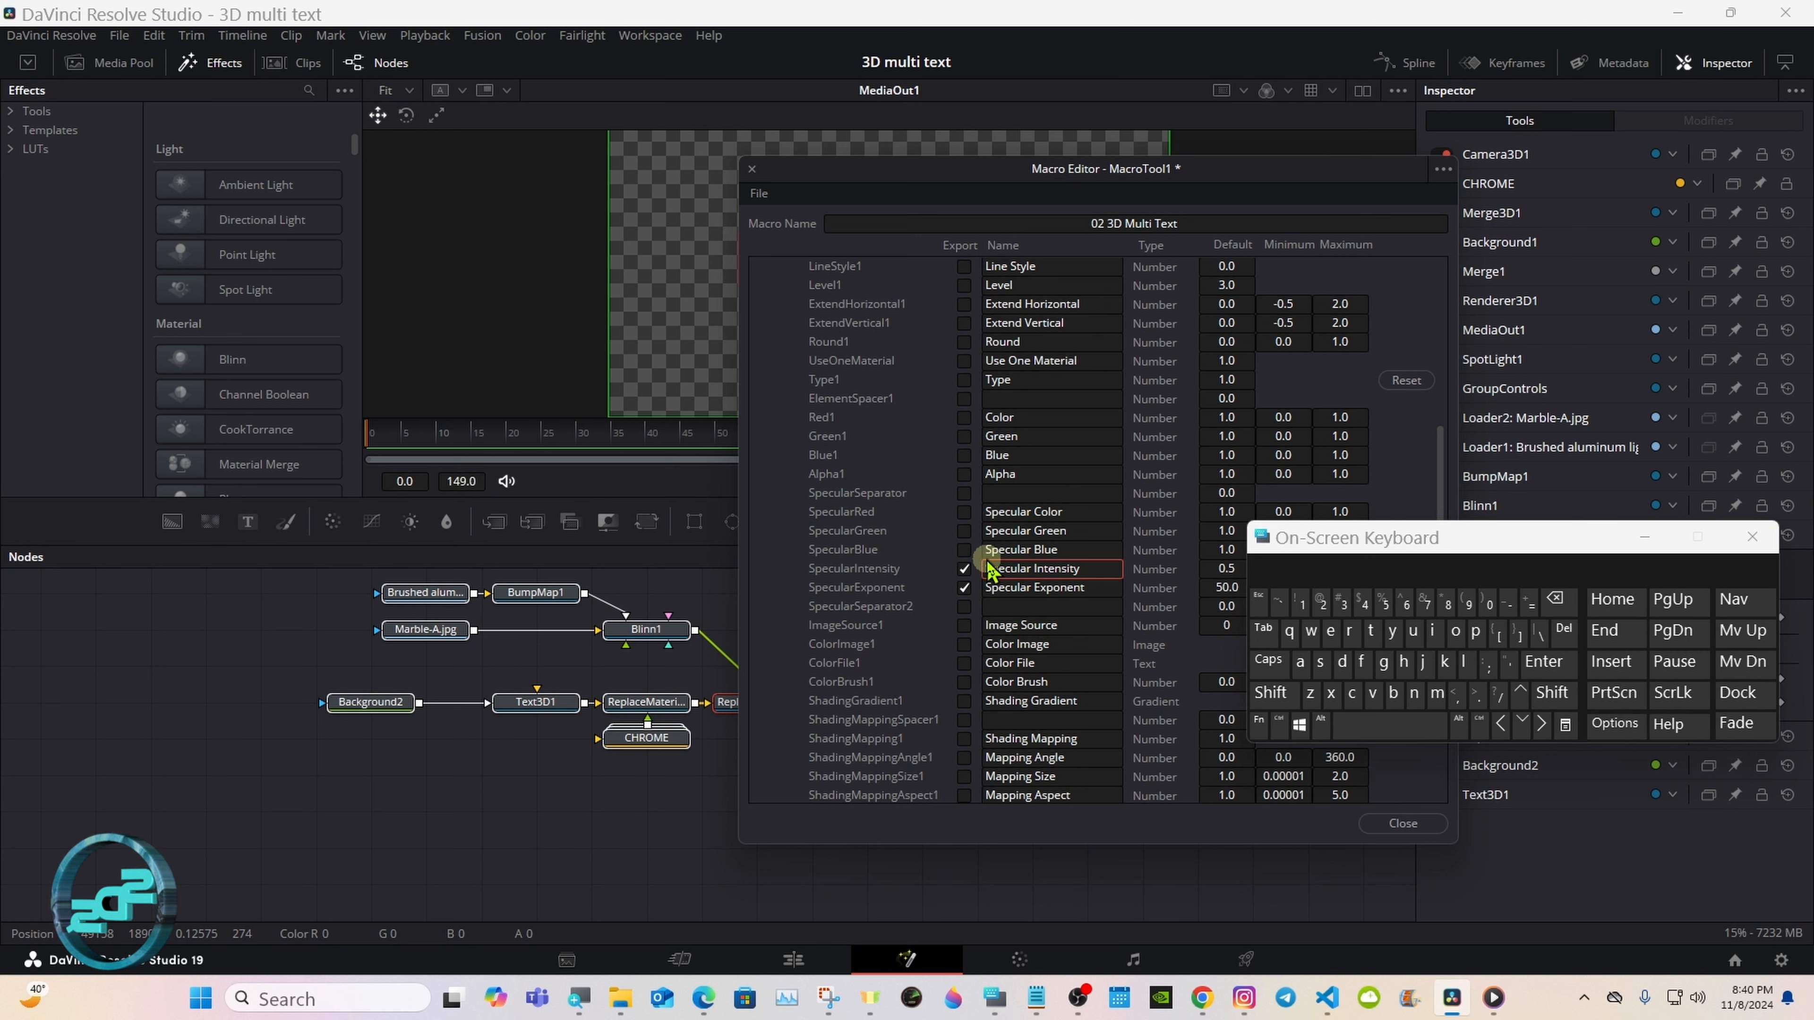
# Step: Rename the exported SpecularIntensity control as Color Specular Intensity, and collapse Text3D1 with its Shading section
pyautogui.click(1271, 695)
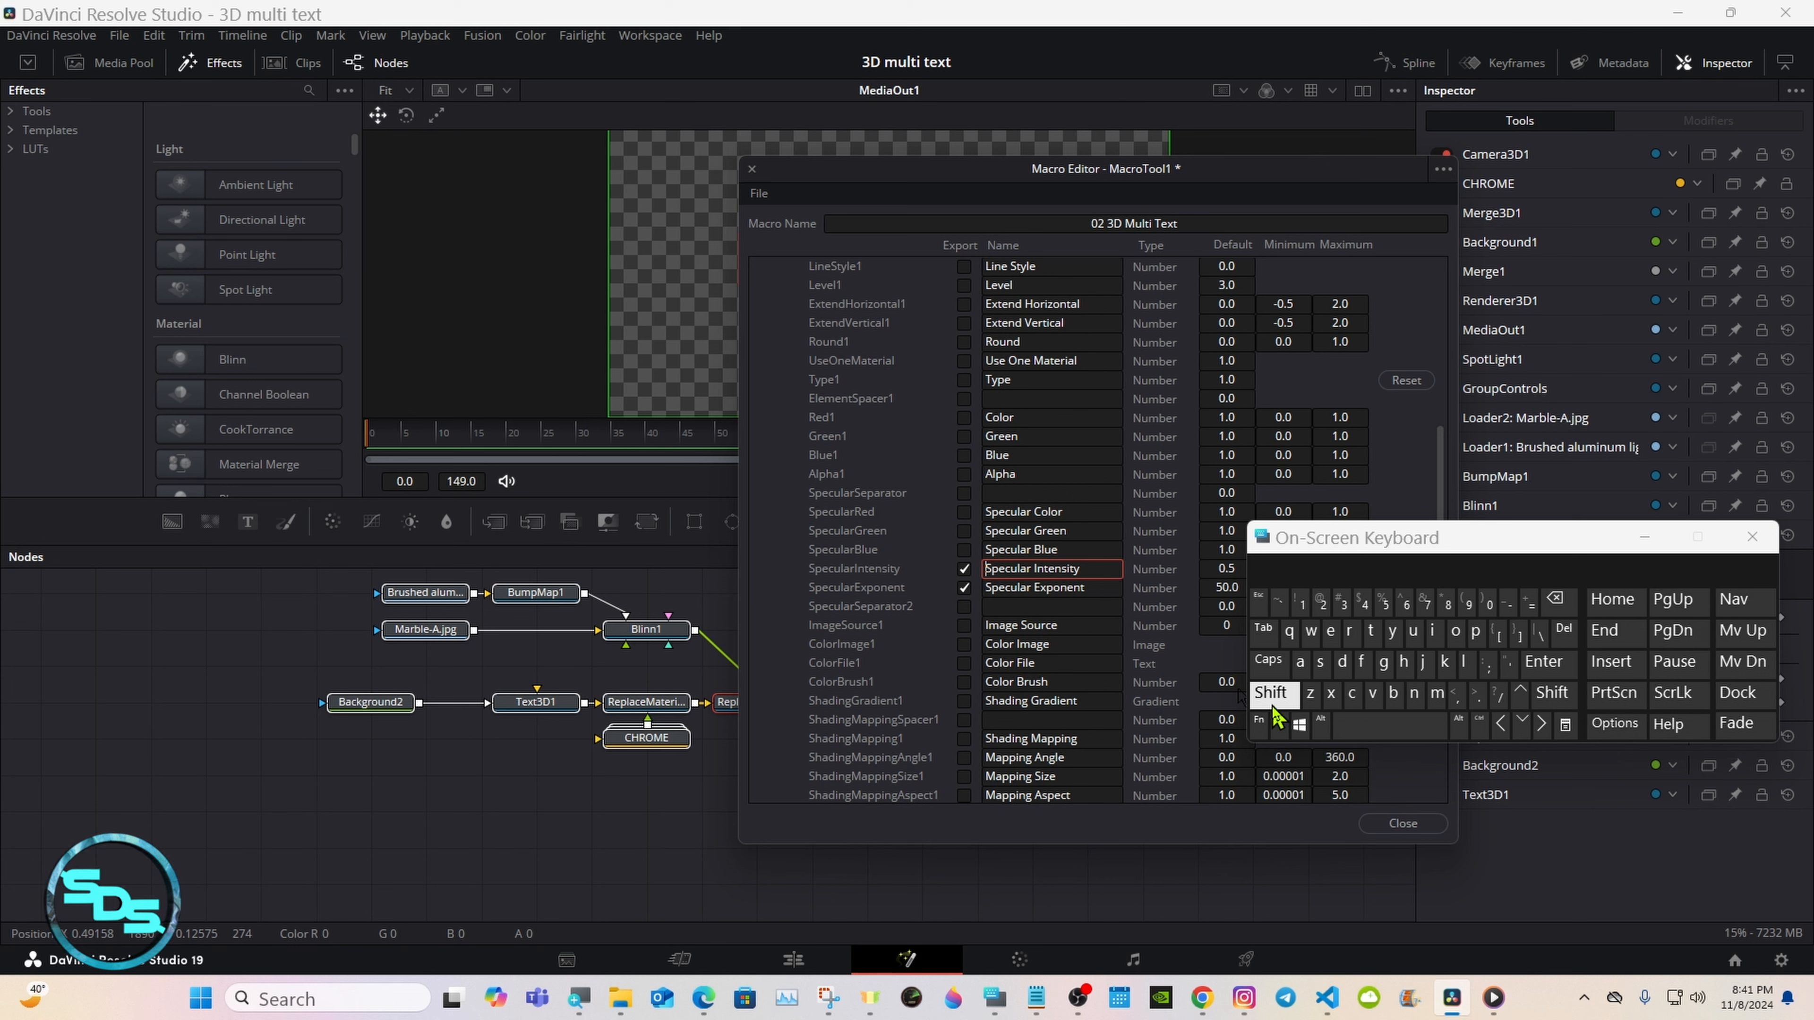
pyautogui.click(1352, 693)
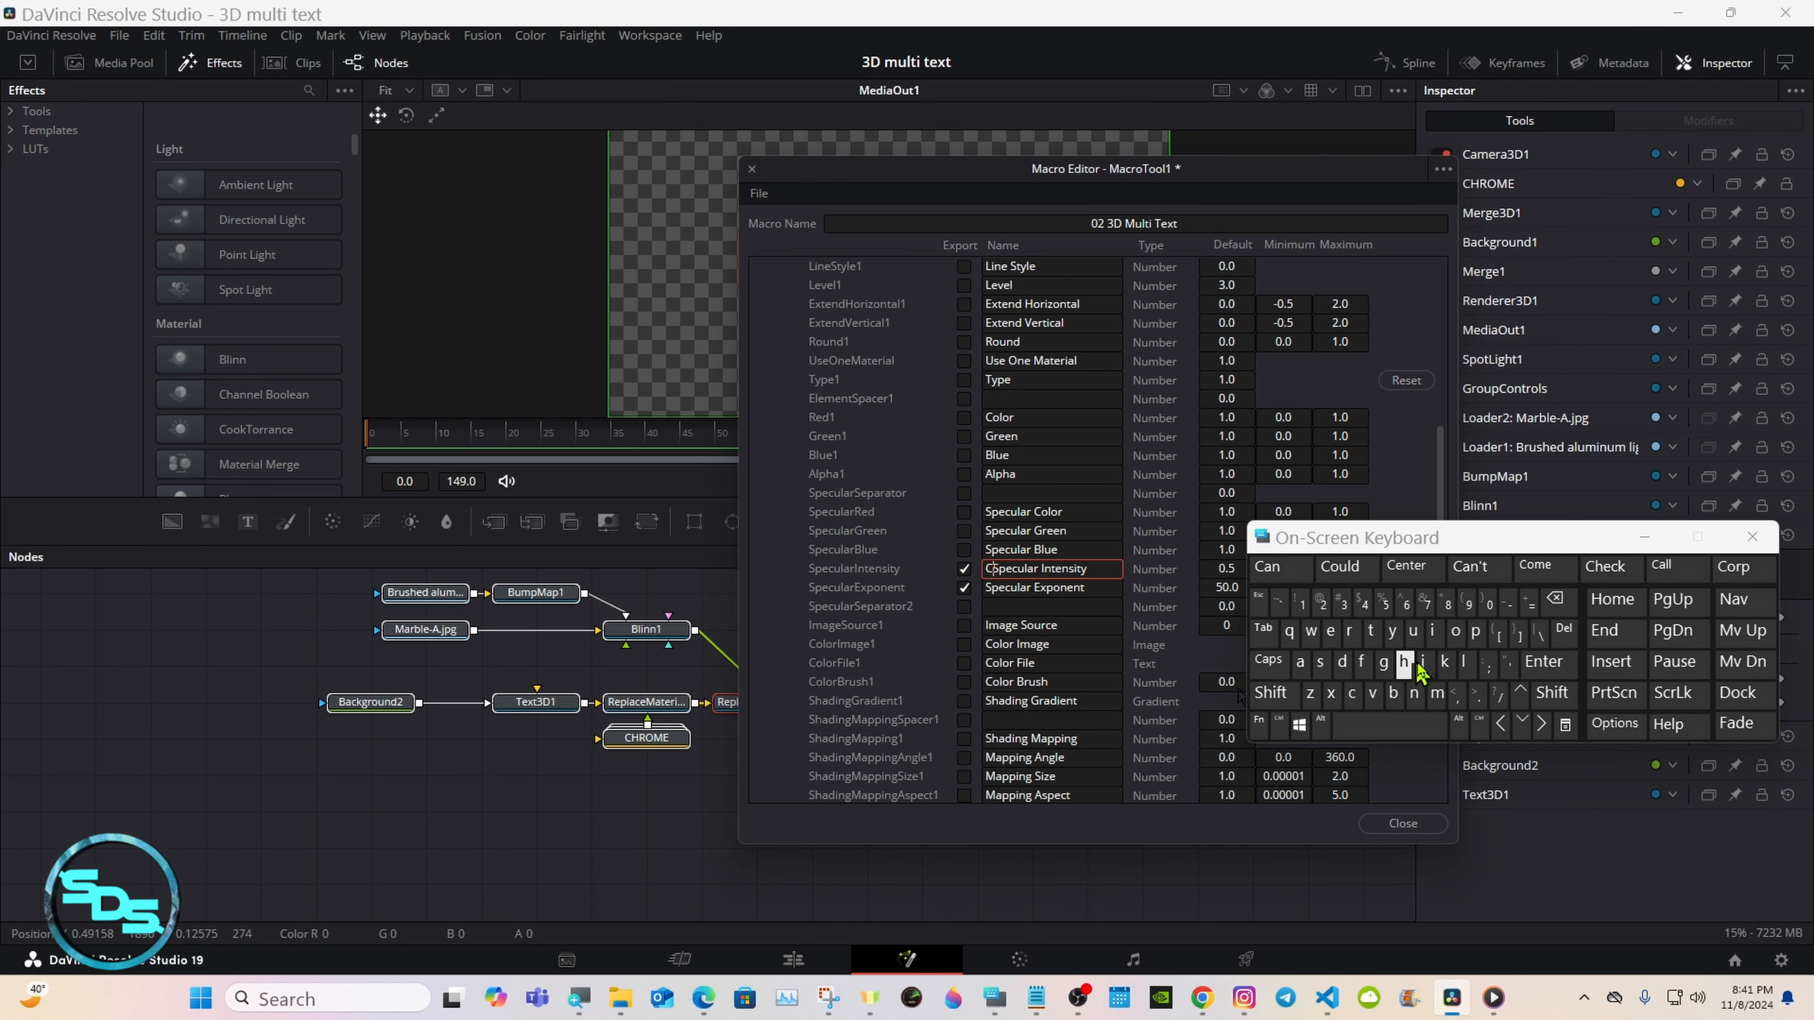
pyautogui.click(1456, 631)
pyautogui.click(1464, 663)
pyautogui.click(1279, 568)
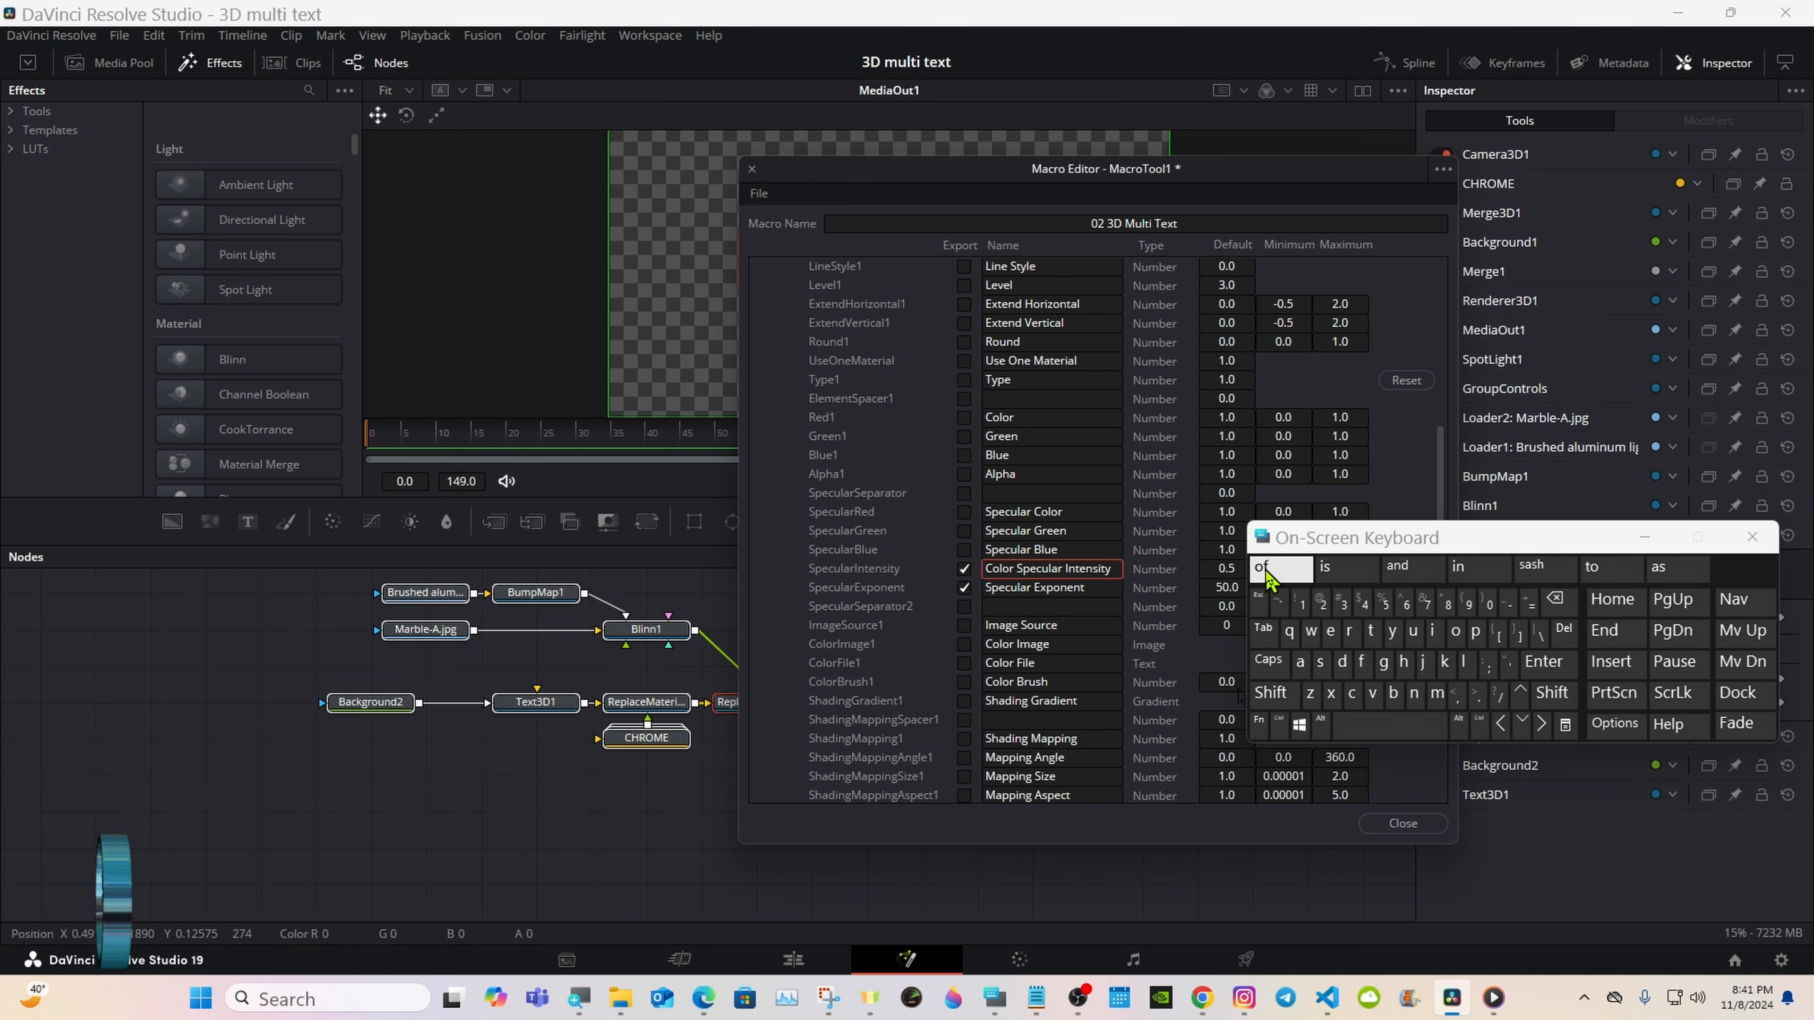
pyautogui.click(1417, 411)
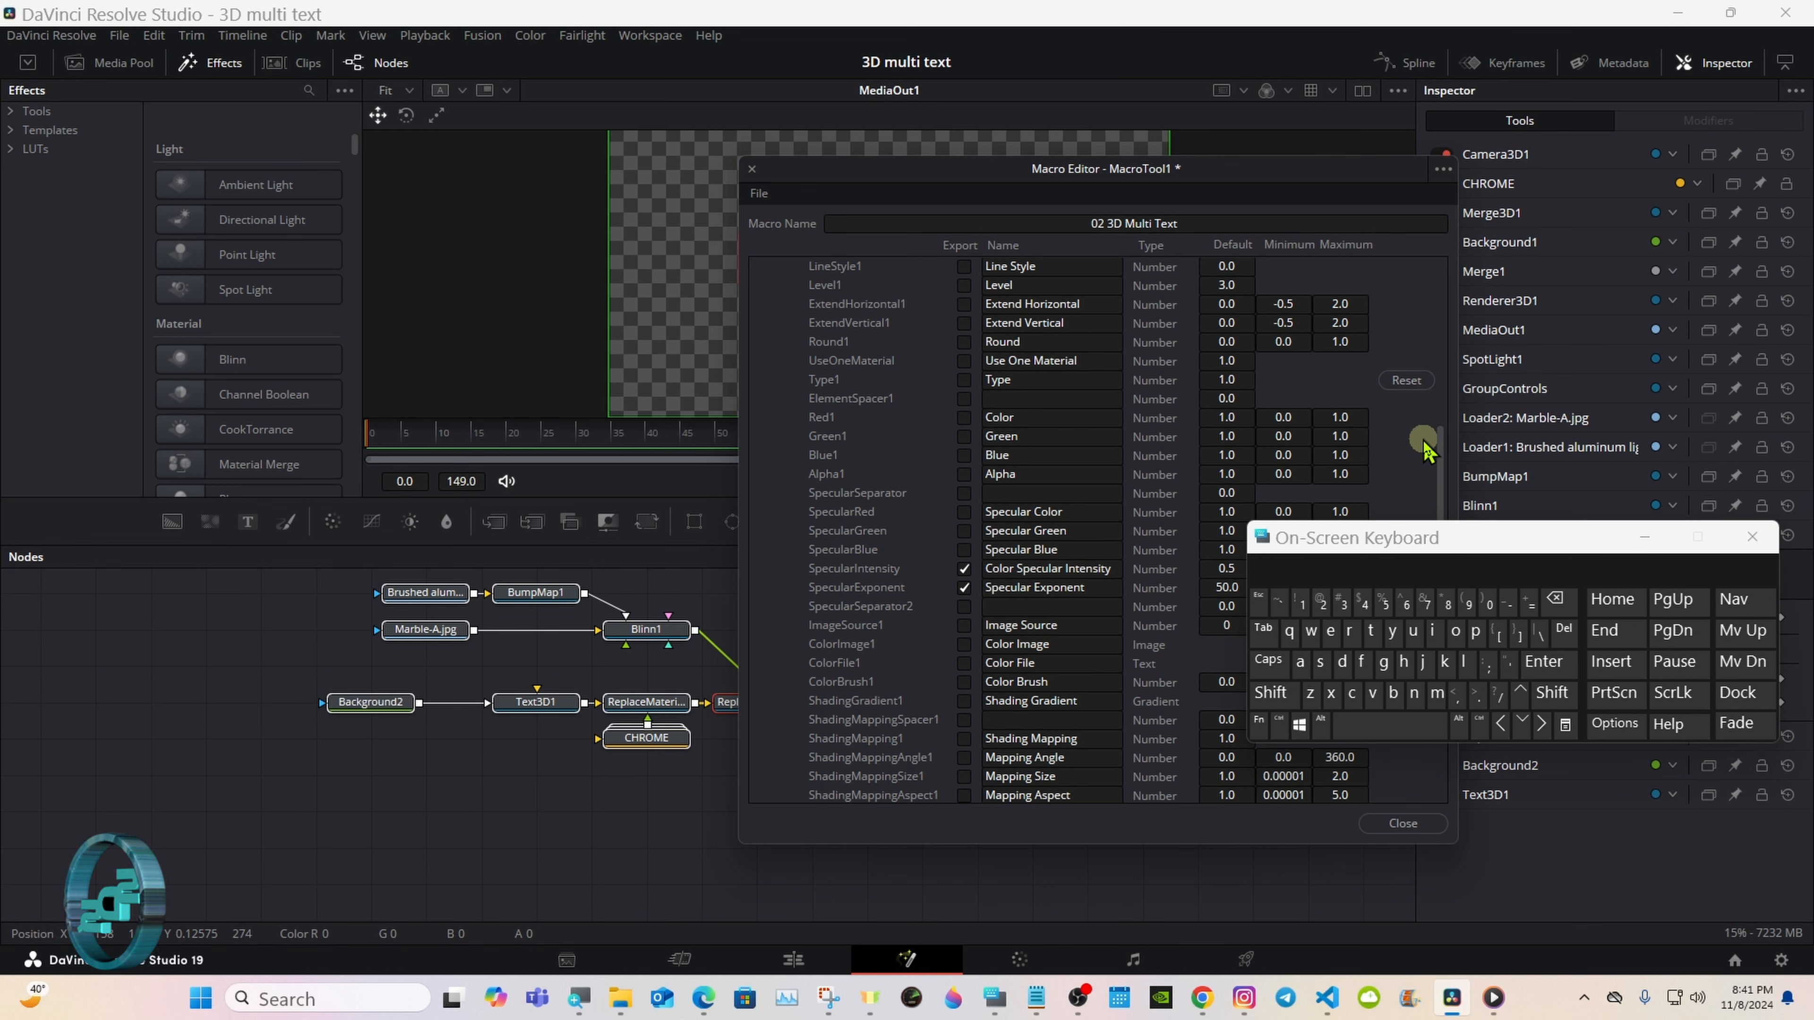
pyautogui.moveTo(1439, 450)
pyautogui.mouseDown()
pyautogui.moveTo(1438, 364)
pyautogui.moveTo(1292, 292)
pyautogui.mouseUp()
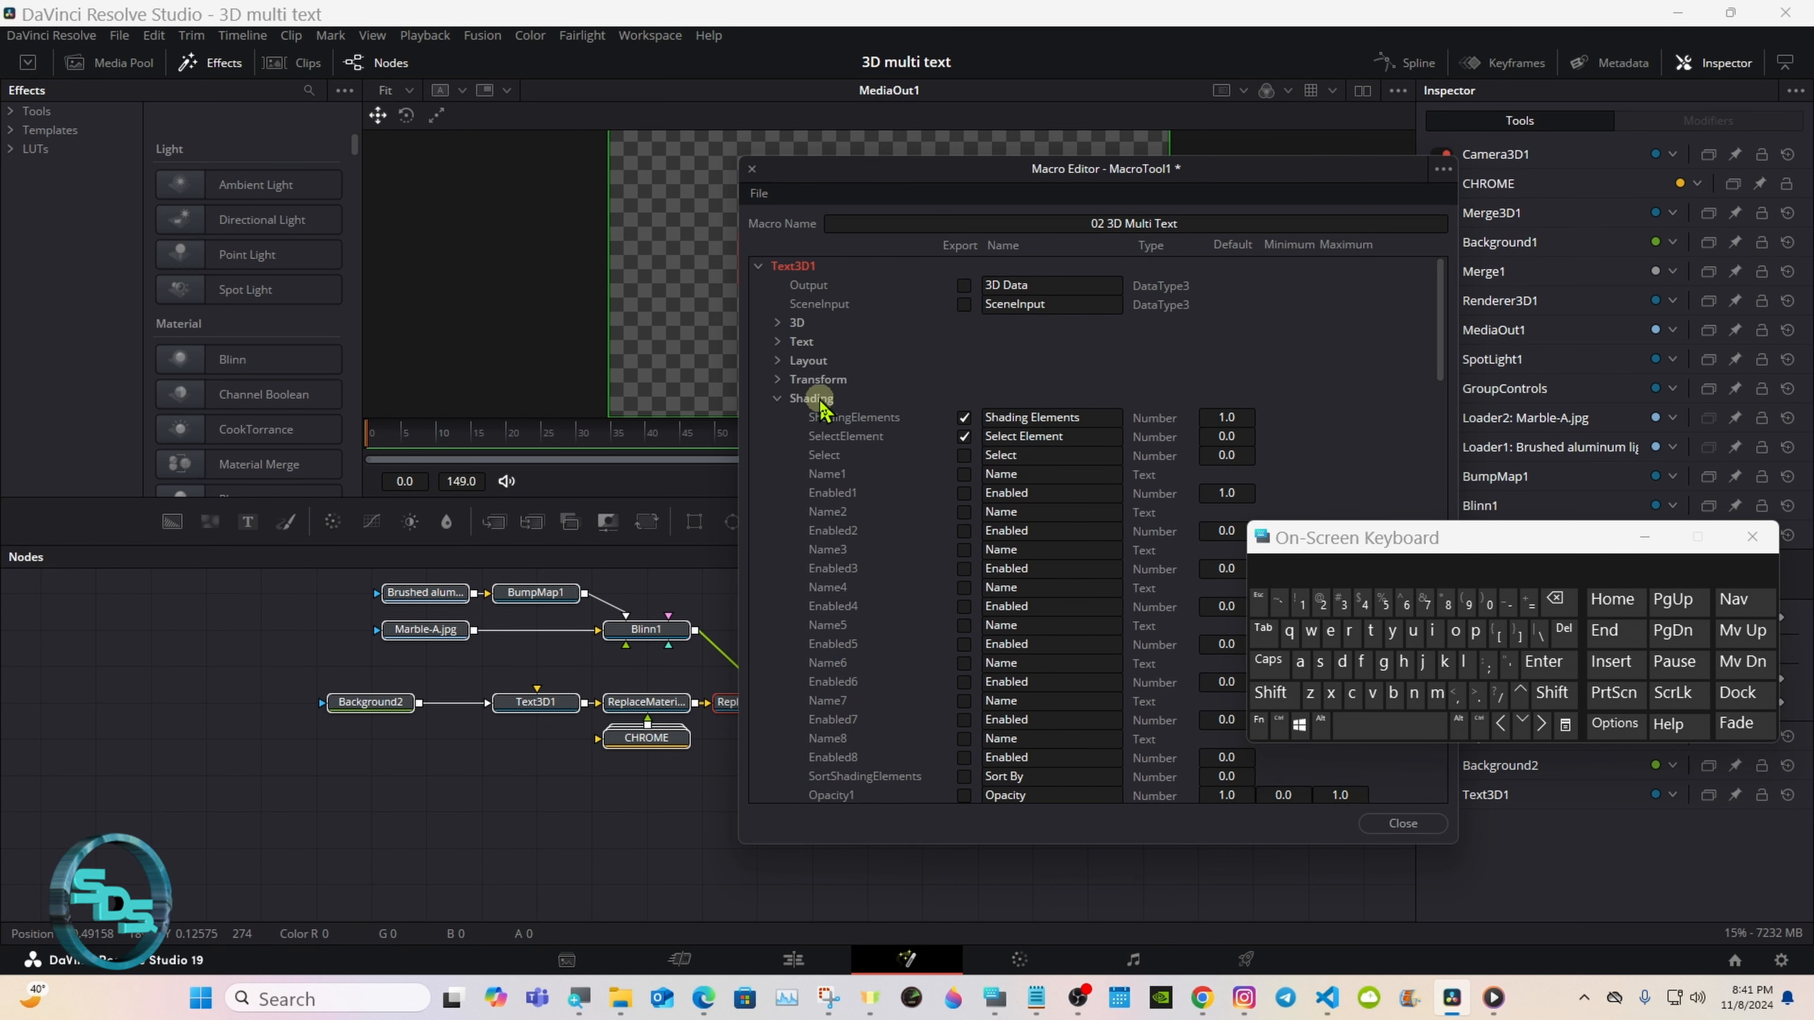
pyautogui.click(776, 398)
pyautogui.click(758, 266)
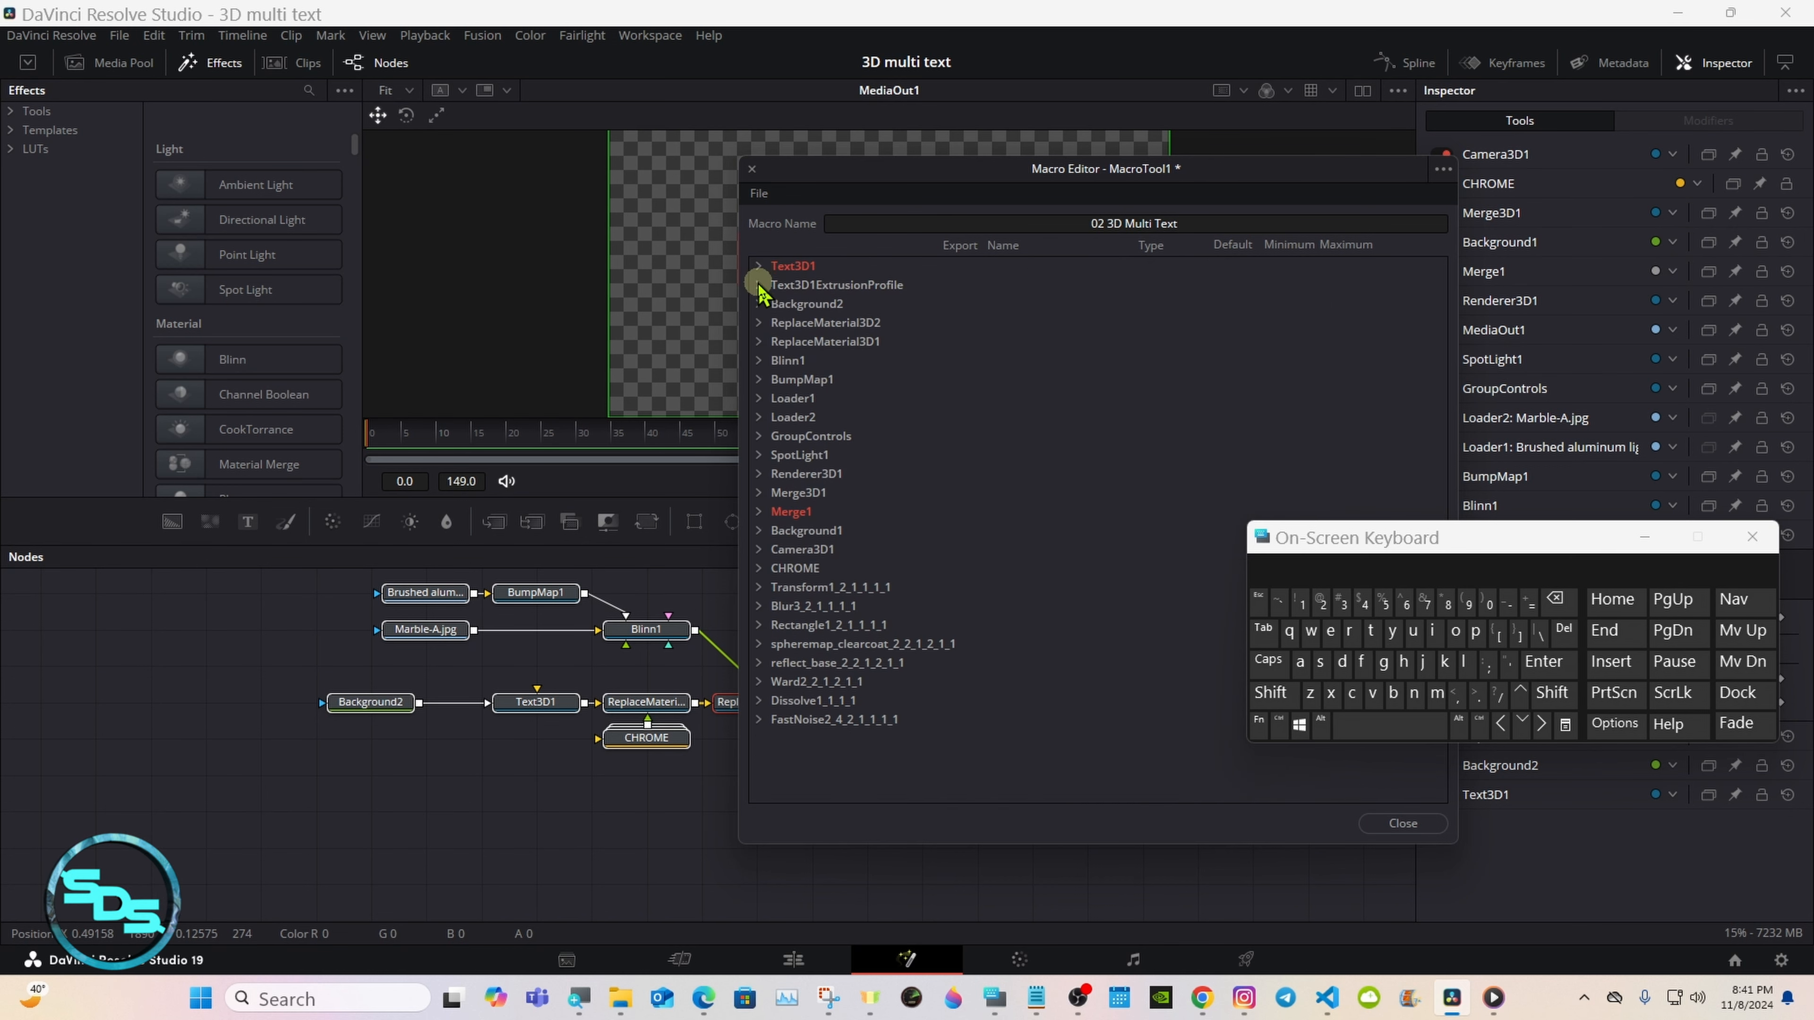
# Step: Expand Background2, collapse its Image section, and export Type and the TopLeft Red, Green, Blue and Alpha controls from Color
pyautogui.click(758, 303)
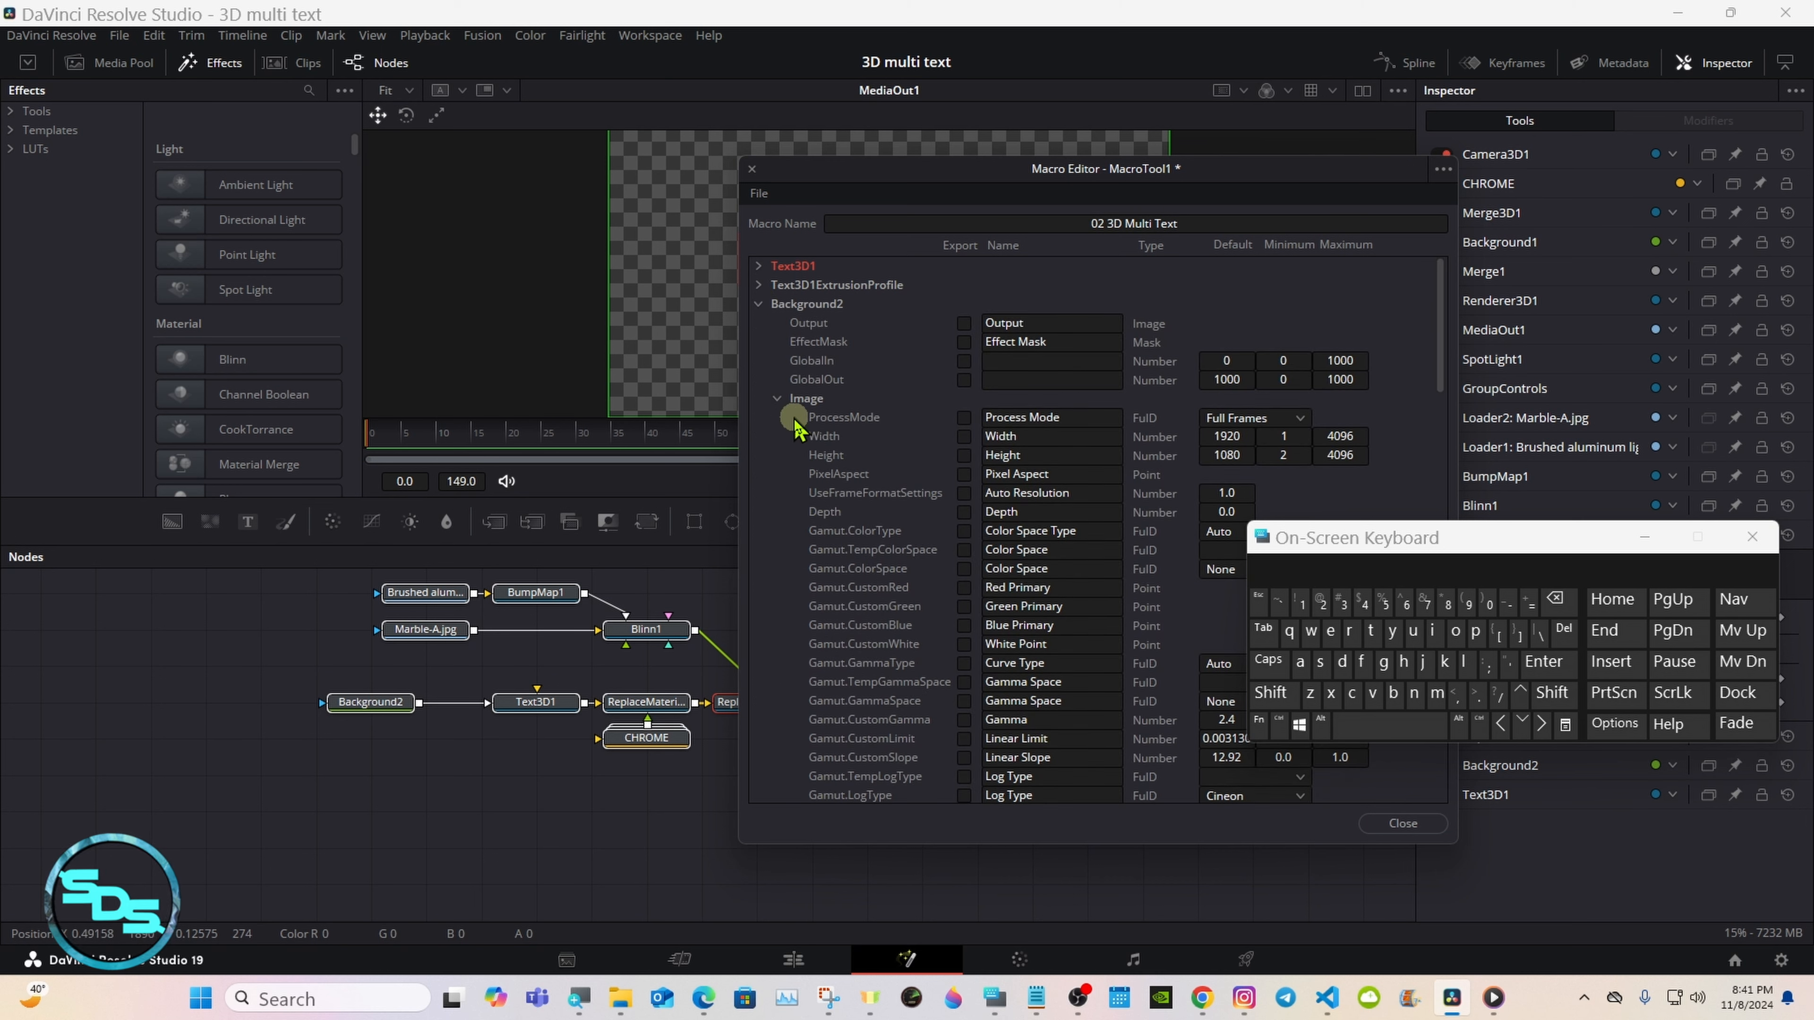
pyautogui.click(779, 401)
pyautogui.click(964, 436)
pyautogui.click(965, 456)
pyautogui.click(964, 474)
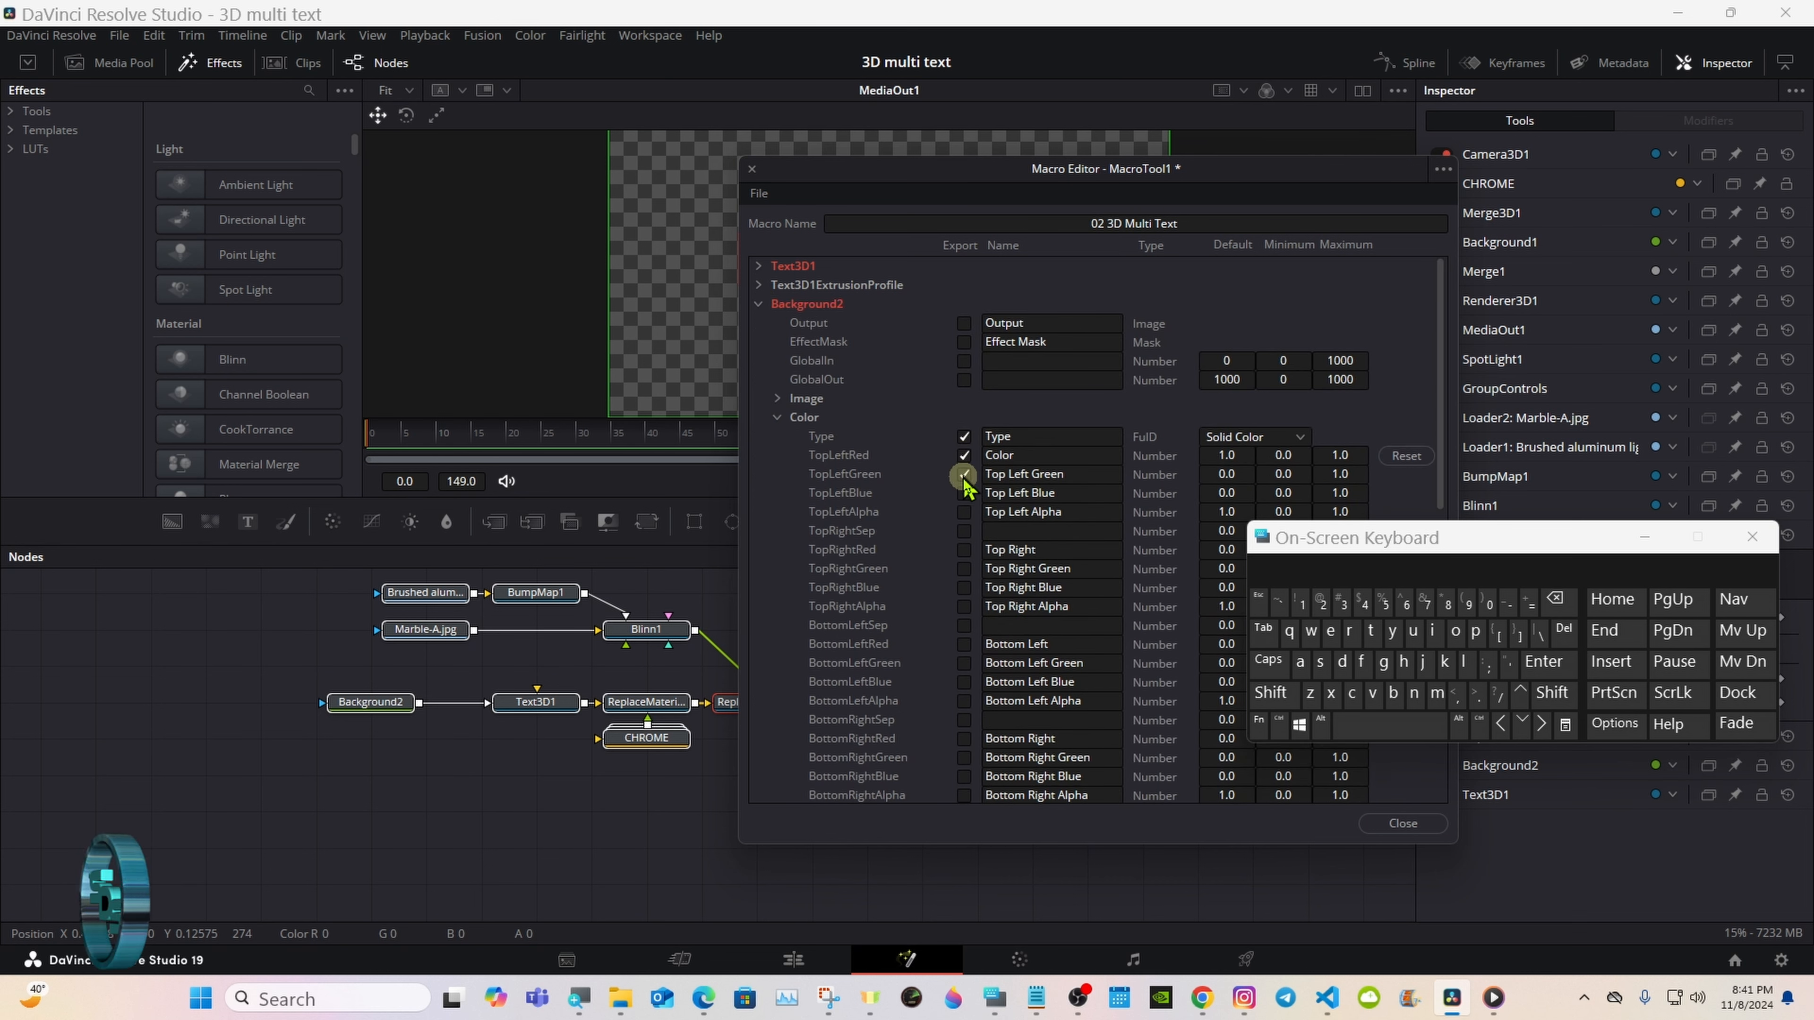
pyautogui.click(964, 494)
pyautogui.click(965, 511)
# Step: Export Background2's TopRight separator and TopRight Red, Green, Blue and Alpha controls
pyautogui.click(964, 531)
pyautogui.click(964, 549)
pyautogui.click(964, 569)
pyautogui.click(964, 587)
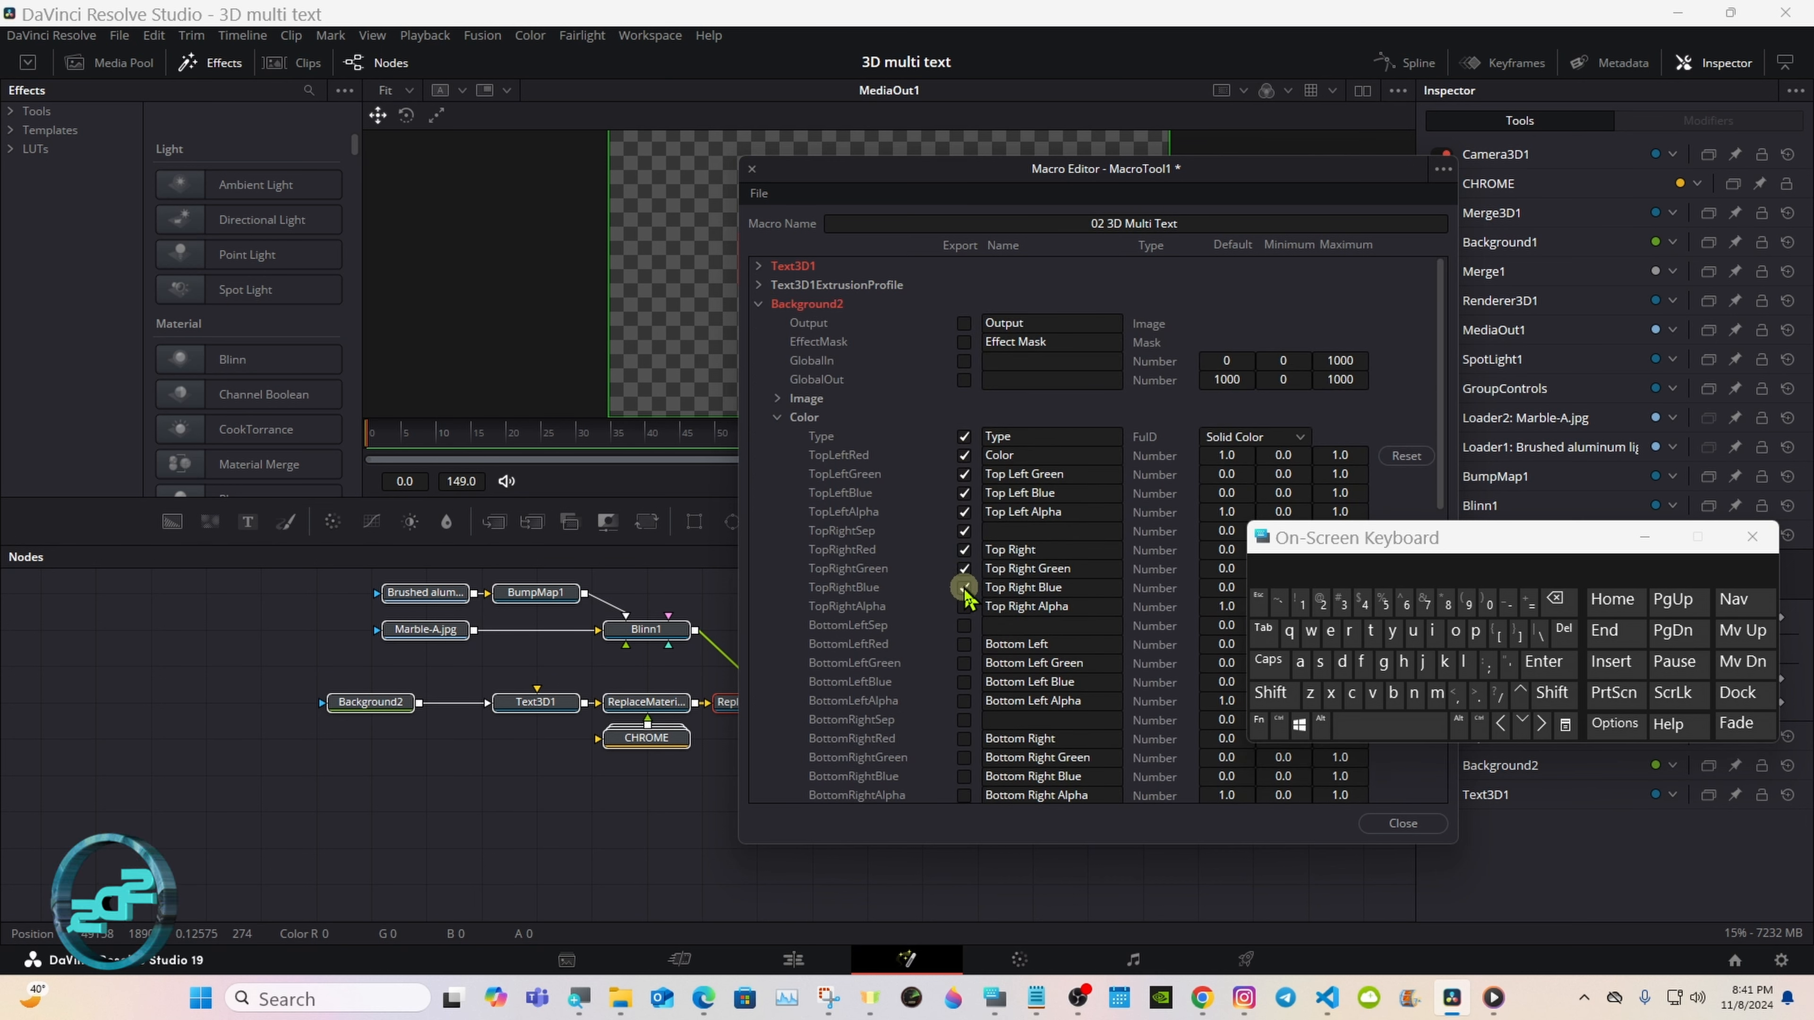
pyautogui.click(964, 609)
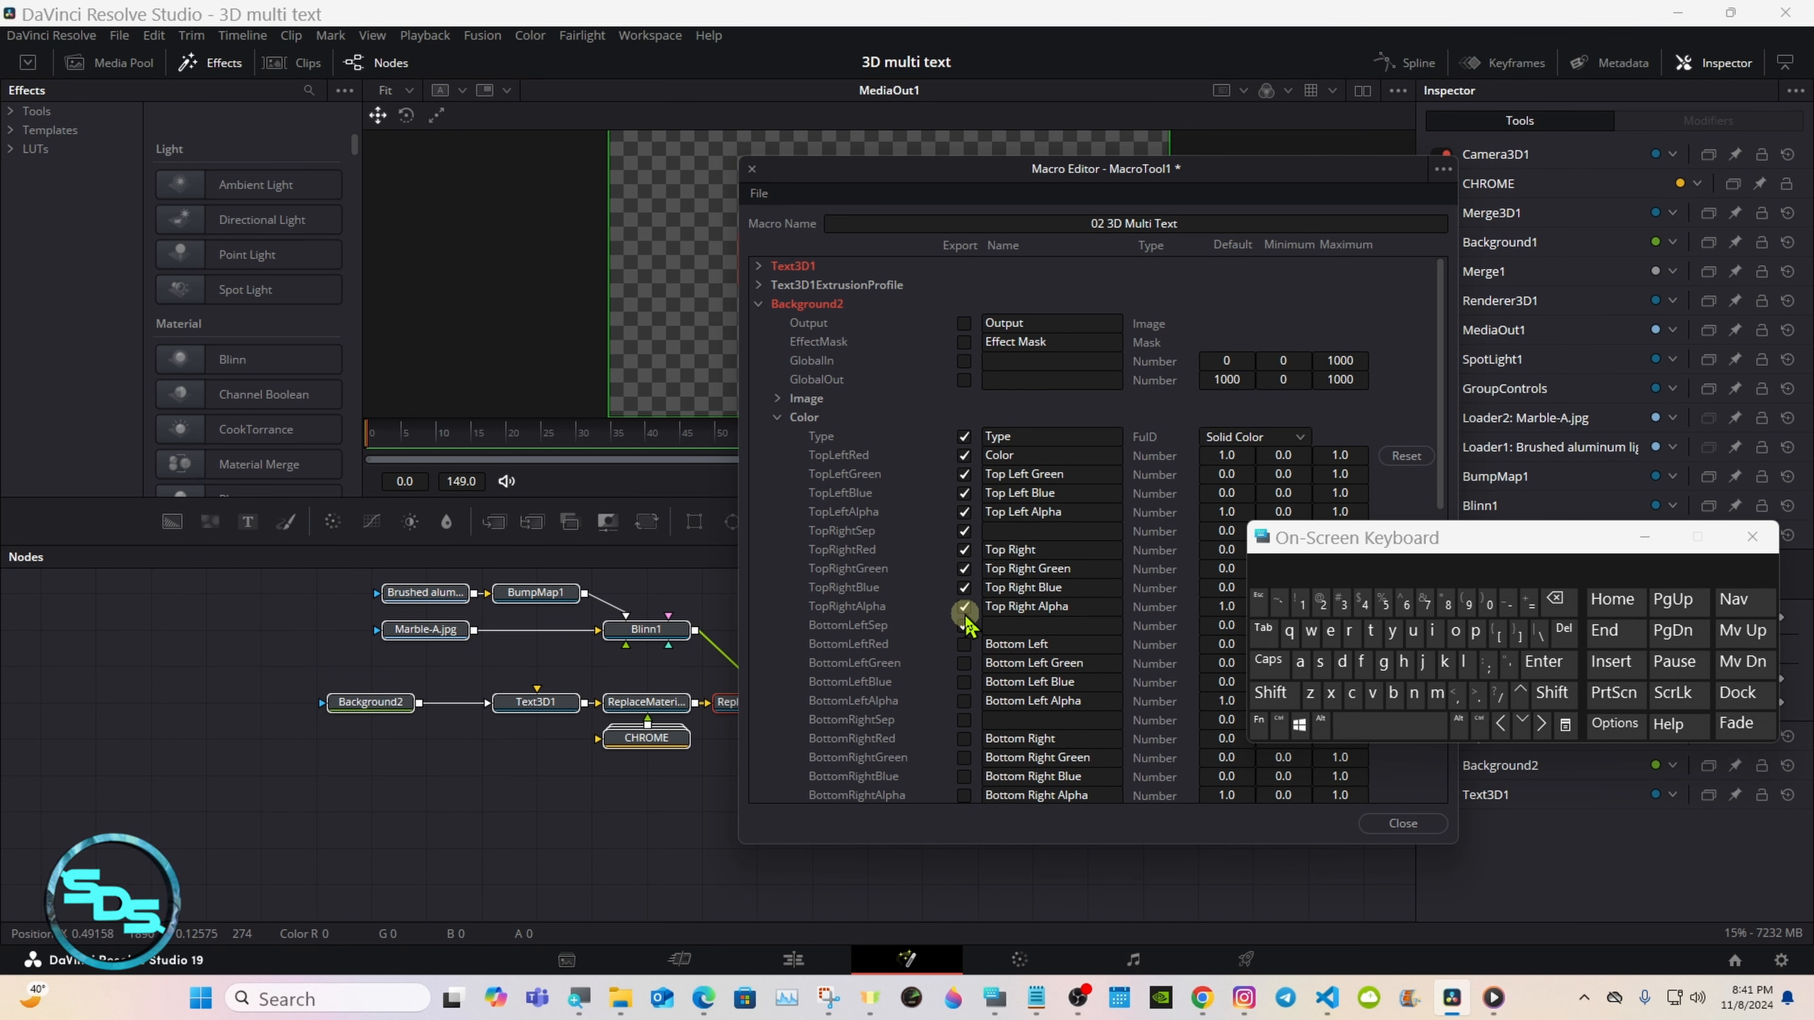
# Step: Export Background2's BottomLeft separator and BottomLeft Red, Green, Blue and Alpha controls
pyautogui.click(964, 625)
pyautogui.click(964, 644)
pyautogui.click(964, 663)
pyautogui.click(965, 682)
pyautogui.click(964, 701)
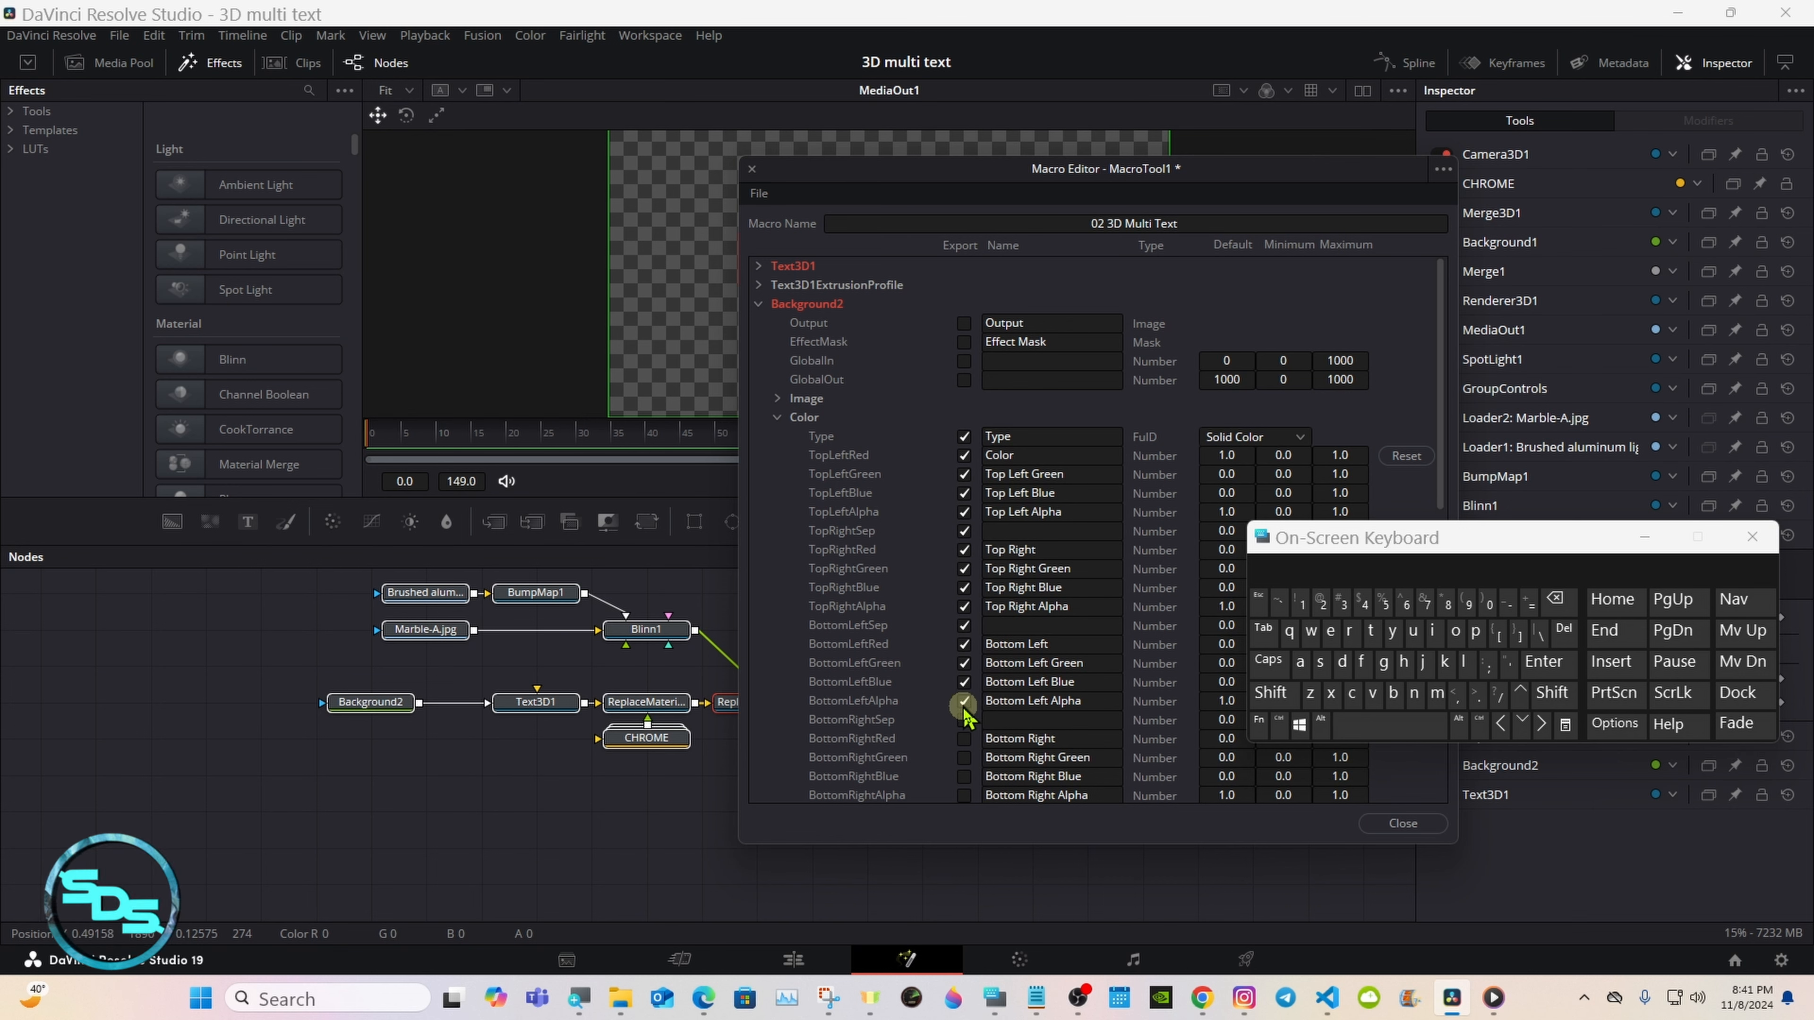
# Step: Export Background2's BottomRight separator and BottomRight Red, Green, Blue and Alpha controls
pyautogui.click(965, 720)
pyautogui.click(964, 738)
pyautogui.click(965, 757)
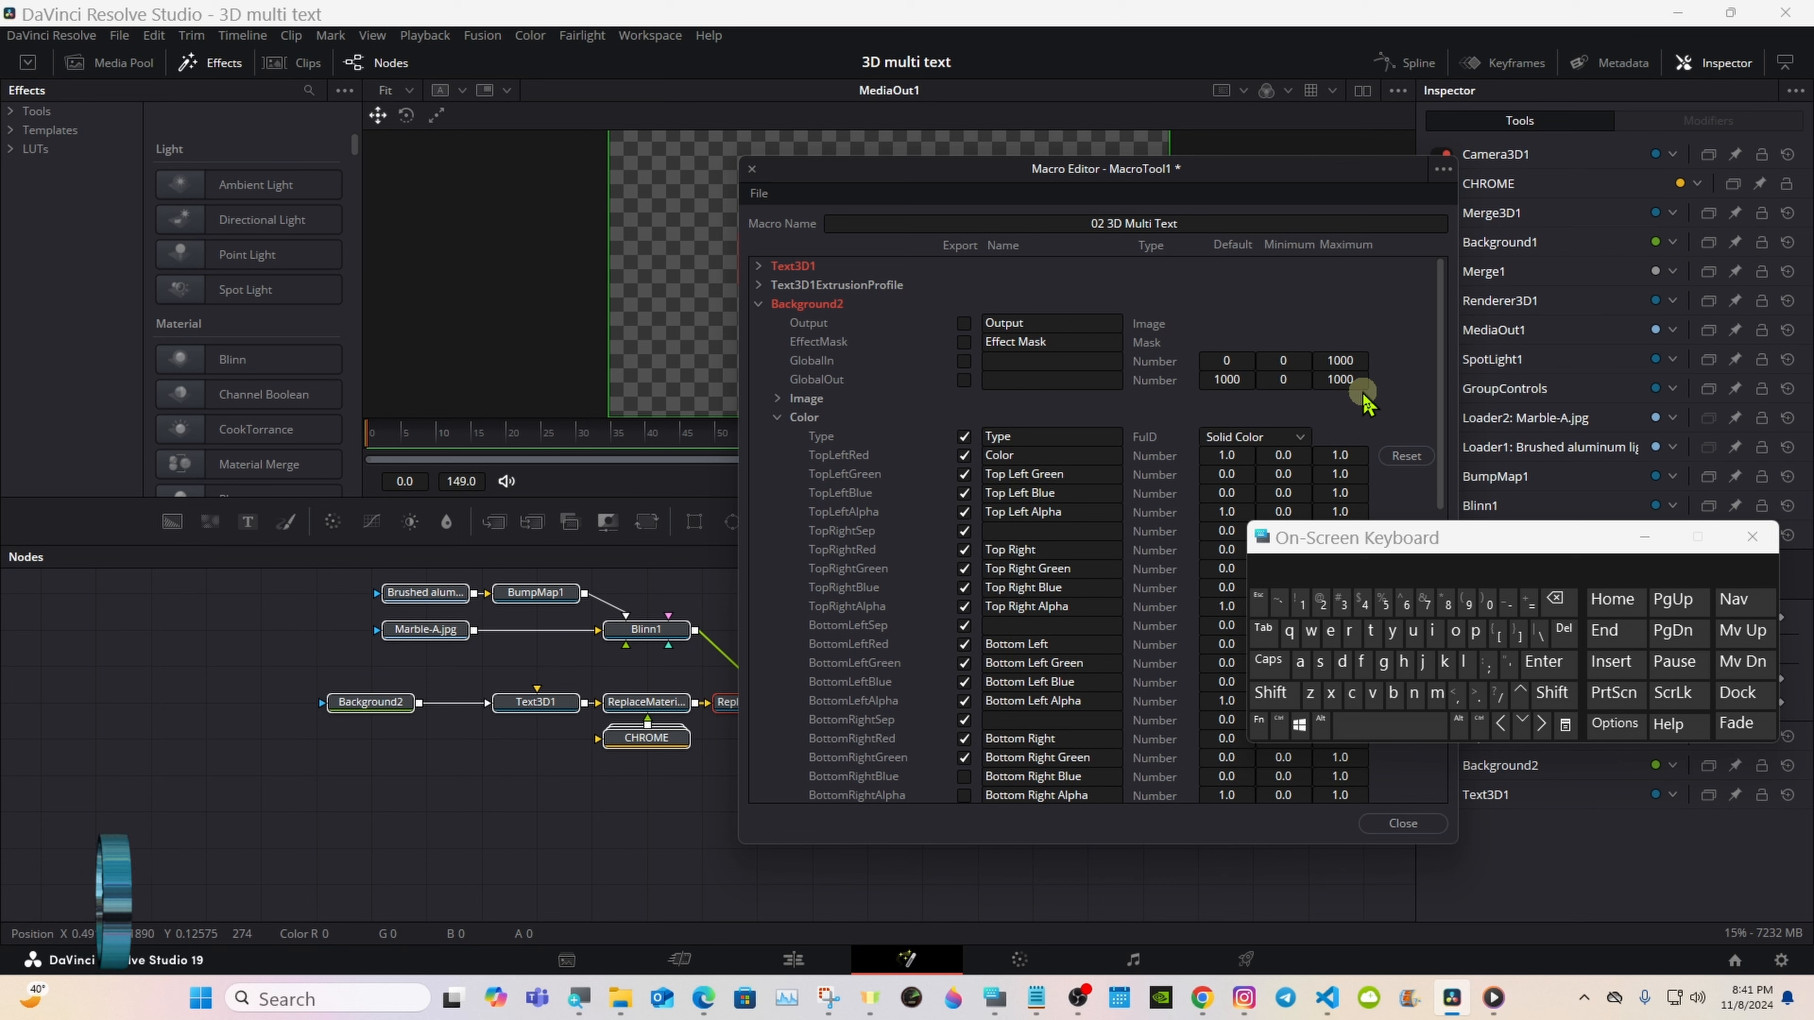
pyautogui.moveTo(1439, 325); pyautogui.dragTo(1404, 468)
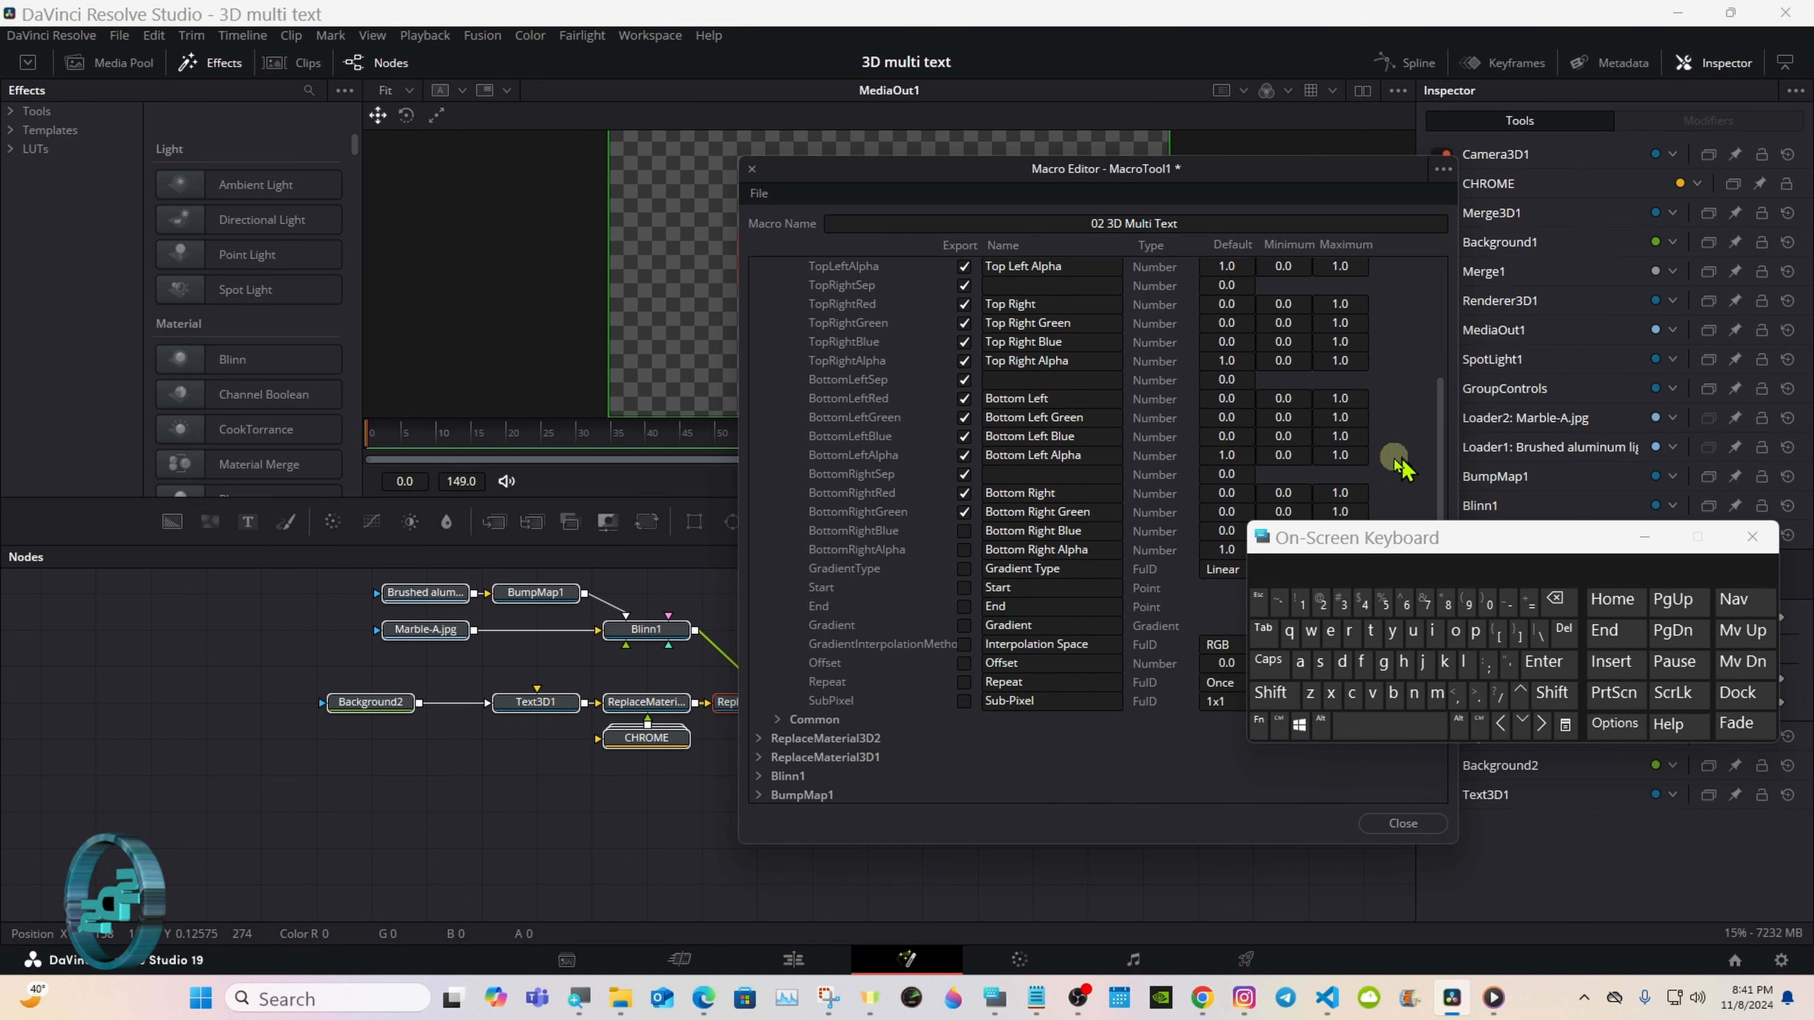
pyautogui.click(965, 531)
pyautogui.click(965, 549)
# Step: Export Background2's Gradient Type, Start, End, Gradient, Interpolation Space, Offset and Repeat controls, and collapse the Color section
pyautogui.click(964, 569)
pyautogui.click(965, 587)
pyautogui.click(964, 607)
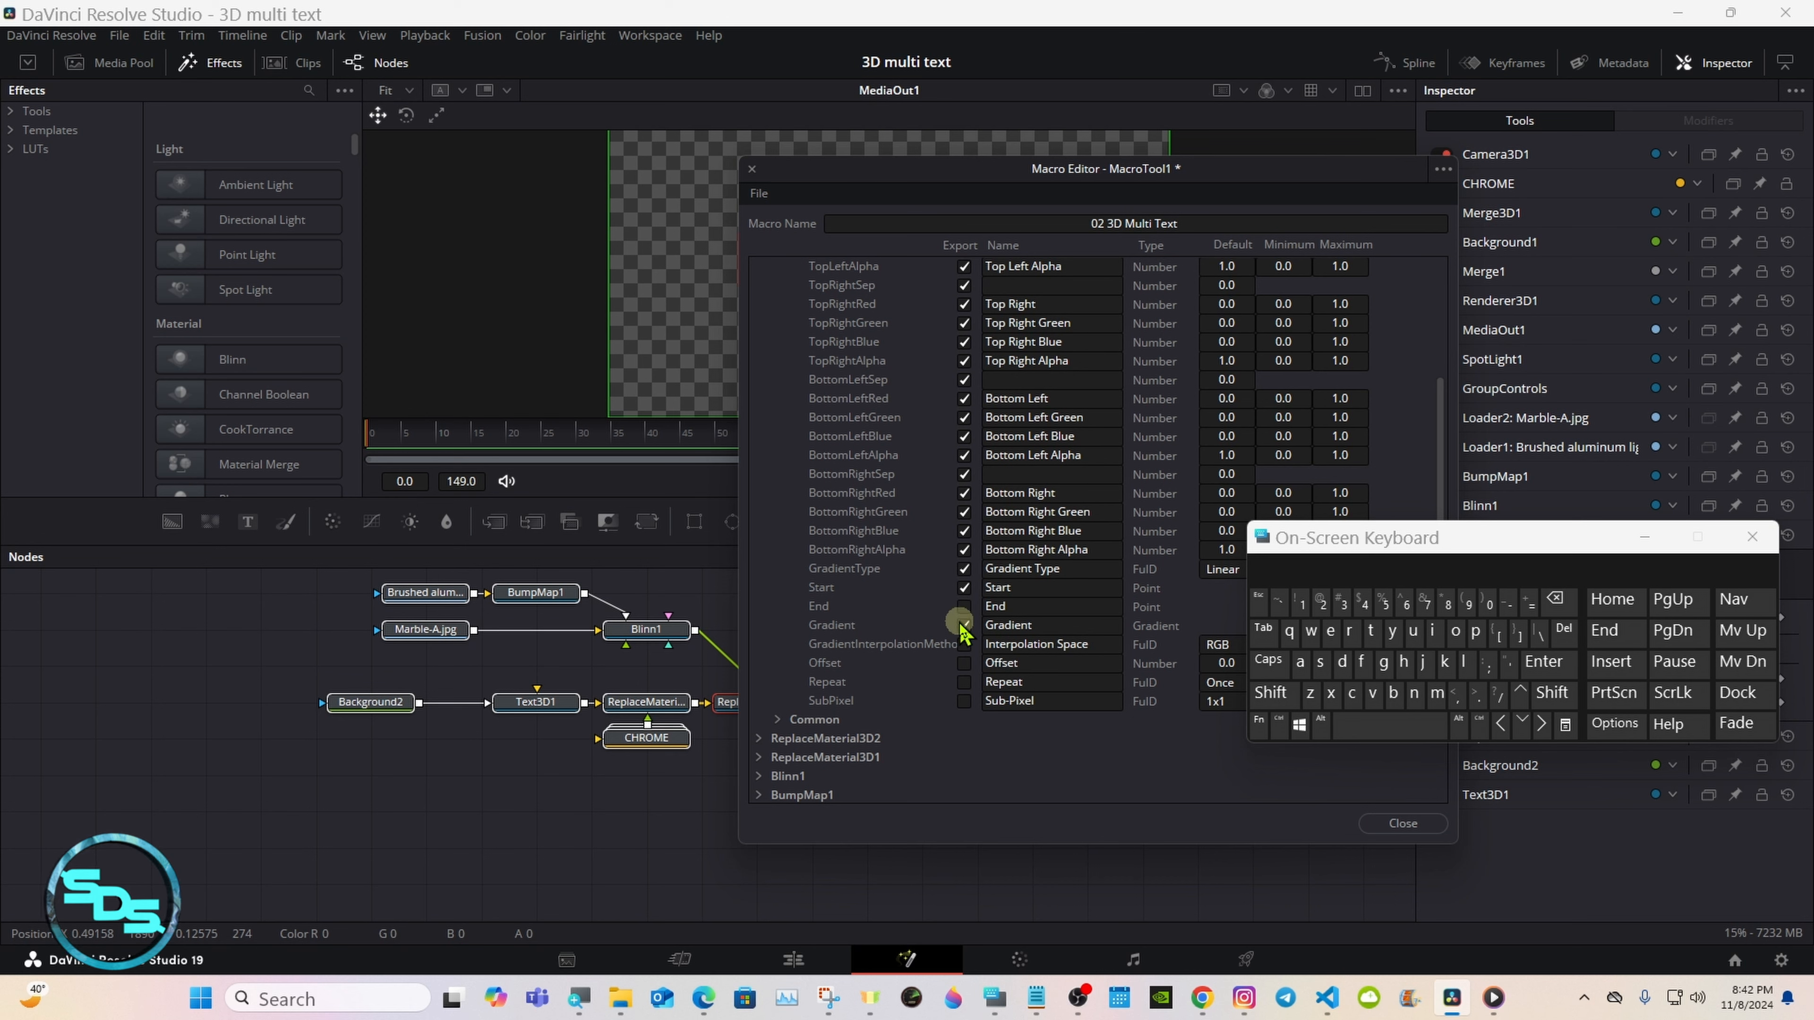
pyautogui.click(964, 626)
pyautogui.click(964, 643)
pyautogui.click(964, 662)
pyautogui.click(964, 682)
pyautogui.click(965, 700)
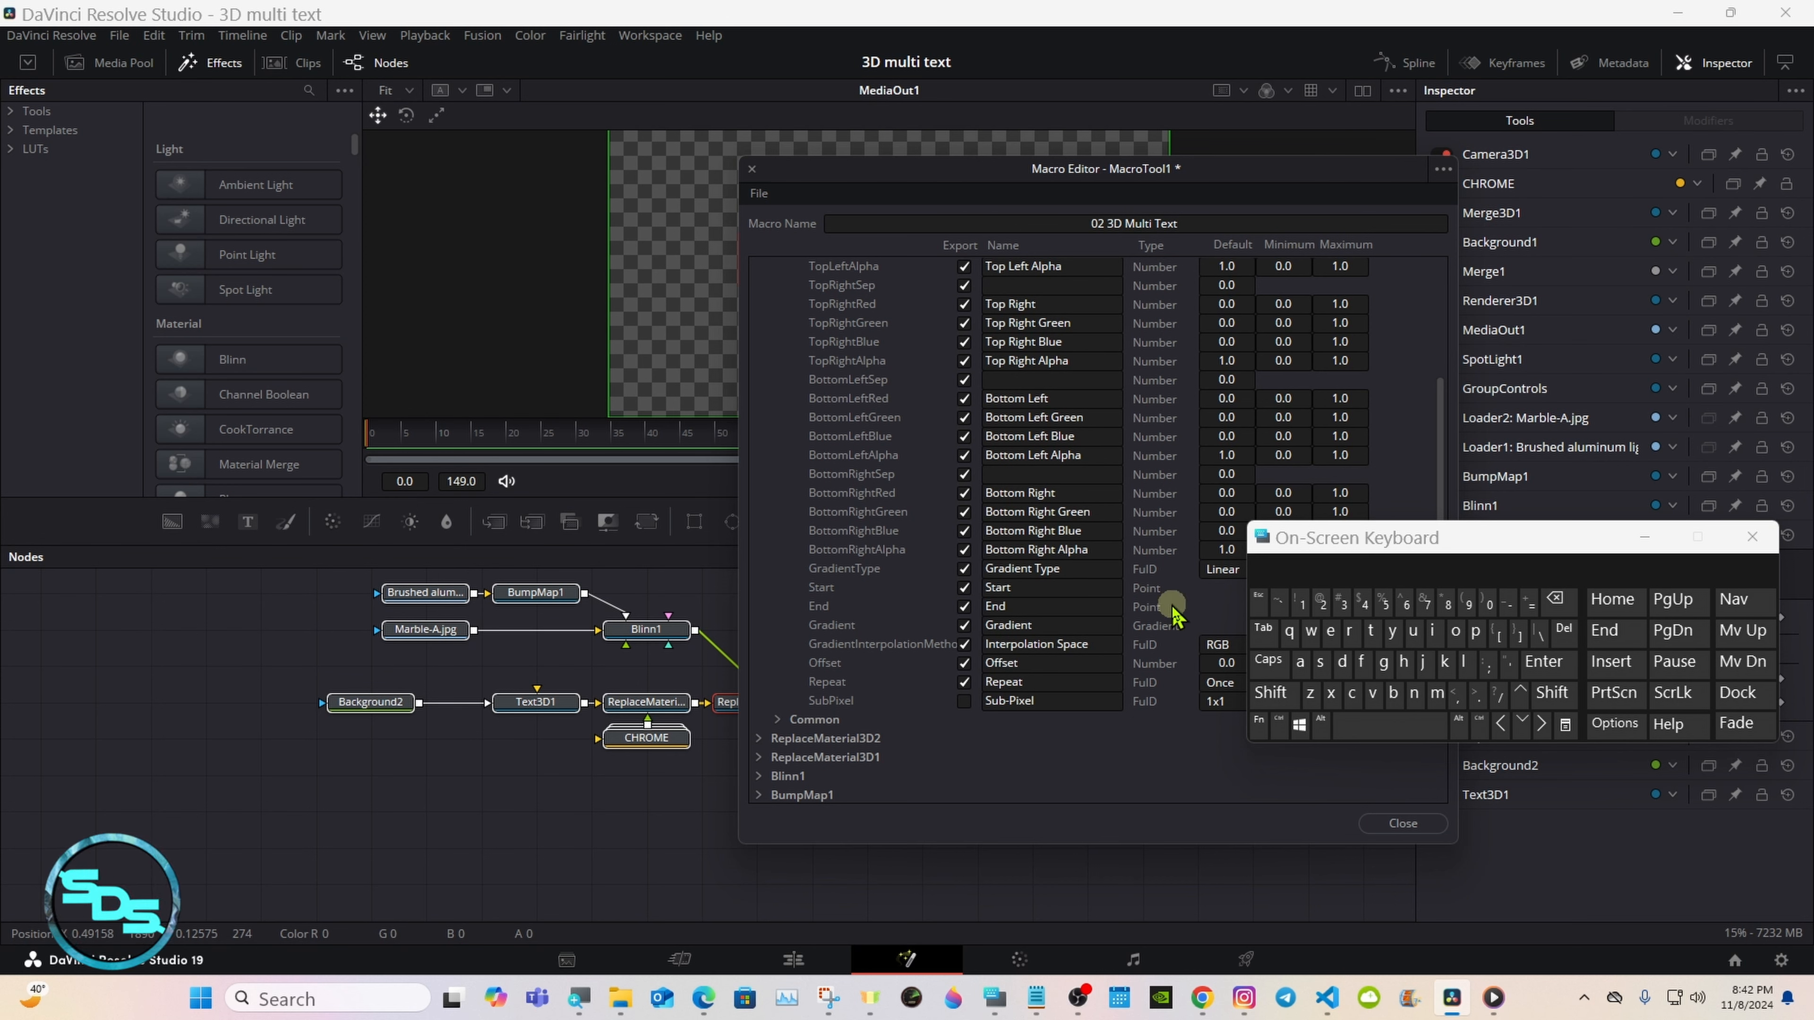
pyautogui.moveTo(1429, 478); pyautogui.dragTo(1440, 286)
pyautogui.click(778, 418)
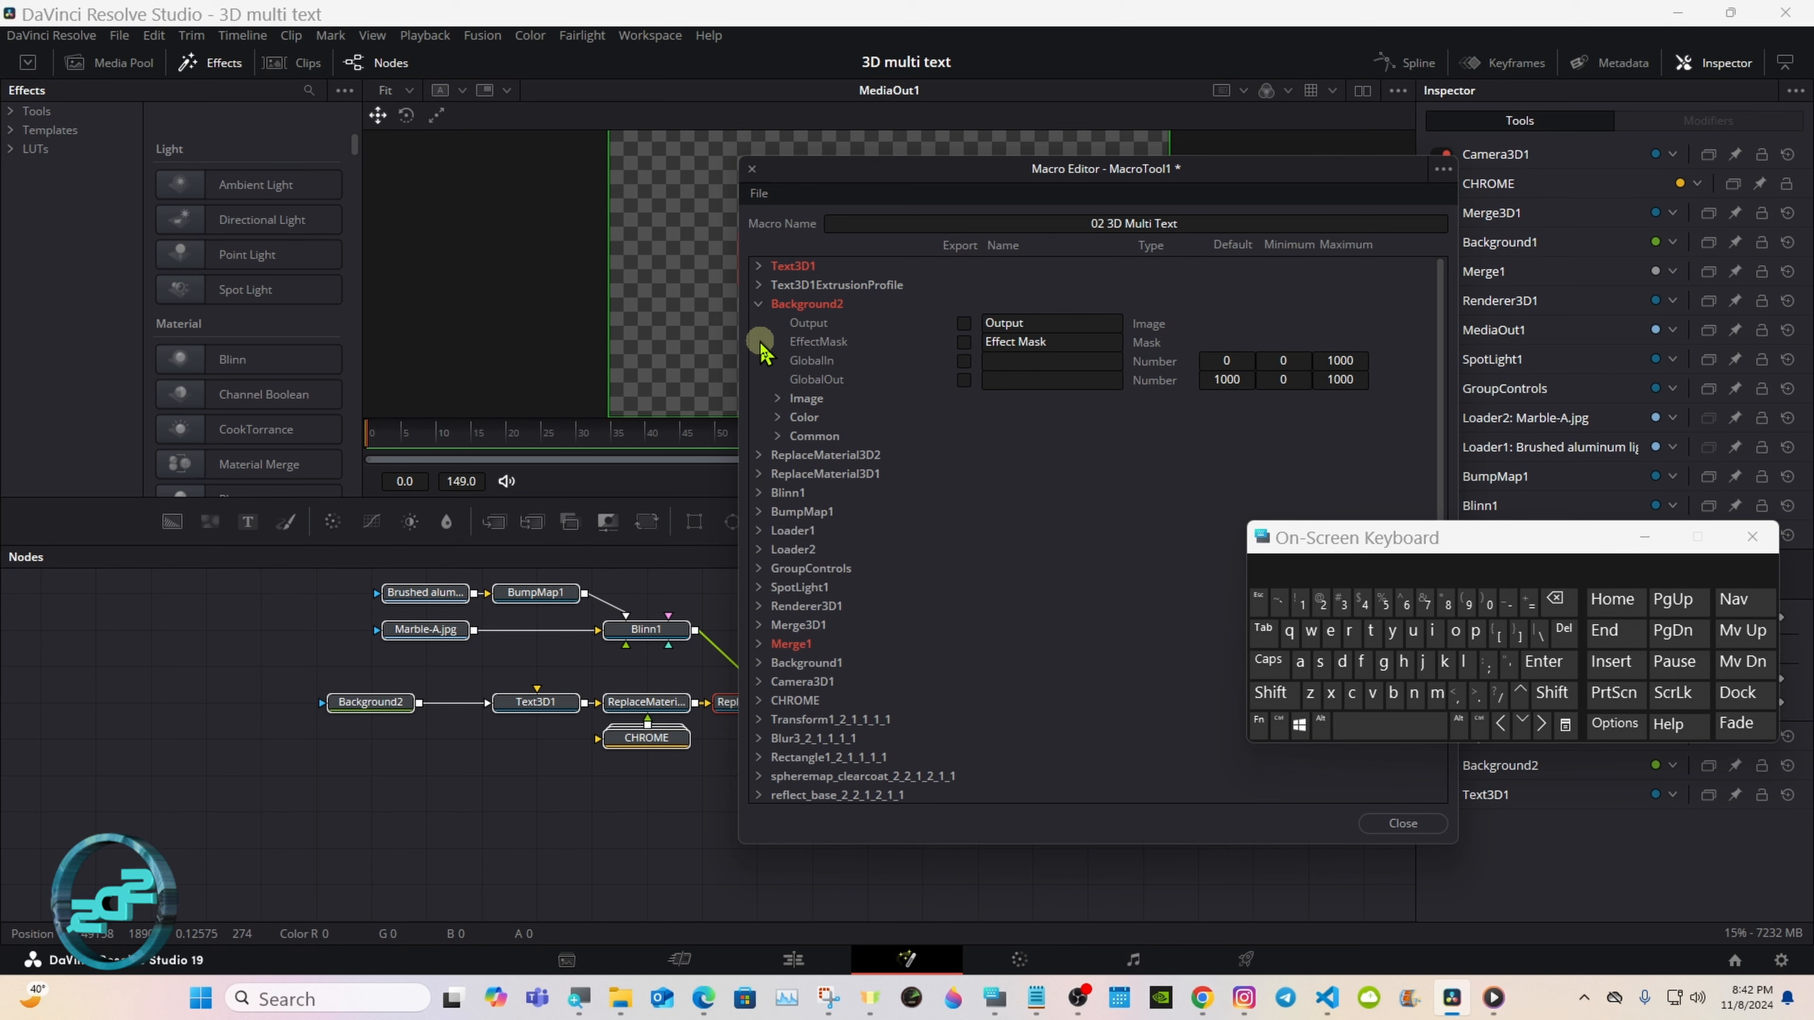
# Step: Collapse Background2, then export ReplaceMaterial3D2's Enable control under the name Enable Chrome
pyautogui.click(758, 304)
pyautogui.click(759, 322)
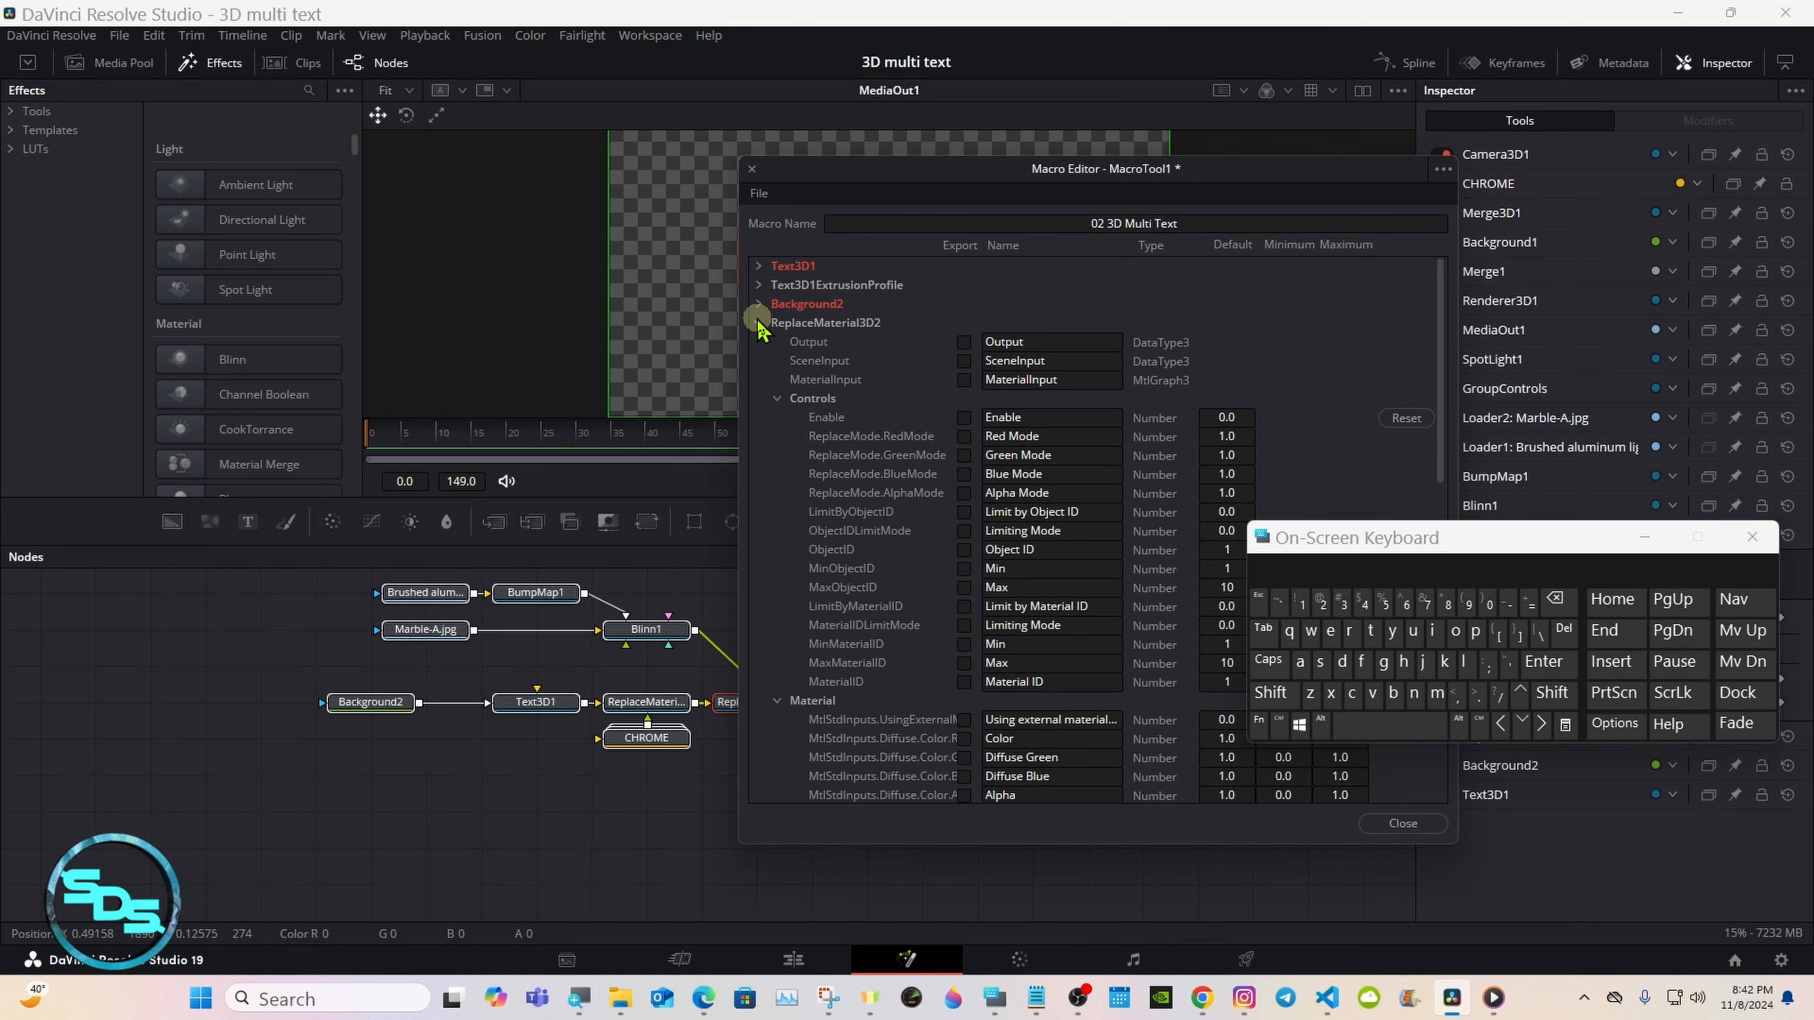
pyautogui.click(963, 418)
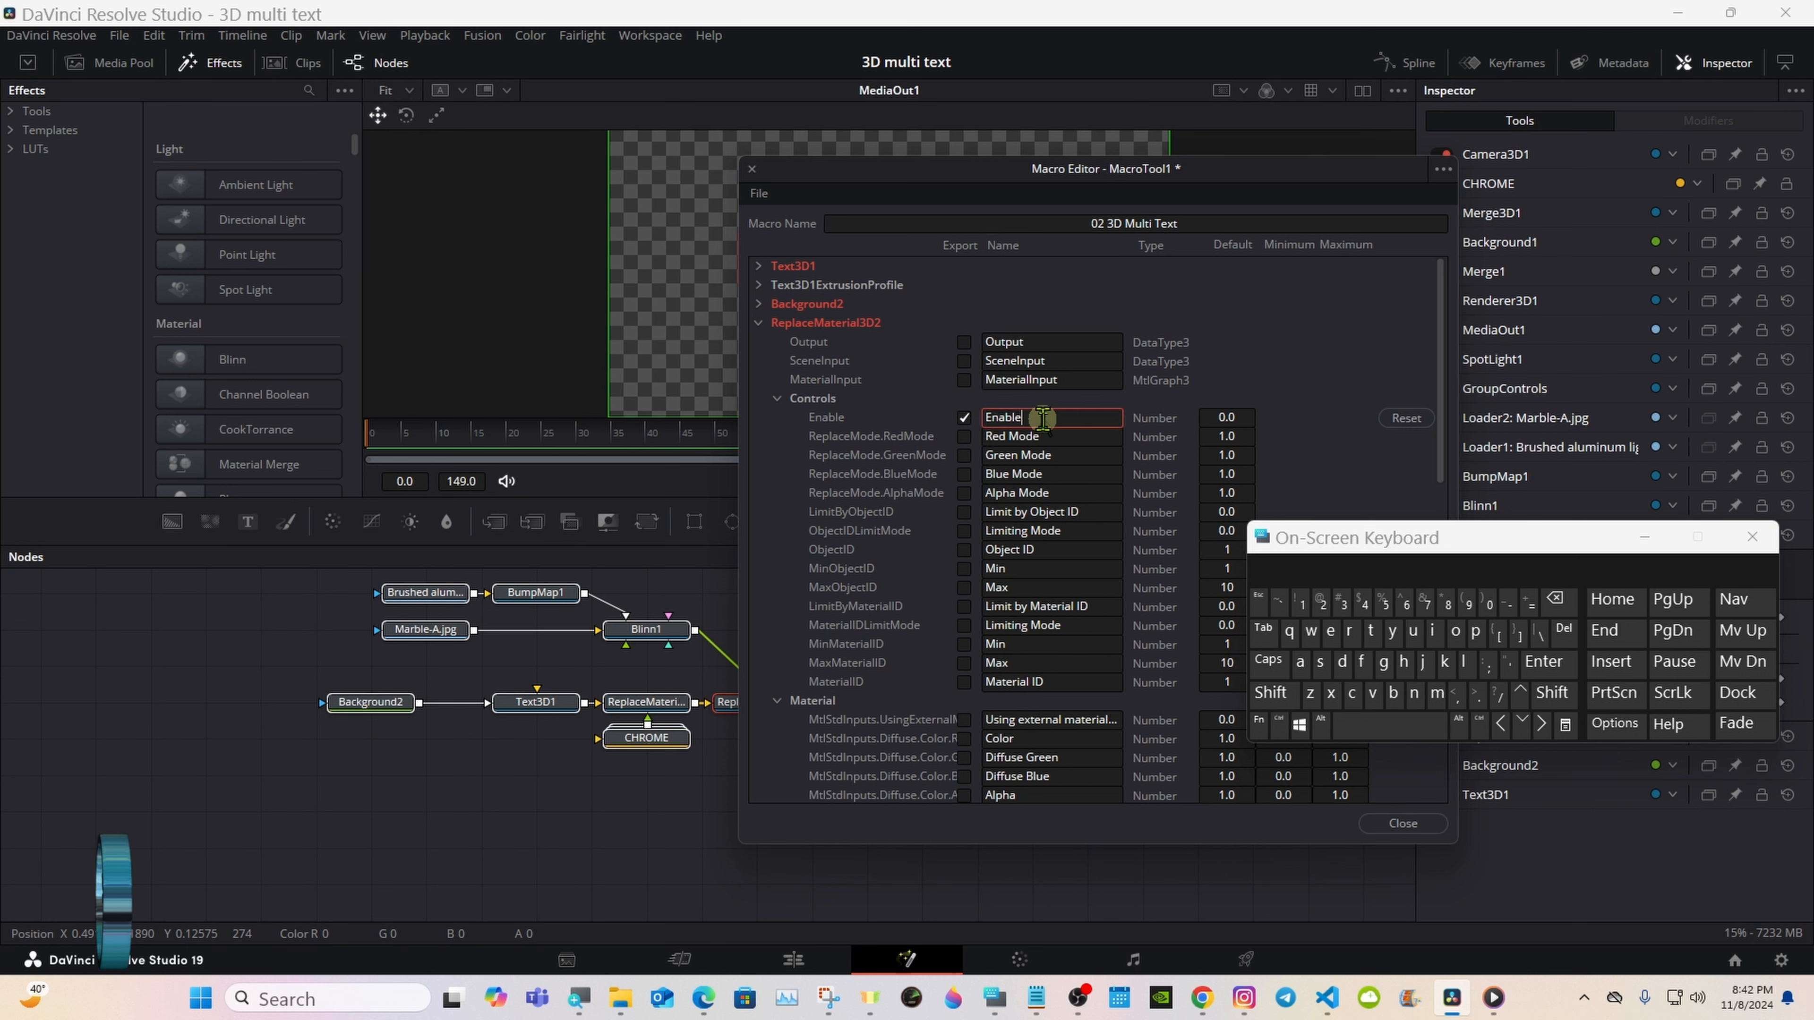
pyautogui.click(1271, 693)
pyautogui.click(1351, 693)
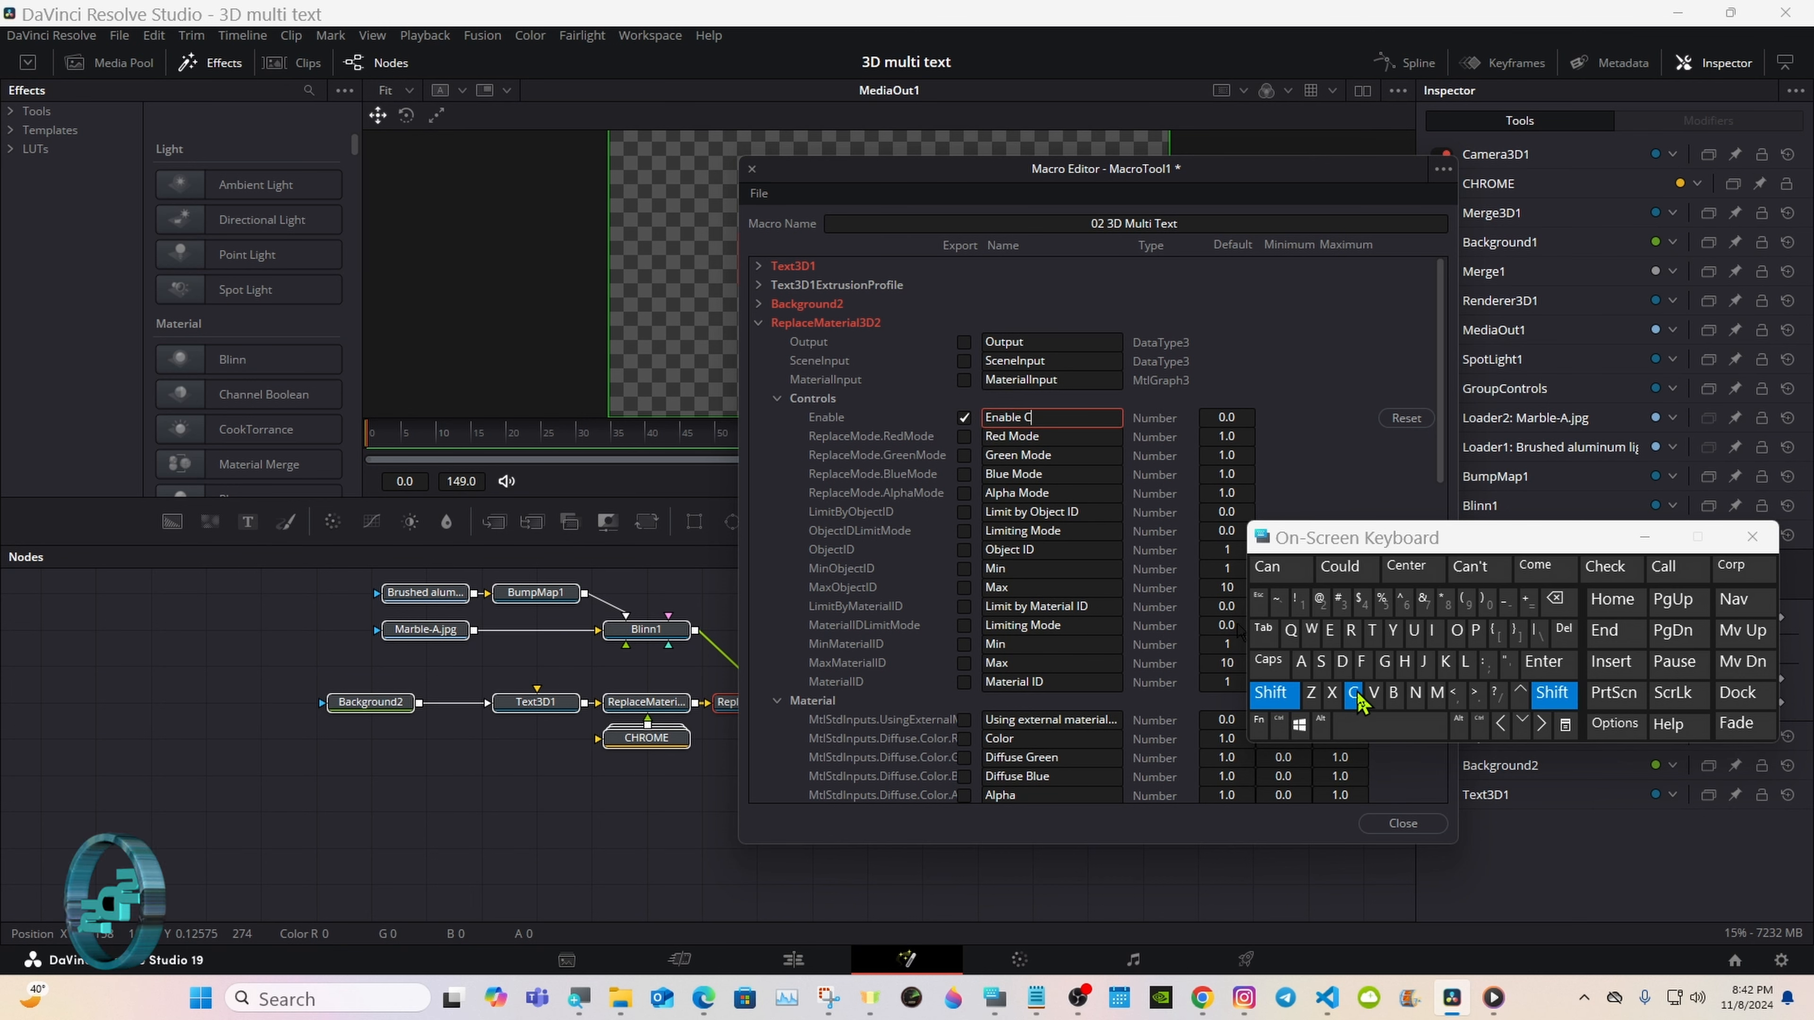
pyautogui.click(1403, 661)
pyautogui.click(1348, 630)
pyautogui.click(1347, 566)
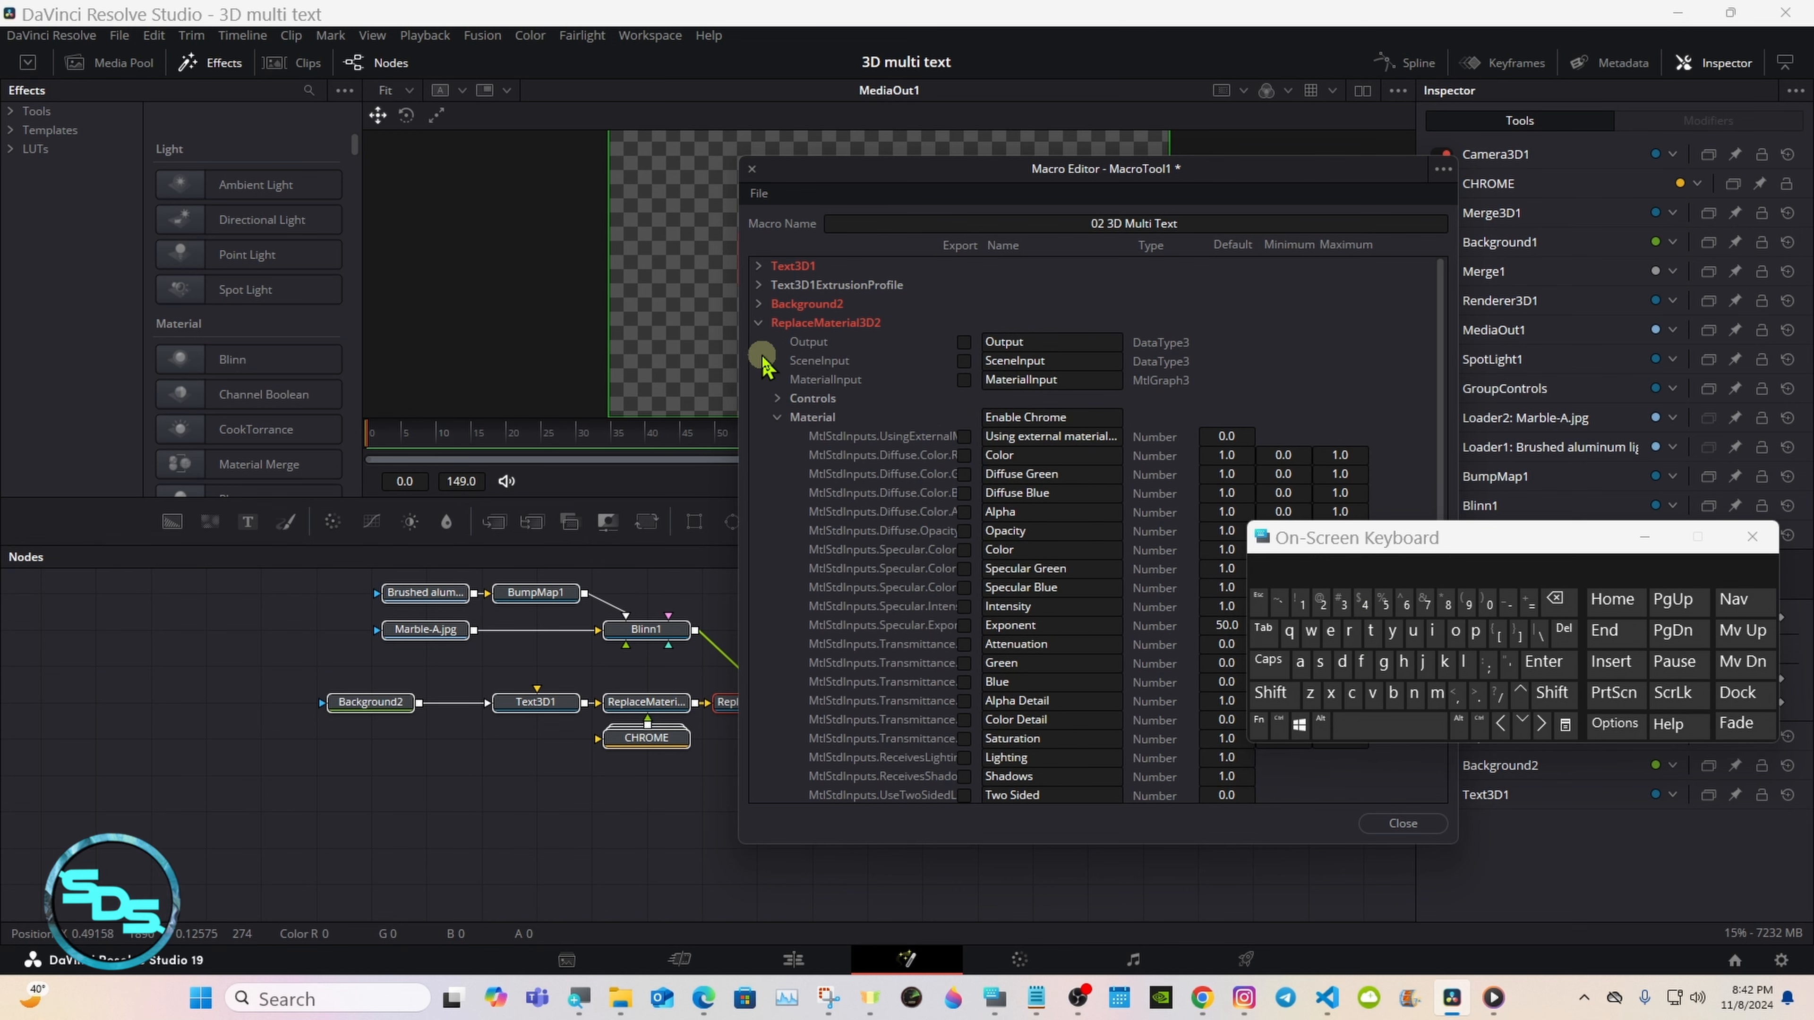
pyautogui.click(759, 322)
# Step: Export ReplaceMaterial3D1's Enable control under the name Enable Shaders
pyautogui.click(759, 342)
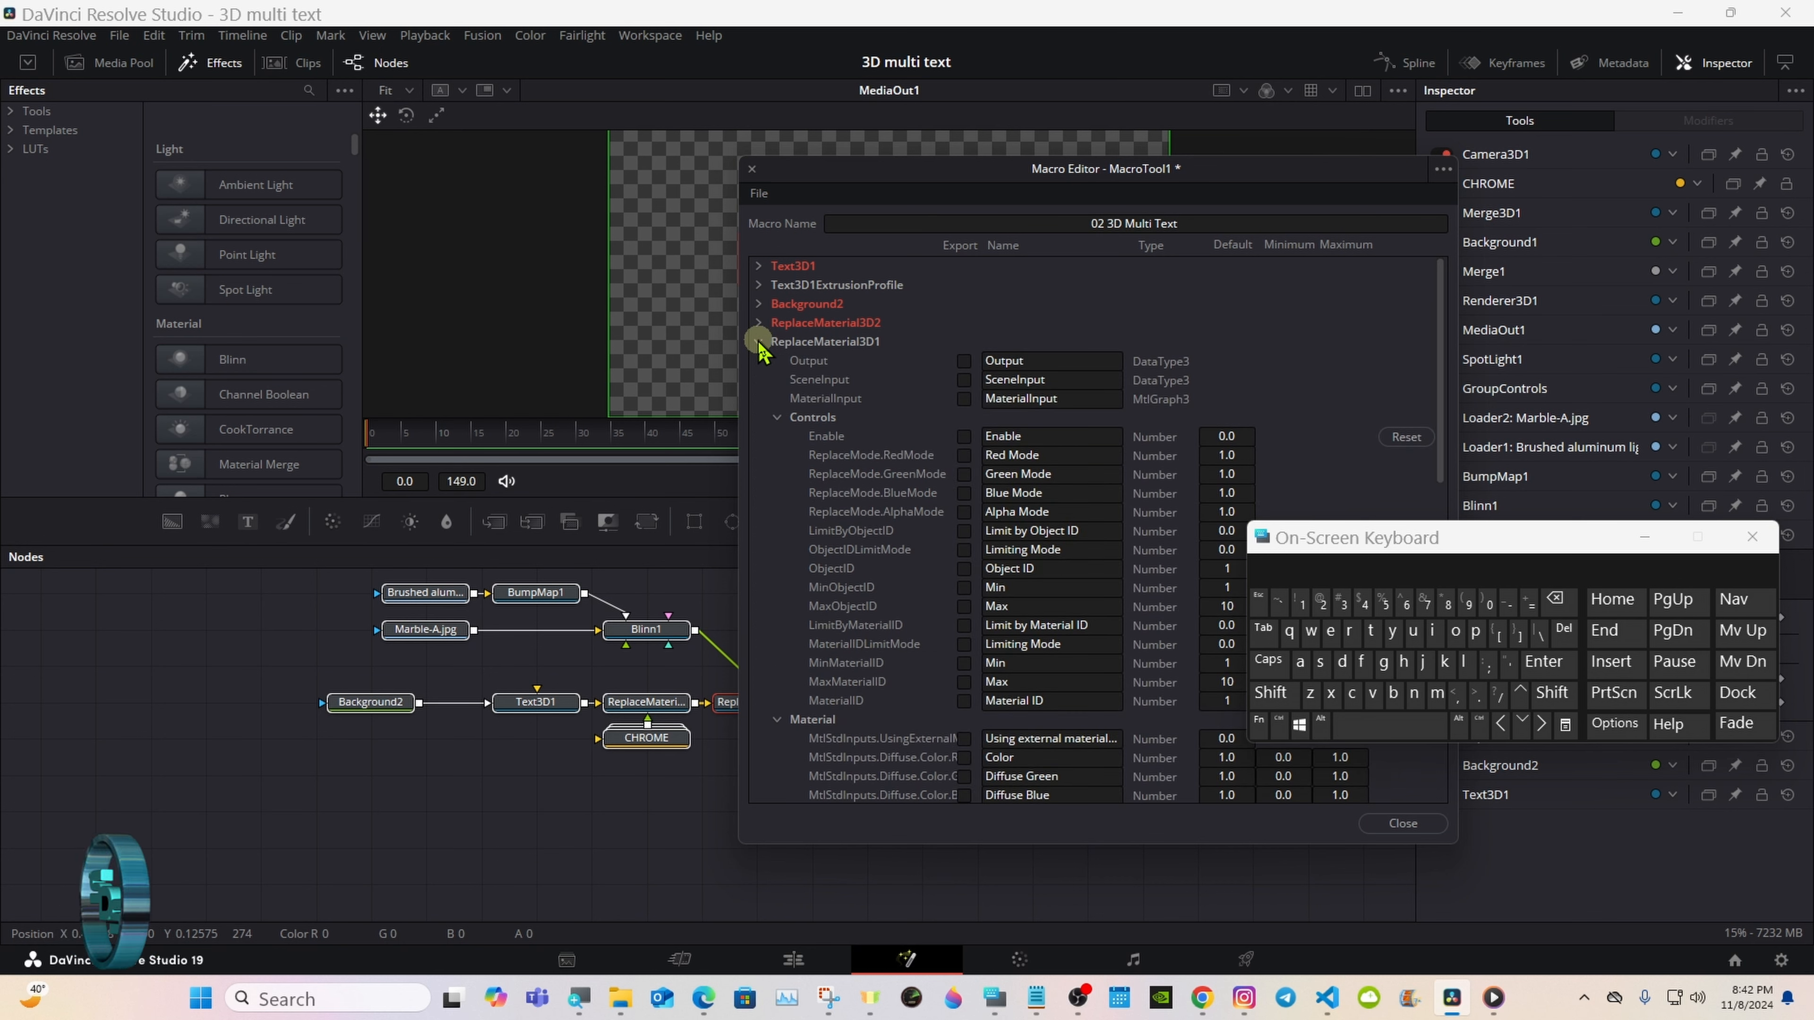
pyautogui.click(964, 436)
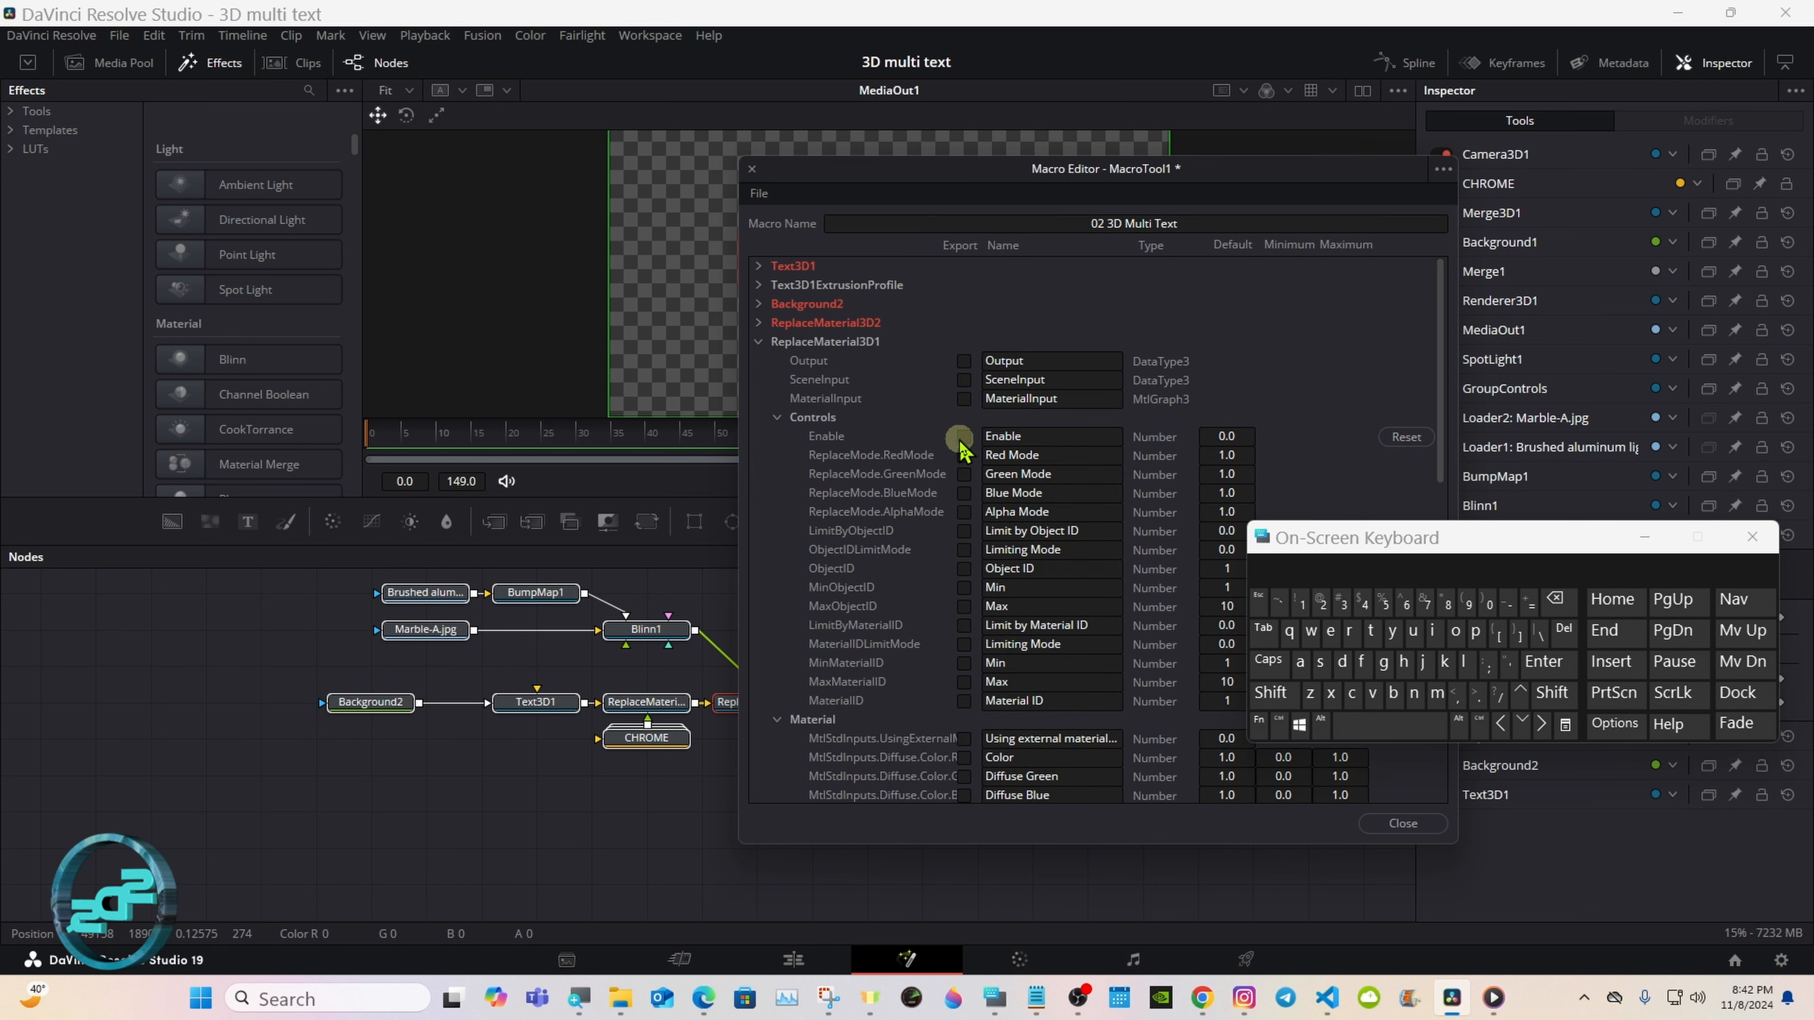
pyautogui.click(1049, 436)
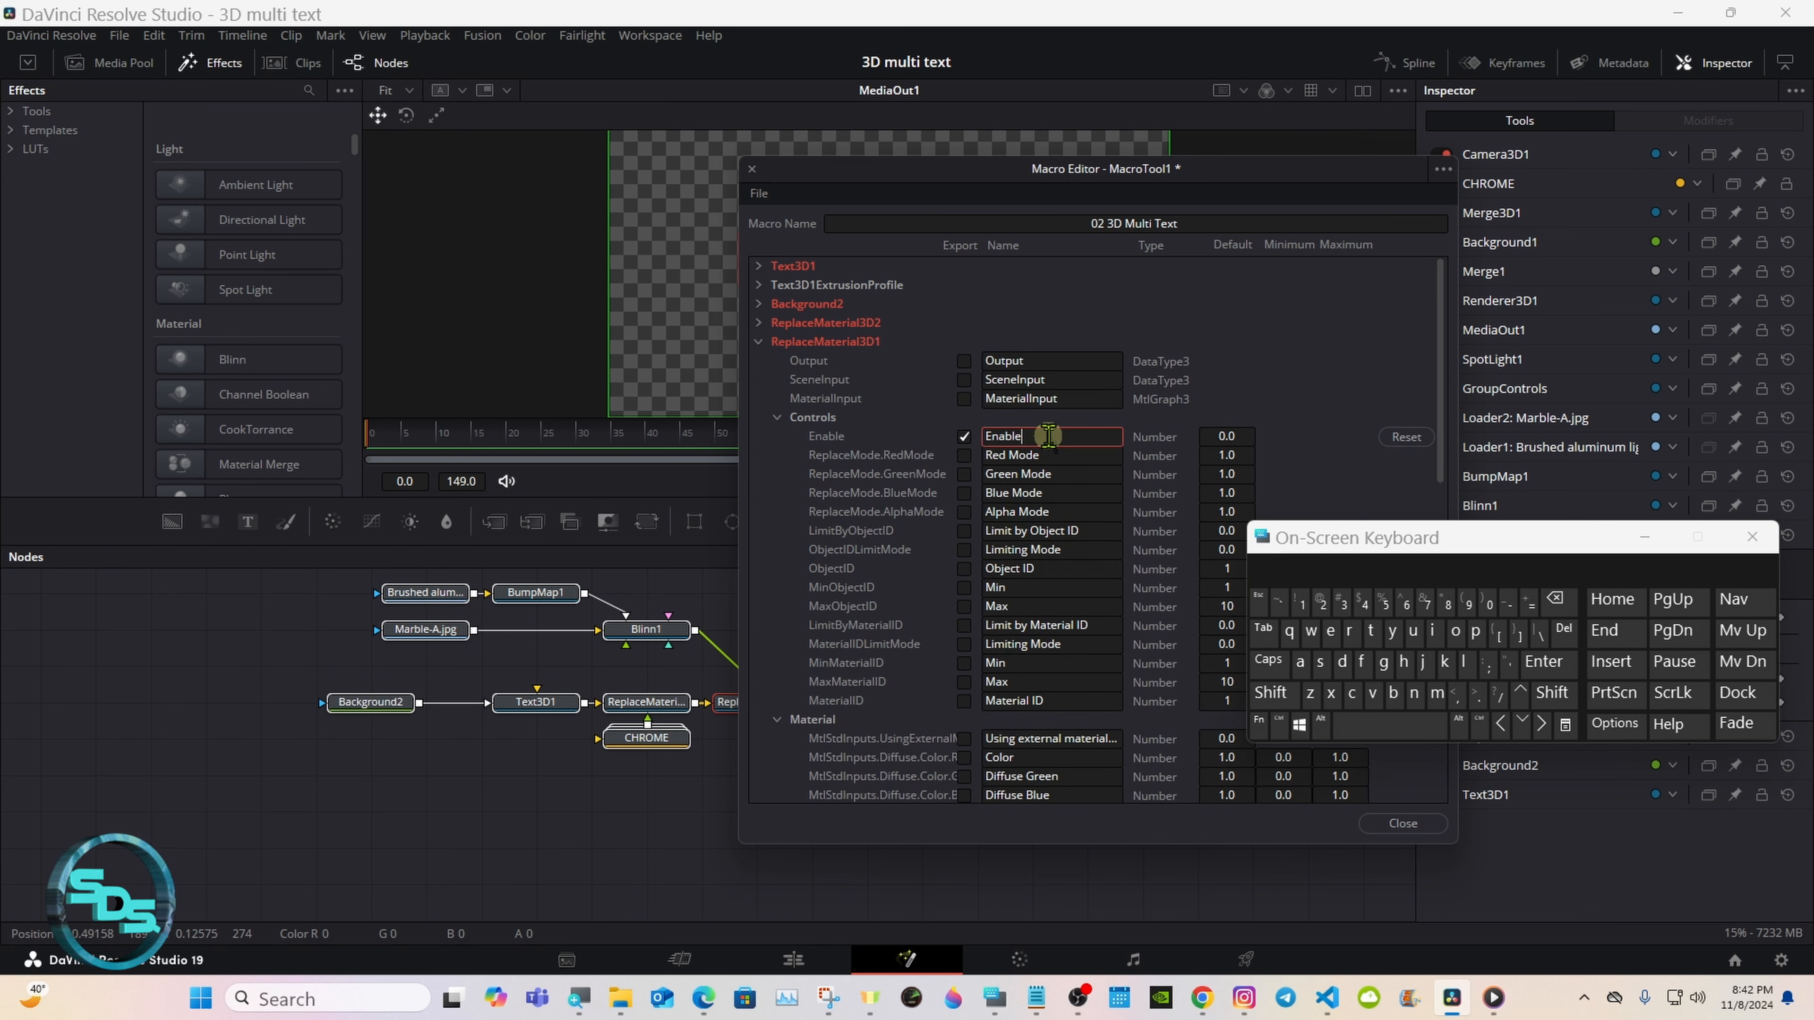
pyautogui.click(1389, 726)
pyautogui.click(1271, 693)
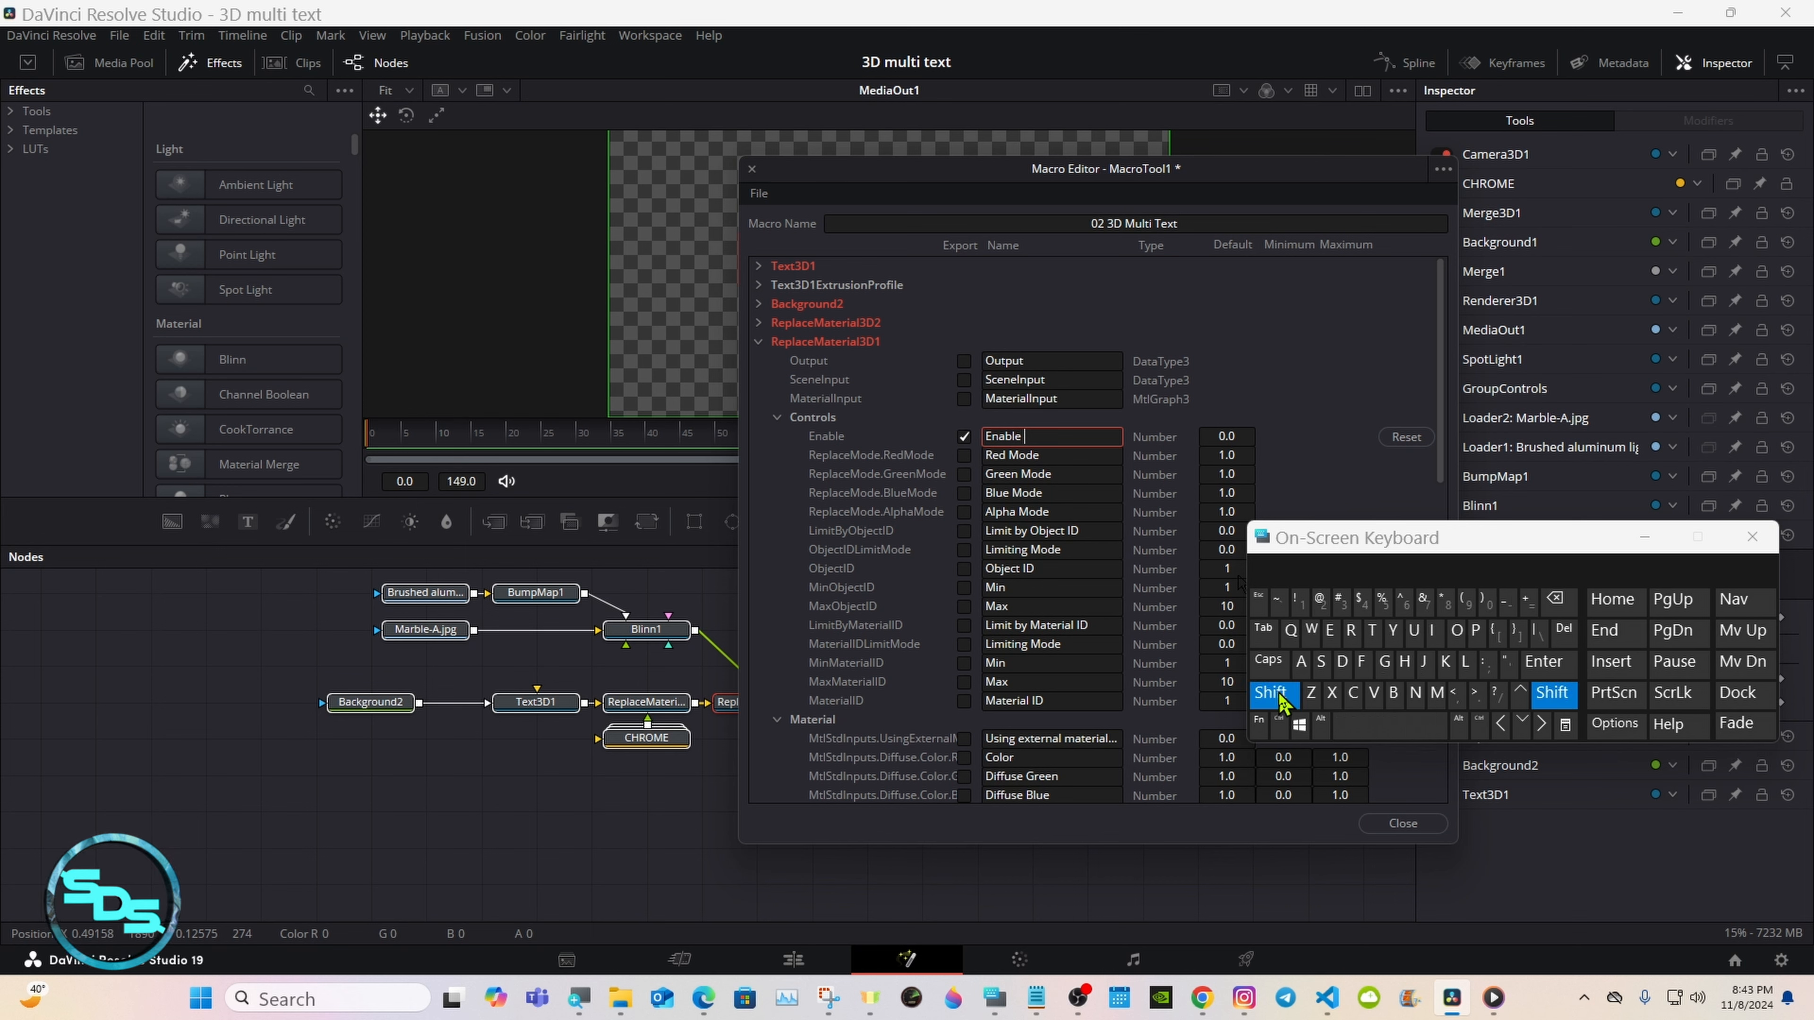
pyautogui.click(1322, 663)
pyautogui.click(1403, 663)
pyautogui.click(1300, 664)
pyautogui.click(1342, 663)
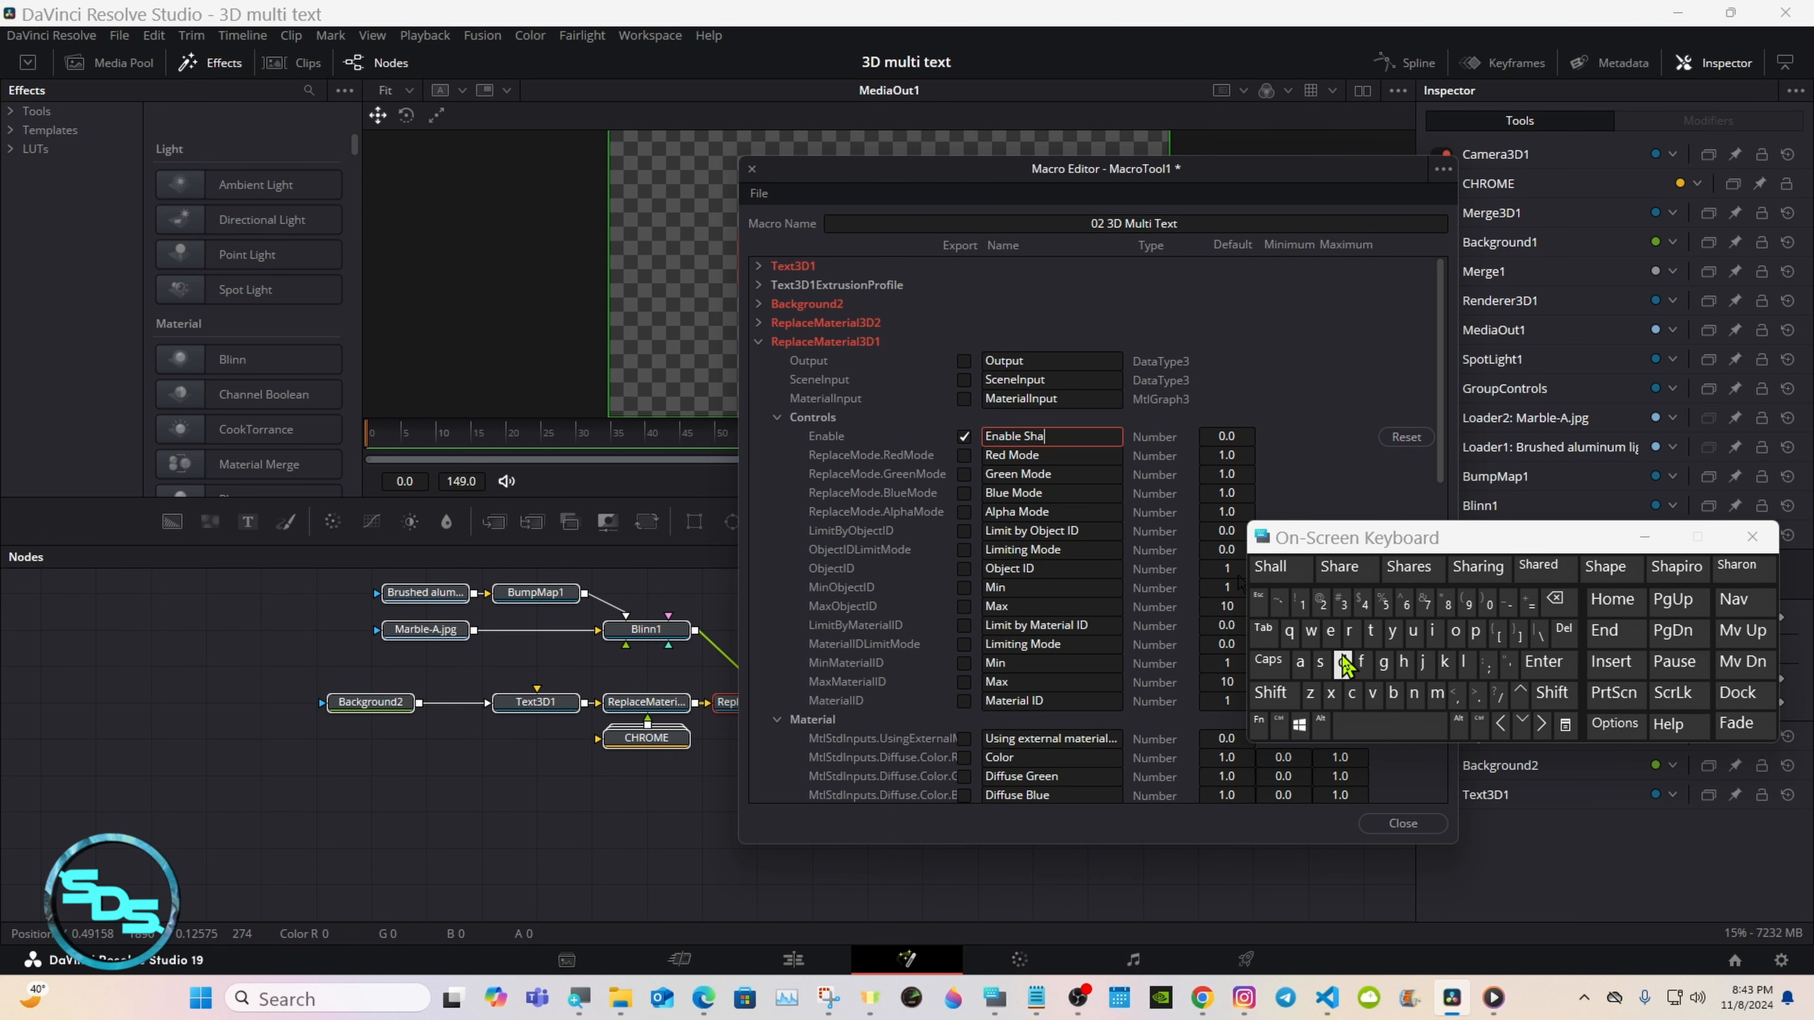
pyautogui.click(1331, 632)
pyautogui.click(1348, 632)
pyautogui.click(1321, 664)
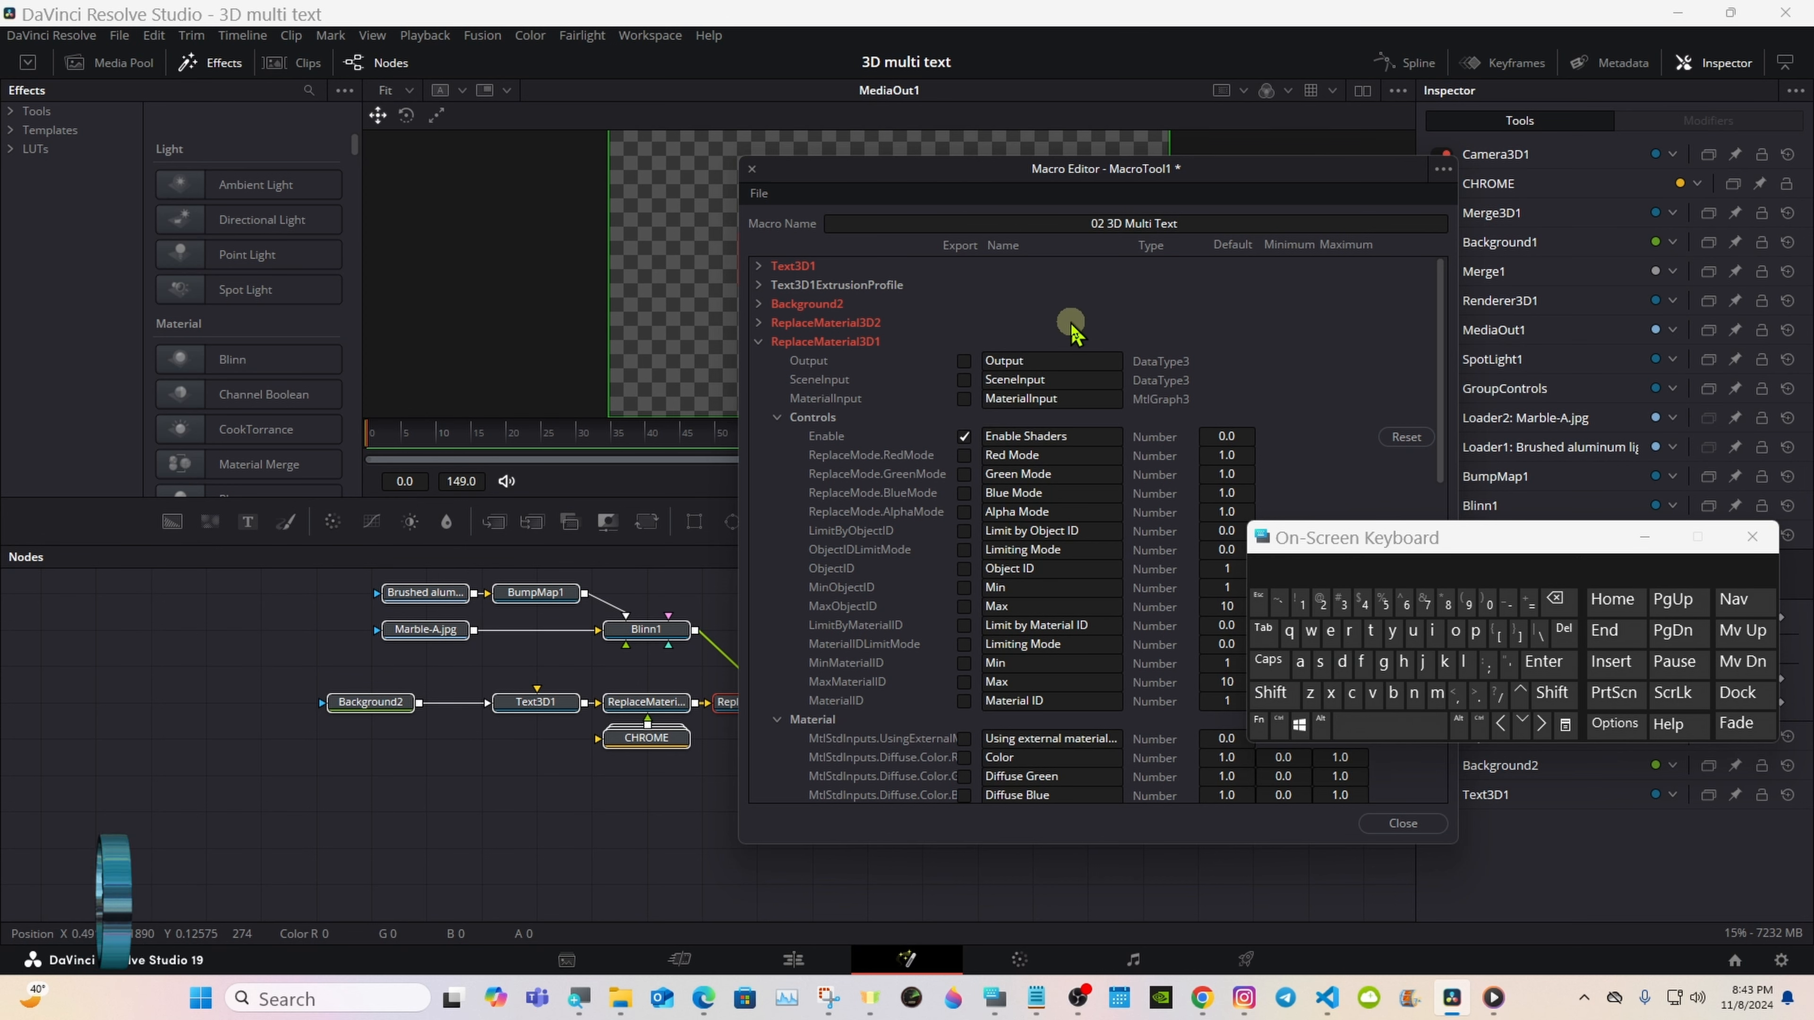
# Step: Export the Using external material control of ReplaceMaterial3D1 and collapse its Material section
pyautogui.scroll(-1, 1438, 389)
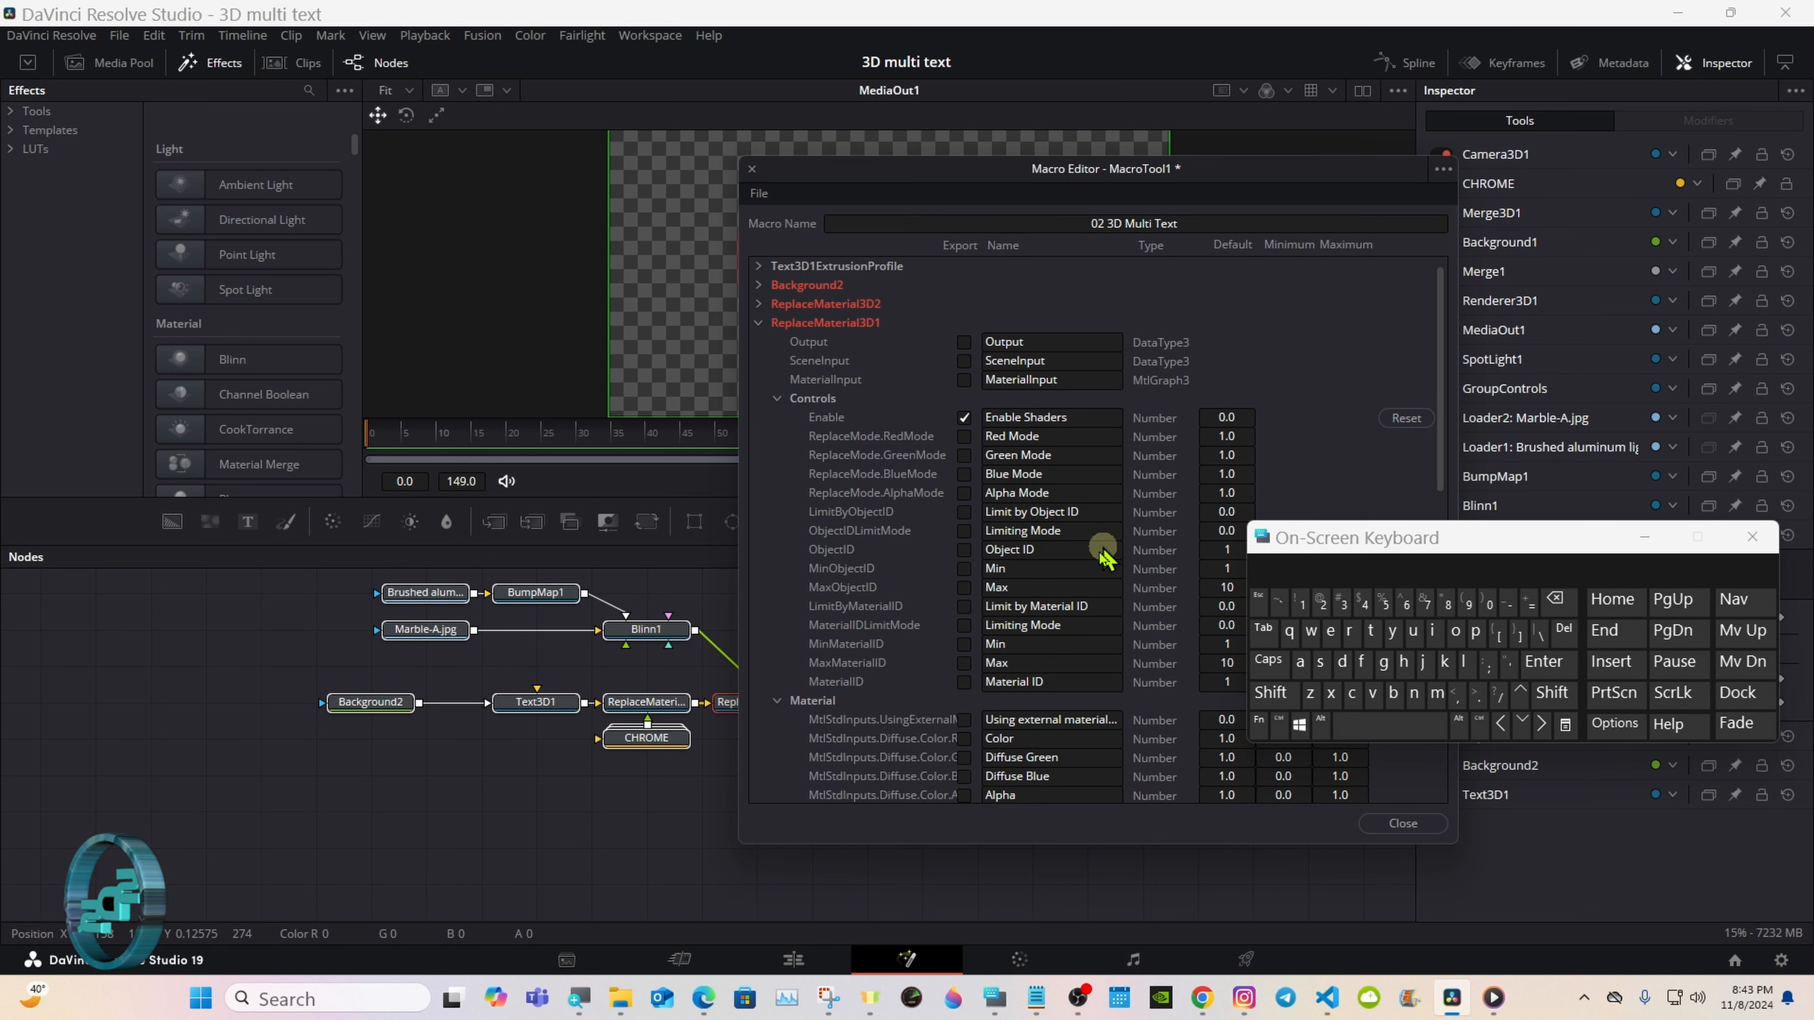
pyautogui.click(966, 722)
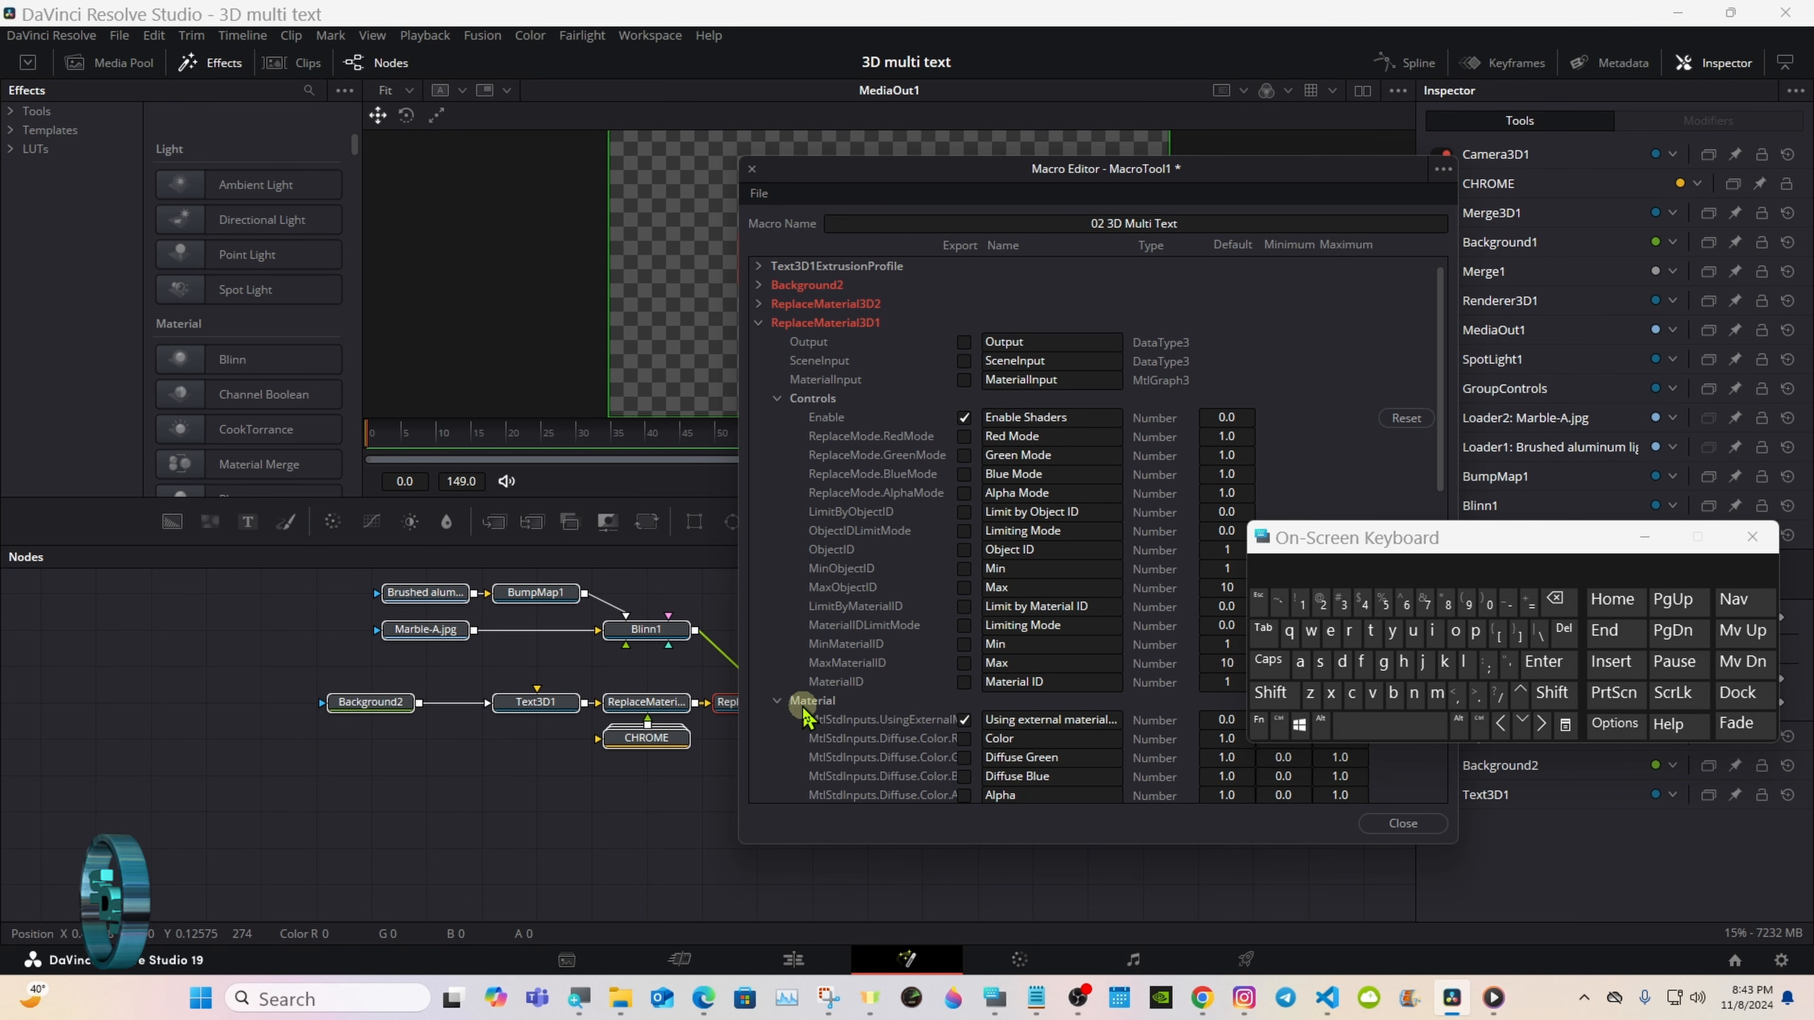
pyautogui.click(778, 702)
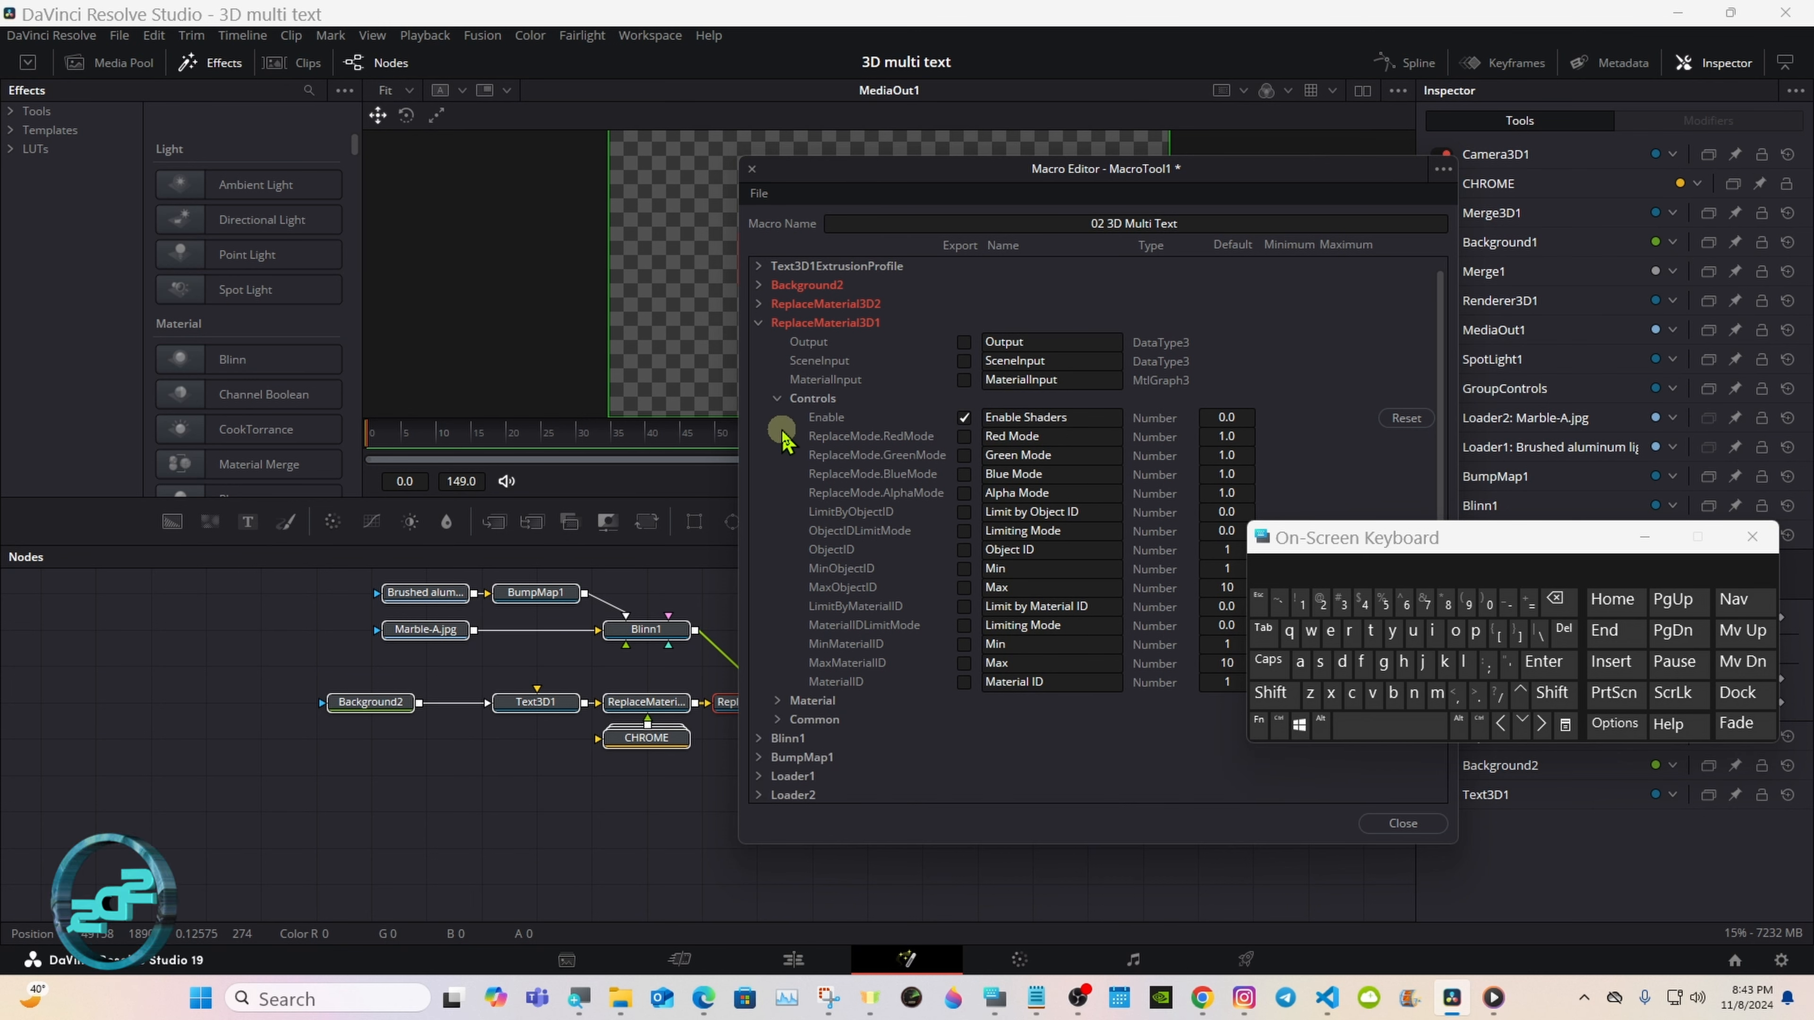
# Step: Collapse ReplaceMaterial3D1 with its Controls section and expand Blinn1's parameters
pyautogui.click(777, 398)
pyautogui.click(759, 322)
pyautogui.click(758, 360)
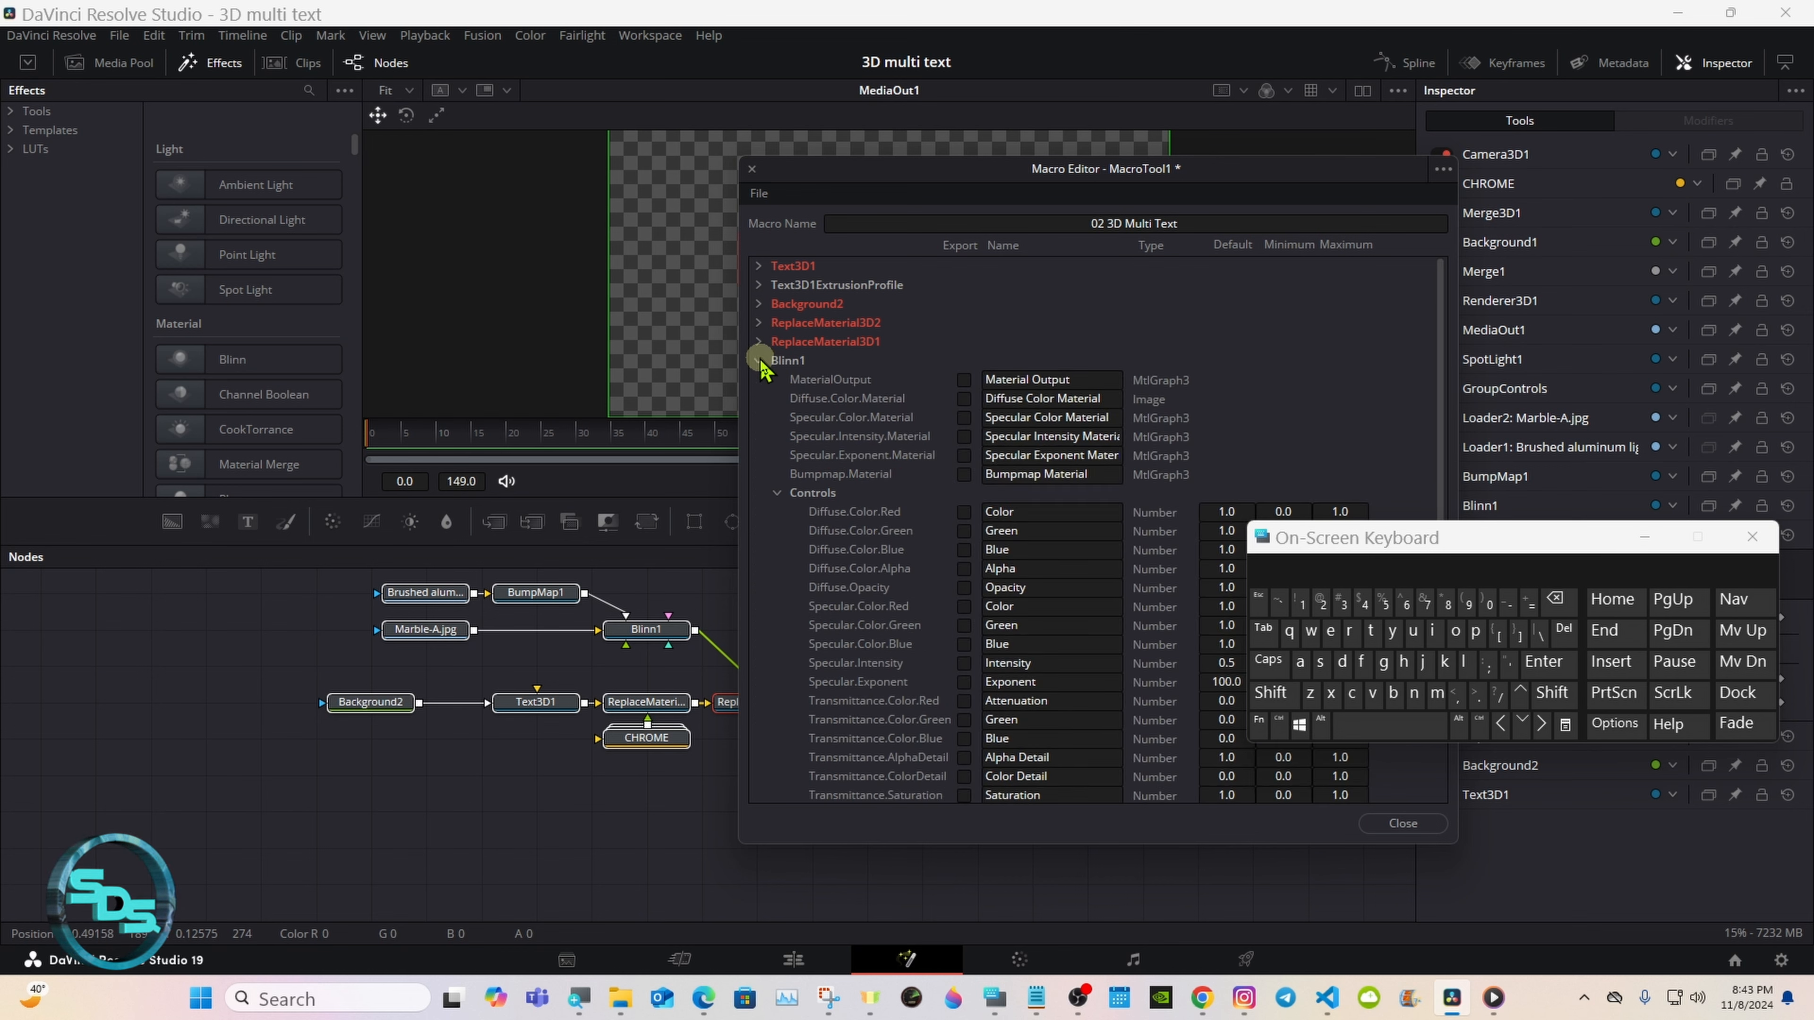
# Step: Select the Blinn1 node to check its settings, and export Blinn1's Specular.Intensity and Specular.Exponent controls
pyautogui.click(778, 493)
pyautogui.click(778, 493)
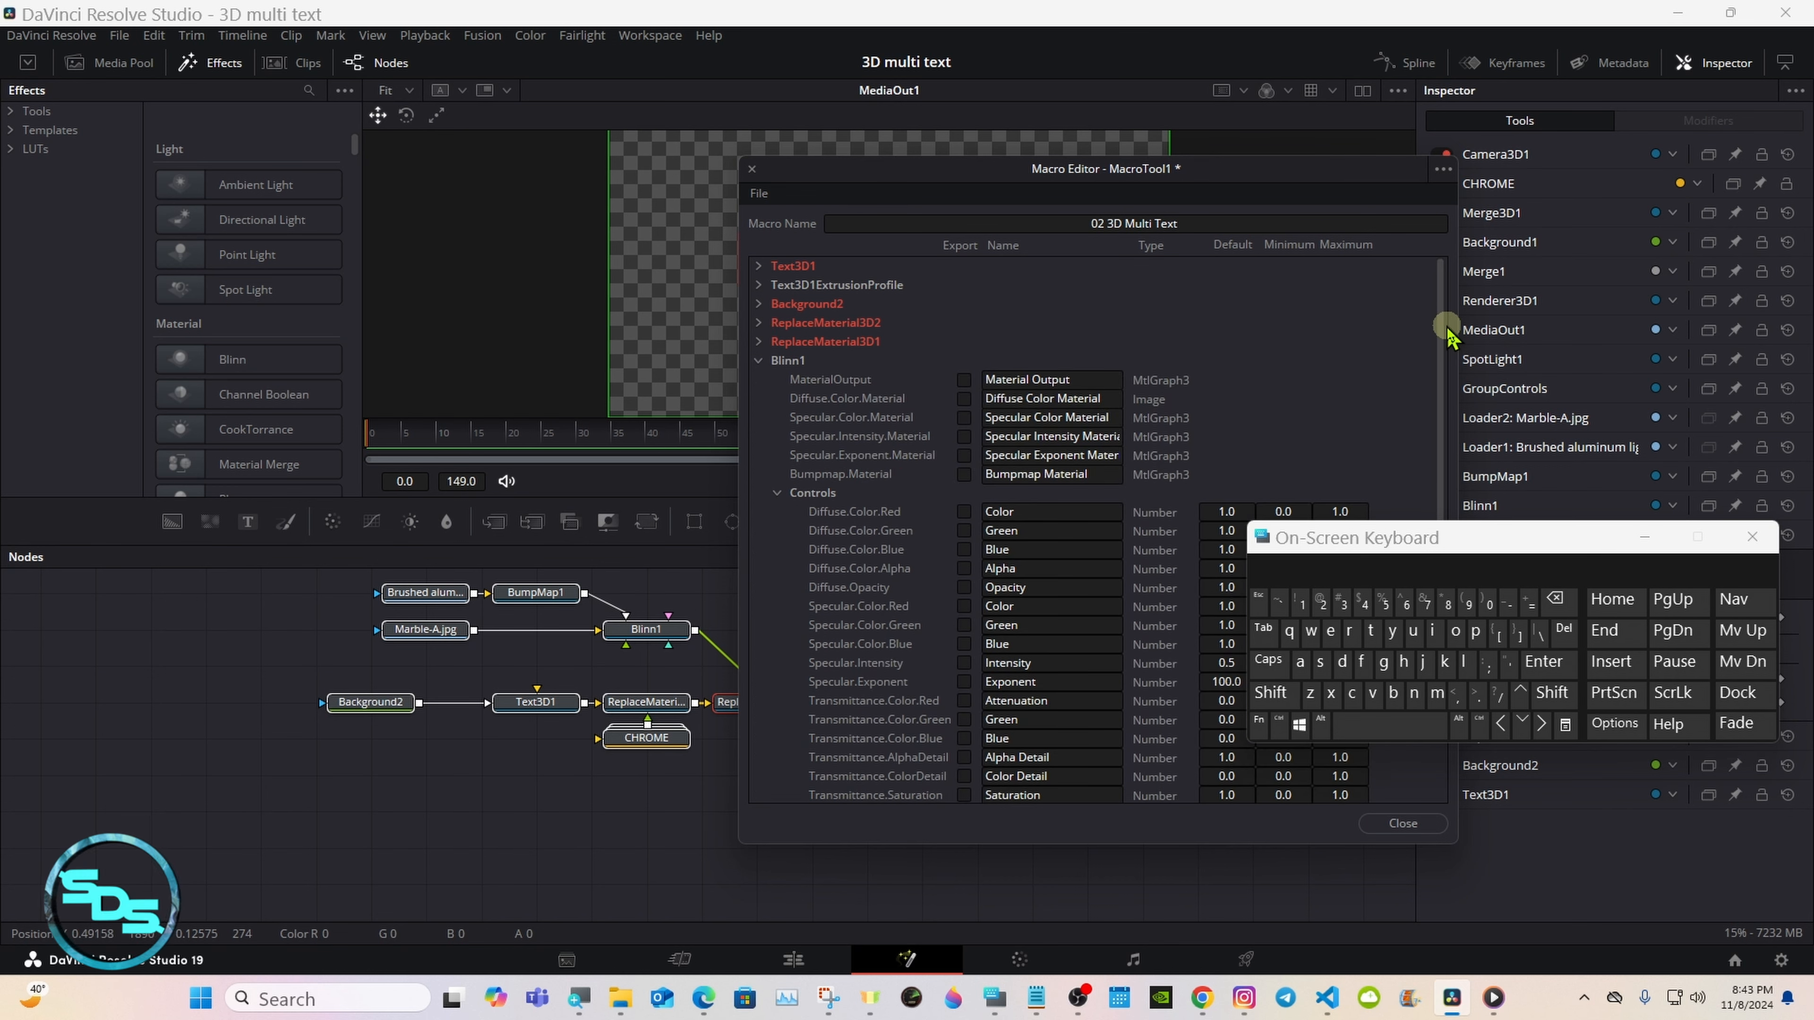
pyautogui.scroll(-2, 1439, 350)
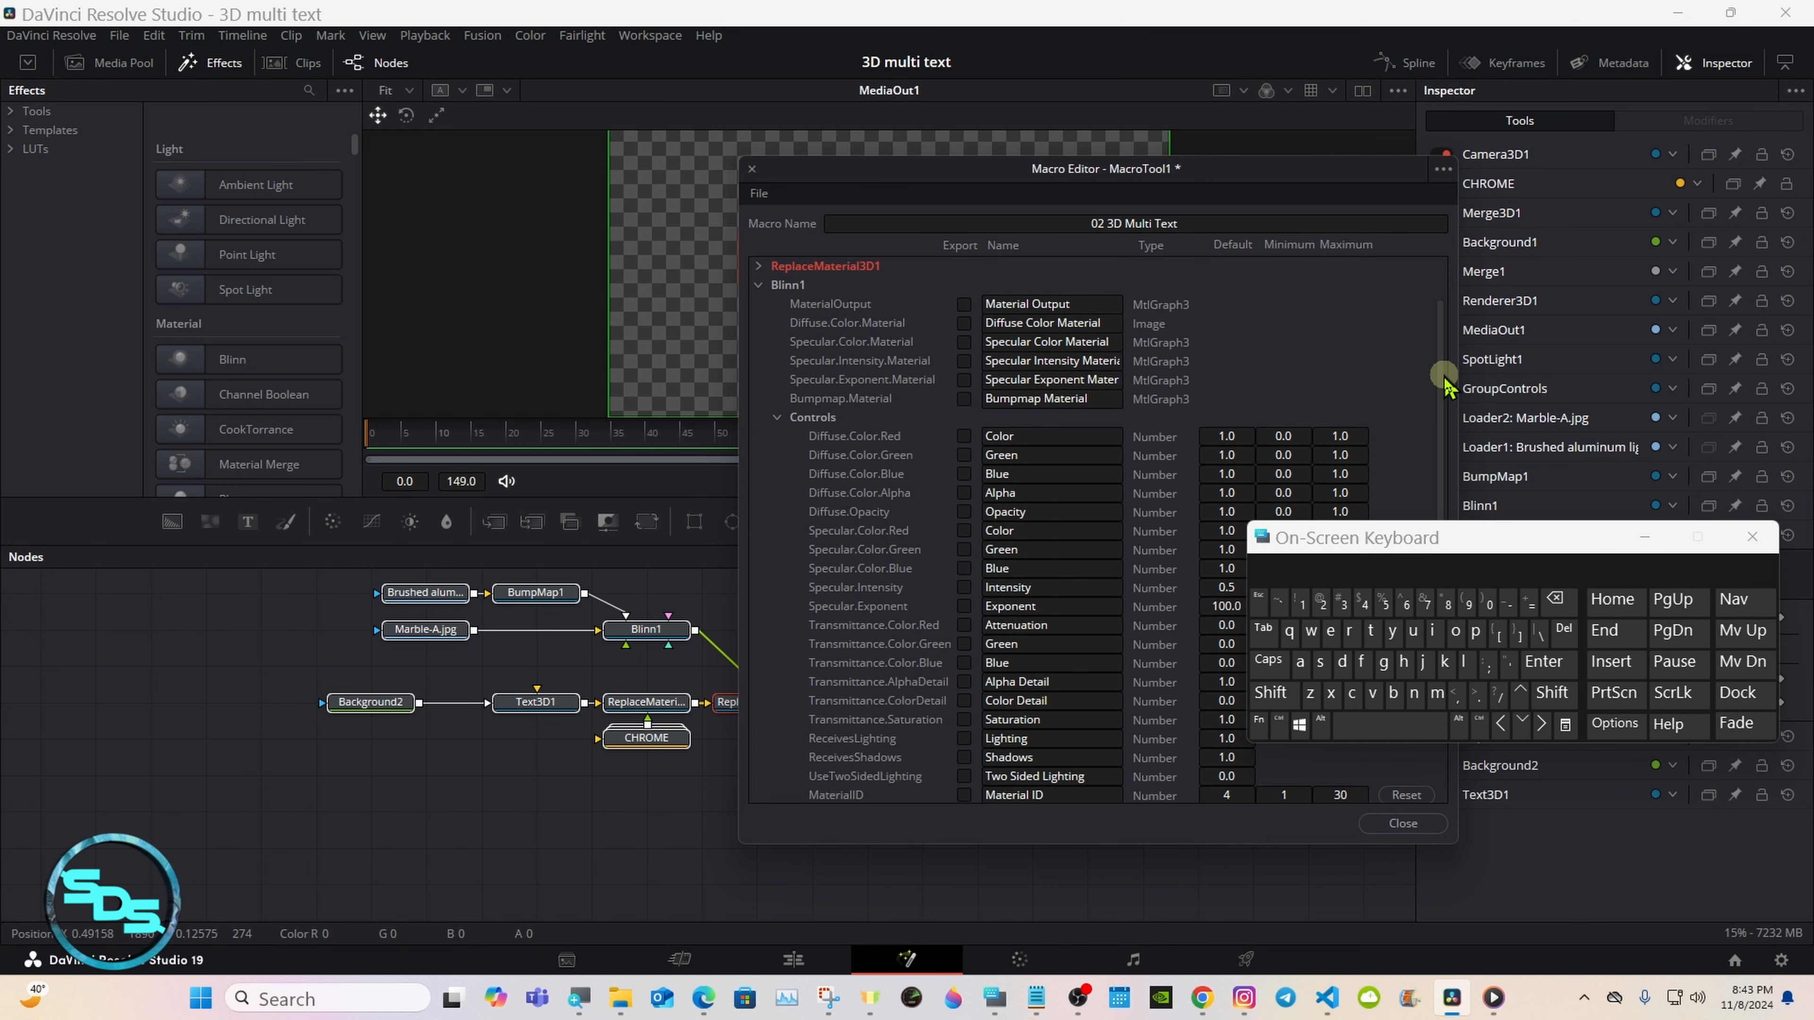
pyautogui.click(667, 642)
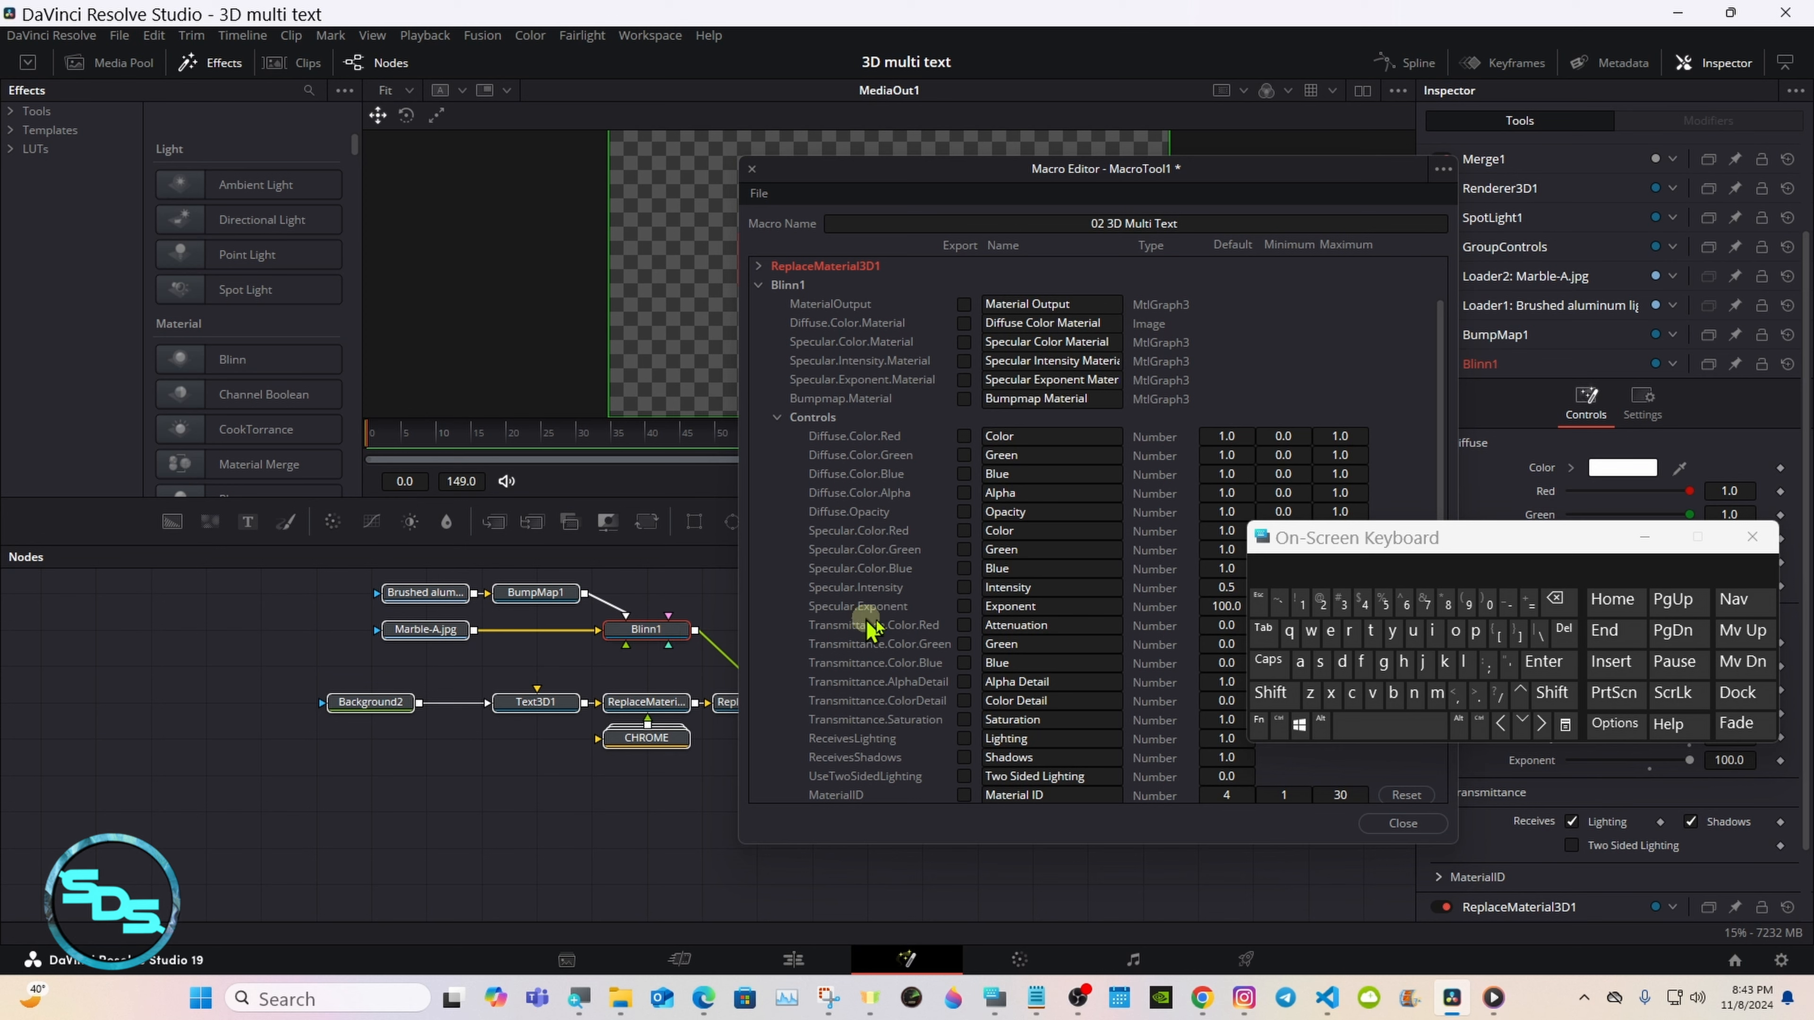
pyautogui.click(1352, 544)
pyautogui.moveTo(1352, 544); pyautogui.dragTo(961, 712)
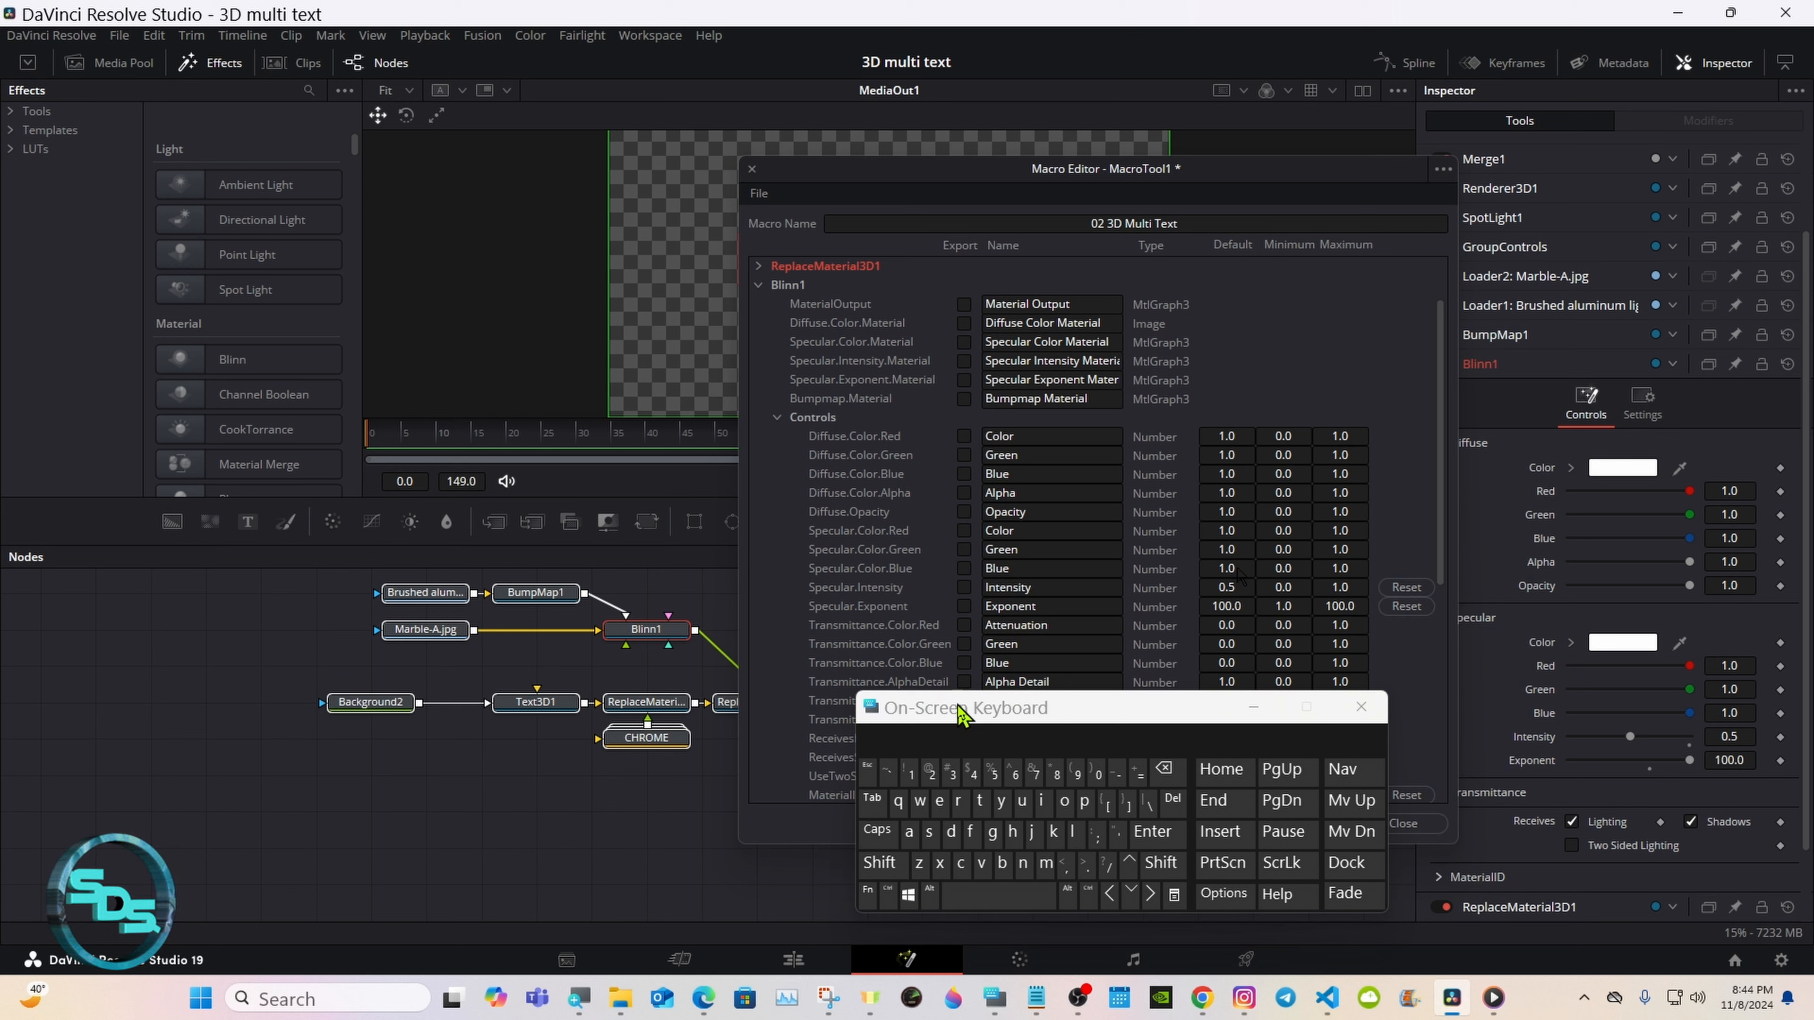
pyautogui.moveTo(960, 712); pyautogui.dragTo(1357, 447)
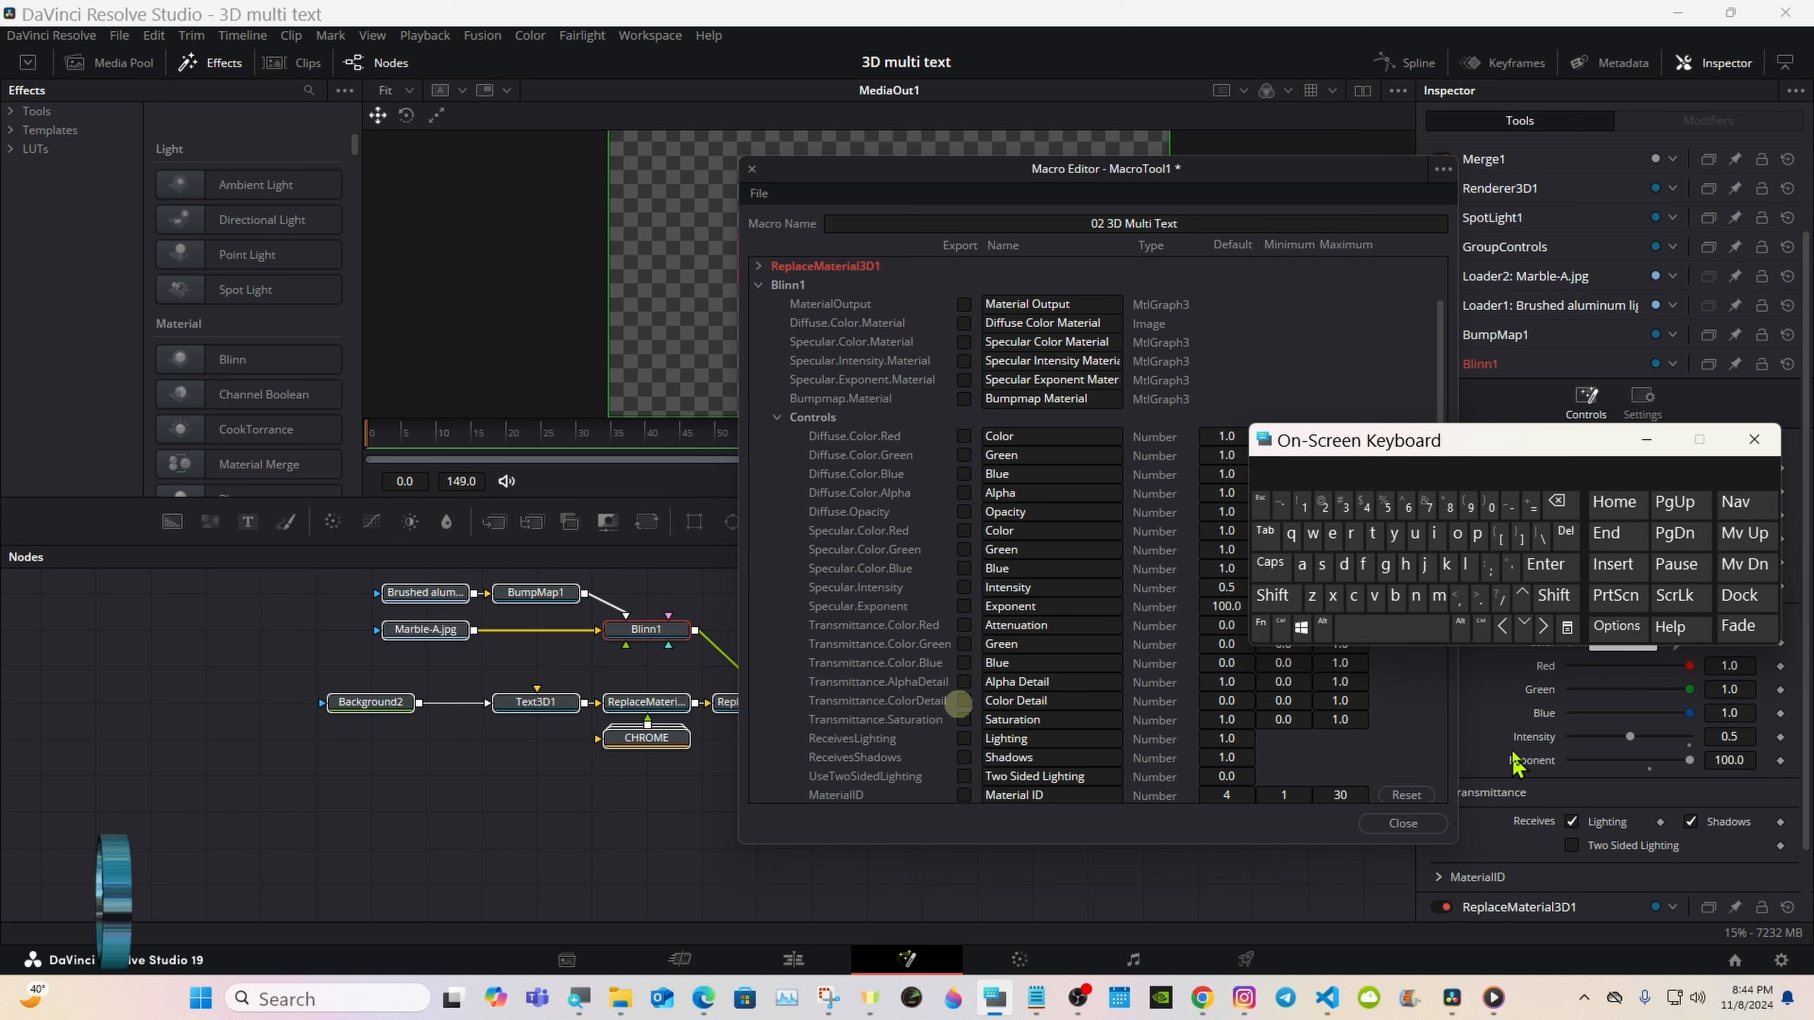
pyautogui.moveTo(1443, 361); pyautogui.dragTo(1444, 381)
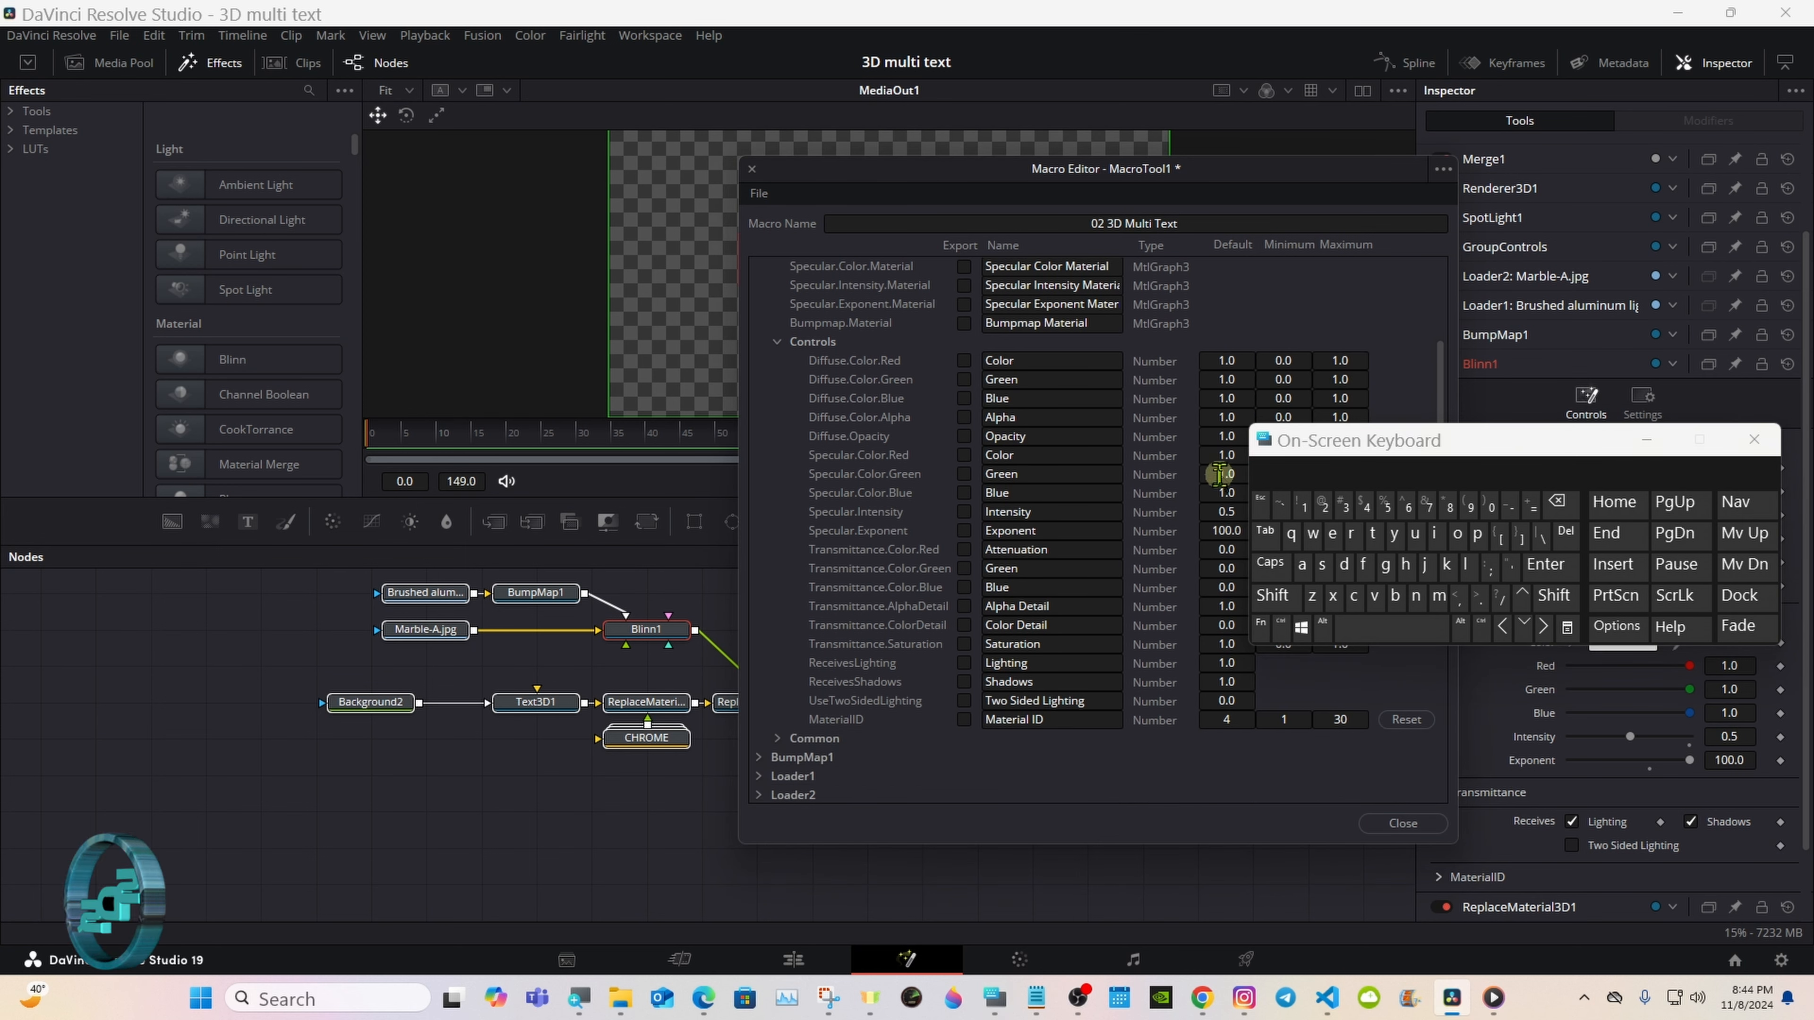
pyautogui.click(964, 512)
pyautogui.click(964, 531)
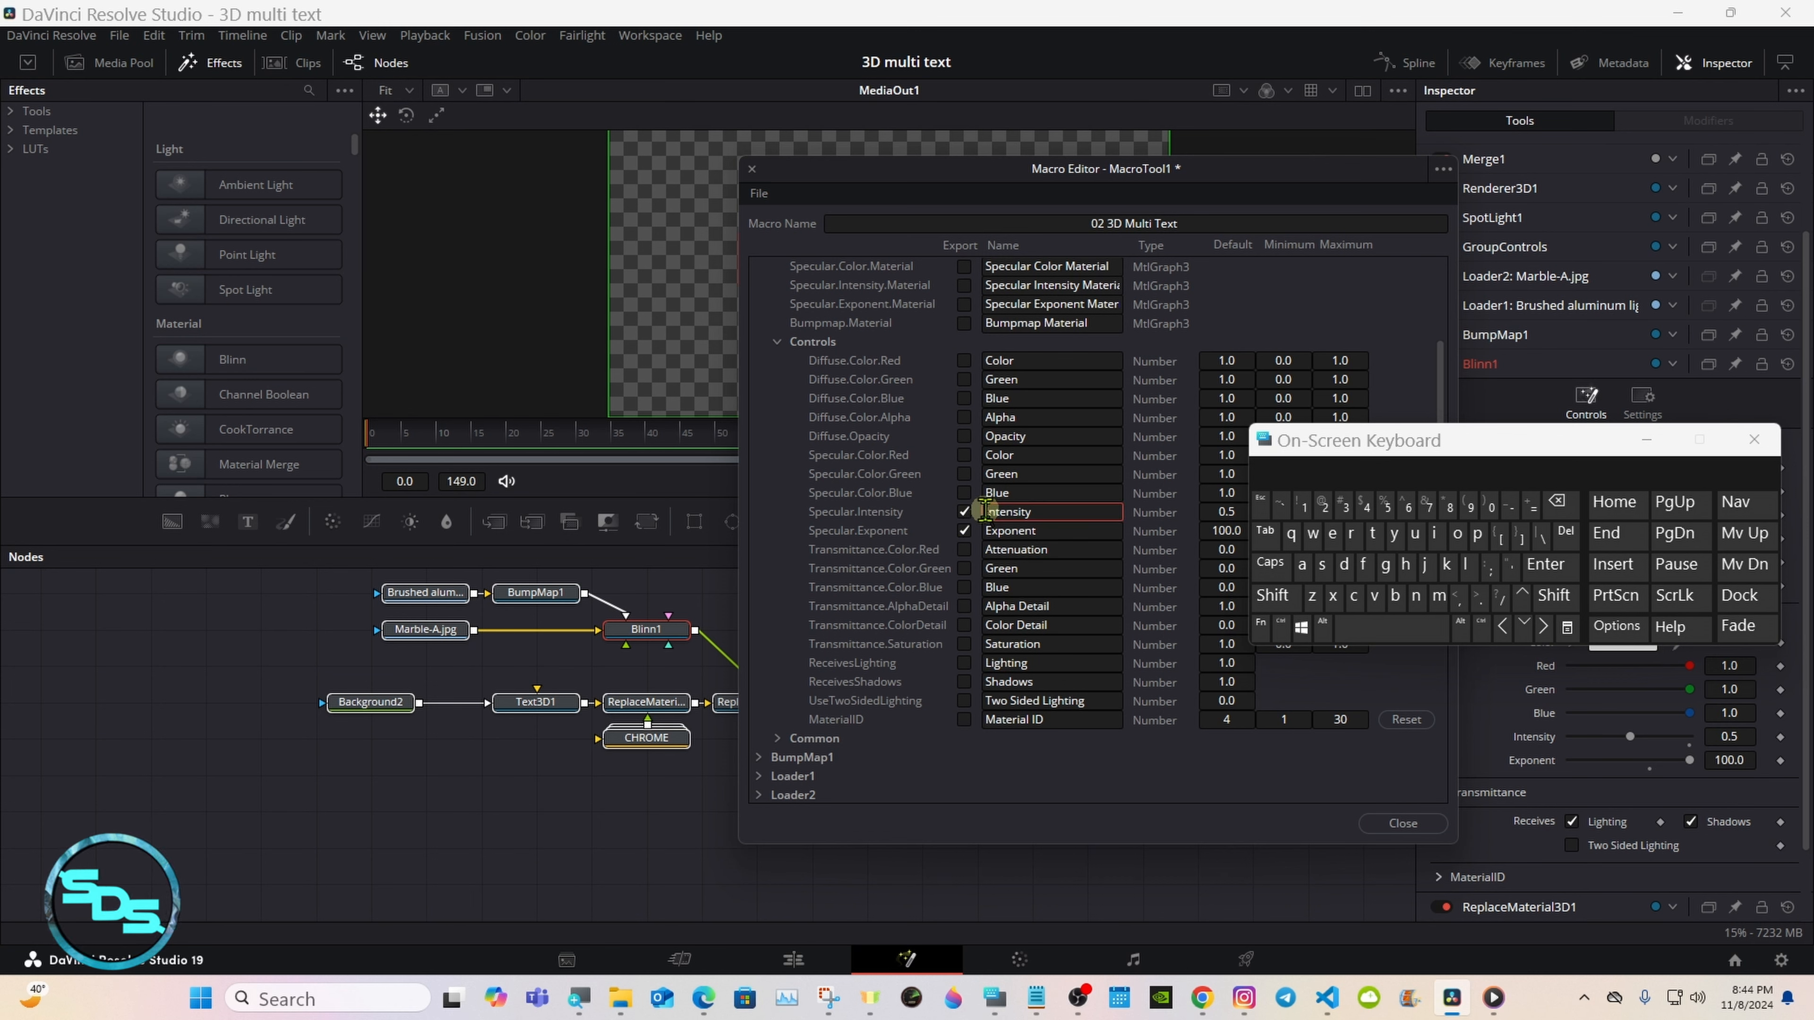
# Step: Rename Blinn1's exported specular intensity control as Shader Intensity
pyautogui.click(984, 511)
pyautogui.click(1272, 595)
pyautogui.click(1322, 565)
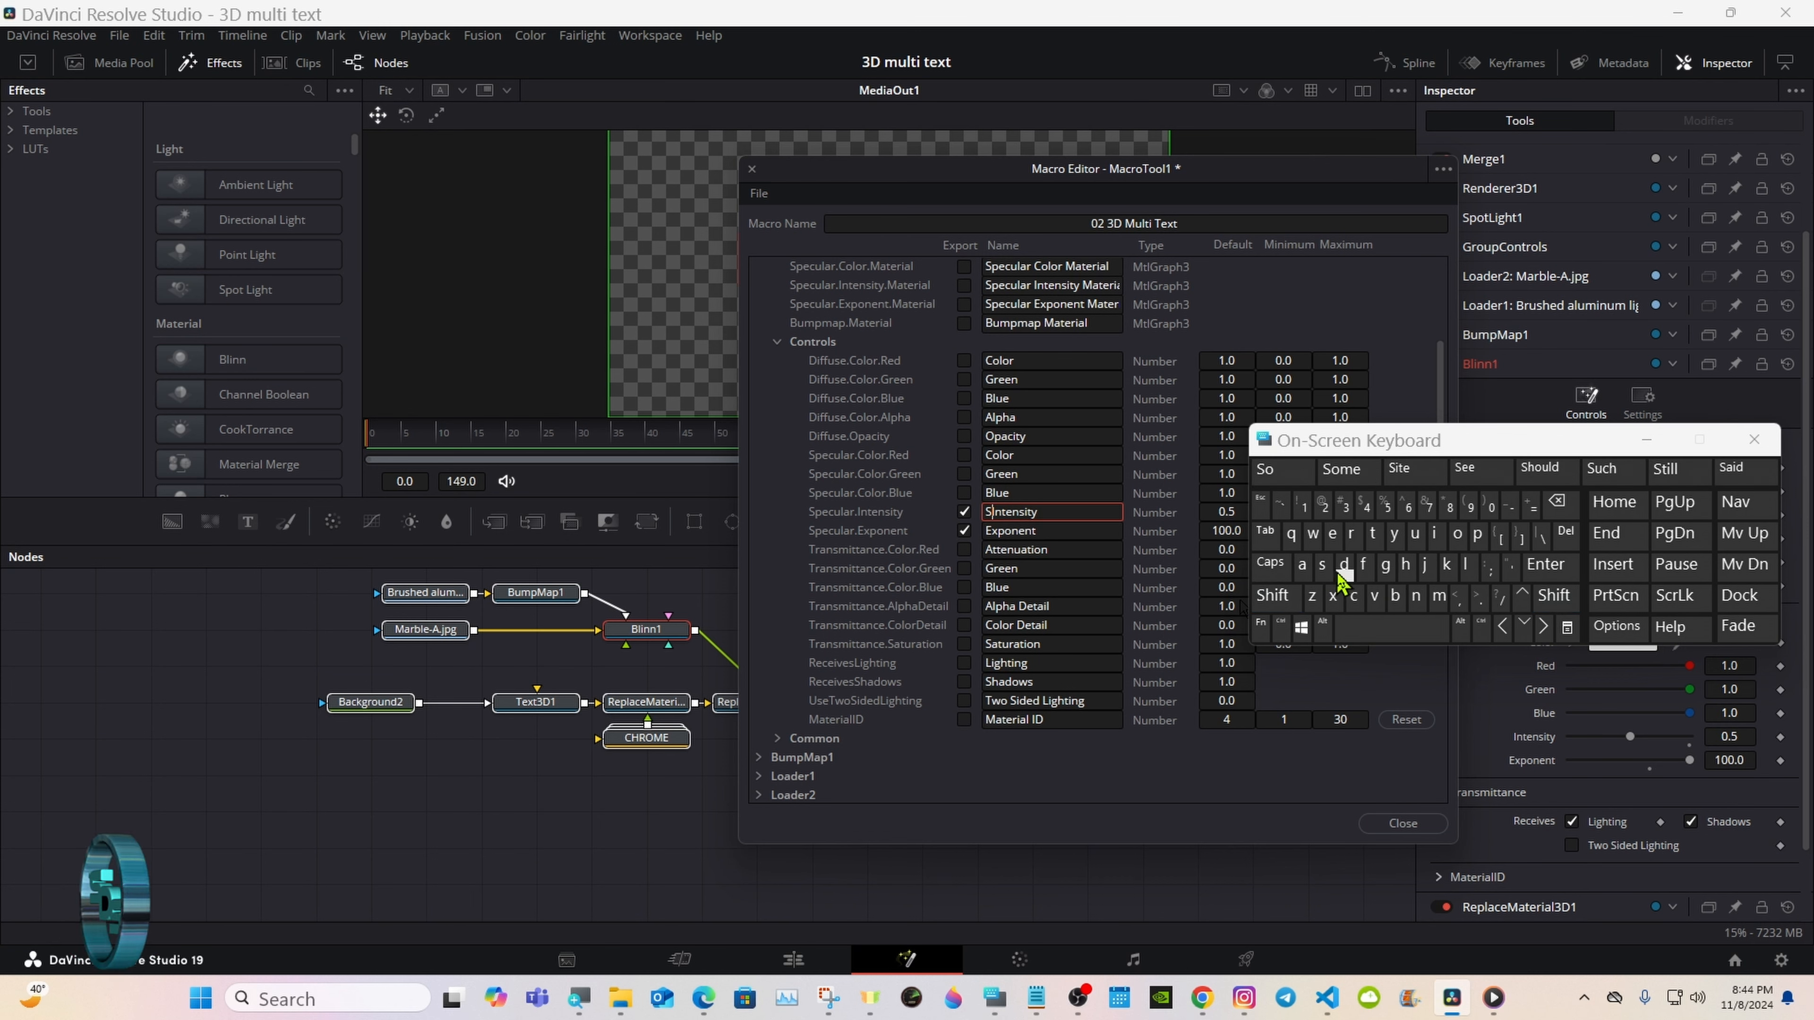
pyautogui.click(1405, 564)
pyautogui.click(1301, 564)
pyautogui.click(1344, 564)
pyautogui.click(1333, 535)
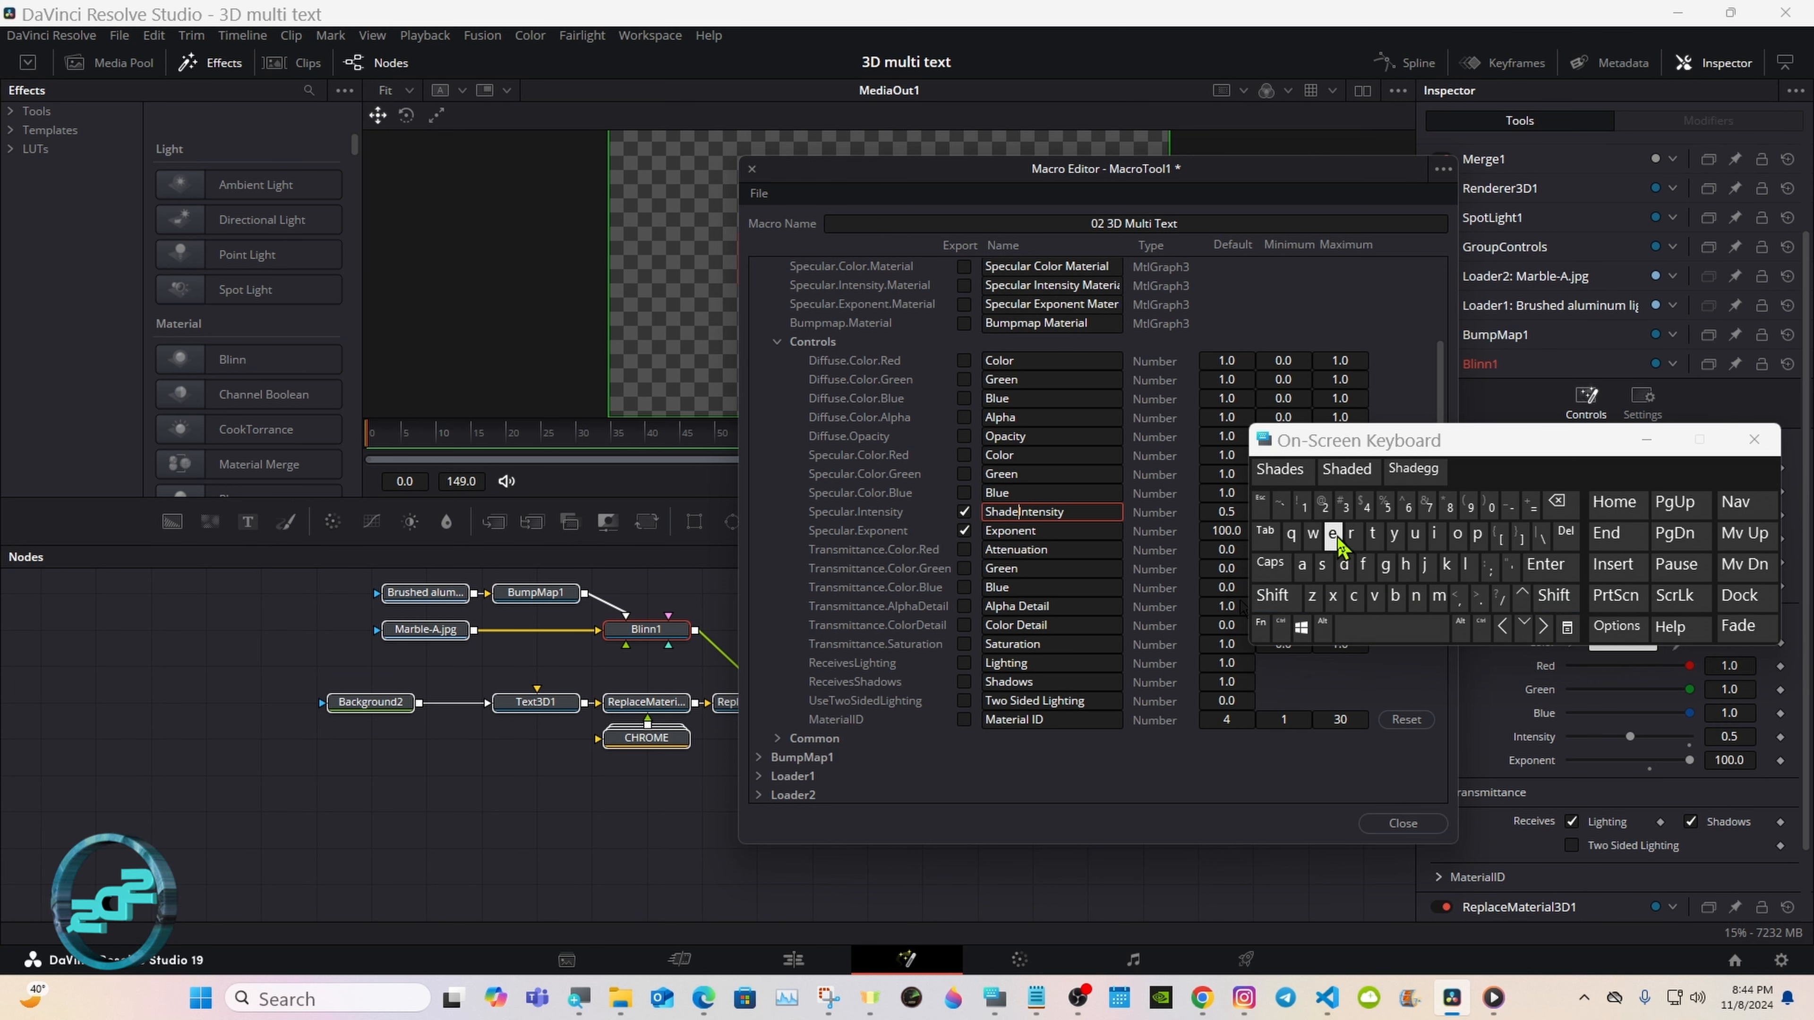
pyautogui.click(1351, 534)
pyautogui.click(1364, 627)
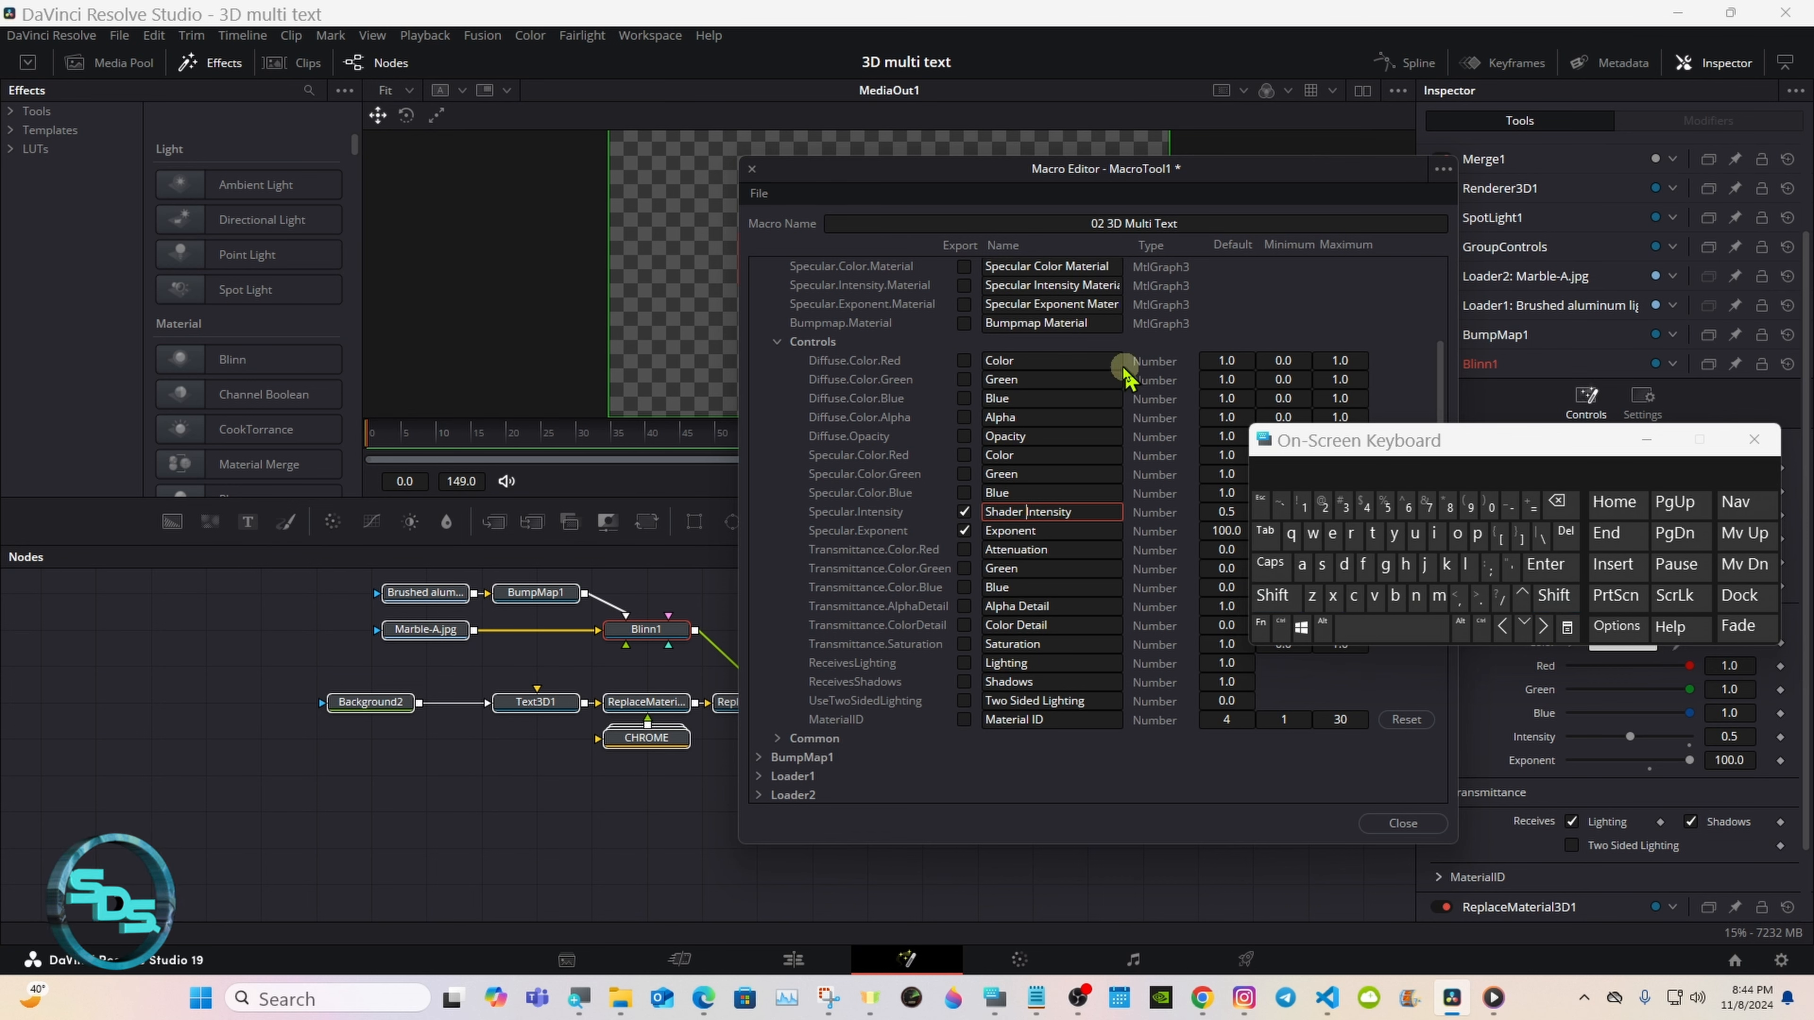
# Step: Collapse Blinn1 with its Controls section and expand BumpMap1's parameters
pyautogui.click(777, 341)
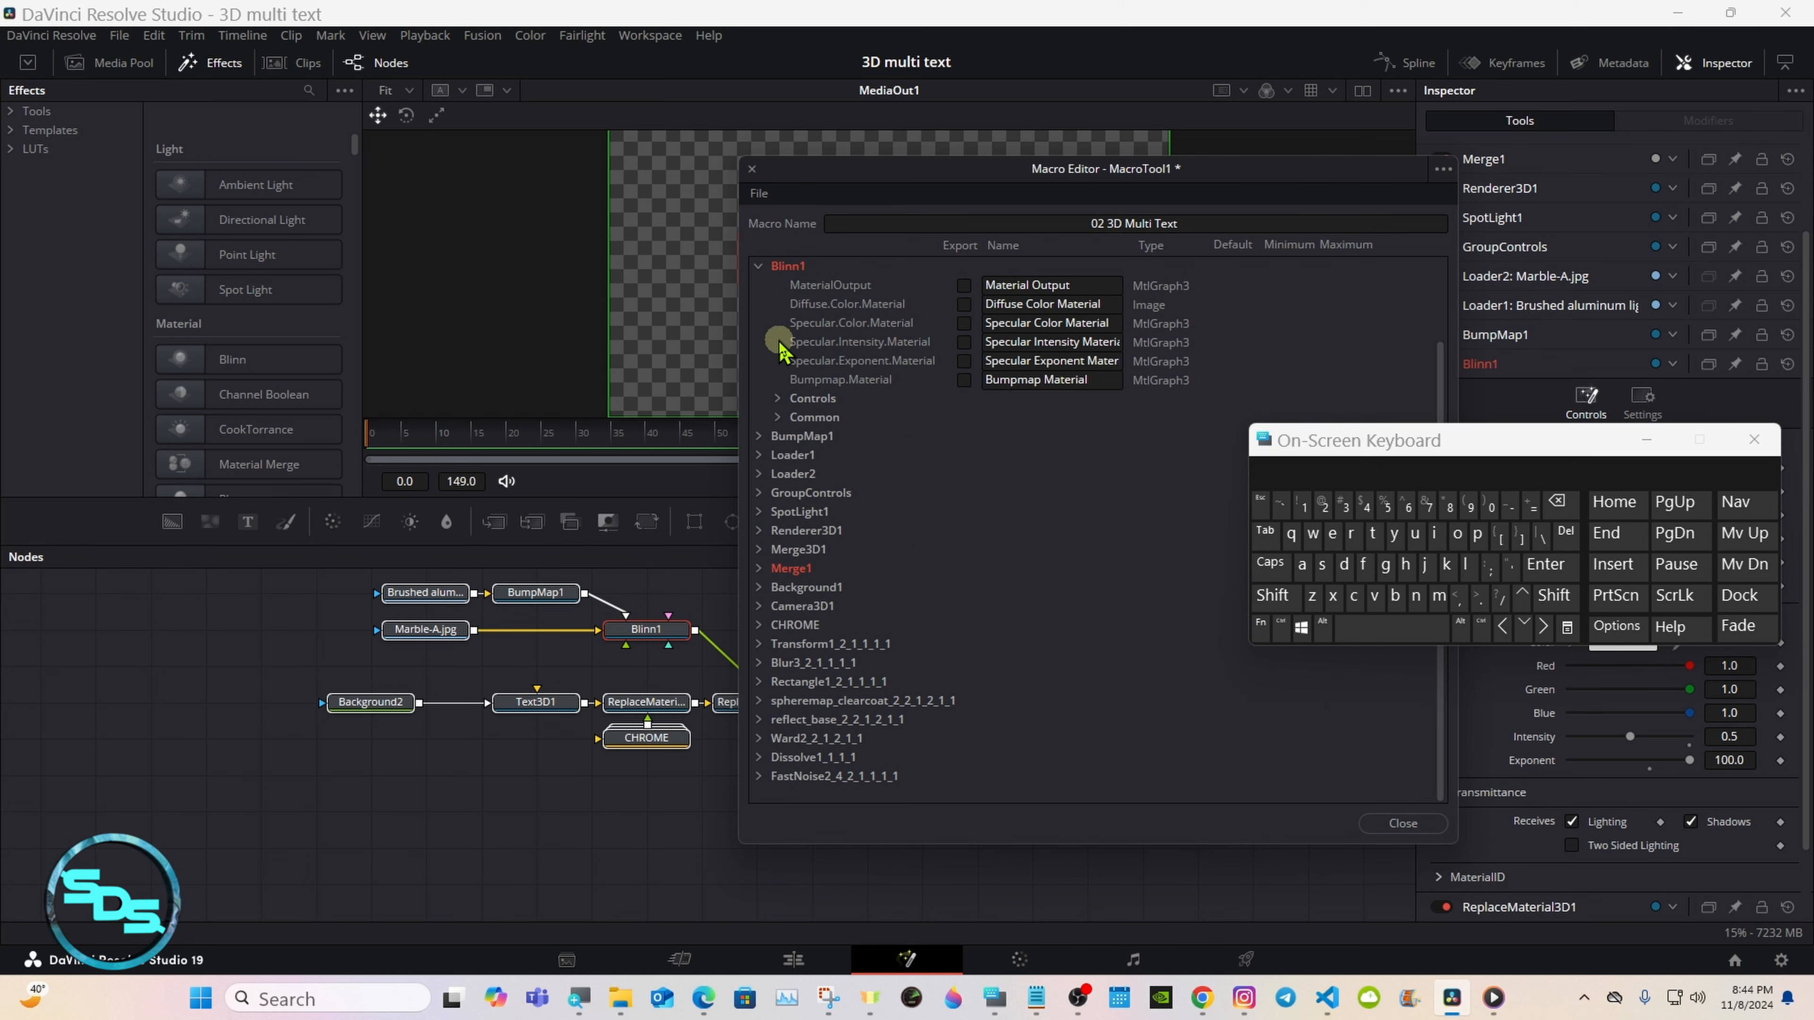
pyautogui.click(759, 269)
pyautogui.click(760, 380)
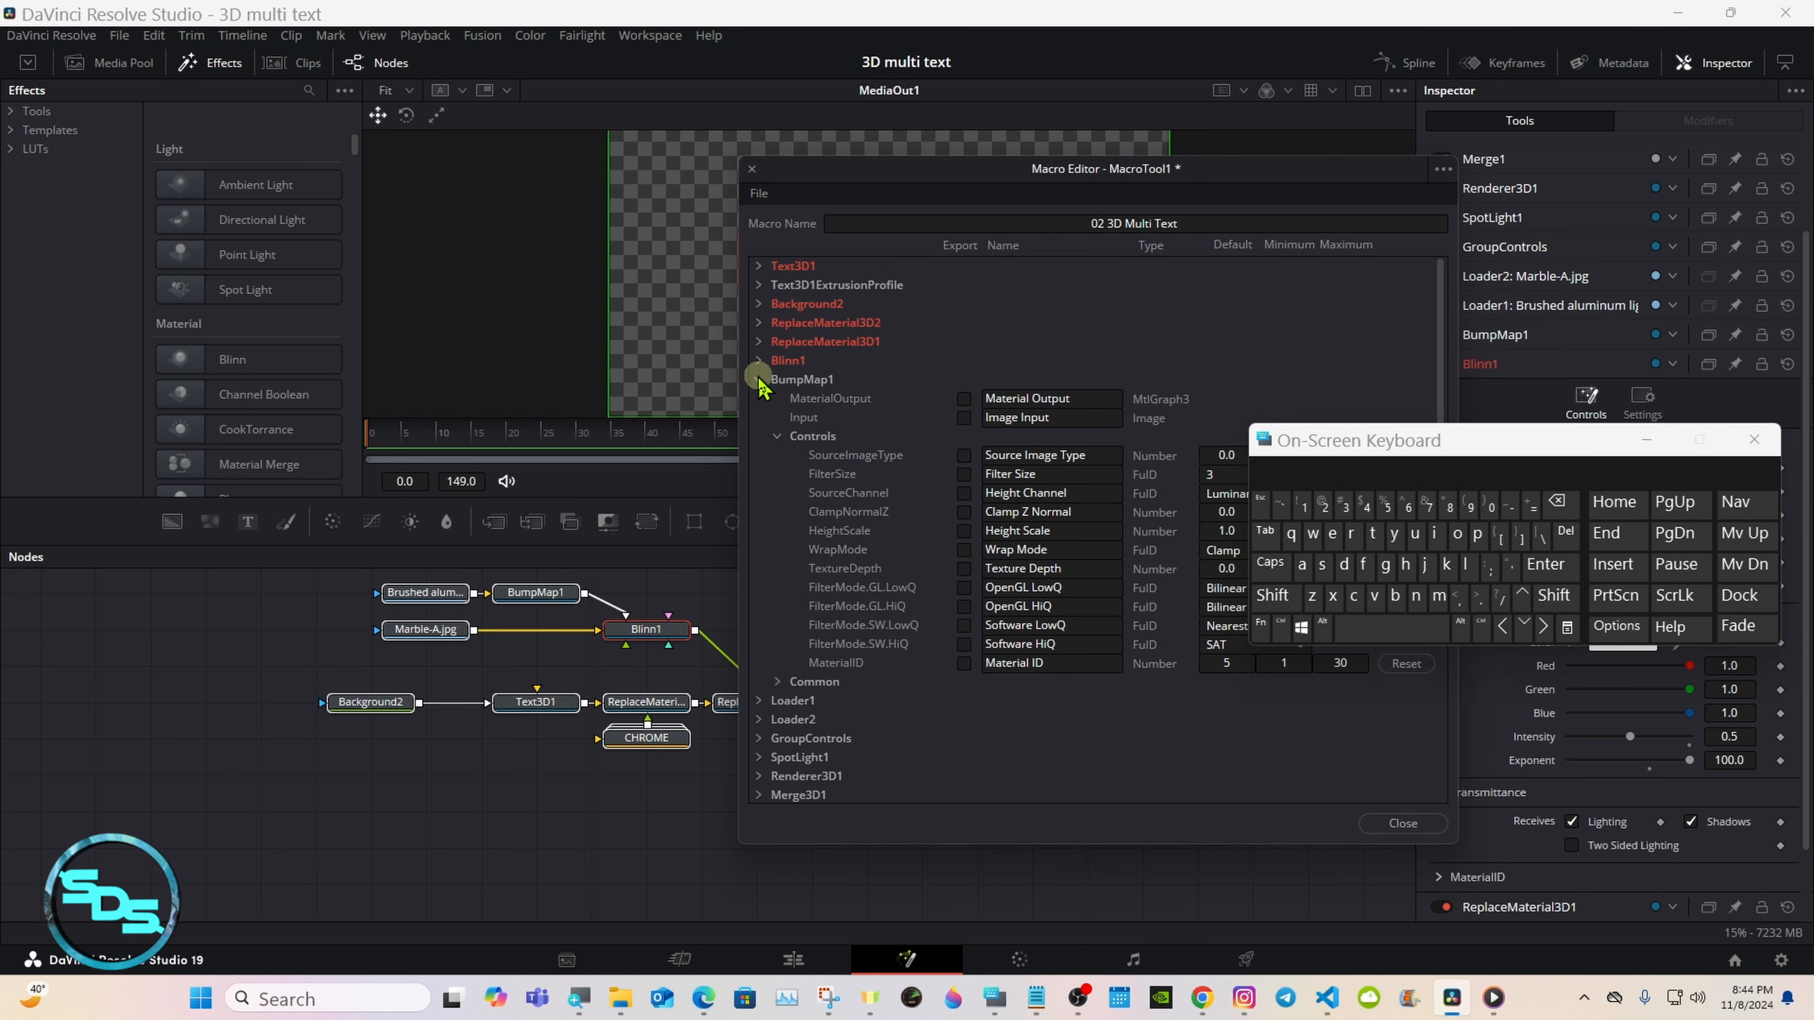
# Step: Export BumpMap1's Source Image Type, Filter Size, Height Channel, Clamp Z Normal and Height Scale controls
pyautogui.click(964, 531)
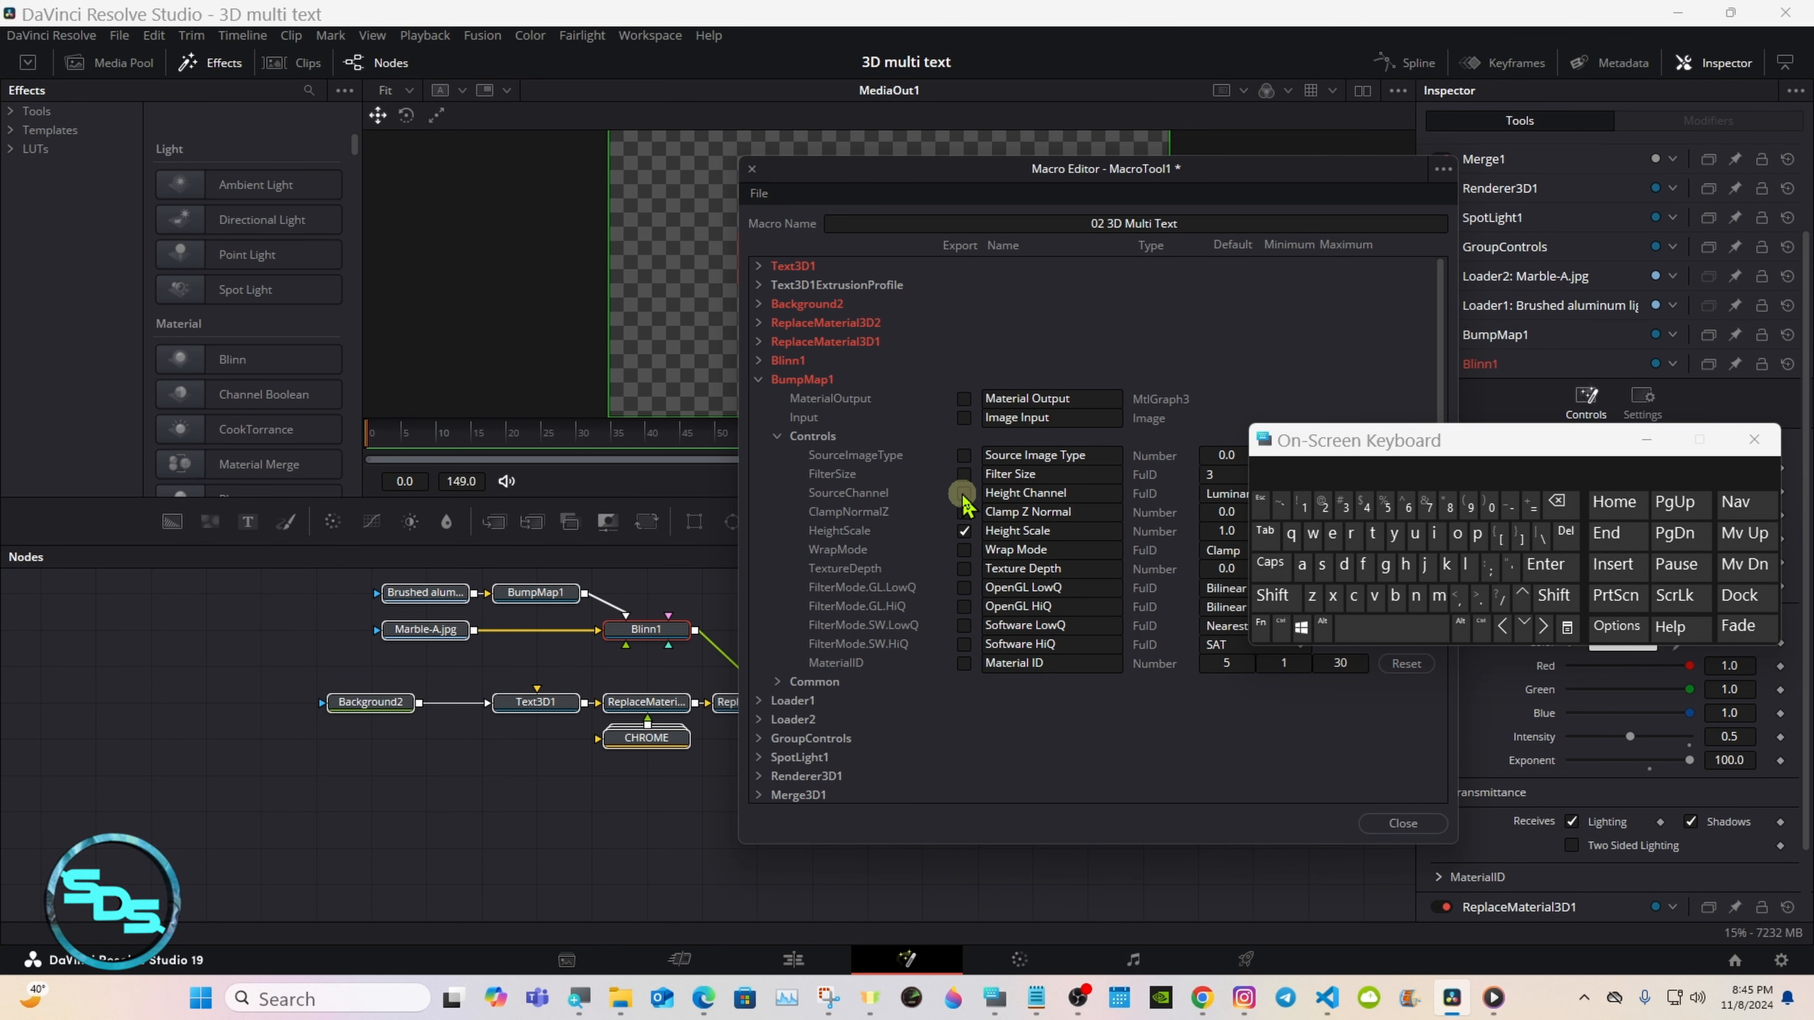
pyautogui.click(965, 456)
pyautogui.click(964, 474)
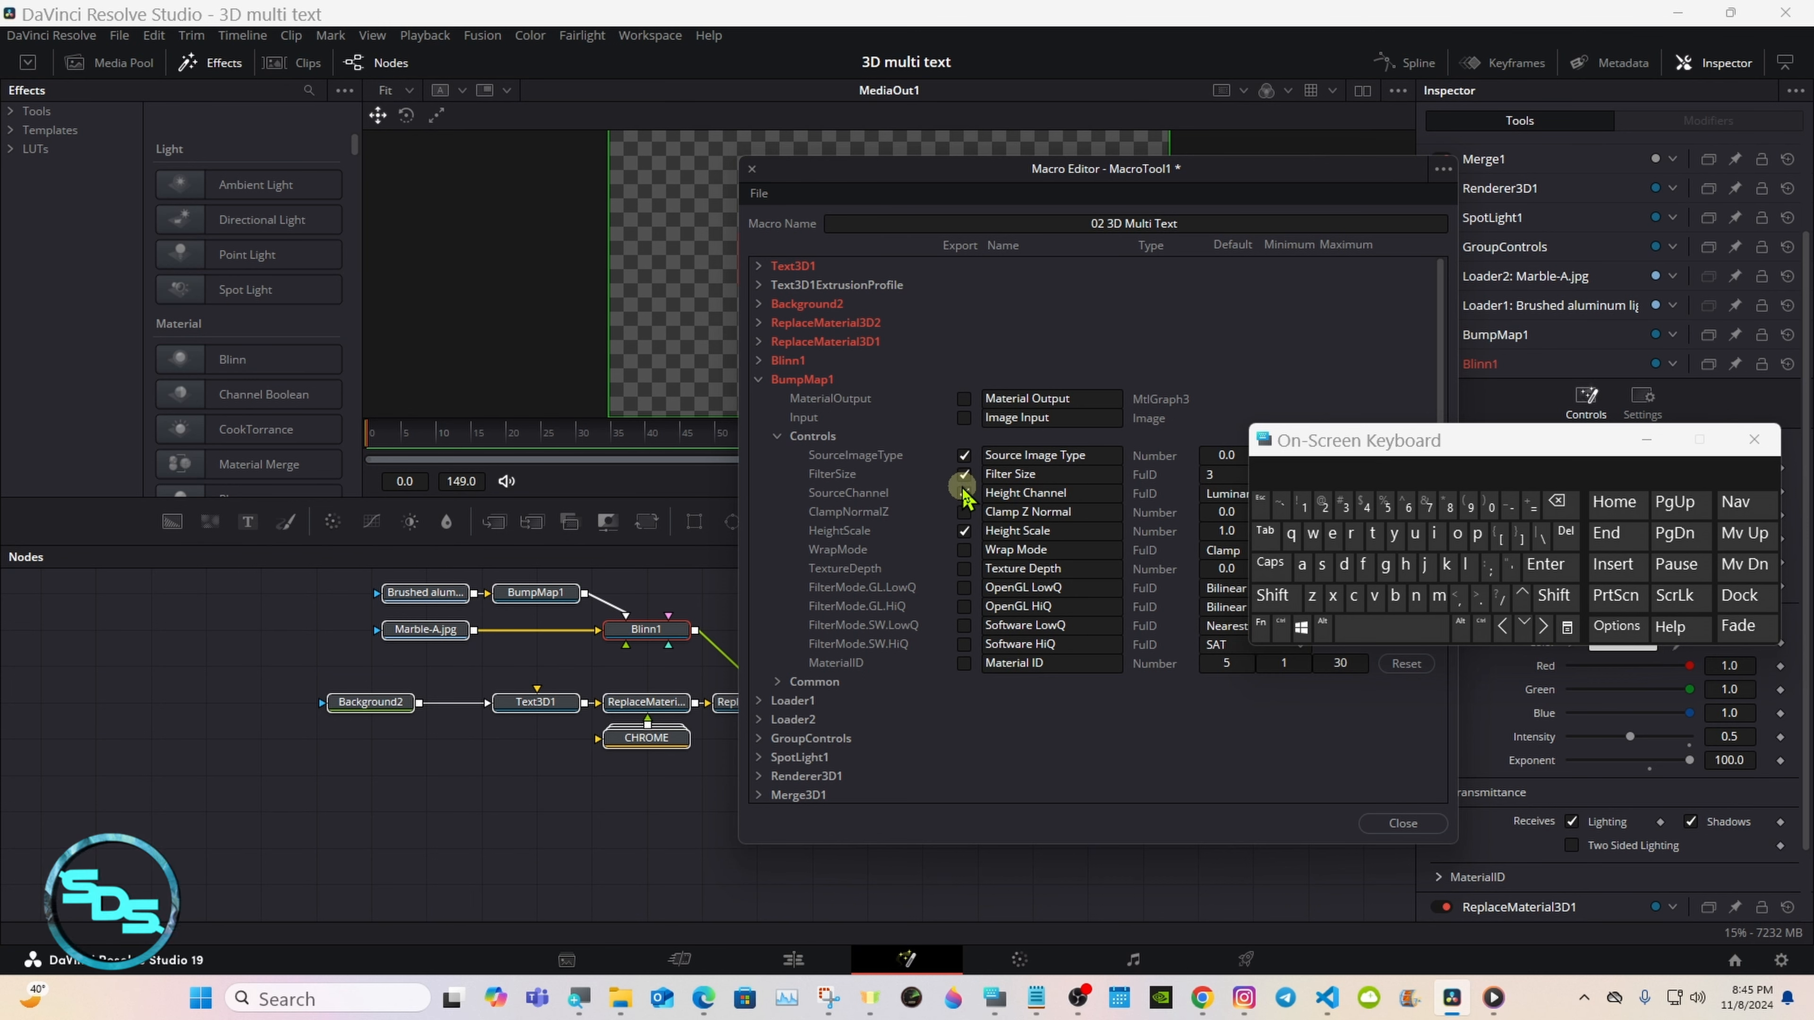
pyautogui.click(964, 493)
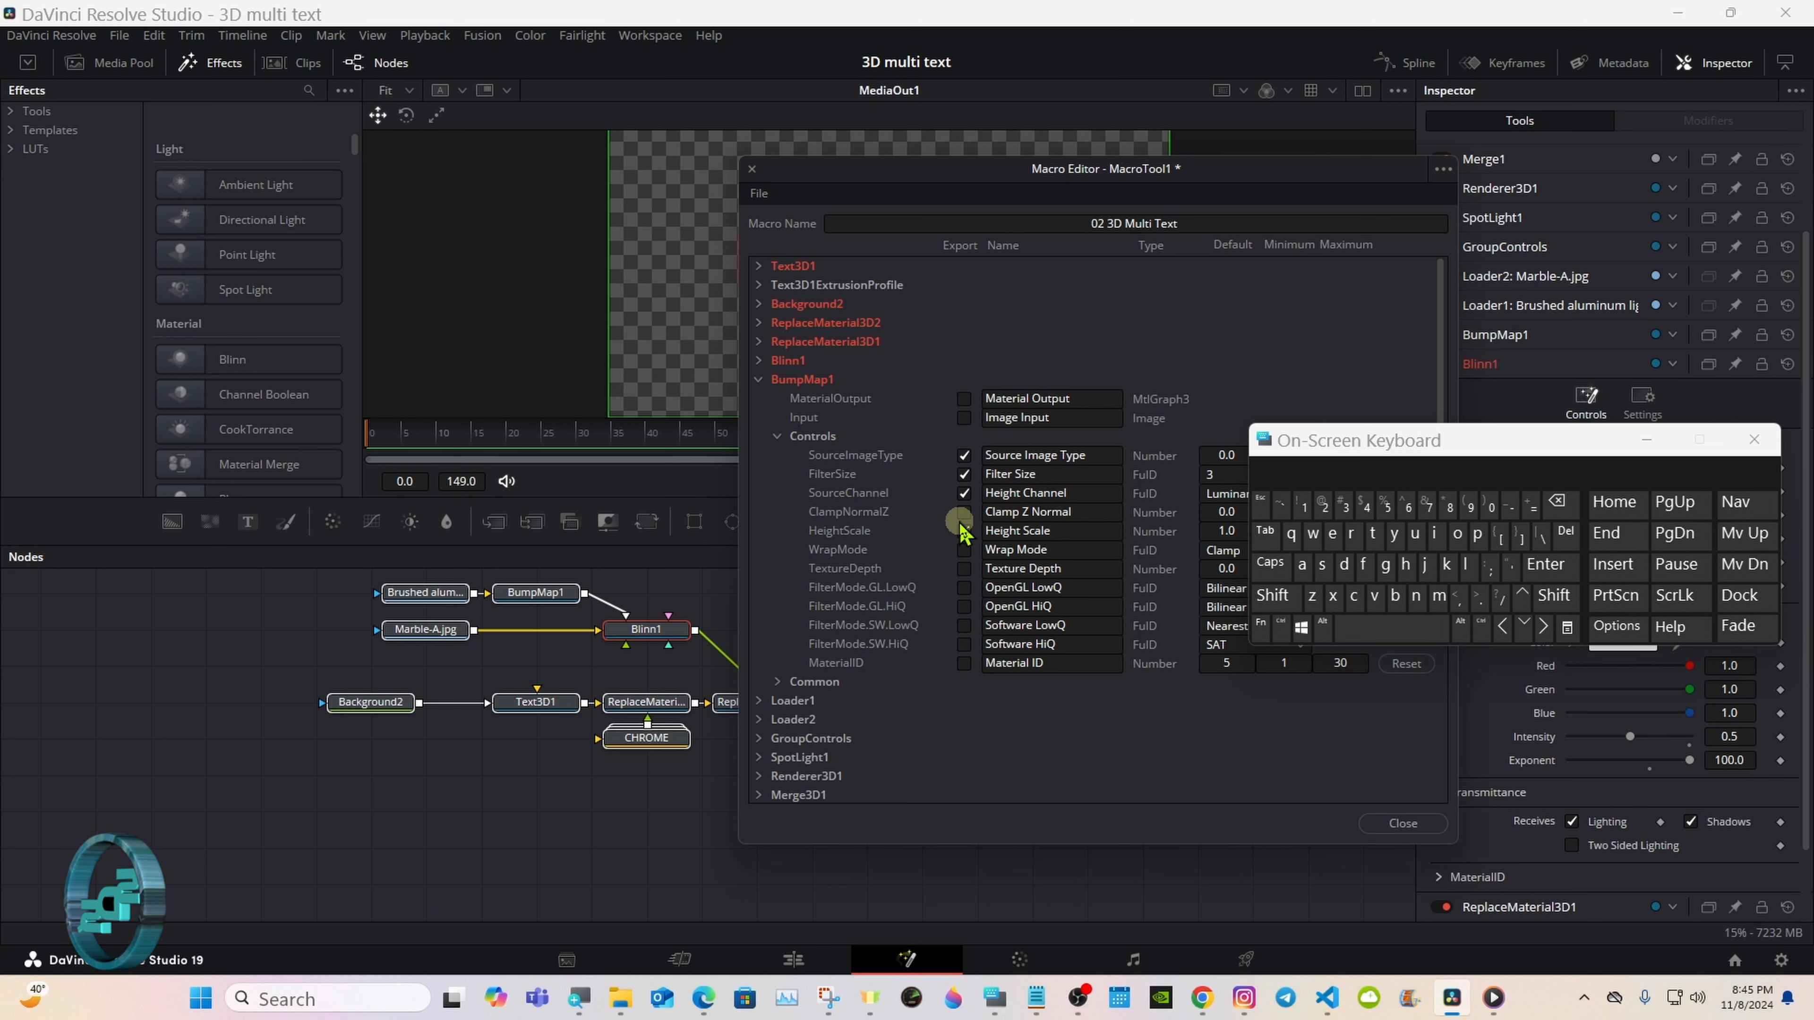
pyautogui.click(965, 512)
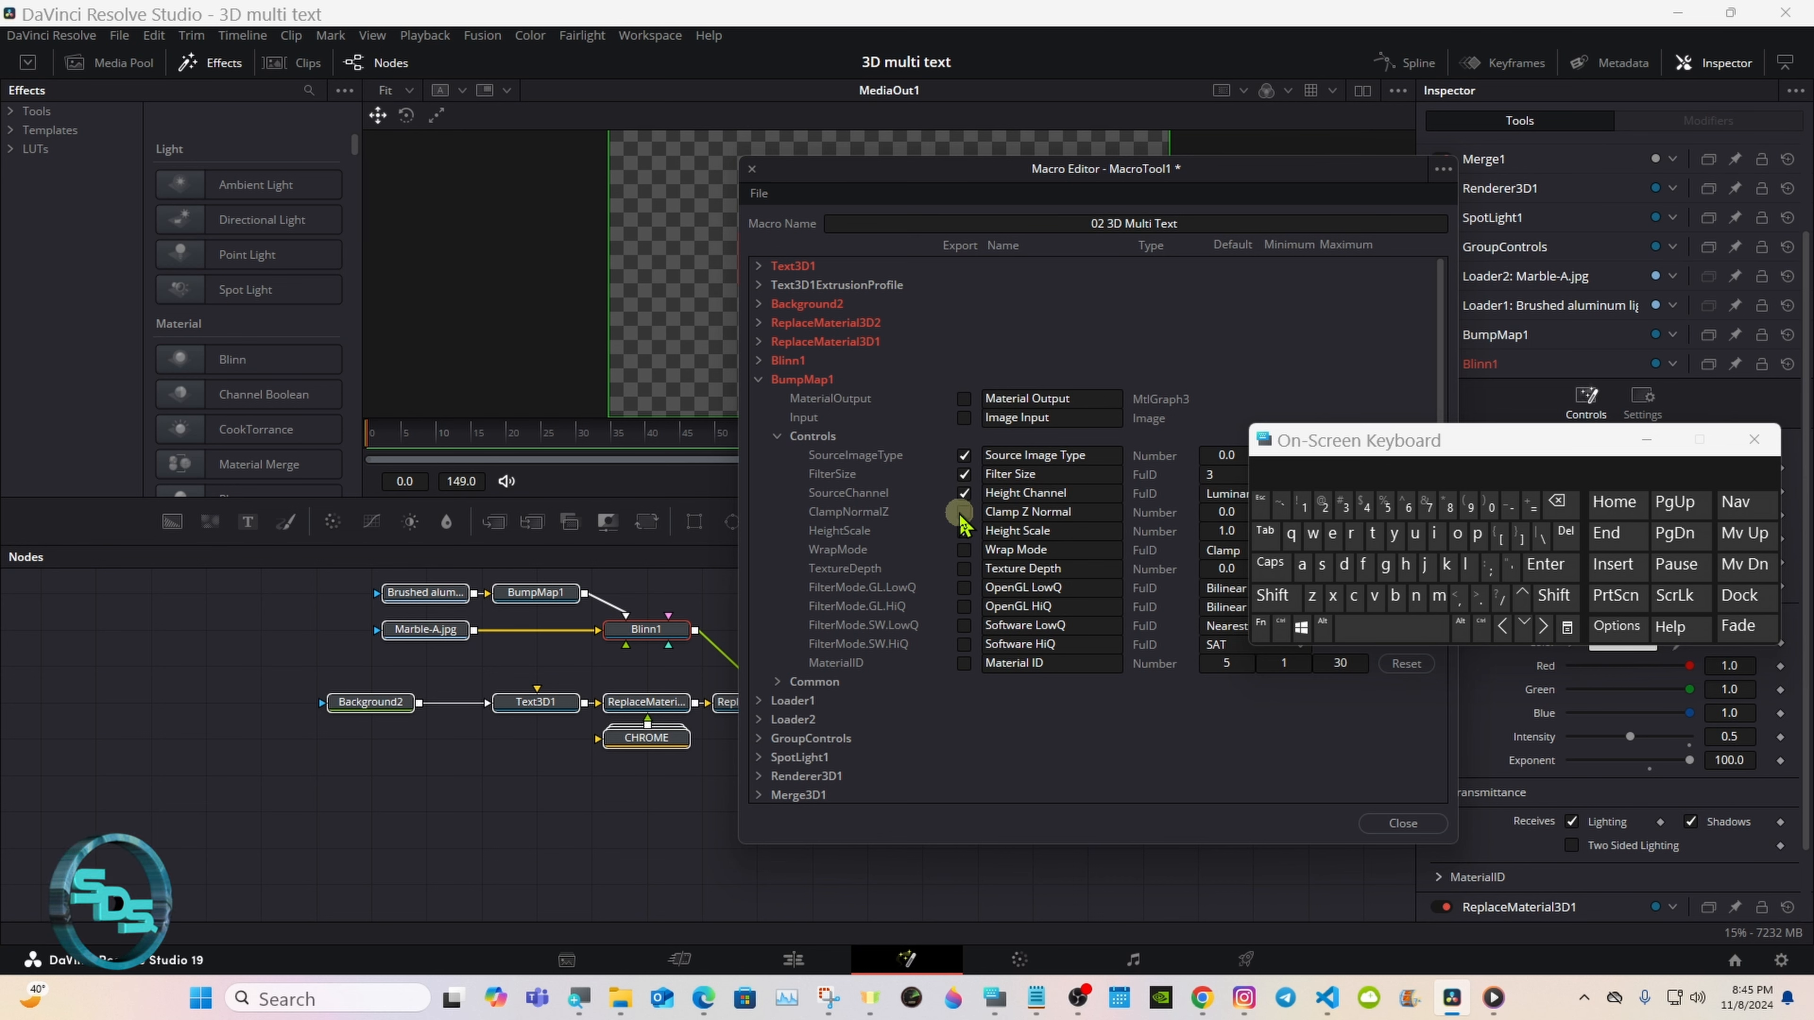
pyautogui.click(963, 512)
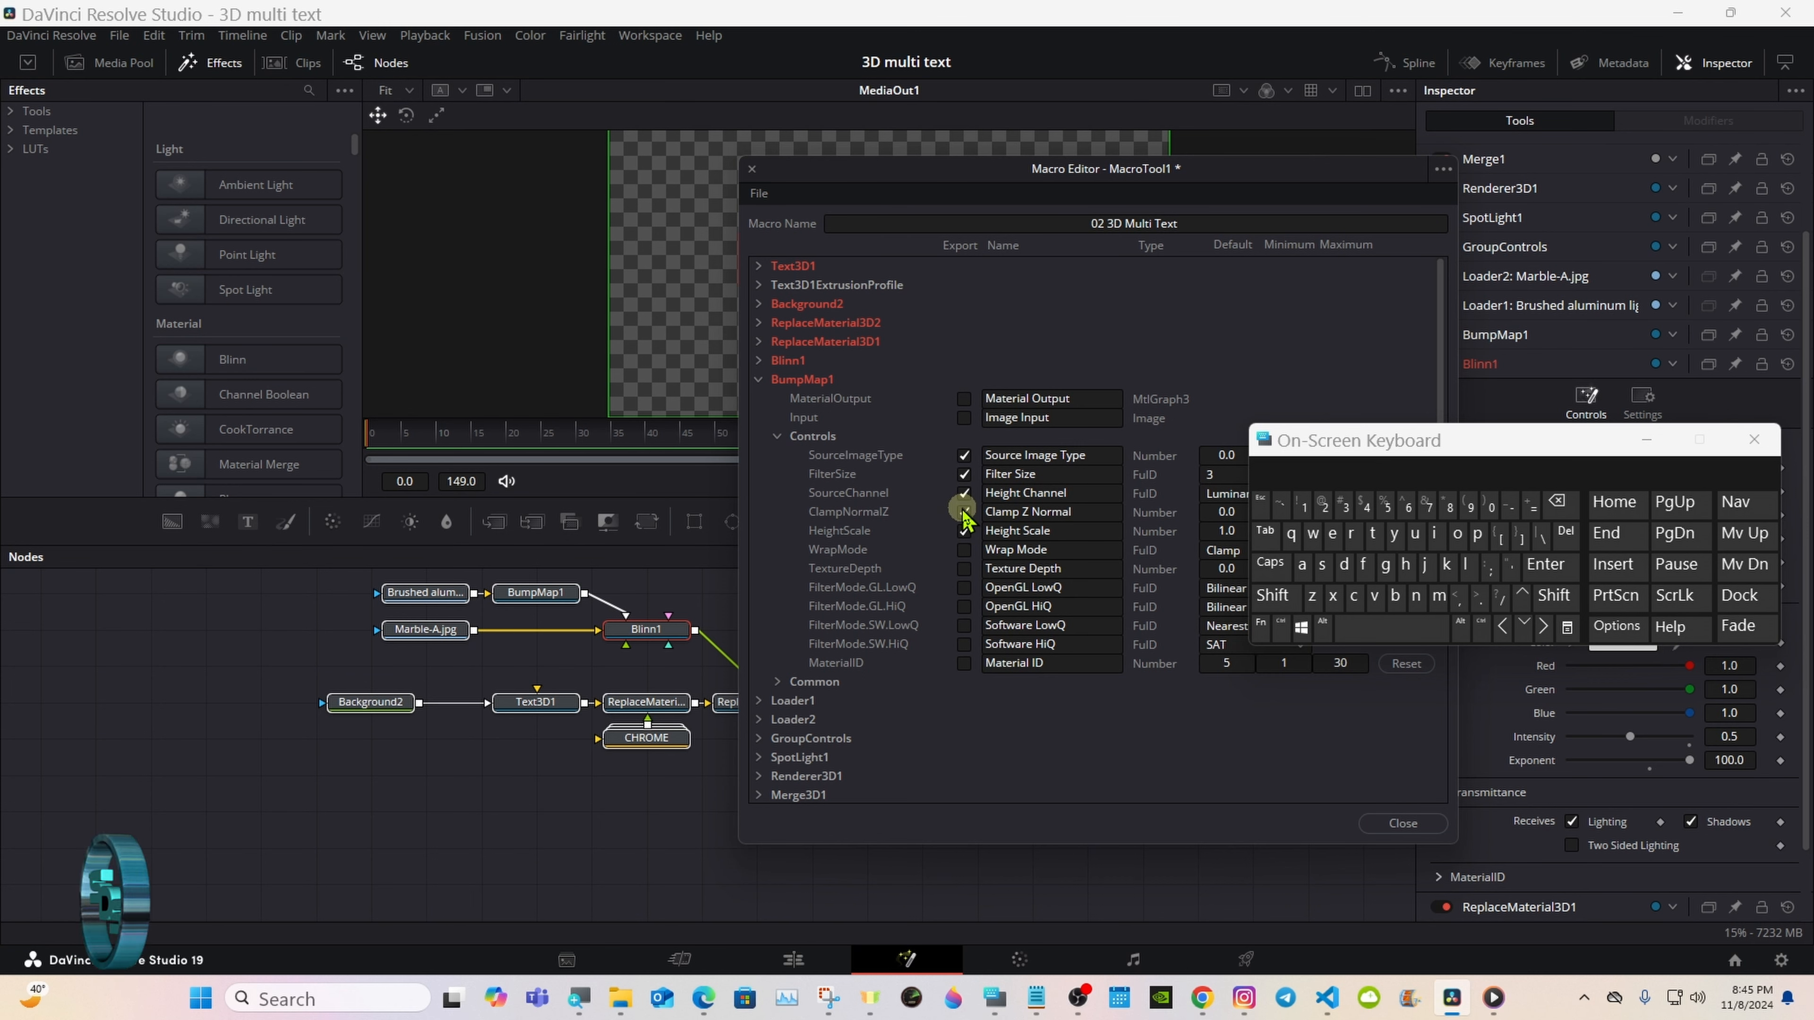
# Step: Collapse BumpMap1 with its Controls section and expand Loader1's parameters
pyautogui.click(778, 436)
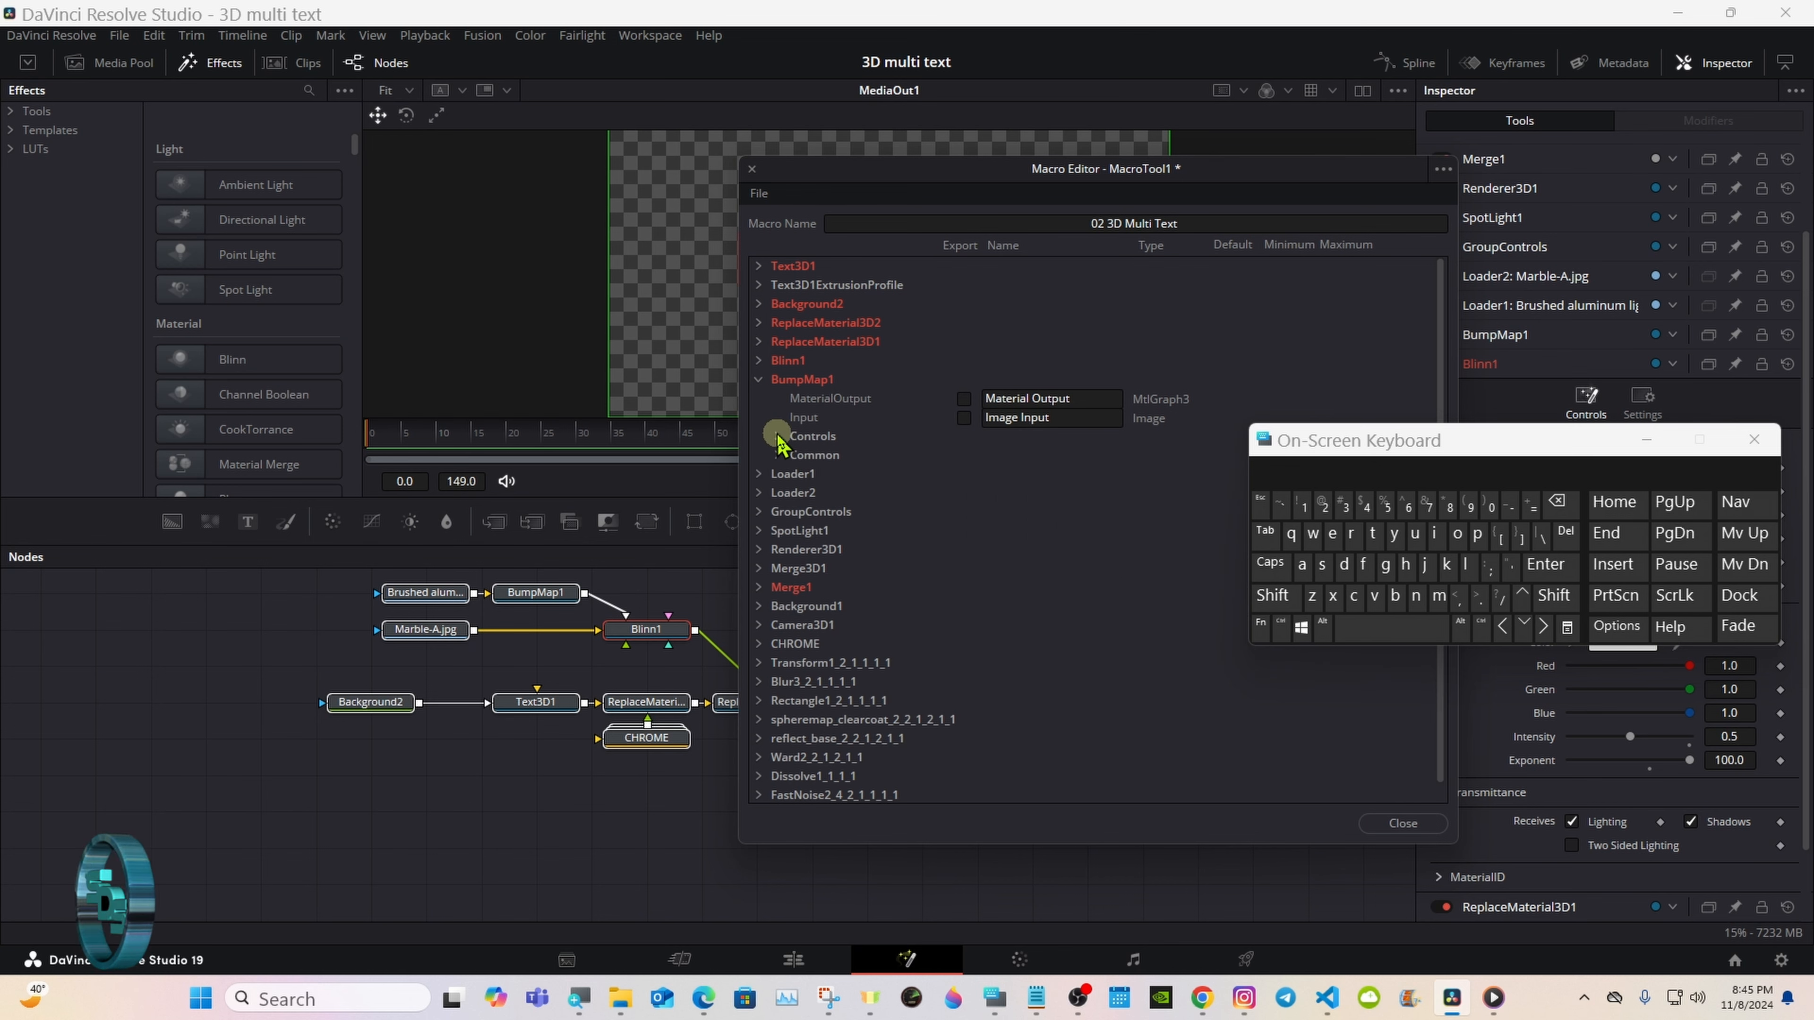
pyautogui.click(759, 379)
pyautogui.click(759, 398)
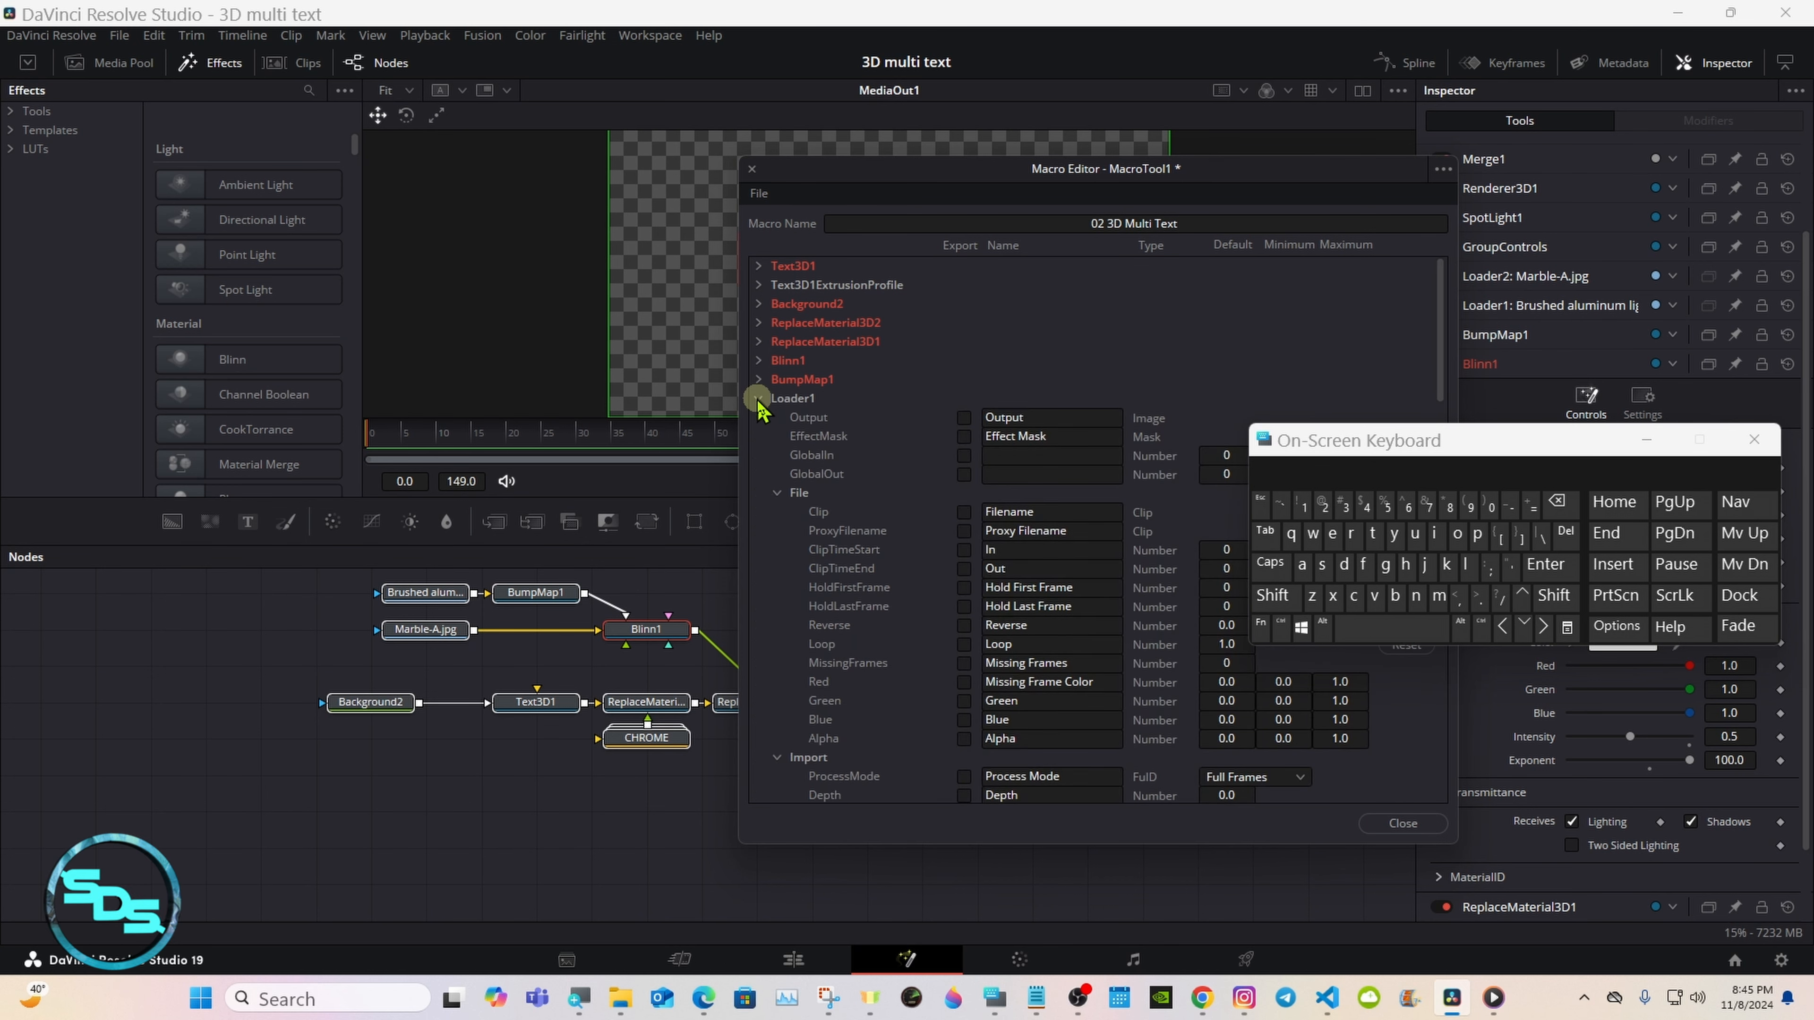
# Step: Export Loader1's Clip control and select the brushed aluminum loader node to inspect its file settings
pyautogui.click(964, 512)
pyautogui.click(1064, 512)
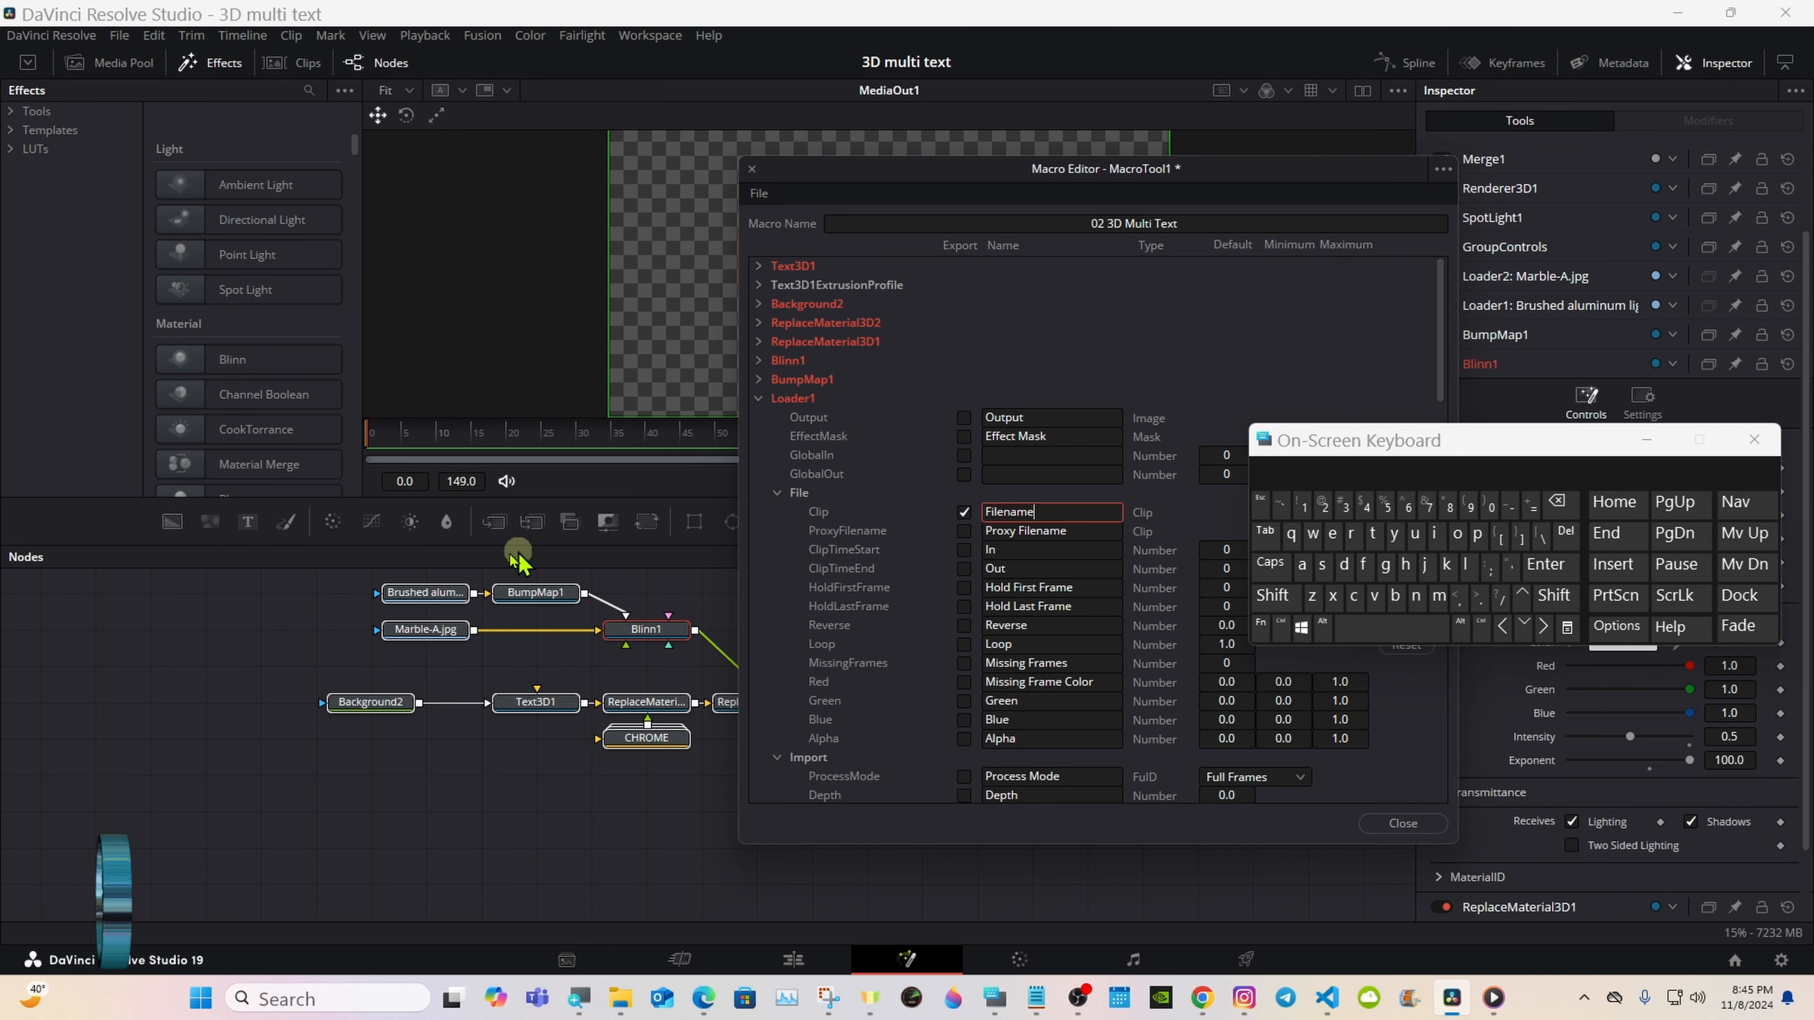
pyautogui.click(399, 595)
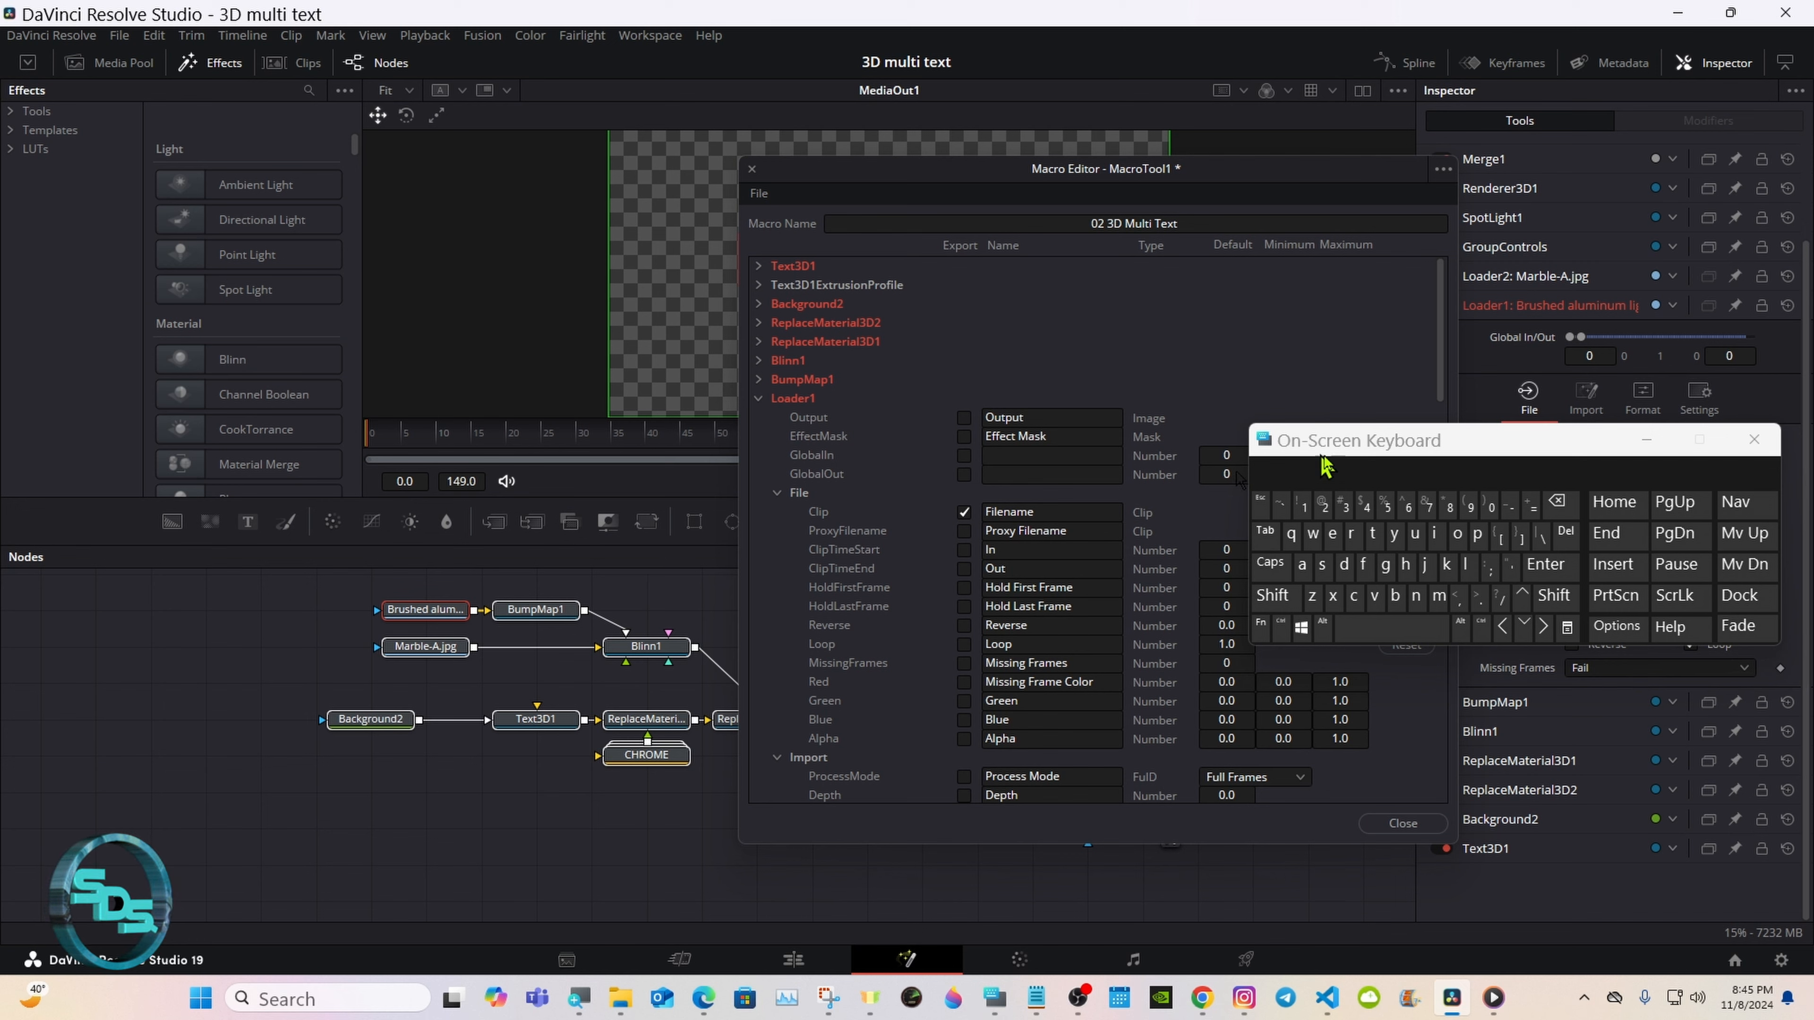
pyautogui.moveTo(1370, 434); pyautogui.dragTo(1192, 700)
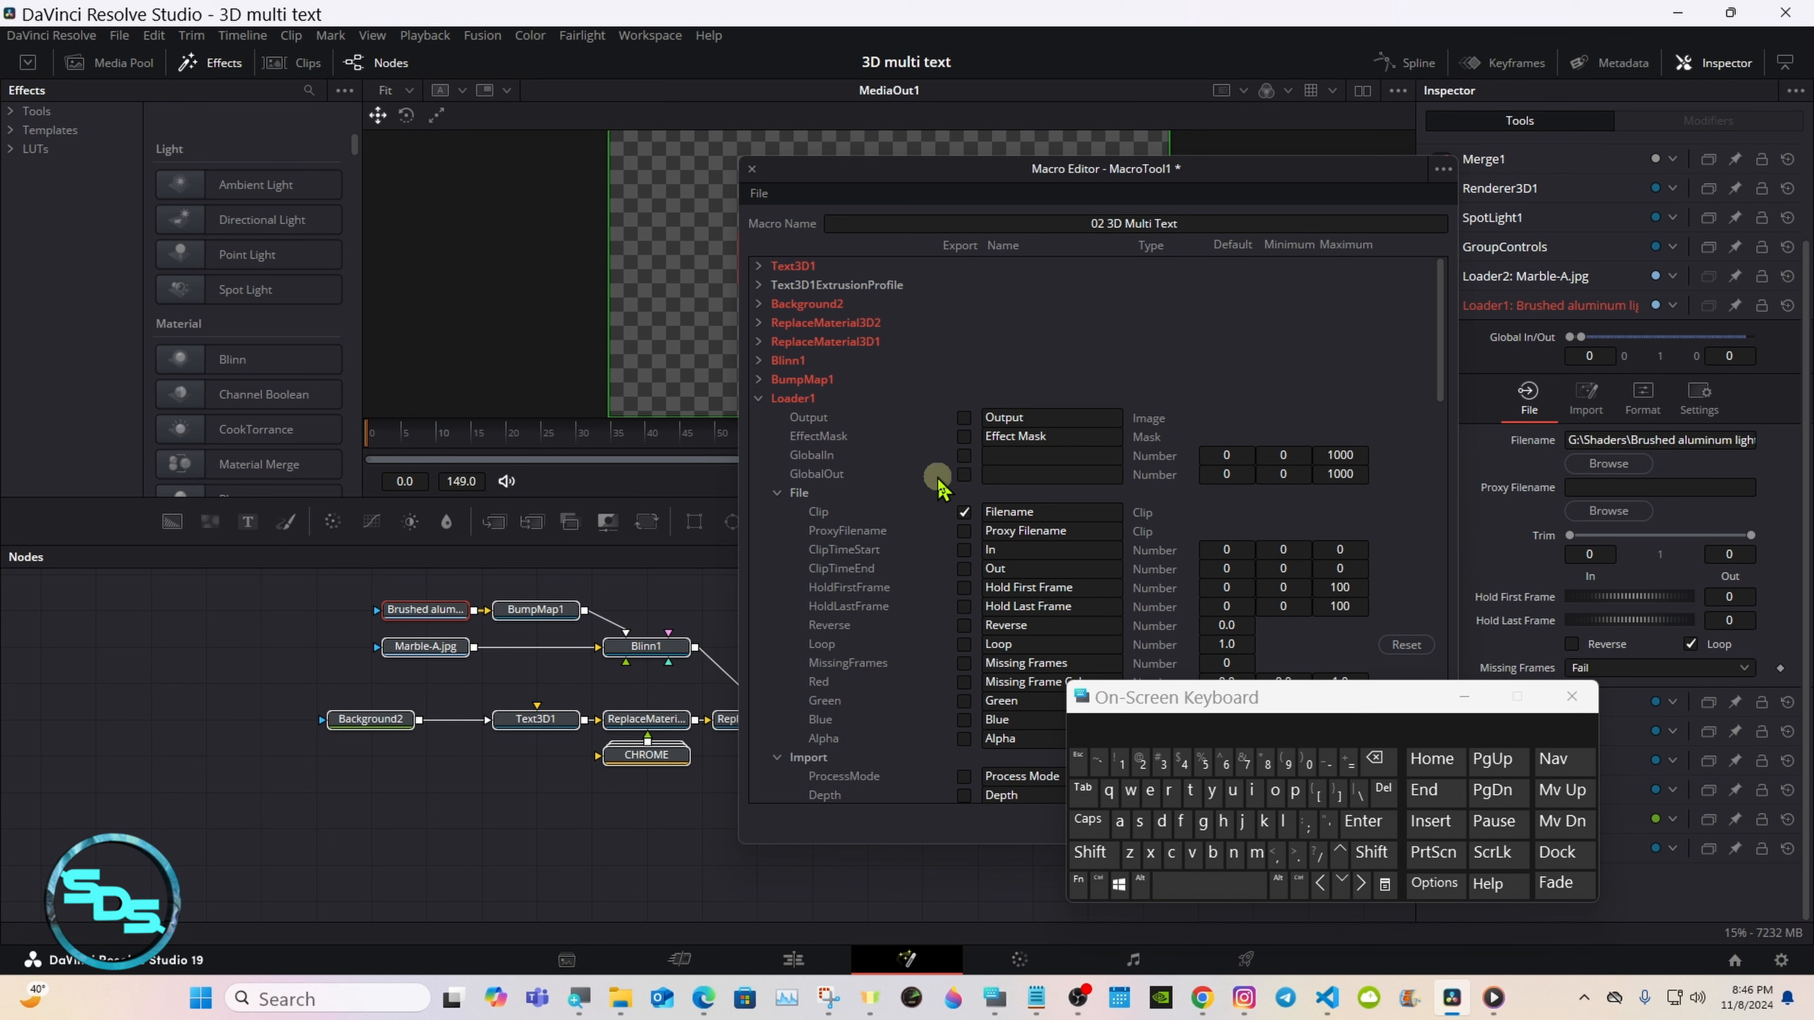
# Step: Rename Loader1's exported Clip control as Textures
pyautogui.click(1039, 511)
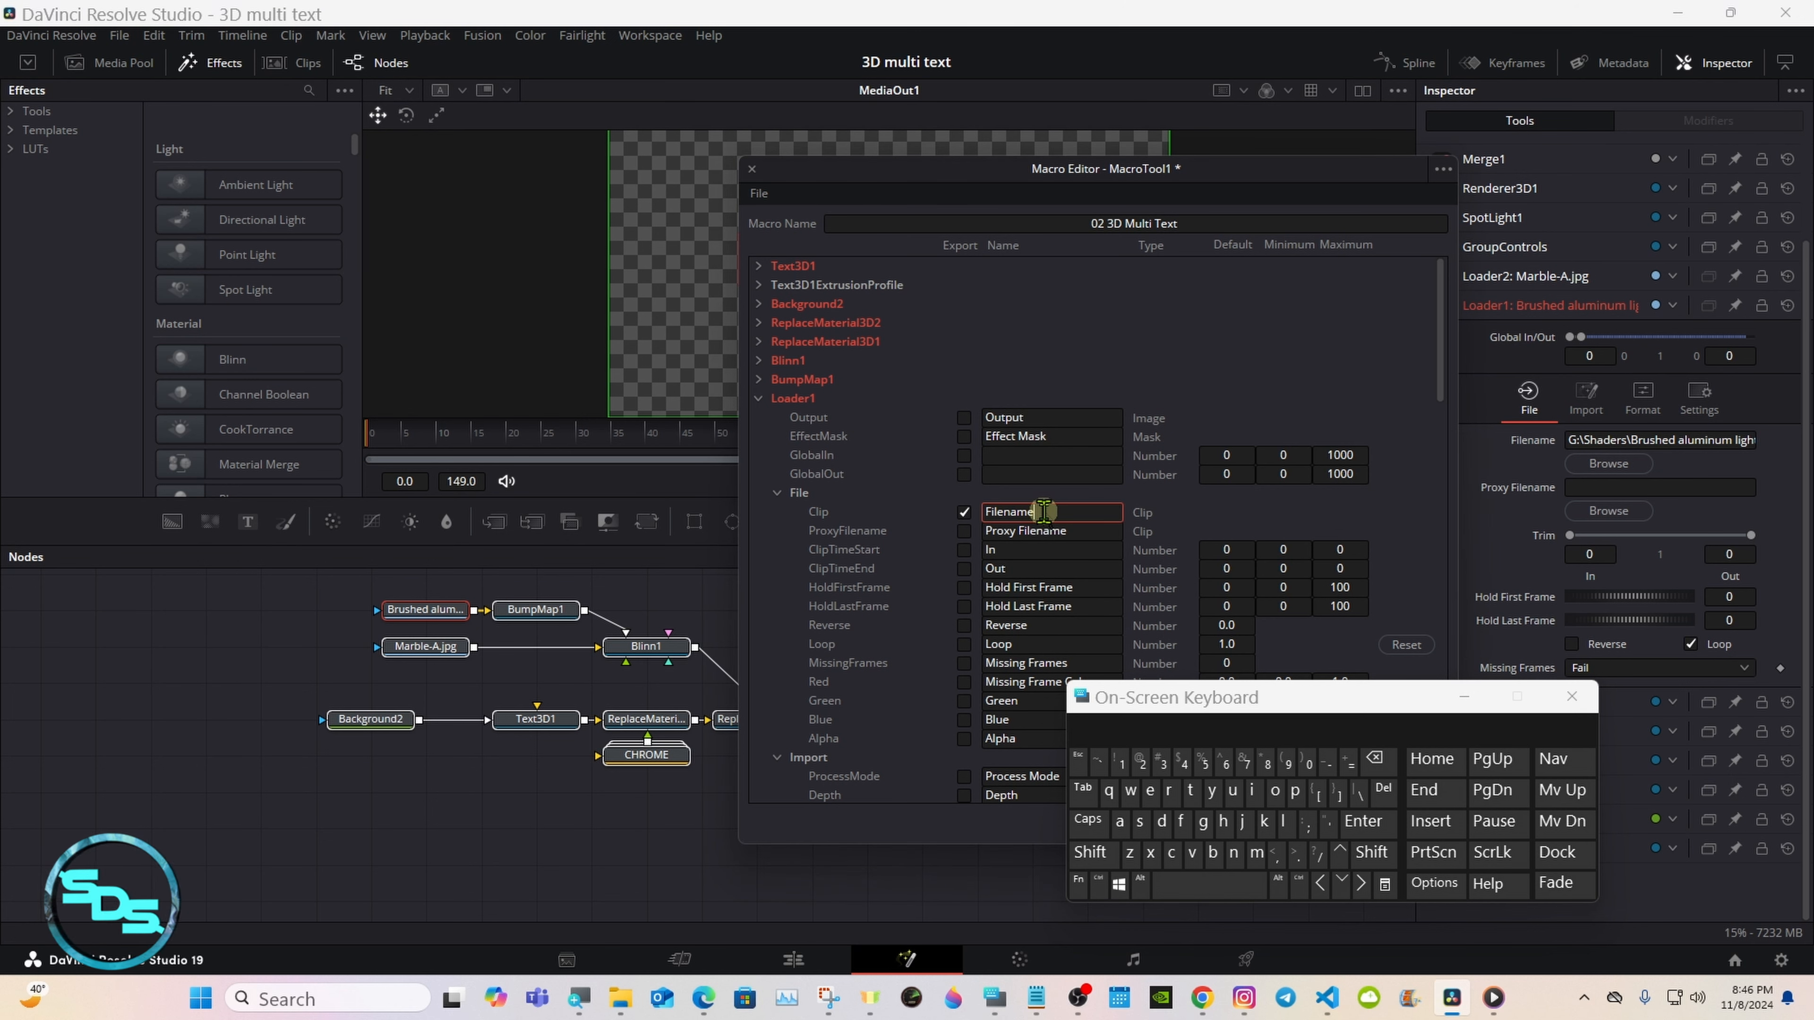
pyautogui.click(1378, 760)
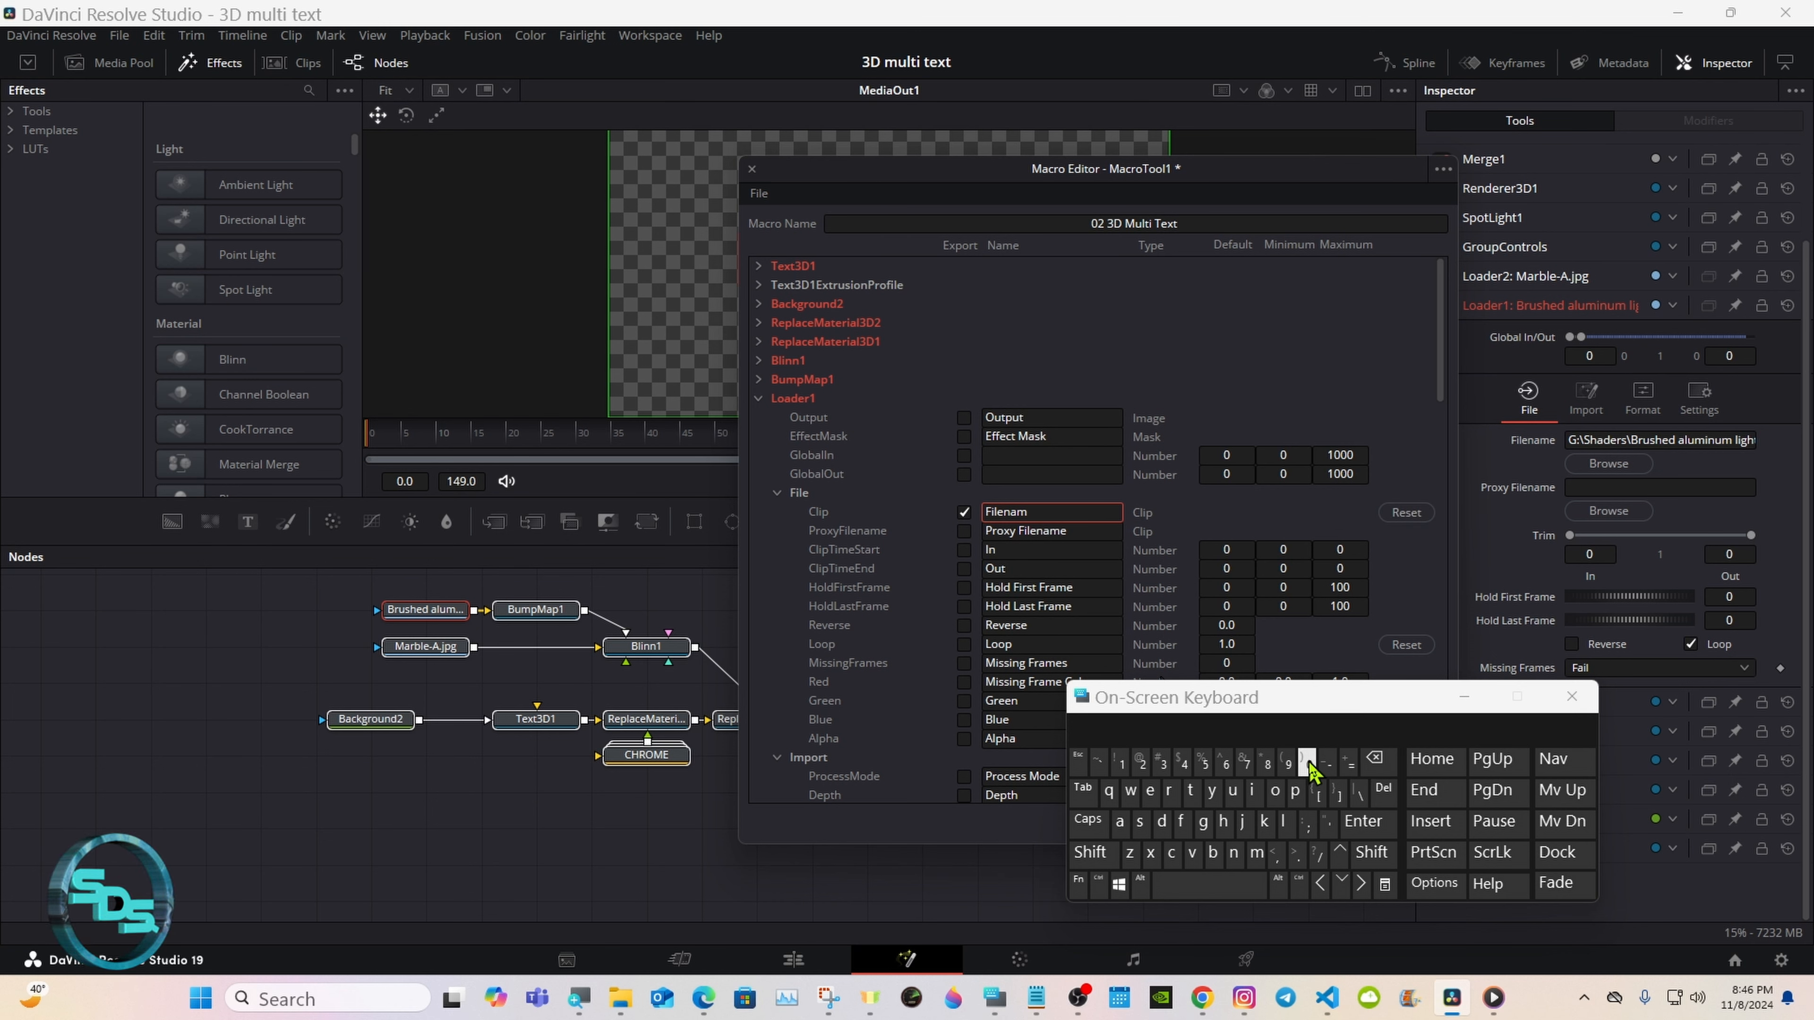
pyautogui.click(1377, 760)
pyautogui.click(1091, 852)
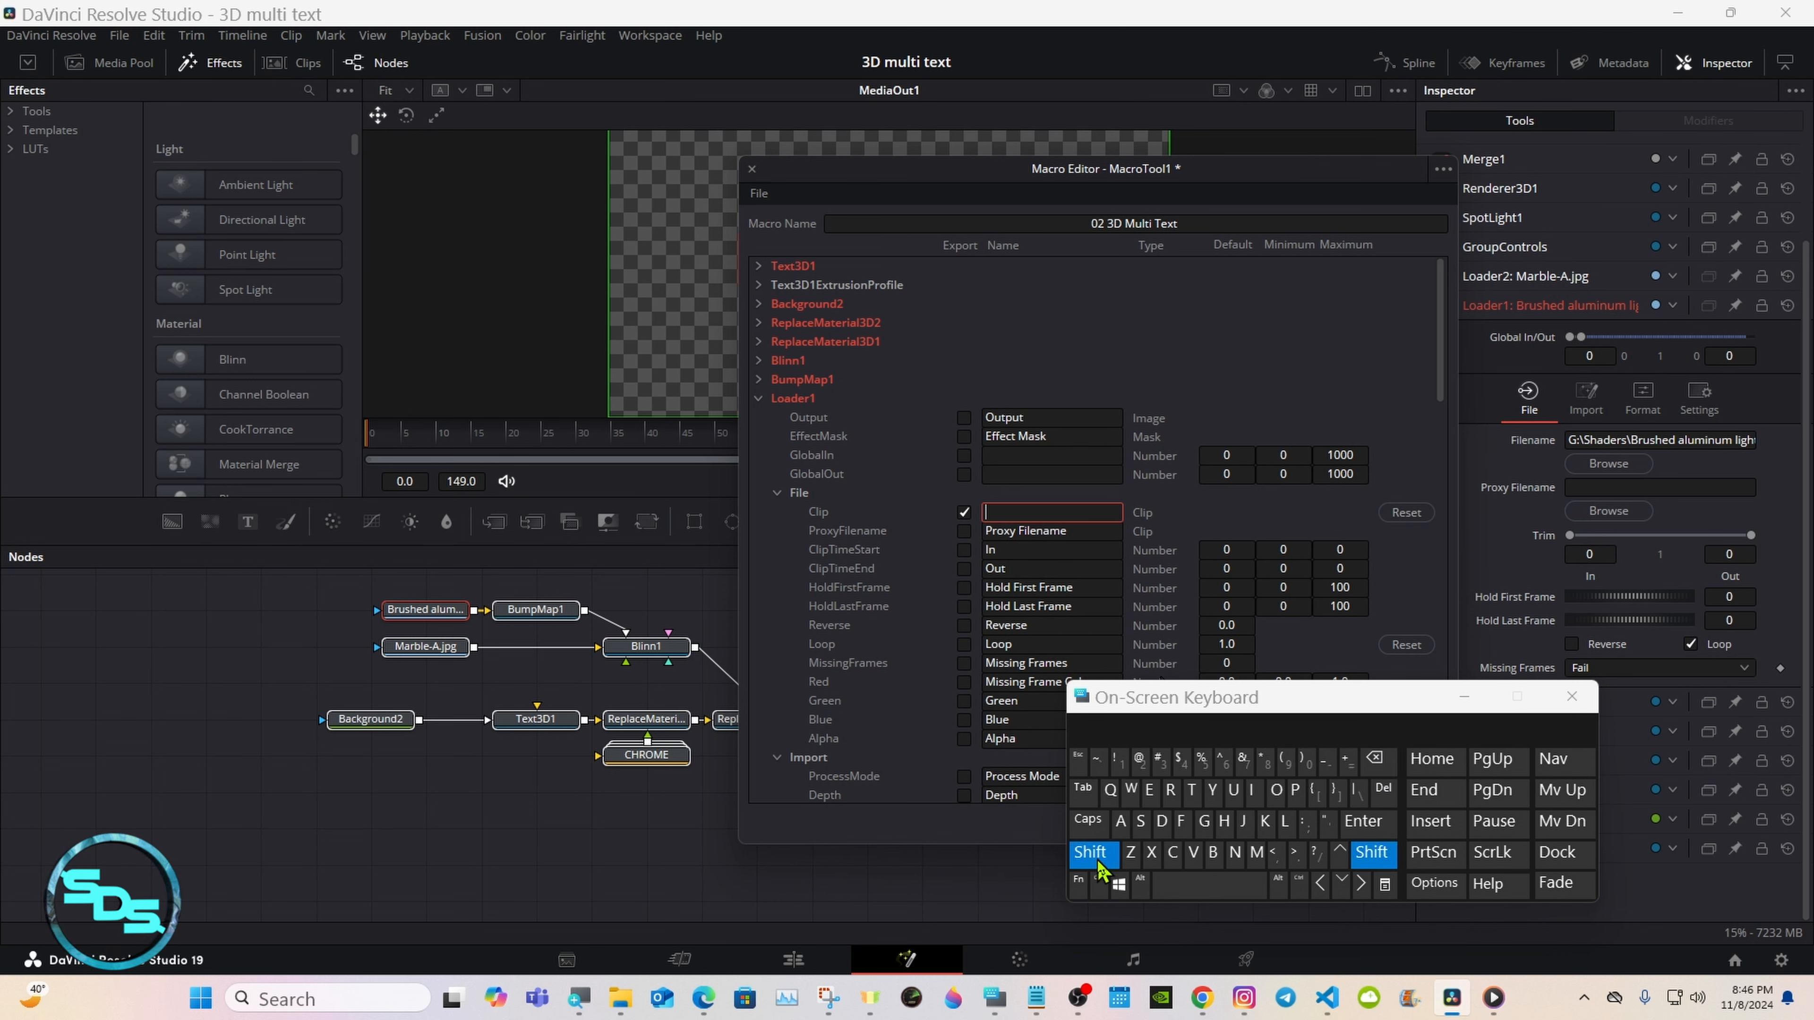
pyautogui.click(1190, 790)
pyautogui.click(1157, 793)
pyautogui.click(1150, 852)
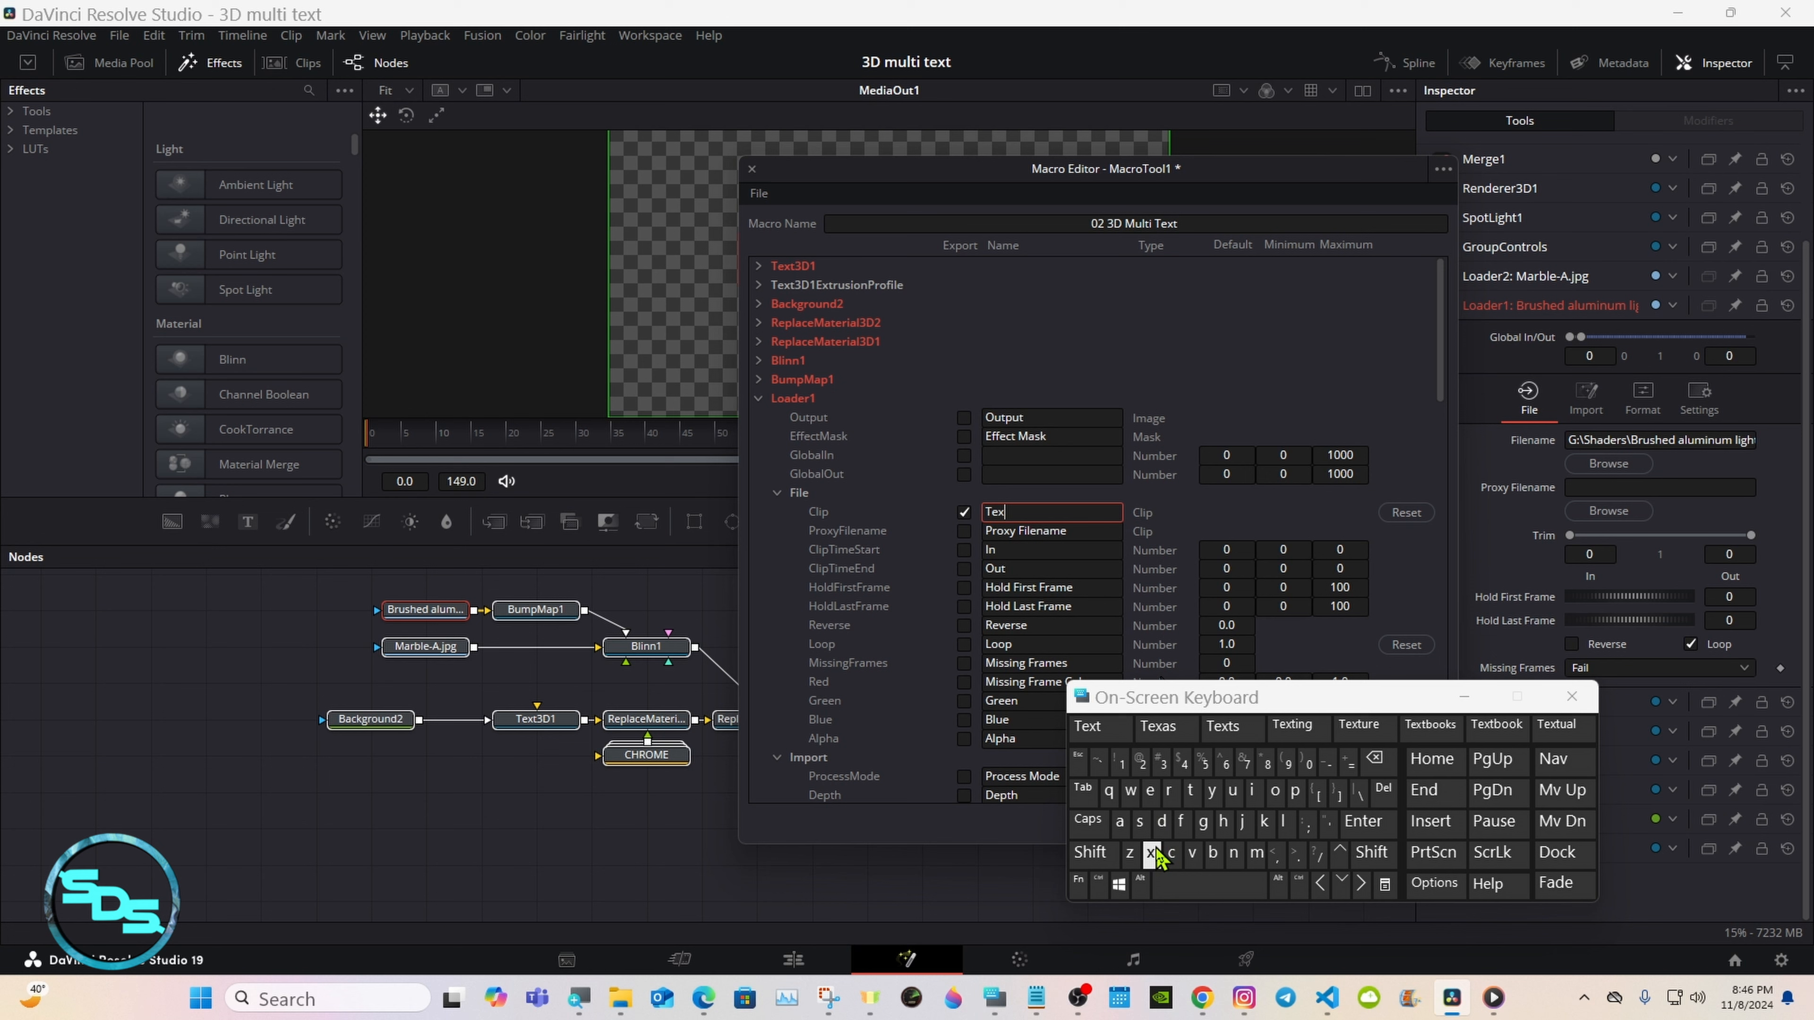
pyautogui.click(1190, 790)
pyautogui.click(1222, 736)
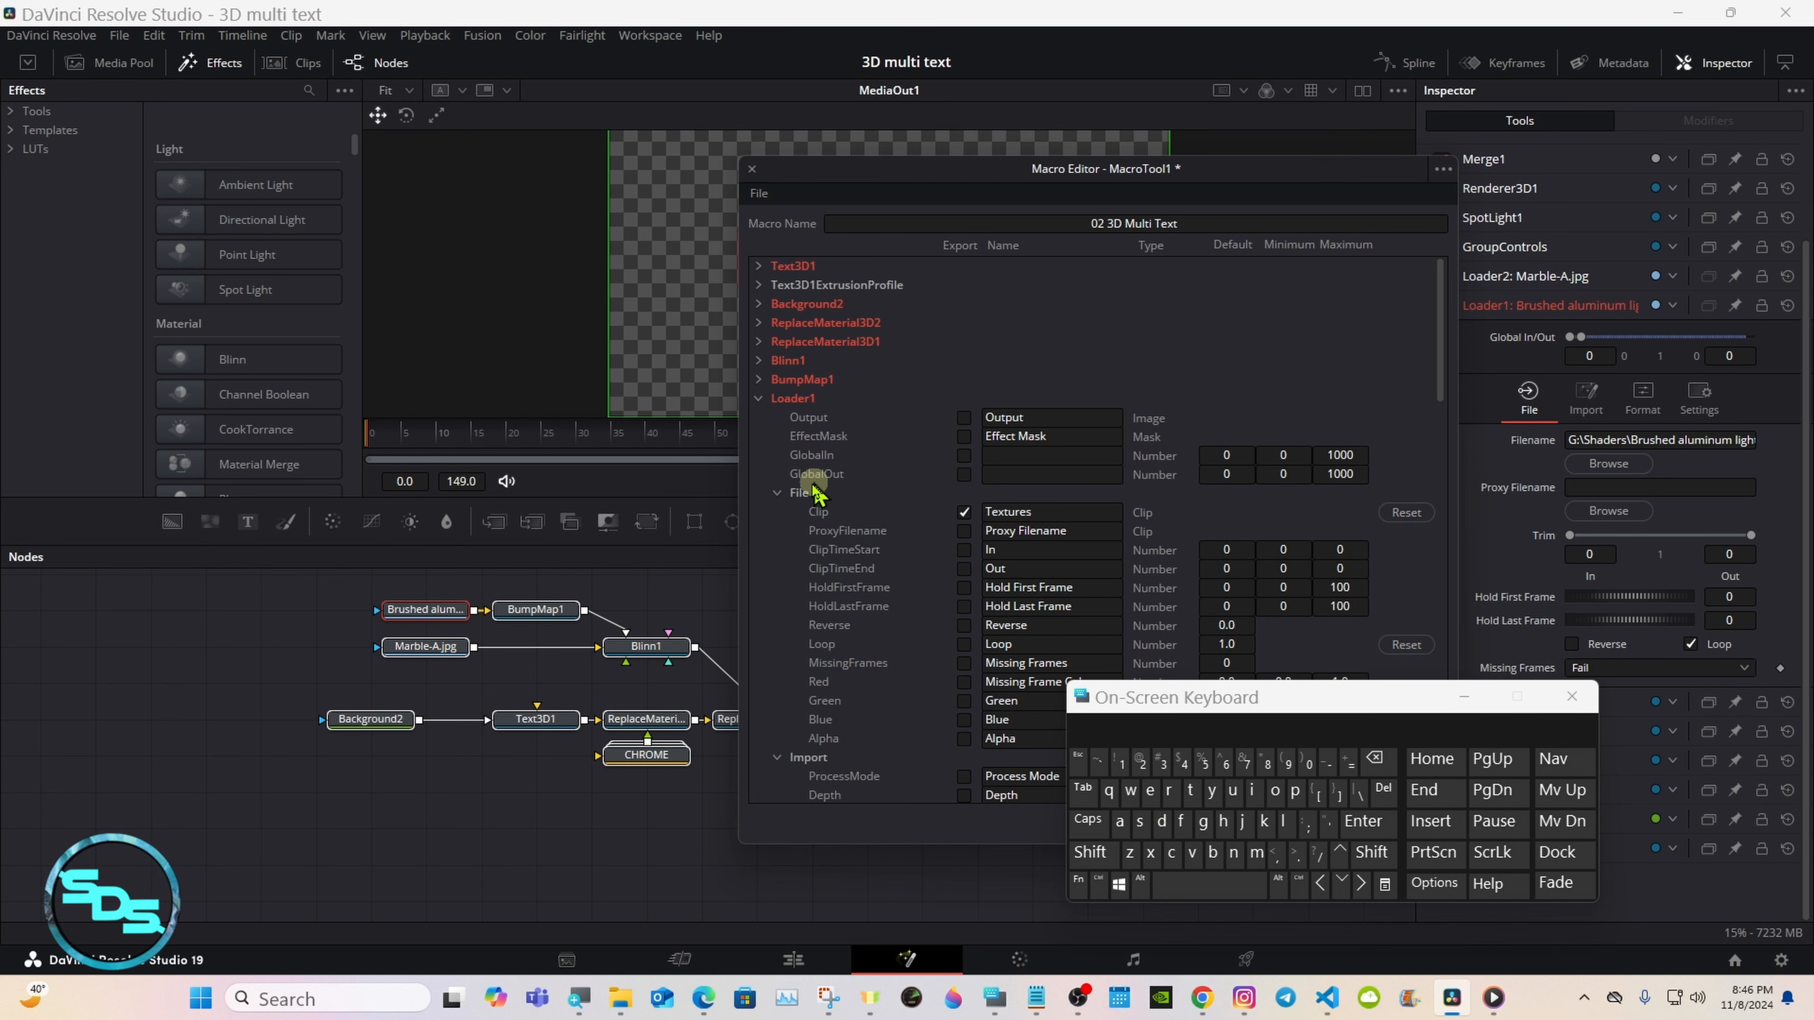
# Step: Collapse Loader1 with its File section and expand Loader2's parameters
pyautogui.click(777, 492)
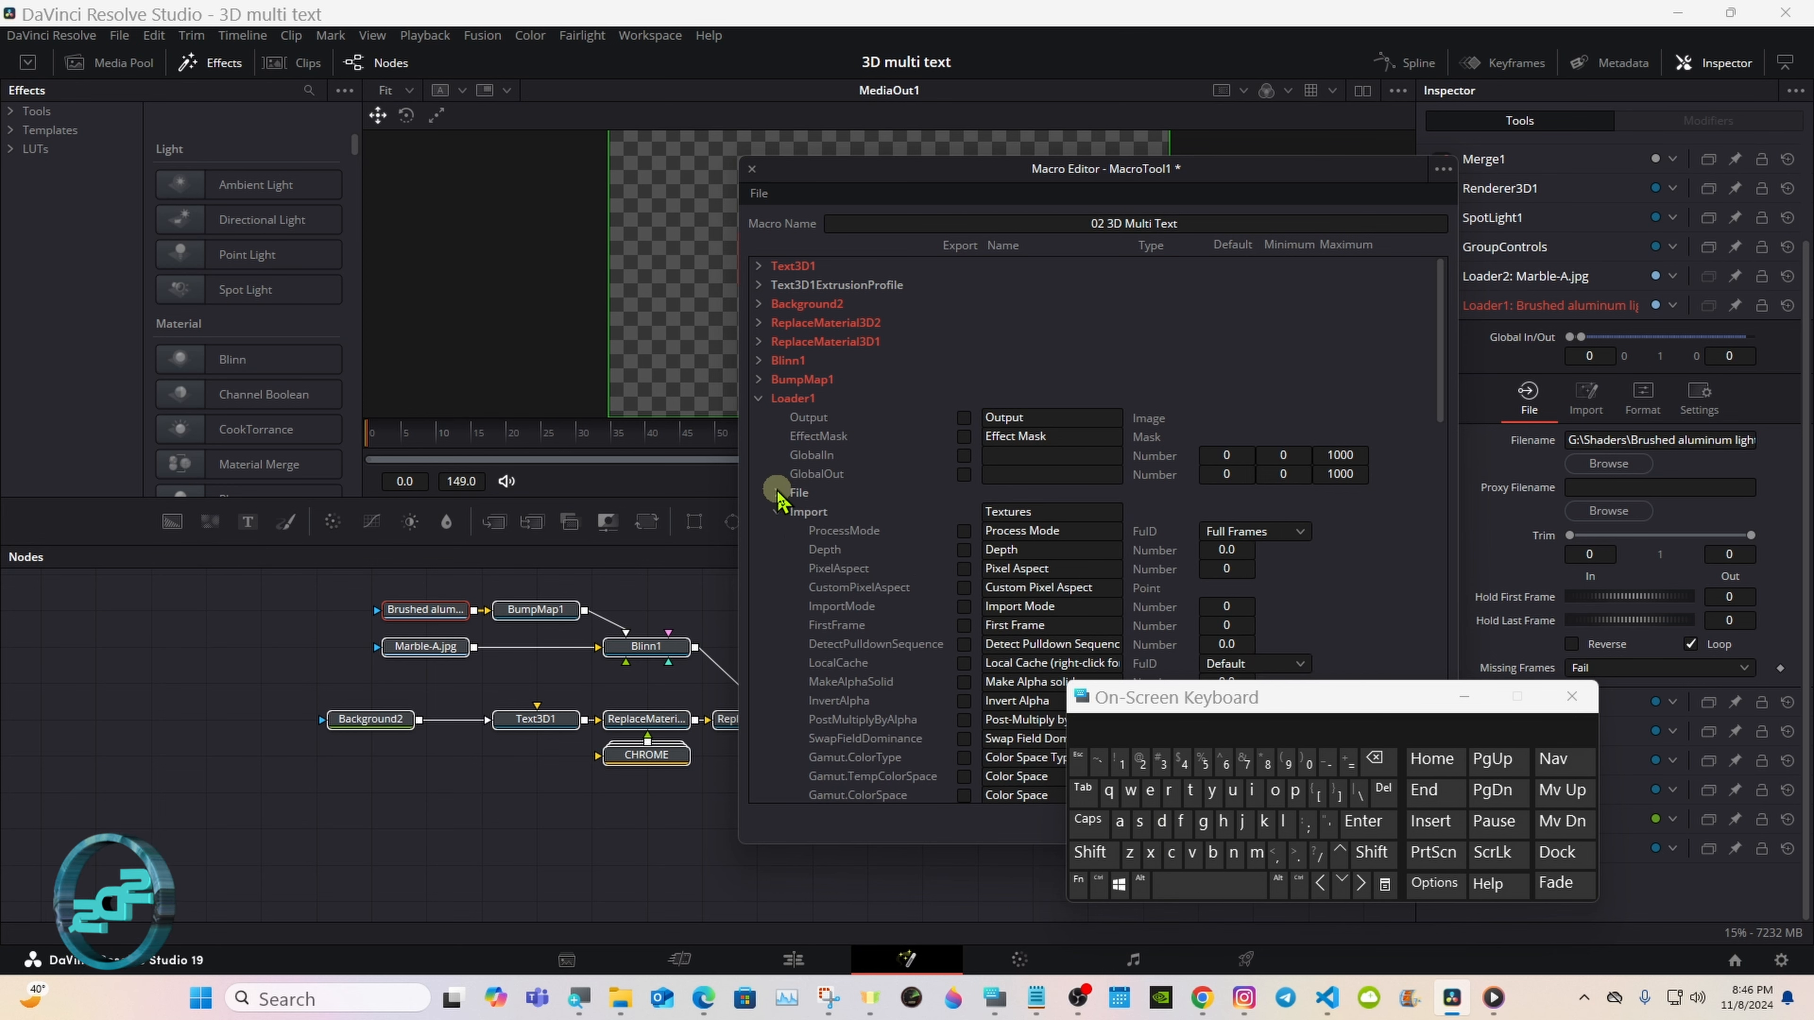
pyautogui.click(759, 398)
pyautogui.click(758, 416)
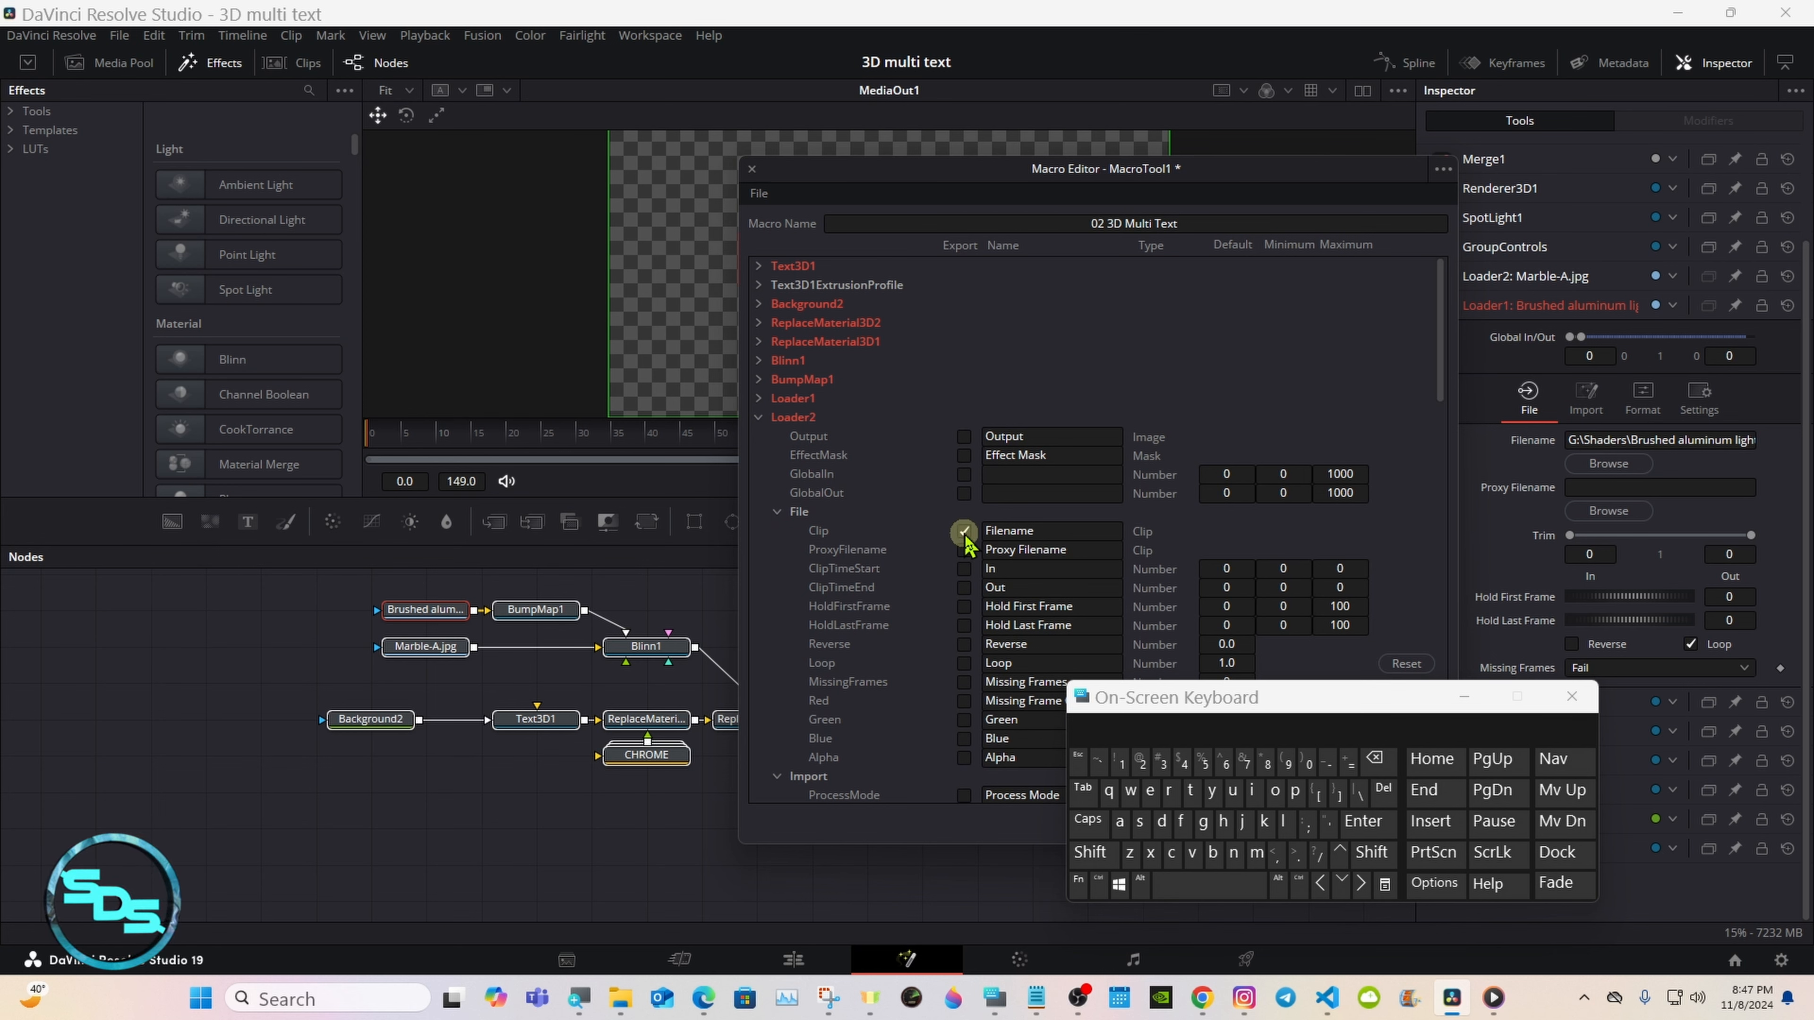
# Step: Export Loader2's Clip control under the name Shaders
pyautogui.doubleClick(1033, 529)
pyautogui.click(1377, 760)
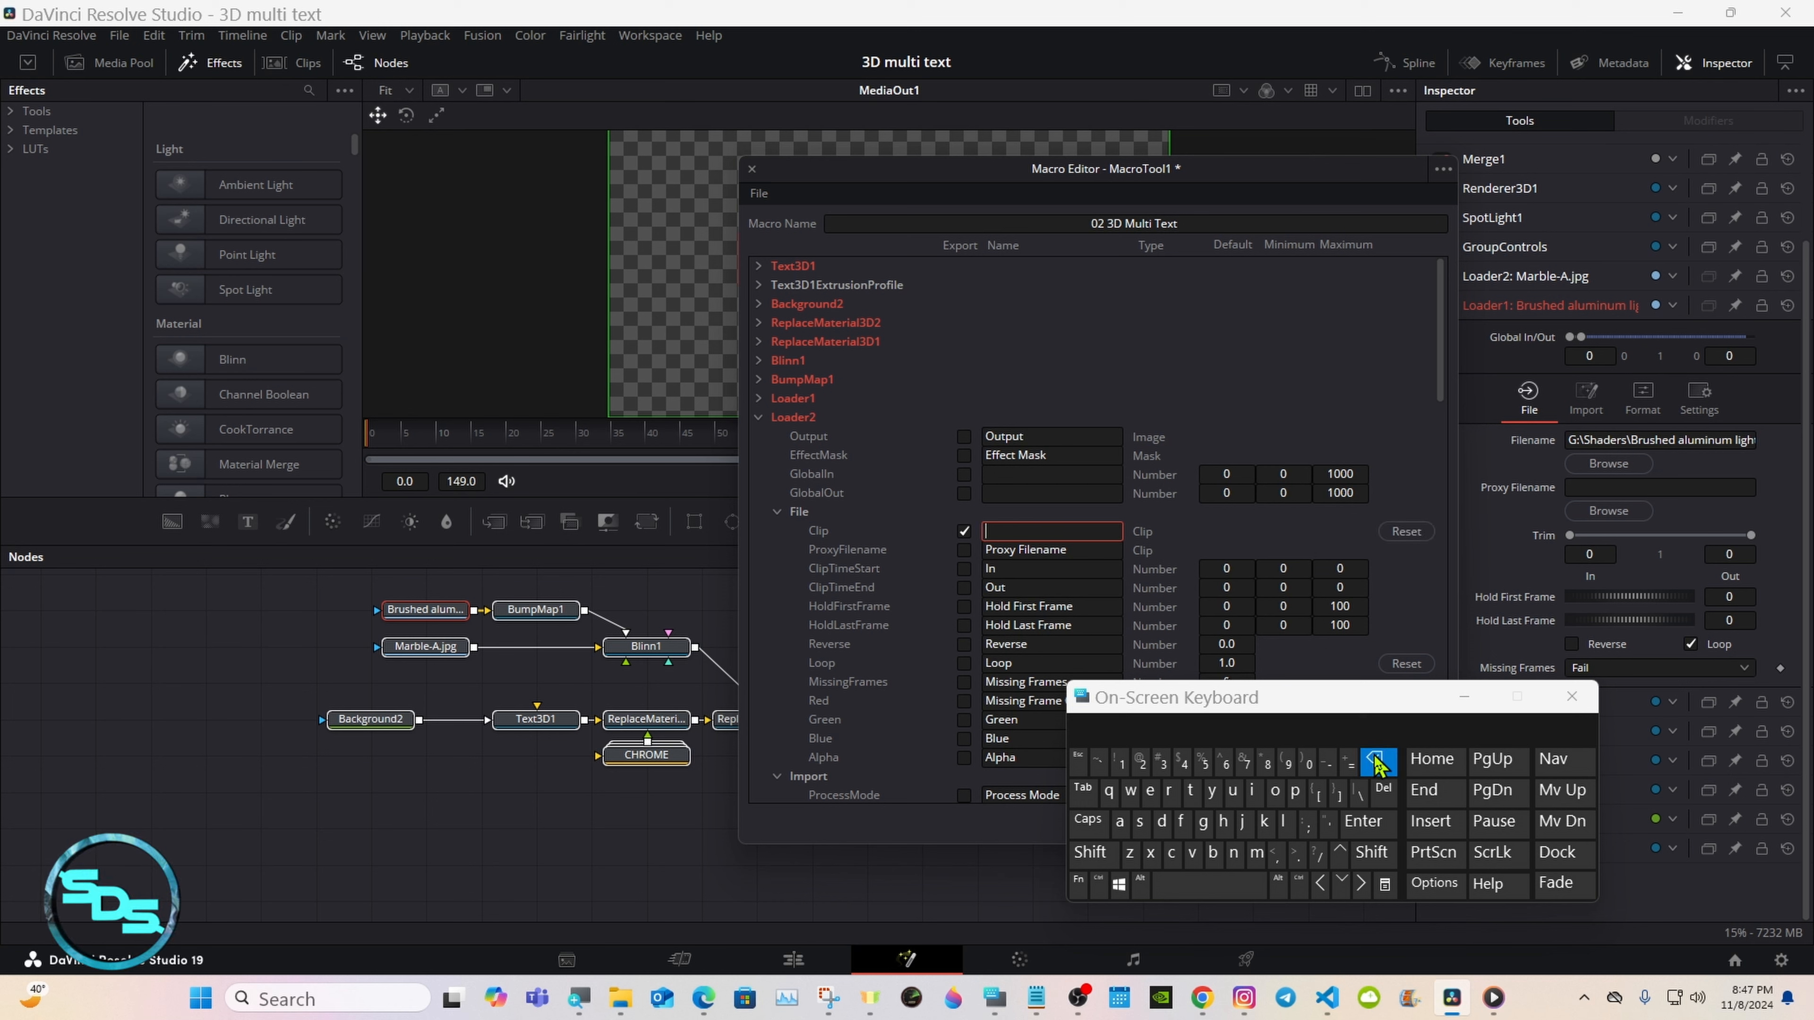
pyautogui.click(1091, 853)
pyautogui.click(1140, 821)
pyautogui.click(1223, 821)
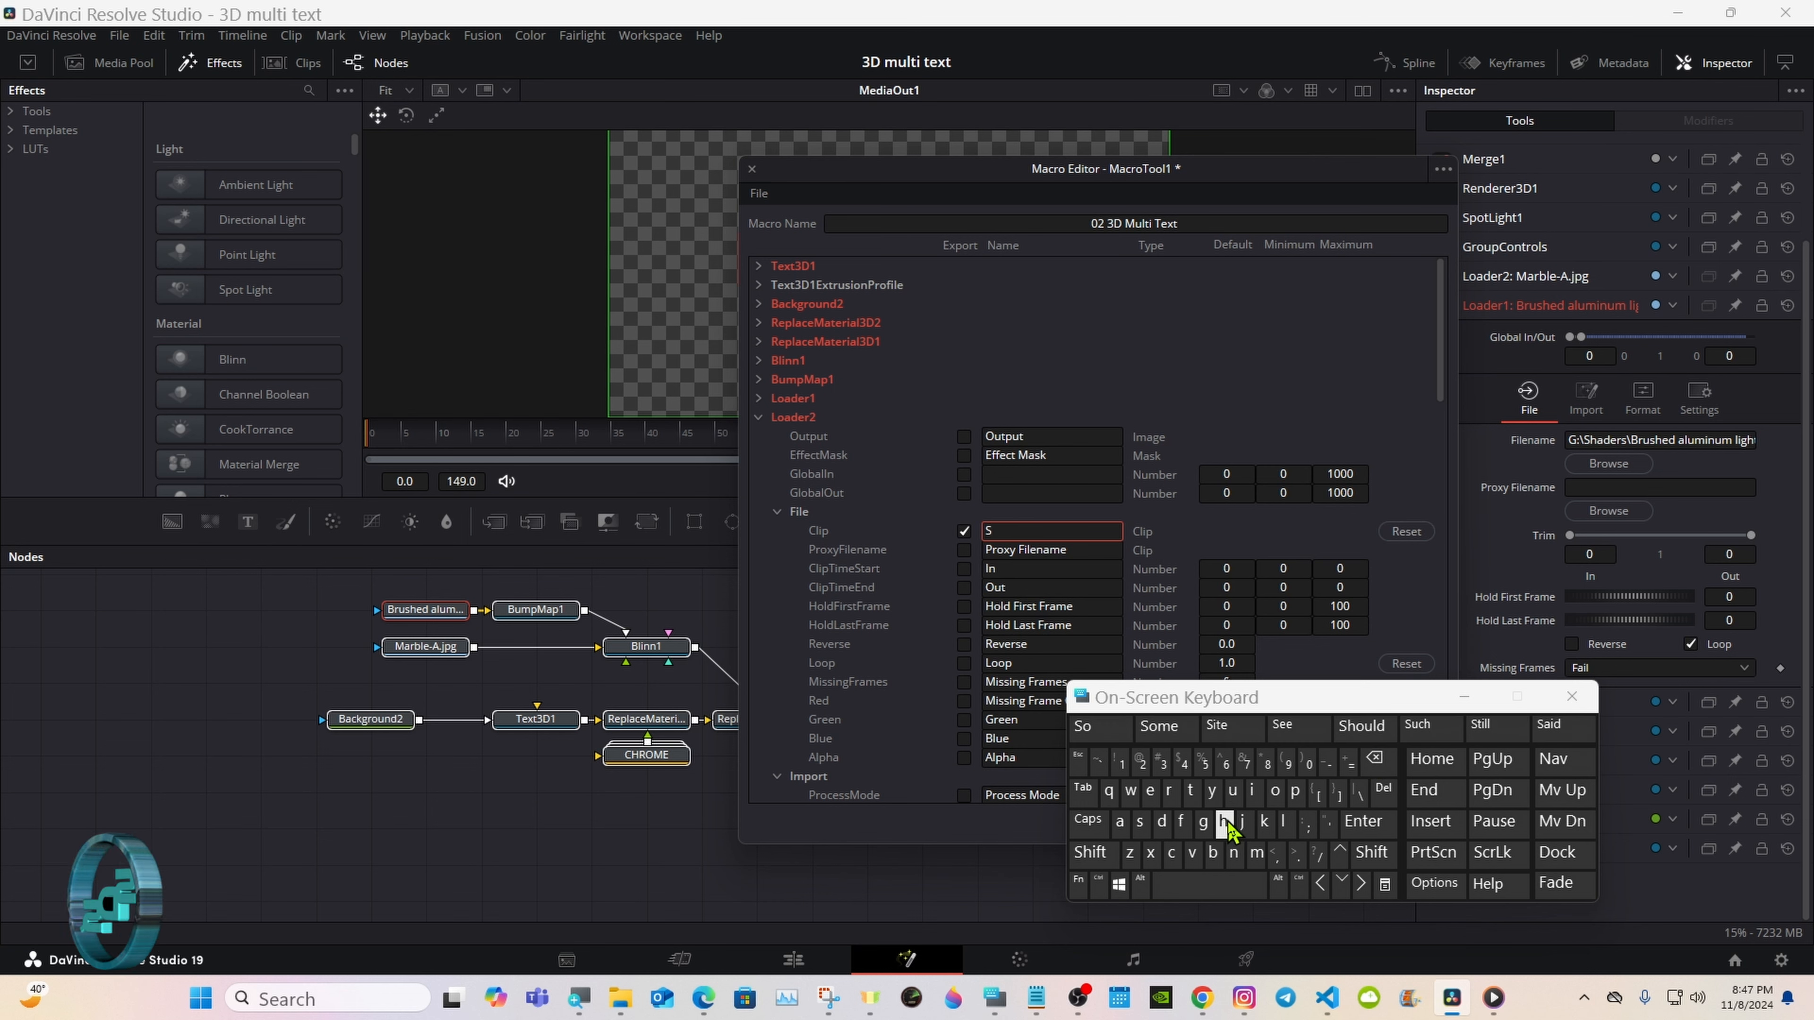
pyautogui.click(1121, 821)
pyautogui.click(1162, 821)
pyautogui.click(1150, 790)
pyautogui.click(1170, 790)
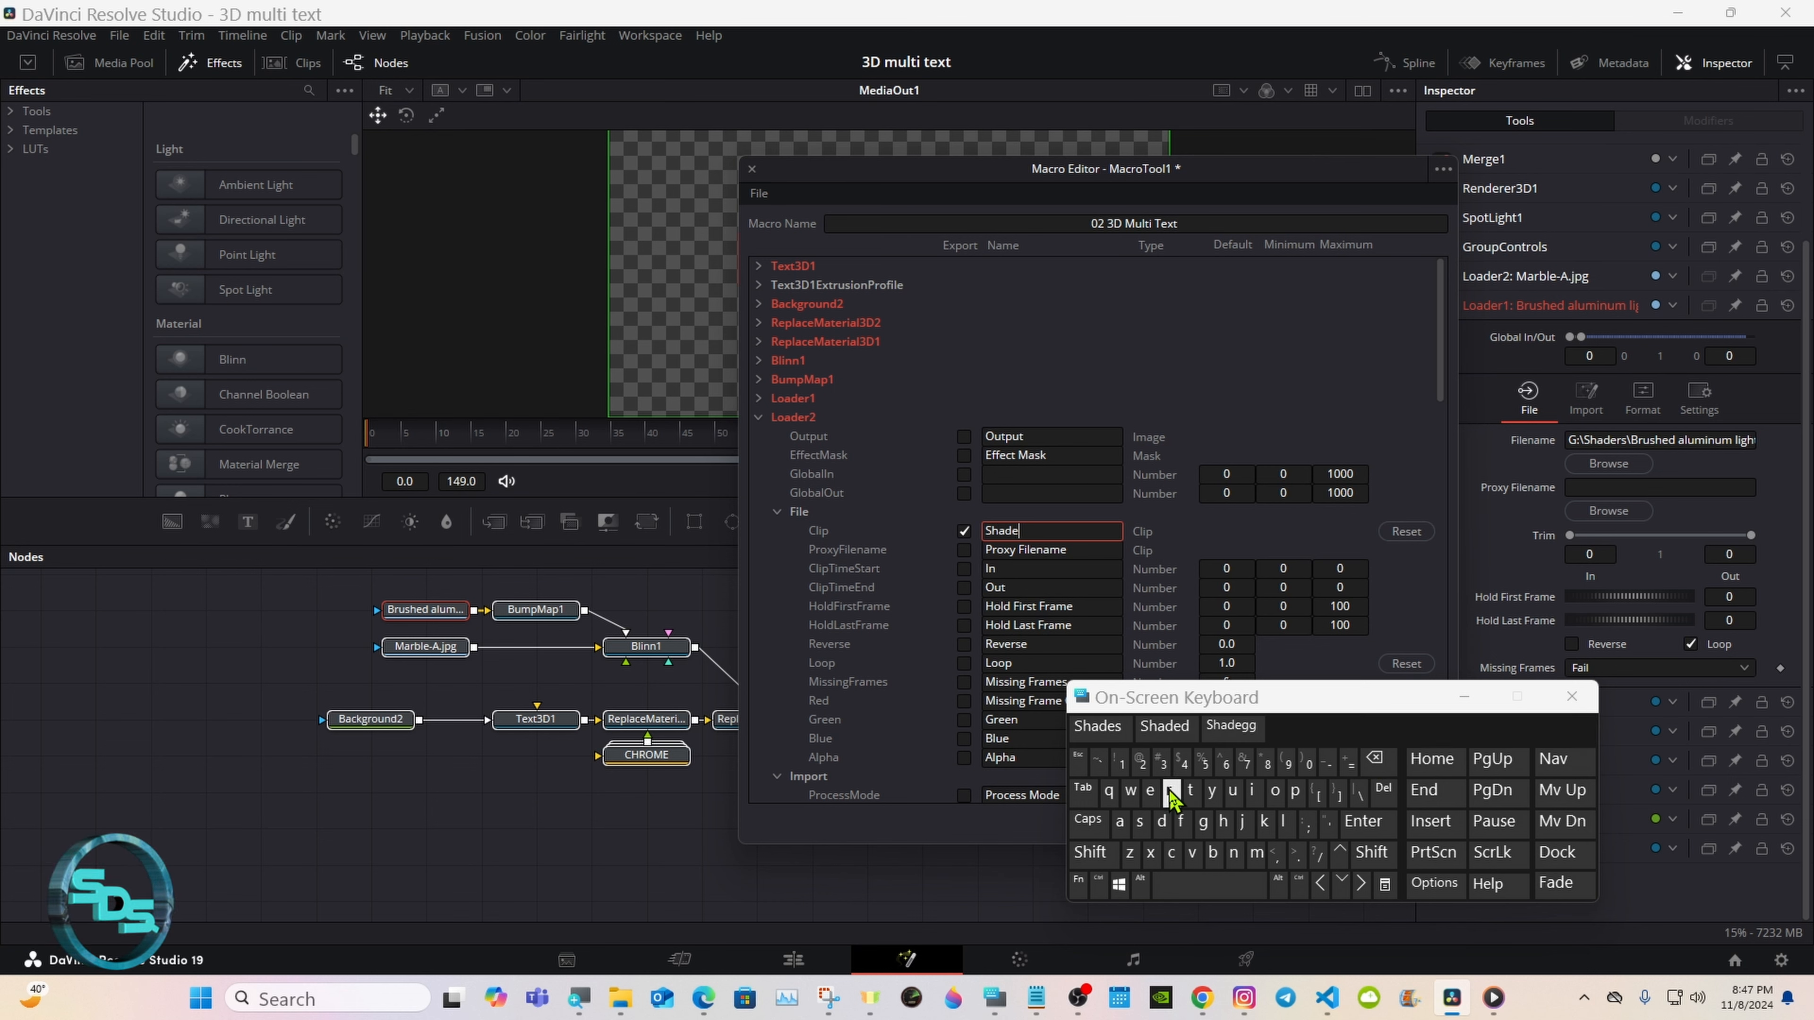
pyautogui.click(1142, 821)
pyautogui.click(1060, 404)
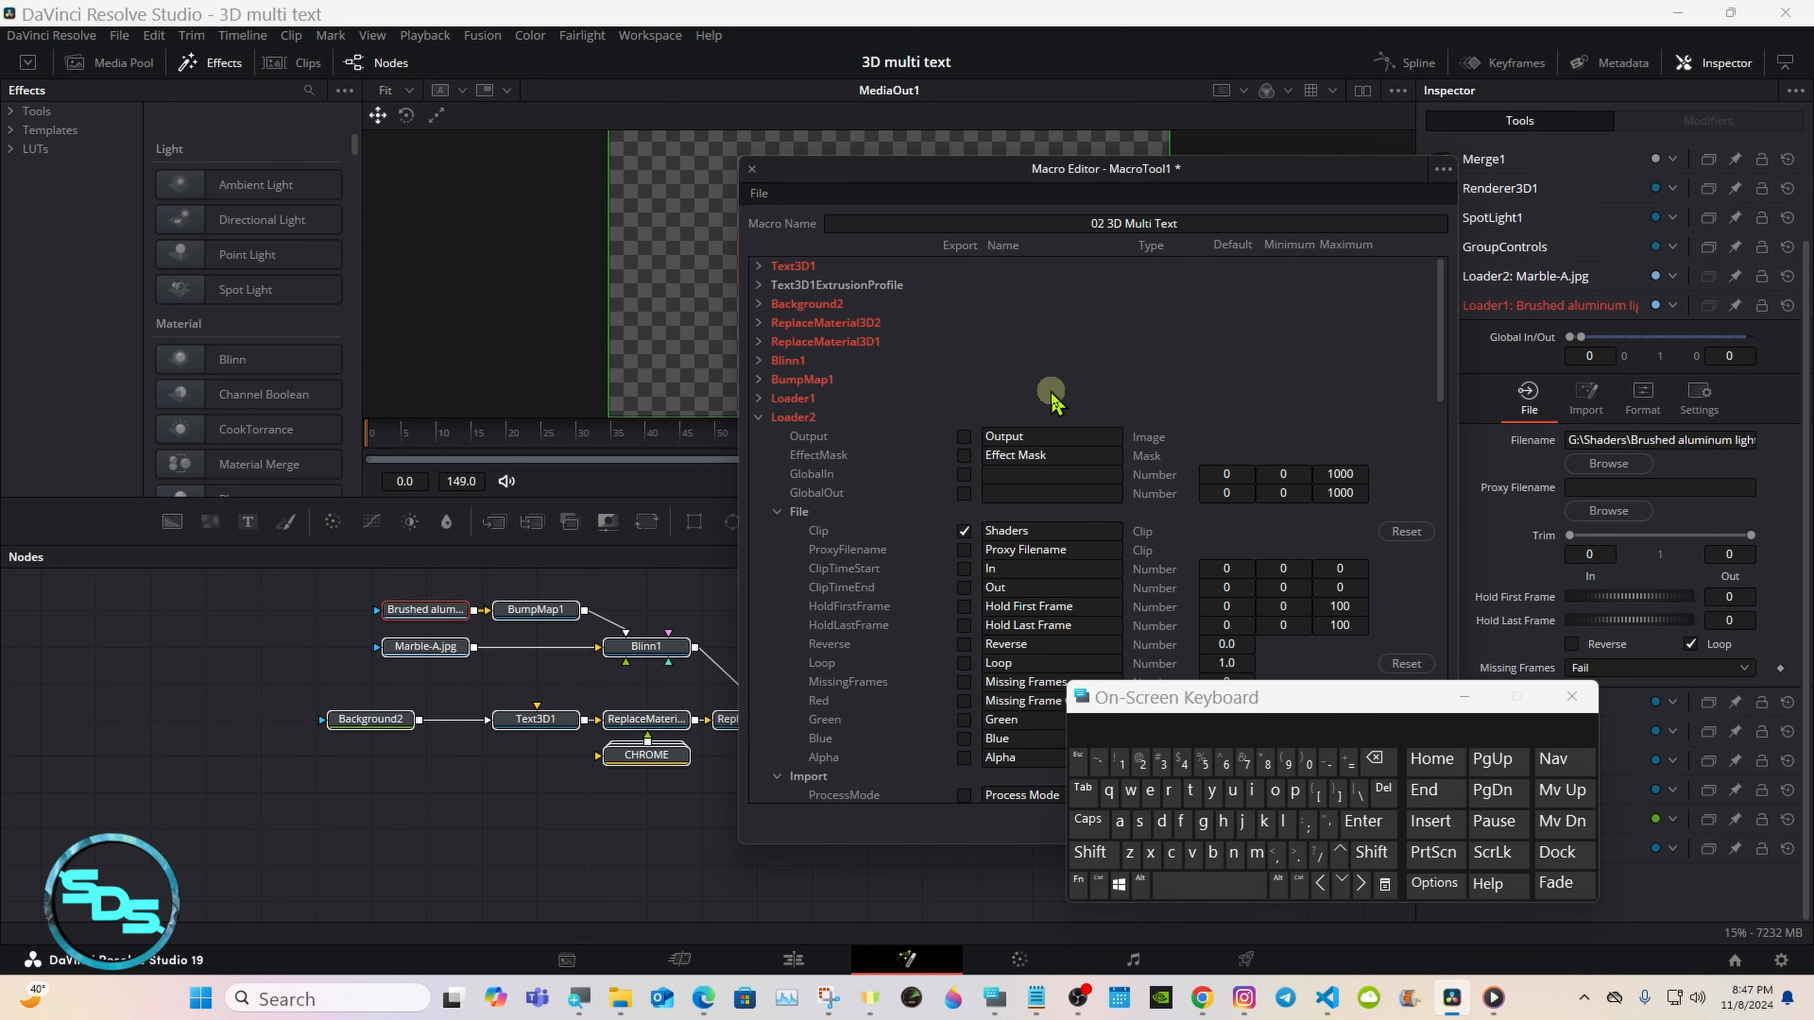
# Step: Collapse Loader2 with its File section and expand GroupControls' parameters
pyautogui.click(777, 512)
pyautogui.click(759, 417)
pyautogui.click(758, 436)
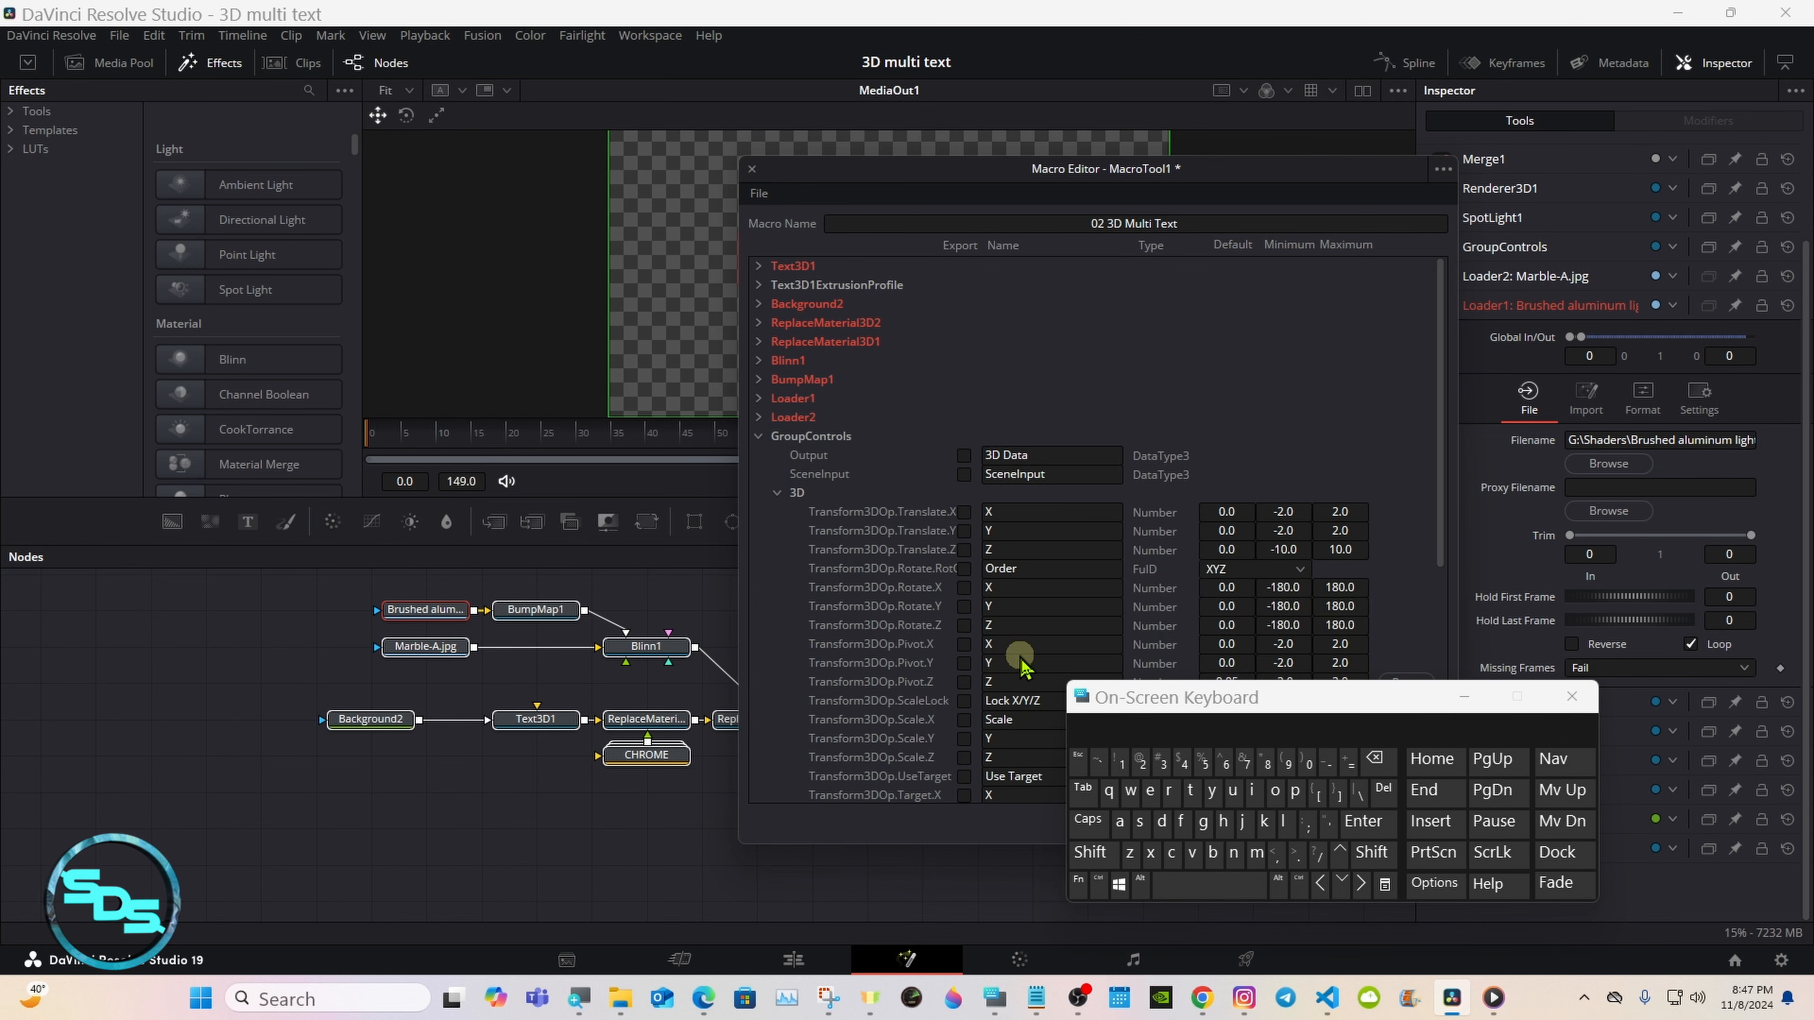
# Step: Export GroupControls' Translate X and Translate Y parameters in the macro
pyautogui.moveTo(1093, 690); pyautogui.dragTo(1203, 675)
pyautogui.click(964, 512)
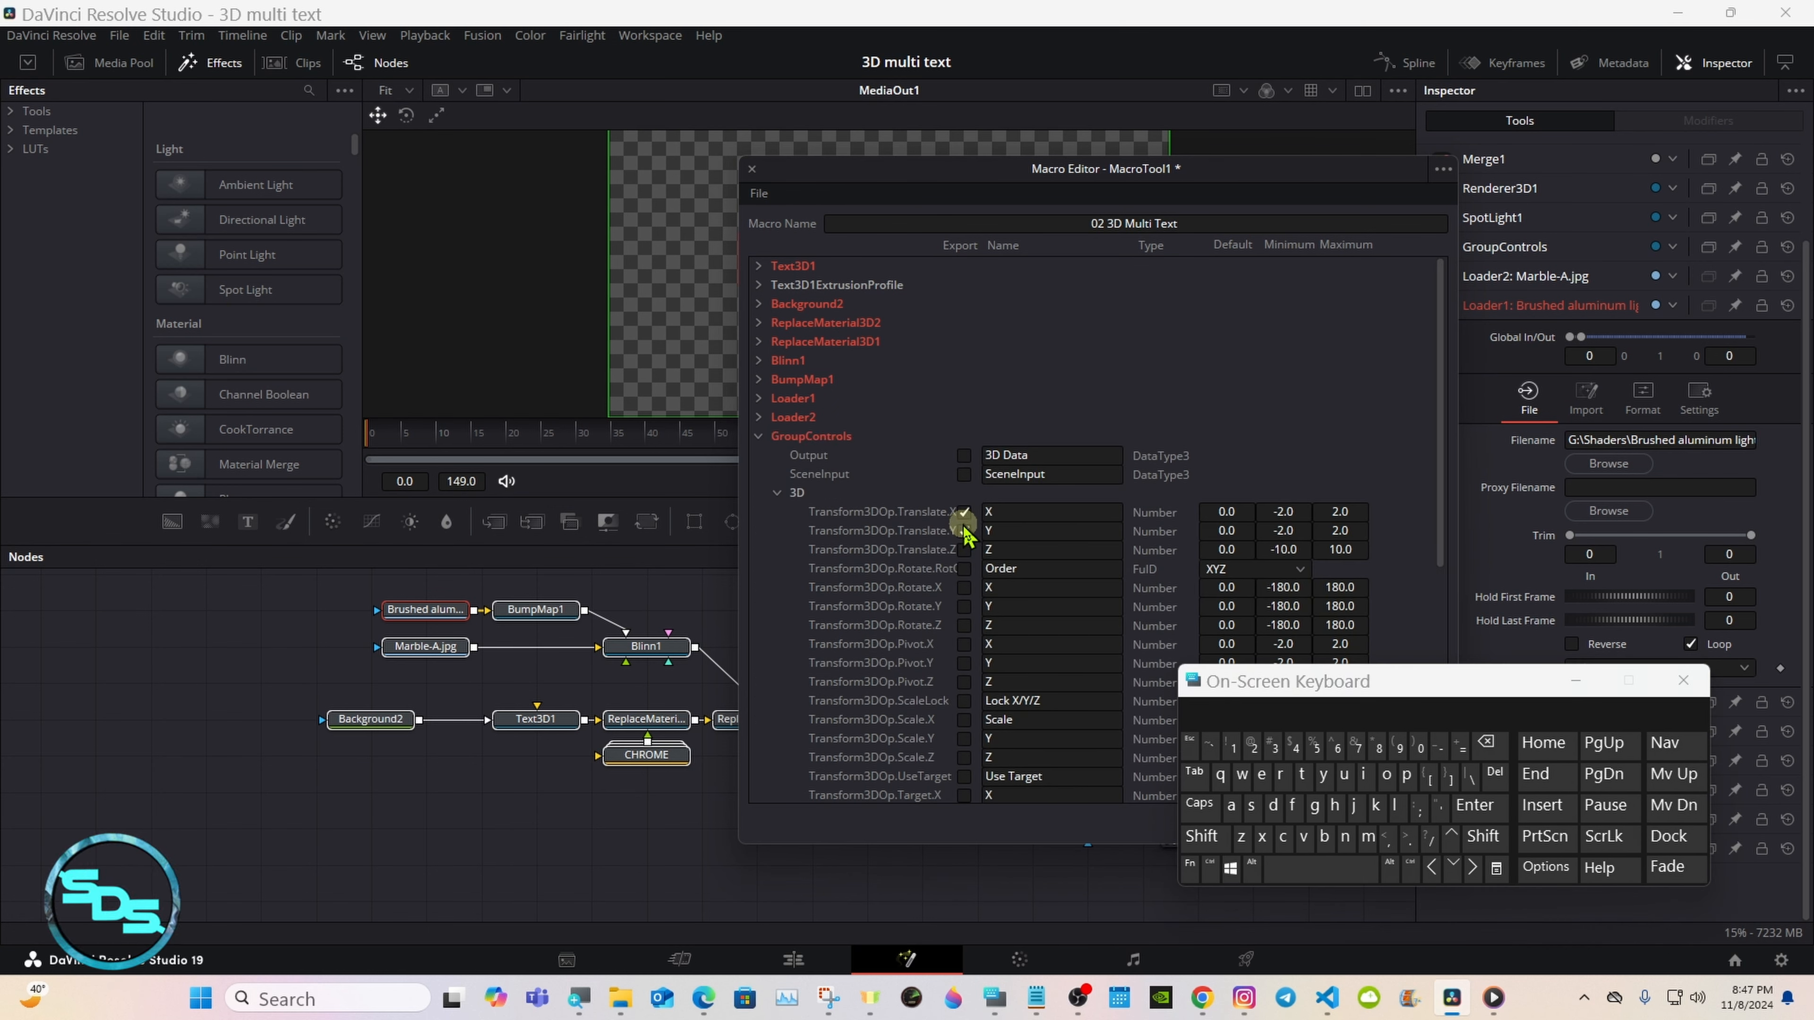
pyautogui.click(964, 531)
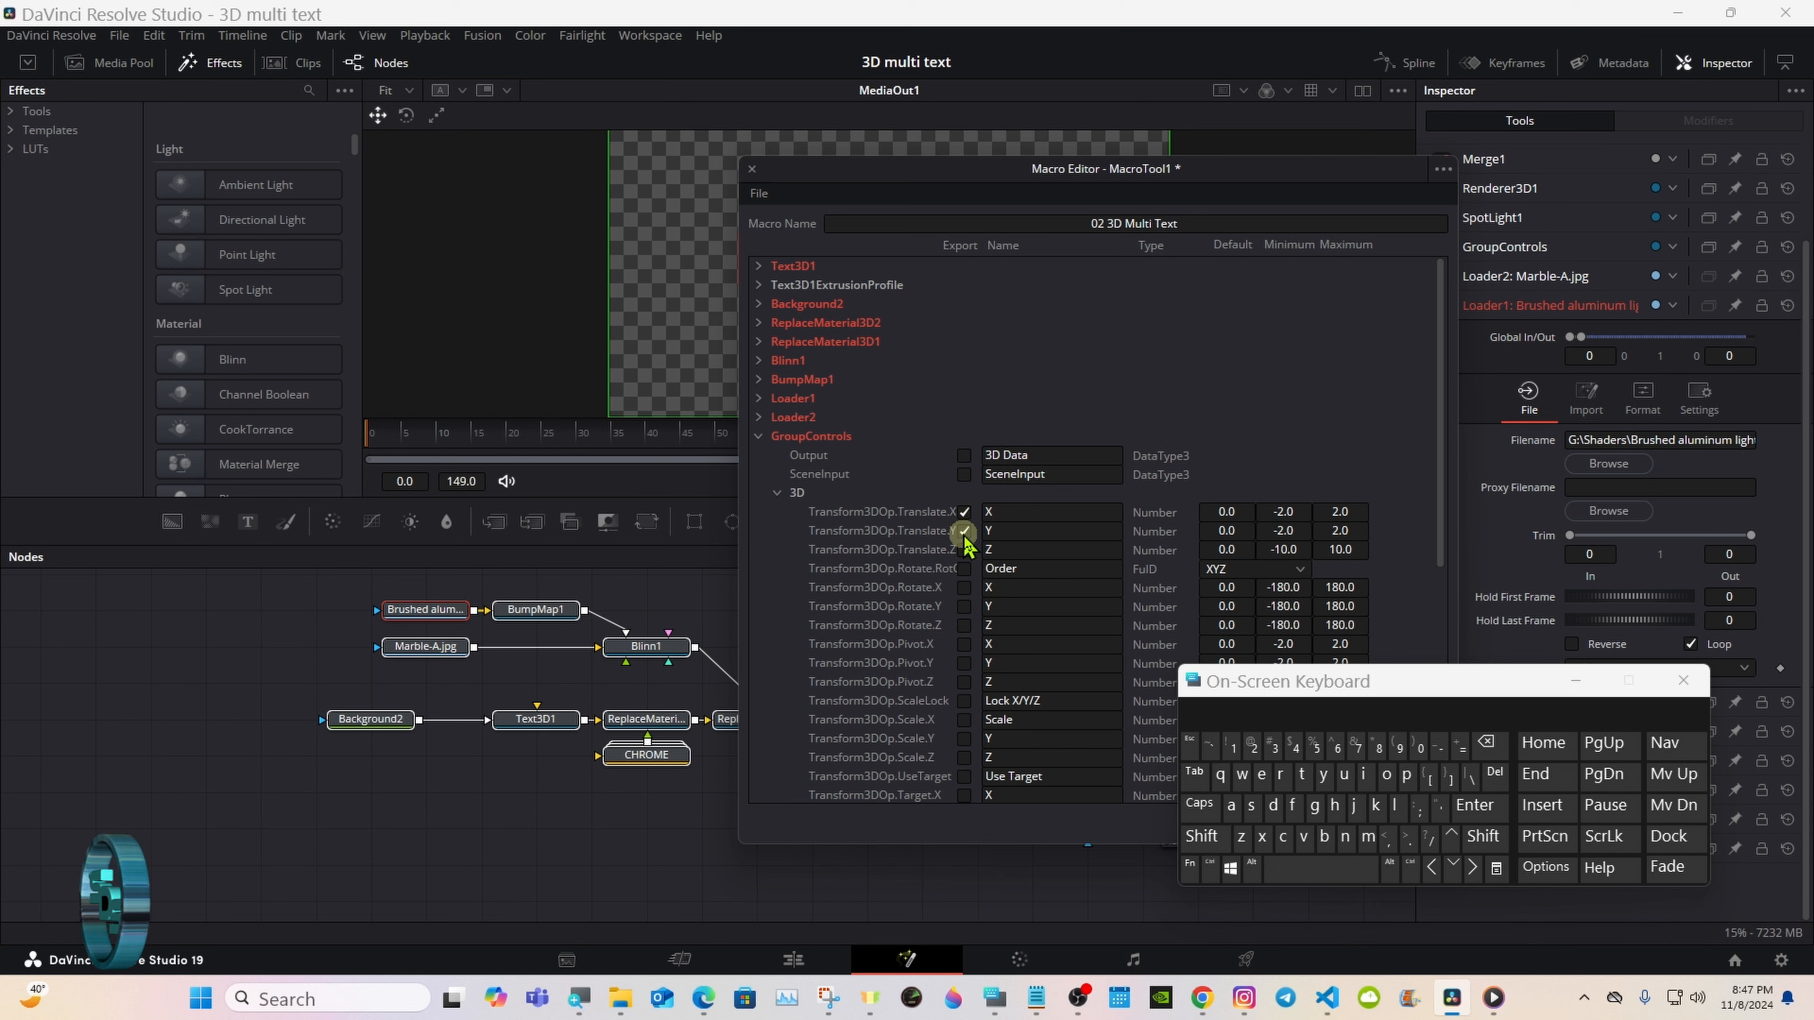
# Step: Rename GroupControls' exported Translate X control as Group Controls X
pyautogui.click(986, 512)
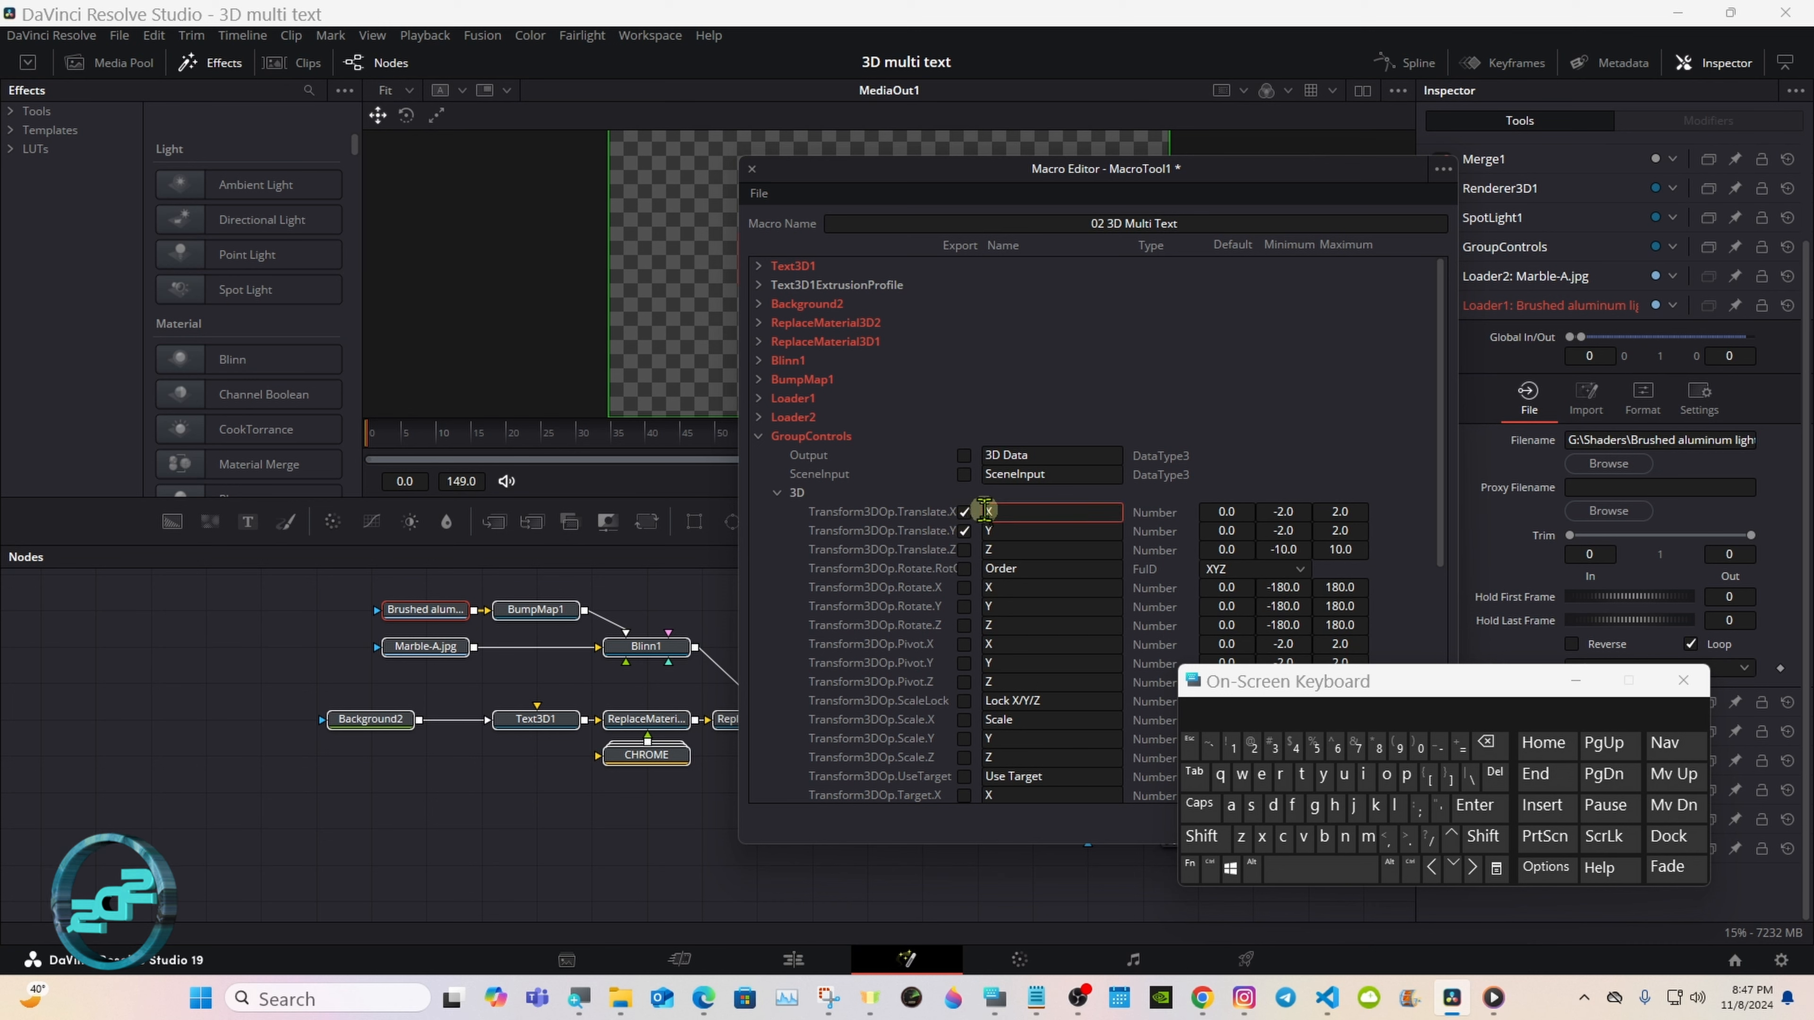
pyautogui.click(1202, 836)
pyautogui.click(1314, 806)
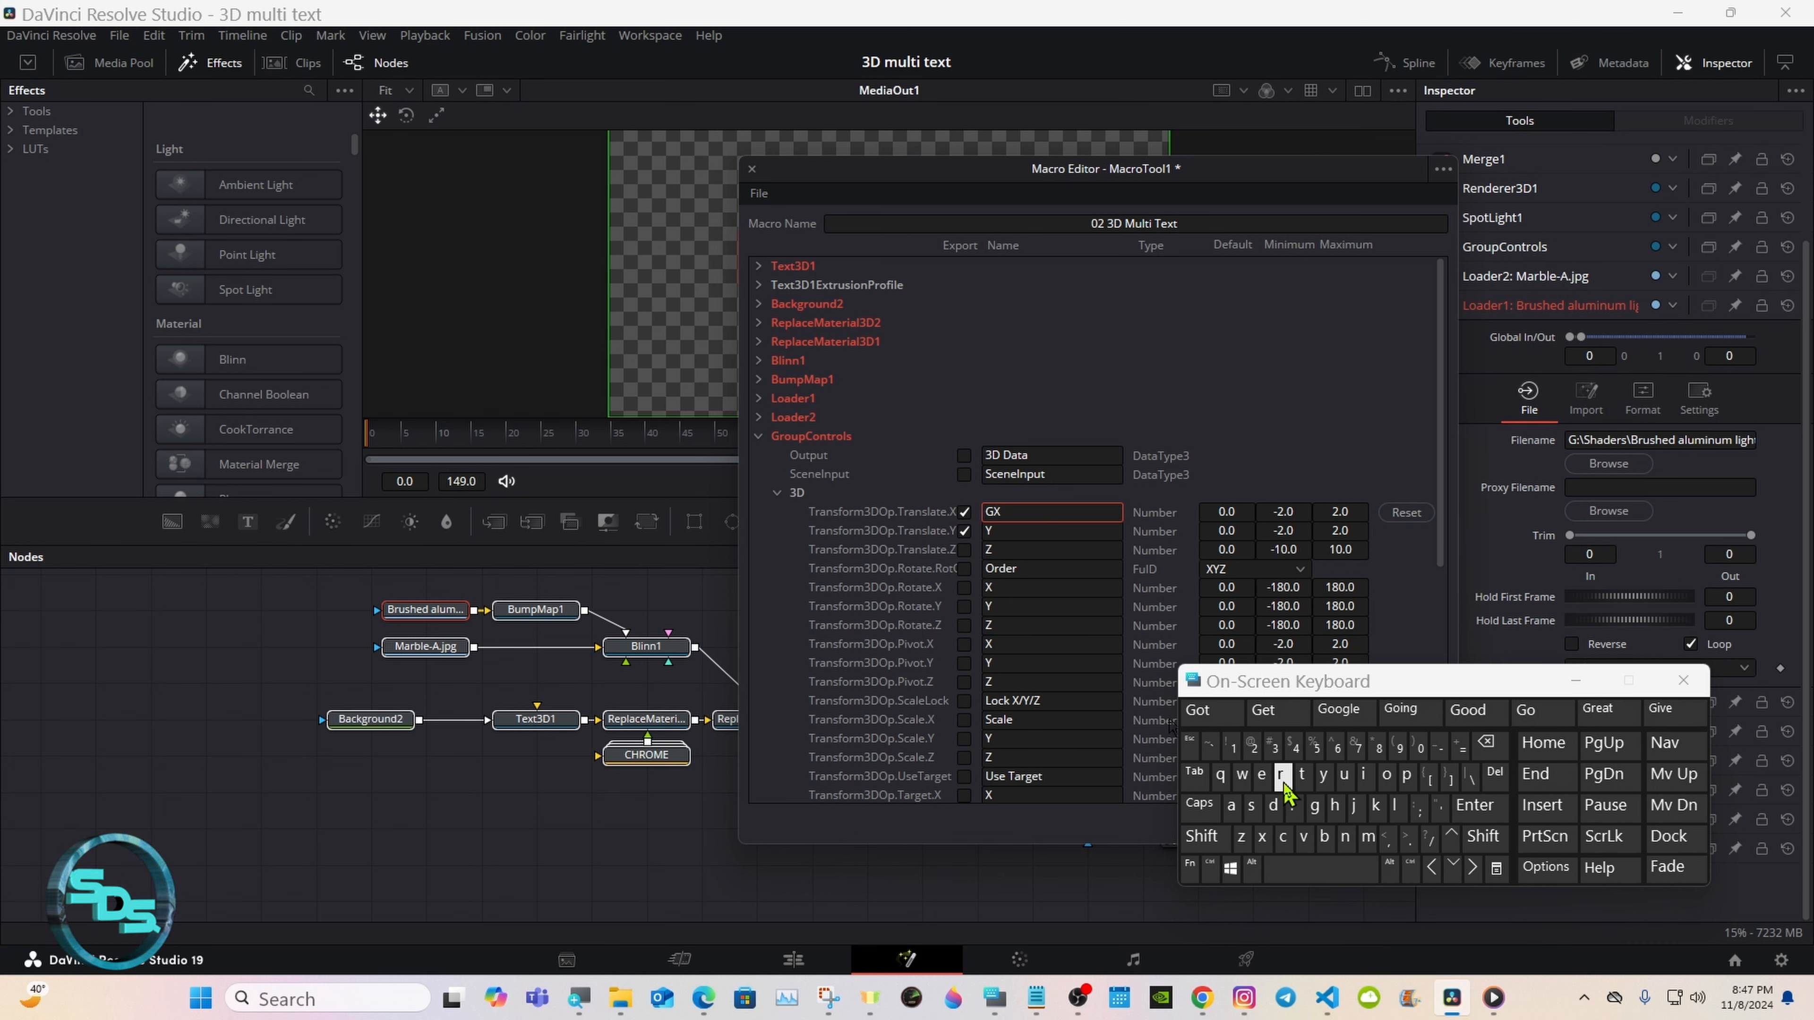
pyautogui.click(1283, 777)
pyautogui.click(1277, 709)
pyautogui.click(1202, 836)
pyautogui.click(1284, 836)
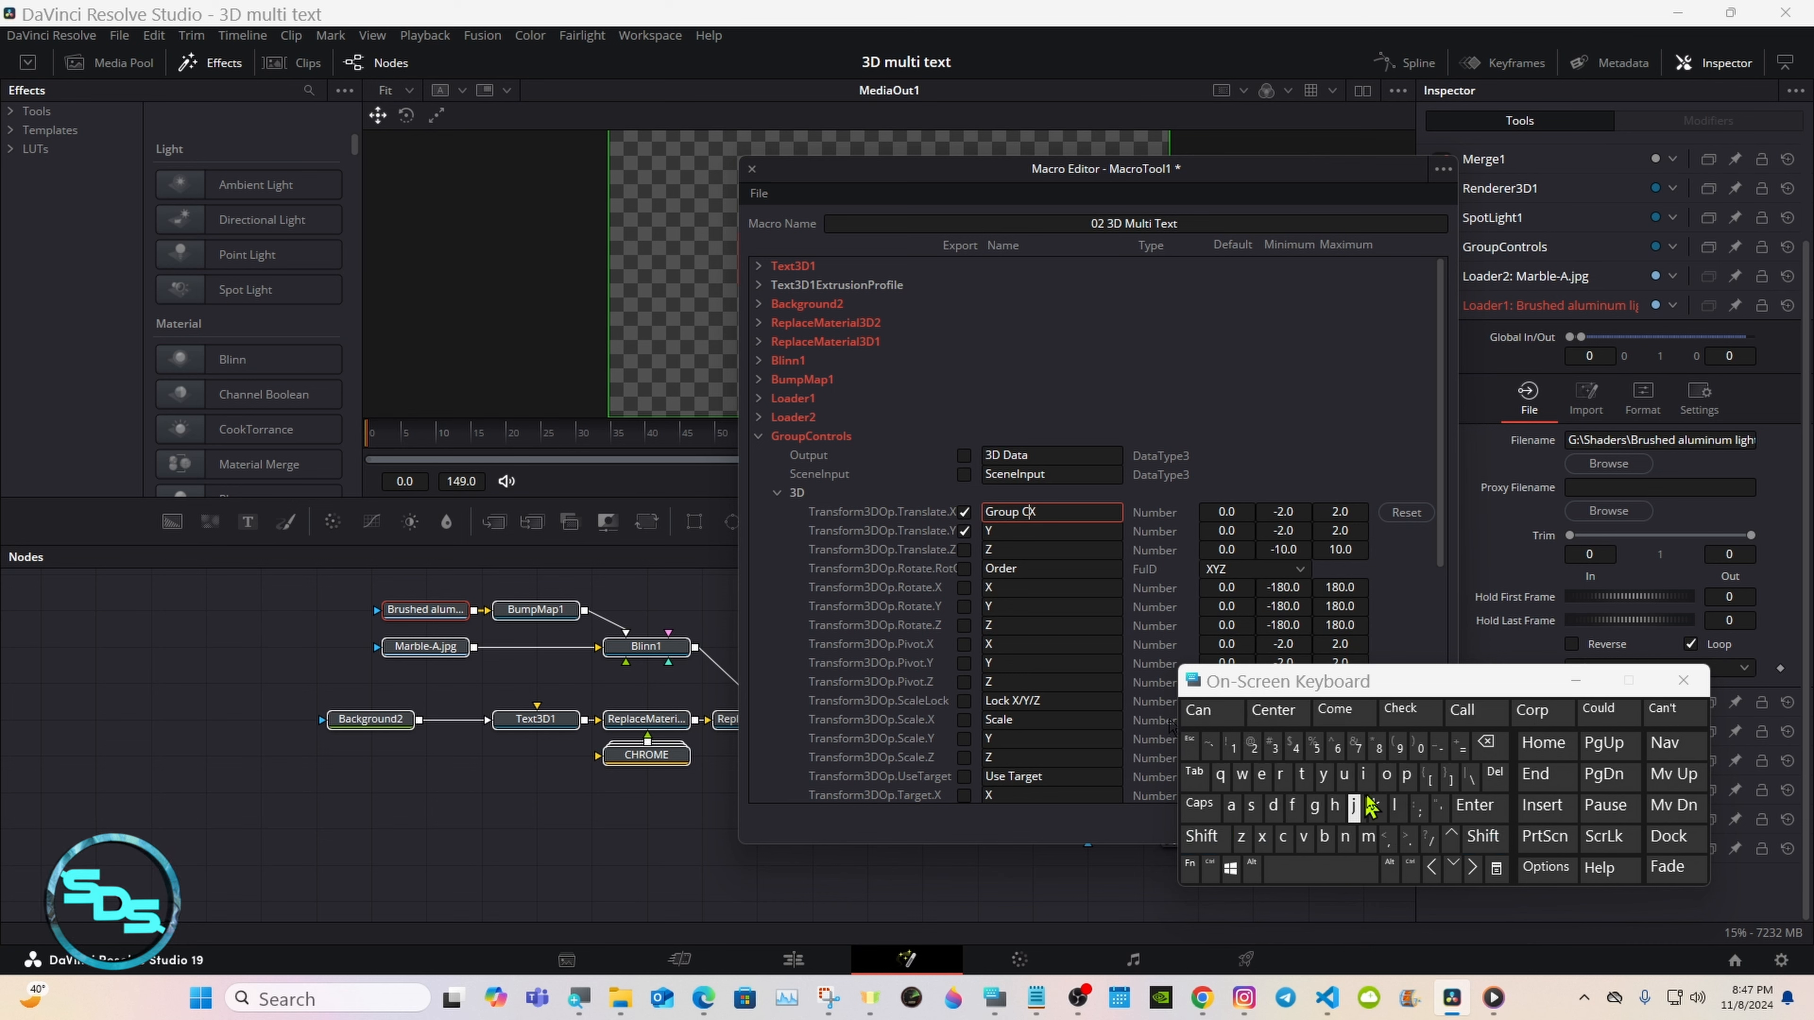
pyautogui.click(1386, 774)
pyautogui.click(1346, 836)
pyautogui.click(1302, 775)
pyautogui.click(1280, 775)
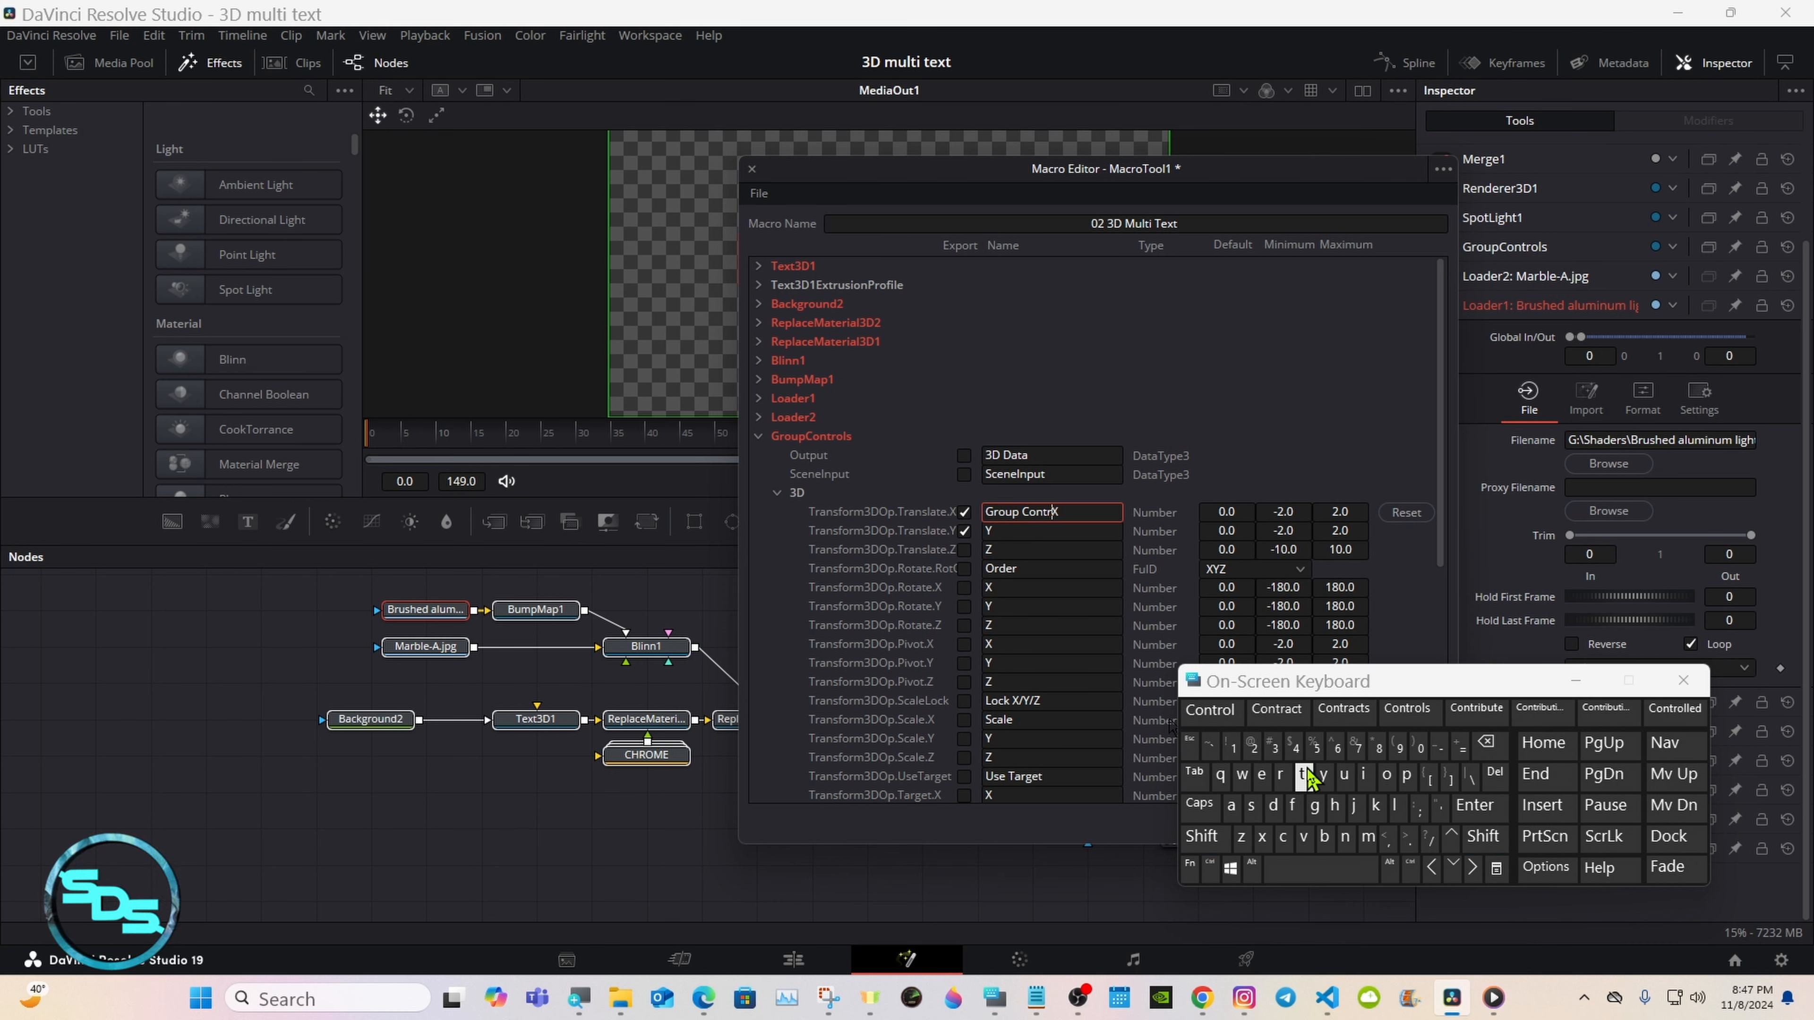
pyautogui.click(1406, 708)
pyautogui.click(976, 697)
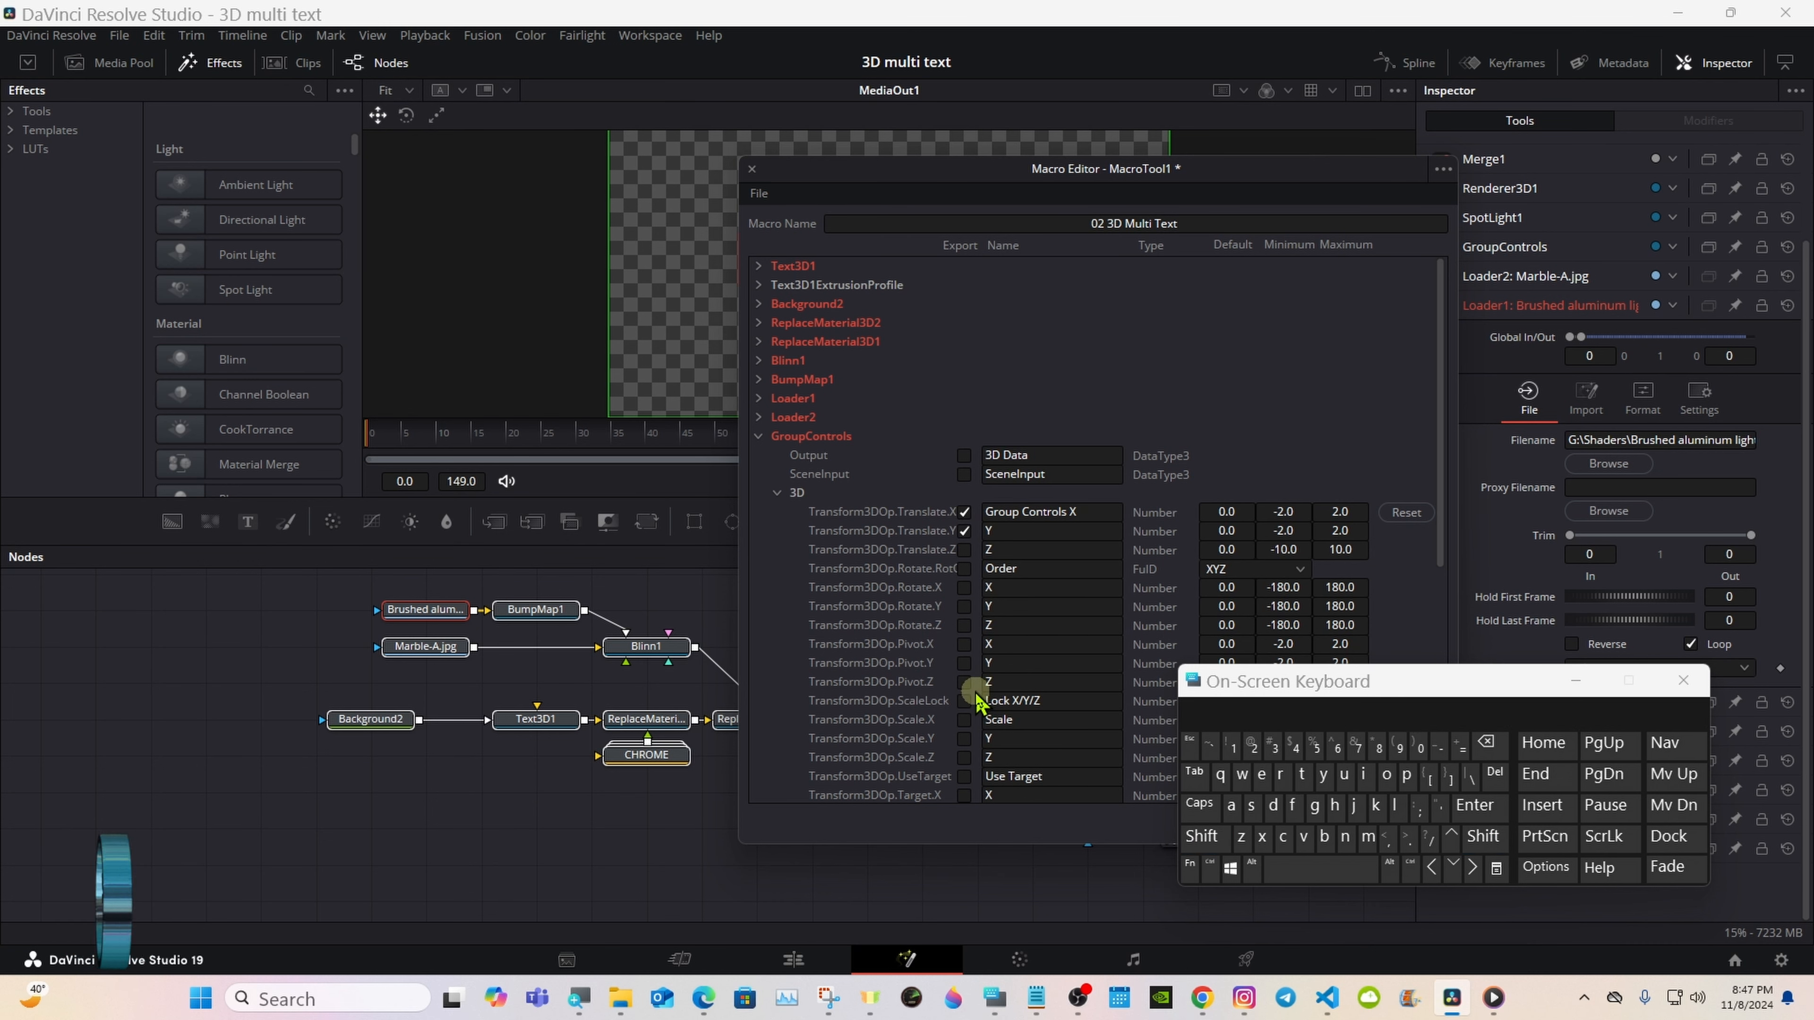
# Step: Export GroupControls' rotation order and its Rotate X, Y and Z parameters
pyautogui.click(965, 568)
pyautogui.click(965, 588)
pyautogui.click(964, 607)
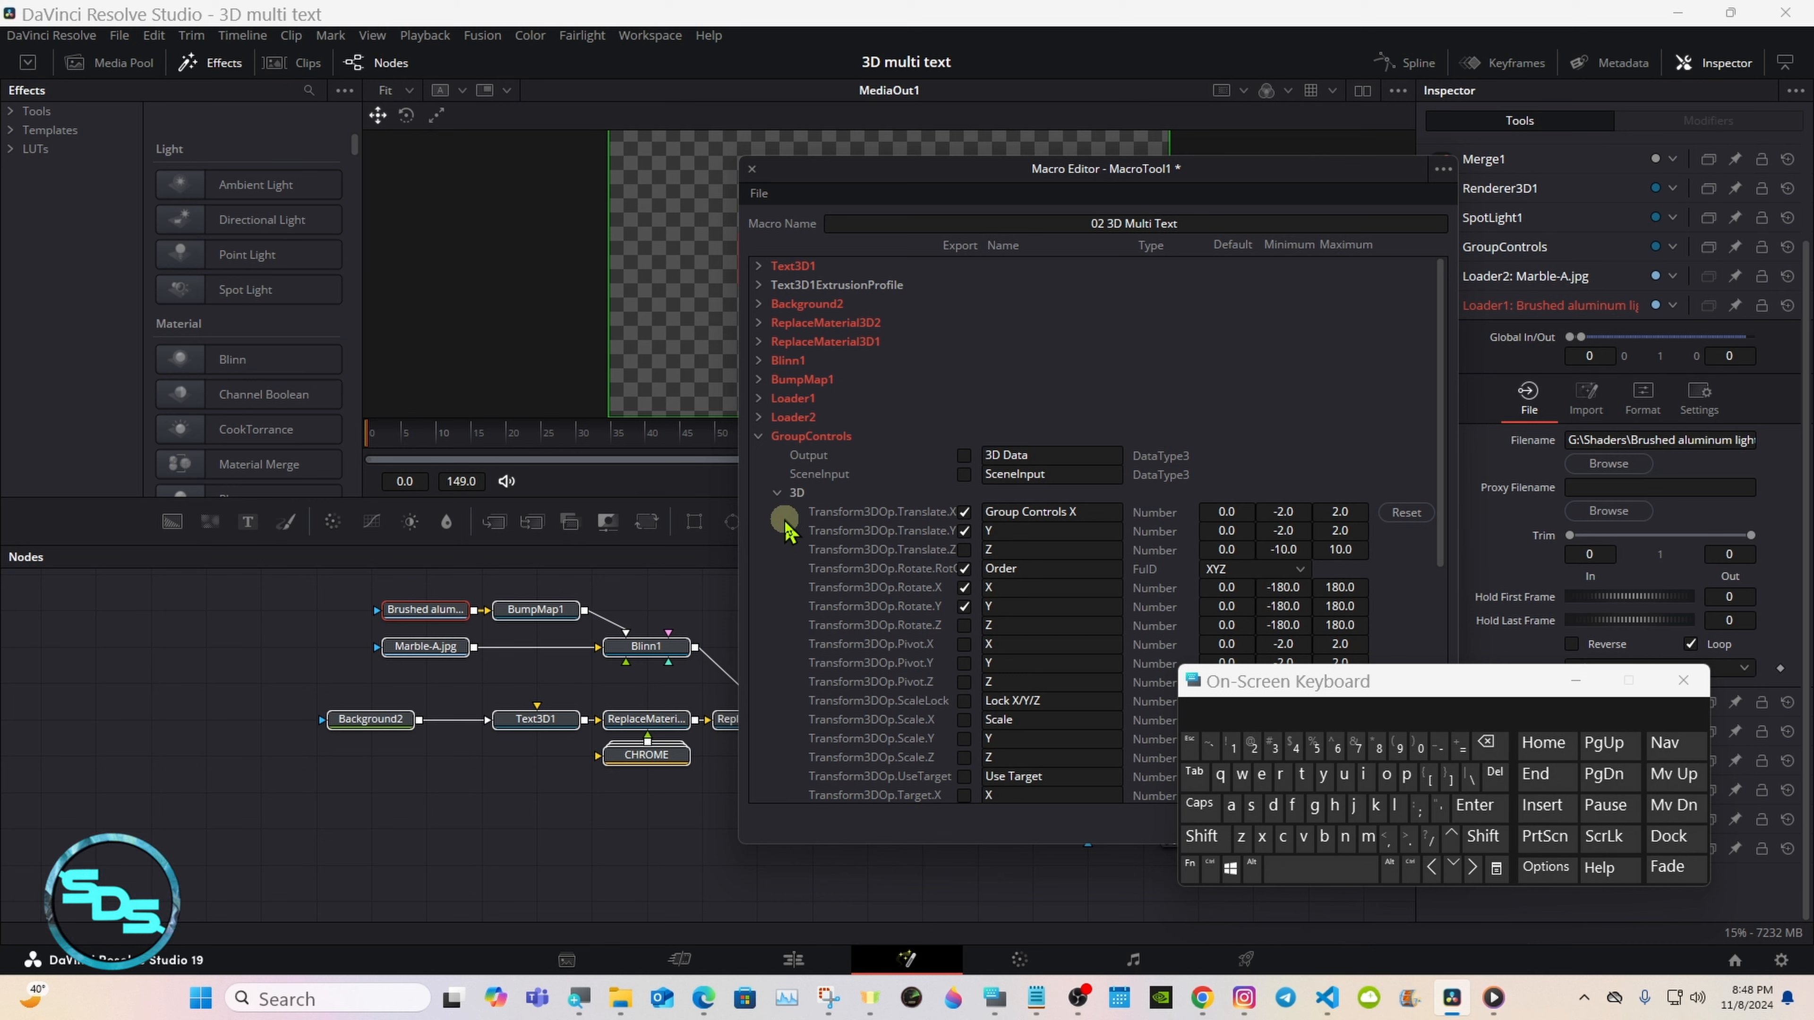
pyautogui.click(964, 625)
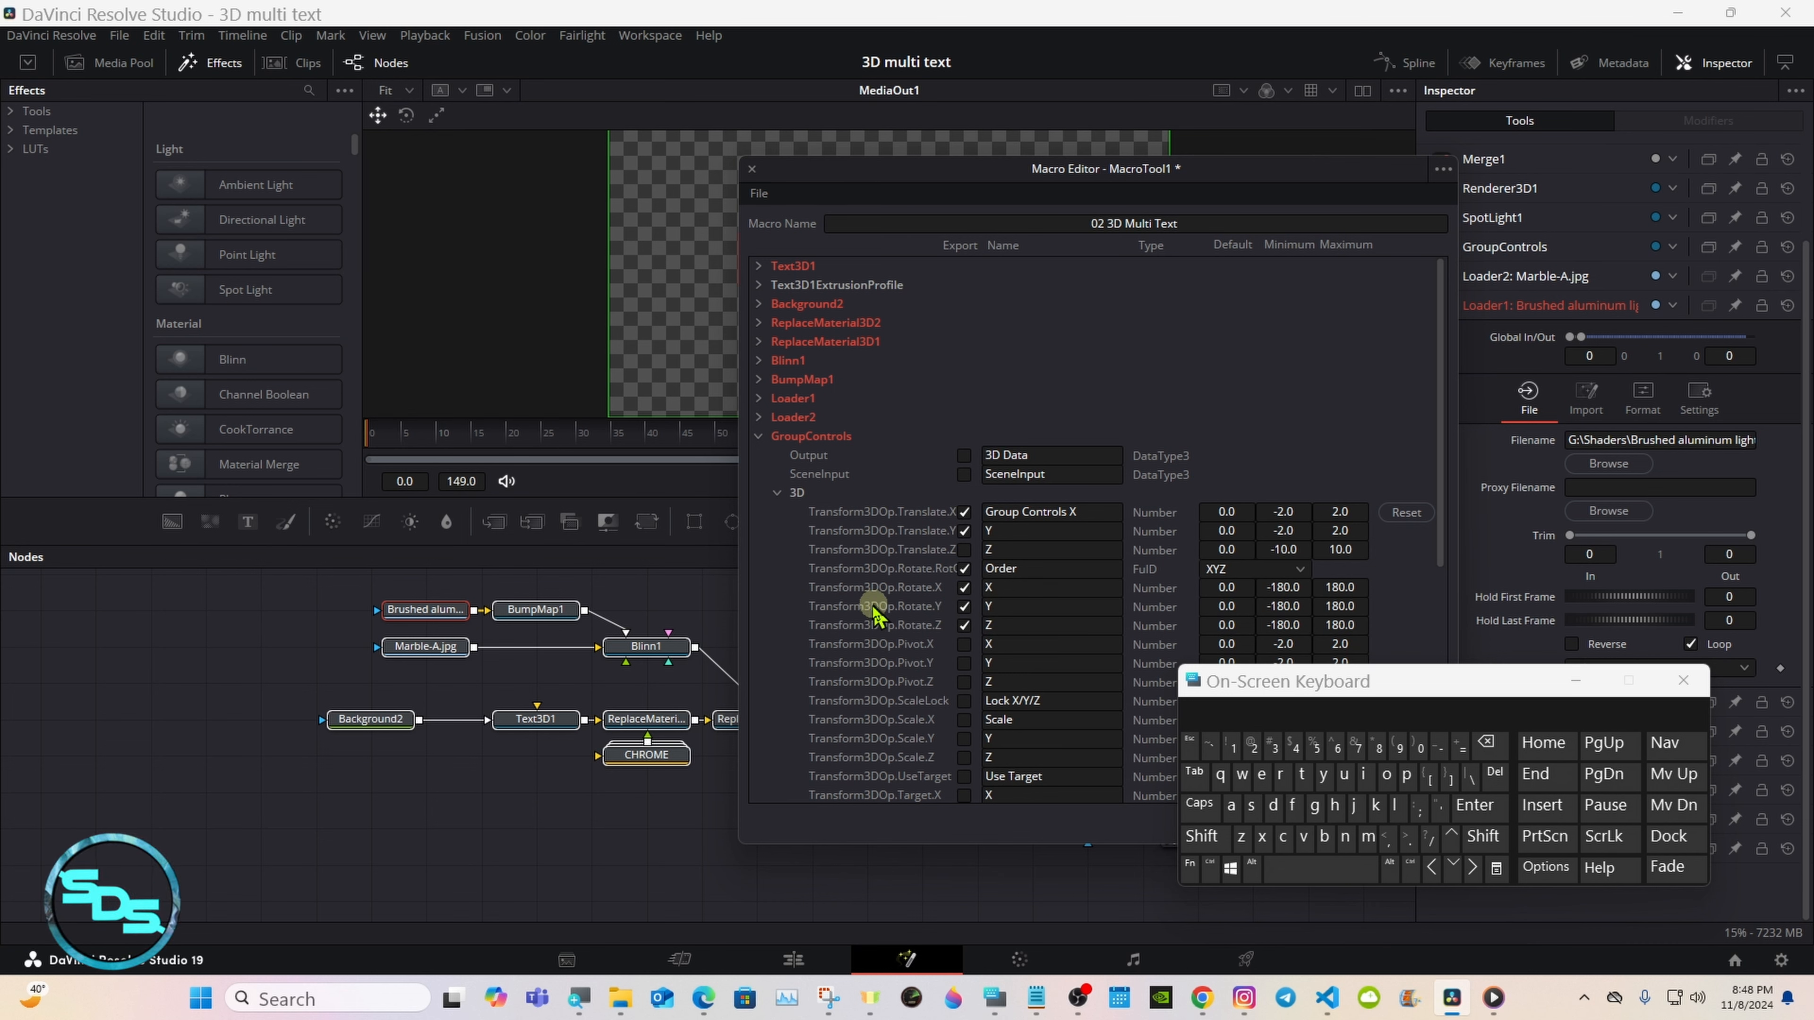
# Step: Collapse GroupControls with its 3D section, then expand SpotLight1 and collapse its 3D section
pyautogui.click(778, 493)
pyautogui.click(759, 437)
pyautogui.click(760, 456)
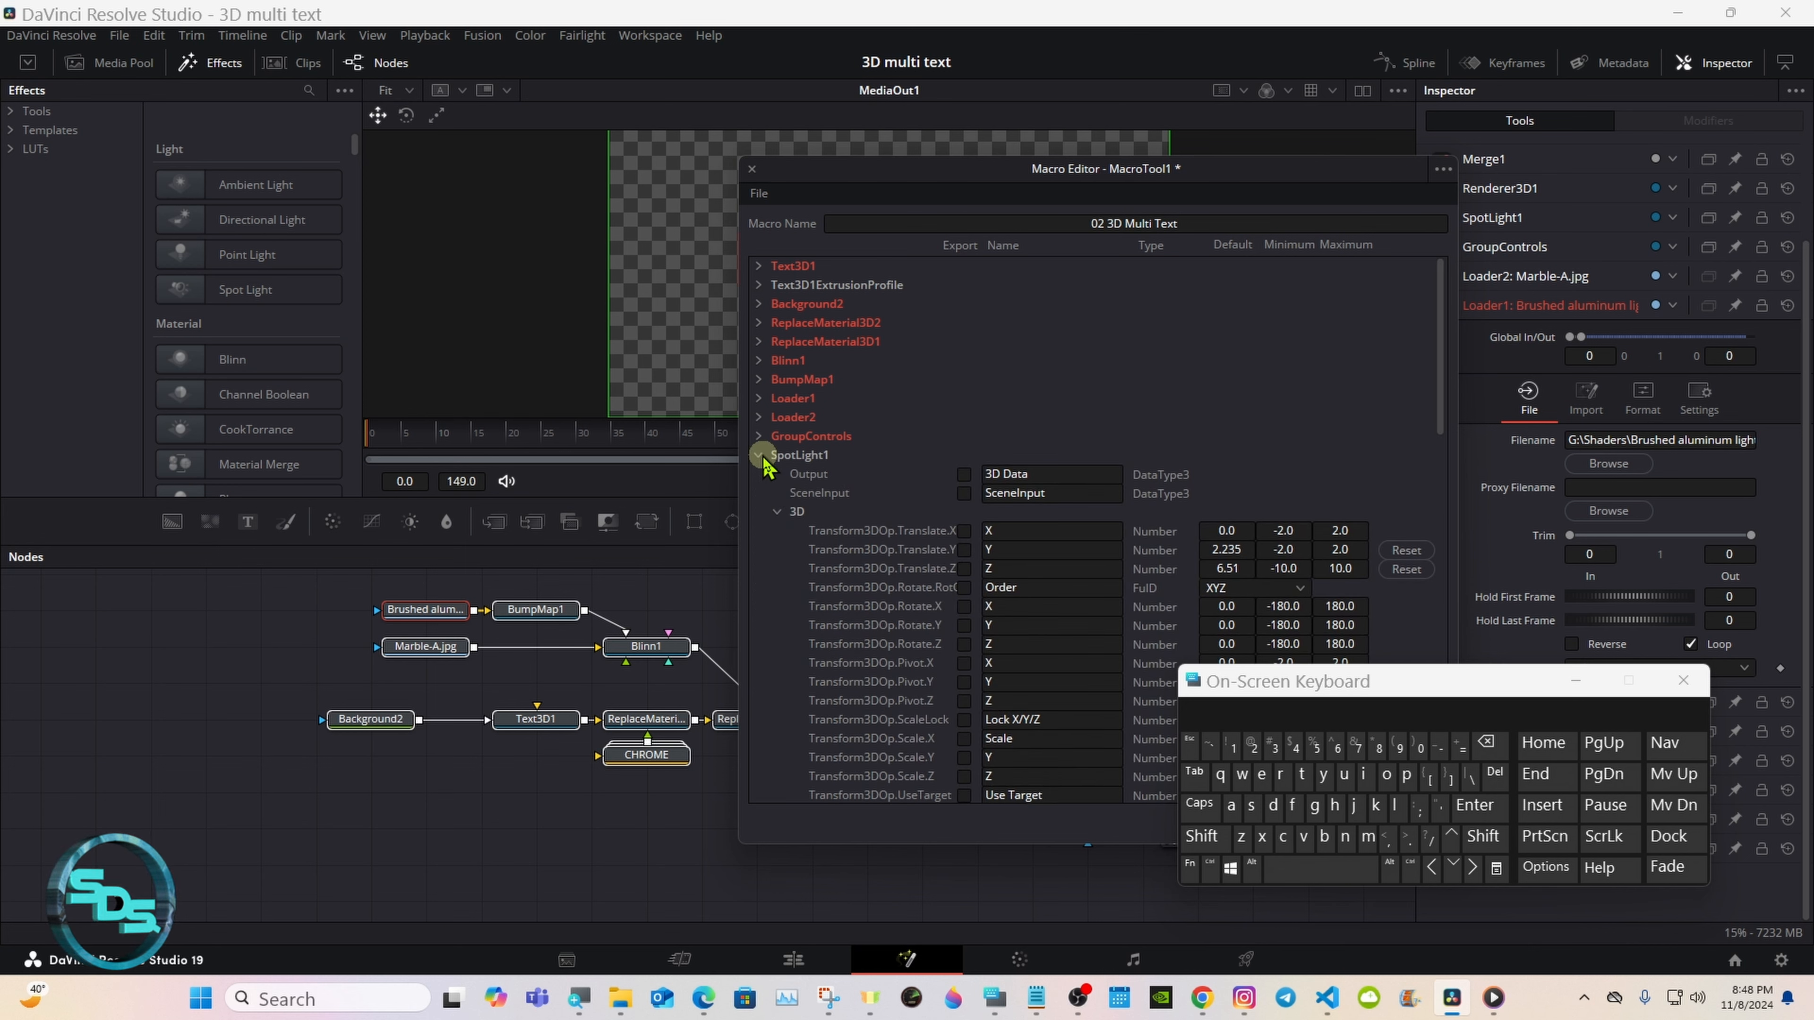
pyautogui.click(778, 512)
# Step: Export SpotLight1's Intensity control under the name Light Intensity
pyautogui.click(964, 626)
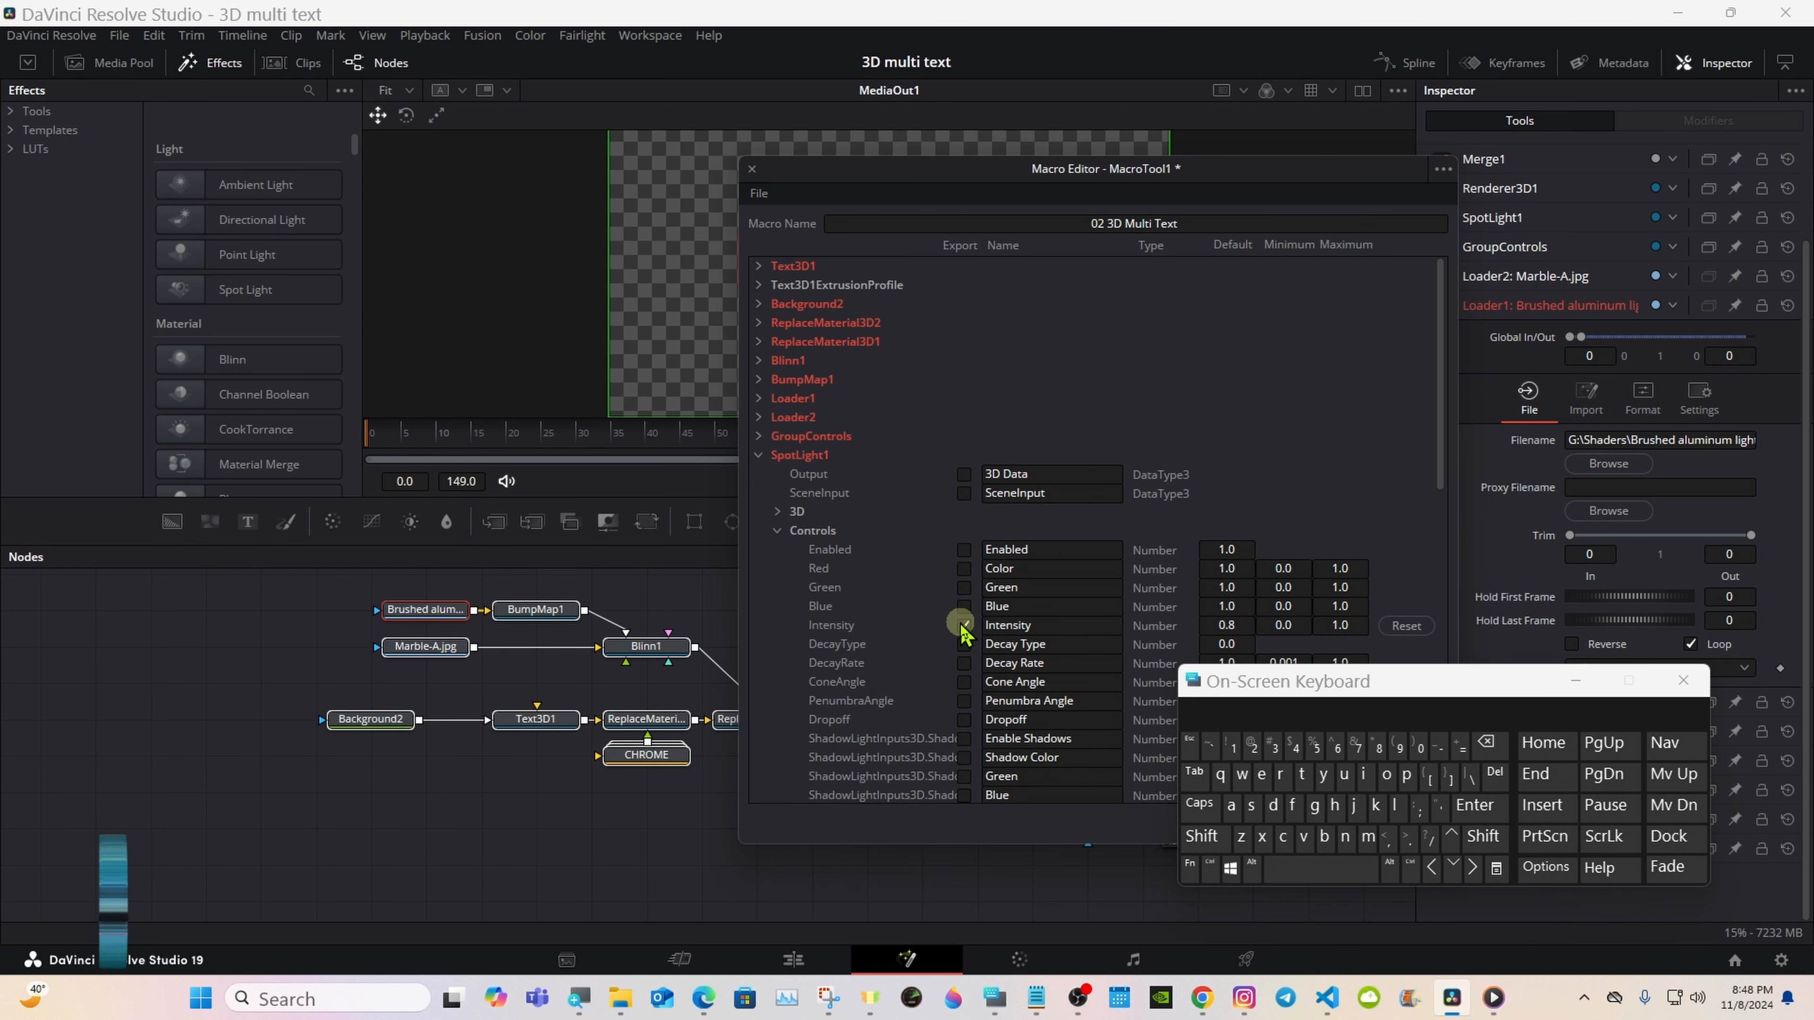
pyautogui.click(985, 622)
pyautogui.click(1202, 836)
pyautogui.click(1394, 806)
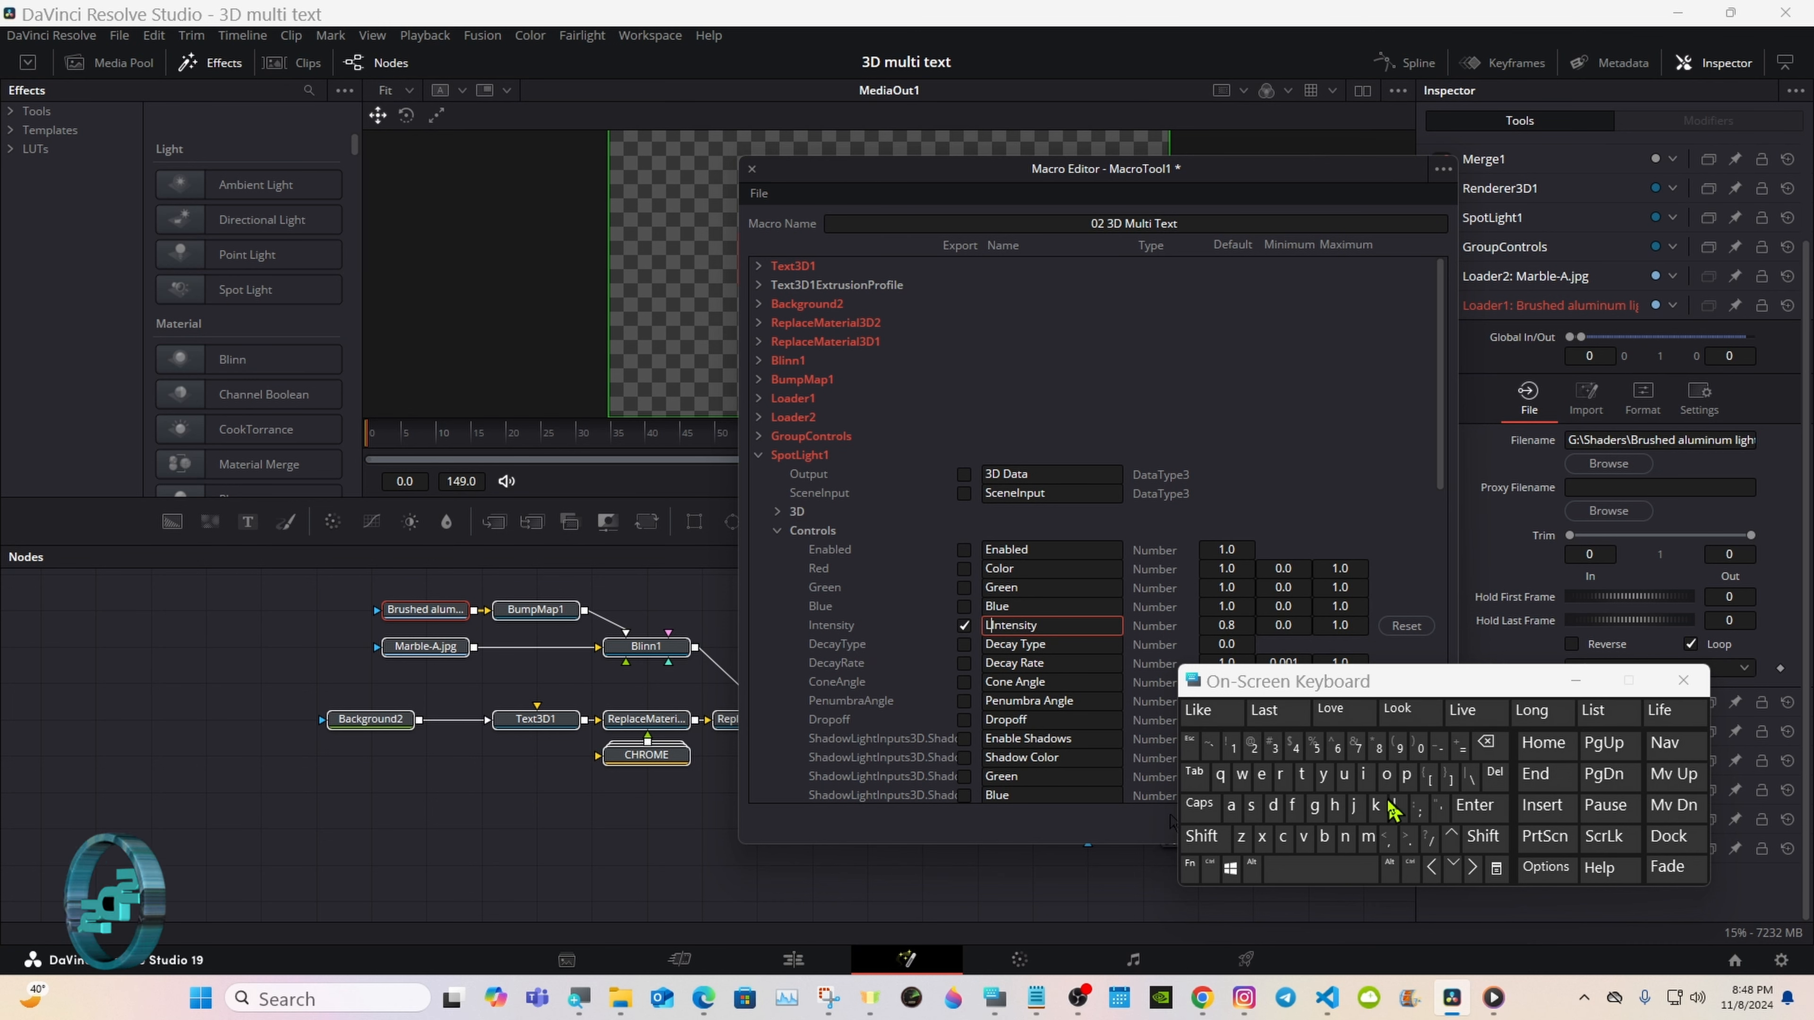
pyautogui.click(1363, 774)
pyautogui.click(1314, 806)
pyautogui.click(1207, 709)
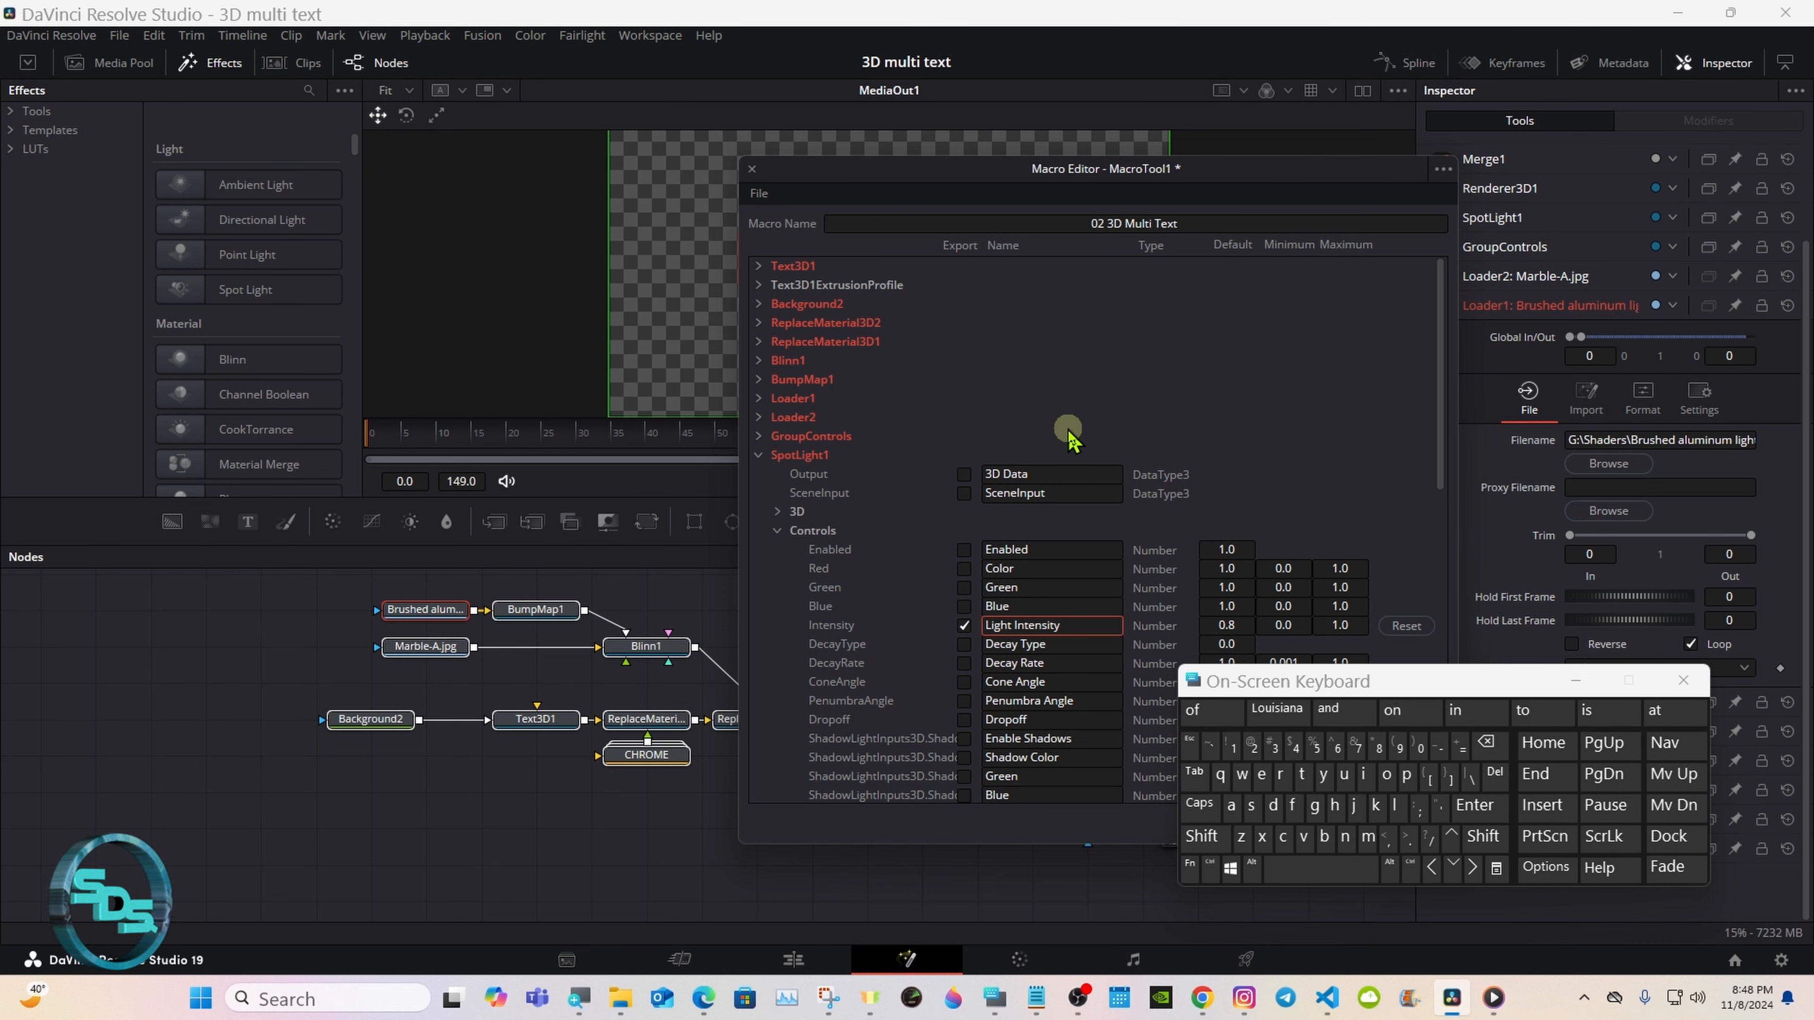
# Step: Export SpotLight1's Cone Angle control and collapse SpotLight1 with its Controls section
pyautogui.click(964, 683)
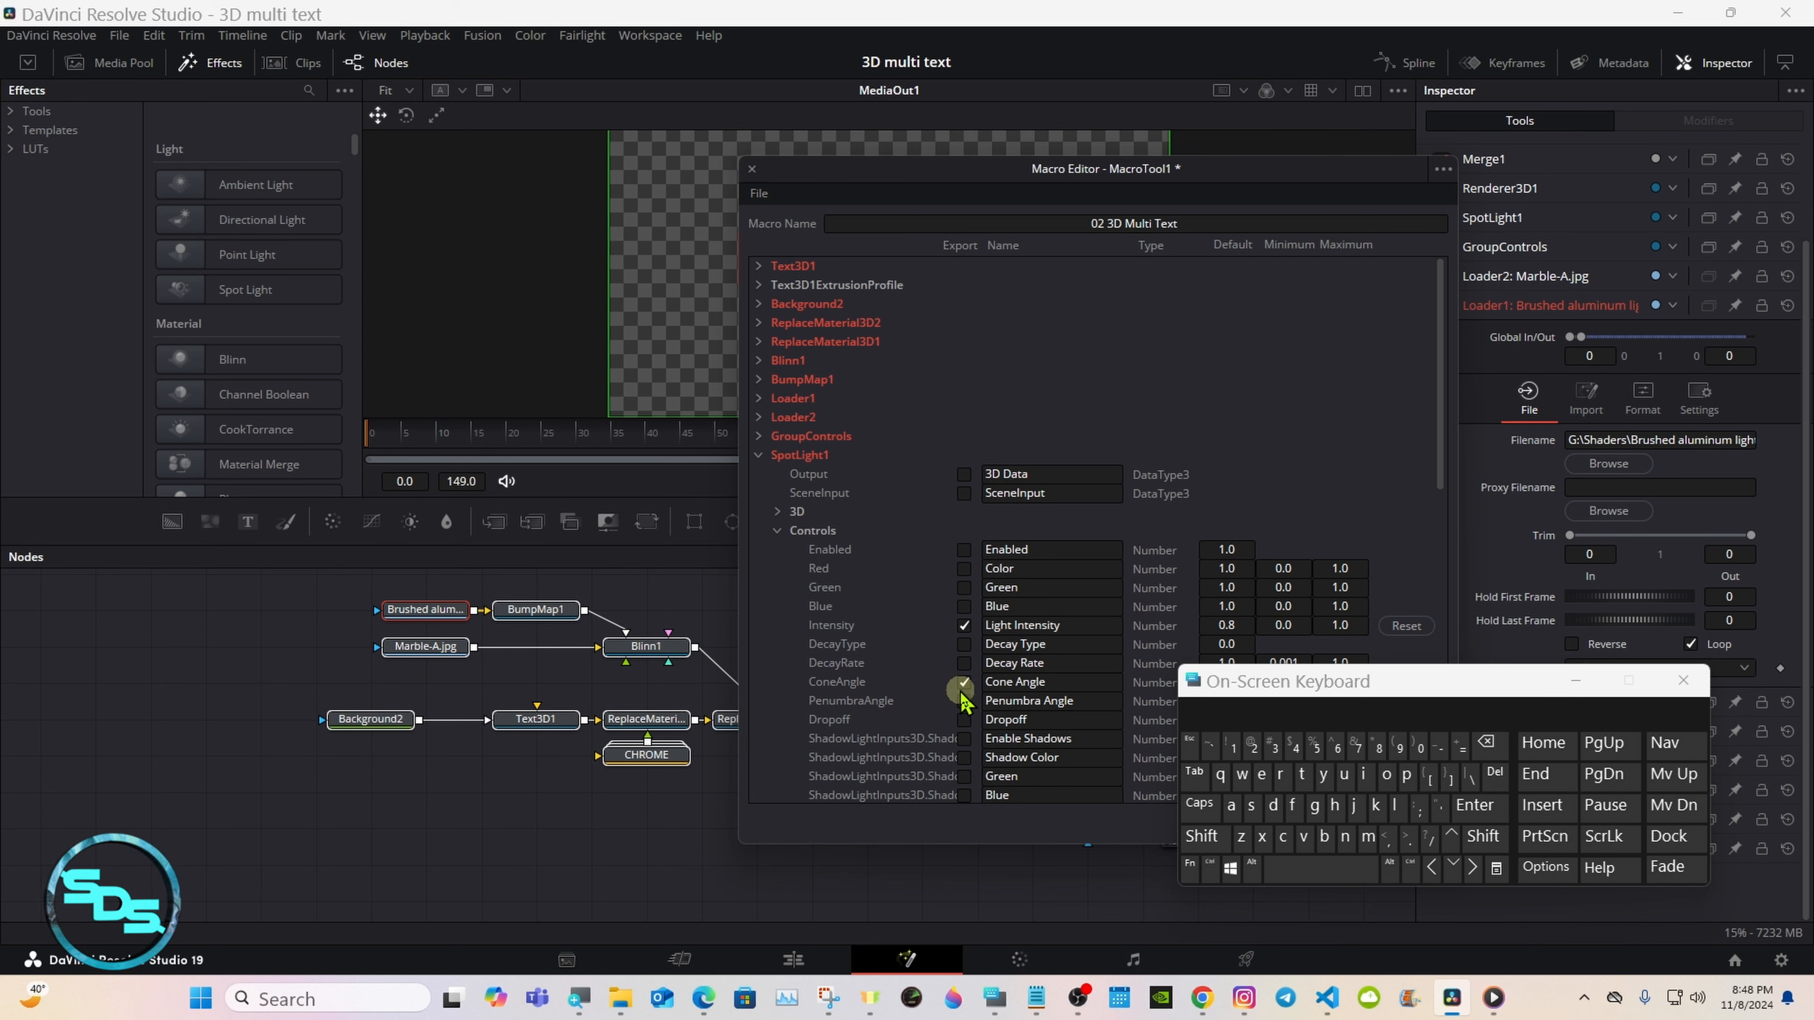
pyautogui.click(777, 530)
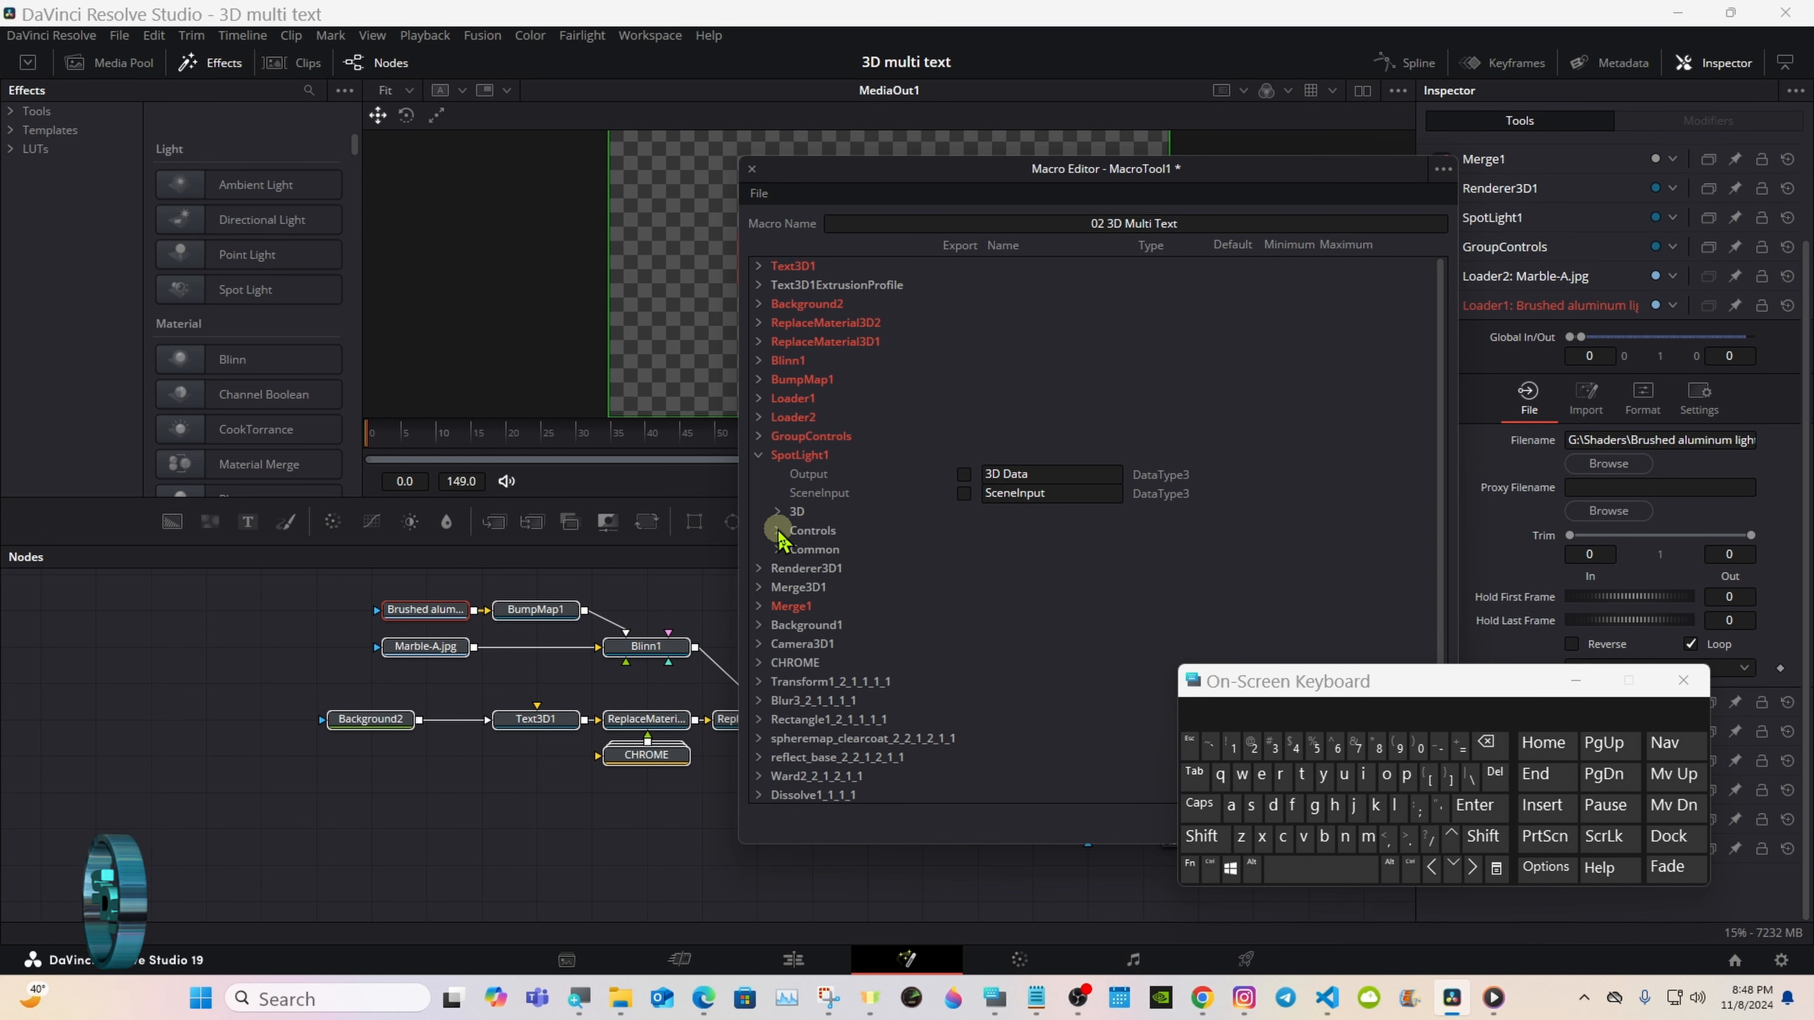
pyautogui.click(759, 457)
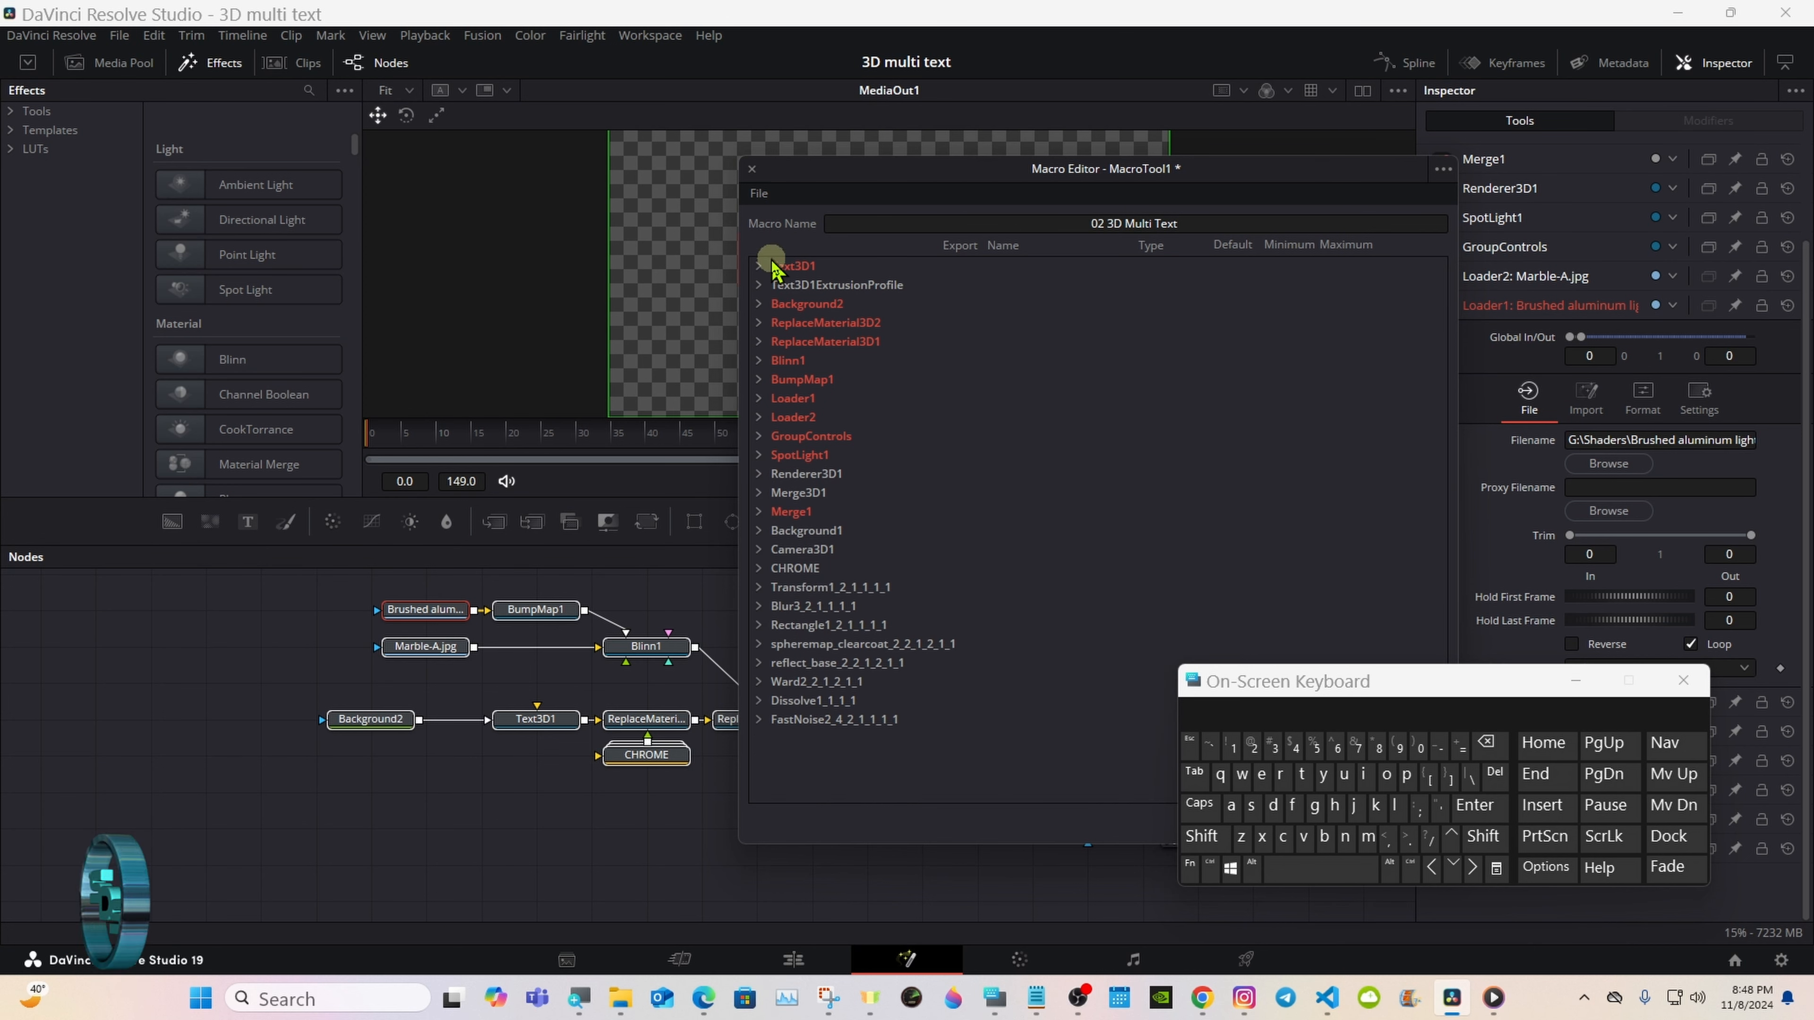
# Step: Save the macro as the group file 02 3D Multi Text.setting in Fusion's Templates/Edit/Titles/3D Multi Text folder
pyautogui.click(768, 195)
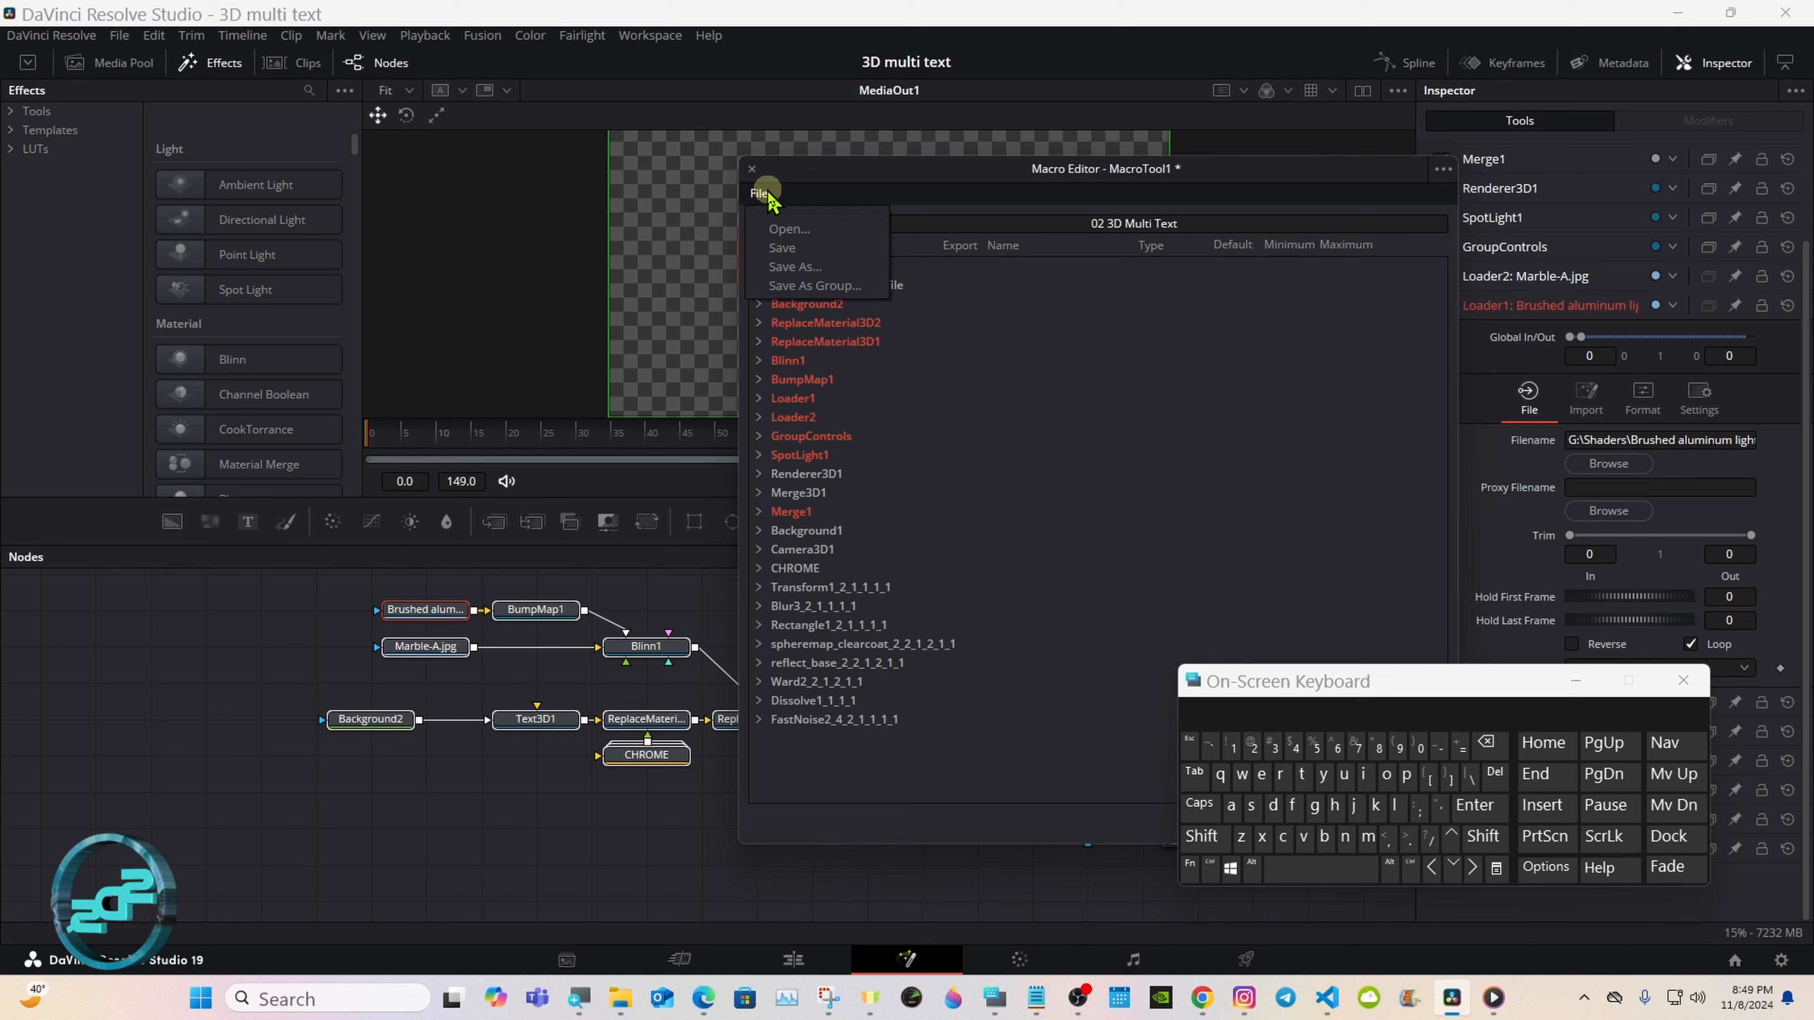
pyautogui.click(837, 293)
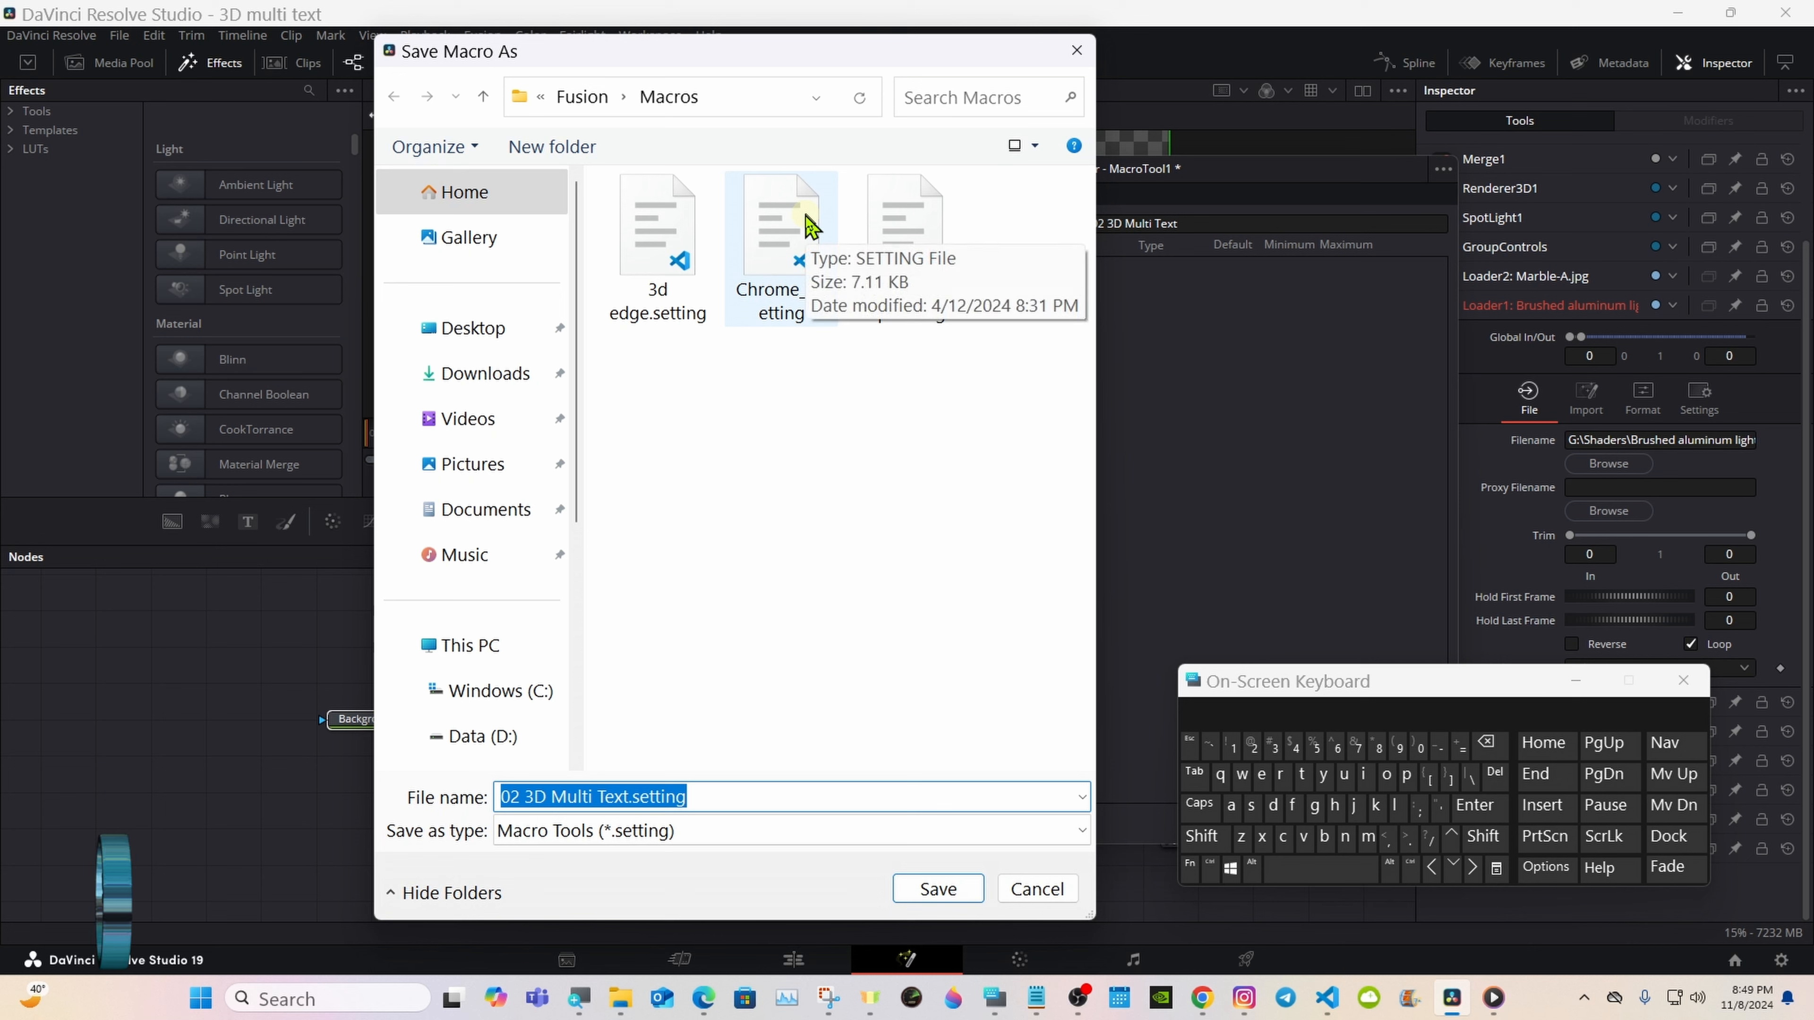
pyautogui.click(579, 106)
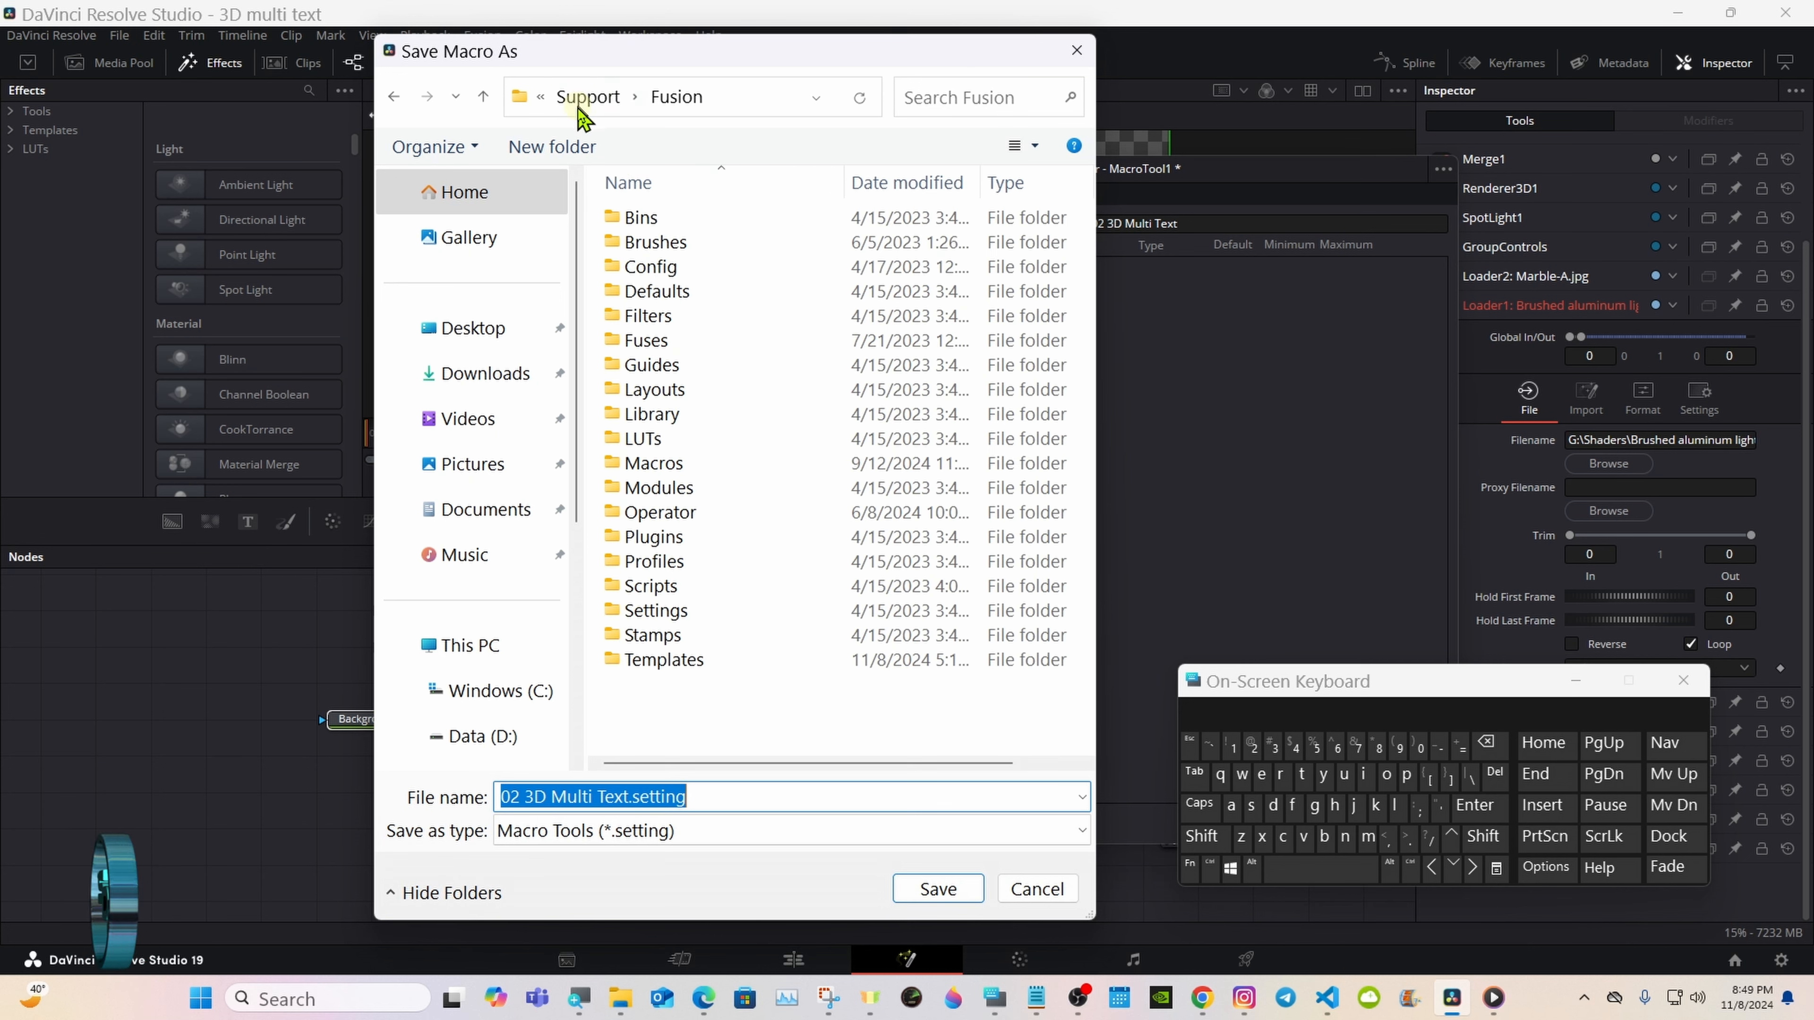
pyautogui.click(787, 666)
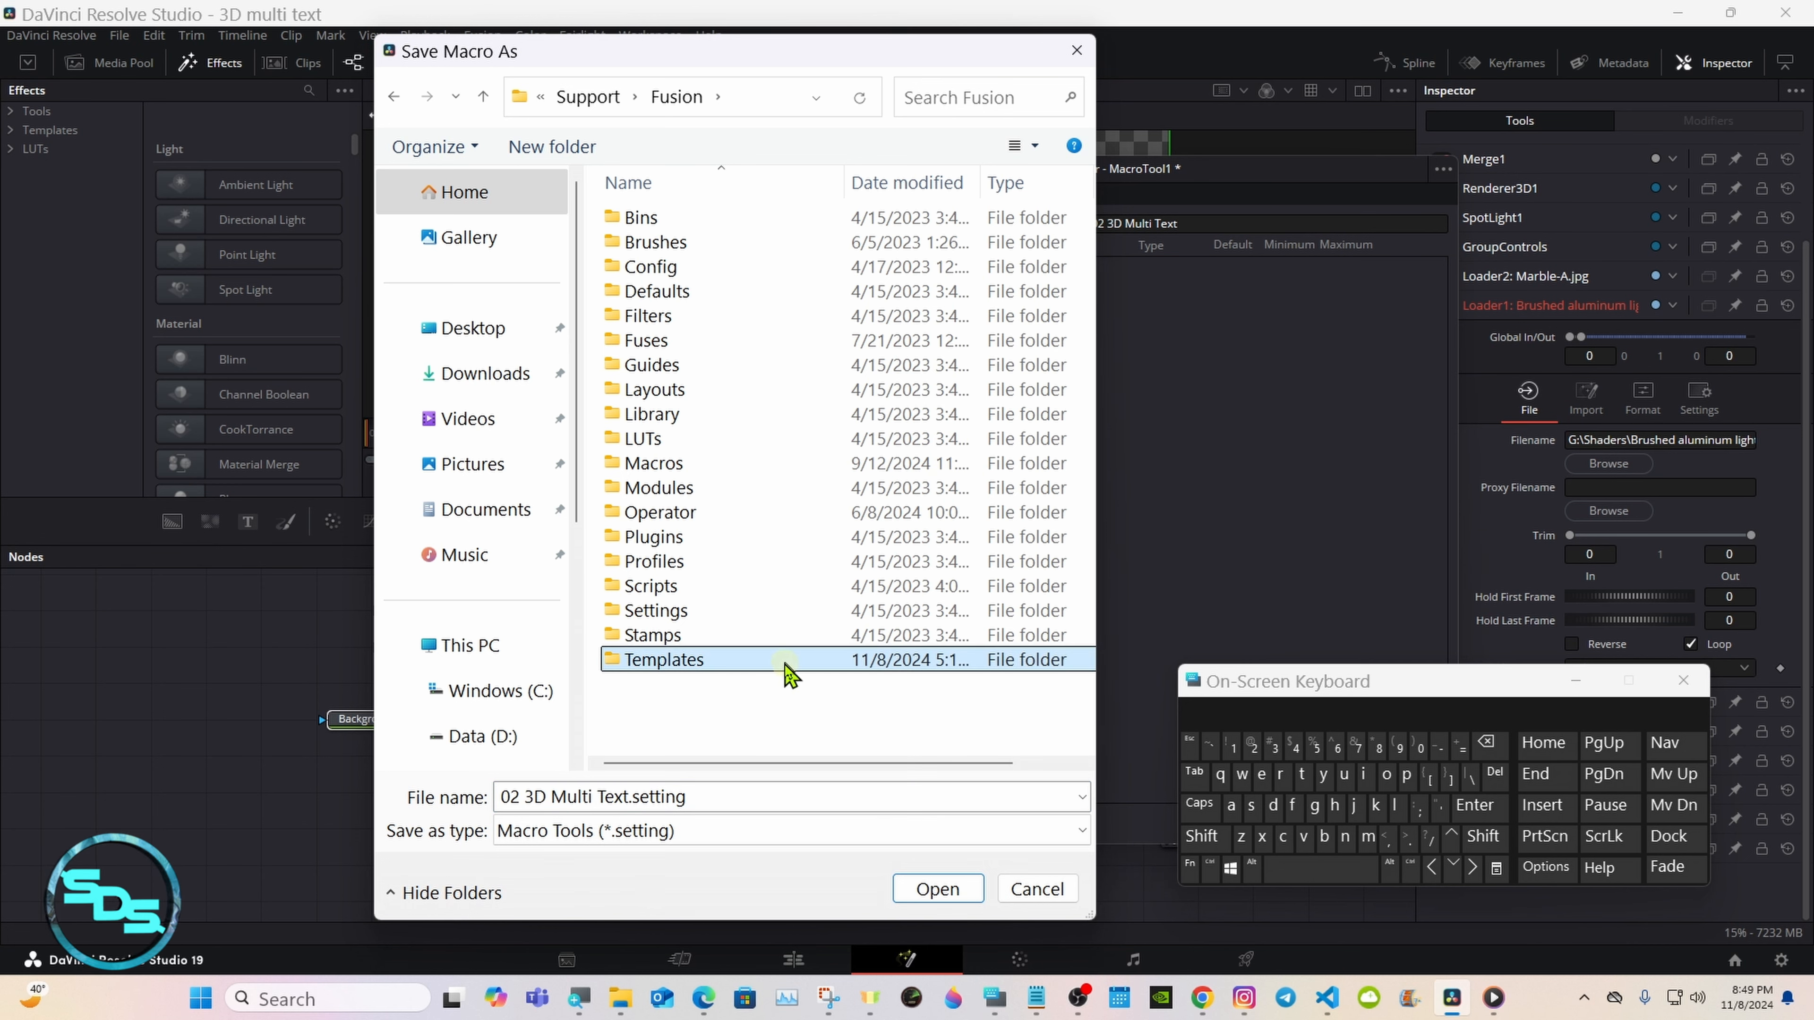
pyautogui.doubleClick(799, 668)
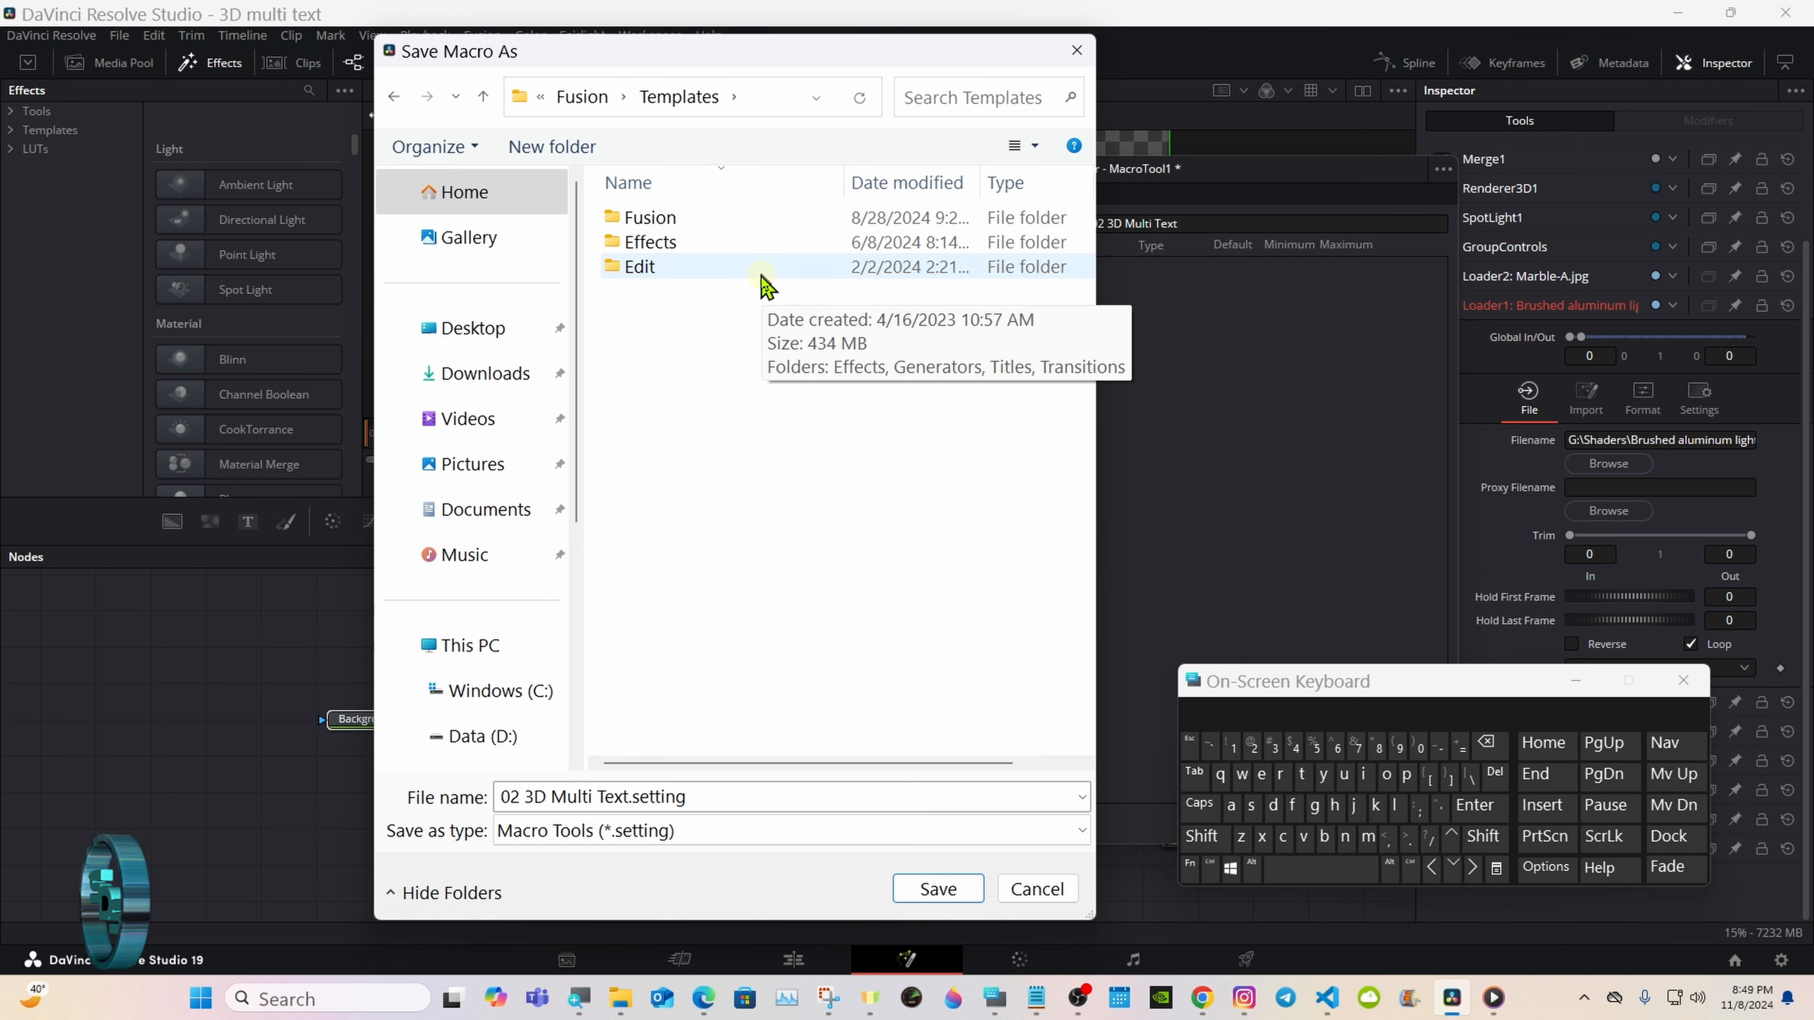
pyautogui.doubleClick(766, 286)
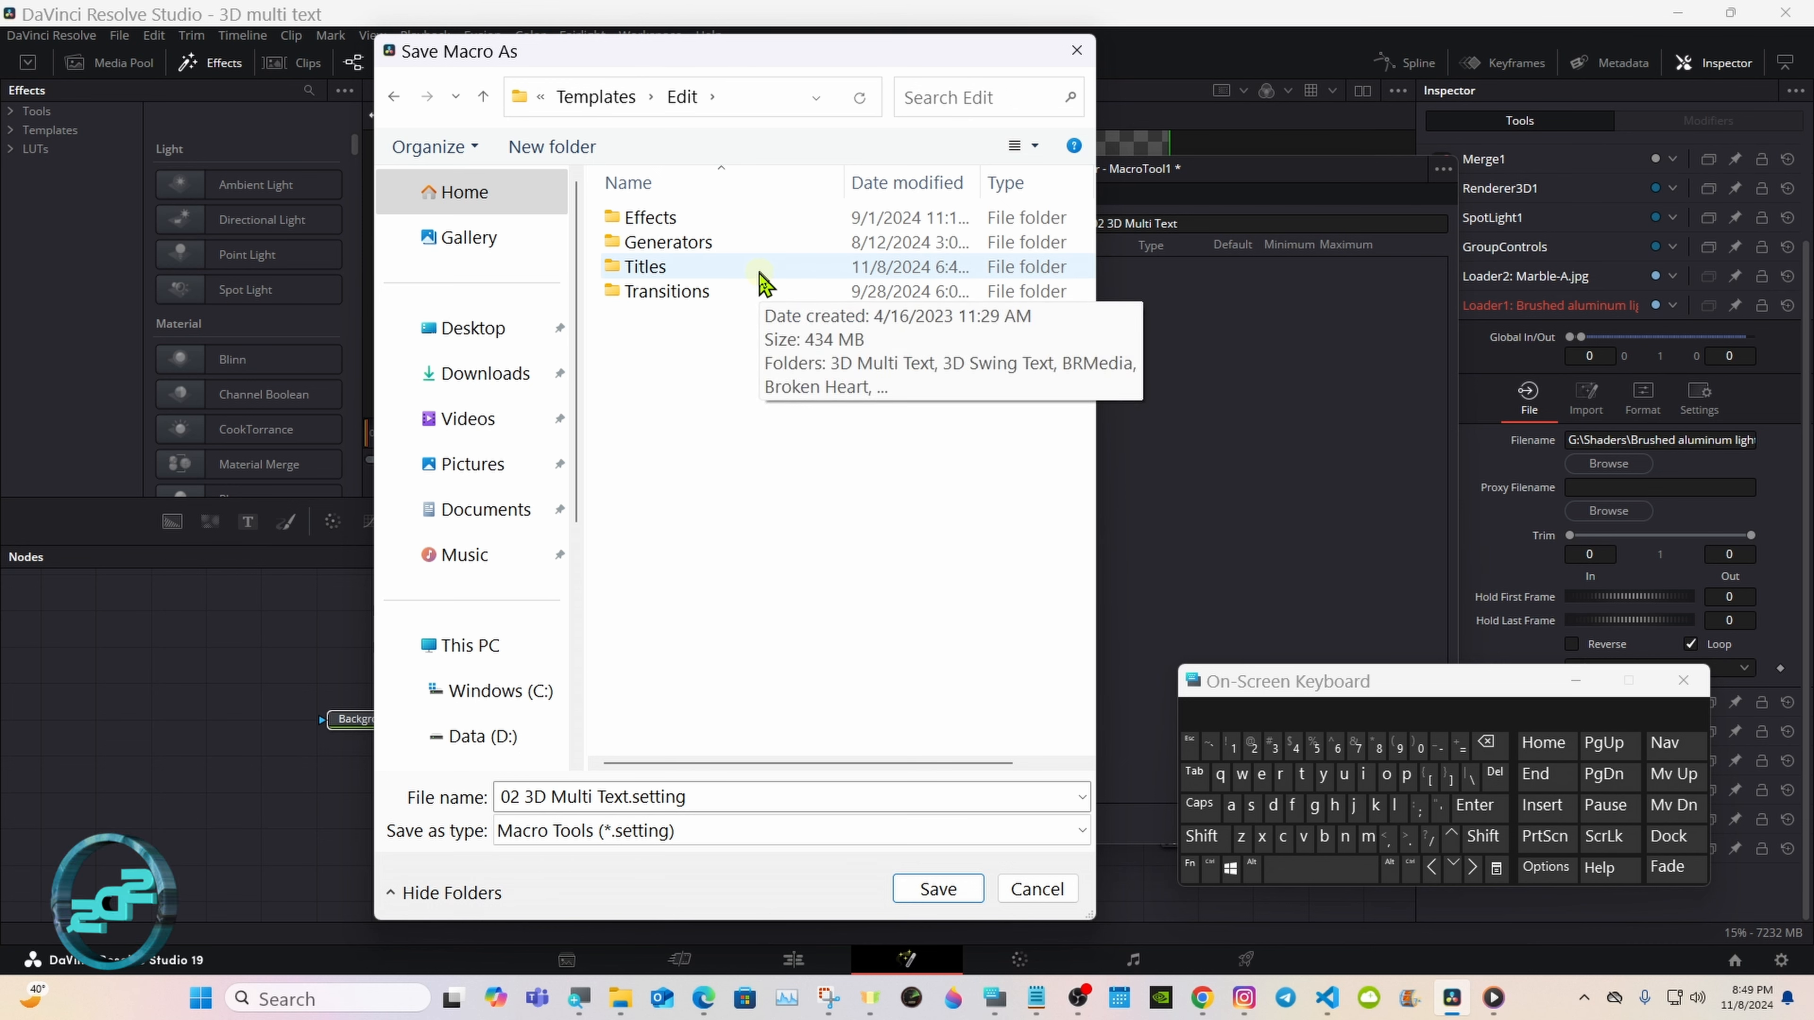
pyautogui.doubleClick(762, 281)
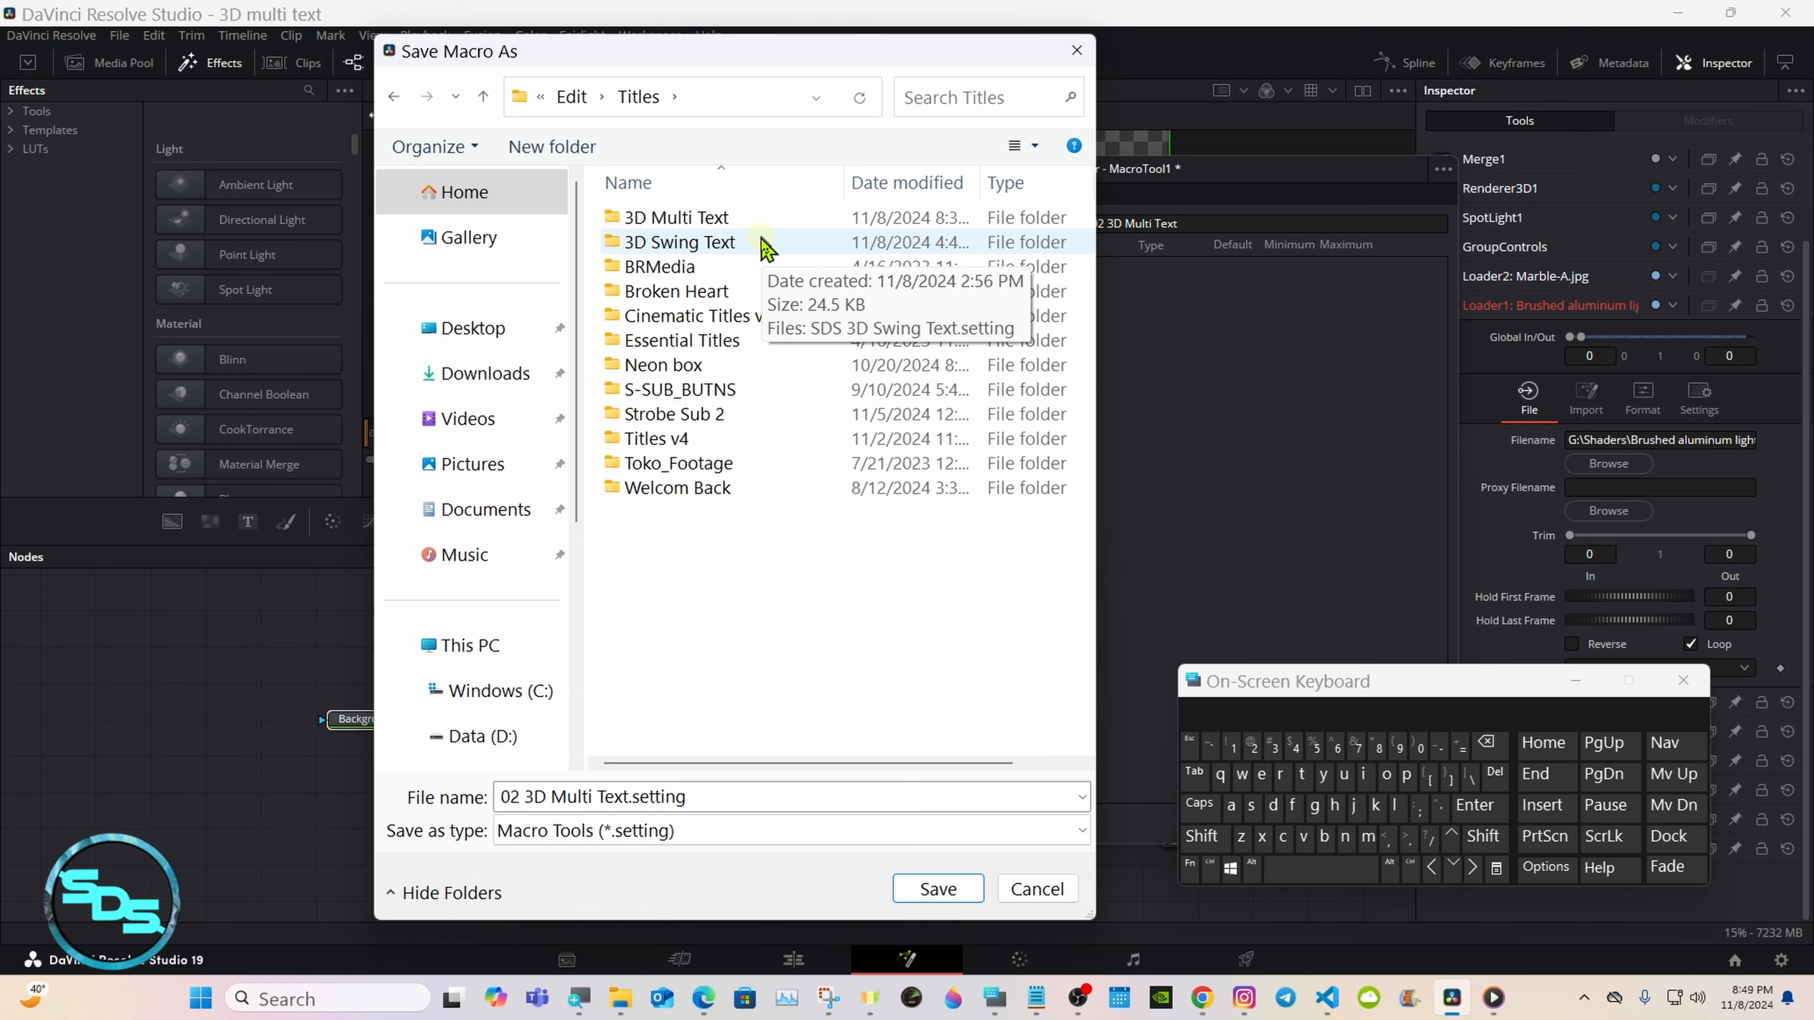
pyautogui.doubleClick(754, 219)
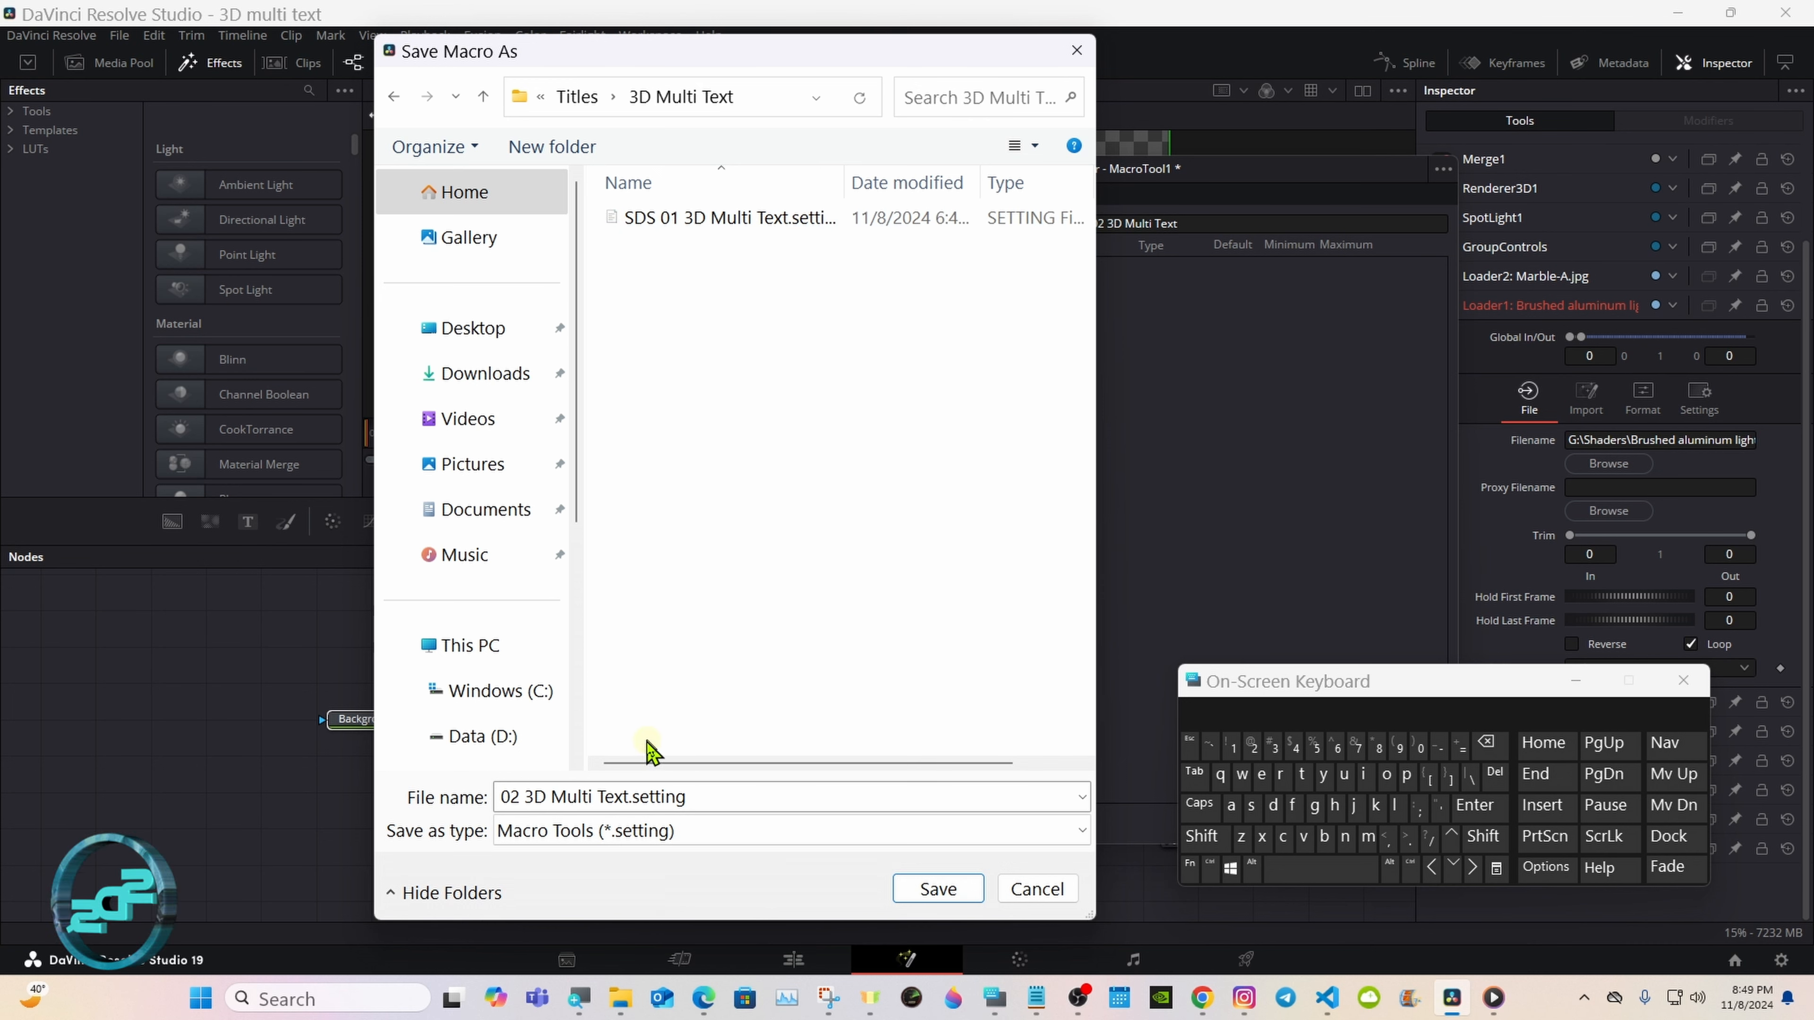
pyautogui.click(934, 887)
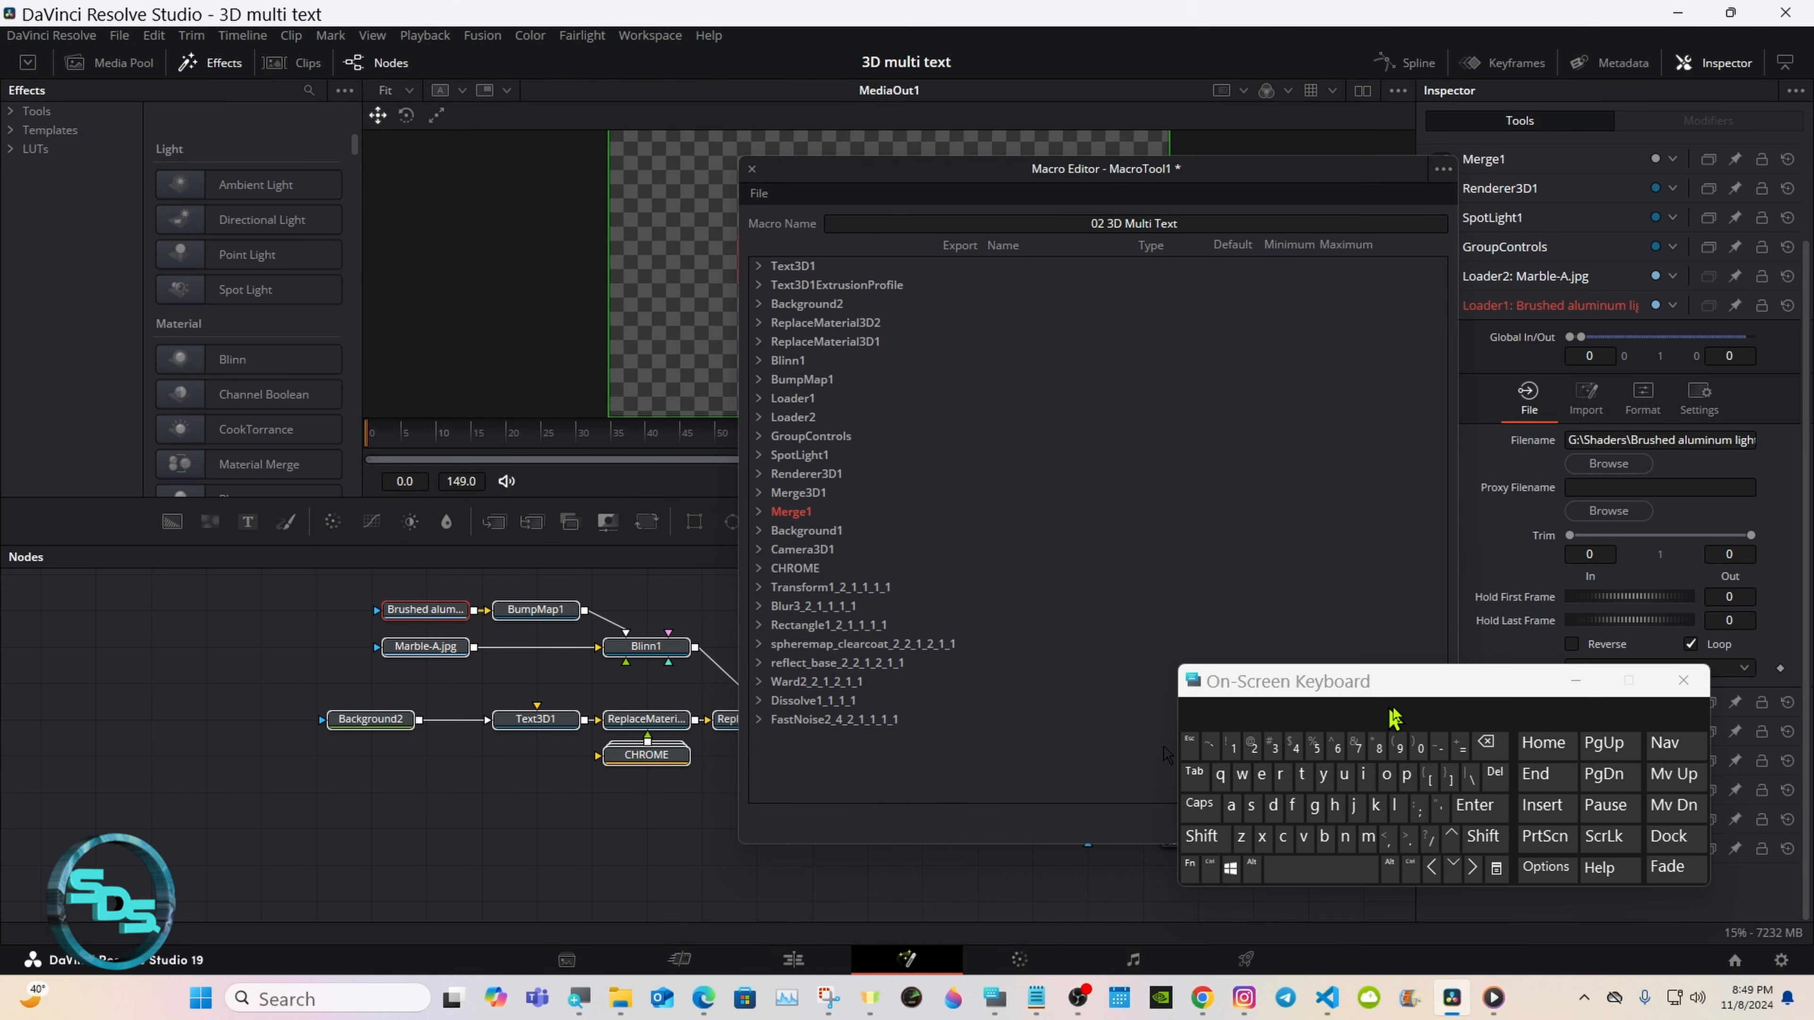
# Step: Minimize the on-screen keyboard, close the Macro Editor and deselect all nodes
pyautogui.click(1570, 685)
pyautogui.click(1400, 823)
pyautogui.click(771, 820)
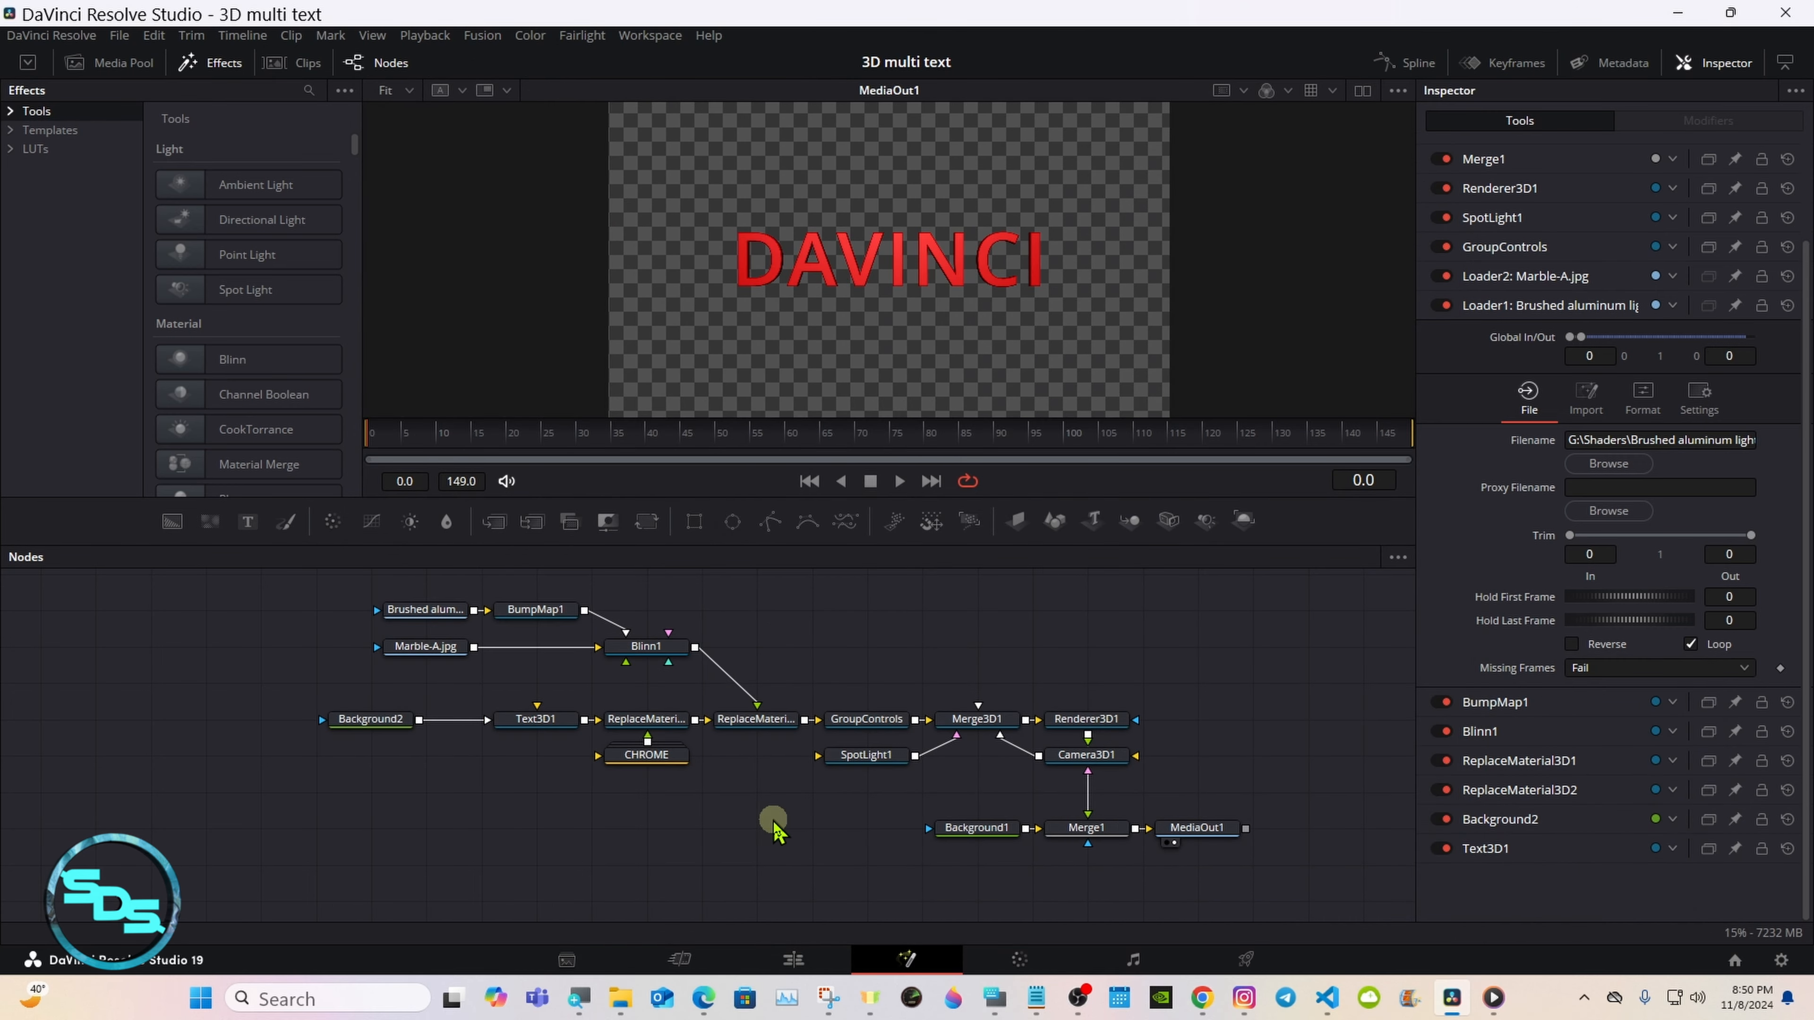
# Step: Switch to the Edit page and open the 3D Multi Text category of the Titles
pyautogui.click(793, 959)
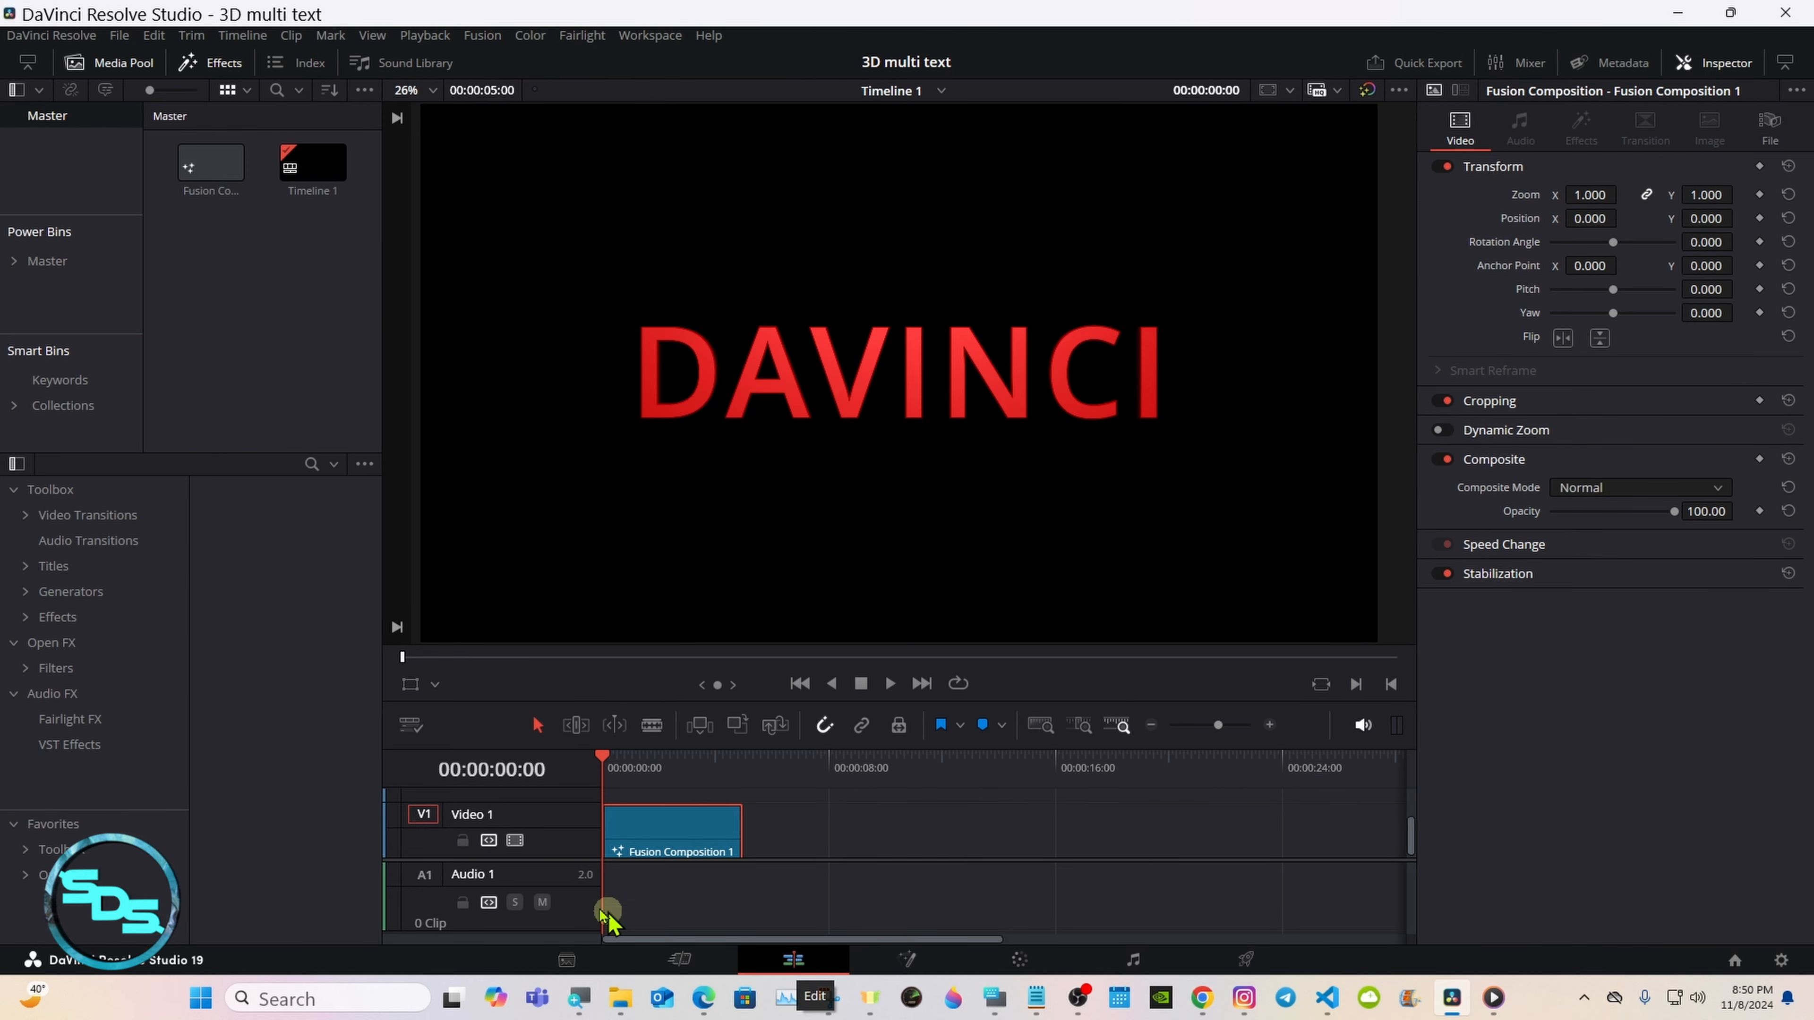
pyautogui.click(29, 566)
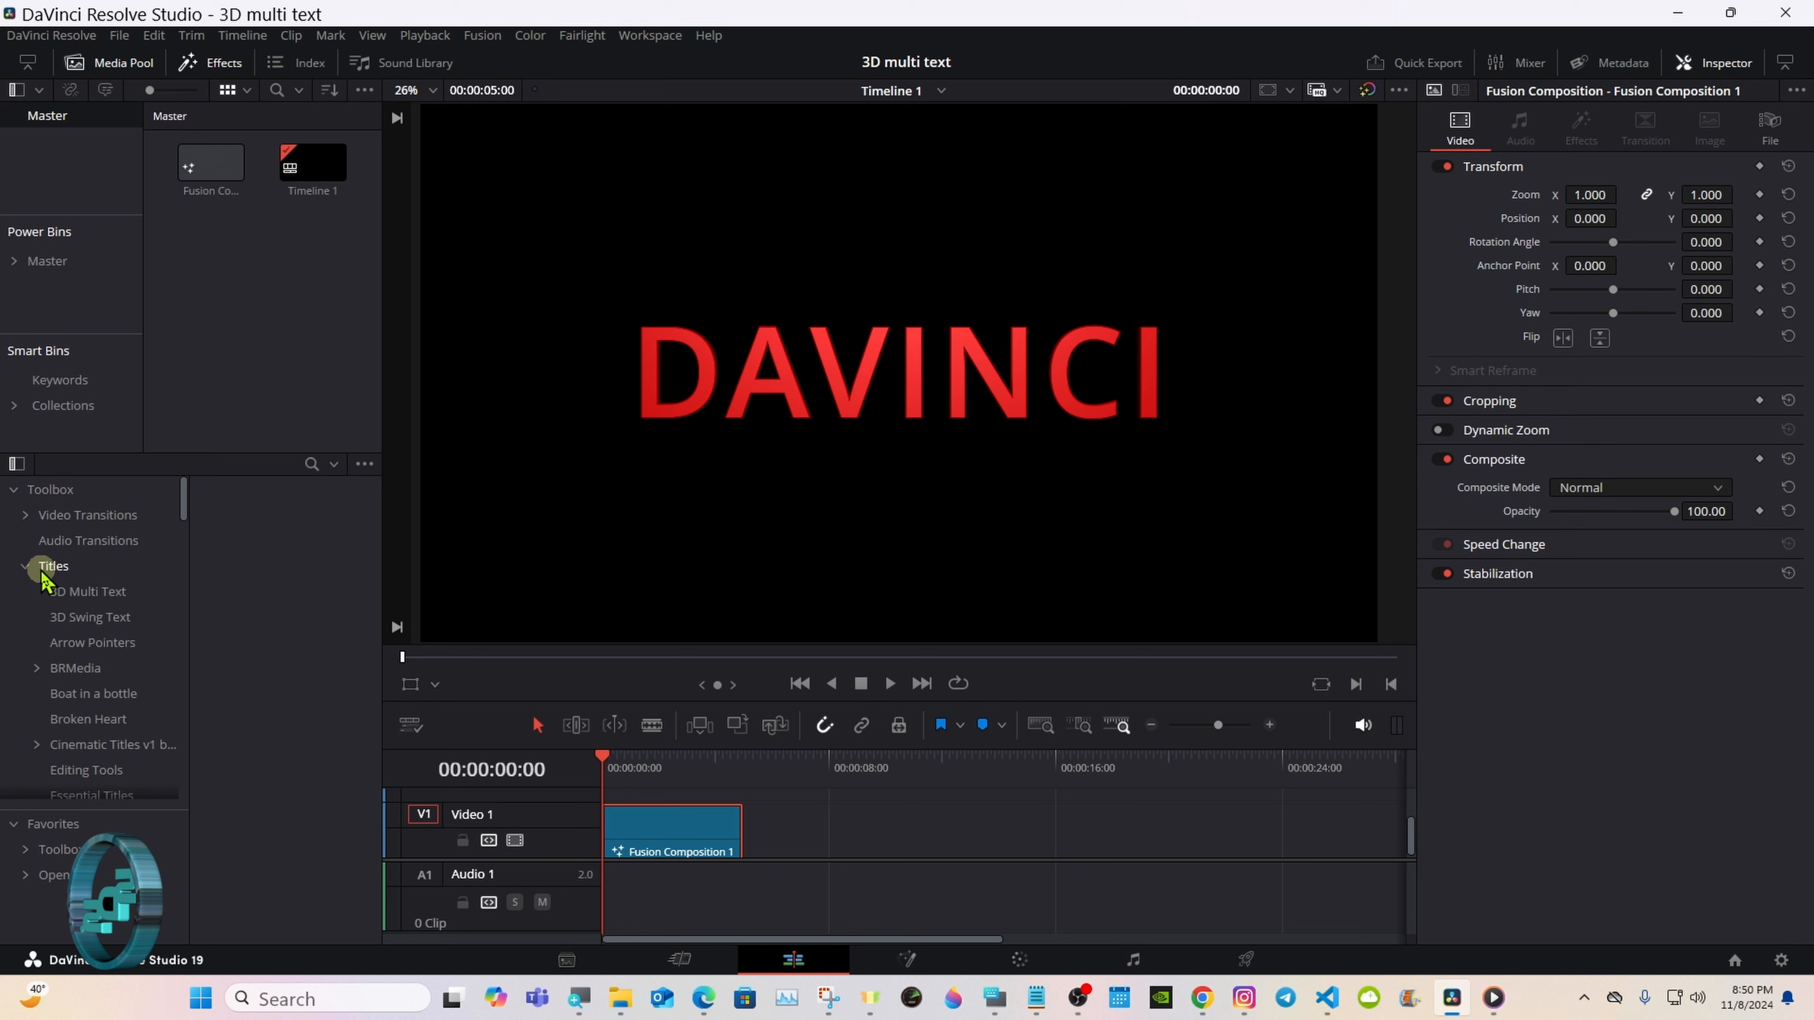
pyautogui.click(64, 591)
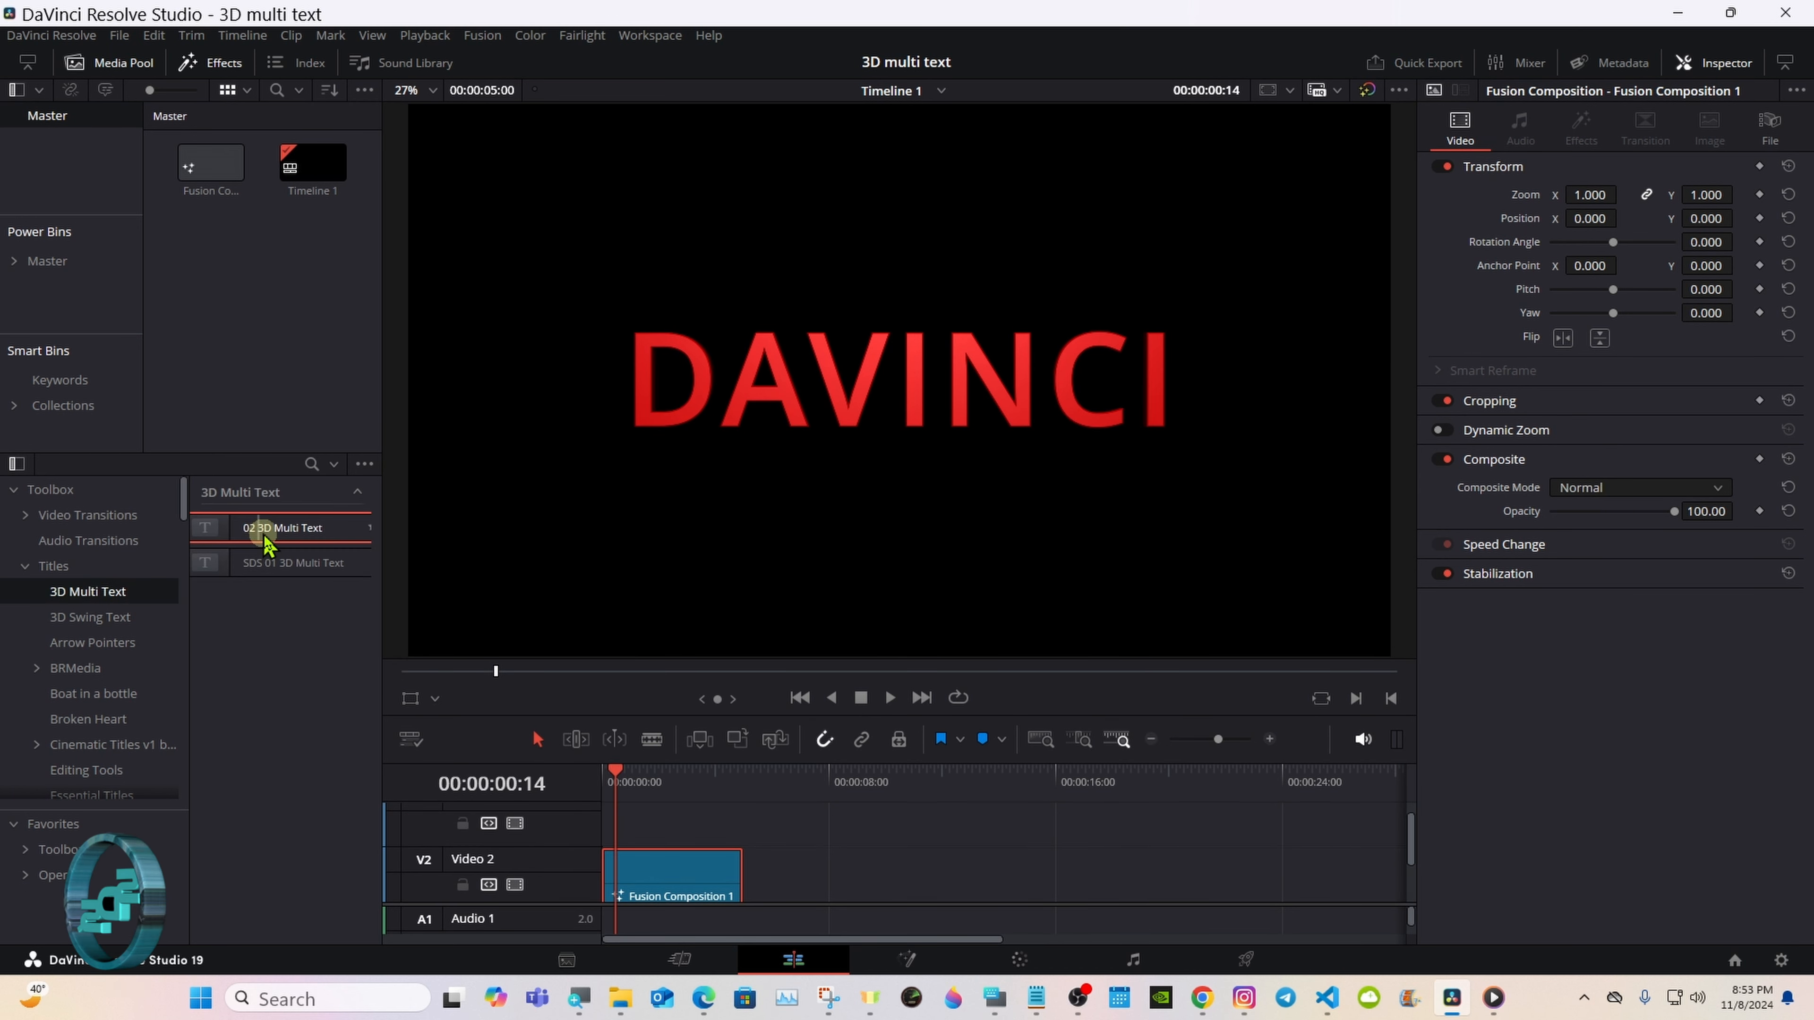
# Step: Place the 02 3D Multi Text title on Video 2 directly after Fusion Composition 1 and move the playhead to 00:00:07:23
pyautogui.moveTo(266, 543); pyautogui.dragTo(803, 849)
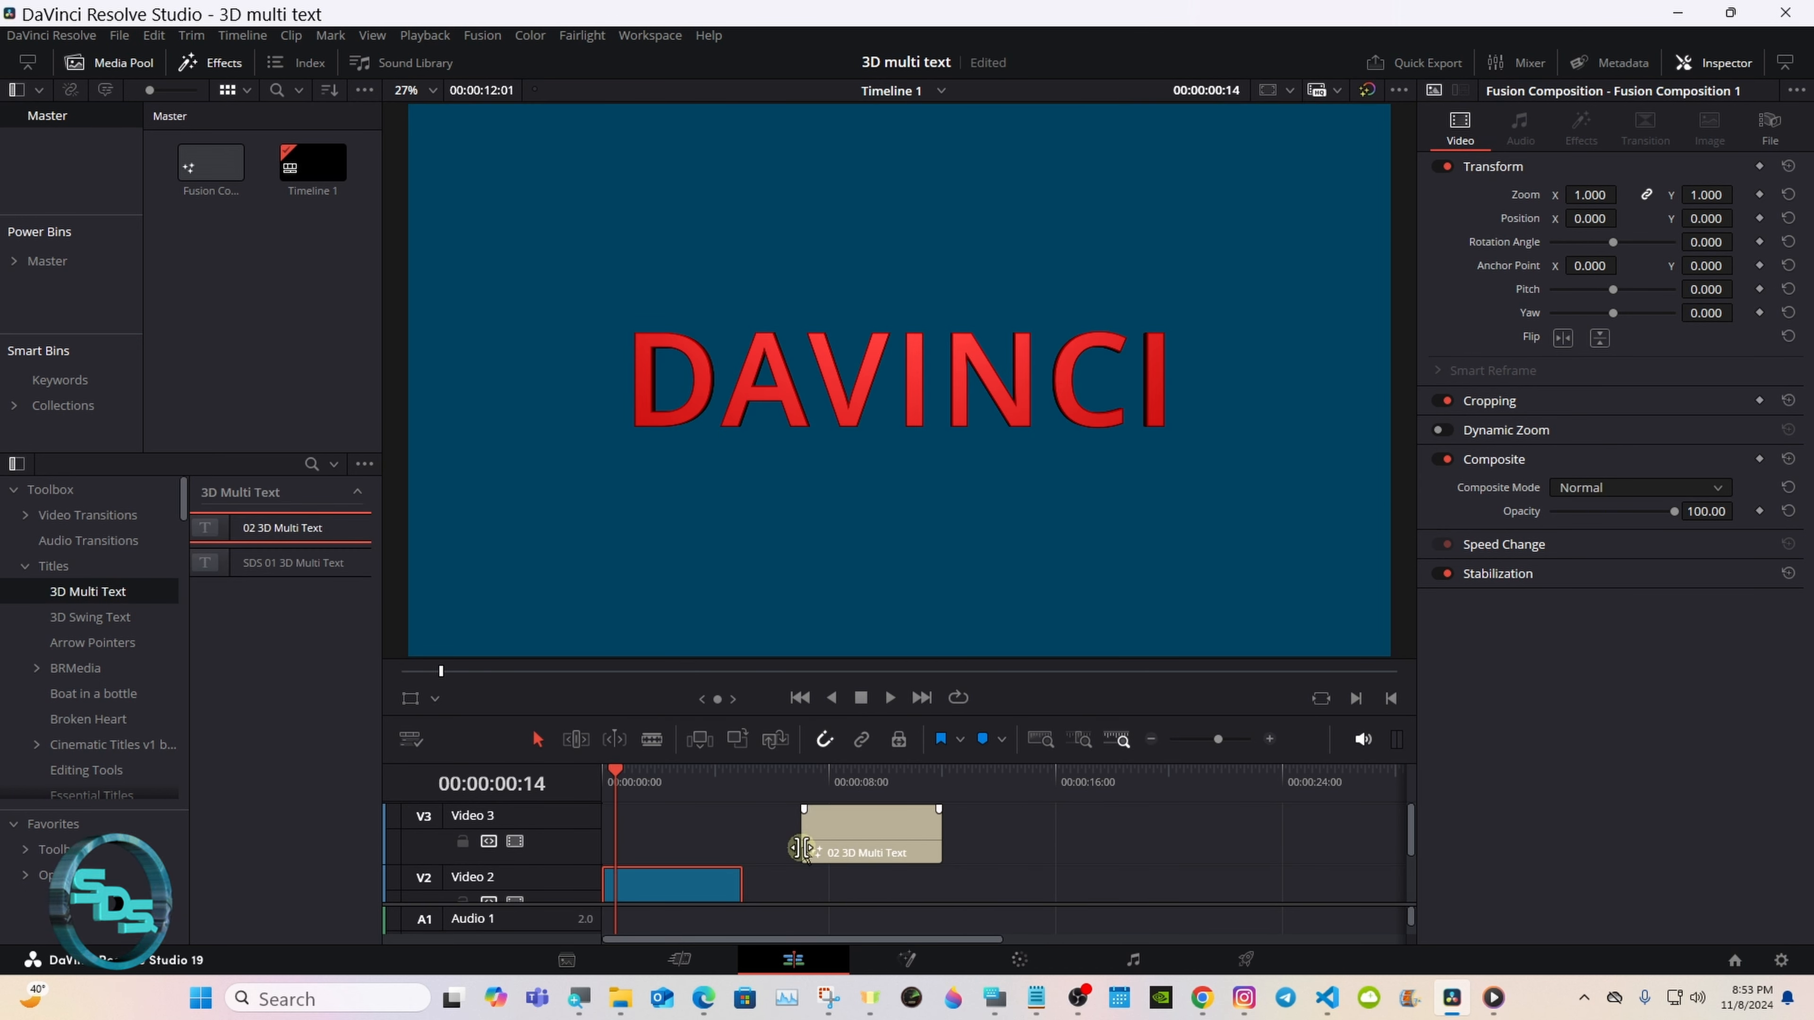
pyautogui.moveTo(800, 763); pyautogui.dragTo(796, 680)
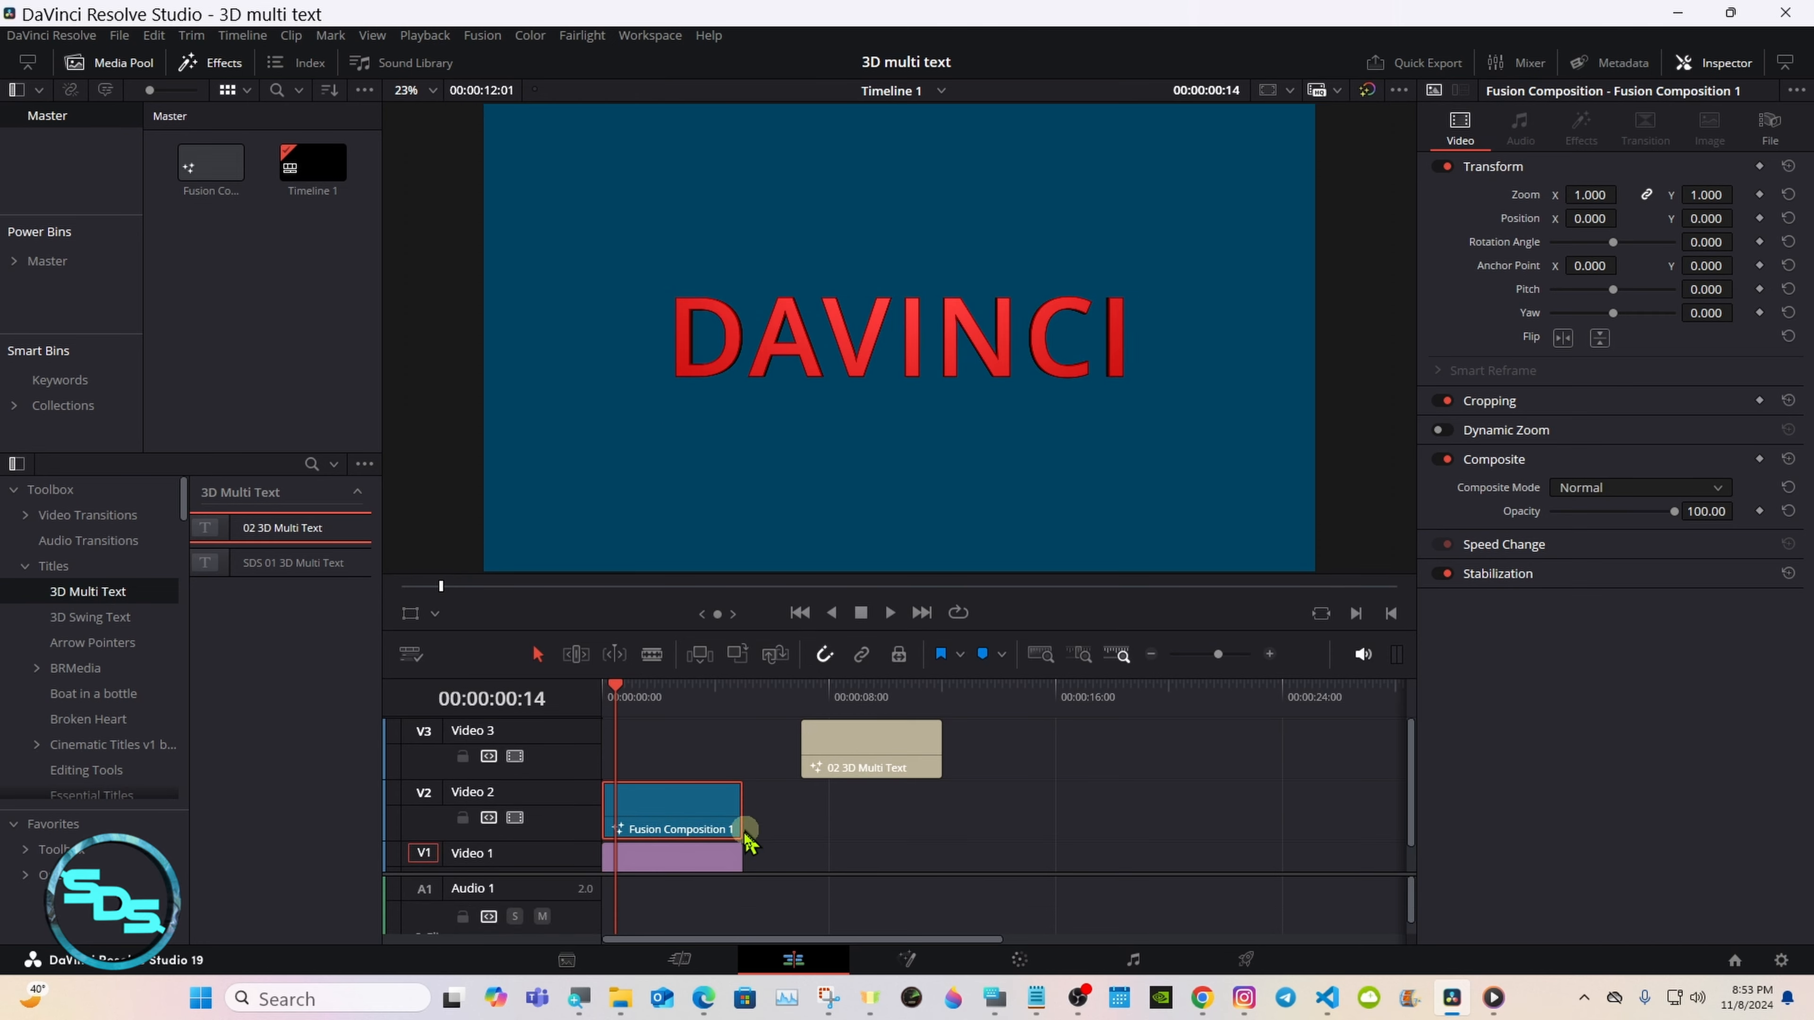
pyautogui.moveTo(843, 747); pyautogui.dragTo(873, 865)
pyautogui.click(841, 822)
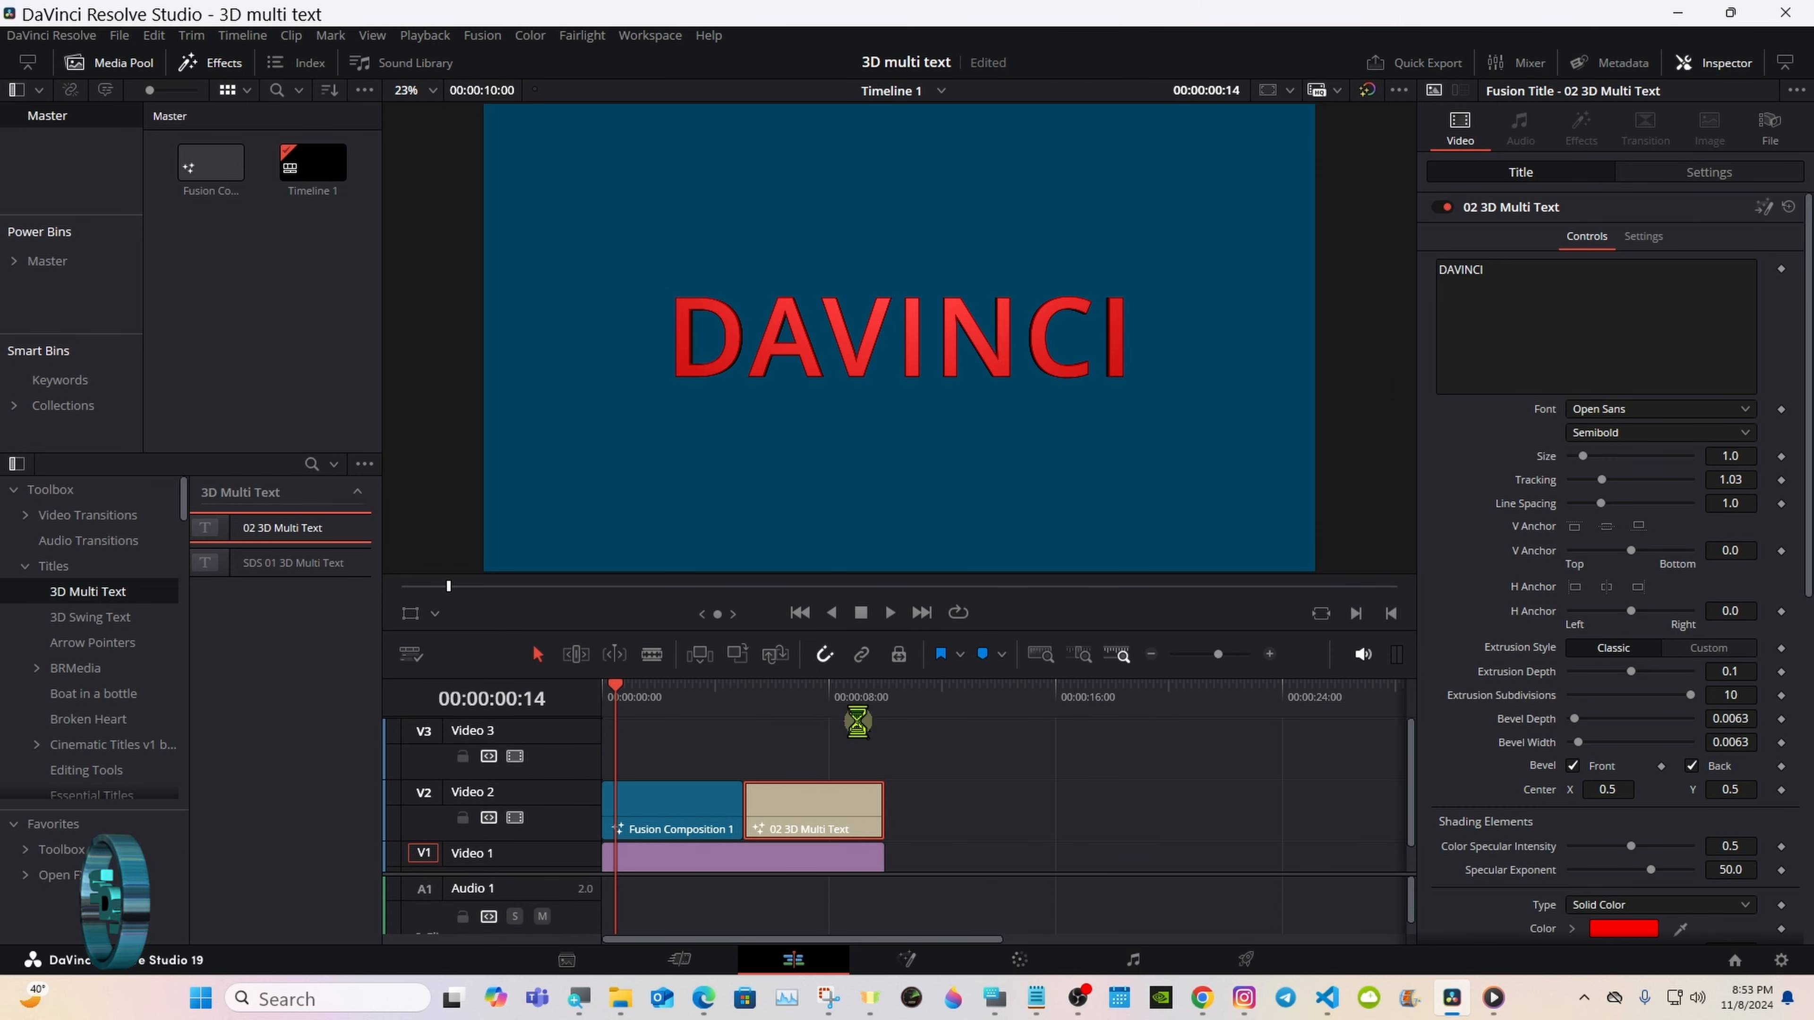
pyautogui.click(822, 693)
pyautogui.moveTo(980, 676); pyautogui.dragTo(981, 761)
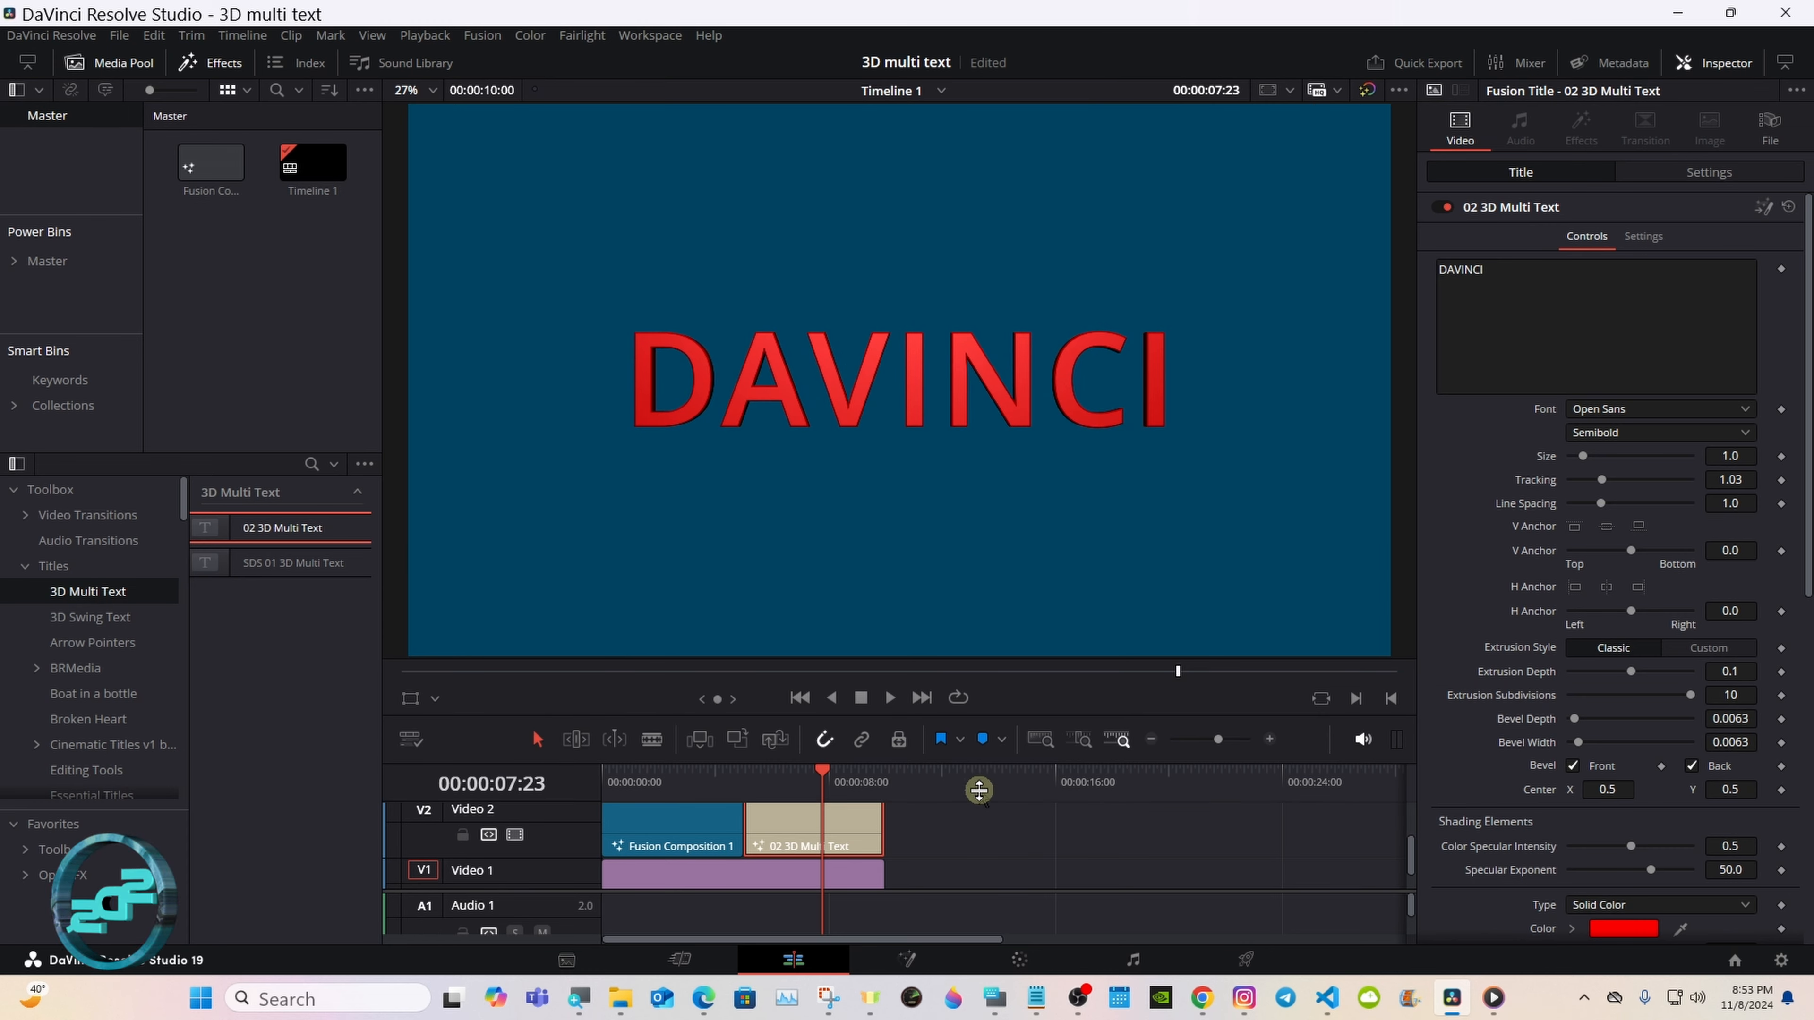
# Step: Enable Chrome on the 02 3D Multi Text title and set its group Y rotation to about -57.4
pyautogui.moveTo(1809, 314); pyautogui.dragTo(1809, 657)
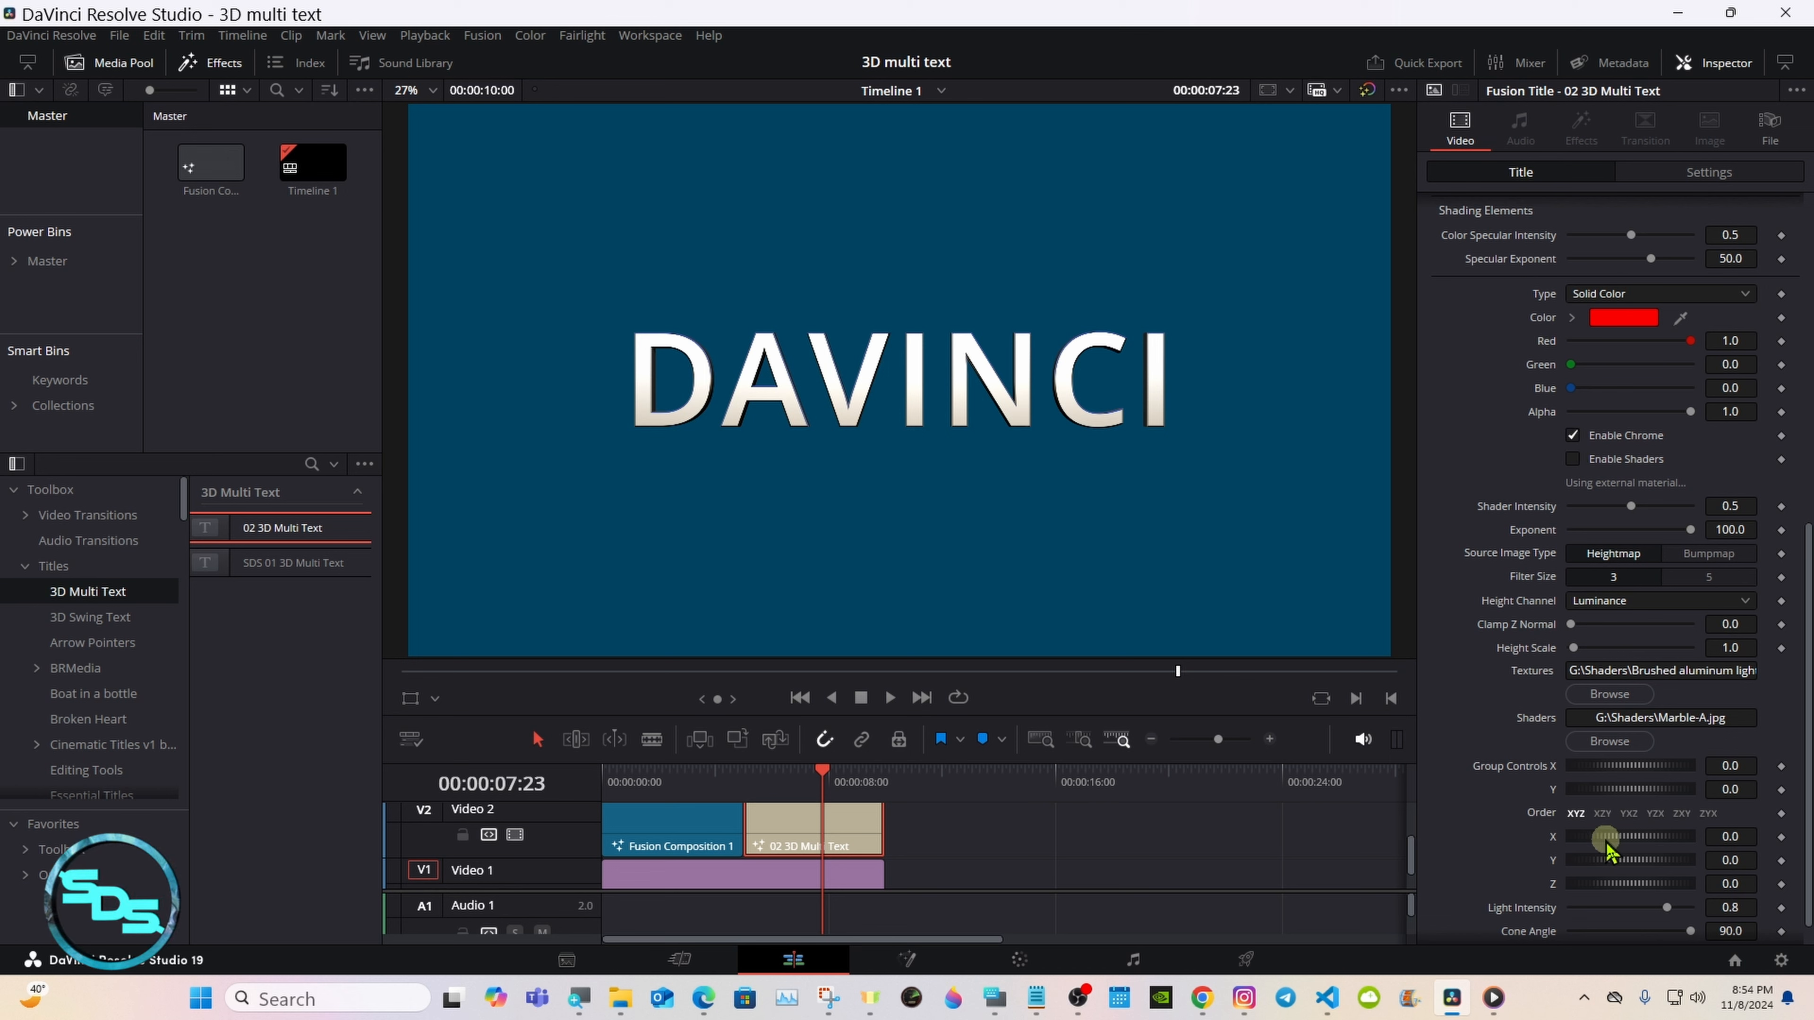
pyautogui.moveTo(1607, 860)
pyautogui.mouseDown()
pyautogui.moveTo(1632, 858)
pyautogui.moveTo(1594, 861)
pyautogui.mouseUp()
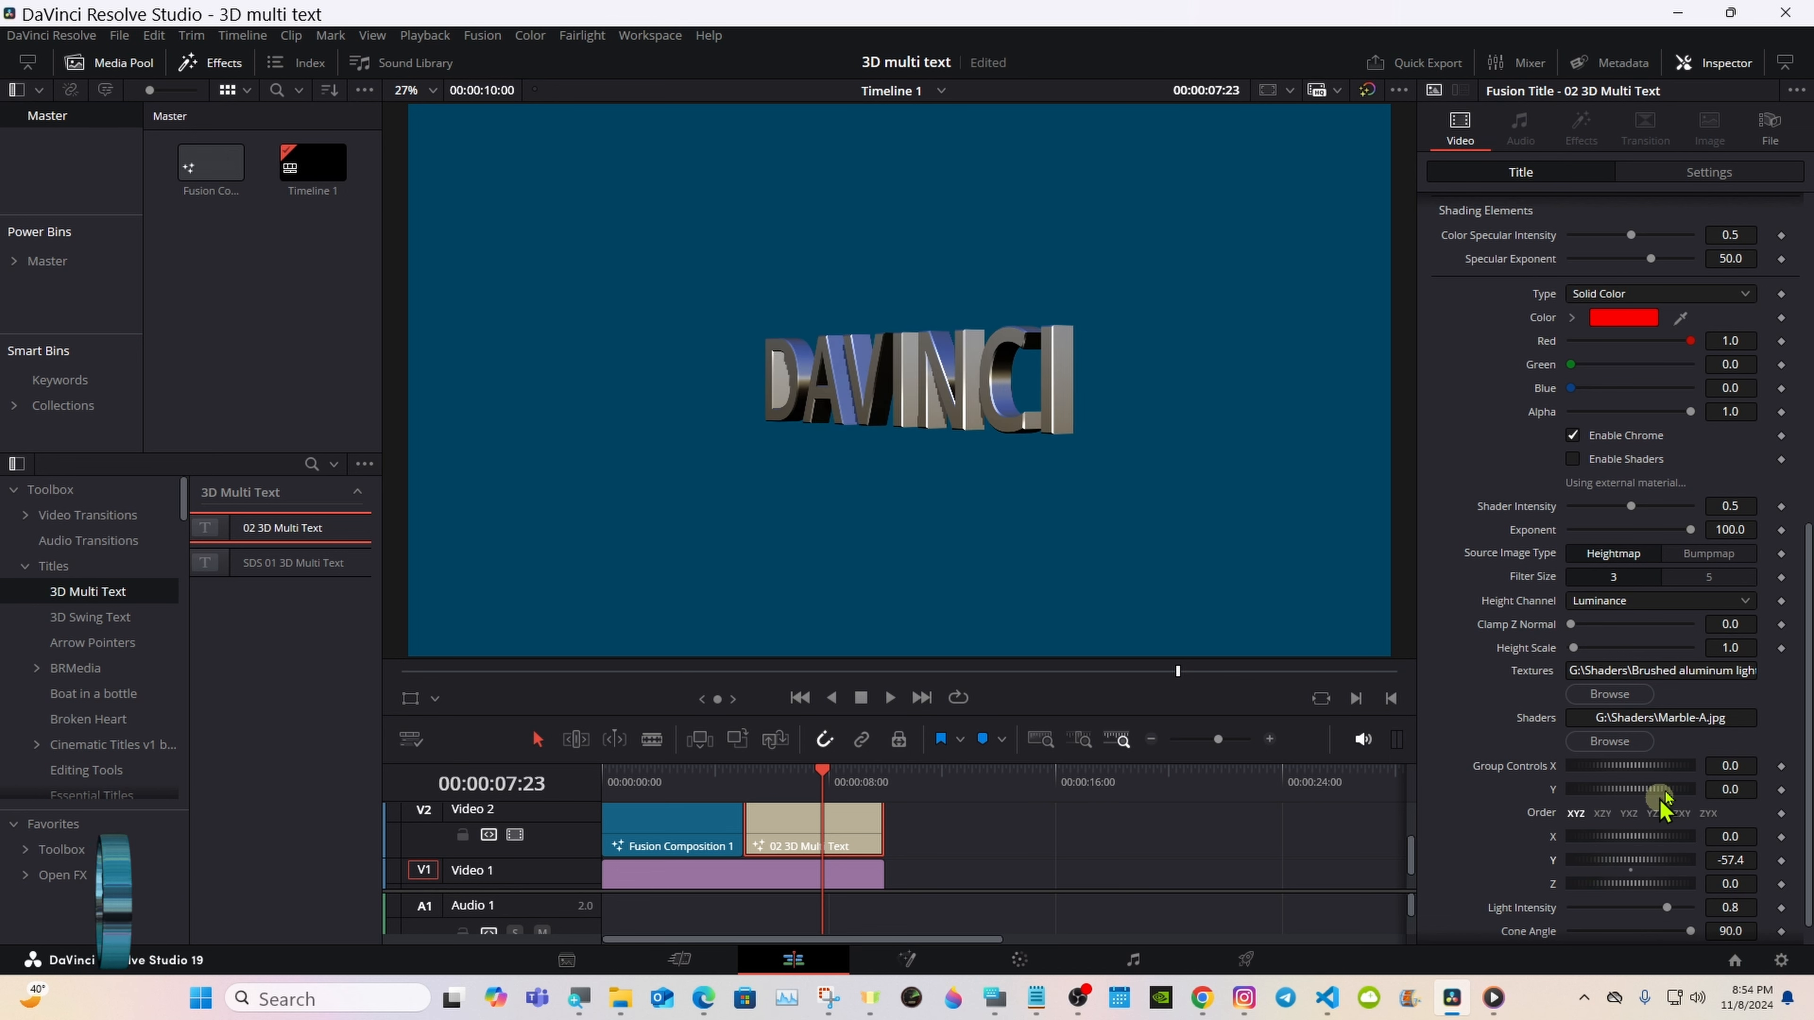
# Step: Try different Y rotations on the 02 3D Multi Text title, then reset its X and Y rotations to 0.0
pyautogui.moveTo(1808, 556); pyautogui.dragTo(1808, 800)
pyautogui.moveTo(1639, 835); pyautogui.dragTo(1644, 837)
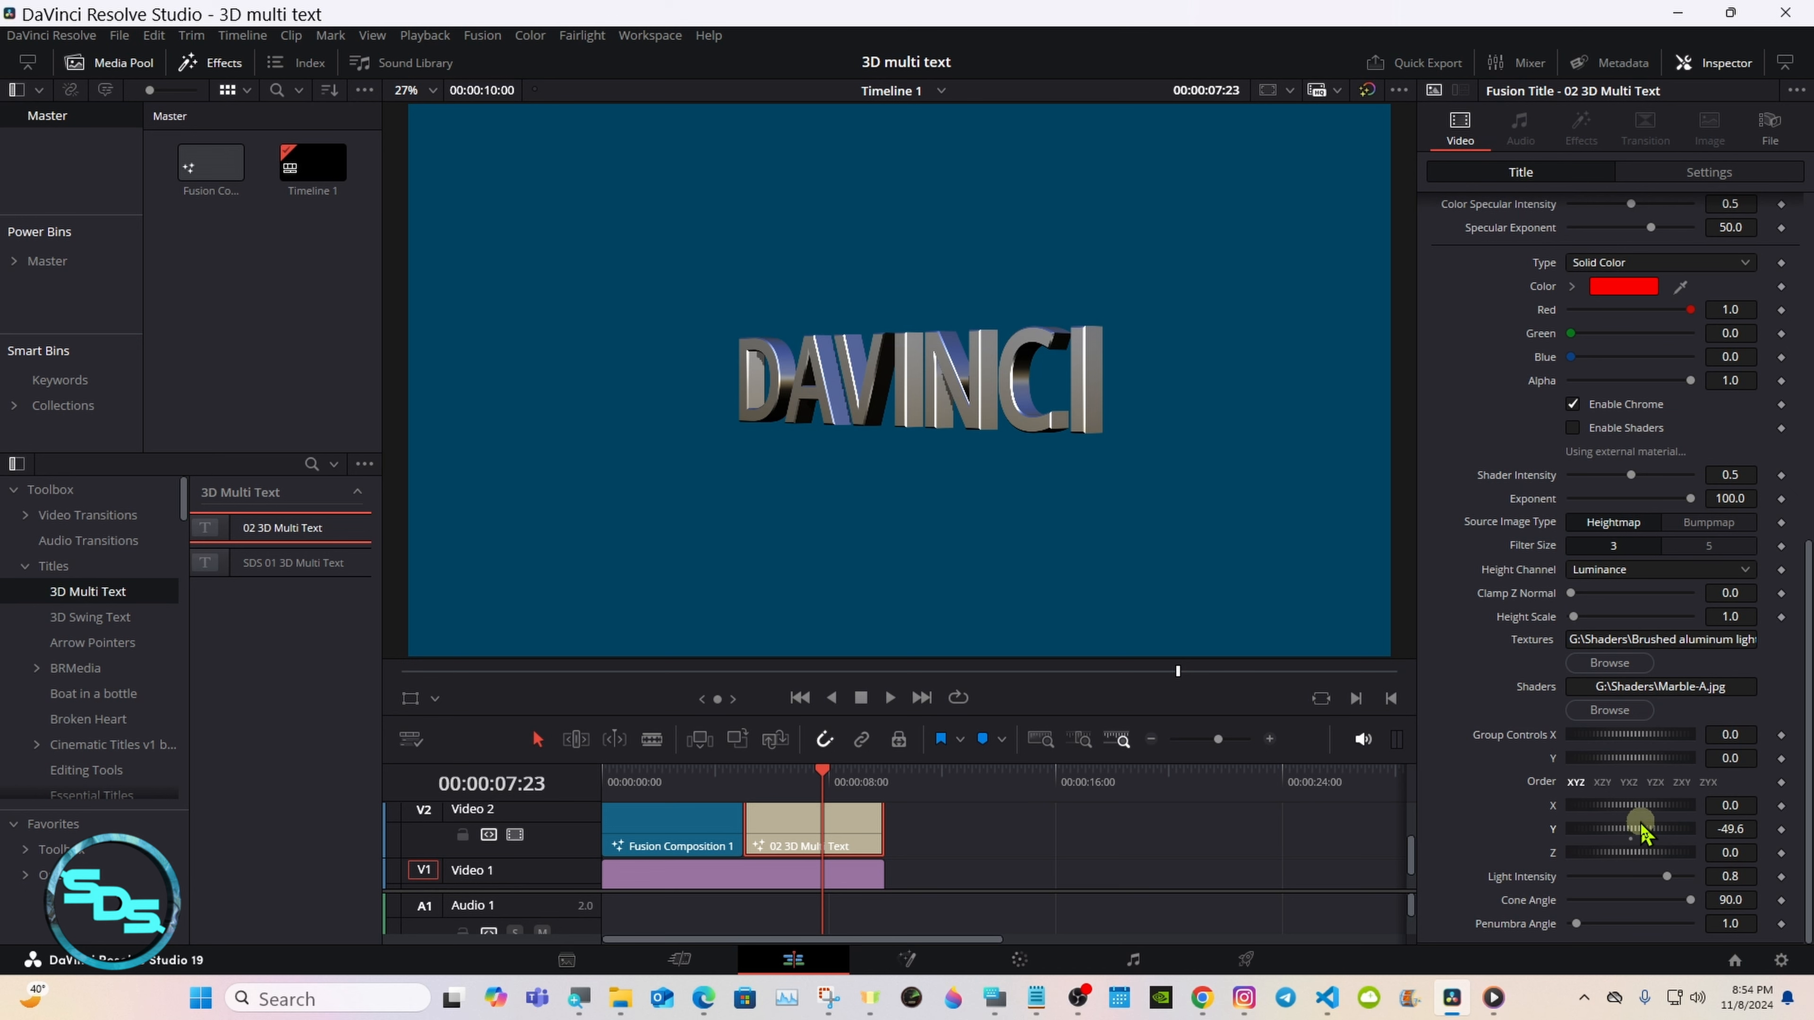
pyautogui.moveTo(1641, 815); pyautogui.dragTo(1565, 816)
pyautogui.doubleClick(1560, 806)
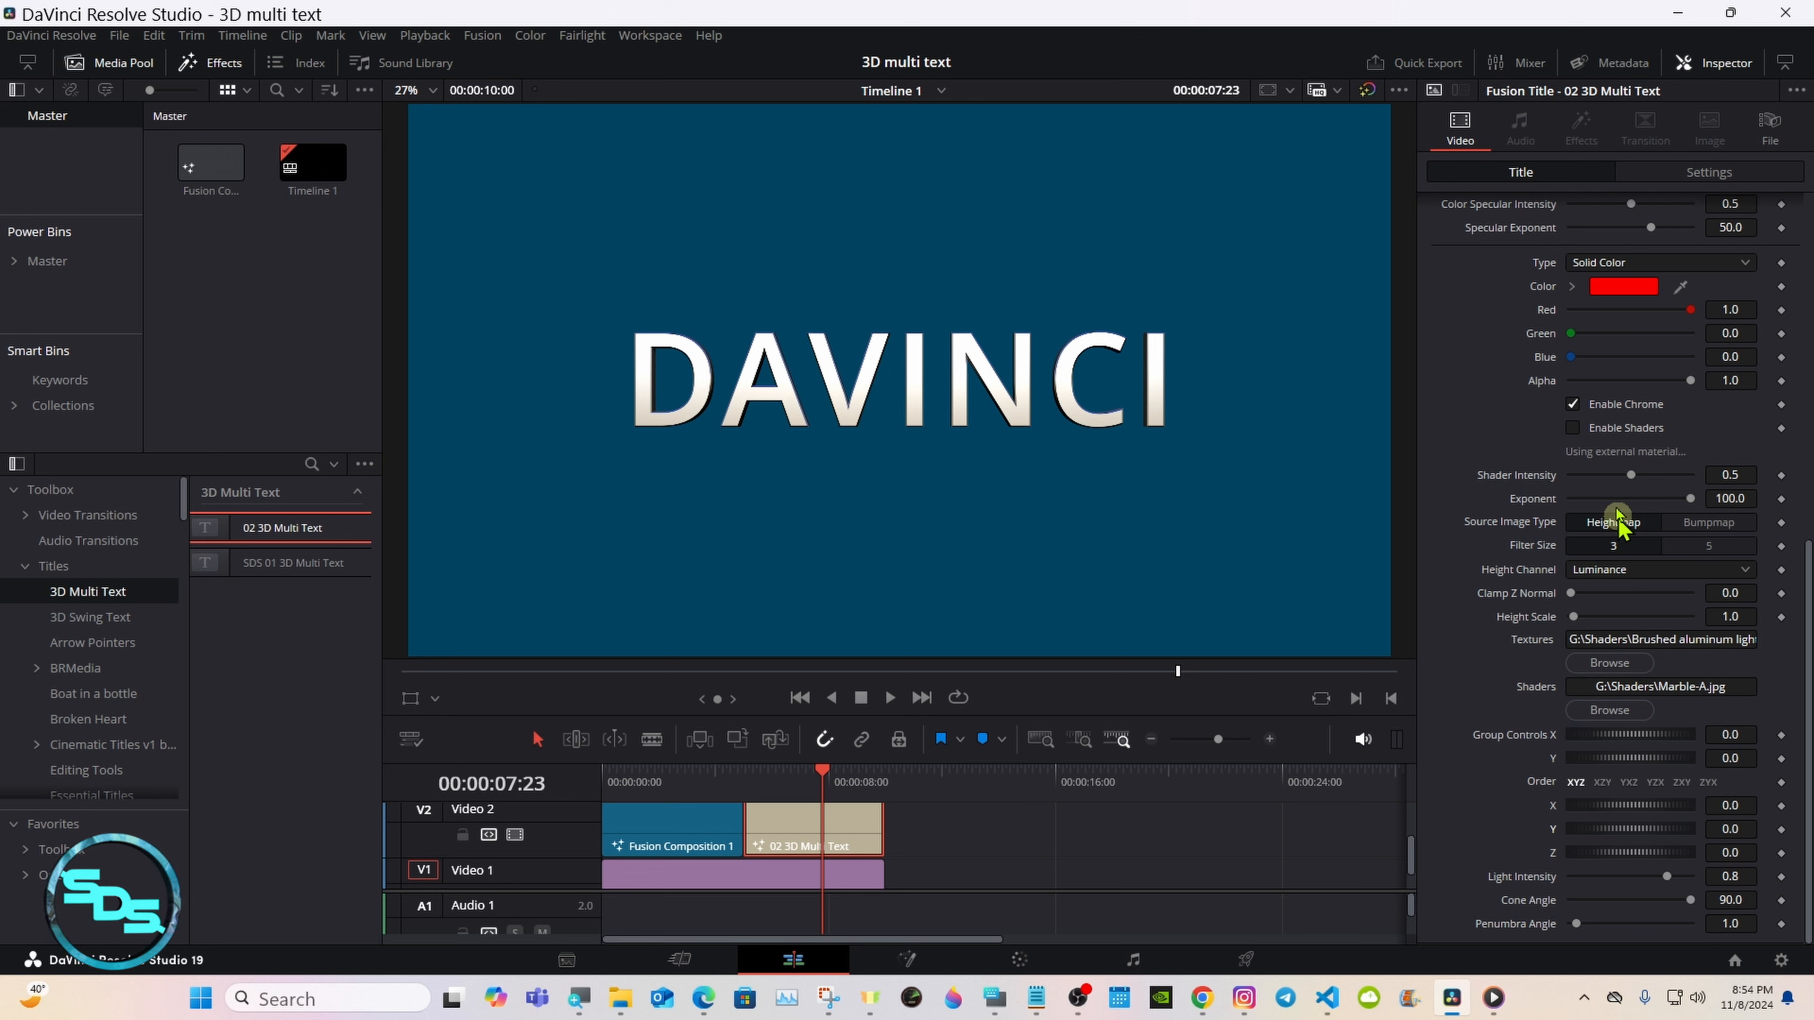
# Step: Replace Chrome with Shaders on the 02 3D Multi Text title and enlarge its text size to about 4.65
pyautogui.click(1575, 404)
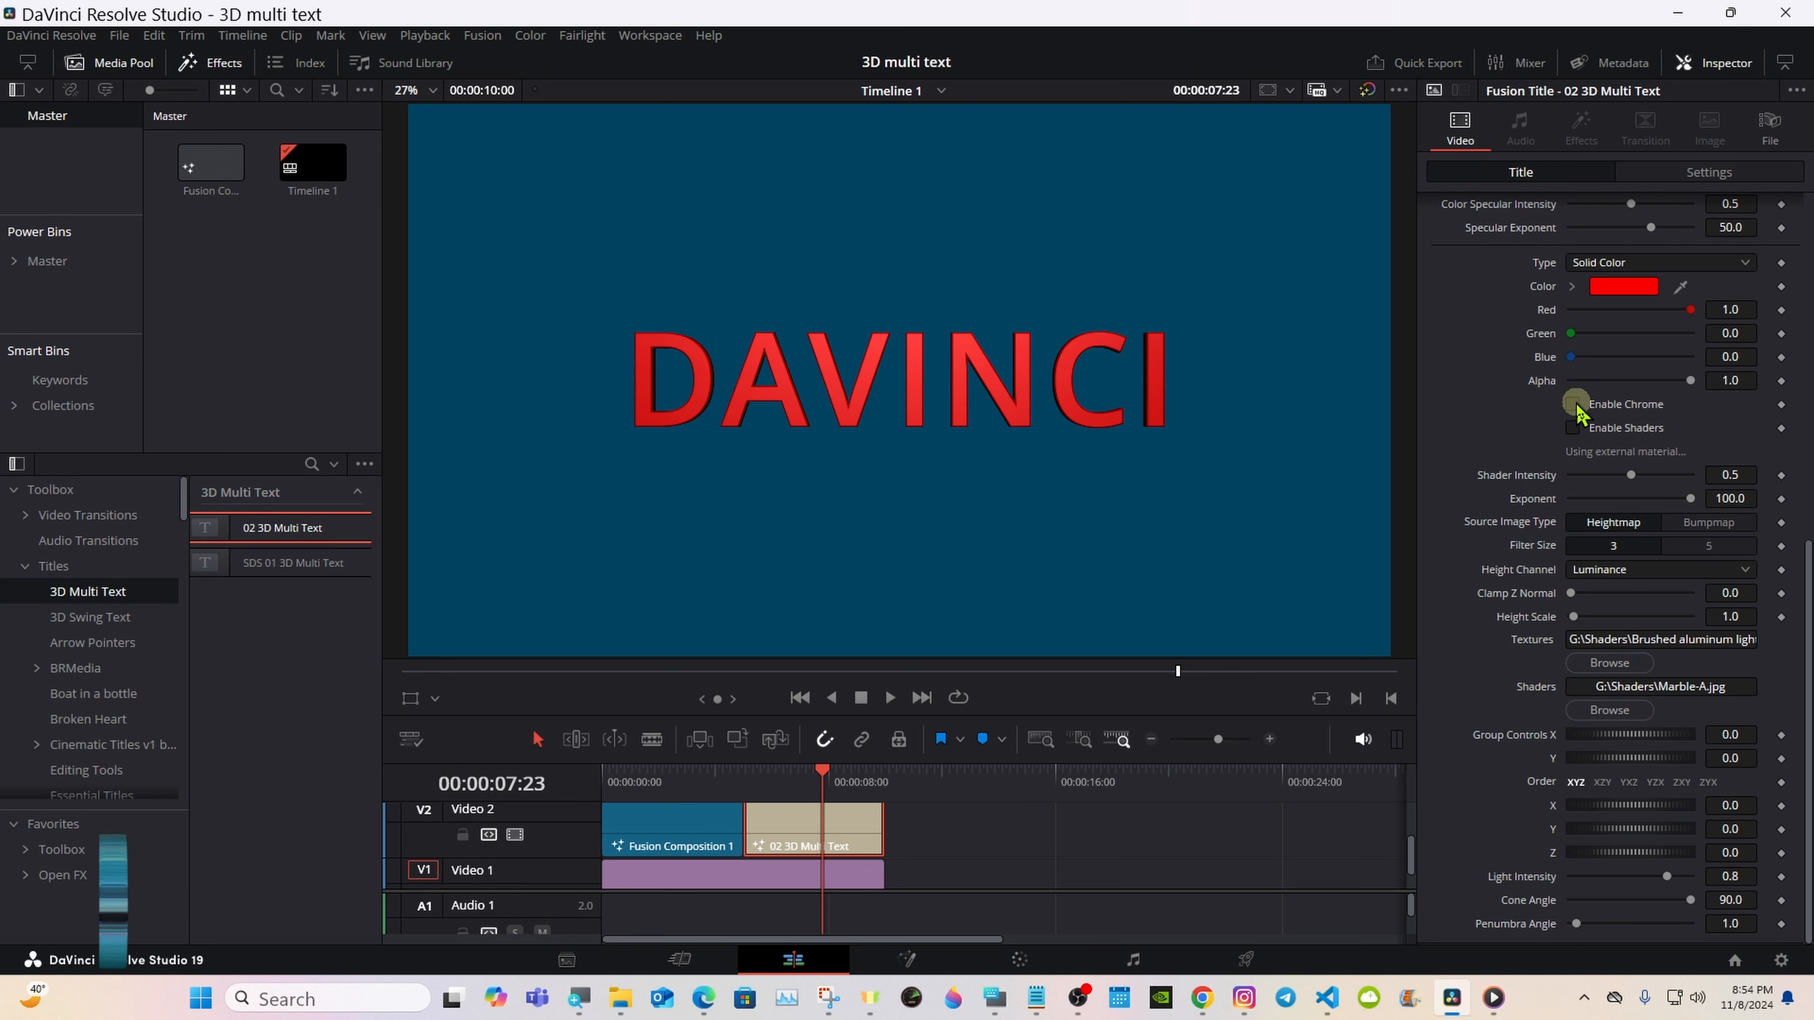
pyautogui.click(1574, 429)
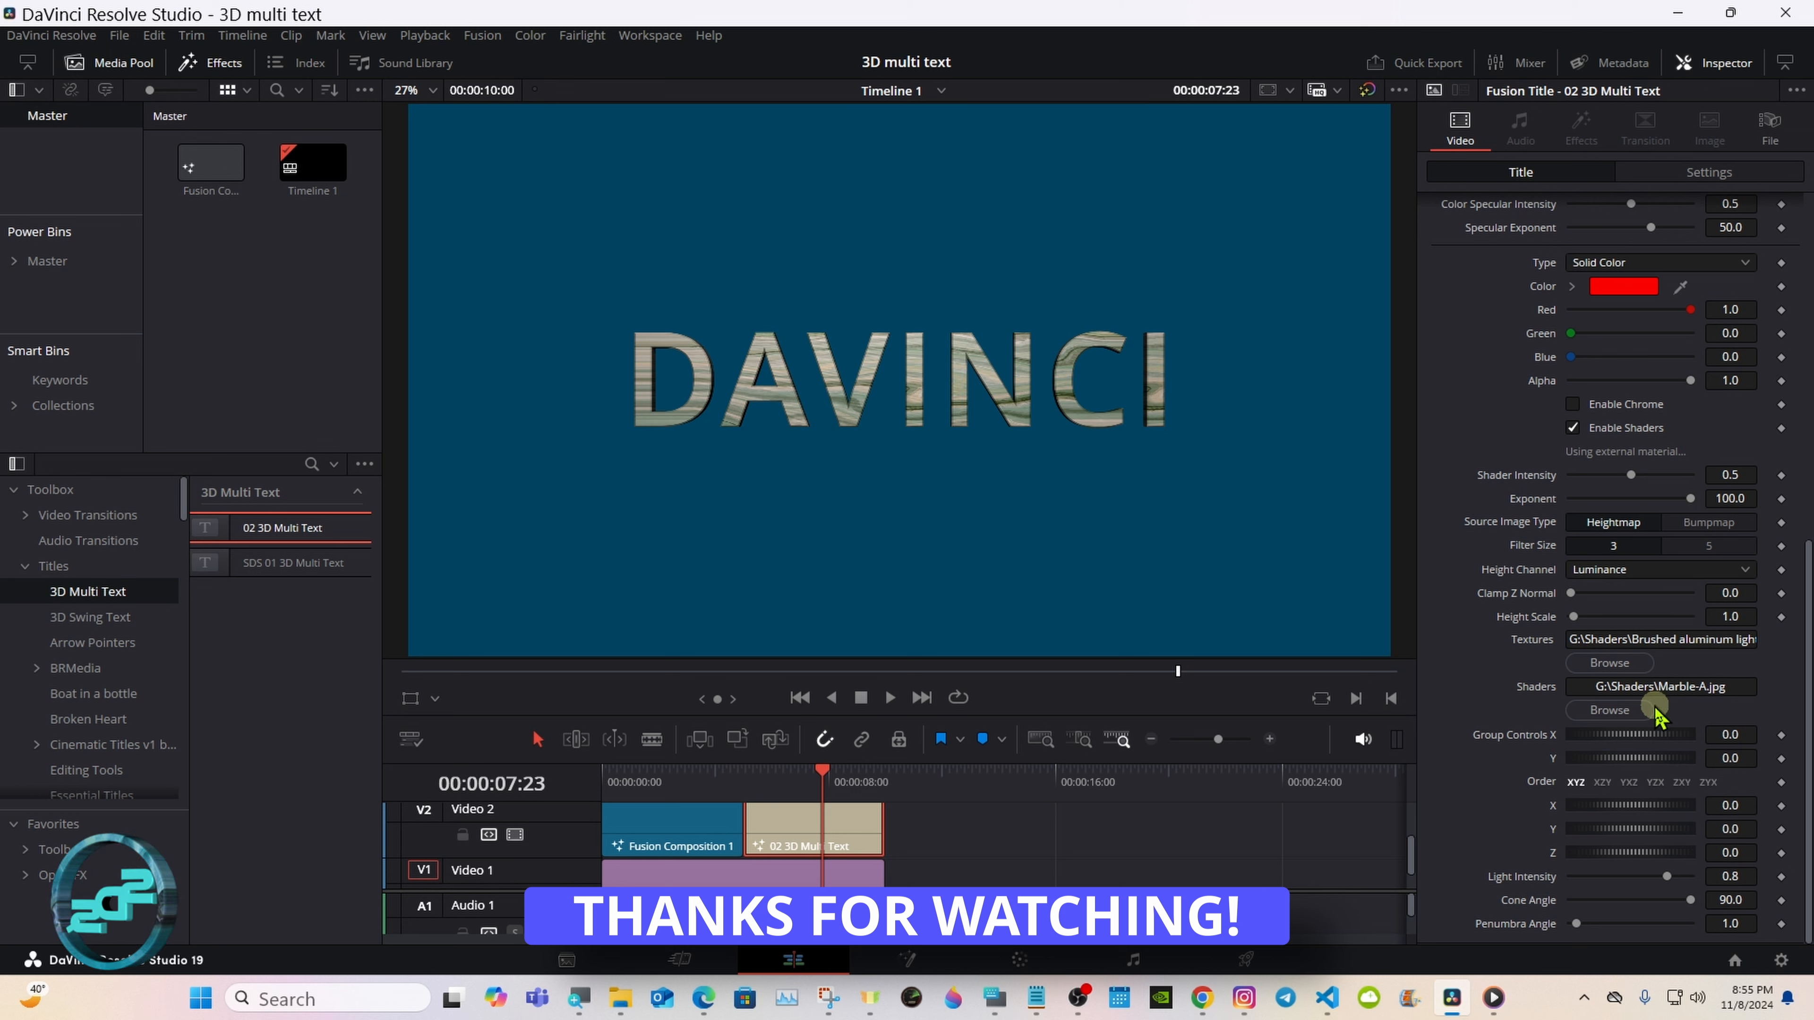
pyautogui.moveTo(1805, 636); pyautogui.dragTo(1808, 293)
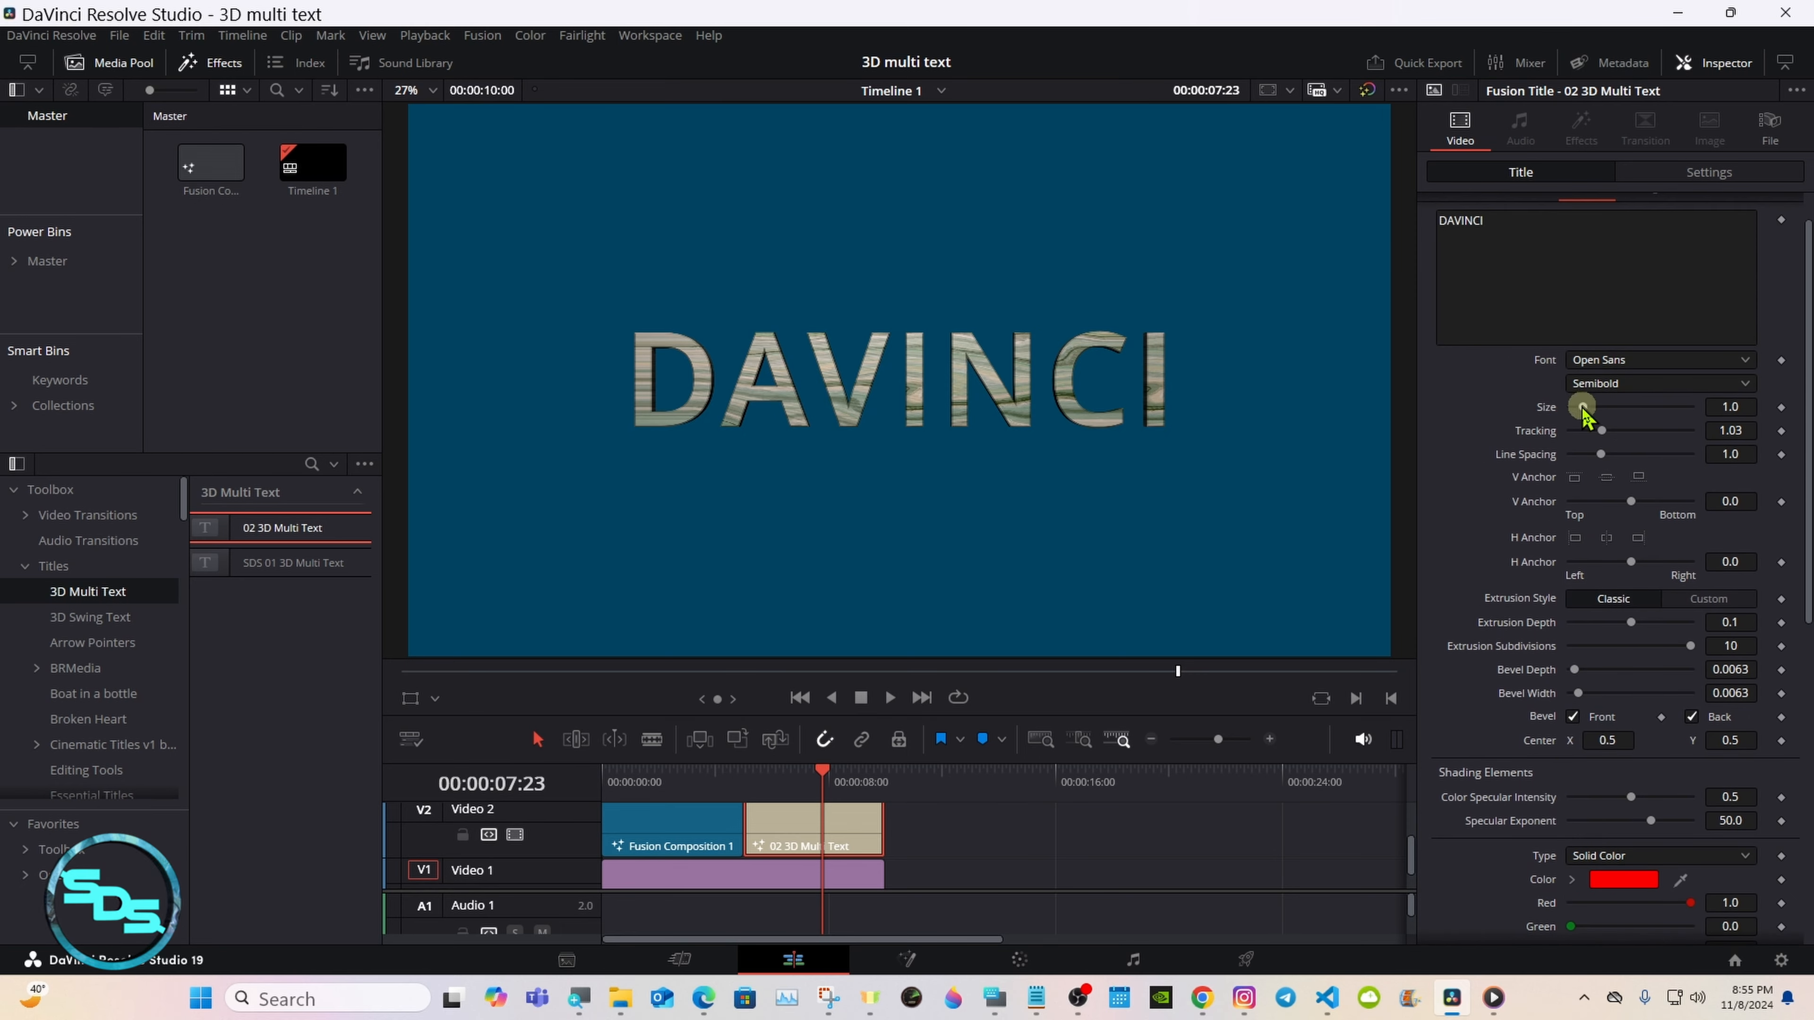
pyautogui.moveTo(1584, 406); pyautogui.dragTo(1629, 408)
# Step: Test higher Height Scale values on the title's shader, including about 6.3, and finish at 0.0001
pyautogui.moveTo(1807, 418); pyautogui.dragTo(1809, 772)
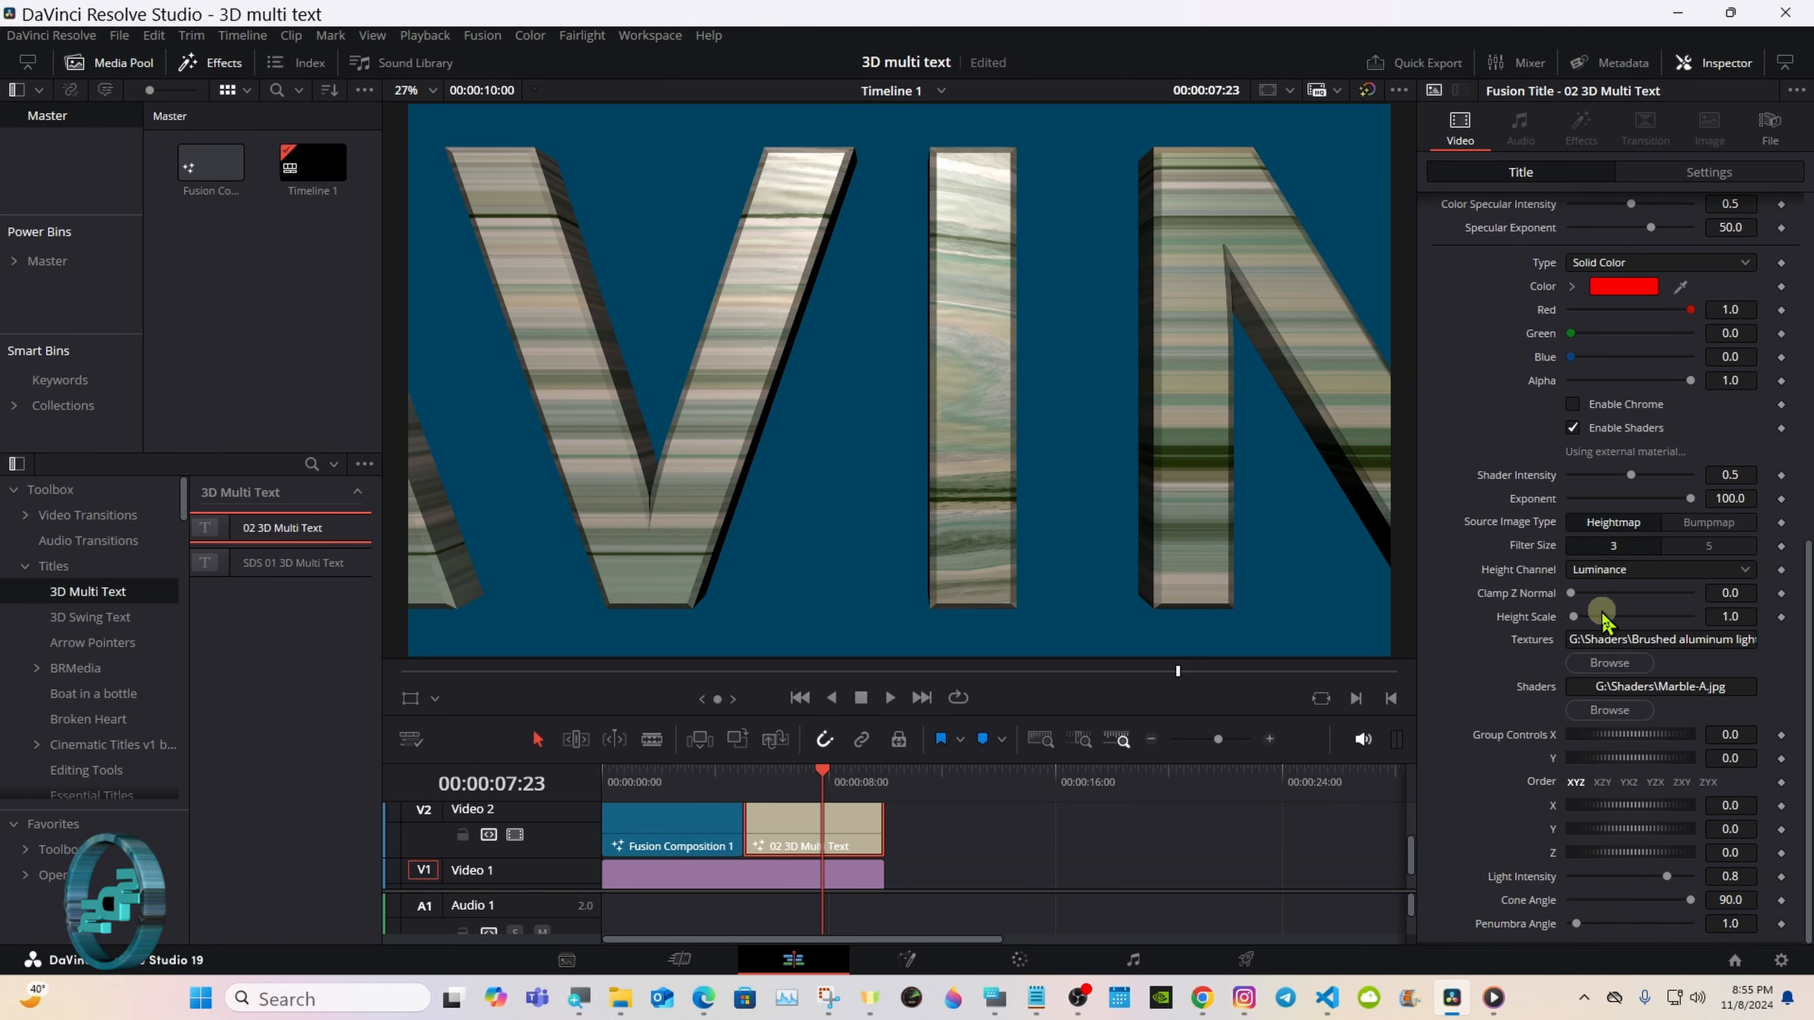
pyautogui.moveTo(1575, 617); pyautogui.dragTo(1587, 614)
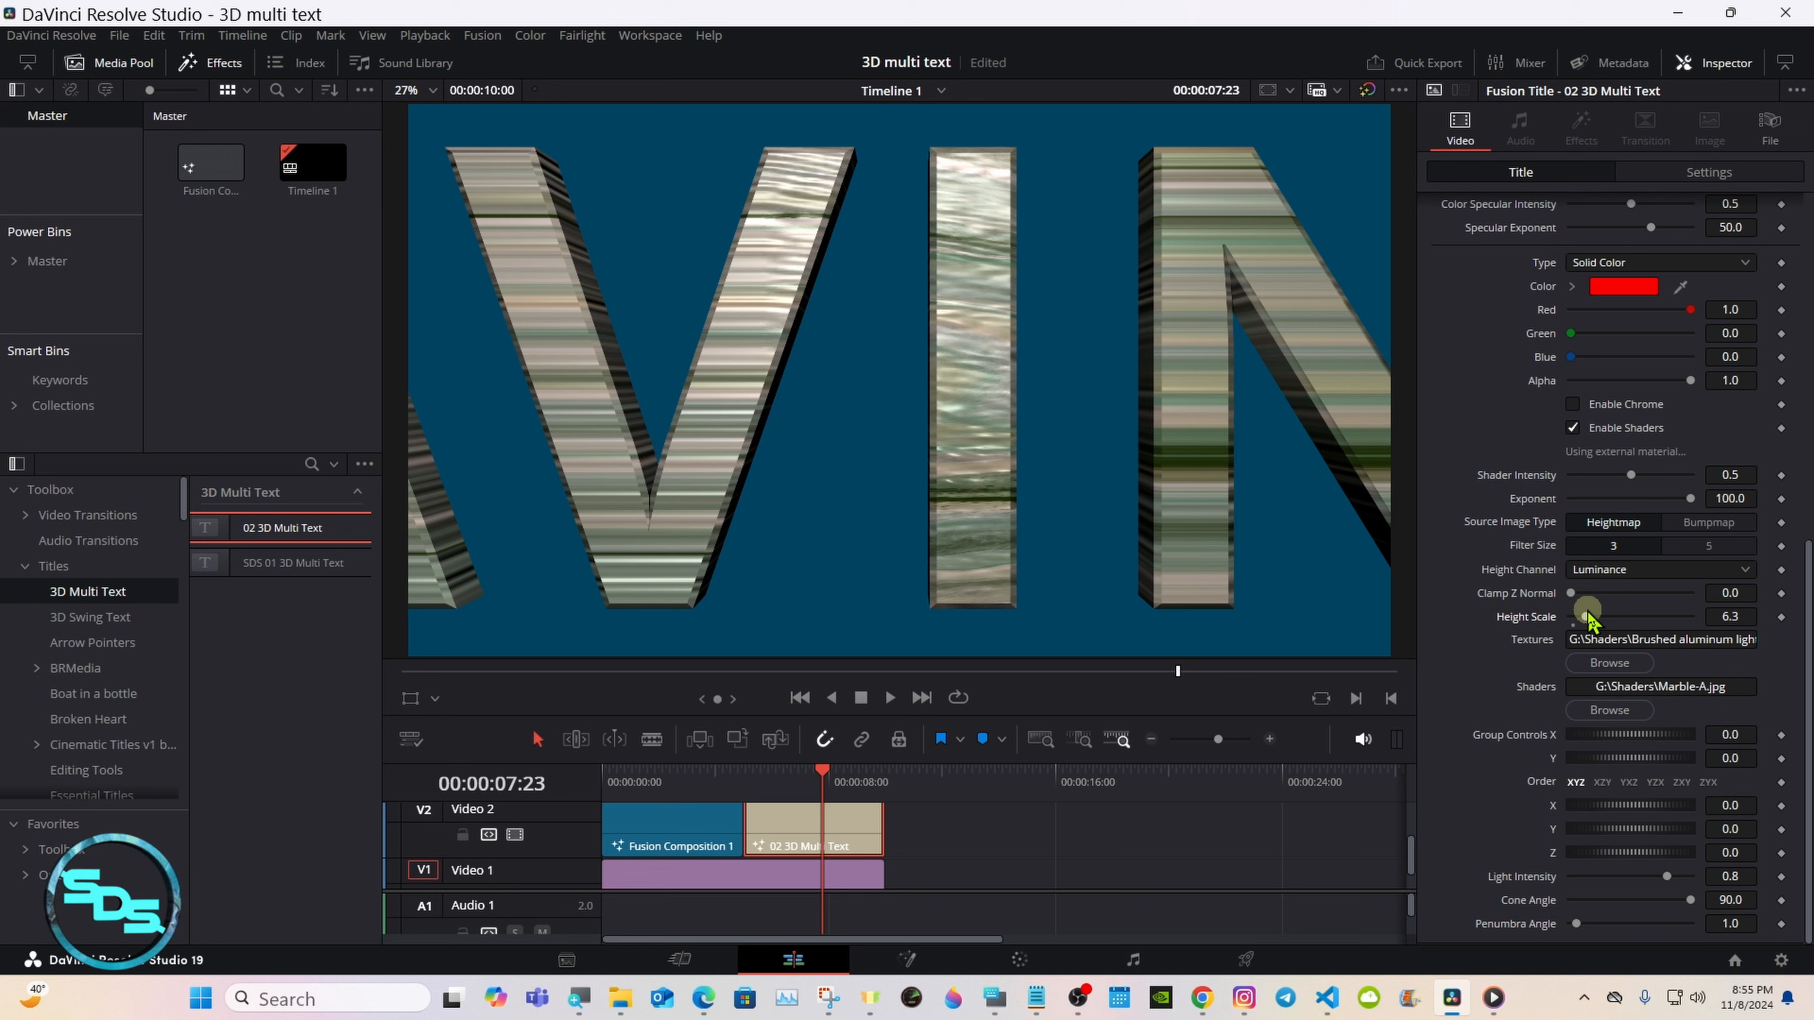
pyautogui.moveTo(1587, 616); pyautogui.dragTo(1636, 619)
pyautogui.moveTo(1636, 623); pyautogui.dragTo(1571, 619)
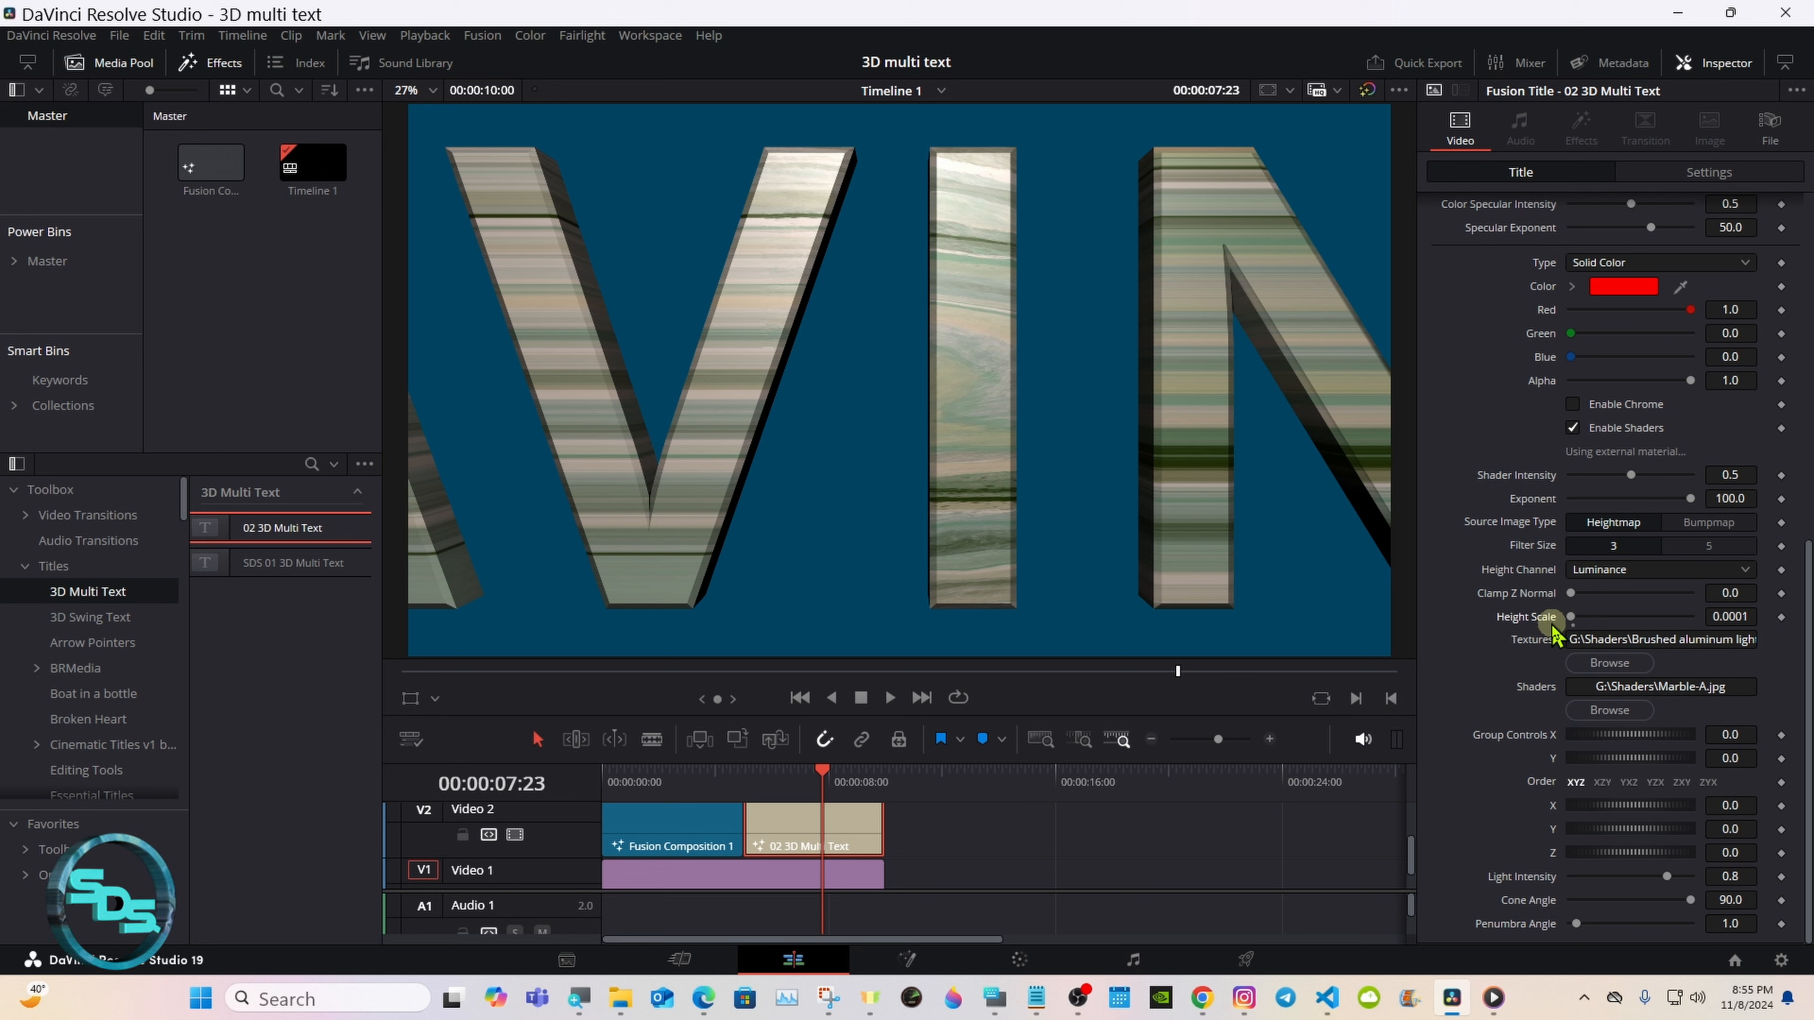
# Step: Reset the text size of the 02 3D Multi Text title to its default
pyautogui.moveTo(1807, 604); pyautogui.dragTo(1807, 286)
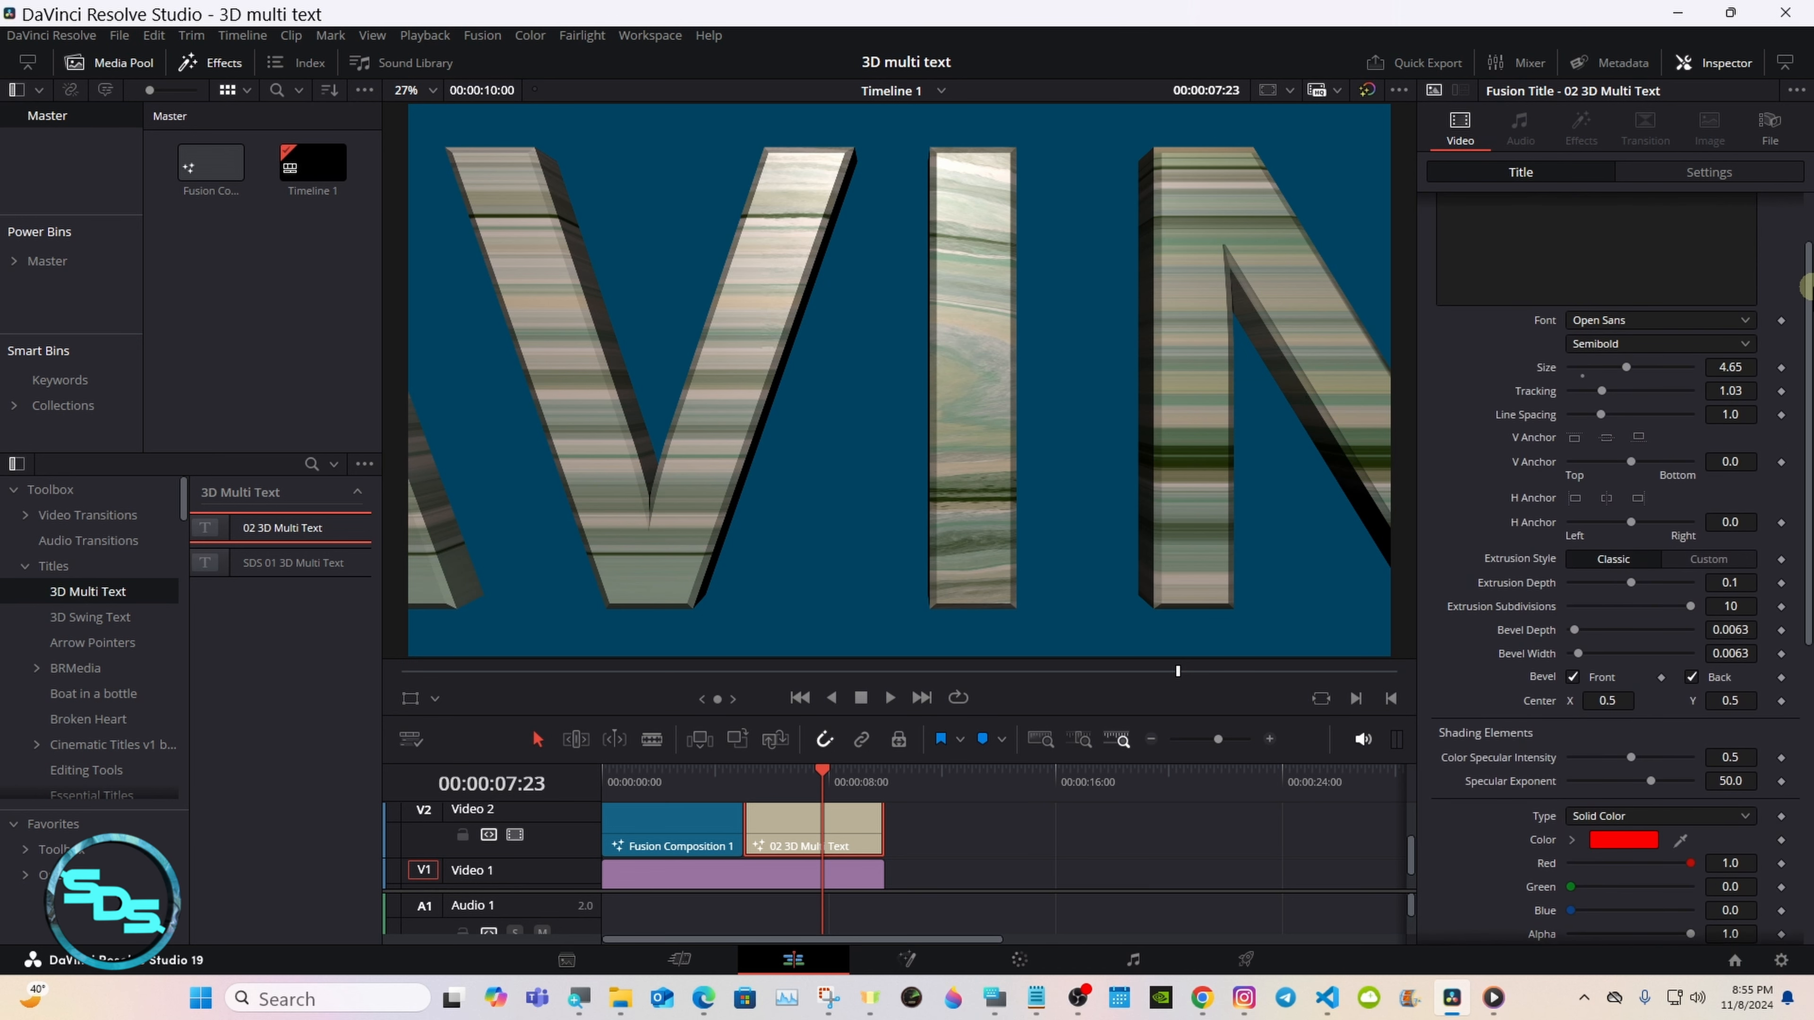
pyautogui.doubleClick(1546, 367)
pyautogui.moveTo(1806, 352); pyautogui.dragTo(1808, 464)
# Step: Turn on looped playback and play the timeline from 00:00:00:00 to review both title clips
pyautogui.click(957, 698)
pyautogui.click(601, 789)
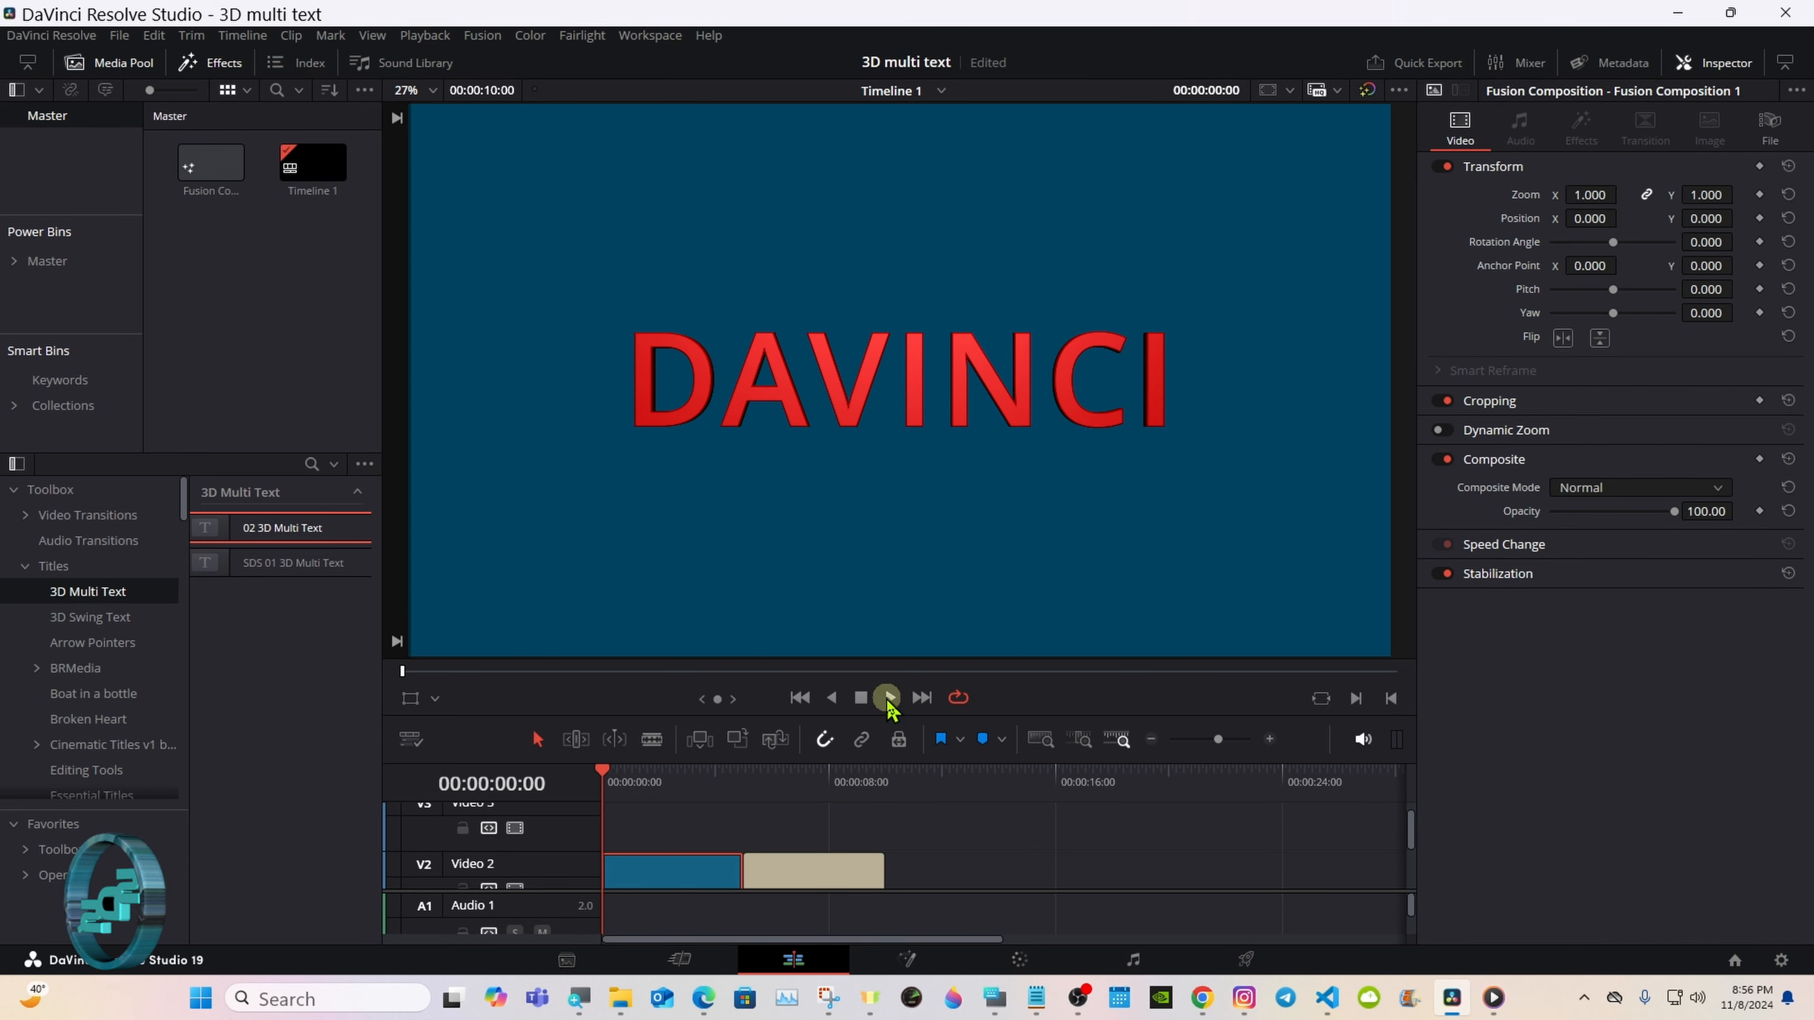
pyautogui.click(888, 698)
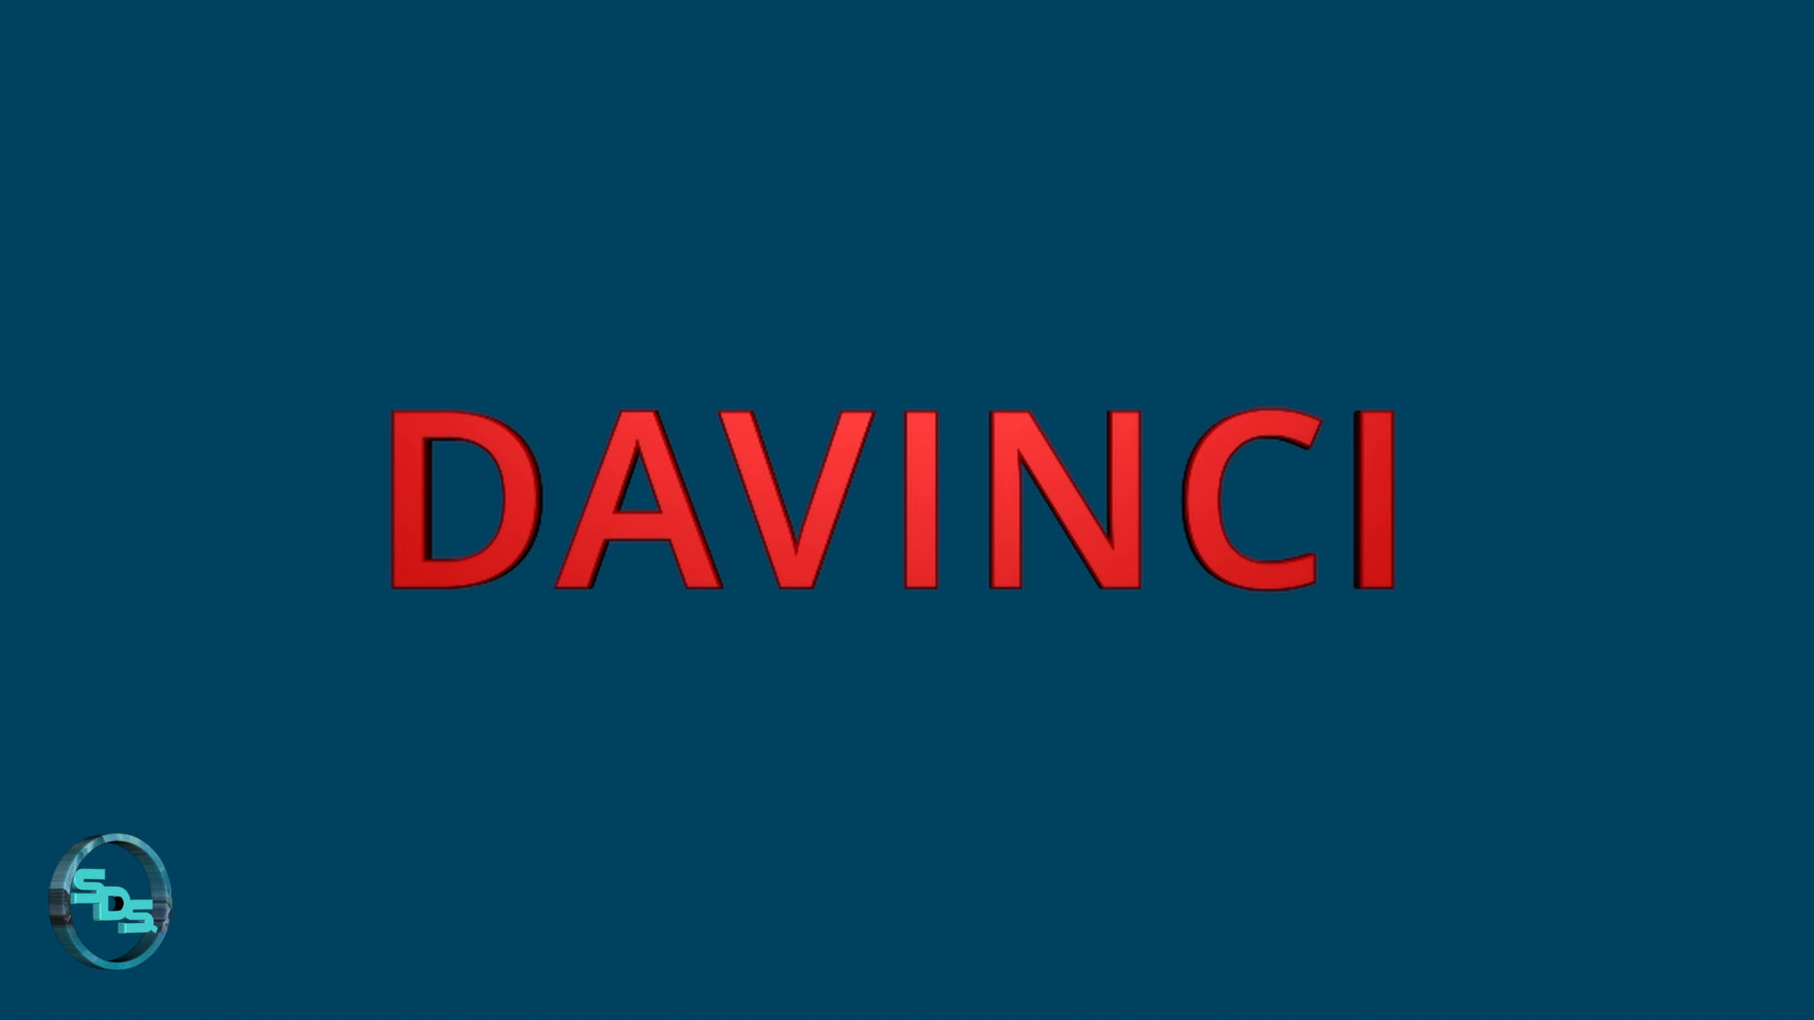